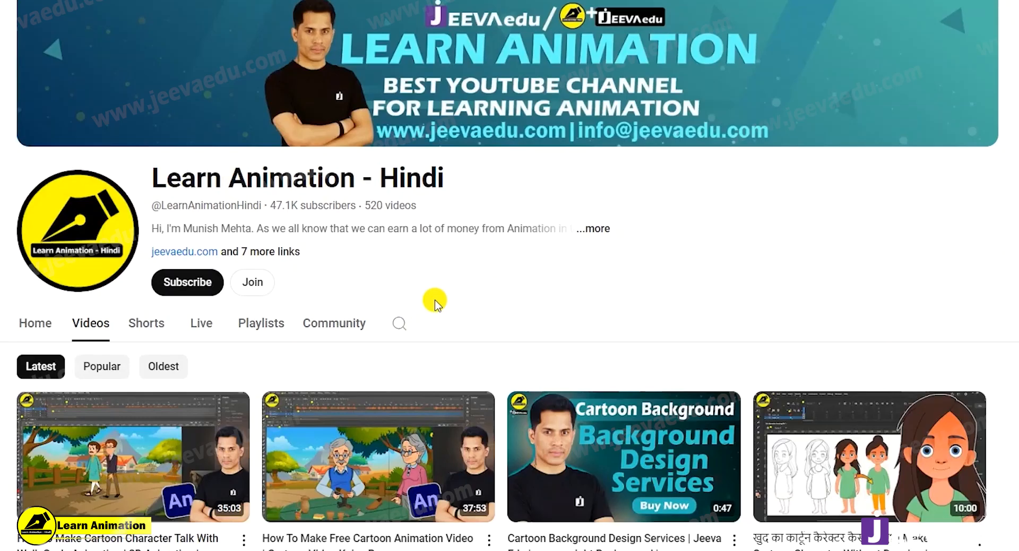
Subscribe to the Learn Animation - Hindi channel and choose its notification setting
left_click(193, 284)
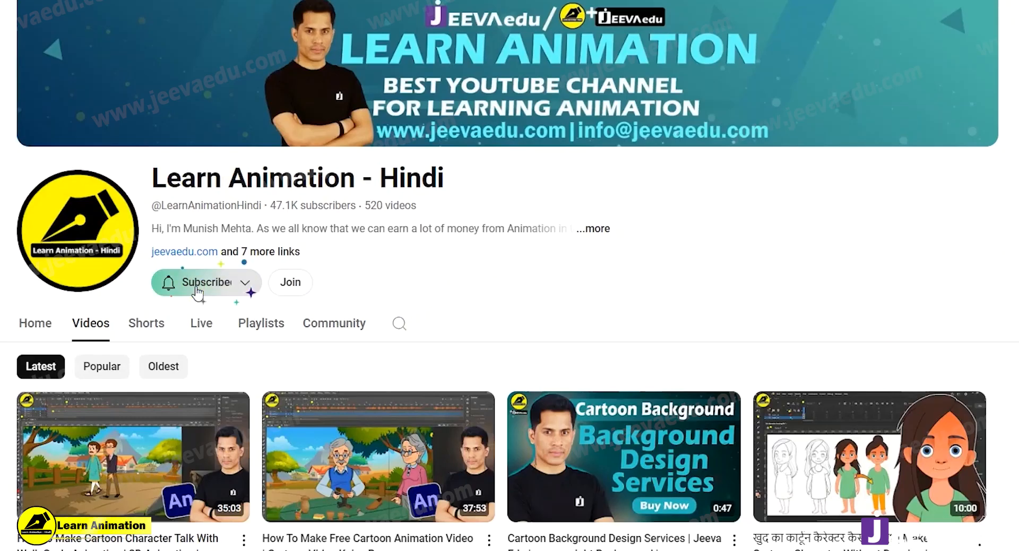
left_click(201, 288)
left_click(221, 305)
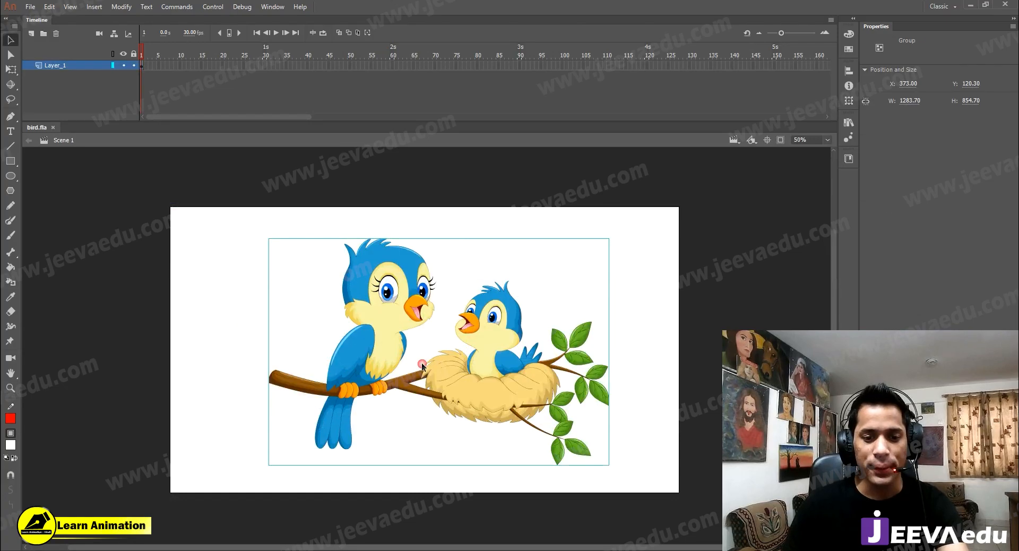
In Adobe Animate, move the birds group to about X 349, Y 110 and check the drawing objects inside it
left_click(422, 365)
left_click_drag(395, 293, 395, 309)
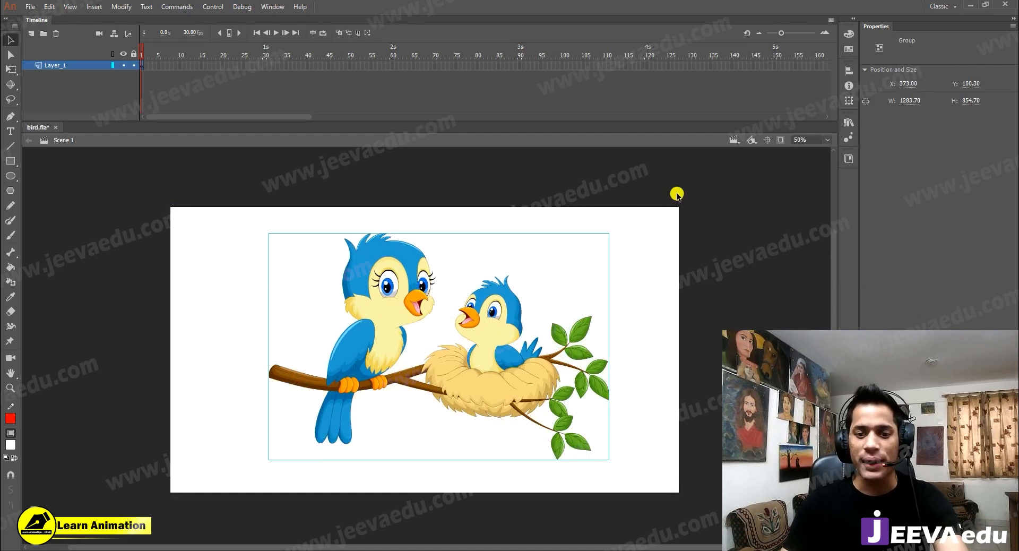
double_click(398, 289)
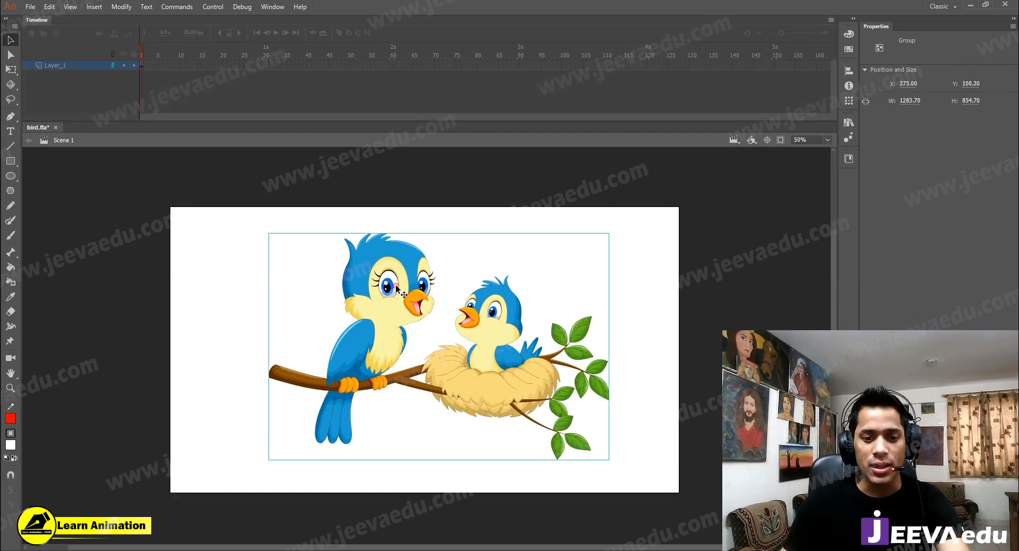
left_click_drag(268, 241, 547, 393)
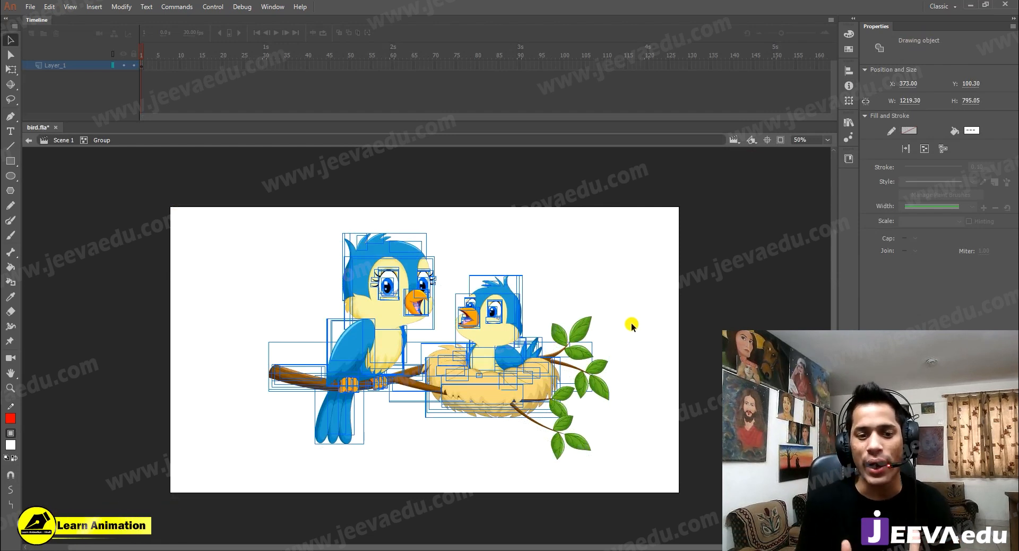
double_click(186, 253)
mouse_move(402, 316)
left_mouse_down()
mouse_move(365, 306)
mouse_move(396, 317)
left_mouse_up()
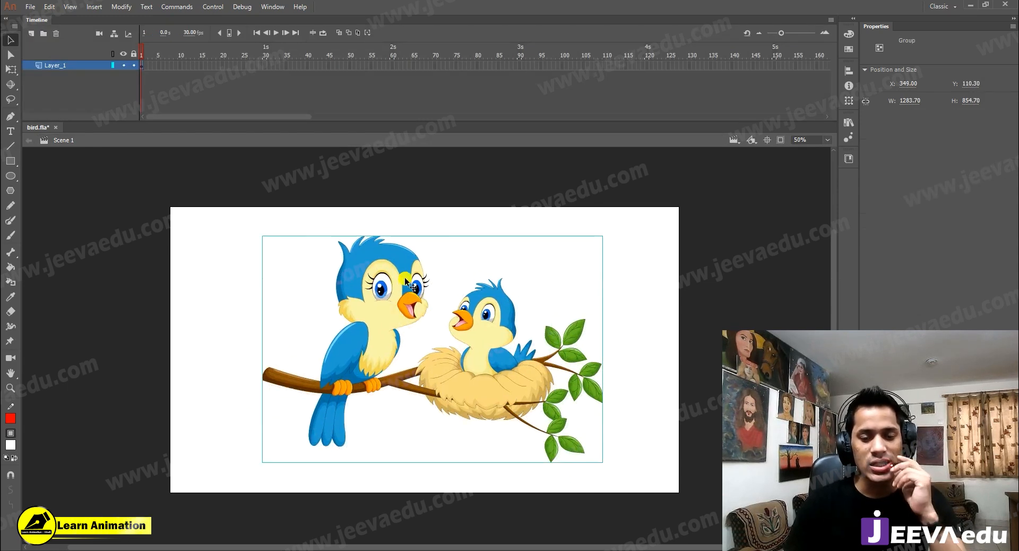
Examine the separate drawing objects inside the birds group up close and return to Scene 1
double_click(394, 310)
mouse_move(273, 195)
left_mouse_down()
mouse_move(360, 301)
mouse_move(583, 426)
left_mouse_up()
key("z")
left_click(497, 377)
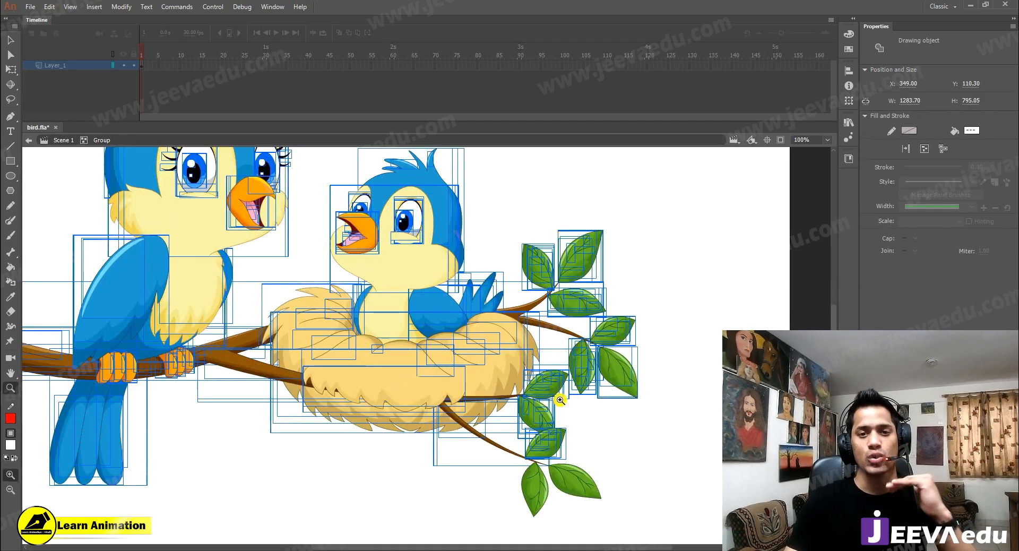
left_click(446, 394, "alt")
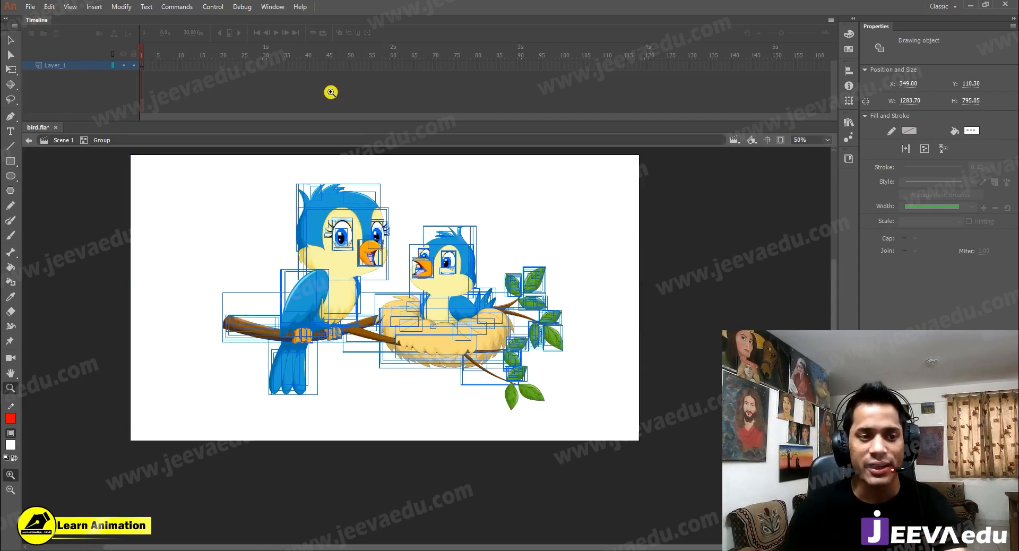
left_click(62, 140)
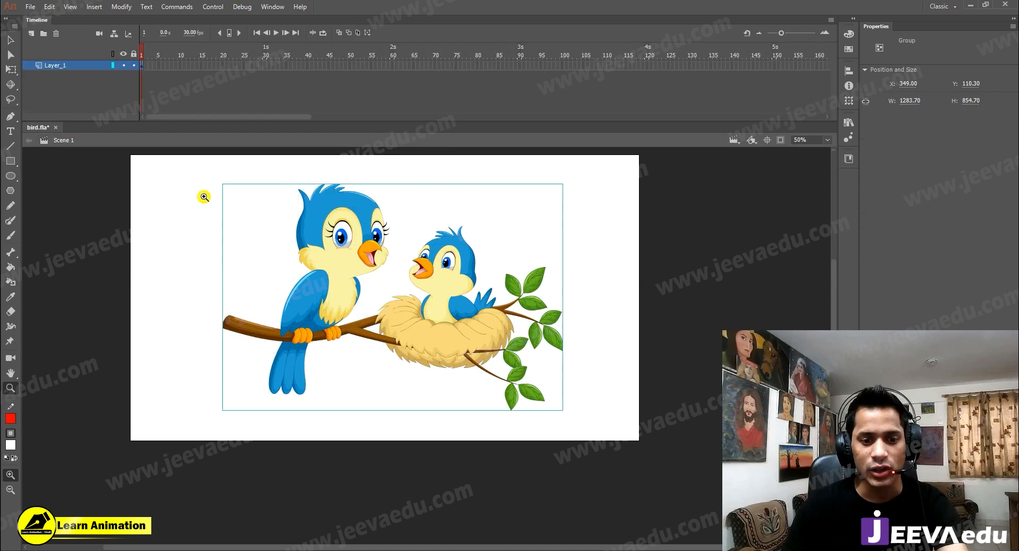
Convert the whole birds group on the stage into a Graphic symbol with the default name
key("v")
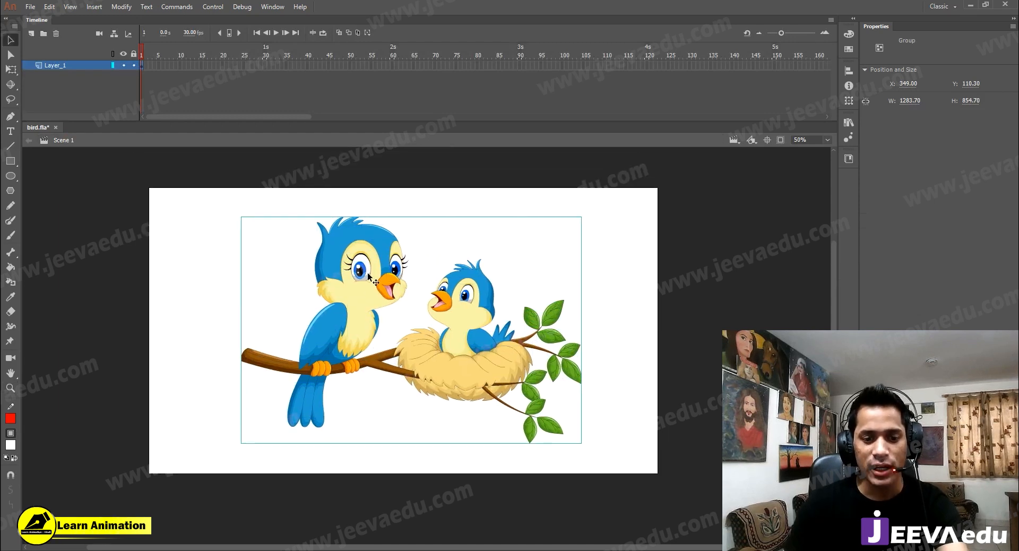
key("F8")
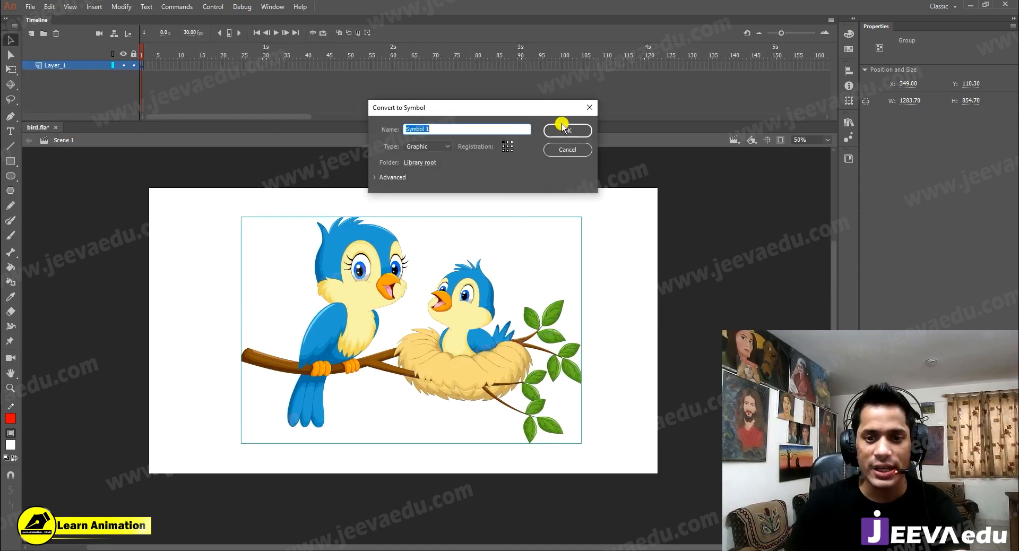
left_click(562, 126)
left_click(474, 264)
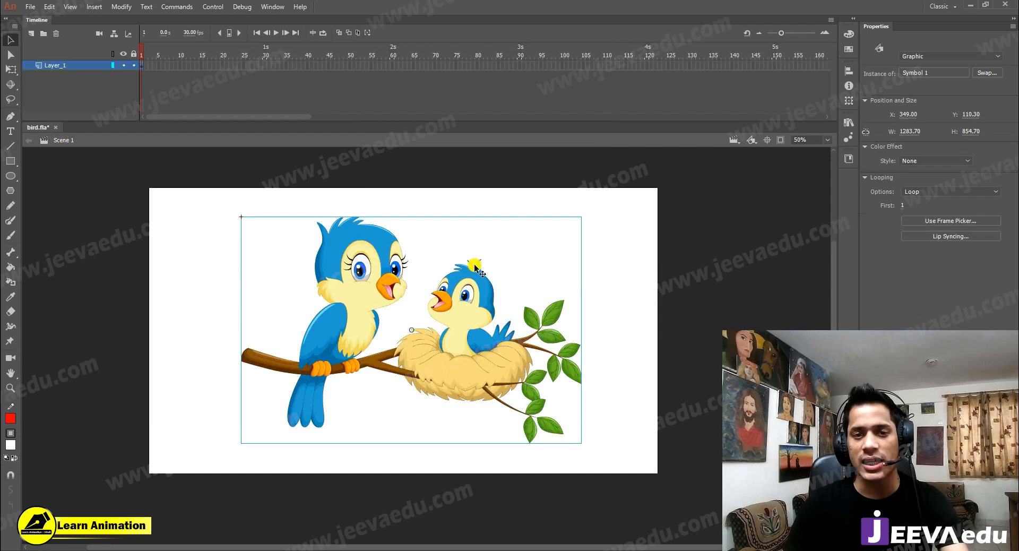
Open the birds symbol for editing and break its group apart into individual drawing objects
double_click(462, 309)
left_click_drag(441, 336, 481, 335)
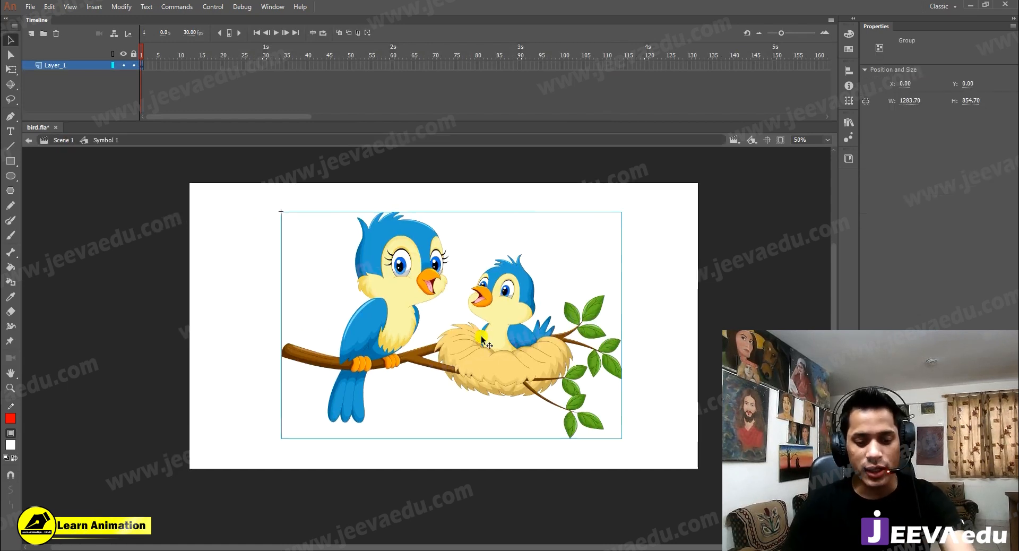
key("ctrl+b")
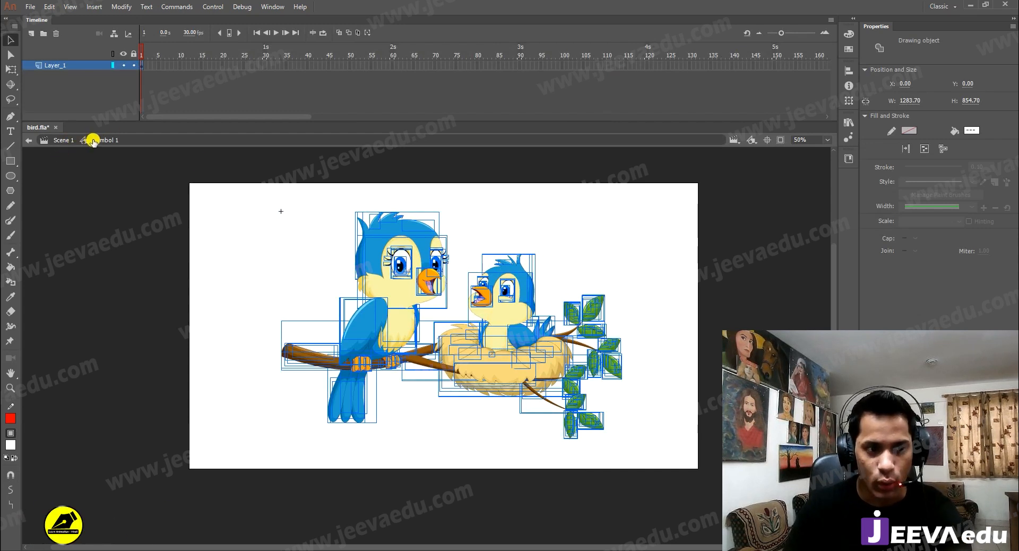
left_click(281, 275)
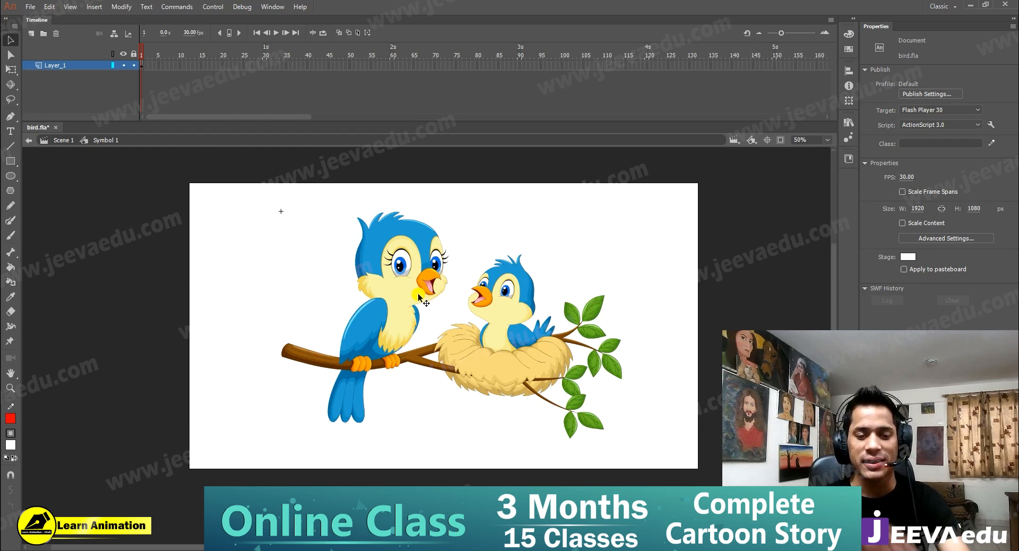
Select all the drawing objects that make up the larger bird's head
left_click(378, 322)
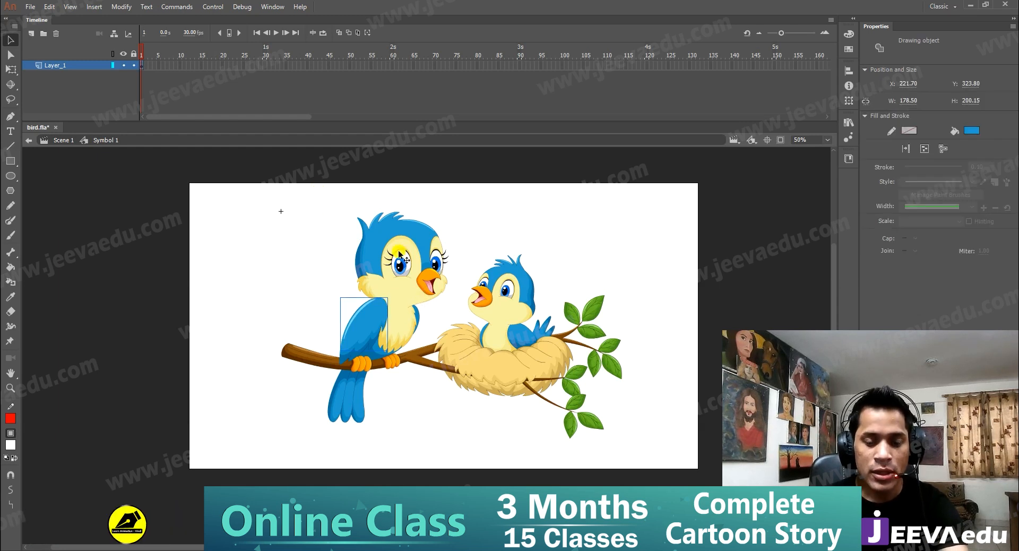
key("z")
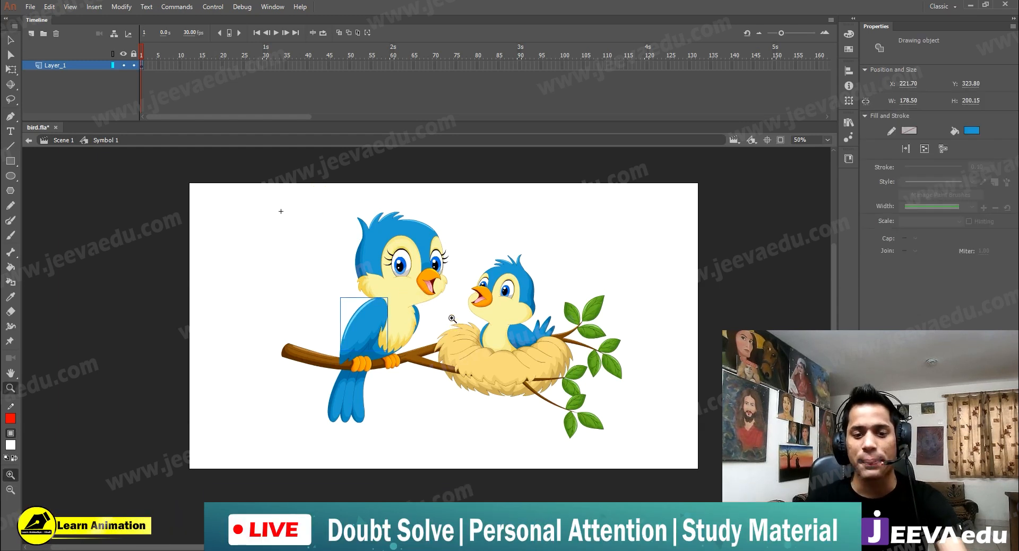
left_click(452, 318)
key("v")
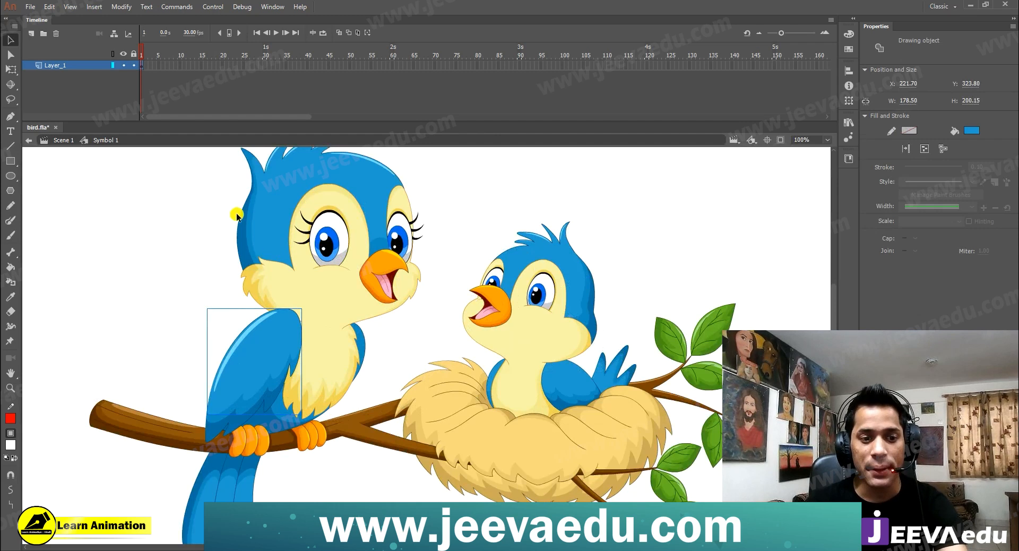
left_click_drag(227, 193, 419, 286)
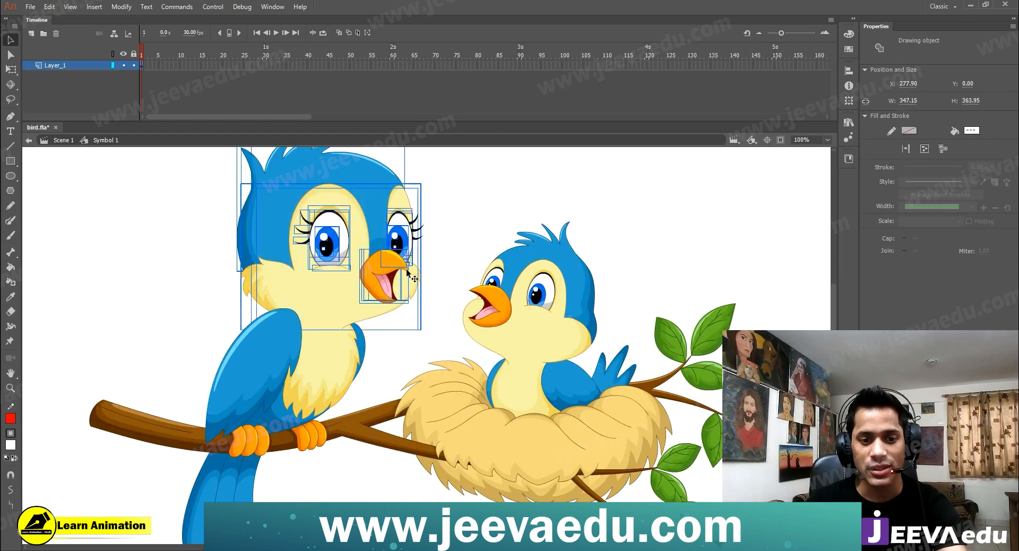
Try moving the selected head parts away from the larger bird's body, and undo the moves
key("z")
left_click(357, 288, "alt")
key("v")
left_click_drag(425, 354, 409, 291)
key("ctrl+z")
key("z")
left_click(445, 352)
key("v")
left_click_drag(493, 255, 400, 254)
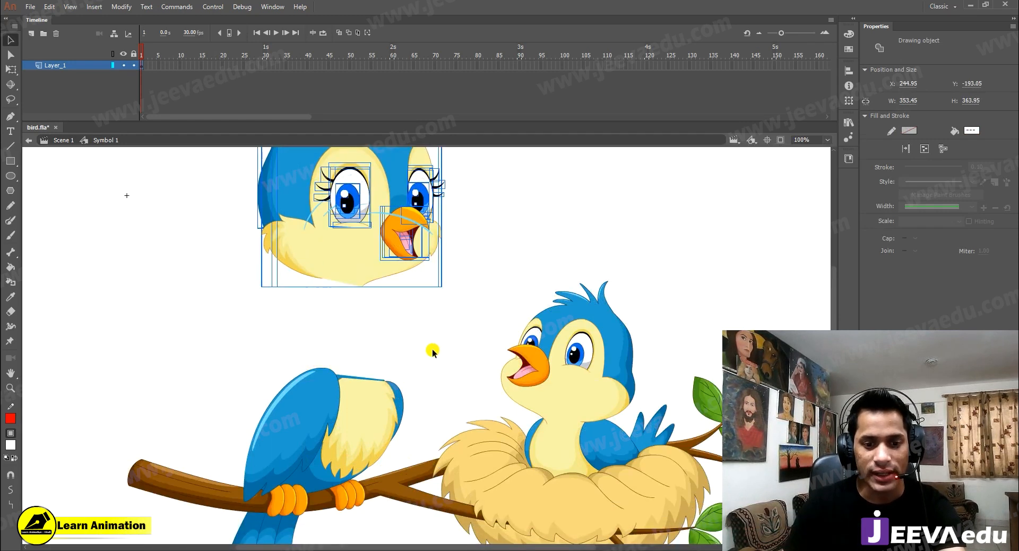
key("ctrl+z")
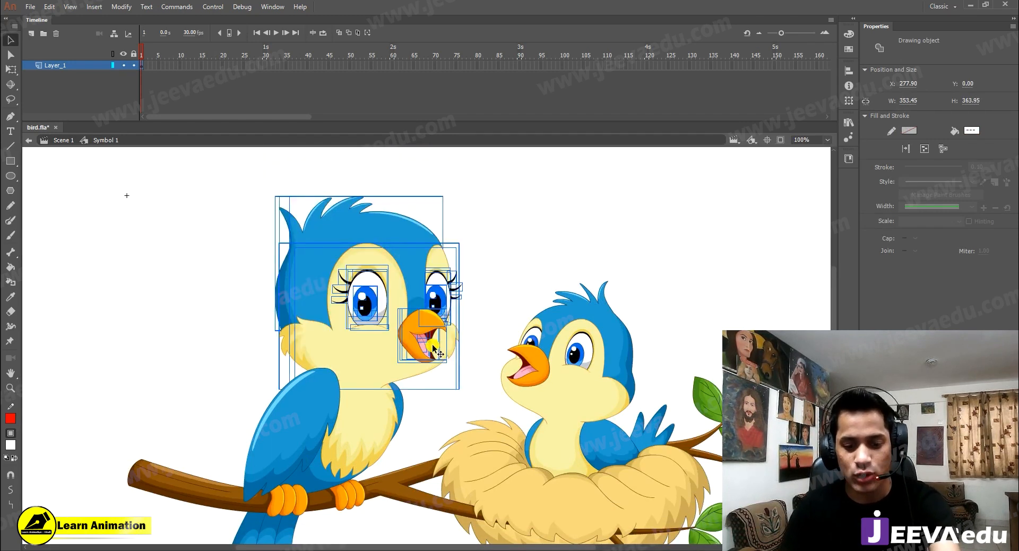
Convert the larger bird's head parts into a Graphic symbol and test that it moves as one piece, undoing the test move
key("F8")
left_click(571, 131)
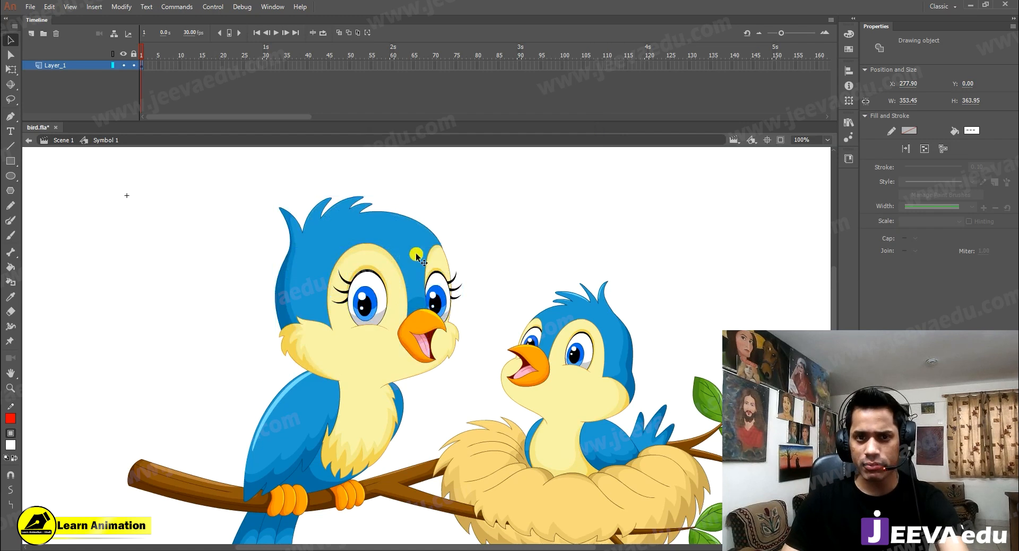
key("z")
left_click(376, 346, "alt")
key("v")
left_click_drag(405, 334, 364, 310)
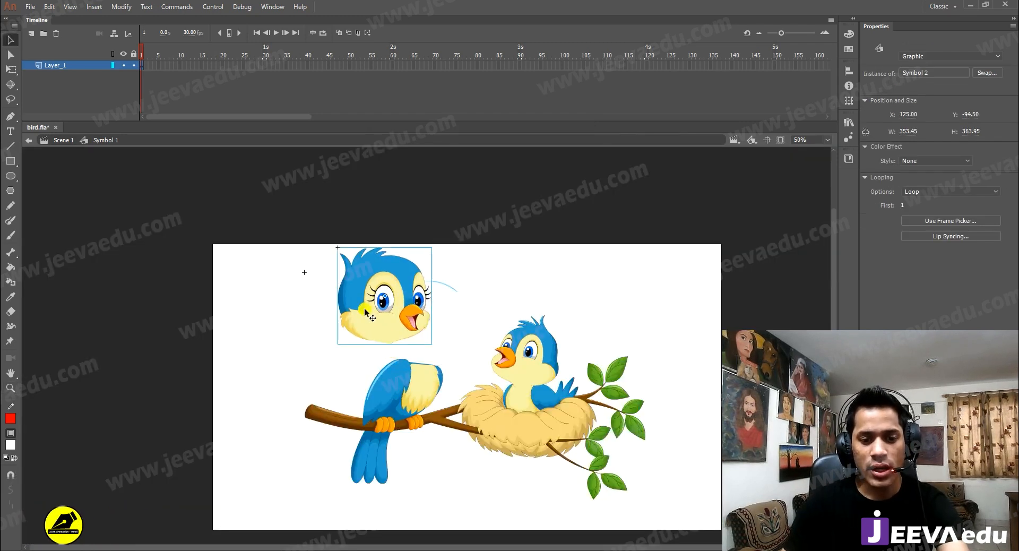
key("ctrl+z")
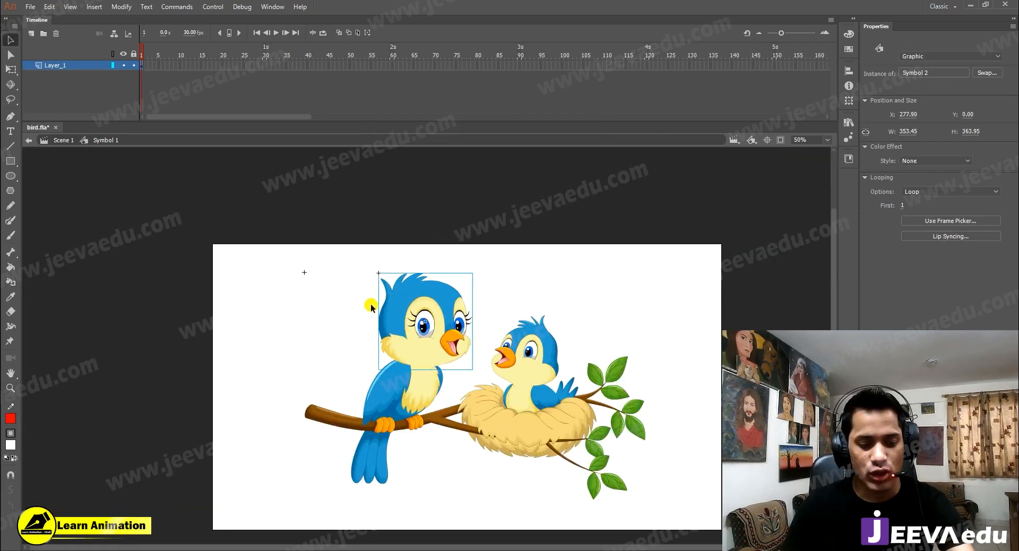
Cut the larger bird's head symbol, add a new layer above the body, and paste the head in place there
key("Delete")
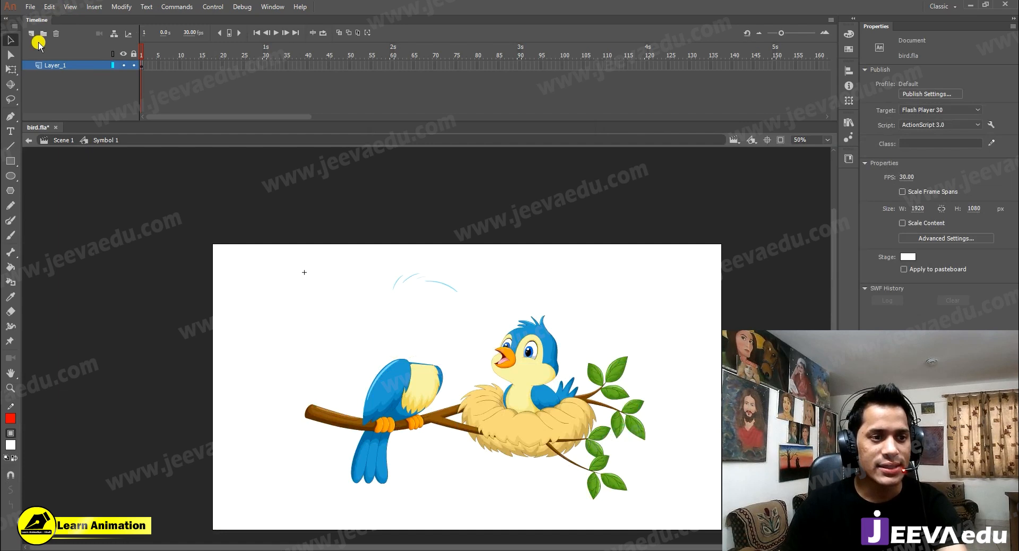
left_click(33, 35)
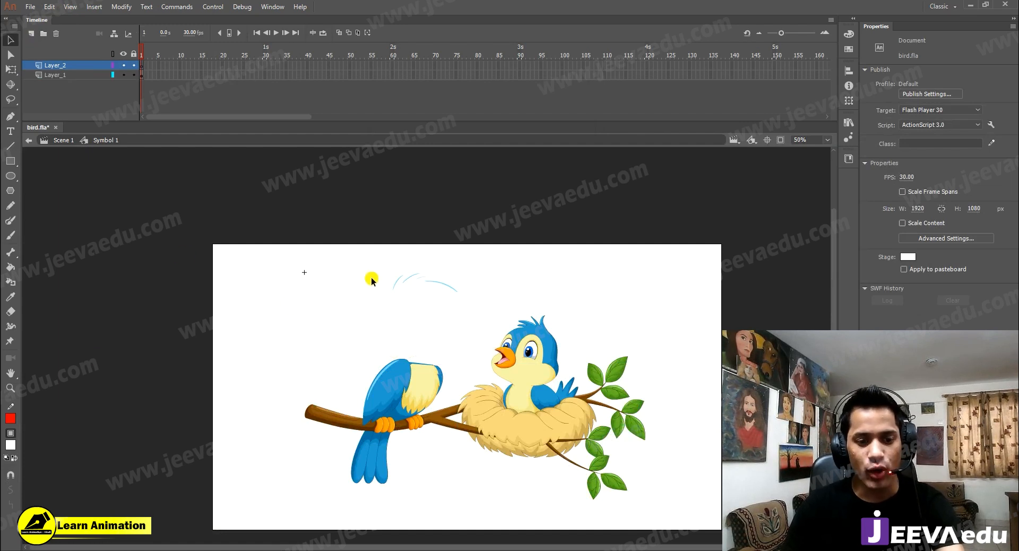
right_click(237, 256)
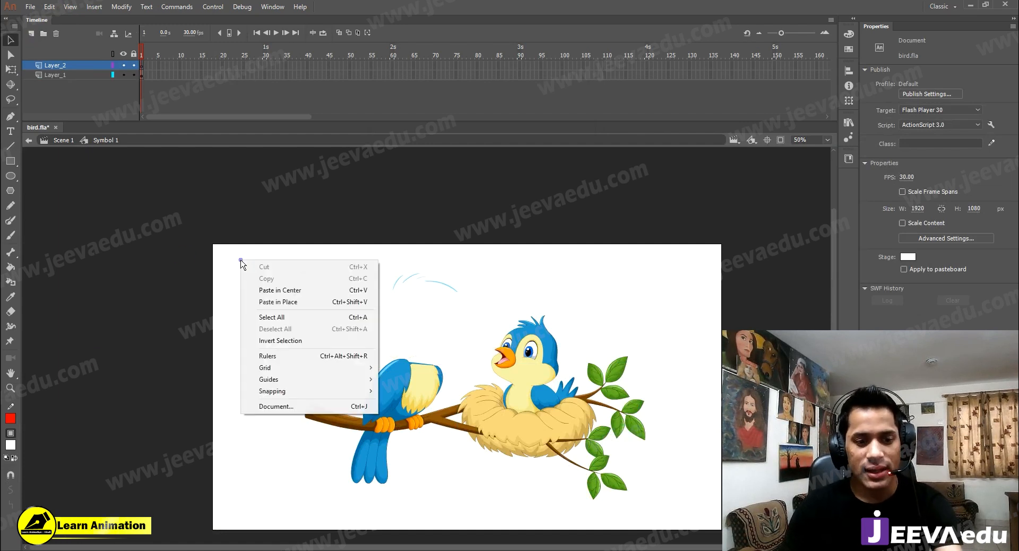
left_click(279, 304)
Move the head symbol's transformation point to the base of the neck with Free Transform
key("z")
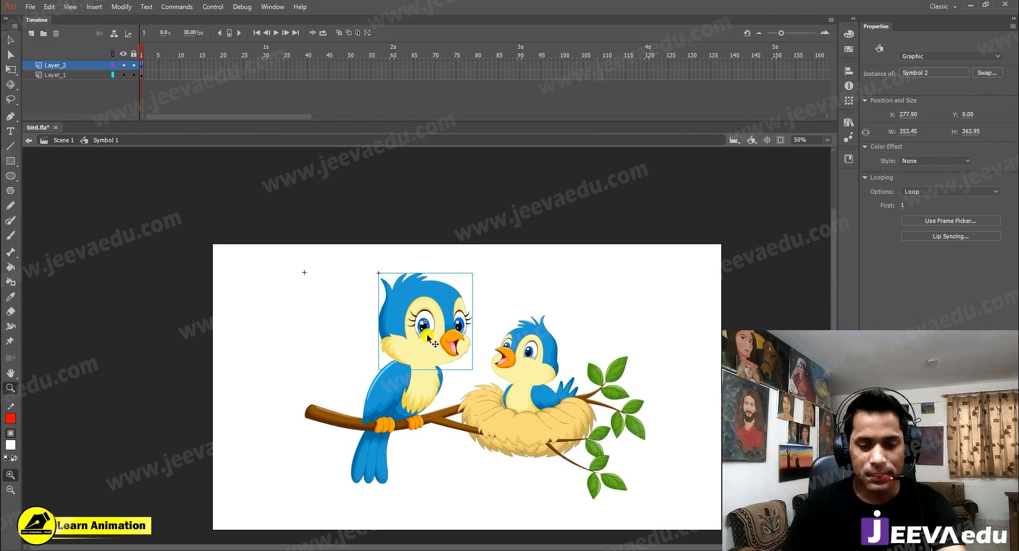
key("q")
key("z")
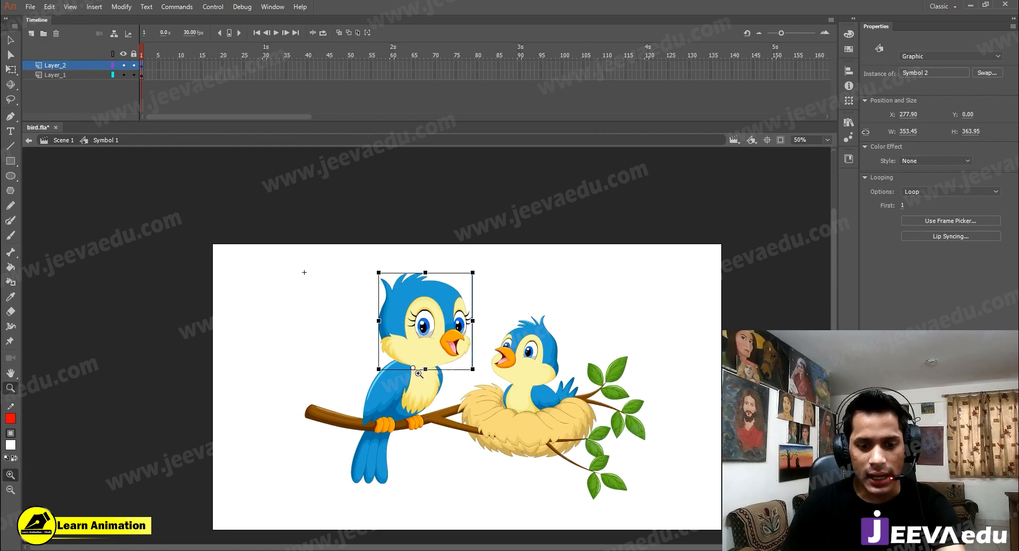
left_click(416, 374)
key("v")
left_click_drag(491, 334, 437, 404)
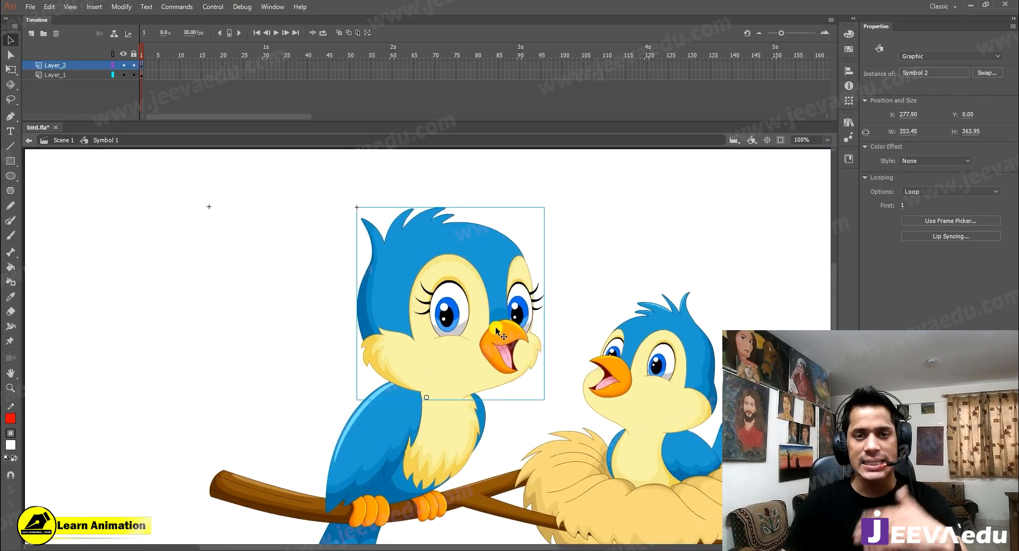
Open the larger bird's head symbol for editing with nothing selected
double_click(523, 295)
left_click(553, 224)
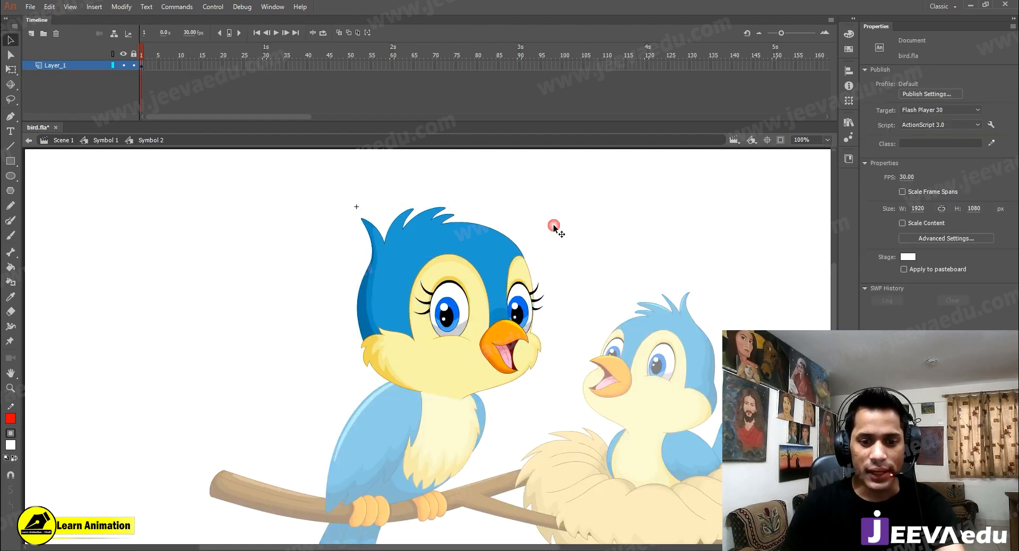
key("ctrl+=")
Try selecting the left eye's parts and moving them away from the head, and undo the moves
left_click(364, 350)
left_click(351, 285)
left_click(364, 329, "shift")
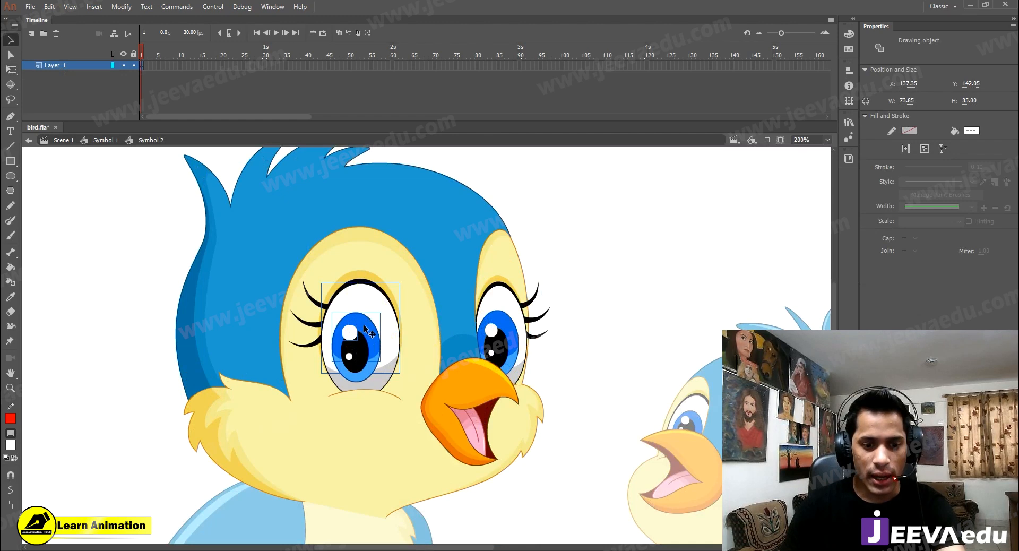
left_click_drag(375, 390, 151, 356)
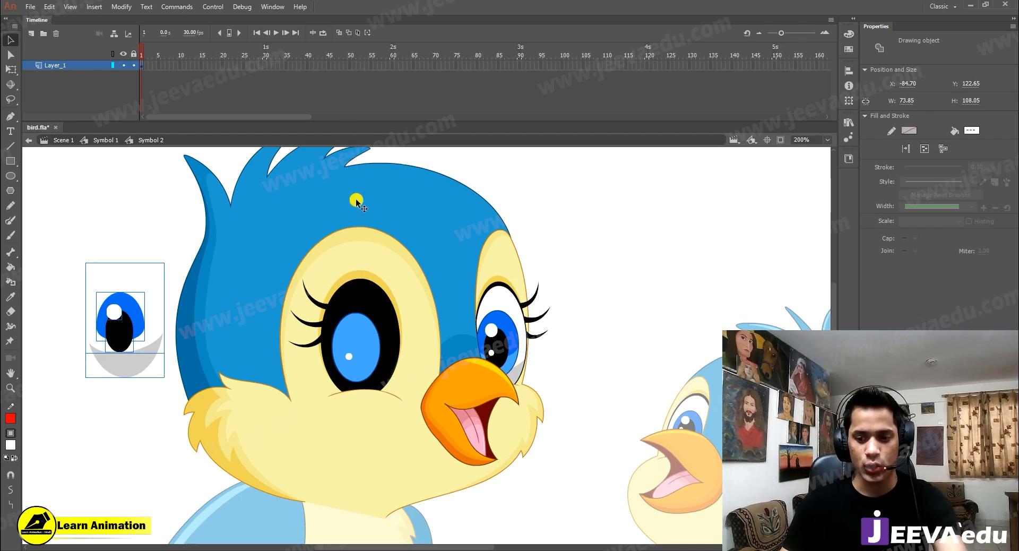
key("ctrl+z")
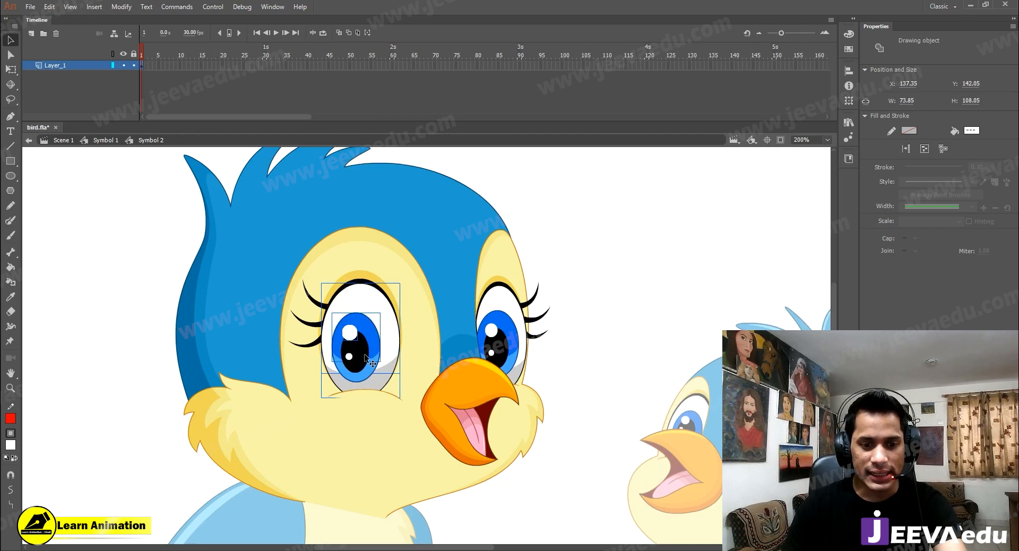
left_click(372, 283, "shift")
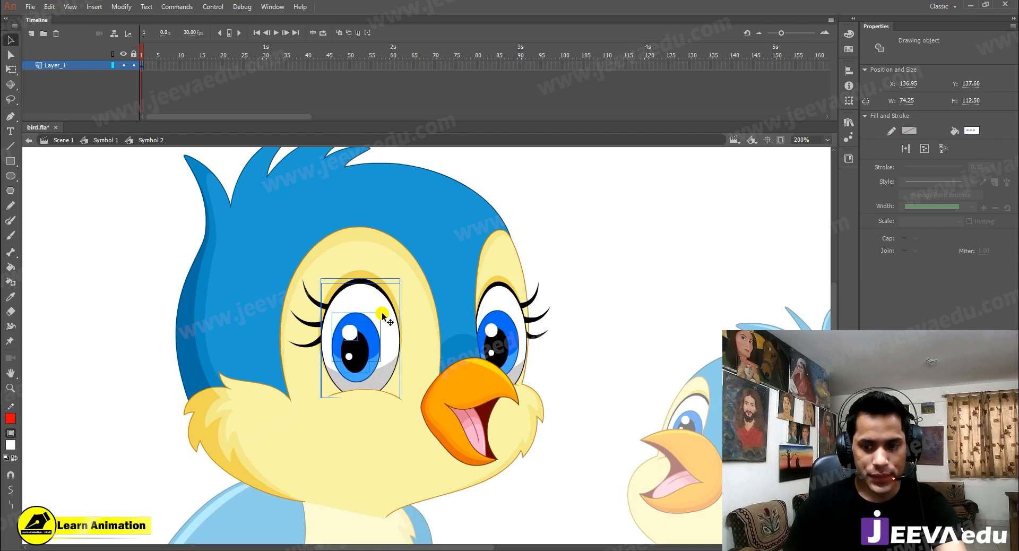
left_click_drag(382, 316, 260, 318)
key("ctrl+z")
key("ctrl+z")
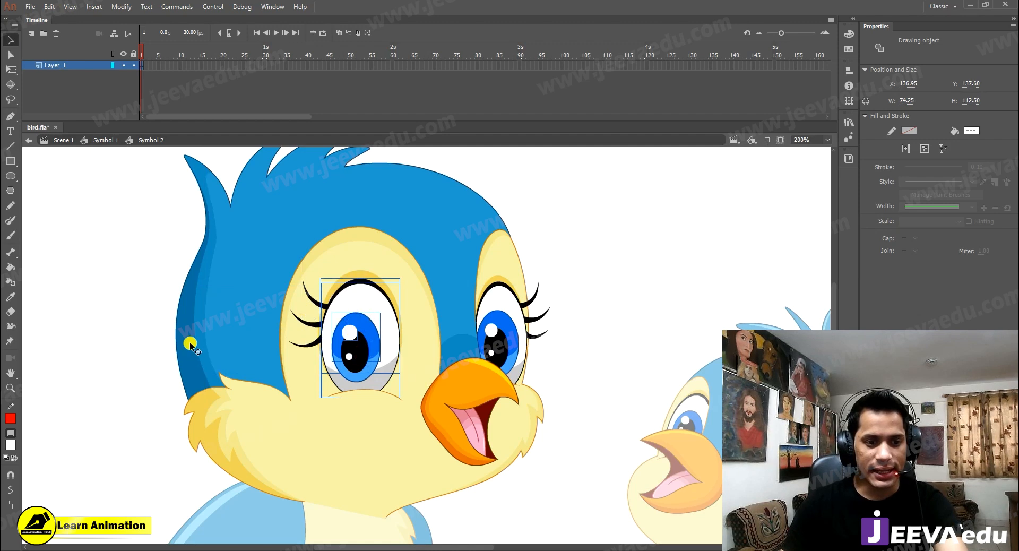
mouse_move(147, 228)
left_mouse_down()
mouse_move(246, 281)
mouse_move(380, 333)
left_mouse_up()
left_click(345, 253, "shift")
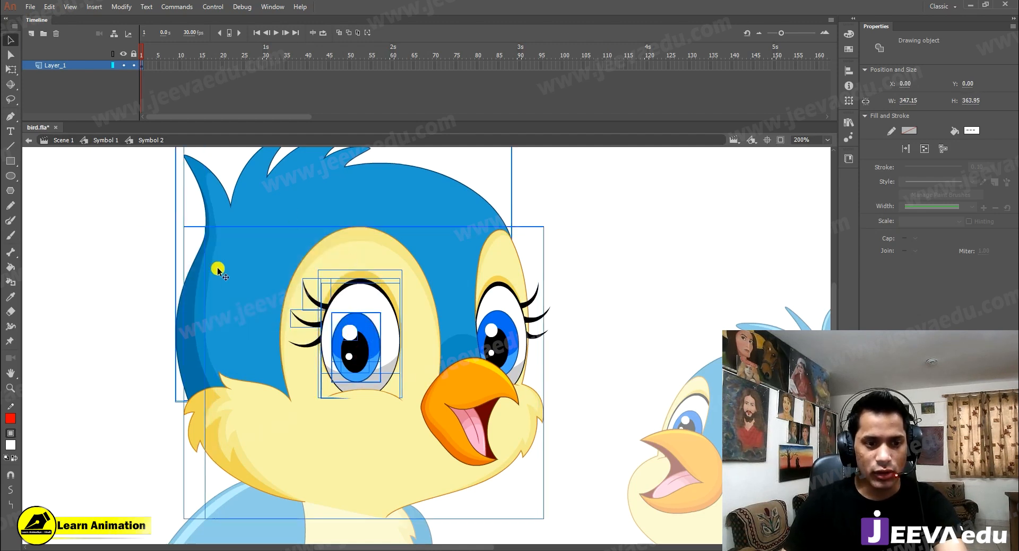
left_click(194, 272, "shift")
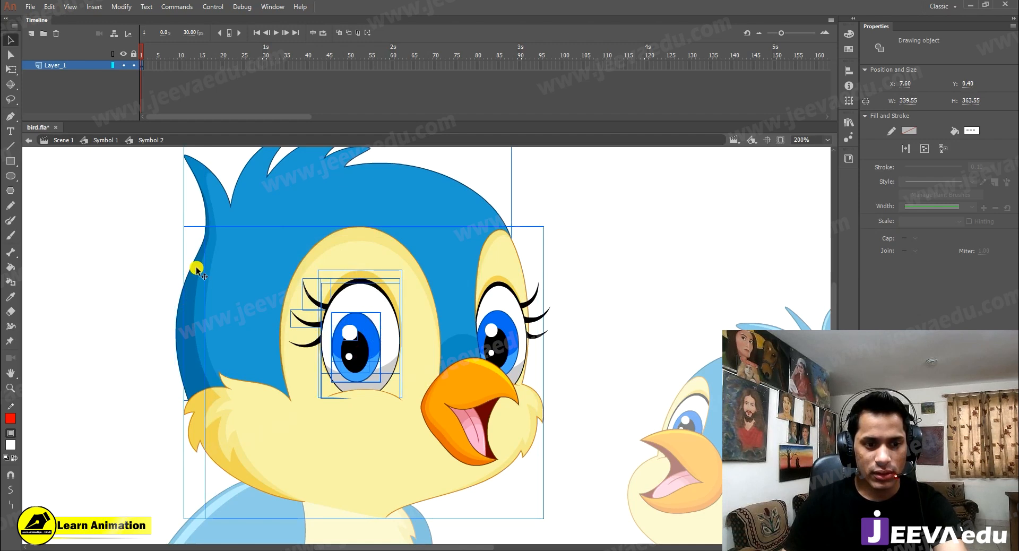
left_click(206, 402, "shift")
left_click(200, 404, "shift")
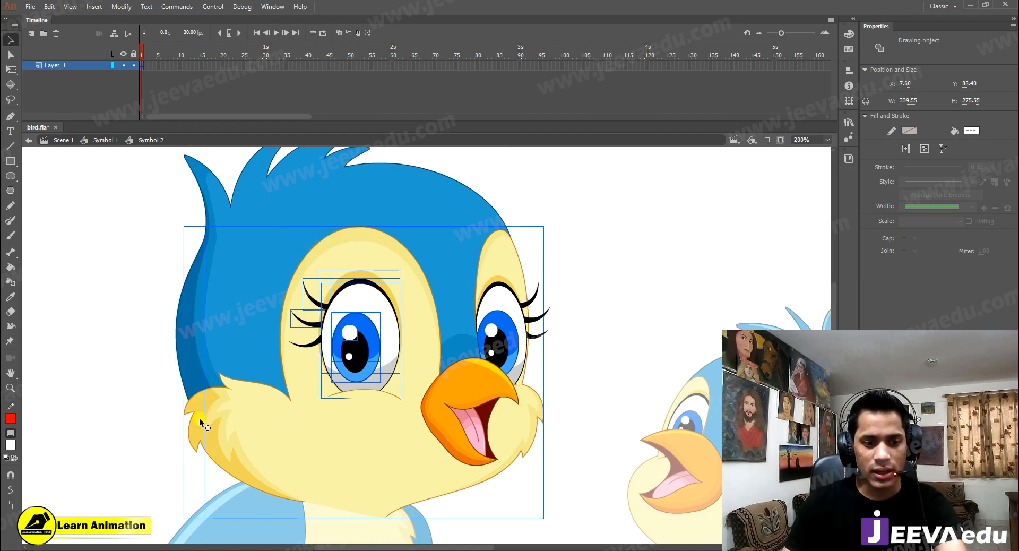
left_click(195, 374, "shift")
left_click(51, 317)
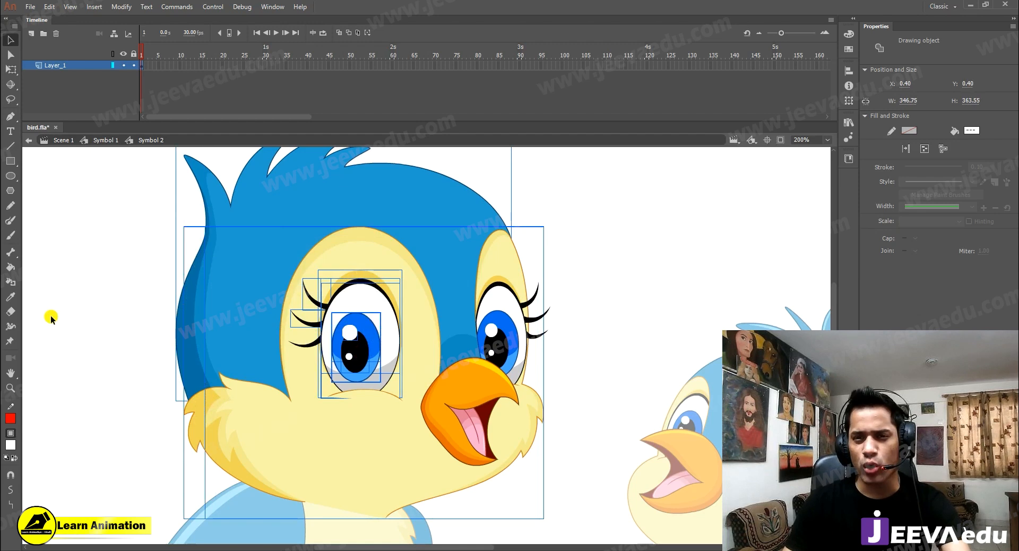
left_click(106, 340)
Select the left eye's highlights, pupil, iris, eyeball, upper lid line, eyelid shadow and three eyelashes together
left_click(347, 324)
left_click(351, 334)
key("z")
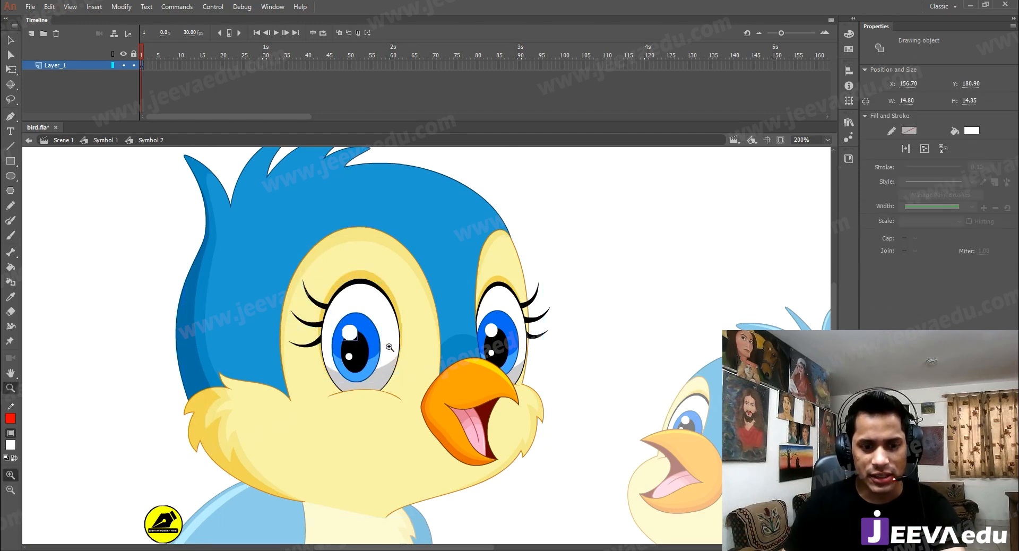
left_click(386, 346)
key("v")
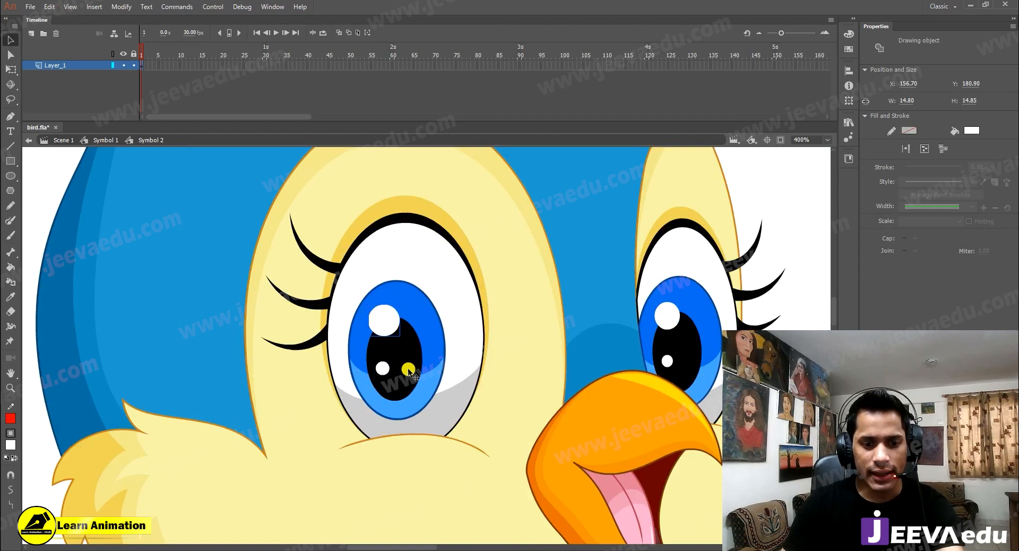
left_click(383, 369, "shift")
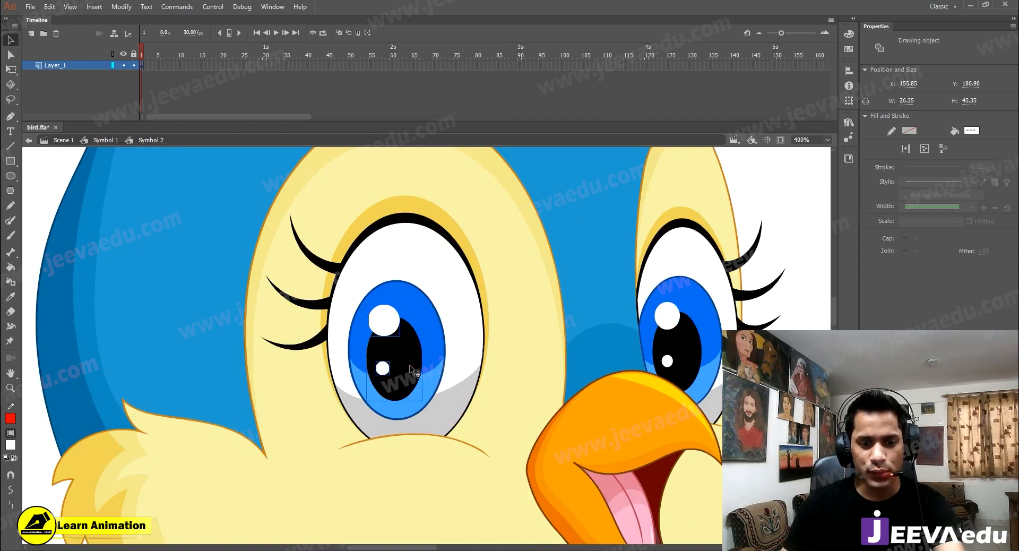
left_click(442, 321, "shift")
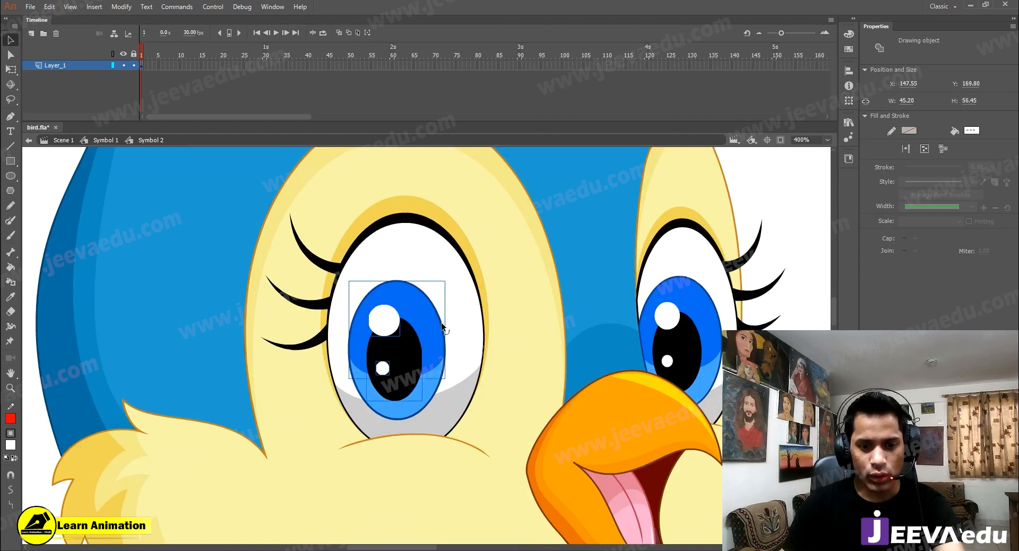
left_click(466, 300, "shift")
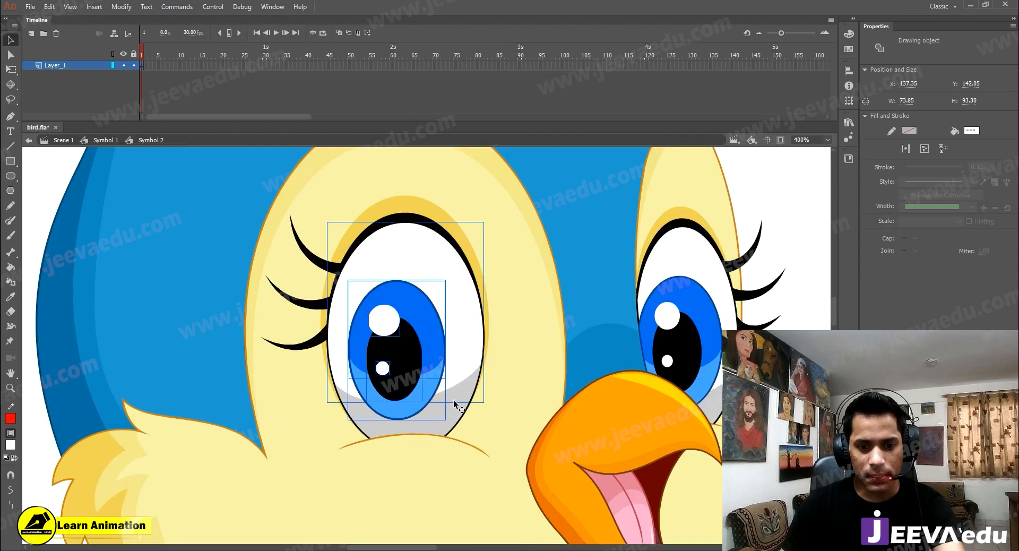
left_click(414, 220, "shift")
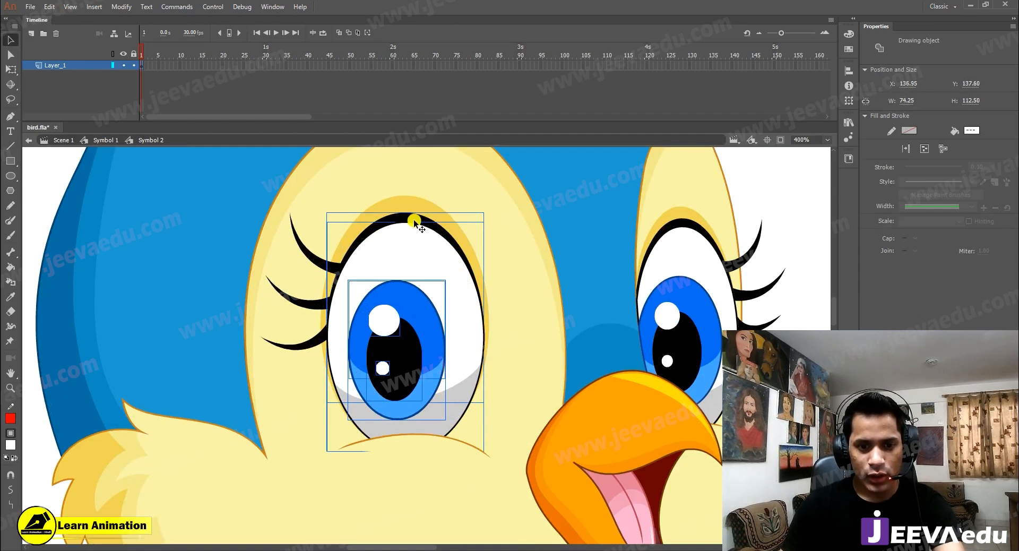
left_click(397, 205, "shift")
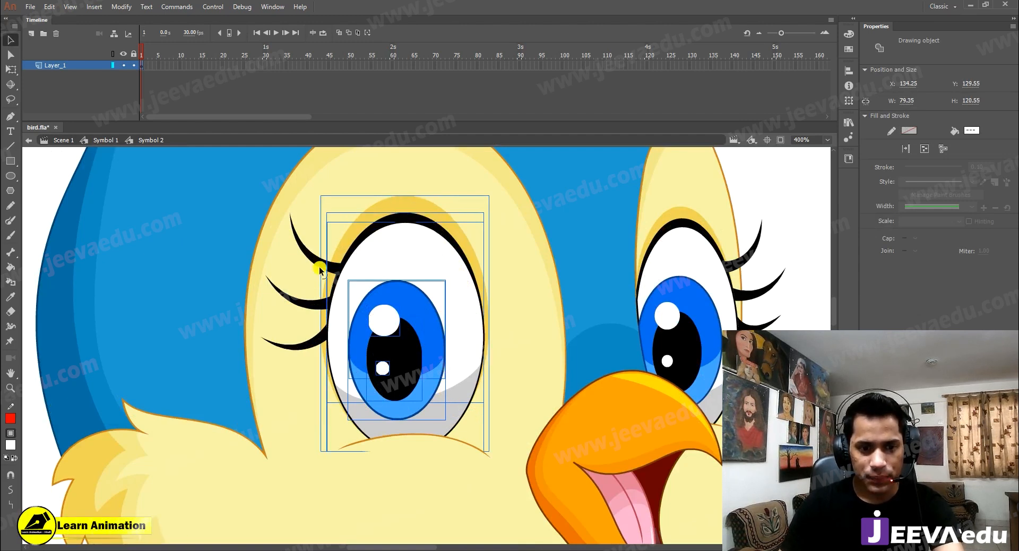
left_click(316, 304, "shift")
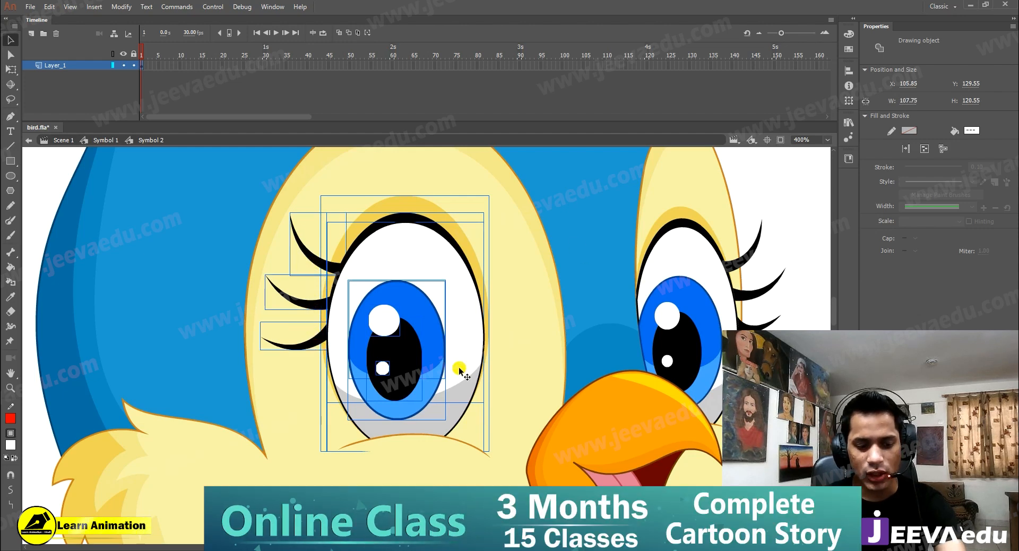
Test the left eye selection by removing and restoring it, and add the missing eyeball outline and lower lid pieces
key("Delete")
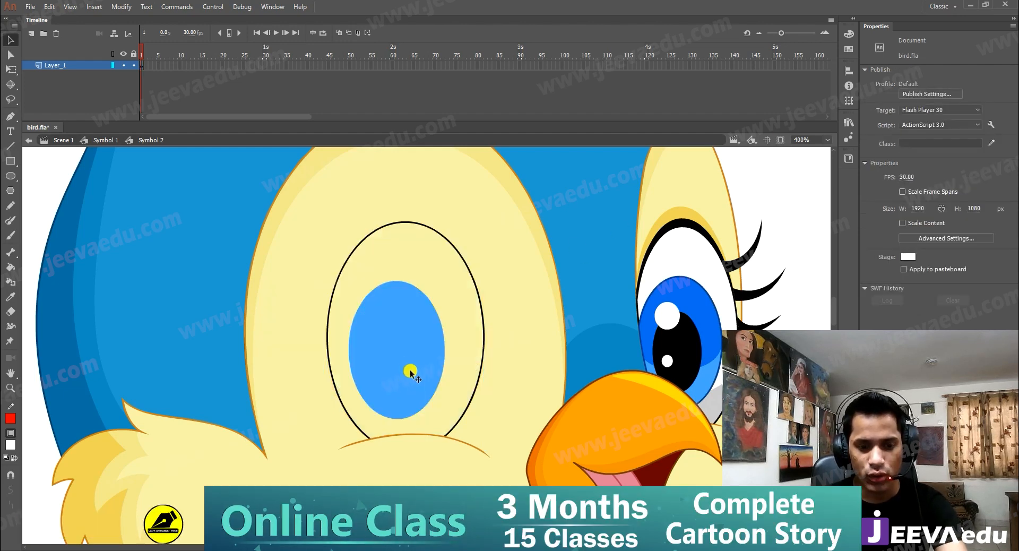
key("ctrl+z")
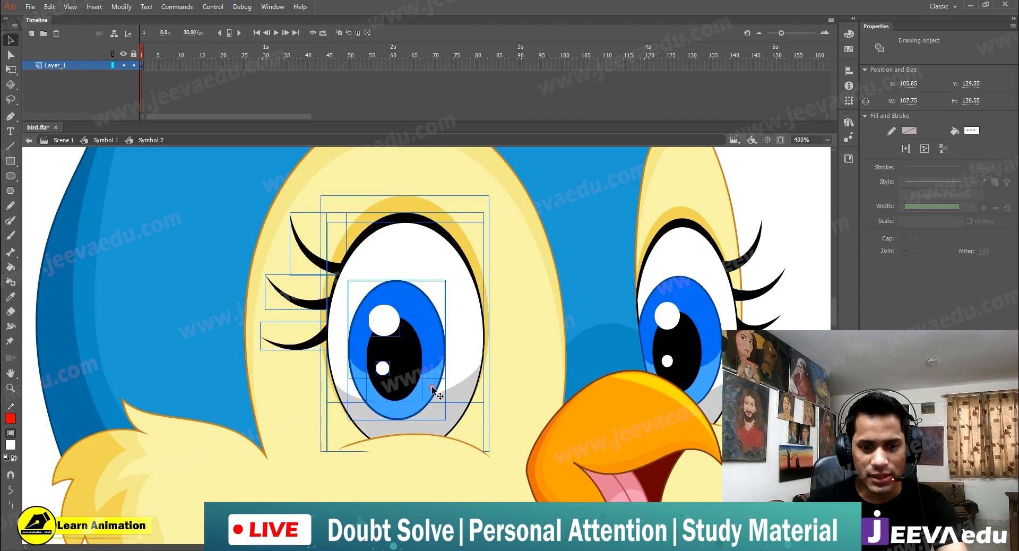
key("Delete")
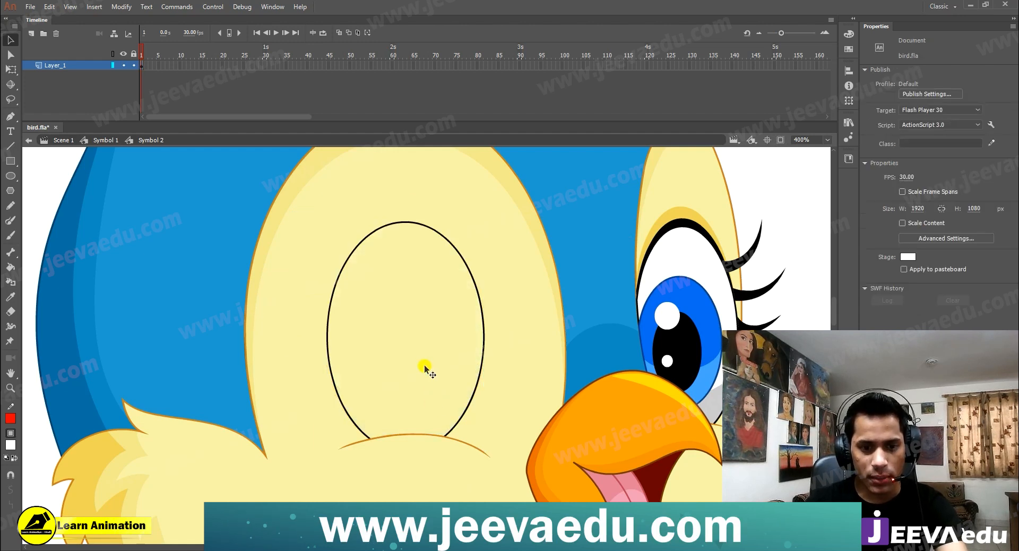
key("ctrl+z")
left_click(455, 427, "shift")
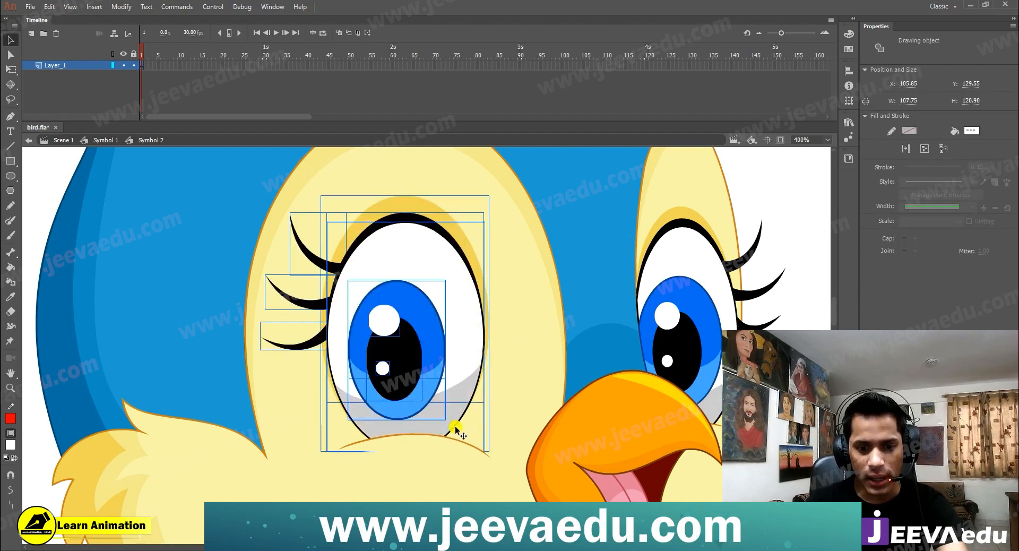
left_click(448, 439, "shift")
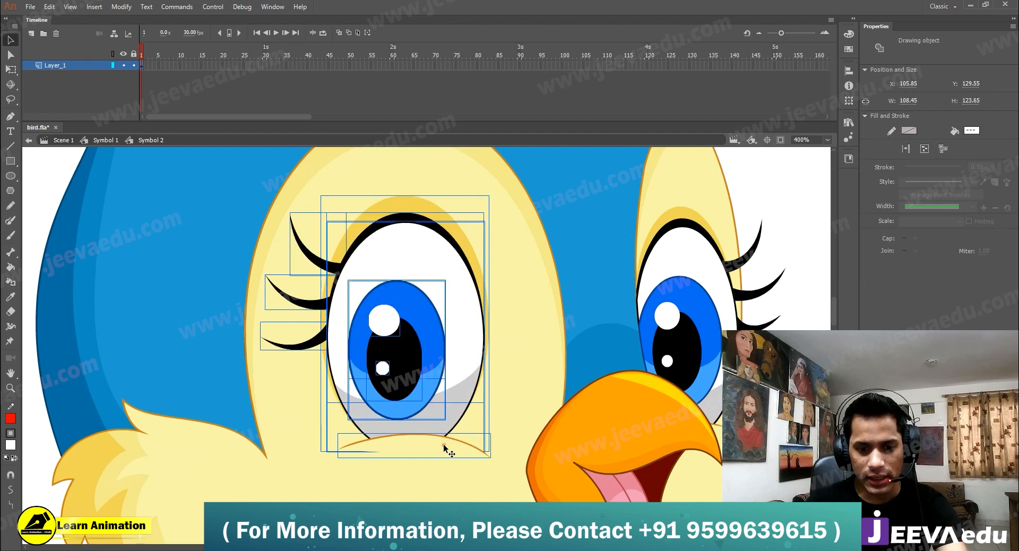
key("Delete")
key("ctrl+z")
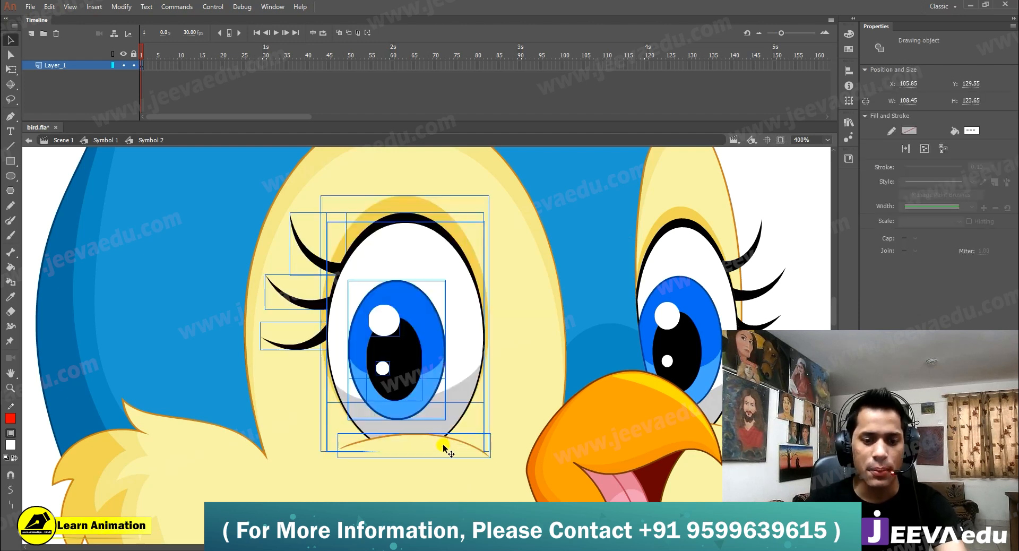
Cut the left eye's parts, paste them in place on a new layer above the head, and group them
key("z")
left_click(441, 402, "alt")
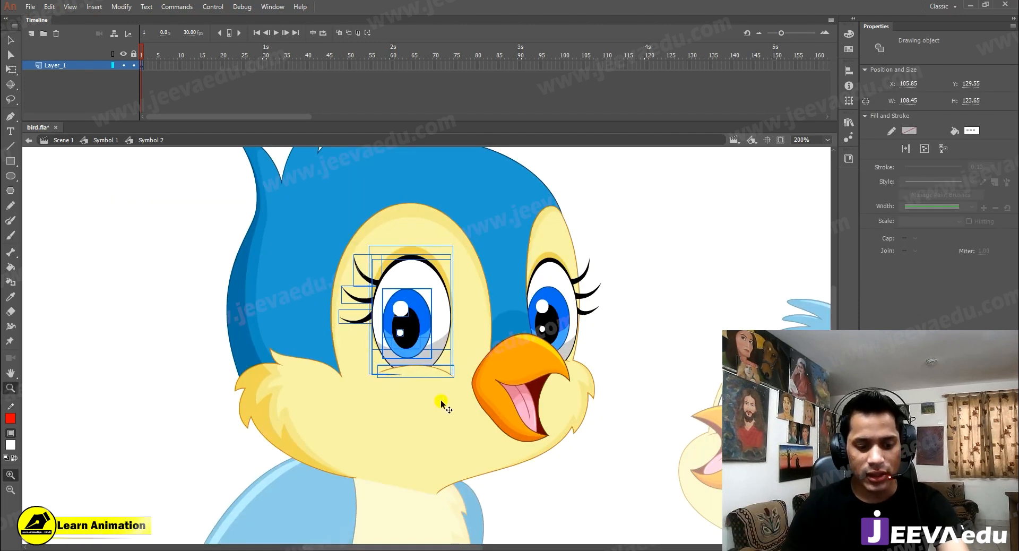
key("Delete")
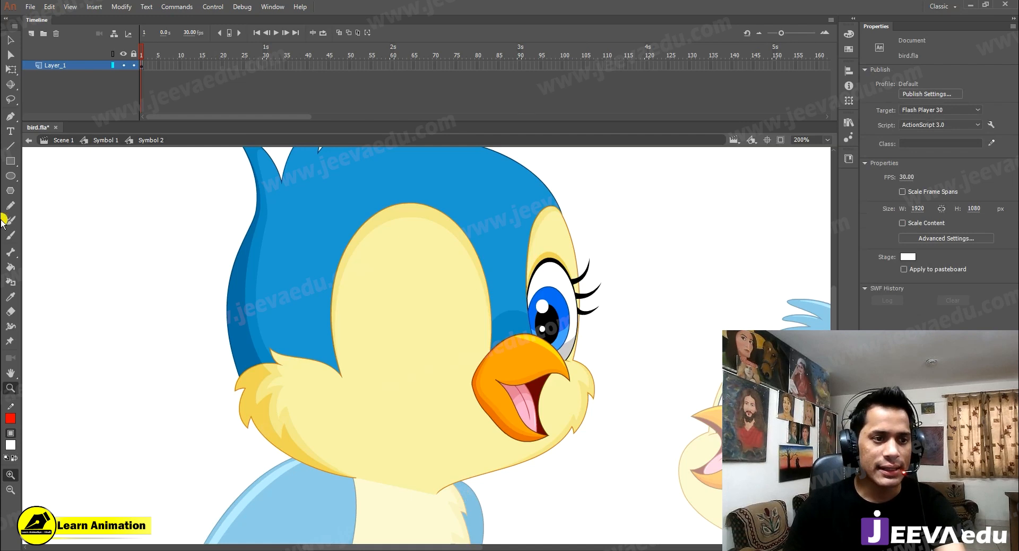
left_click(32, 35)
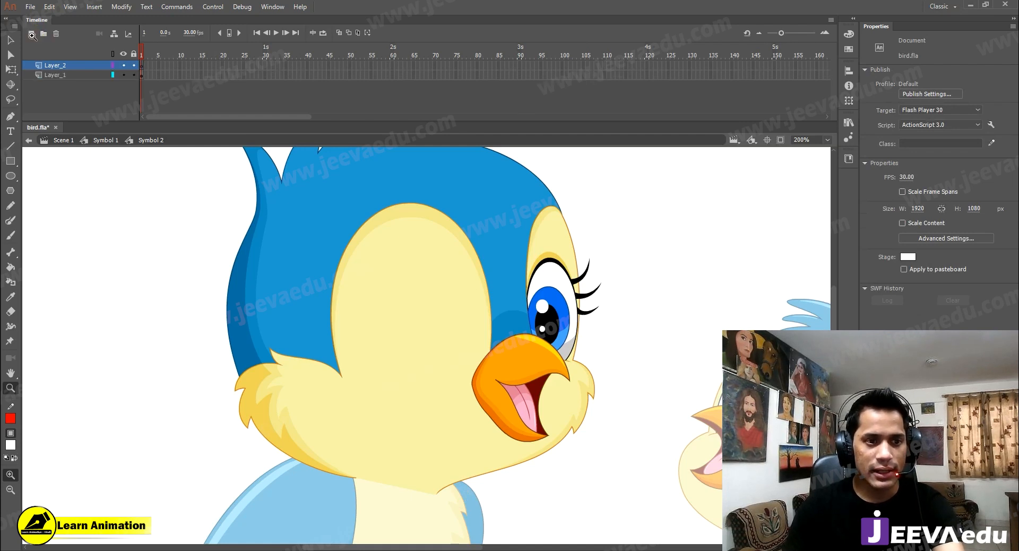
right_click(139, 365)
left_click(183, 409)
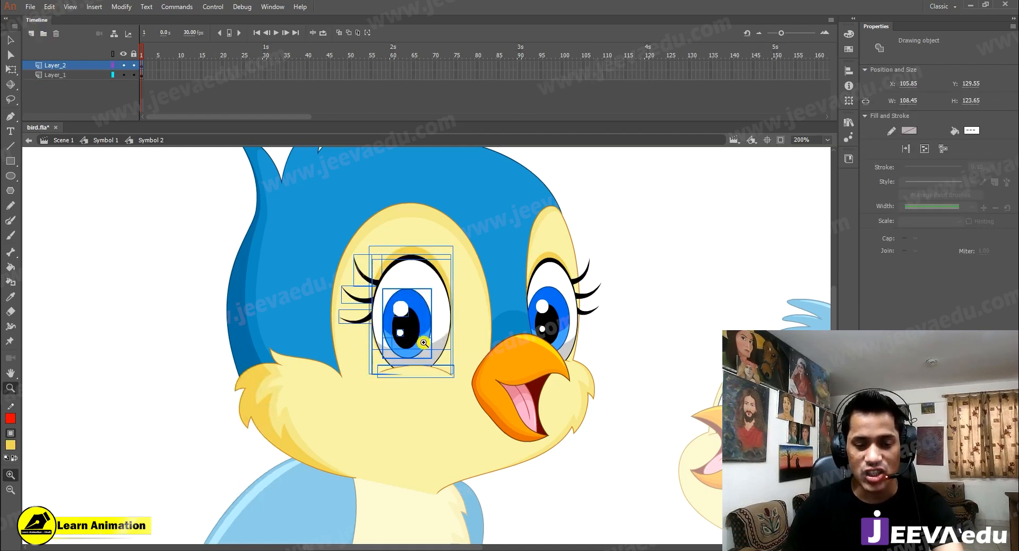
key("ctrl+g")
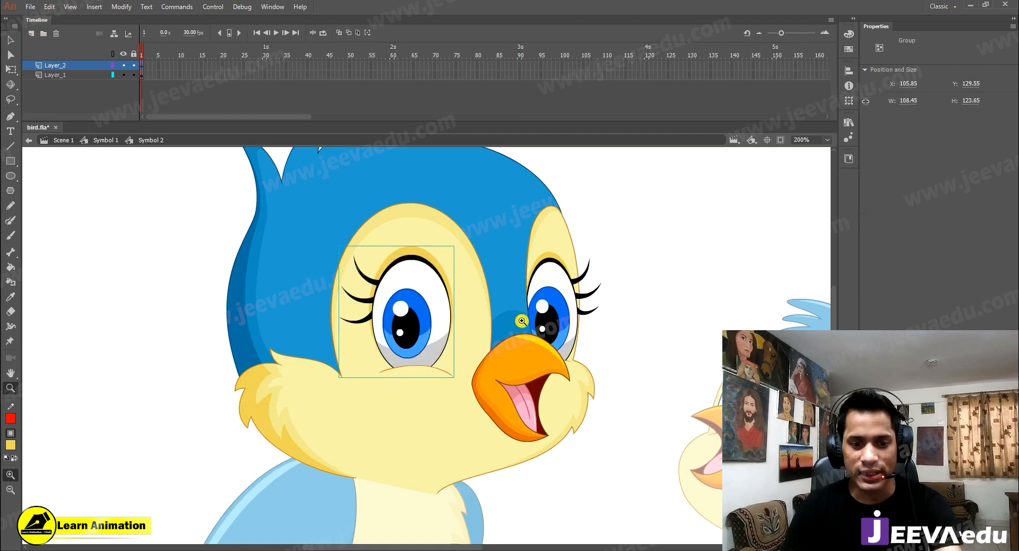
Select the right eye's pupil, highlights, iris, eyeball, shadow, upper lid pieces and three eyelashes together
key("v")
key("ctrl+=")
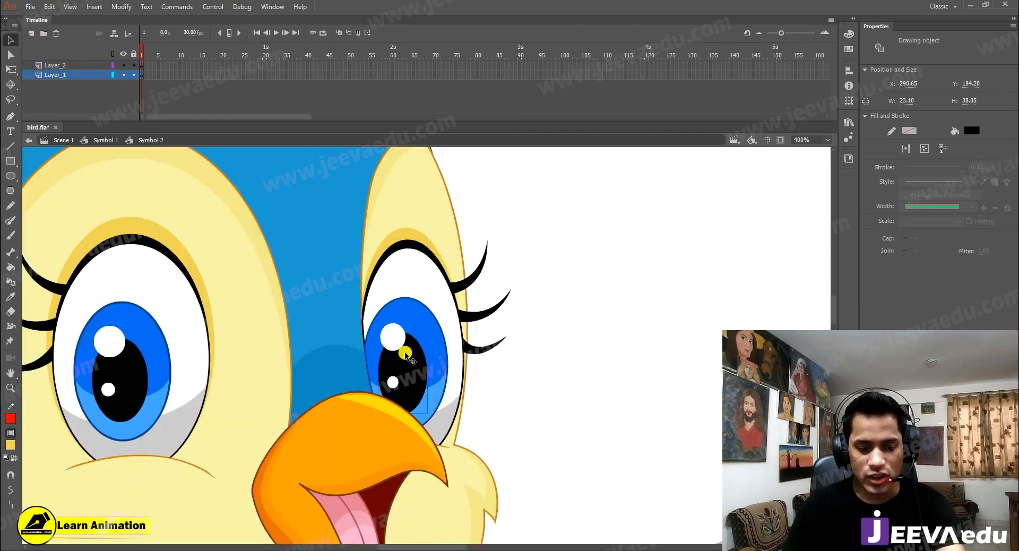
left_click(395, 382)
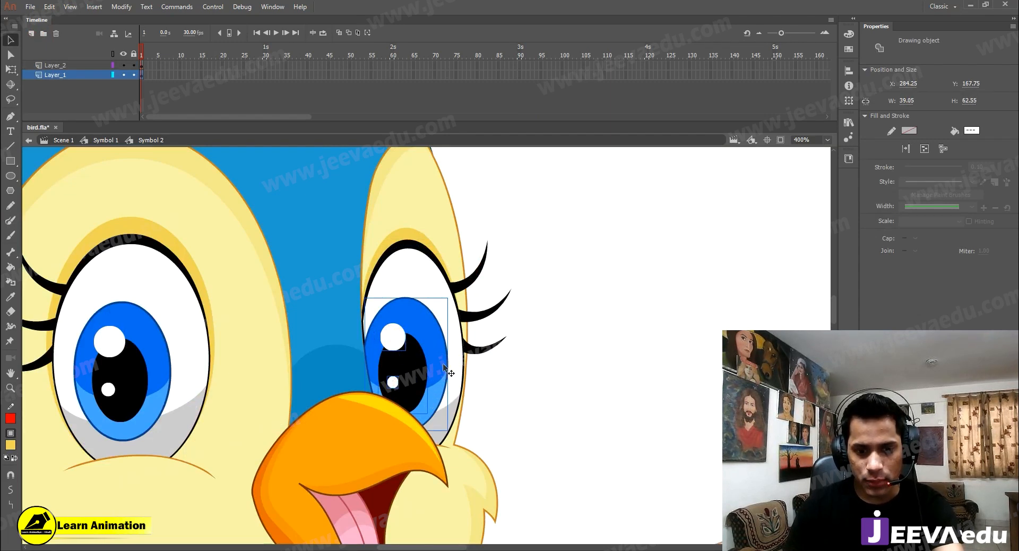
left_click(447, 417, "shift")
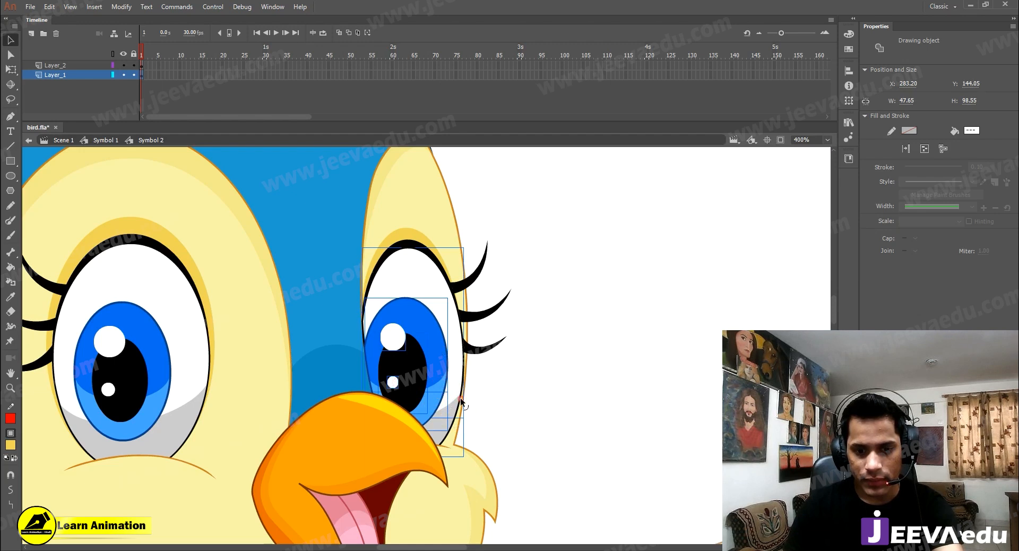
left_click(489, 347, "shift")
left_click(489, 317, "shift")
left_click(454, 273, "shift")
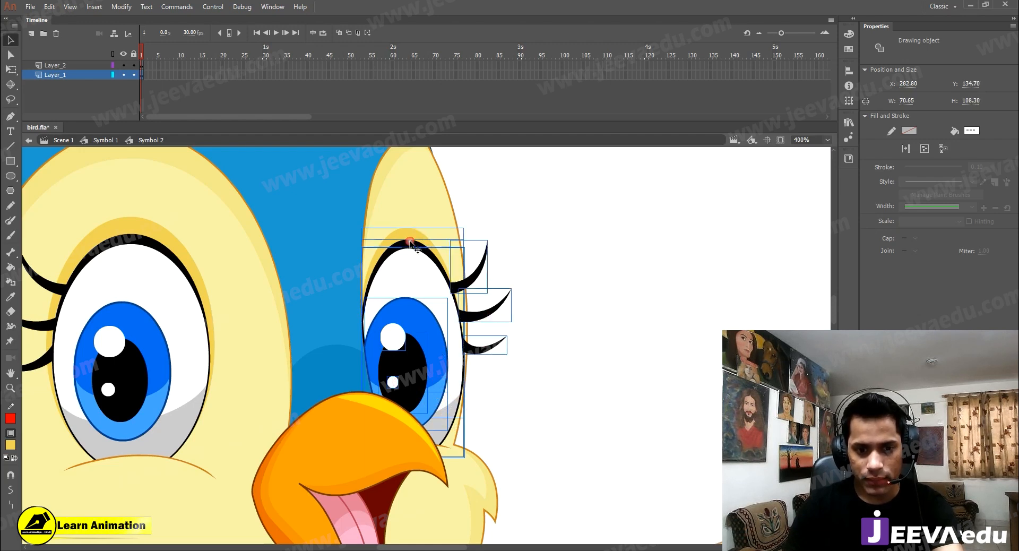
Test the right eye selection by removing and restoring it, add the missing iris outline, and cut the whole eye
key("ctrl+x")
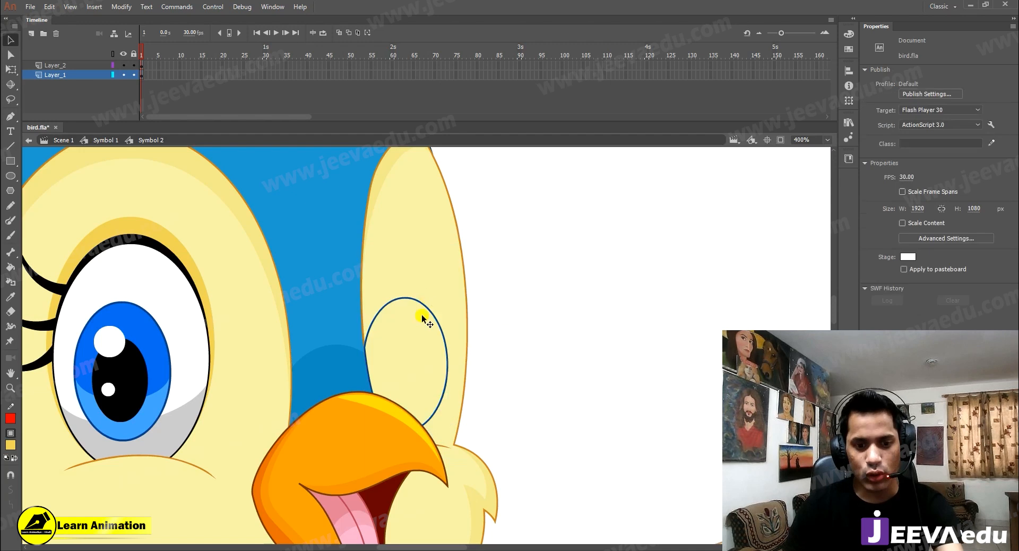
key("ctrl+z")
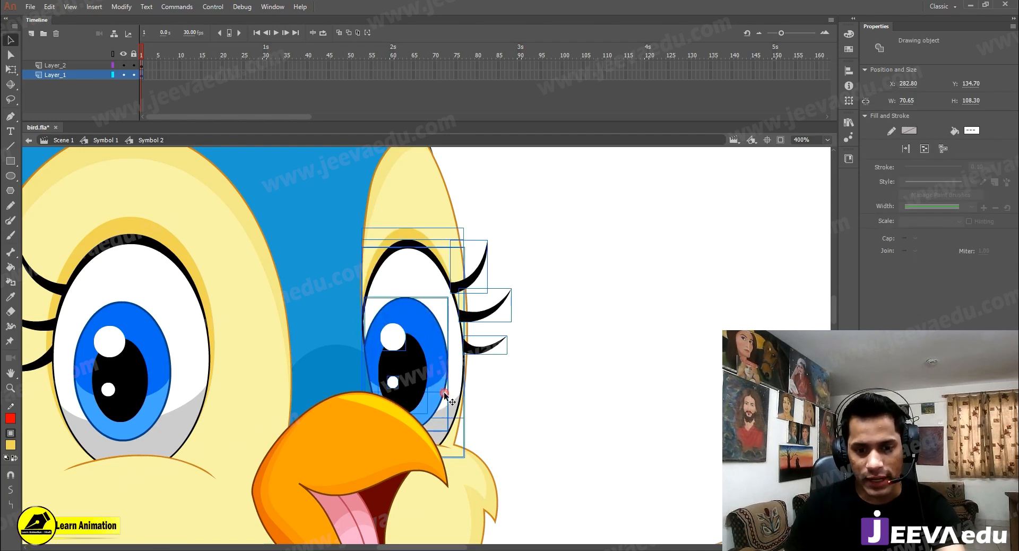
key("ctrl+x")
key("z")
left_click(422, 366, "alt")
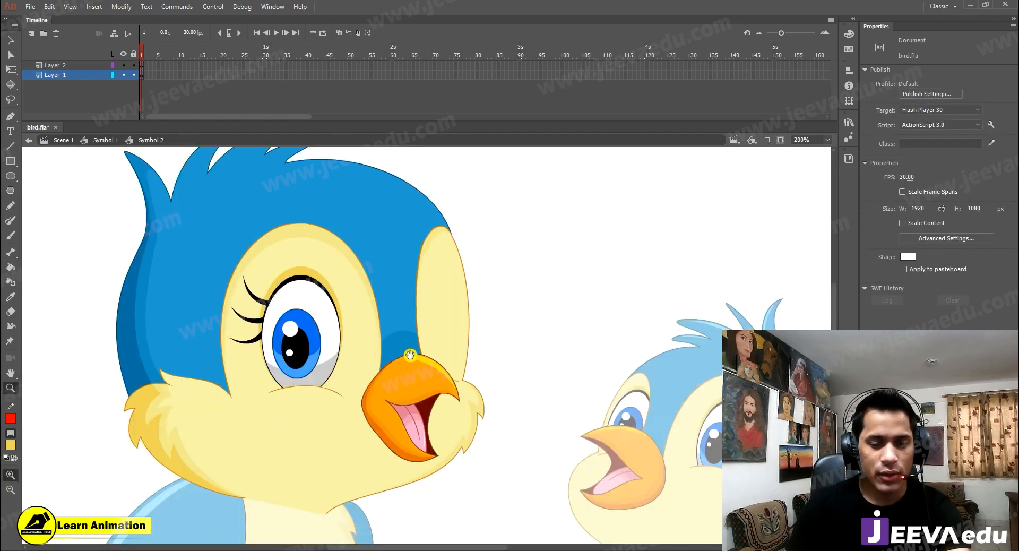
Paste the right eye's parts in place on Layer_2 and group them
left_click(65, 66)
key("v")
key("ctrl+shift+v")
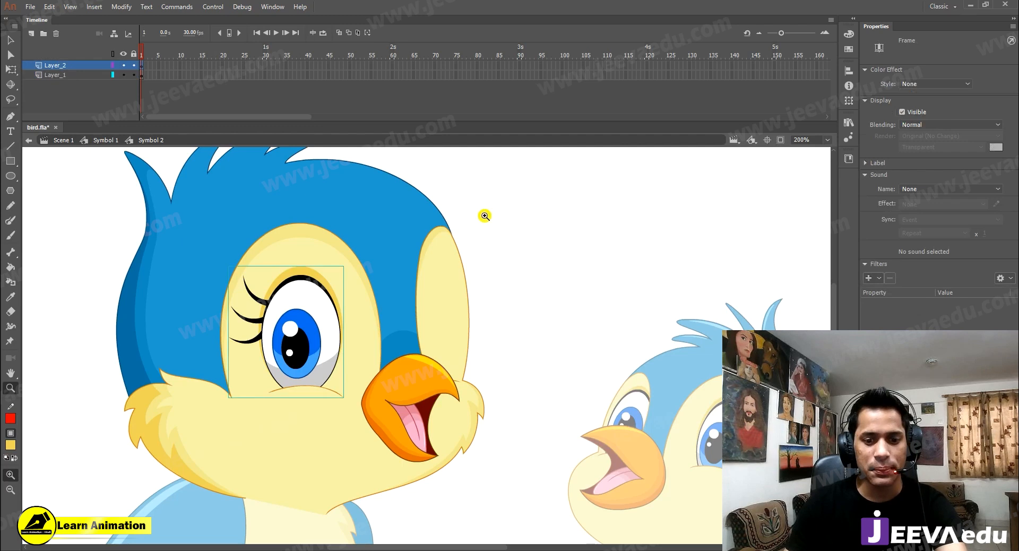
right_click(494, 189)
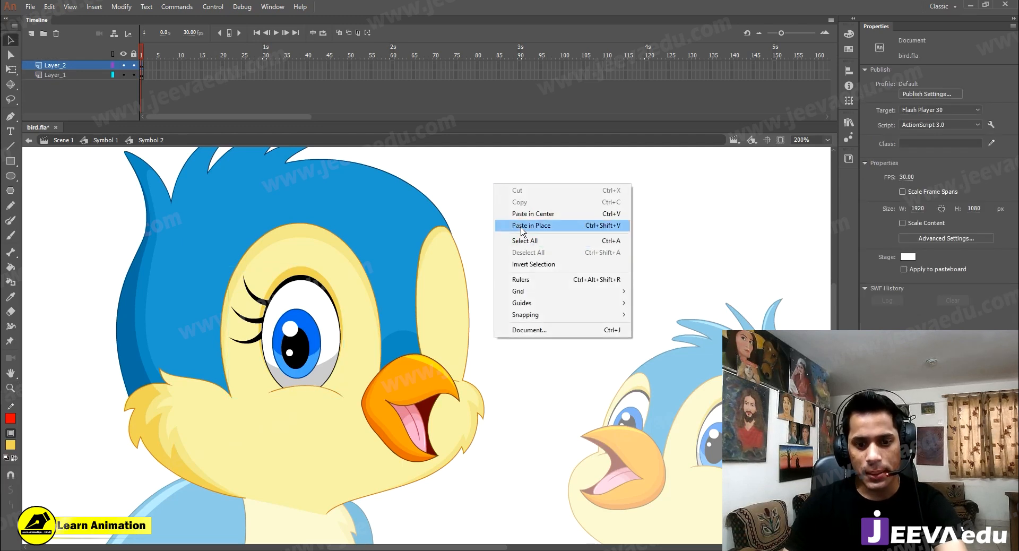
left_click(522, 228)
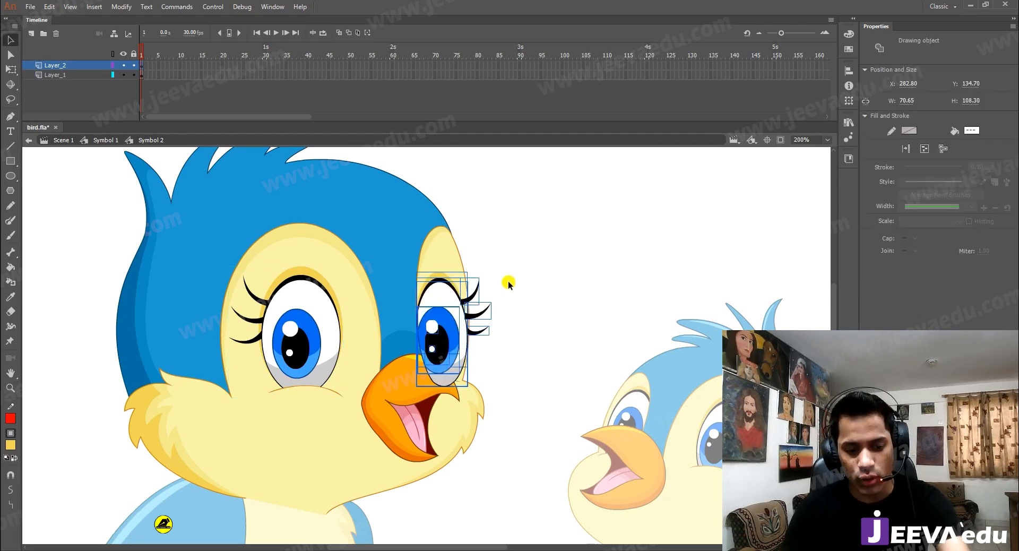
key("ctrl+g")
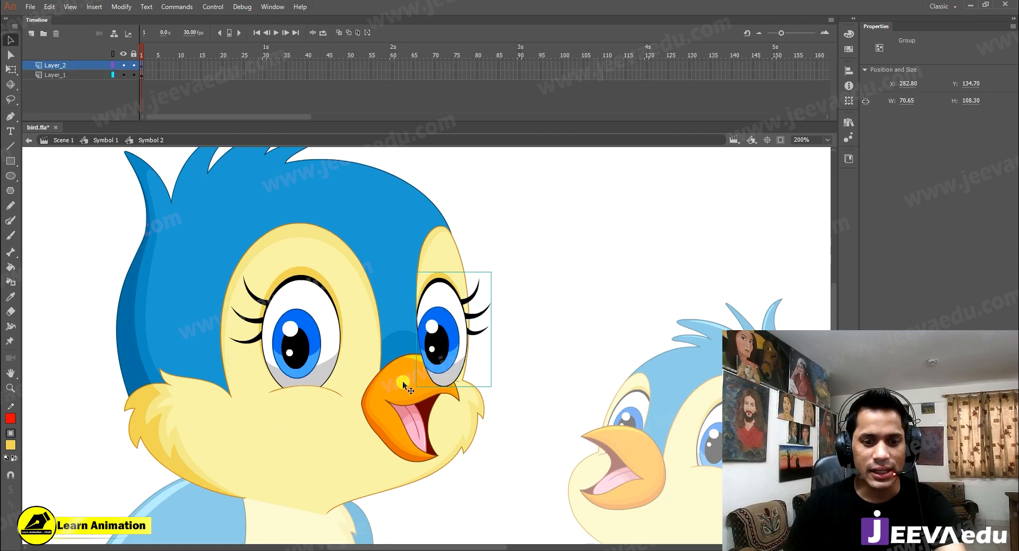
Convert the left and right eye groups together into one Graphic symbol
left_click(302, 348, "shift")
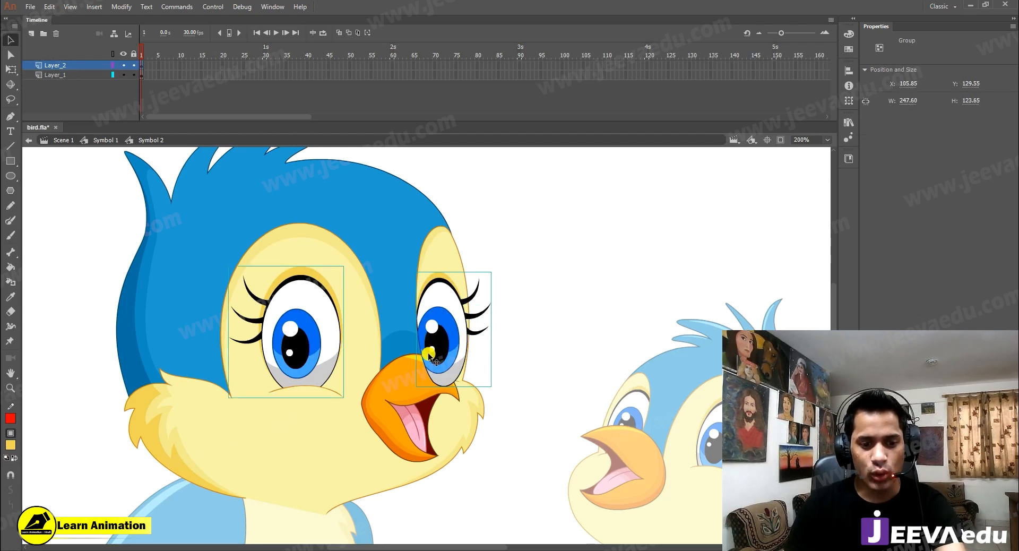
key("F8")
key("Return")
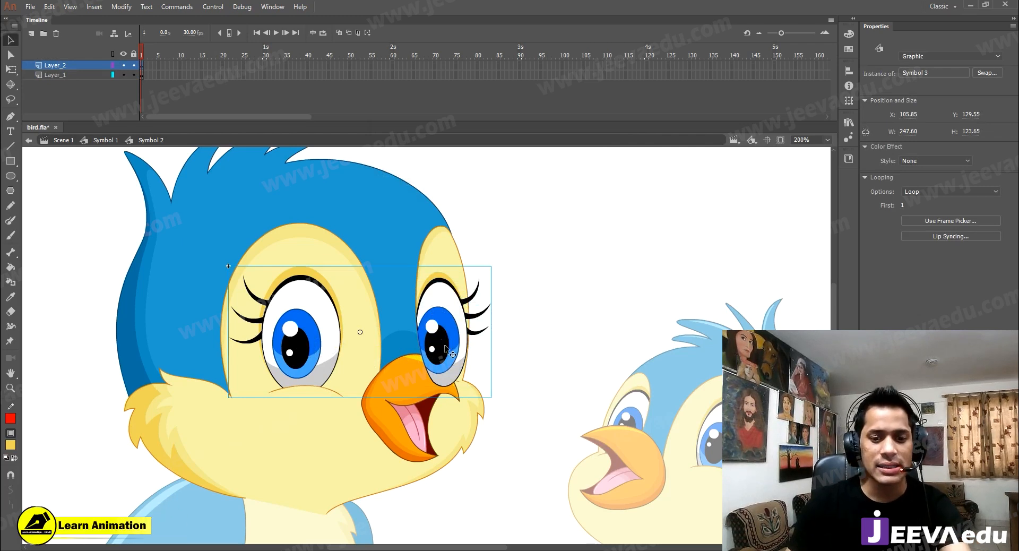
Open the combined eyes symbol for editing and ungroup both eyes
double_click(444, 345)
left_click(380, 345)
left_click(315, 354)
left_click(421, 333, "shift")
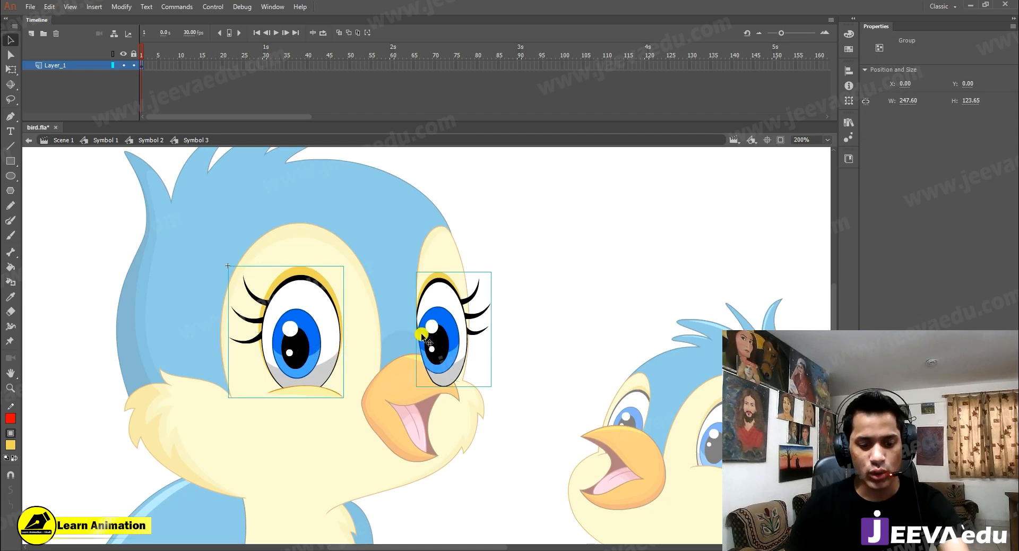
key("ctrl+shift+g")
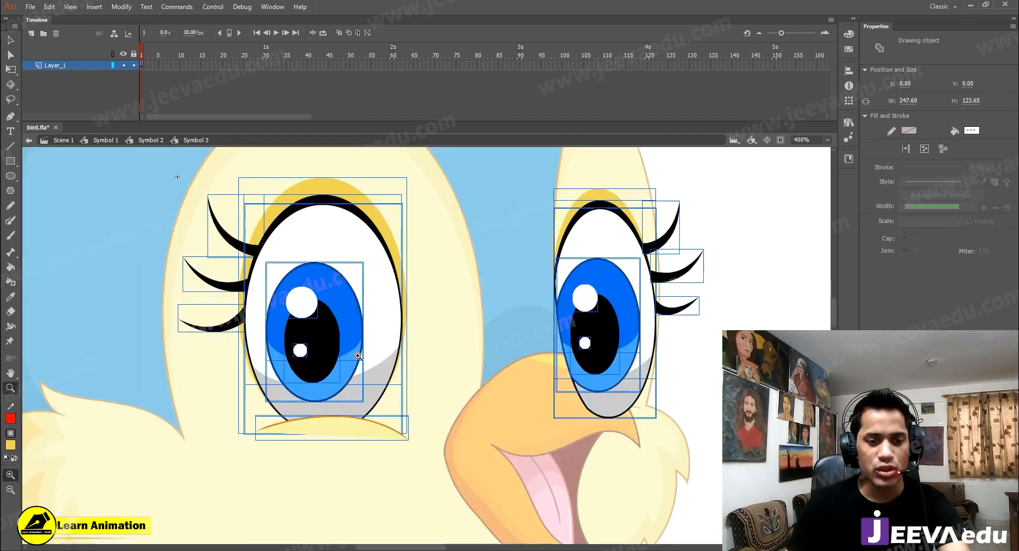
Select the left eye's pupil, highlights, iris and iris outline, and cut them from the eyeball
key("ctrl+equal")
left_click(318, 481)
left_click(302, 352)
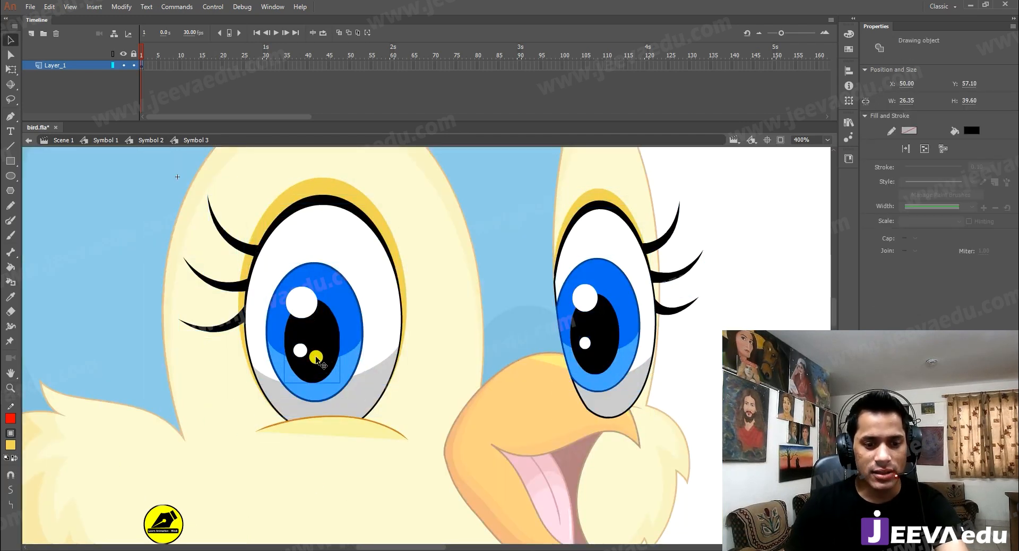
left_click(298, 293, "shift")
left_click(281, 375, "shift")
left_click(319, 385, "shift")
key("ctrl+x")
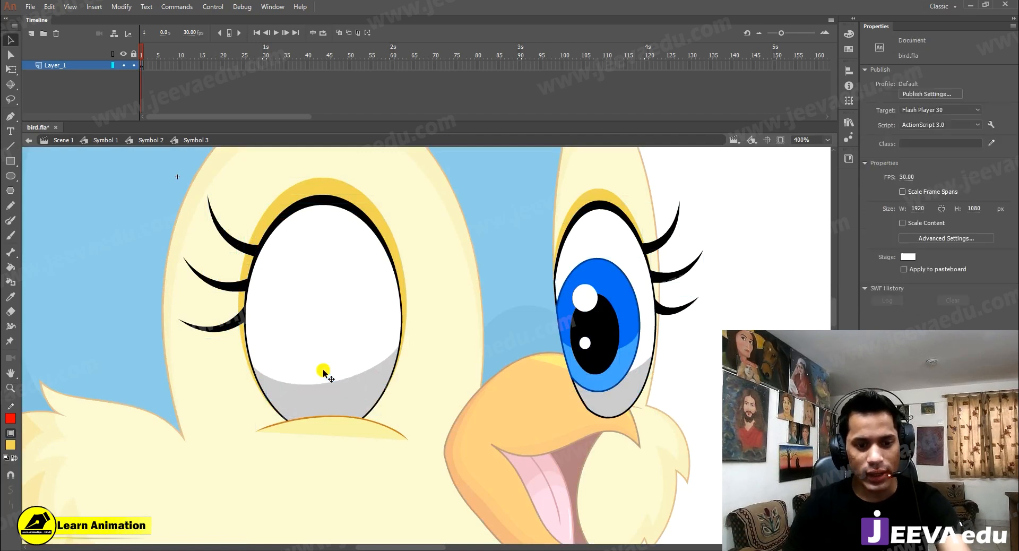
Paste the left iris and pupil in place on a new layer and convert them to a Graphic symbol
left_click(30, 34)
right_click(64, 158)
left_click(90, 200)
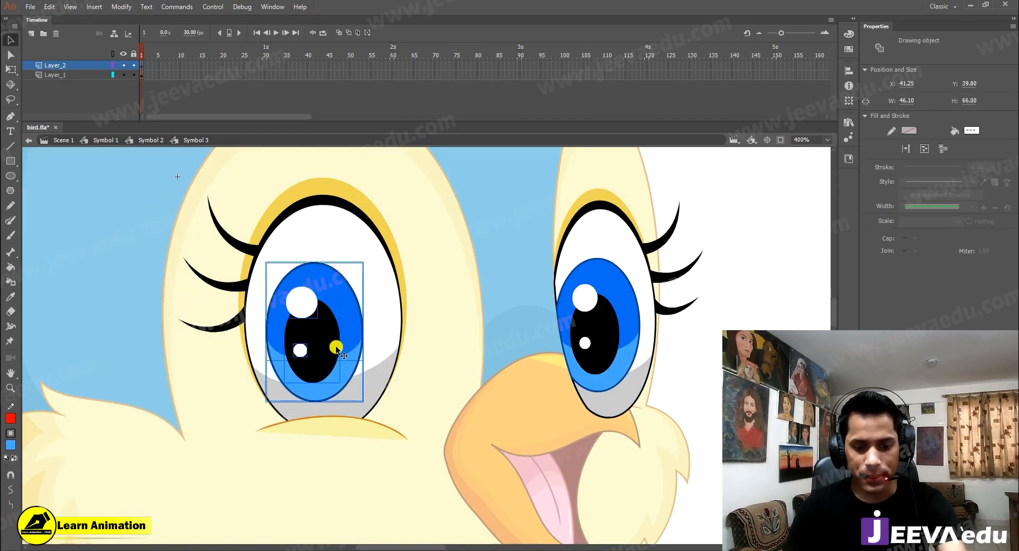
key("F8")
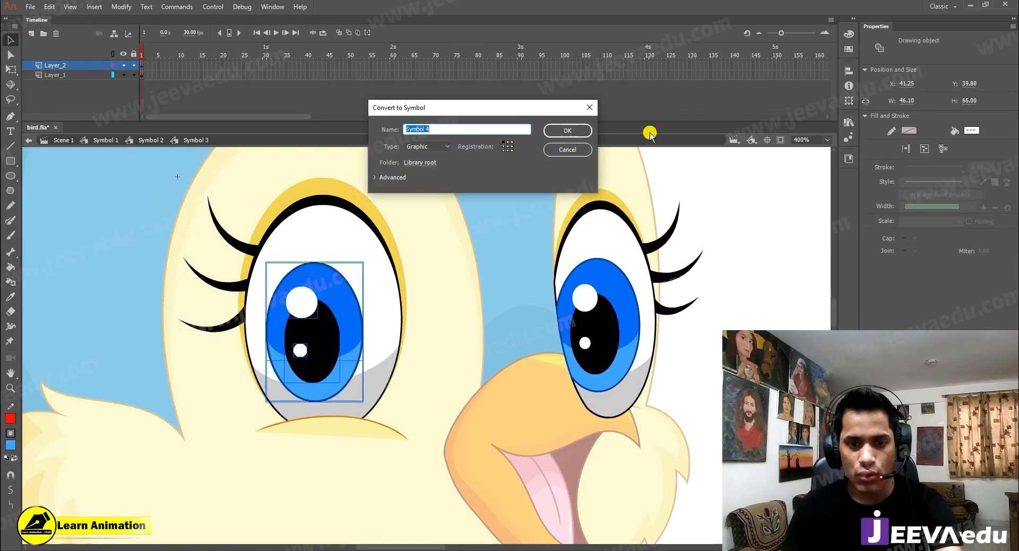
left_click(569, 131)
Select the right eye's pupil, highlights, iris and outline, adding the missed highlight after a test cut, and cut them
left_click(584, 321)
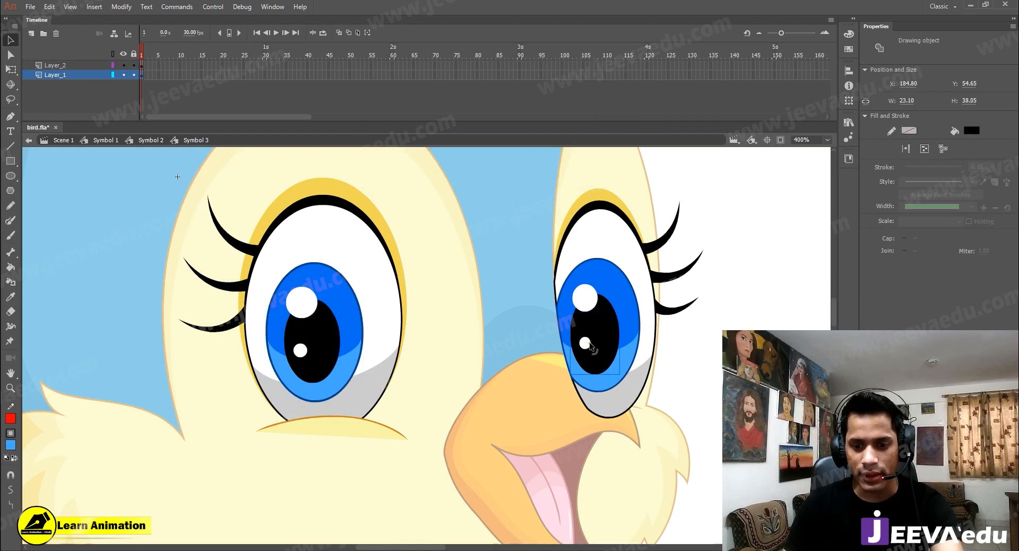
left_click(630, 344, "shift")
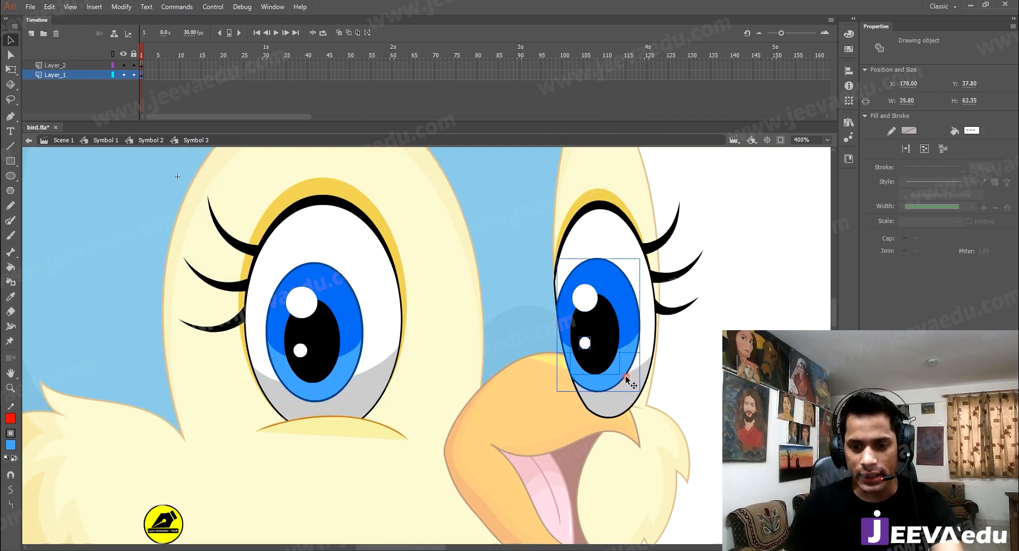
left_click(607, 287, "shift")
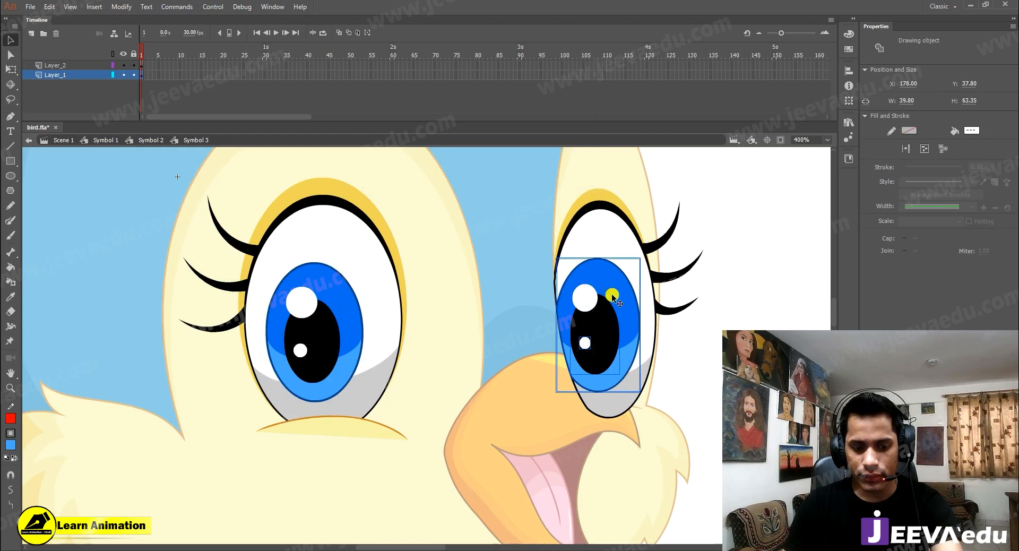
key("ctrl+x")
key("ctrl+z")
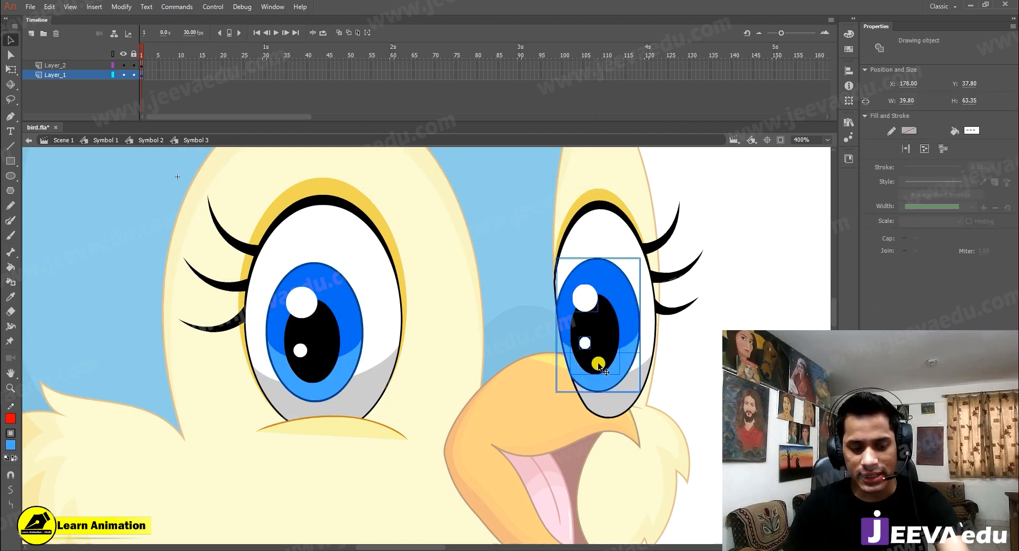
key("ctrl+x")
Paste the right iris and pupil in place on a new layer and convert them to a Graphic symbol
left_click(329, 346)
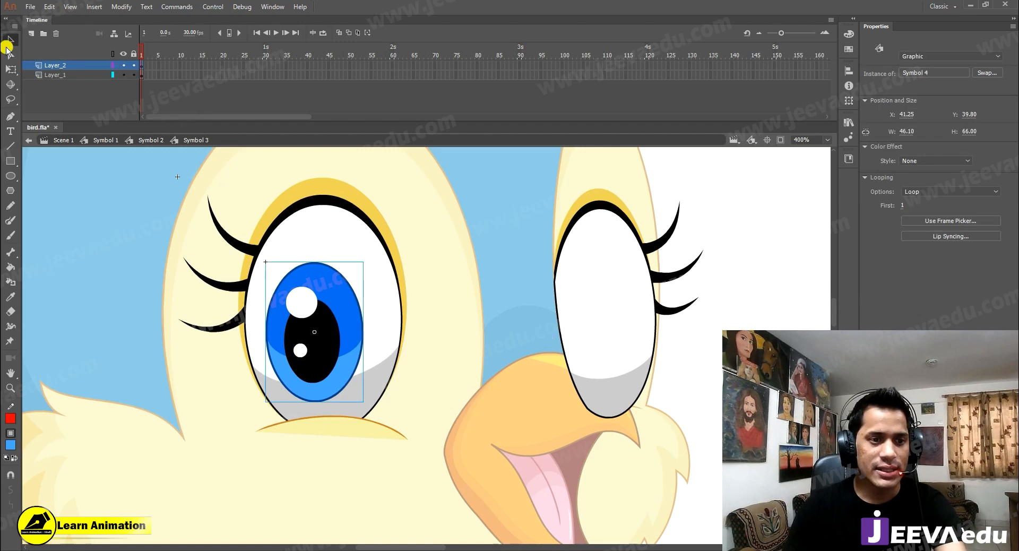
left_click(31, 33)
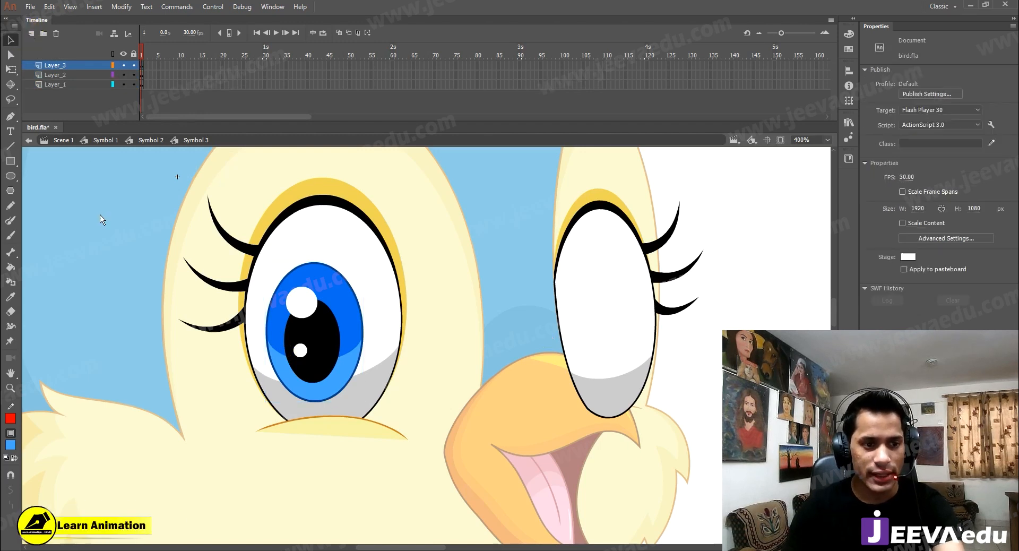
right_click(100, 216)
left_click(148, 259)
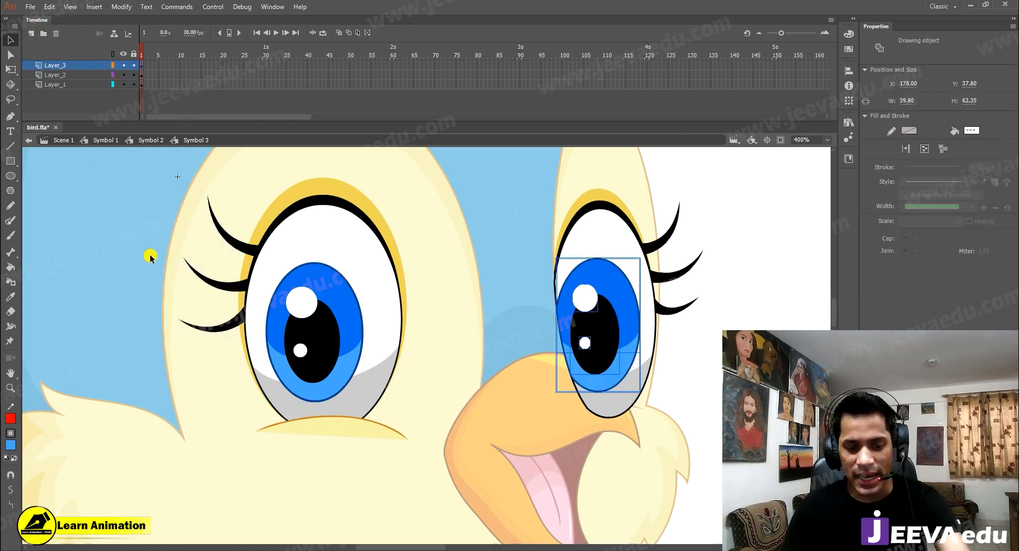
key("F8")
key("Return")
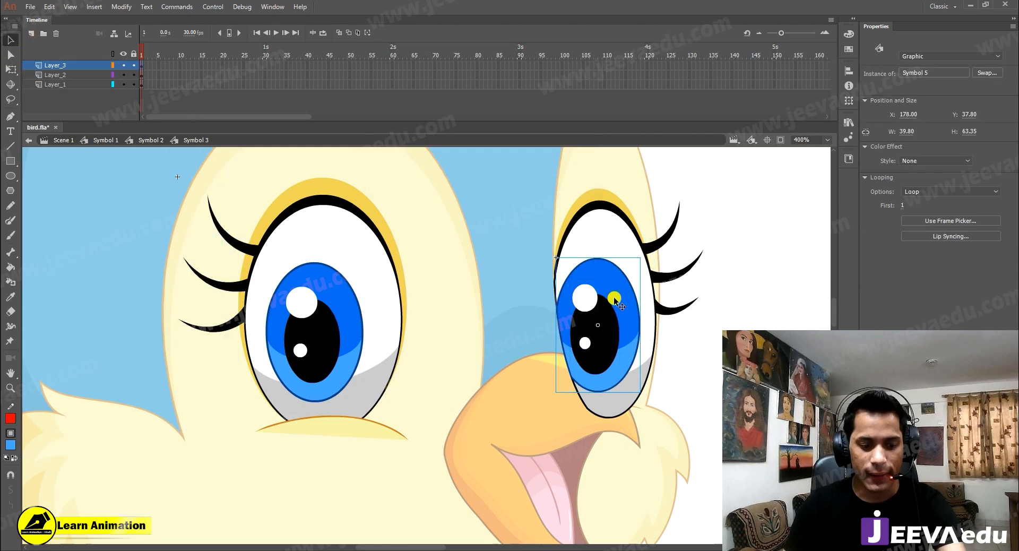
Examine the right iris's shape near the beak and compare it with the left iris
left_click(294, 336)
left_click(614, 347)
key("ctrl+space")
left_click(535, 356, "ctrl")
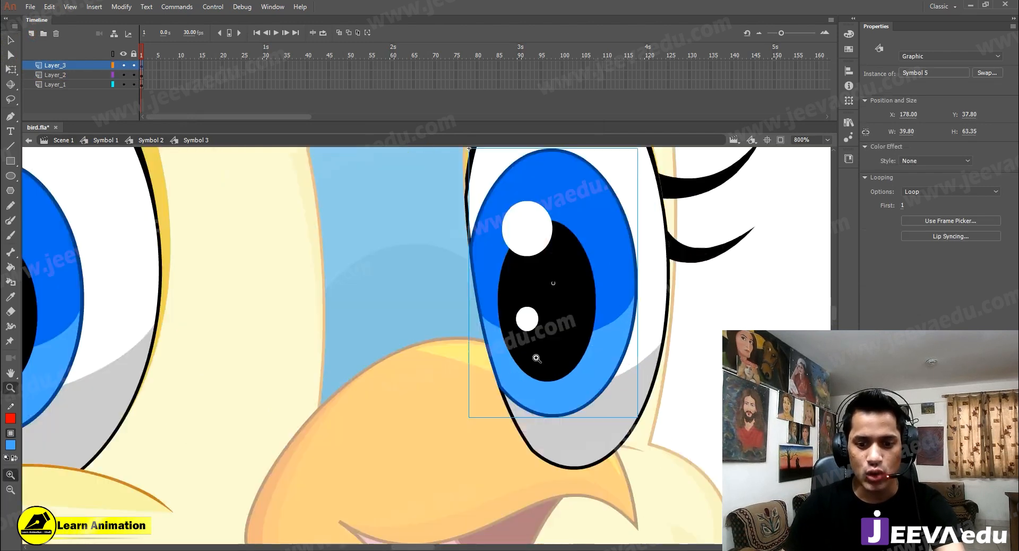
key("z")
left_click(507, 365, "alt")
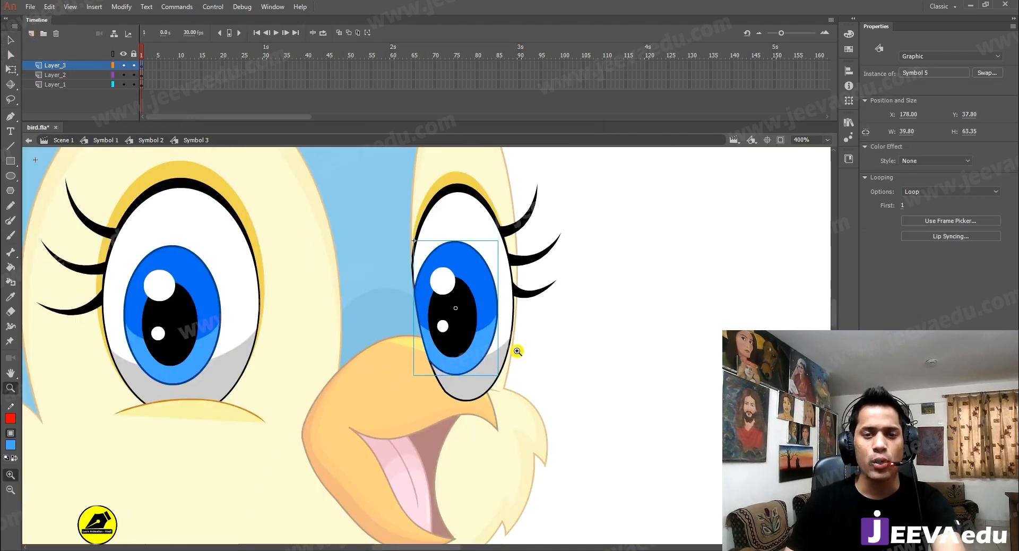
left_click(375, 340)
key("v")
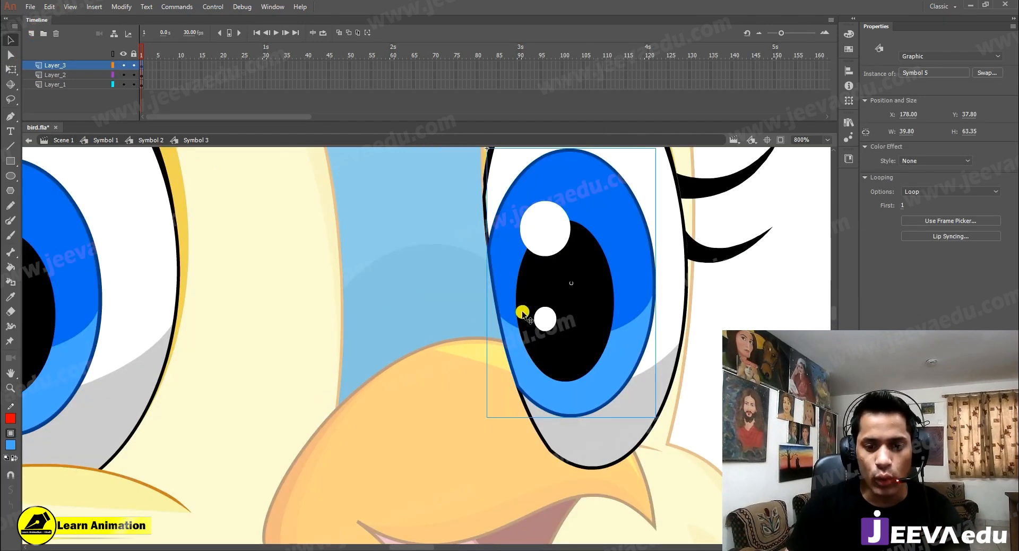
Open the right iris symbol to inspect its shapes, and return to the eyes symbol
double_click(492, 330)
key("z")
left_click(500, 328, "alt")
left_click_drag(503, 336, 584, 310)
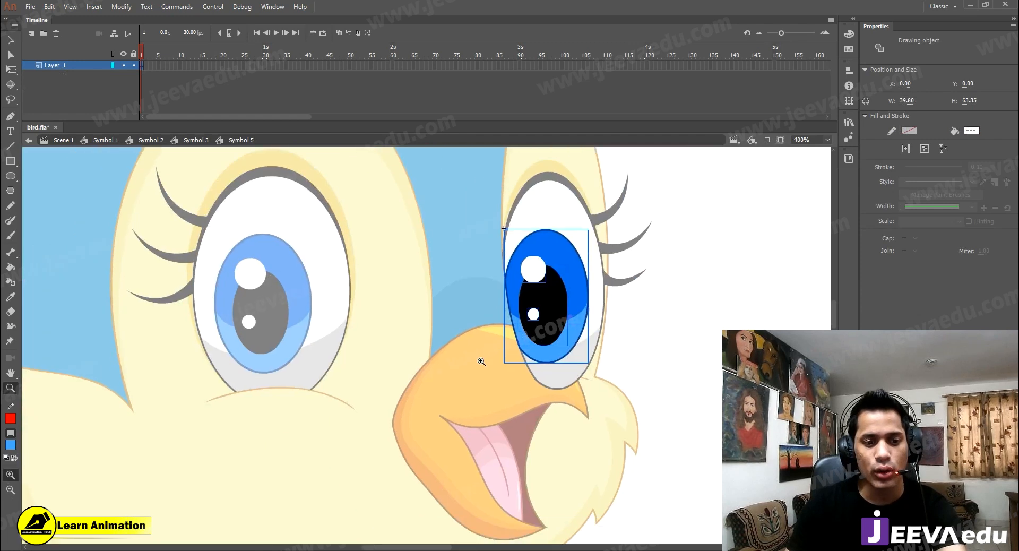
key("v")
double_click(437, 344)
Paste a copy of the left iris symbol onto Layer_3 and move the original right iris out of its eyeball
left_click(277, 323)
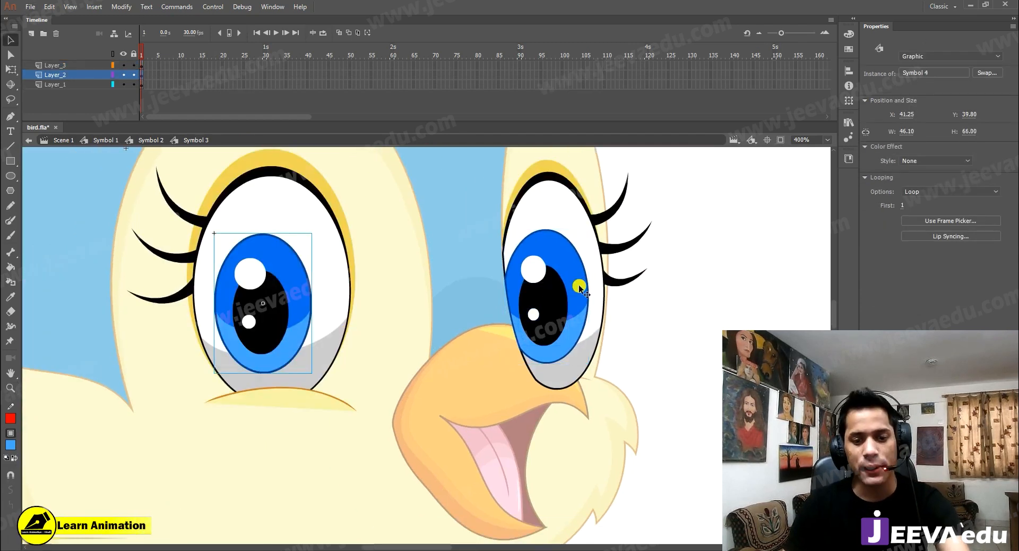
left_click(545, 315)
key("ctrl+v")
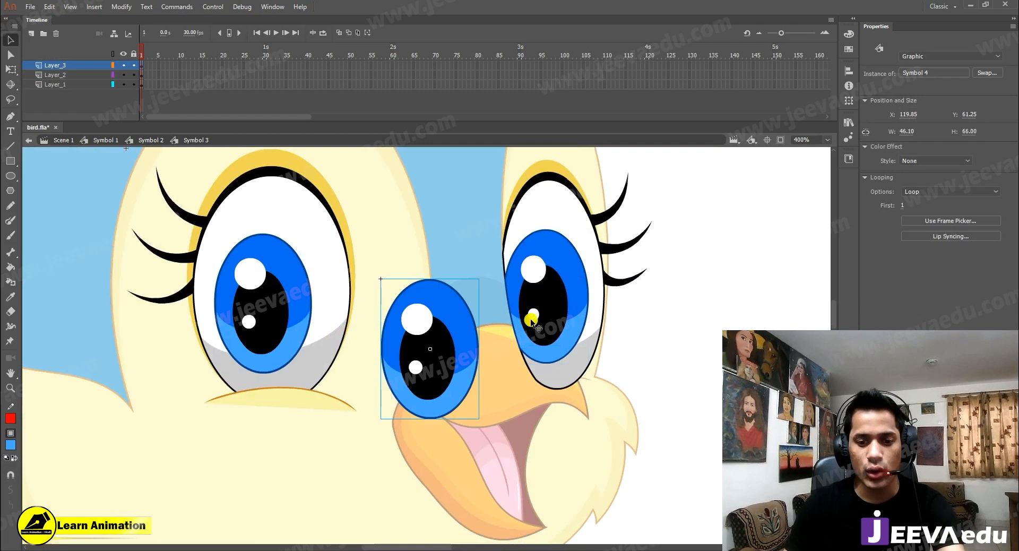
left_click_drag(533, 324, 430, 263)
left_click_drag(427, 229, 427, 230)
left_click_drag(469, 292, 504, 358)
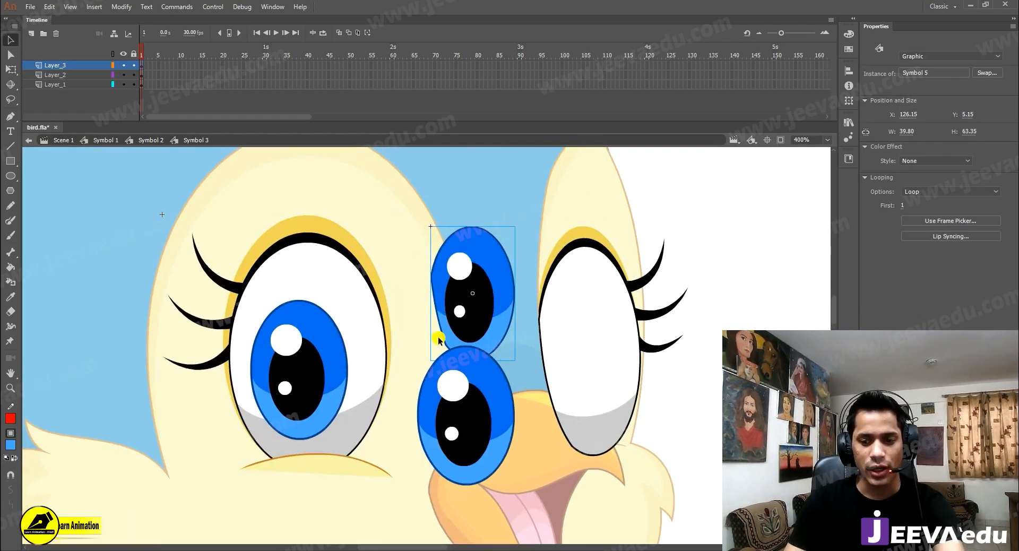
Lay the copied iris over the original right iris and narrow it to match, about 63 px high
left_click_drag(462, 327, 466, 334)
left_click(490, 380)
left_click_drag(484, 417, 494, 303)
key("q")
mouse_move(523, 234)
left_mouse_down()
mouse_move(679, 236)
mouse_move(522, 193)
mouse_move(522, 234)
left_mouse_up()
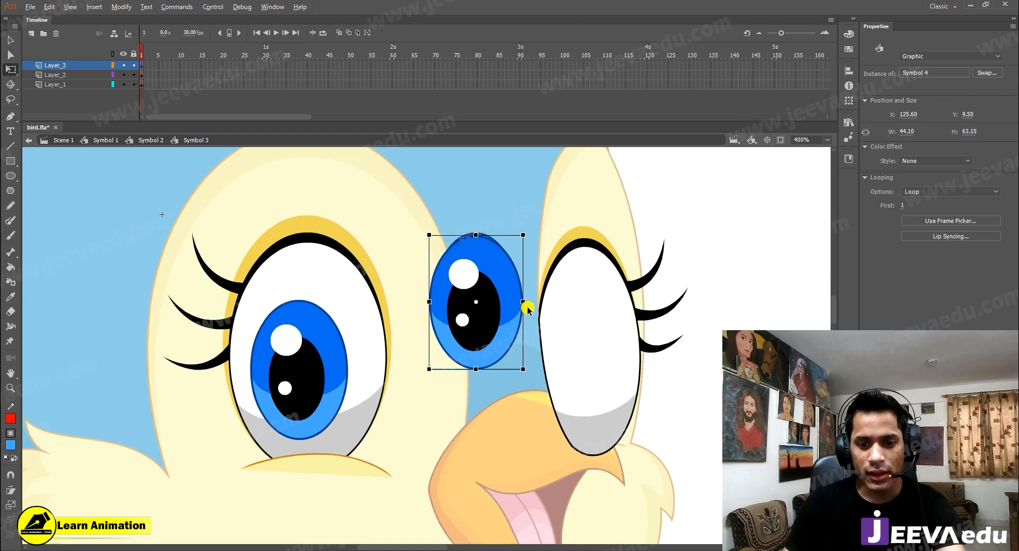
left_click(526, 304)
left_click(517, 304)
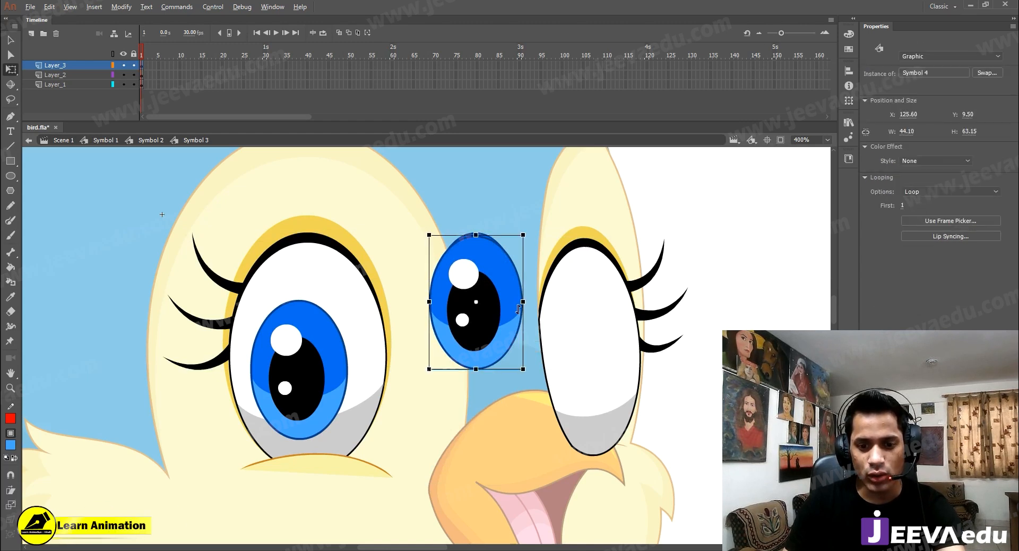
Move the resized iris copy into the right eyeball and delete the original right iris symbol
left_click_drag(497, 320, 594, 372)
left_click(433, 286)
left_click(456, 321)
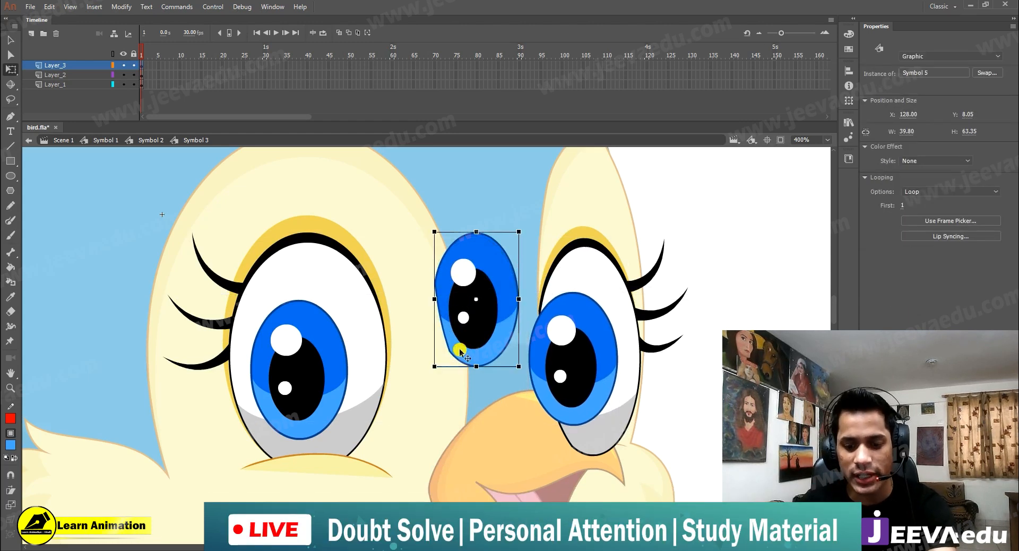
key("Delete")
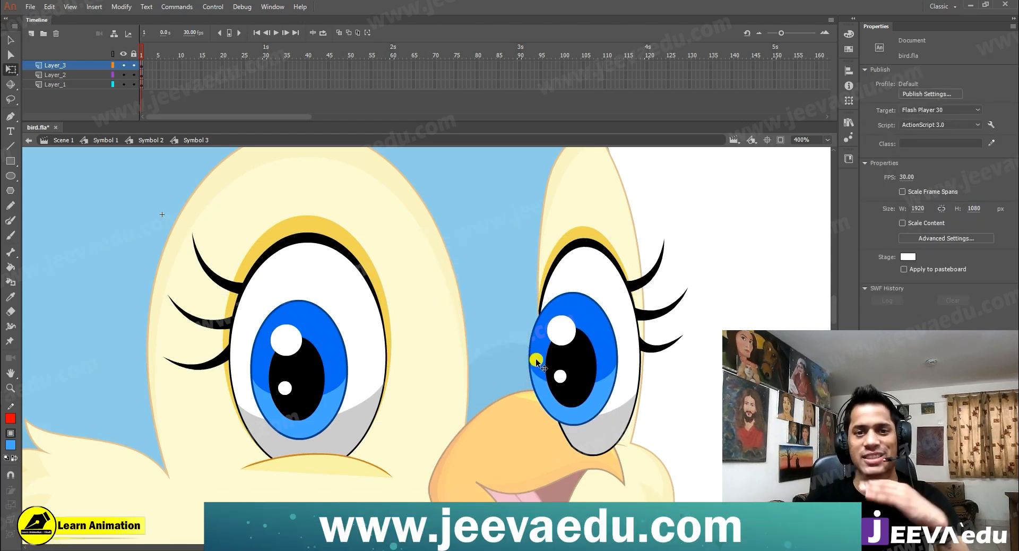
Scale the right eye's iris symbol to 98%
key("z")
left_click(474, 374, "alt")
key("v")
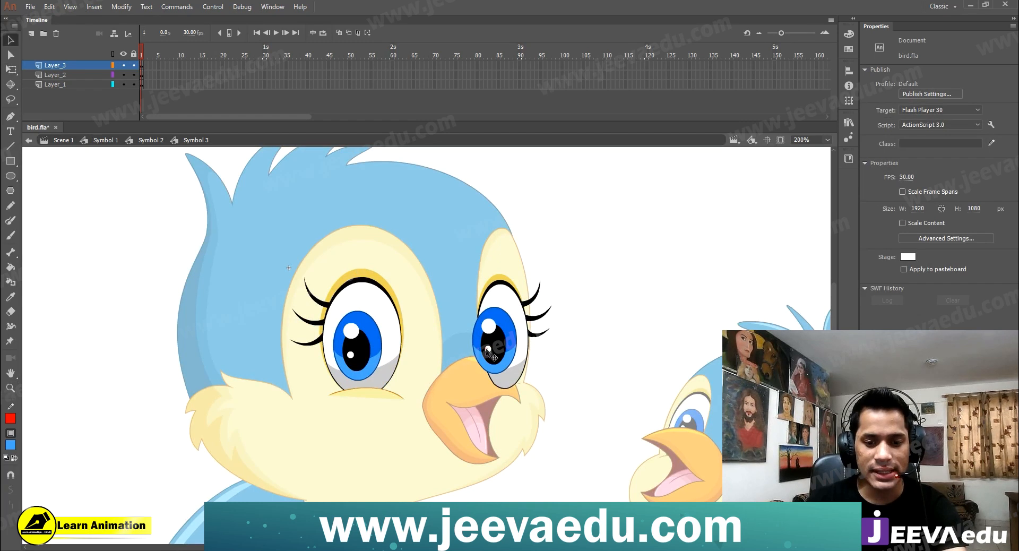
left_click(485, 348)
key("ctrl+alt+s")
type("98")
key("Return")
key("z")
left_click(465, 395)
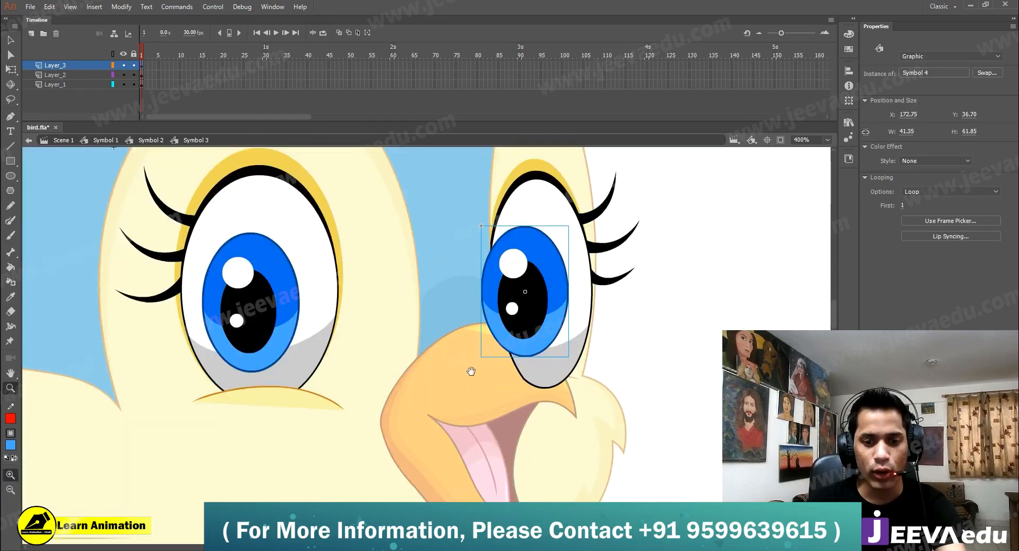
left_click_drag(467, 368, 487, 397)
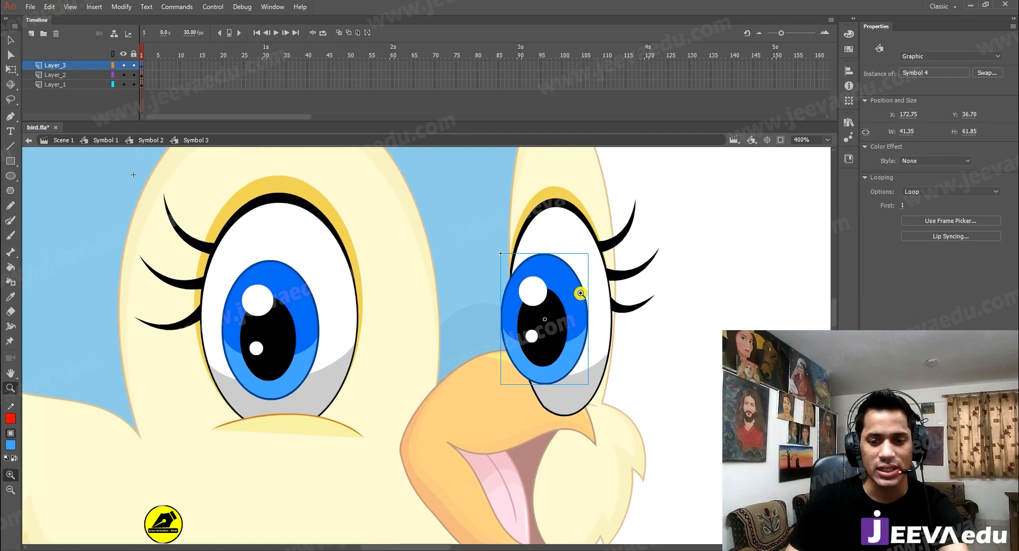
key("v")
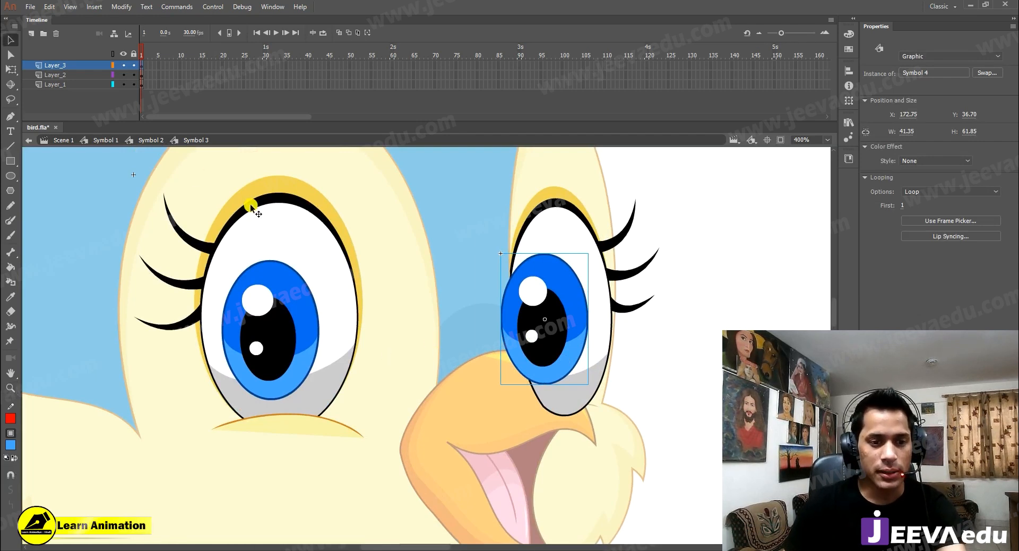
Try moving the left eye's lashes off the eye, and undo the move
left_click(254, 207)
left_click(182, 242)
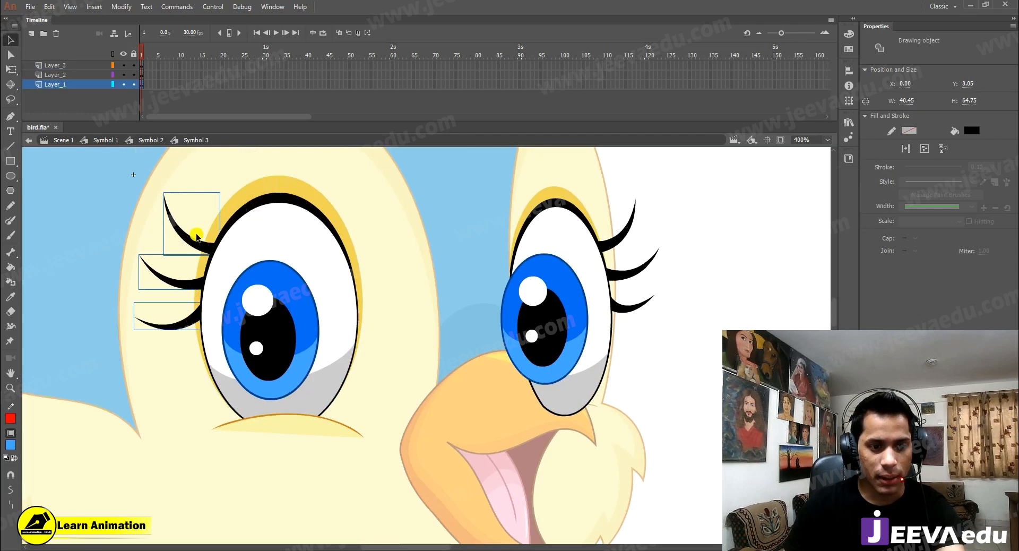
left_click_drag(198, 246, 172, 176)
key("ctrl+z")
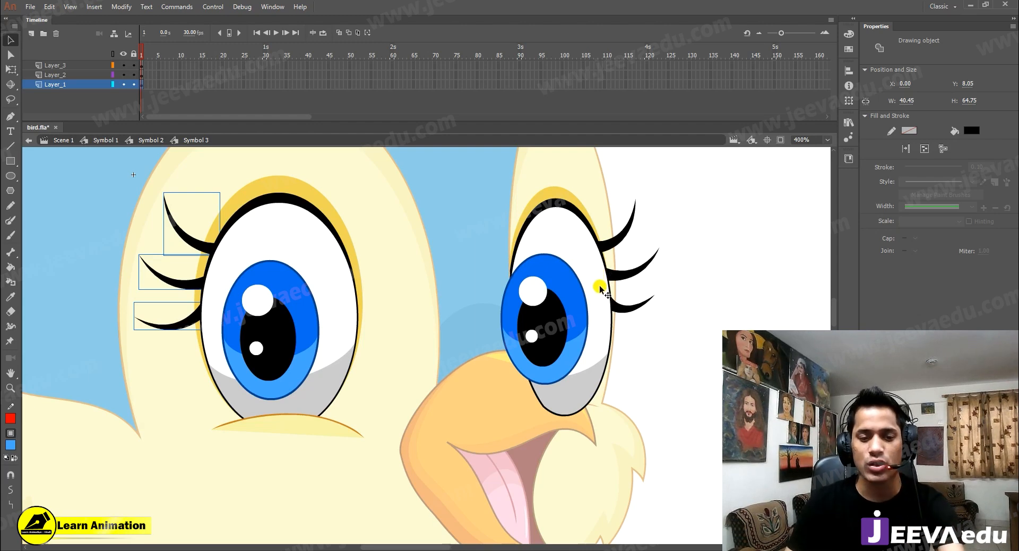
Hide the two iris layers, Layer_3 and Layer_2
left_click(413, 324, "ctrl+alt")
mouse_move(430, 345)
left_mouse_down()
mouse_move(430, 337)
mouse_move(463, 360)
left_mouse_up()
key("v")
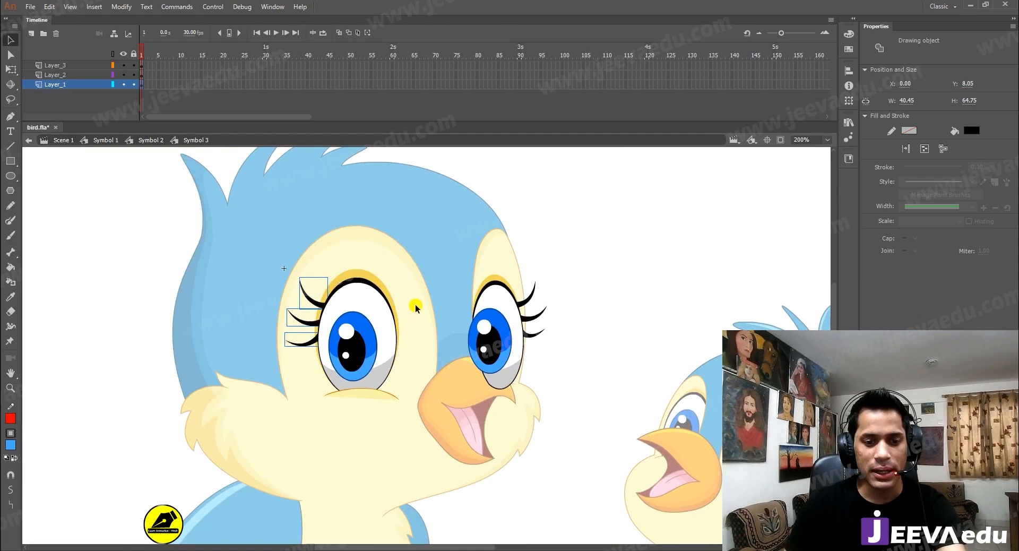
left_click(407, 341, "ctrl")
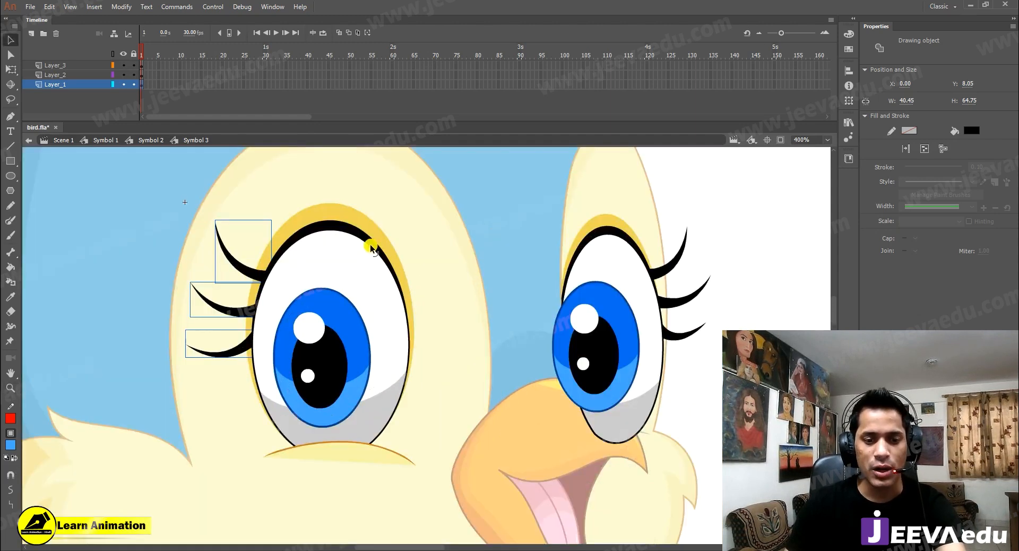
left_click(353, 235)
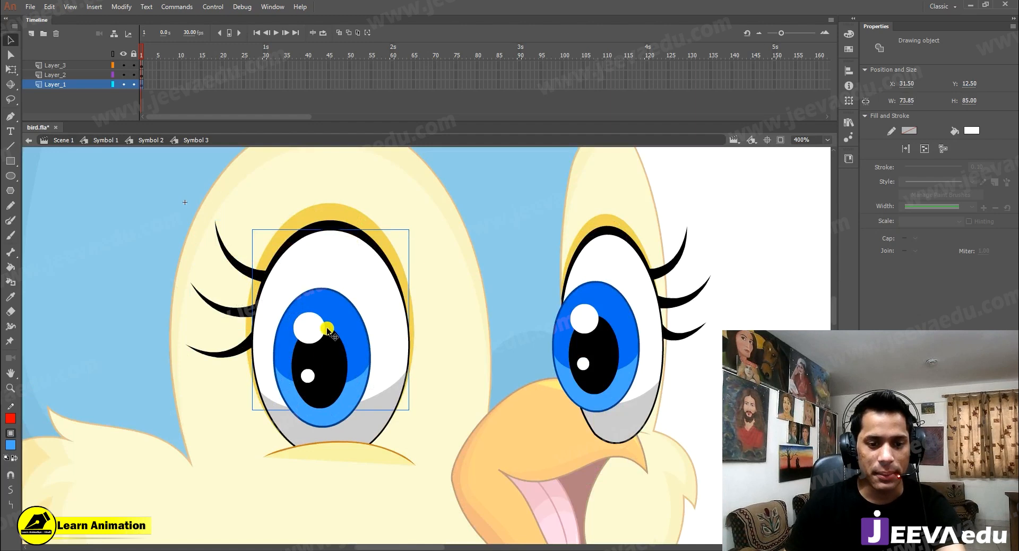
left_click(330, 363)
left_click(124, 65)
left_click(124, 75)
Cut the yellow shapes behind both eyes from Layer_1
key("ctrl+minus")
left_click(411, 317)
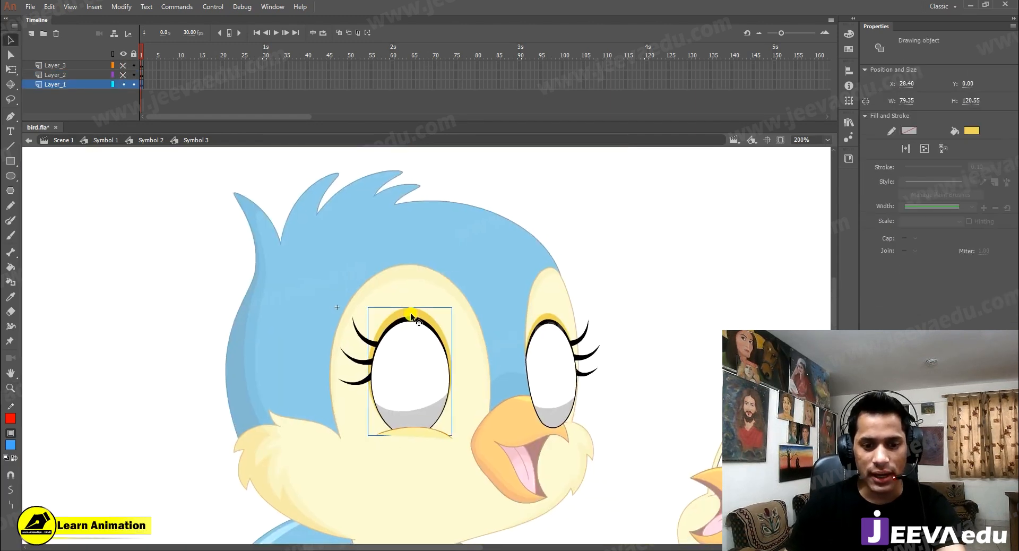
left_click(547, 317)
left_click(395, 317)
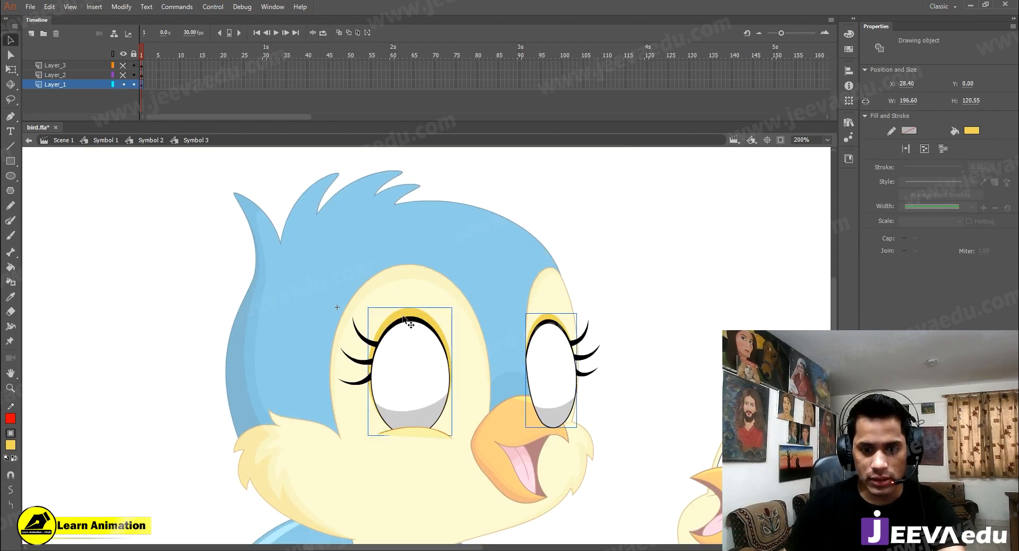
key("ctrl+equal")
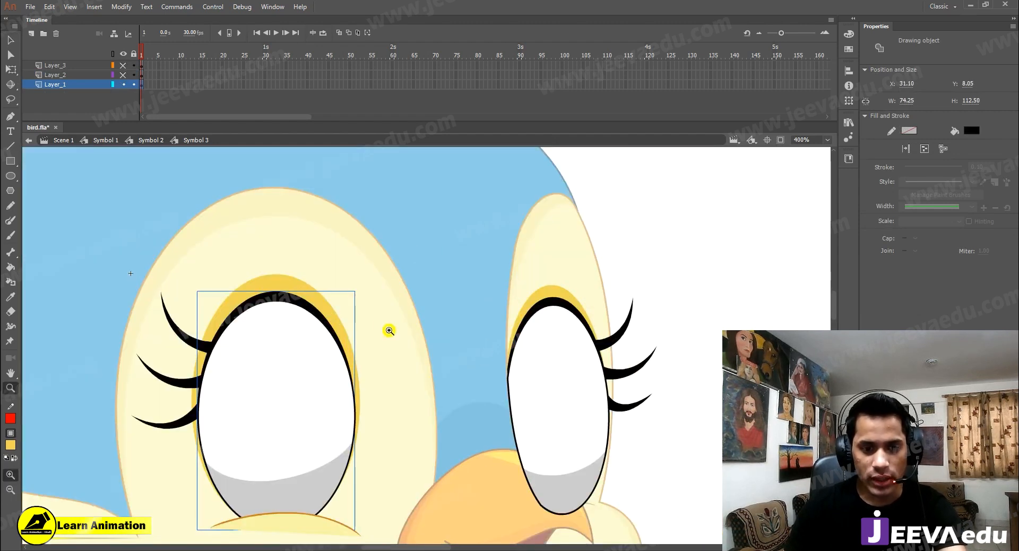
left_click(402, 314)
left_click(563, 291, "shift")
left_click_drag(563, 291, 556, 188)
key("ctrl+z")
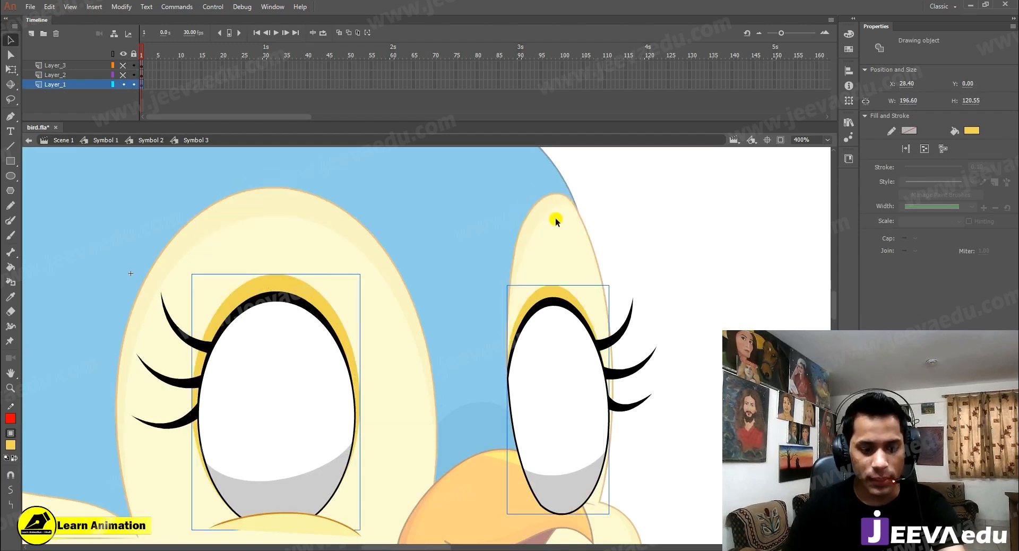
key("ctrl+x")
Paste the yellow eye shapes in place on a new layer moved below Layer_1
left_click(32, 35)
left_click(73, 81)
left_click_drag(73, 88, 68, 95)
right_click(96, 225)
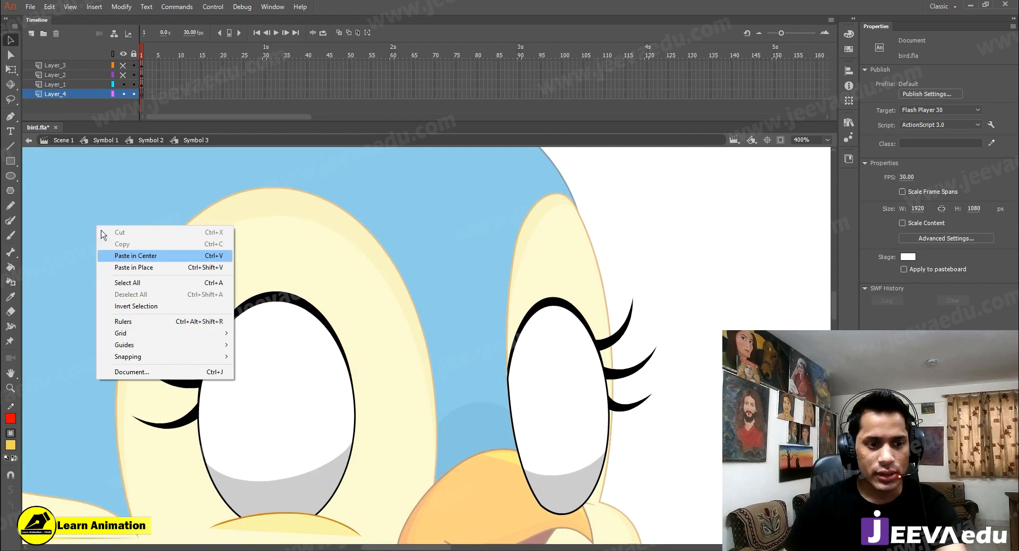
left_click(123, 267)
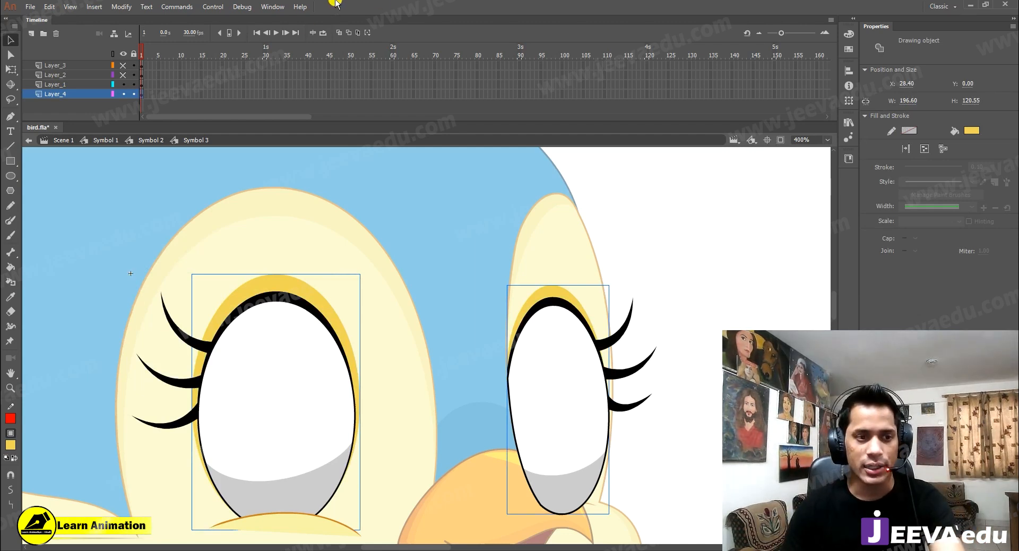
Lock and hide Layer_4, which holds the yellow eye shapes
left_click(134, 94)
left_click(322, 249)
key("z")
left_click(404, 408, "alt")
left_click(122, 92)
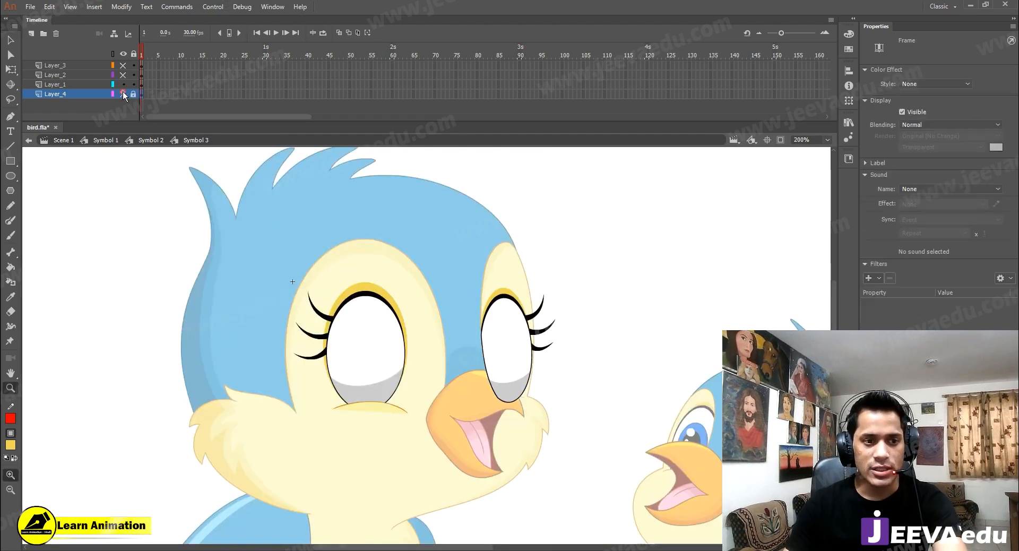
left_click(374, 310)
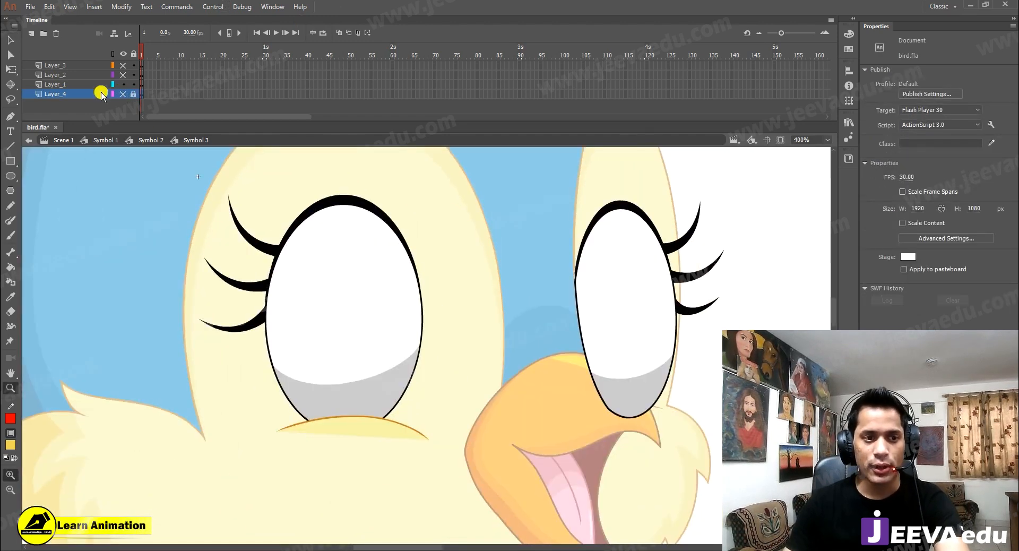
Cut all the eyelashes of both eyes from Layer_1
key("v")
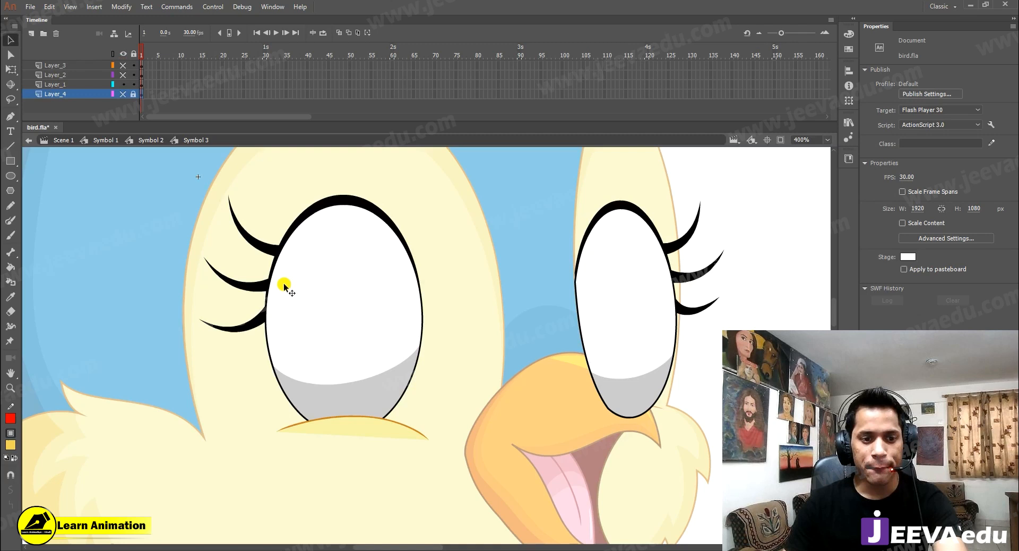
left_click(269, 255)
left_click(254, 289, "shift")
left_click(257, 323, "shift")
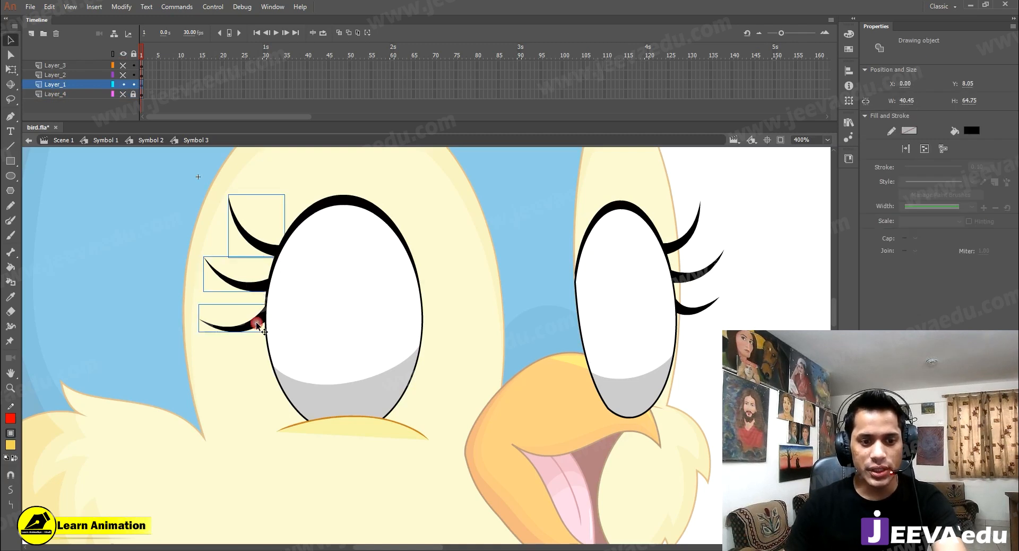
left_click(680, 244, "shift")
left_click(697, 310, "shift")
key("Delete")
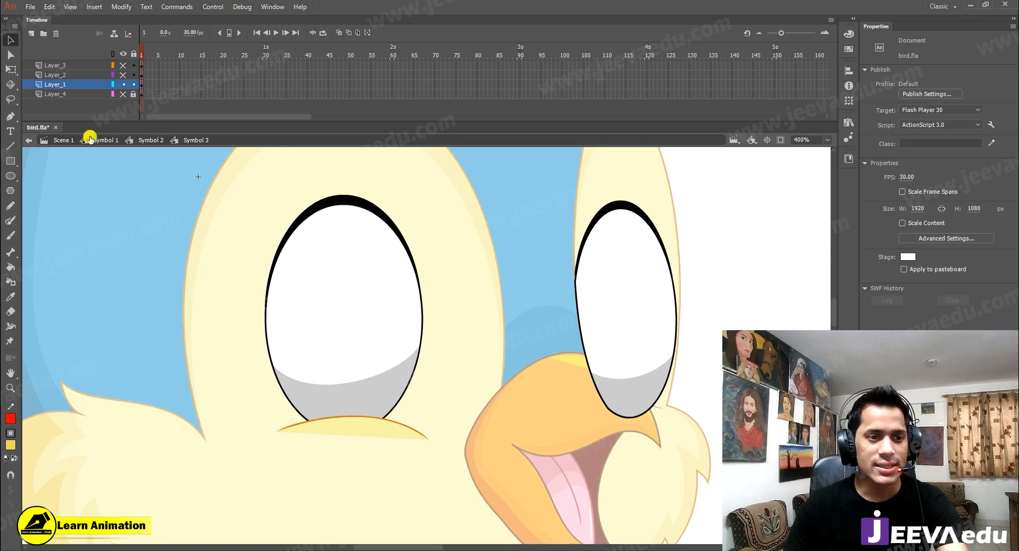
Paste the eyelashes in place on a new topmost layer and break them apart into plain shapes
left_click(32, 34)
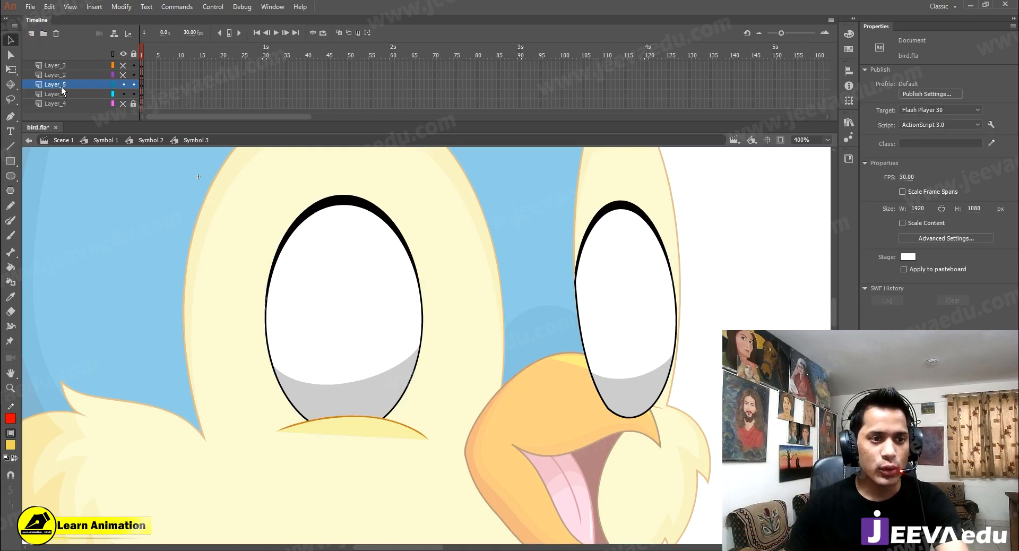
left_click_drag(55, 84, 55, 65)
right_click(115, 268)
left_click(141, 309)
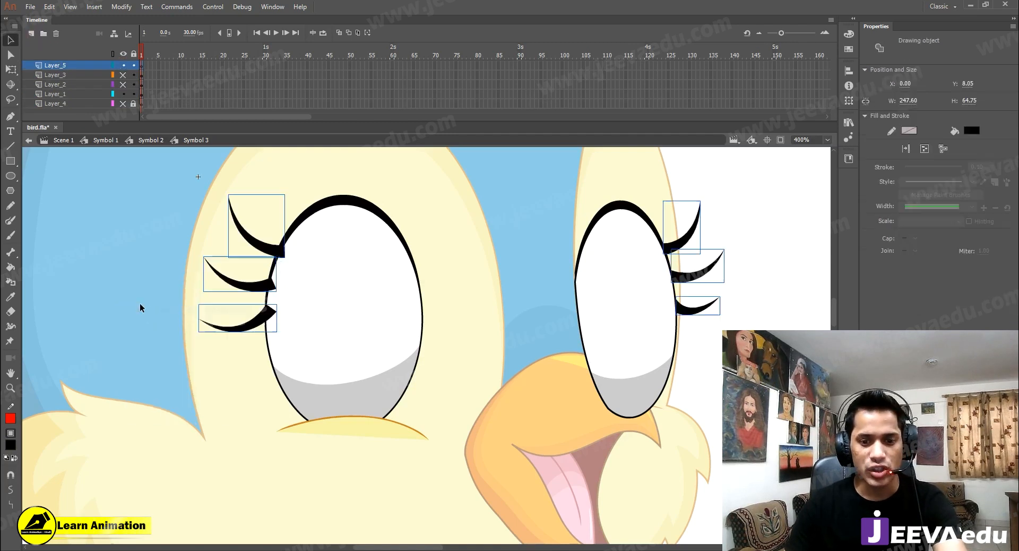
key("ctrl+b")
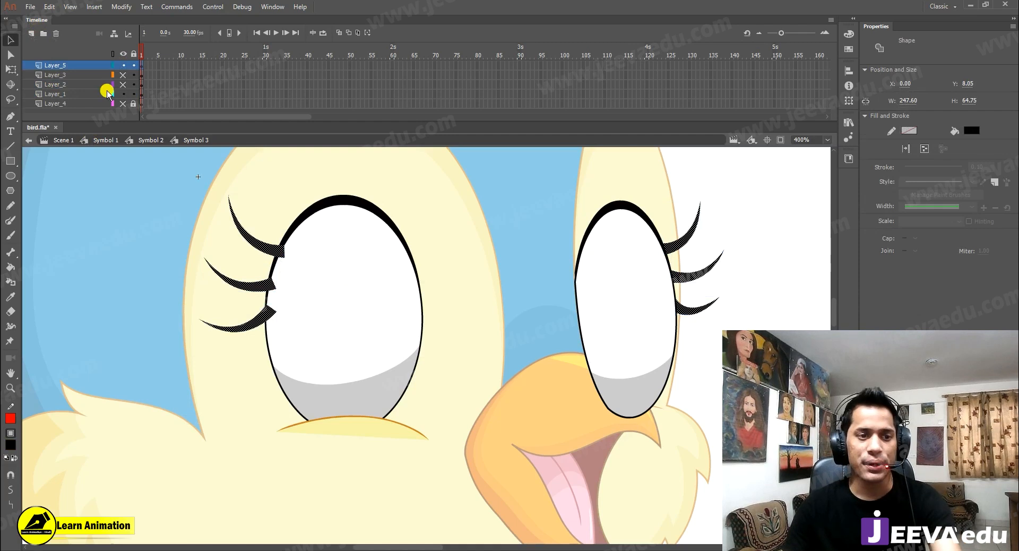
Hide the eyelash layer, Layer_5, to expose the remaining eye shapes
left_click(122, 65)
left_click(448, 307)
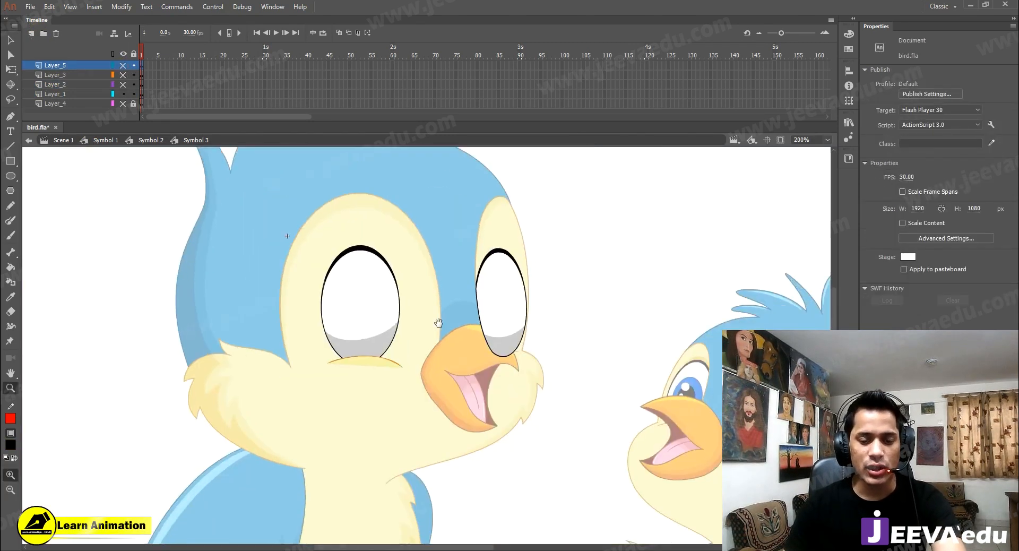
key("v")
left_click(365, 271)
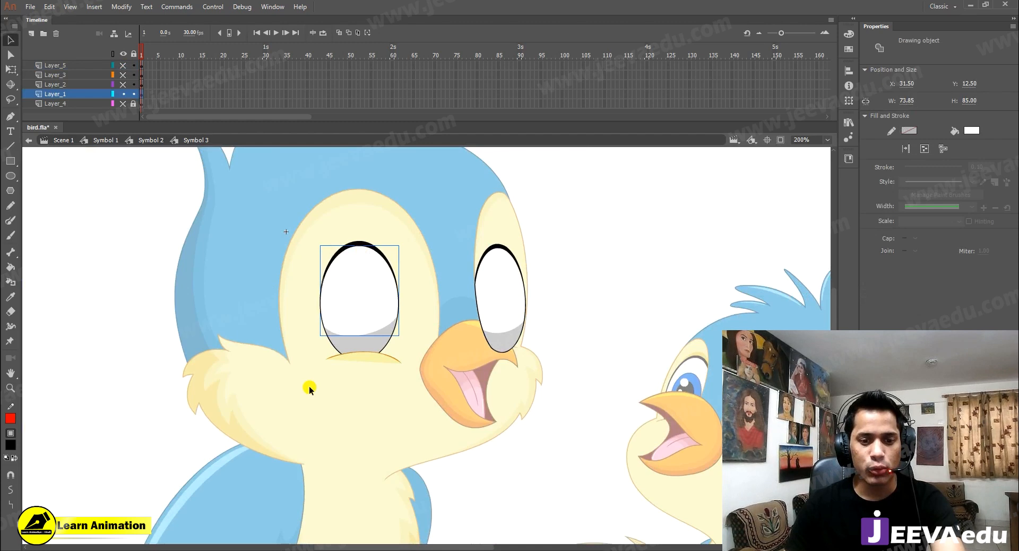
left_click_drag(564, 207, 294, 449)
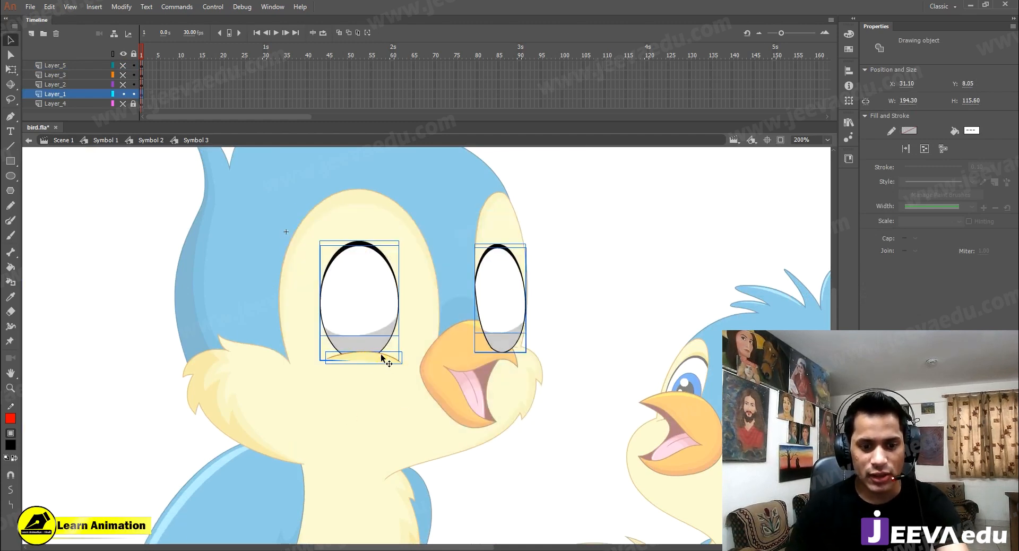
Cut the lower eyelid shape under the left eye from Layer_1
scroll(382, 359, "up", 1)
left_click(395, 393)
left_click(394, 371)
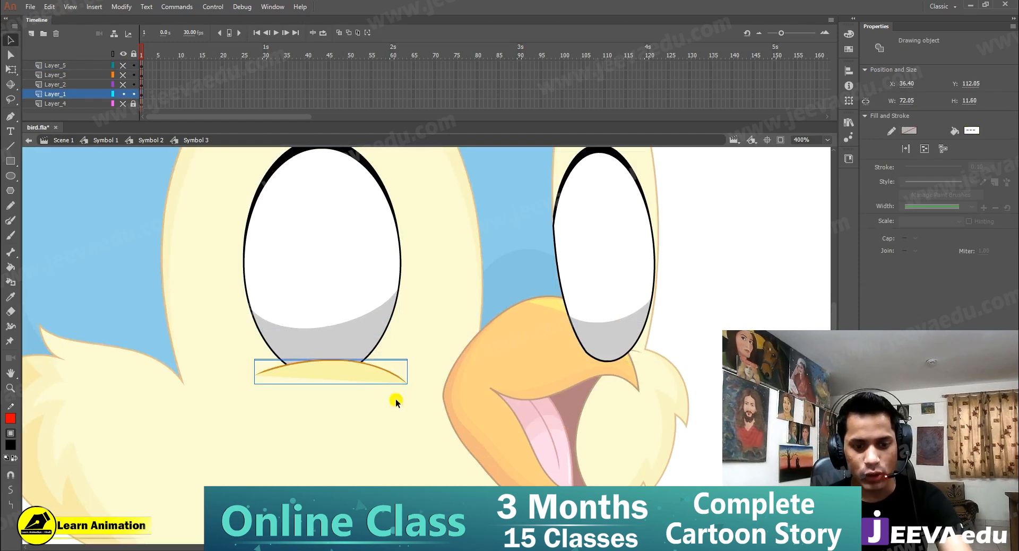
key("Delete")
Paste the lower eyelid in place on a new layer above Layer_1 and convert it to a Graphic symbol
left_click(32, 33)
right_click(101, 203)
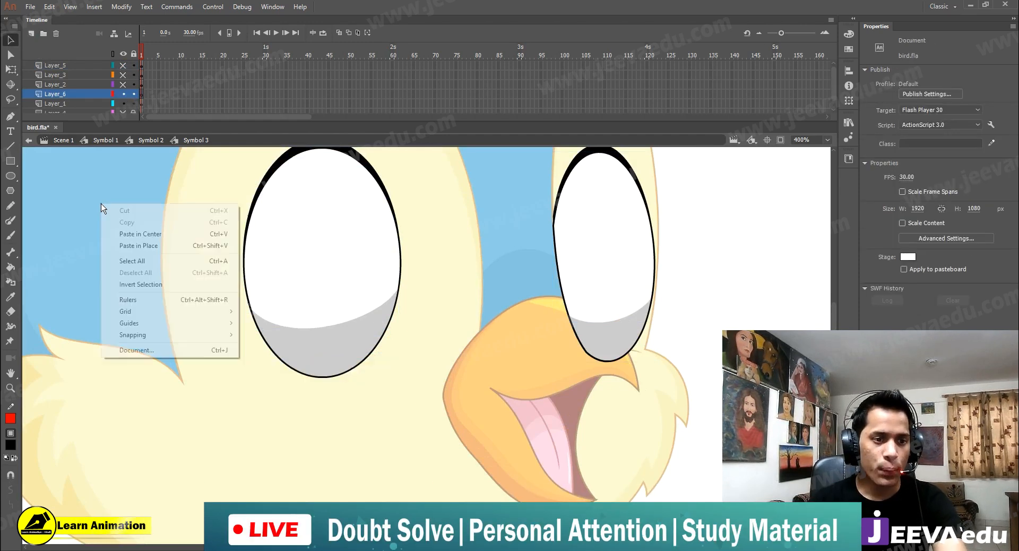
left_click(129, 244)
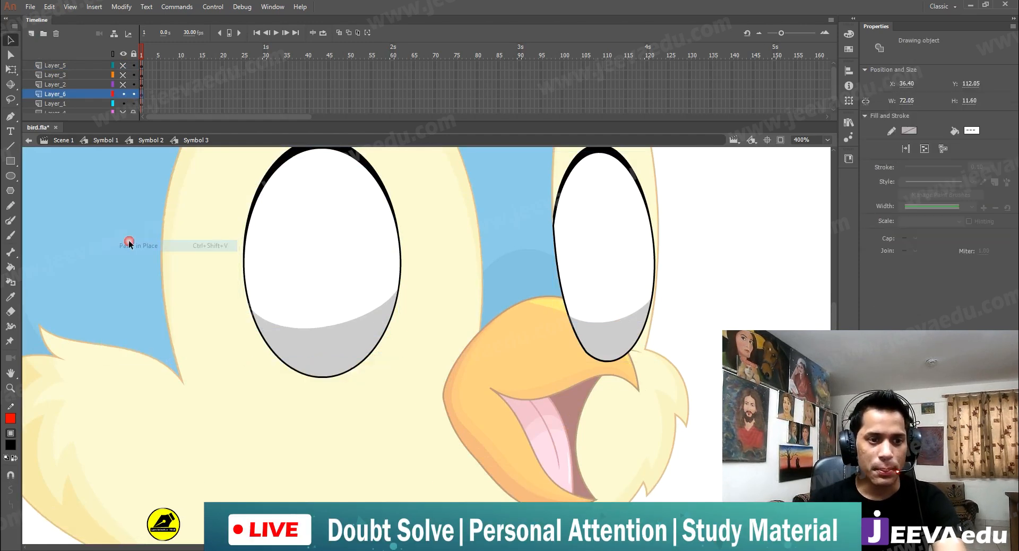
key("F8")
key("Return")
left_click_drag(351, 377, 317, 417)
key("ctrl+z")
Hide the lower eyelid's layer, Layer_6
key("z")
left_click_drag(372, 366, 348, 385)
left_click(348, 383, "alt")
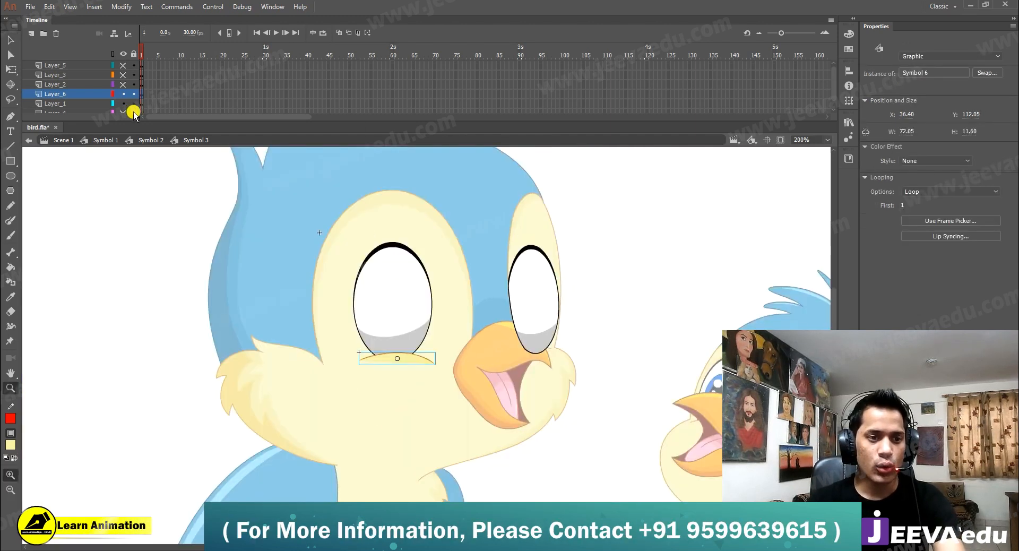
left_click(125, 94)
Break apart the drawing objects of both eyes on Layer_1 into editable shapes
key("v")
left_click_drag(586, 237, 322, 385)
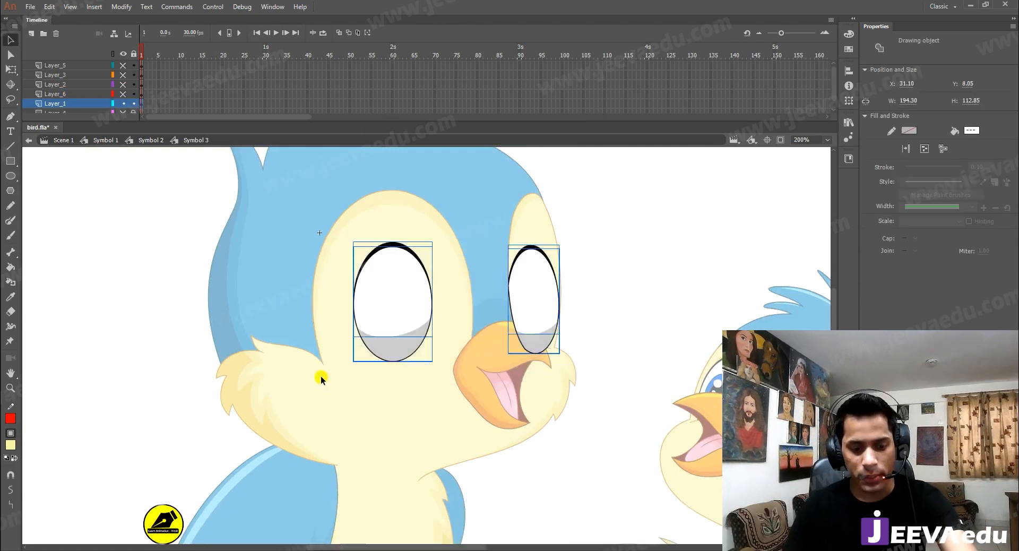
key("ctrl+b")
left_click(449, 343)
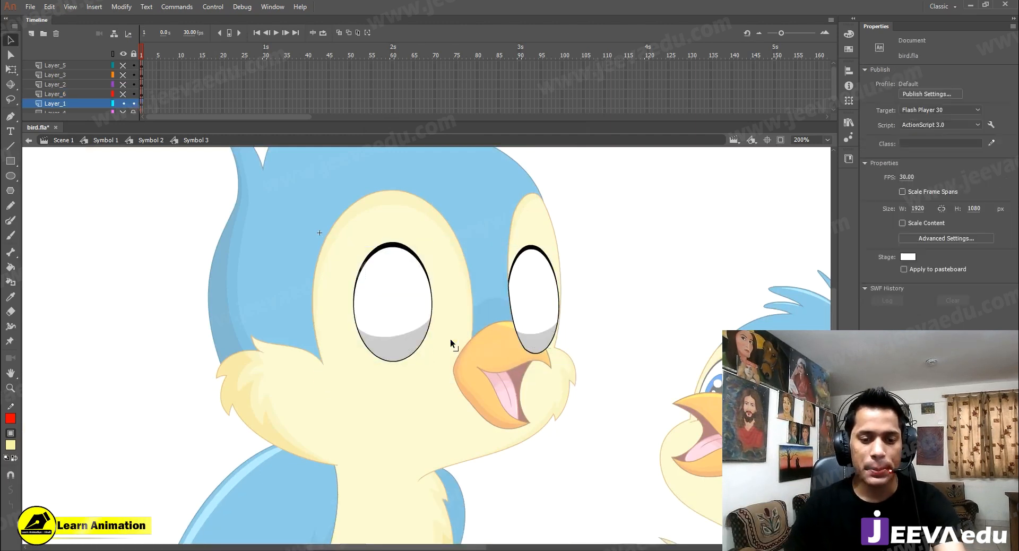
key("z")
left_click(431, 283)
left_click_drag(432, 286, 426, 234)
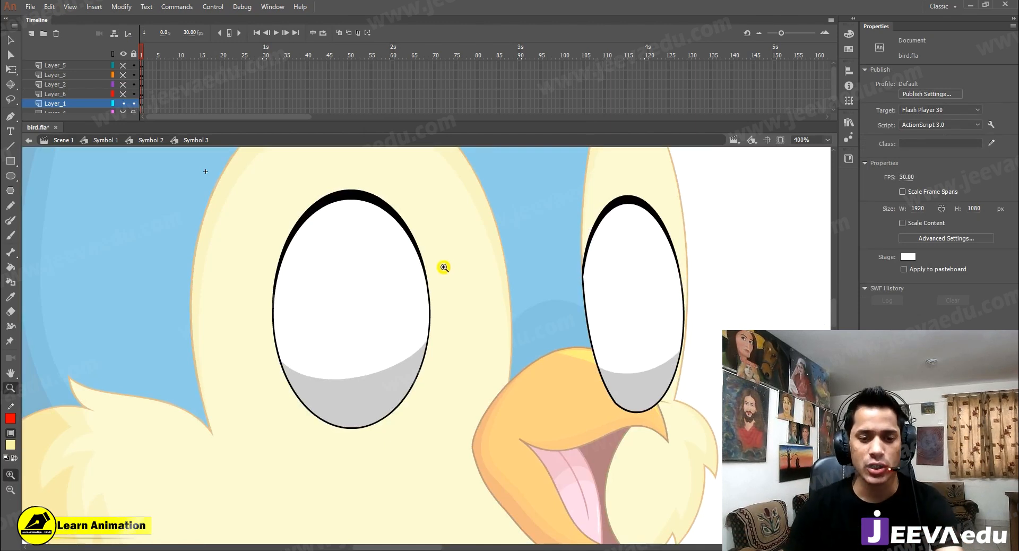
Delete the thick black outline shape around the left eye
key("v")
left_click(361, 198)
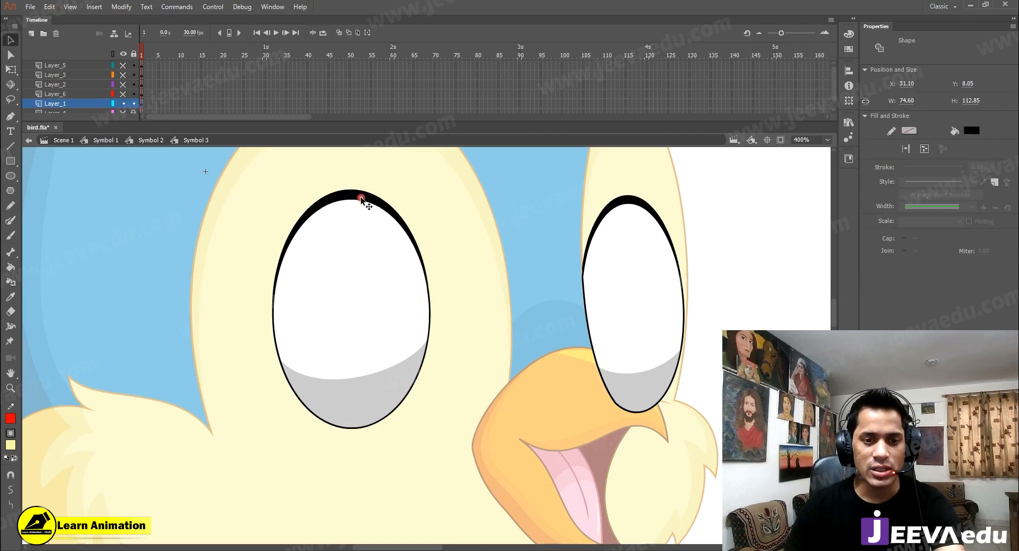
double_click(361, 198)
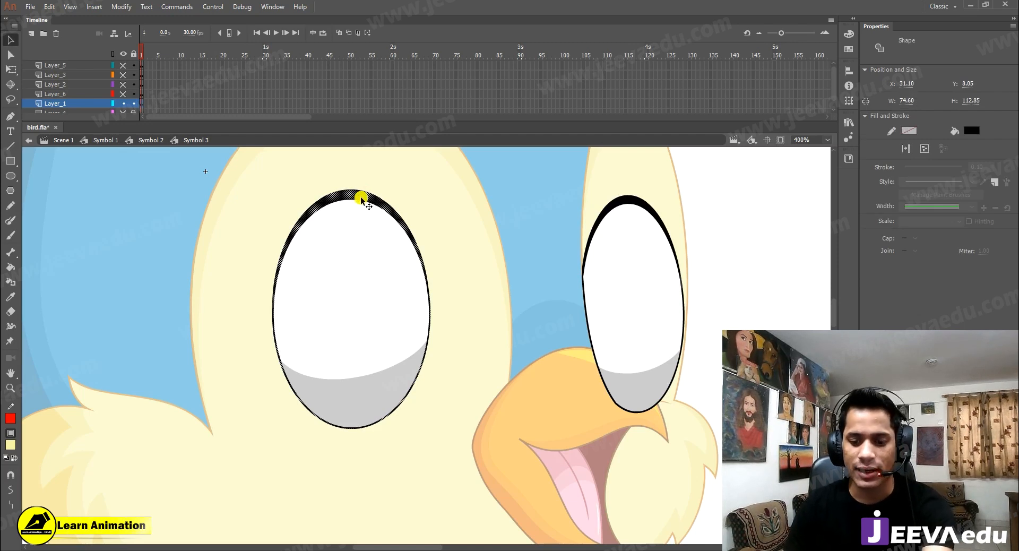
key("Delete")
Delete the black outline shapes around the right eye, keeping the white and grey fills
left_click(610, 205)
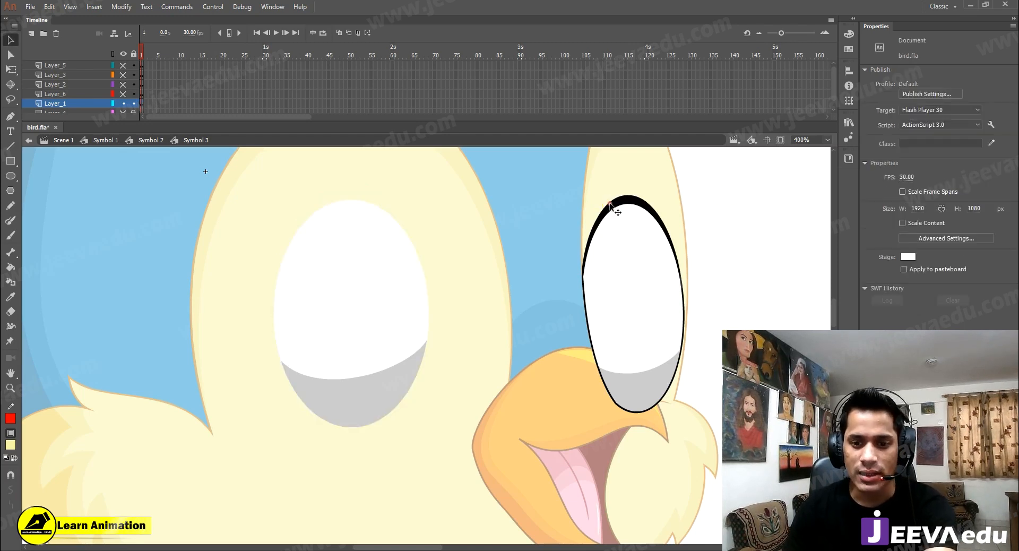
key("Delete")
left_click(631, 206)
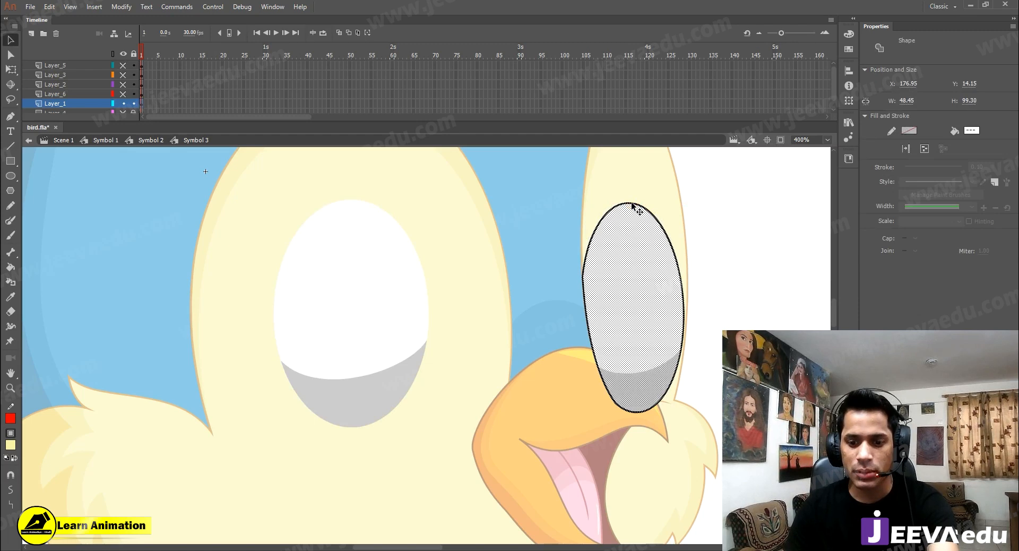
left_click(623, 189)
left_click(626, 203)
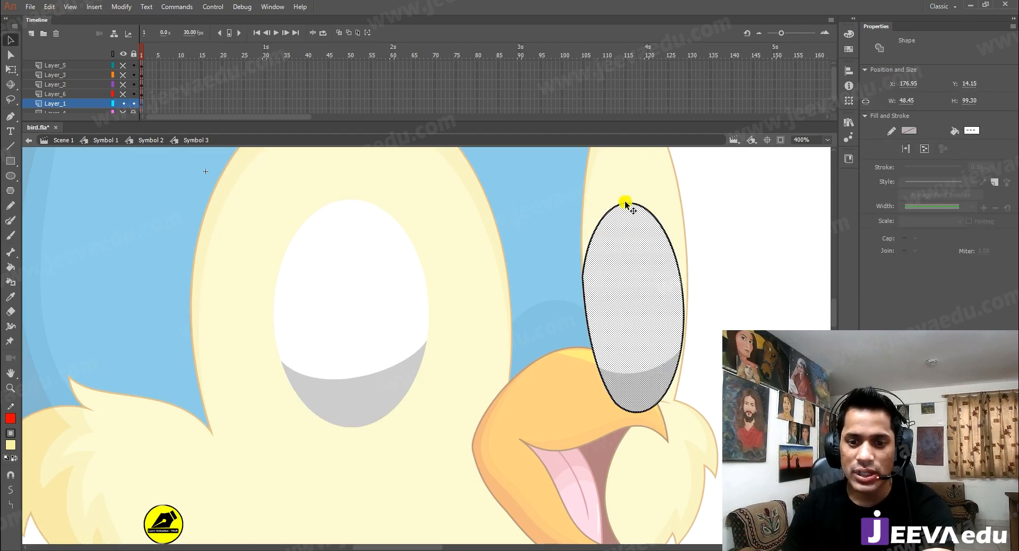
left_click(566, 180)
left_click(583, 257)
double_click(586, 258)
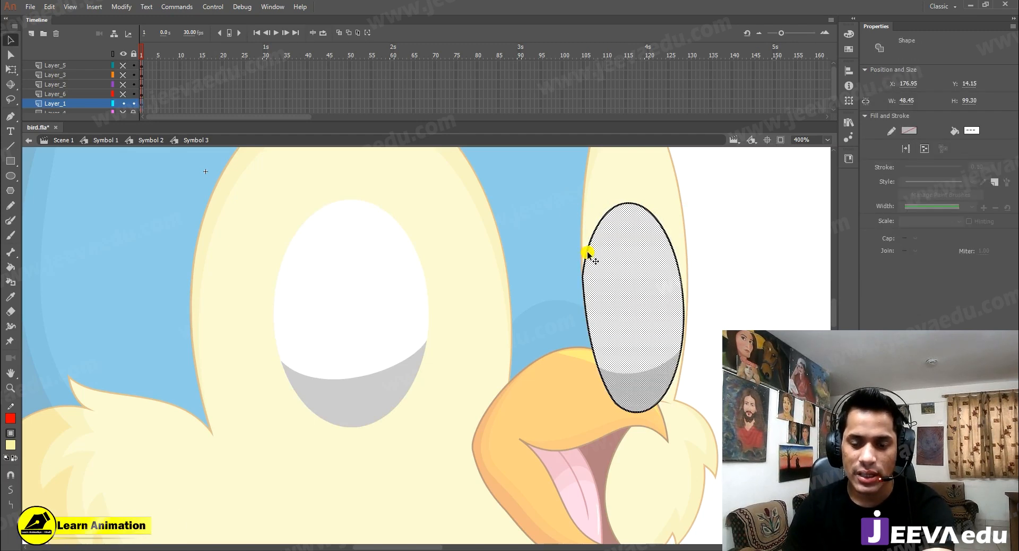
left_click(571, 206)
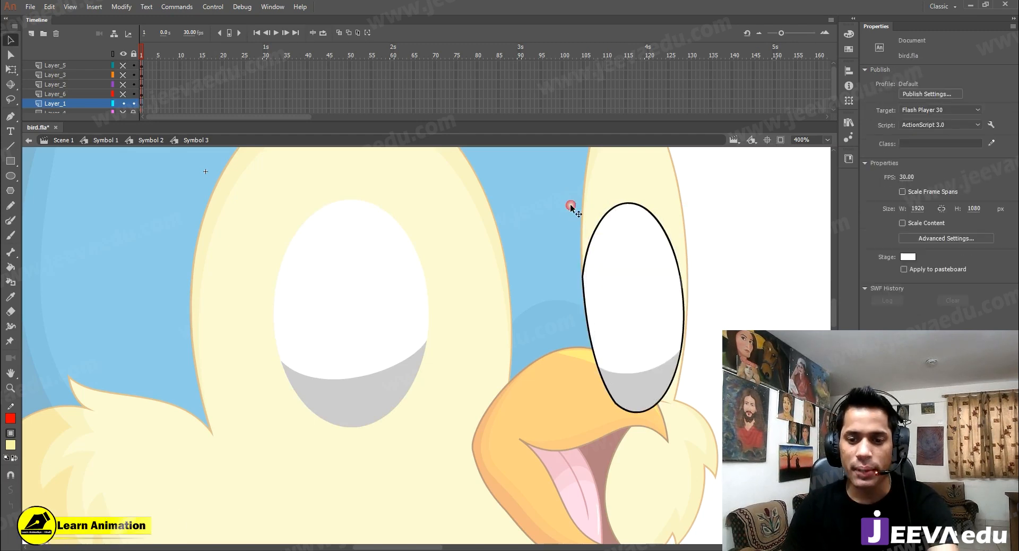
left_click(621, 204)
key("Delete")
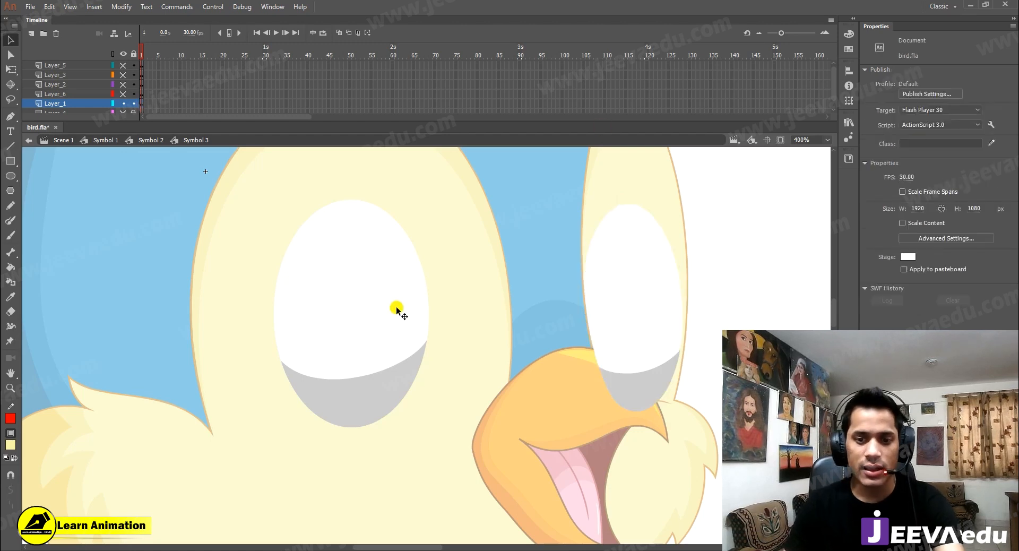
Set the stroke color to black and outline the white and grey areas of both eyes with the Ink Bottle tool
left_click(10, 418)
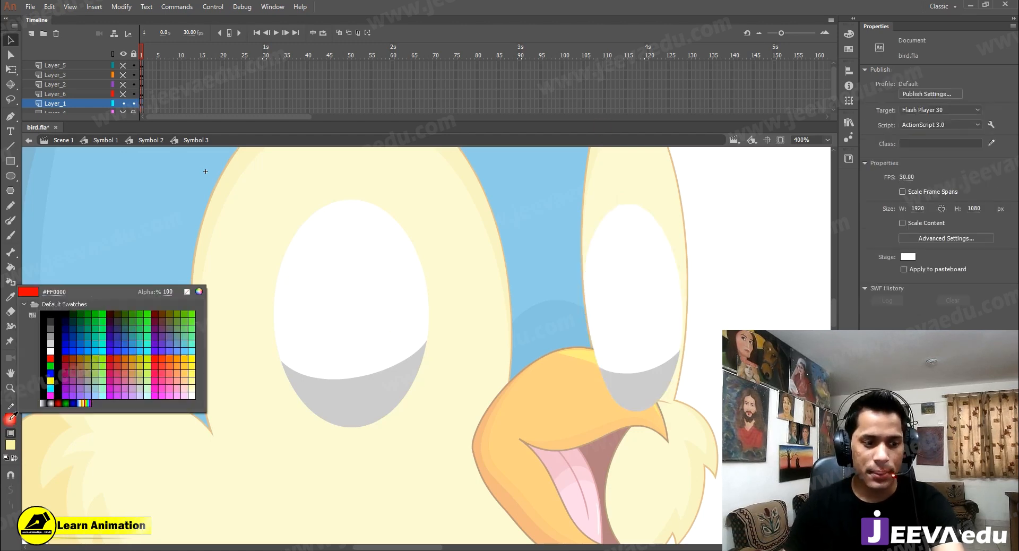
left_click(48, 345)
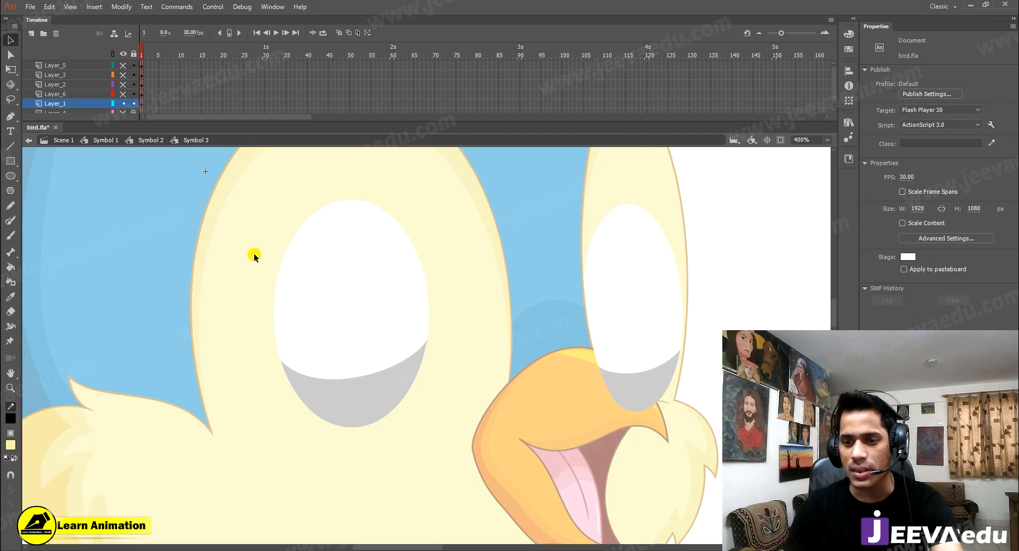
key("s")
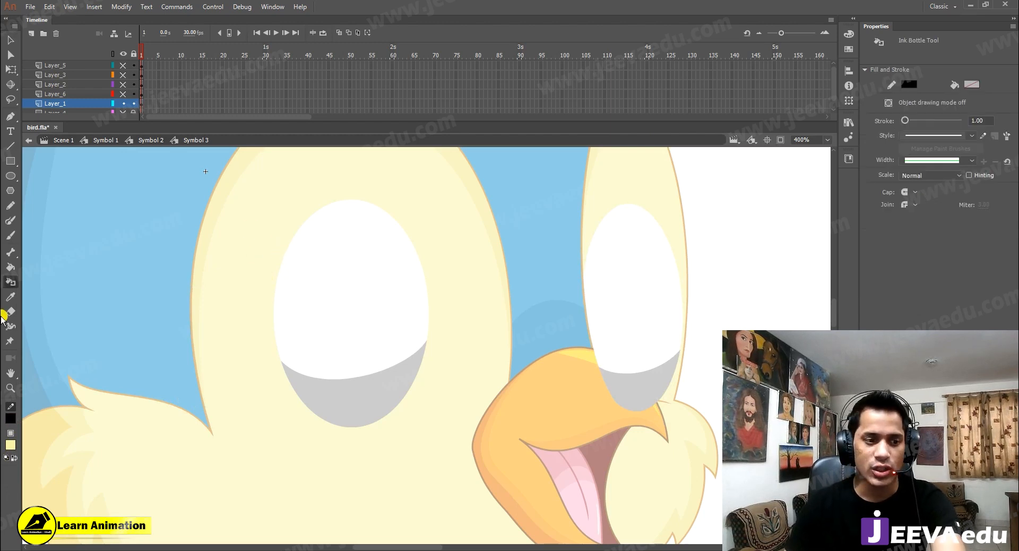
left_click(314, 221)
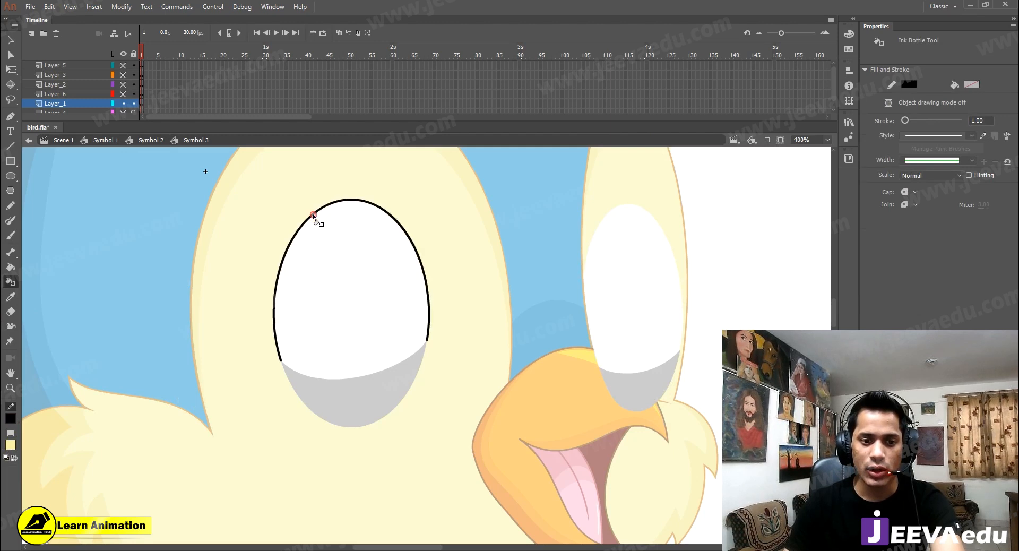
left_click(297, 398)
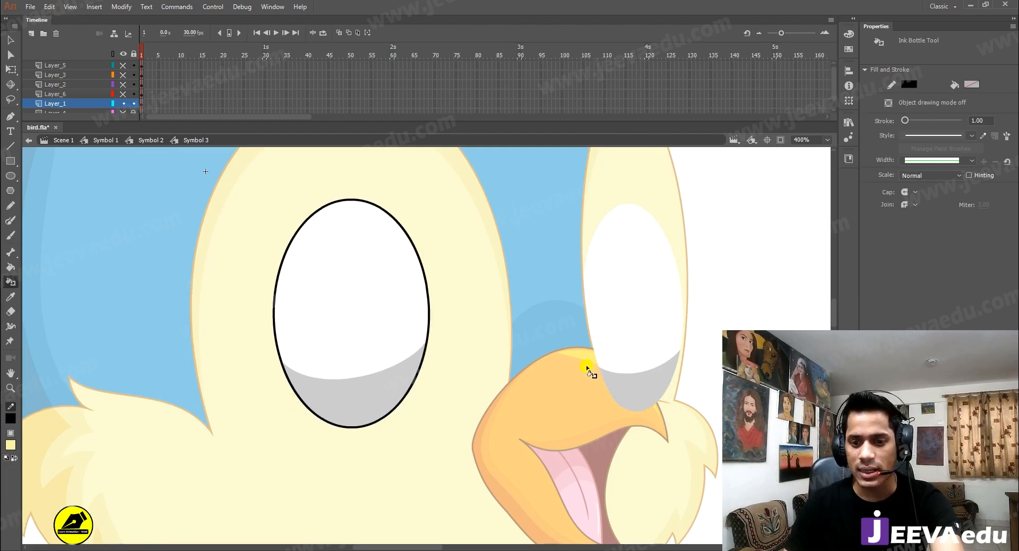
left_click(590, 335)
left_click(621, 409)
Set the stroke size of both eye outlines to 3
key("v")
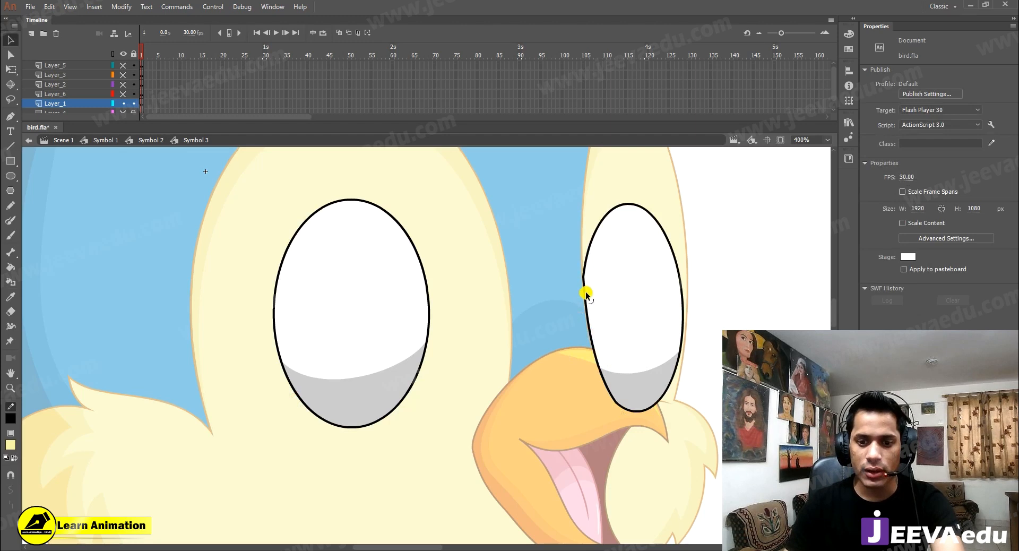
double_click(586, 291)
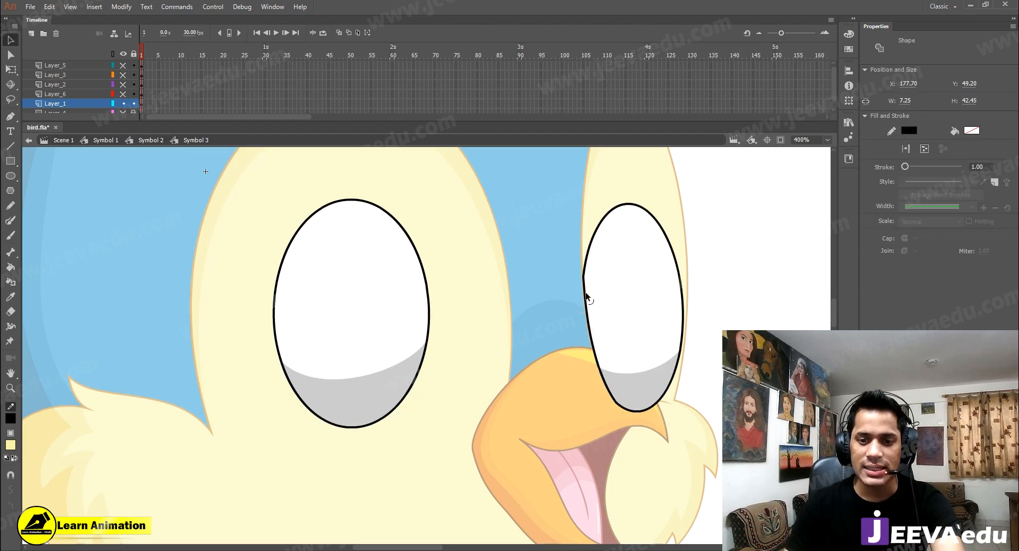
double_click(425, 275, "shift")
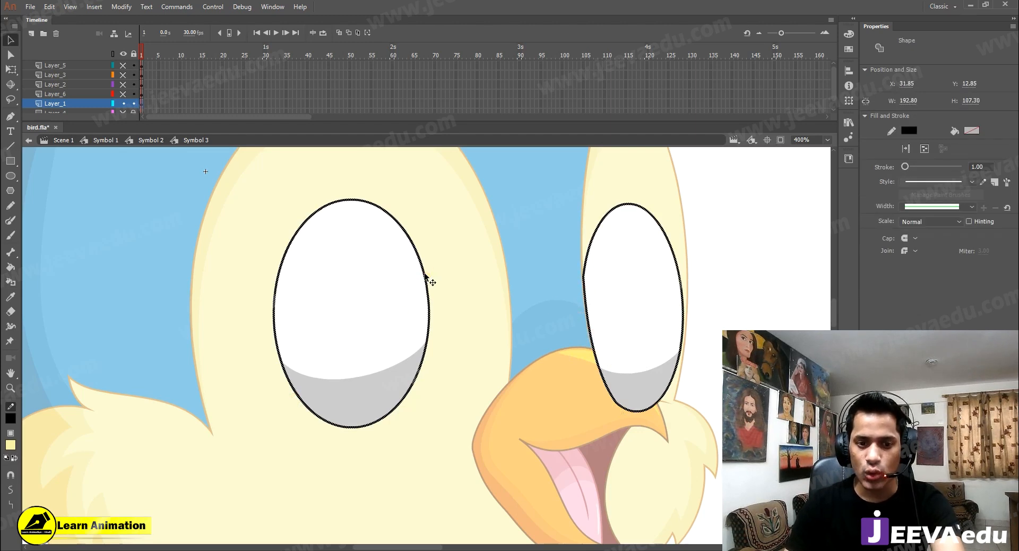
left_click(985, 167)
type("3")
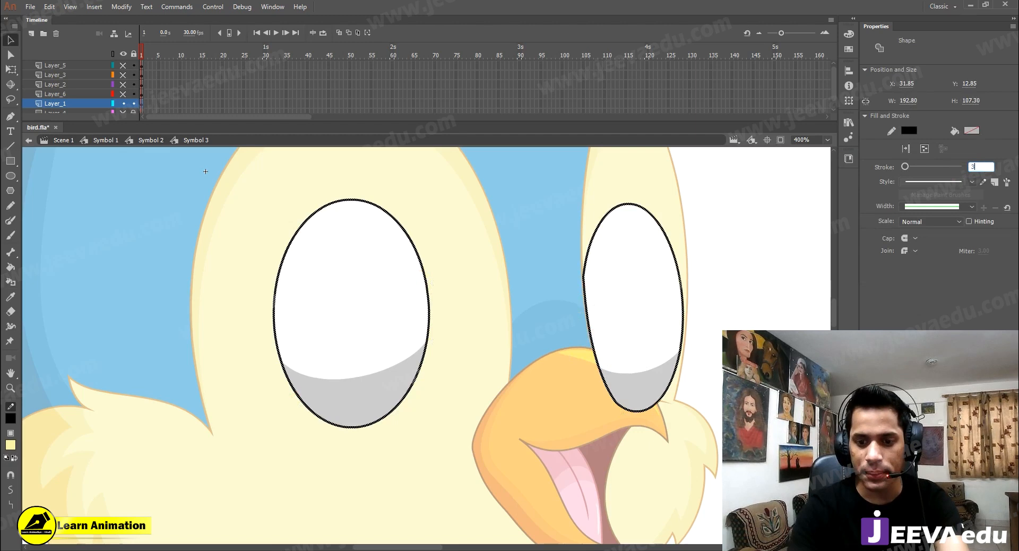
key("Return")
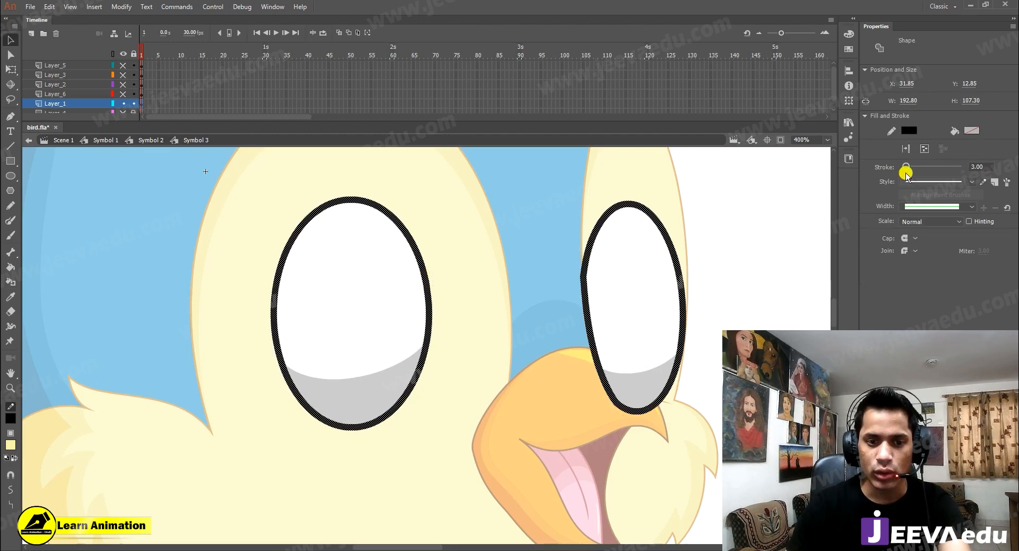
Set the stroke size of both eye outlines to 2
left_click(518, 239)
key("ctrl+minus")
left_click_drag(515, 325, 536, 283)
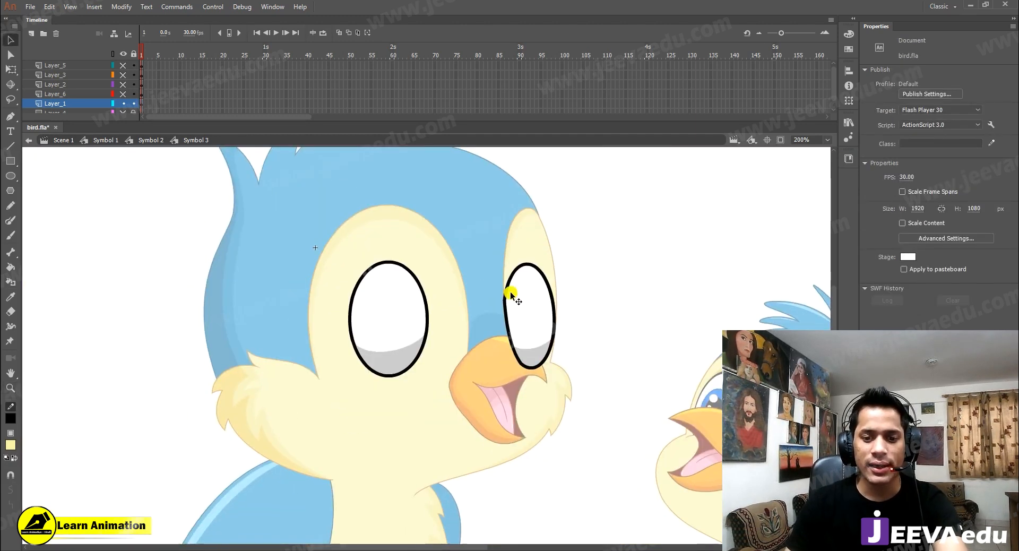
left_click_drag(580, 234, 297, 439)
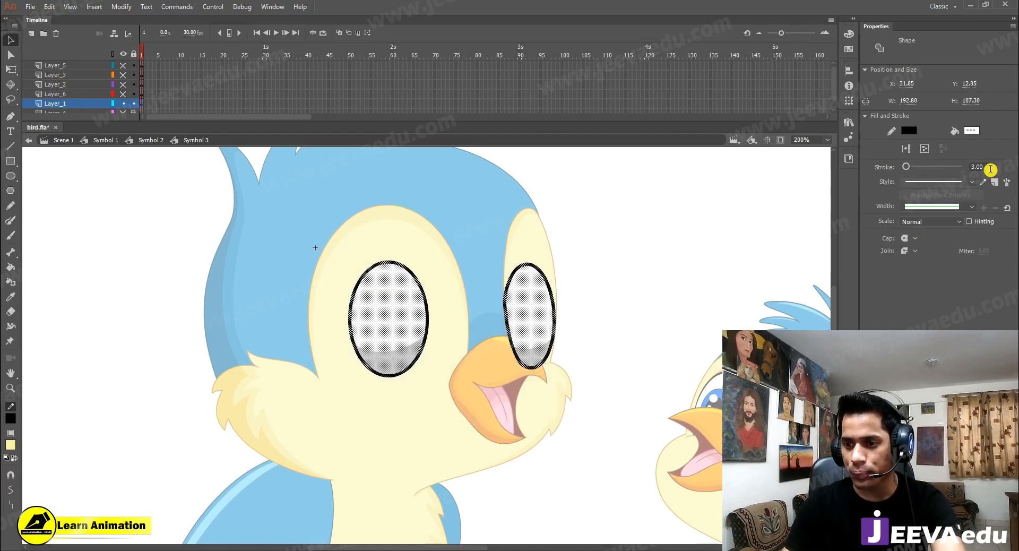
key("Return")
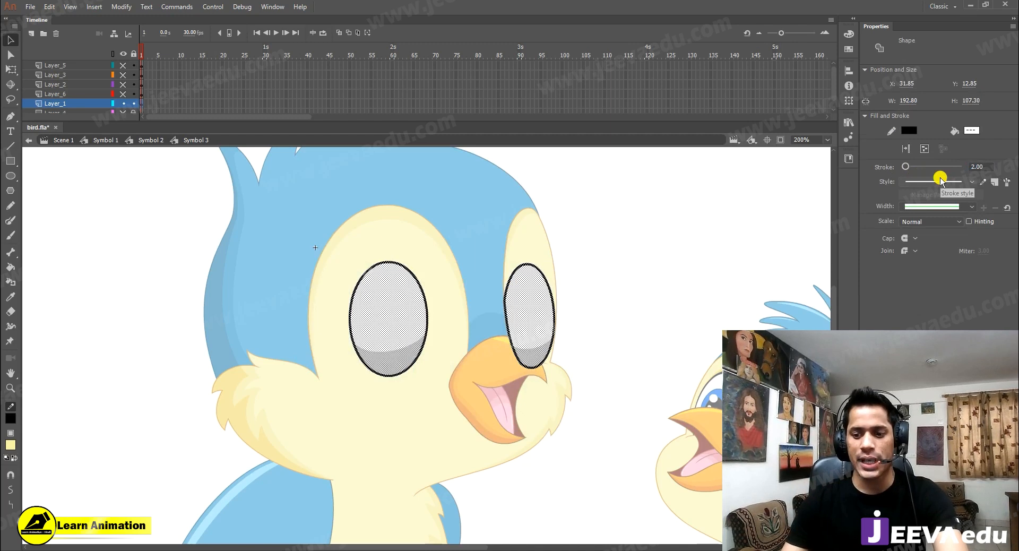
left_click(432, 300)
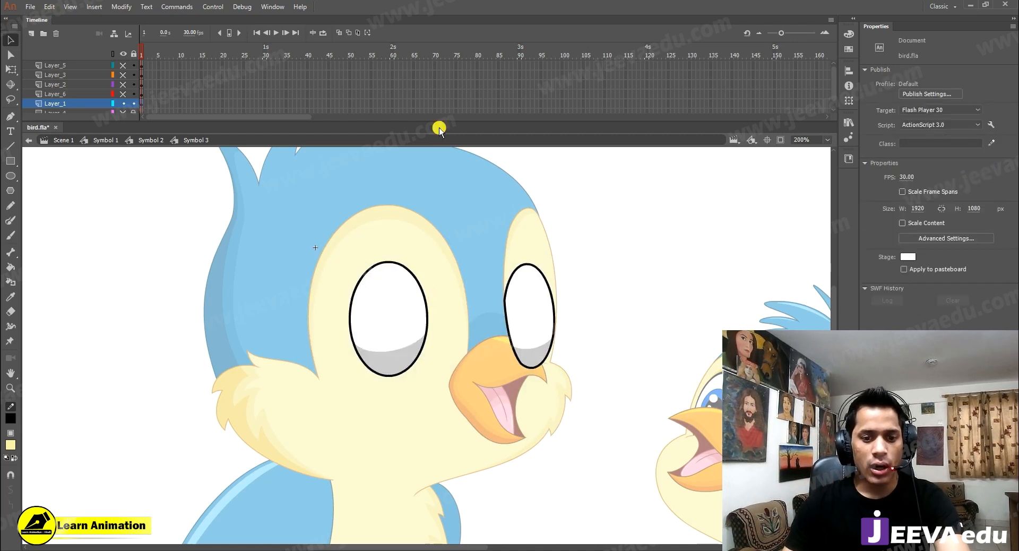
Show the hidden eyelash, iris and eyelid layers again
key("z")
left_click(124, 81, "ctrl")
left_click(124, 81, "ctrl")
left_click(124, 82, "ctrl")
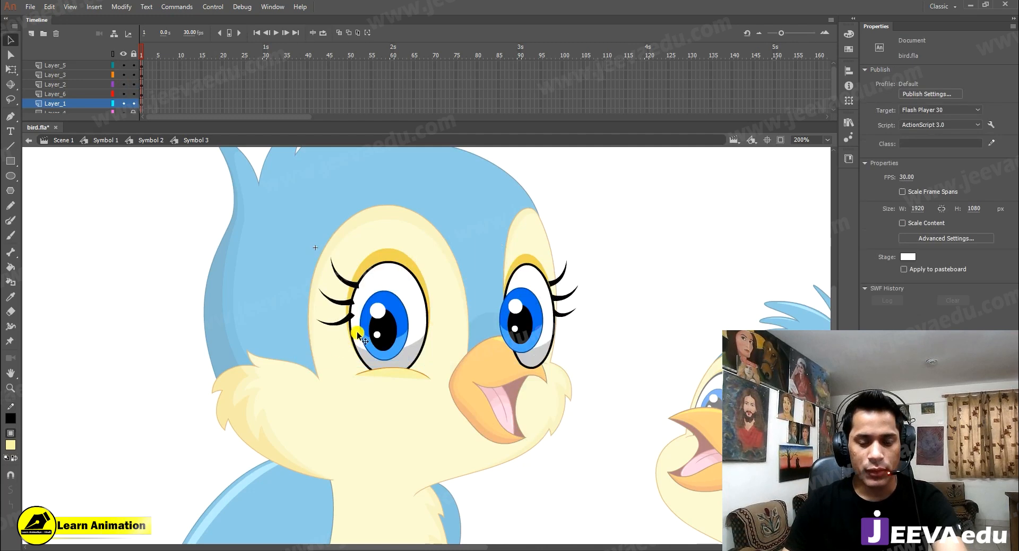
Reshape the inner ends of the left eye's lashes on Layer_5 so they stop at the black eye outline
left_click(366, 325)
key("v")
left_click(371, 313)
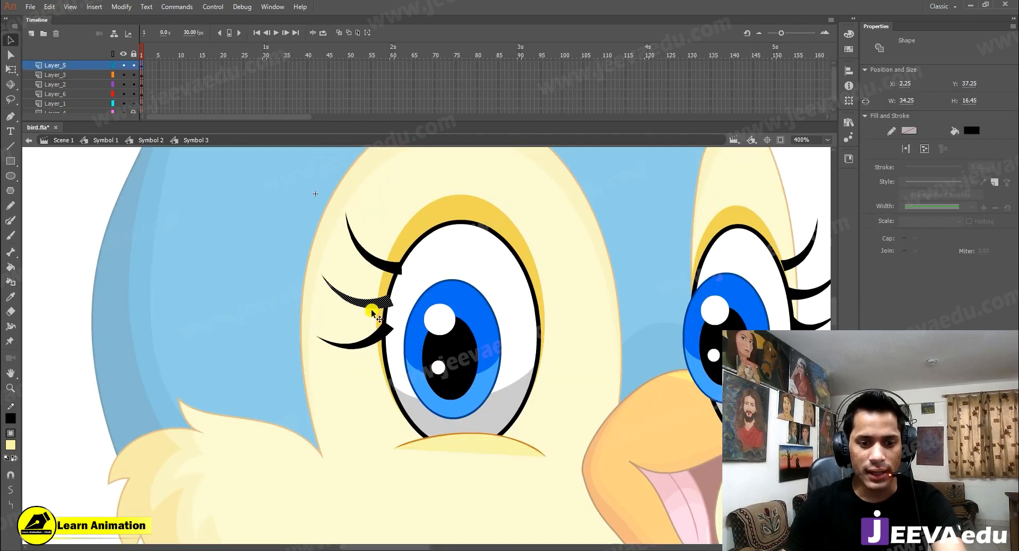
key("z")
left_click(406, 289)
key("v")
left_click(307, 304)
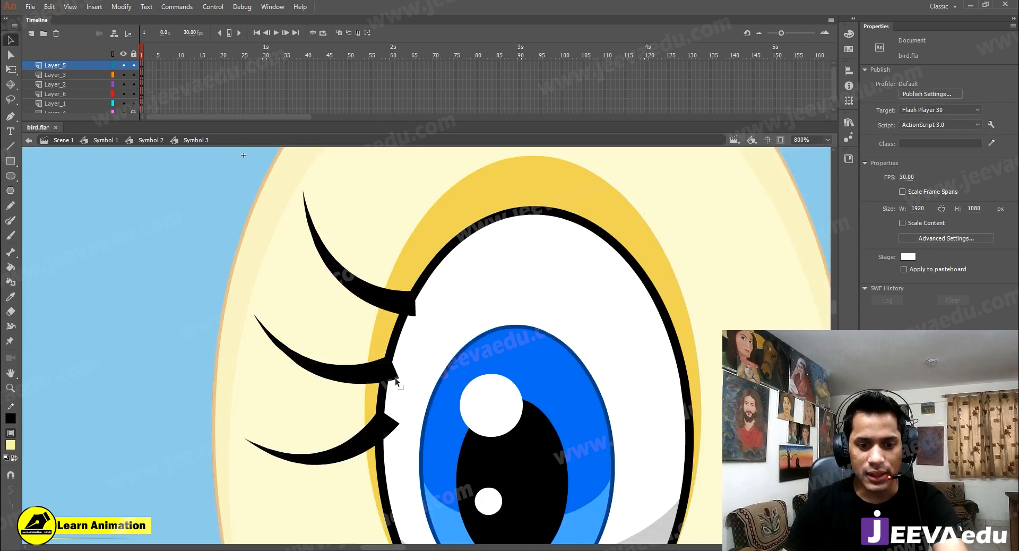
left_click_drag(400, 423, 377, 448)
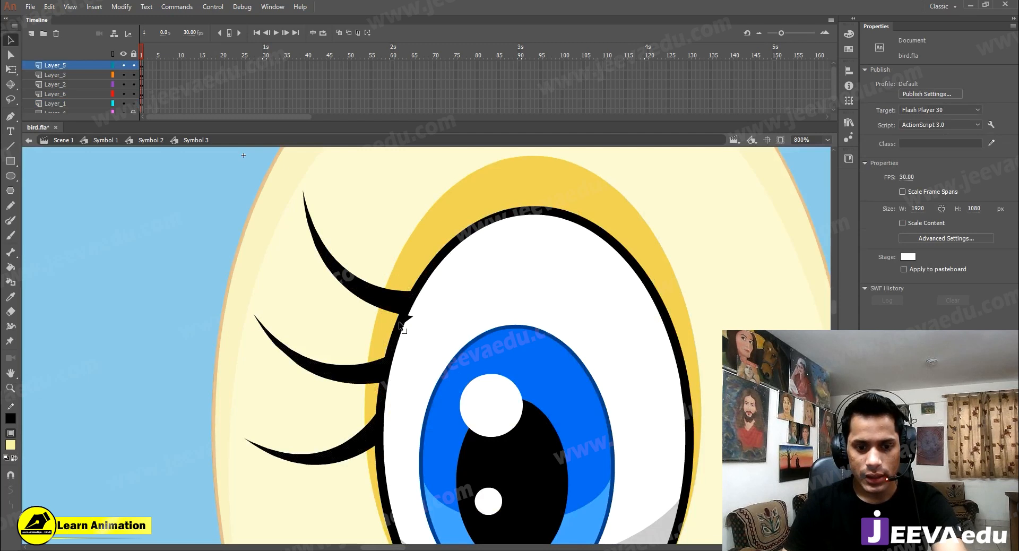
Reshape the inner ends of the right eye's lashes so they meet the black eye outline without overlapping the white
left_click(464, 340, "alt")
left_click_drag(615, 249, 551, 274)
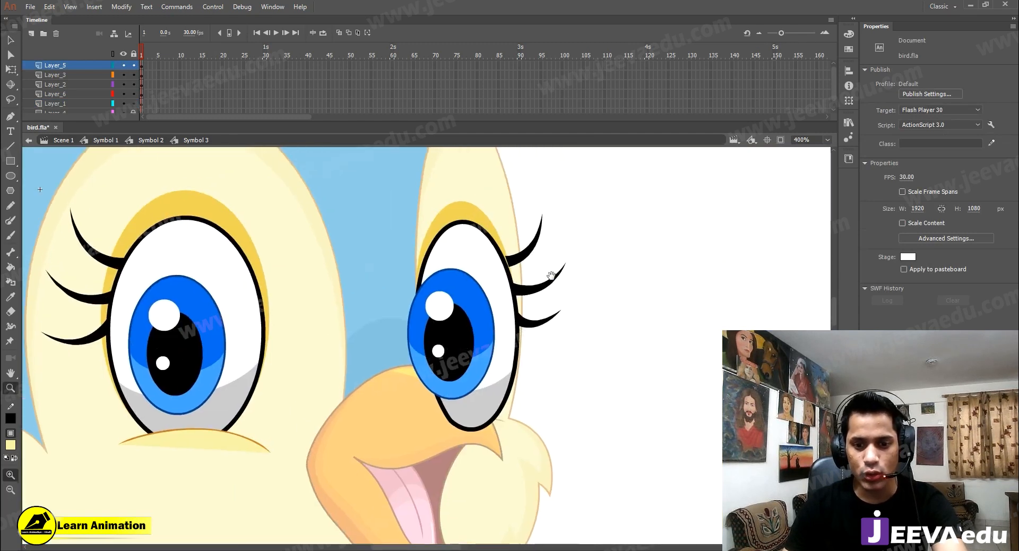
left_click(507, 287)
left_click(507, 285)
key("v")
left_click_drag(377, 354, 341, 357)
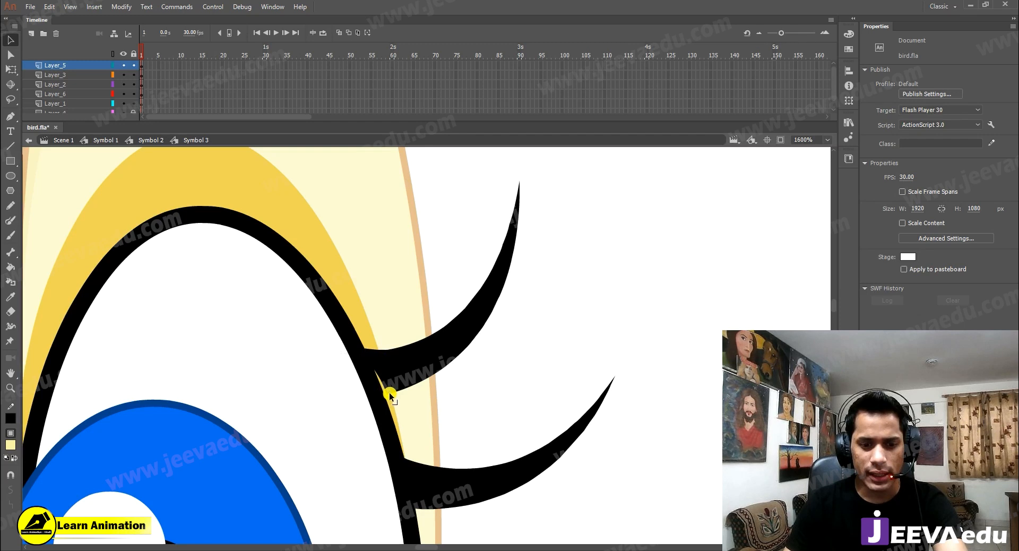
left_click_drag(426, 462, 511, 383)
left_click_drag(518, 470, 519, 391)
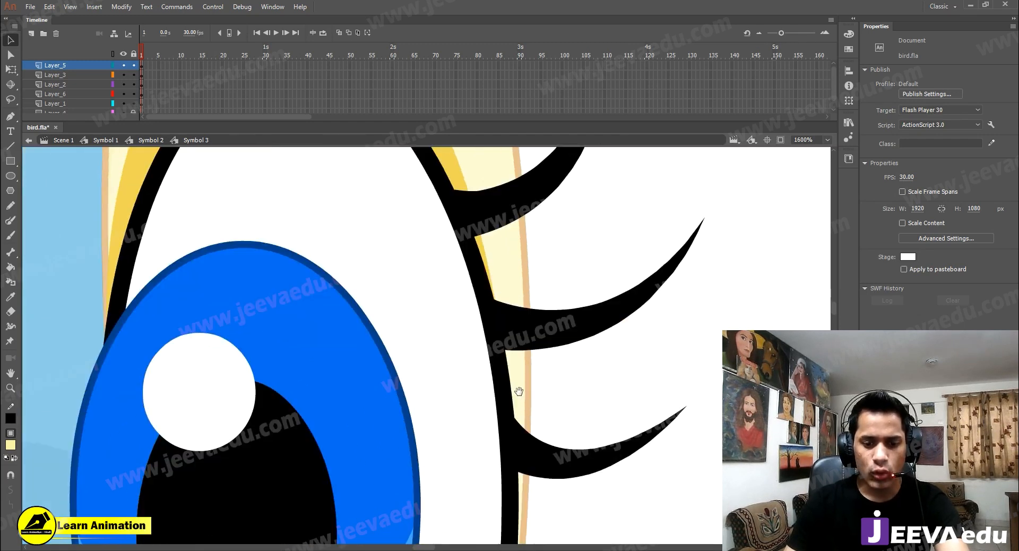
Extend the layers inside Symbol 3 to about frame 157
key("z")
left_click(409, 388, "alt")
left_click(410, 387, "alt")
left_click(479, 355, "alt")
left_click_drag(420, 379, 549, 340)
left_click_drag(176, 76, 296, 101)
left_click_drag(310, 55, 191, 84)
left_click(185, 76)
left_click_drag(185, 50, 71, 80)
key("v")
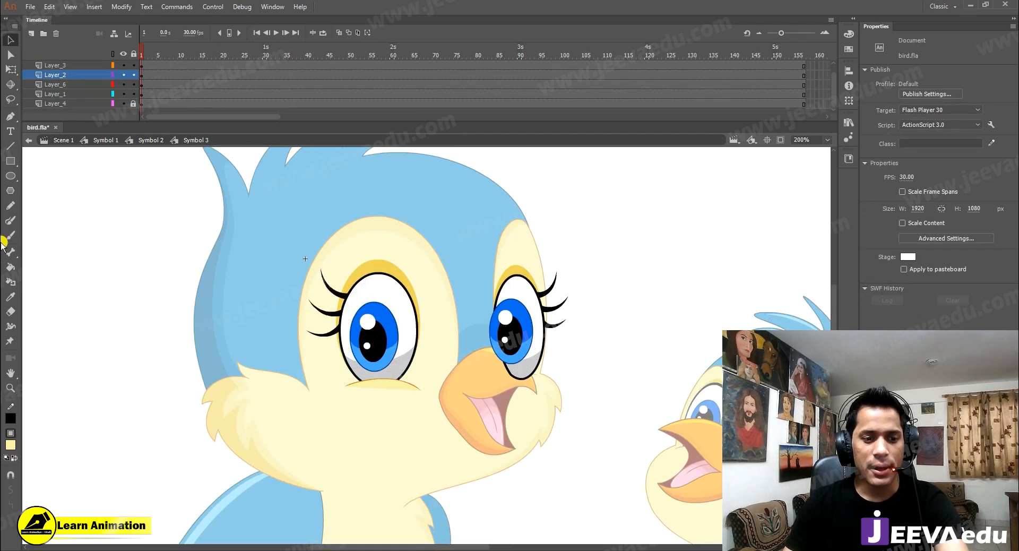
Sample the dark yellow of the left eye's upper eyelid as the fill color
key("z")
left_click(395, 315)
key("i")
left_click(417, 245)
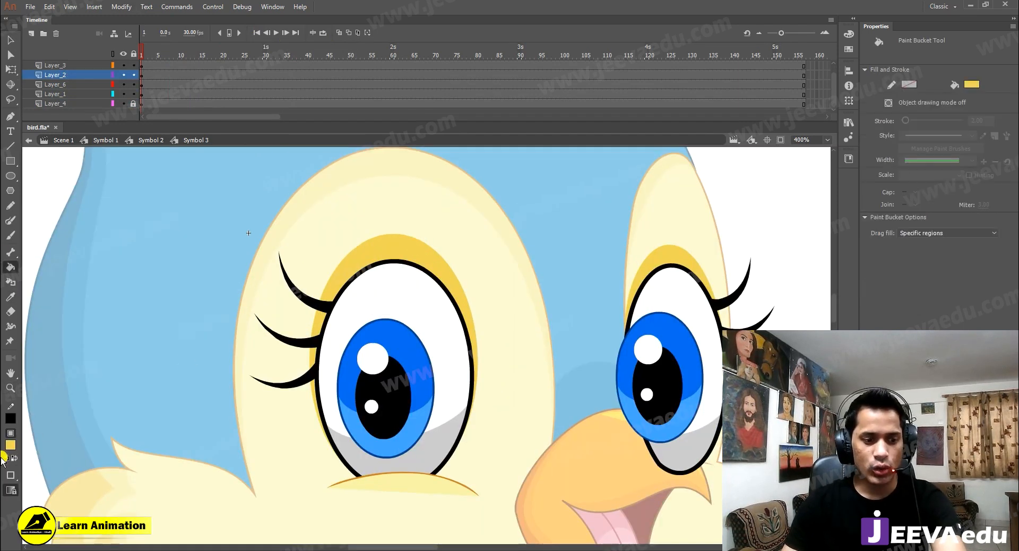
key("i")
left_click(431, 254)
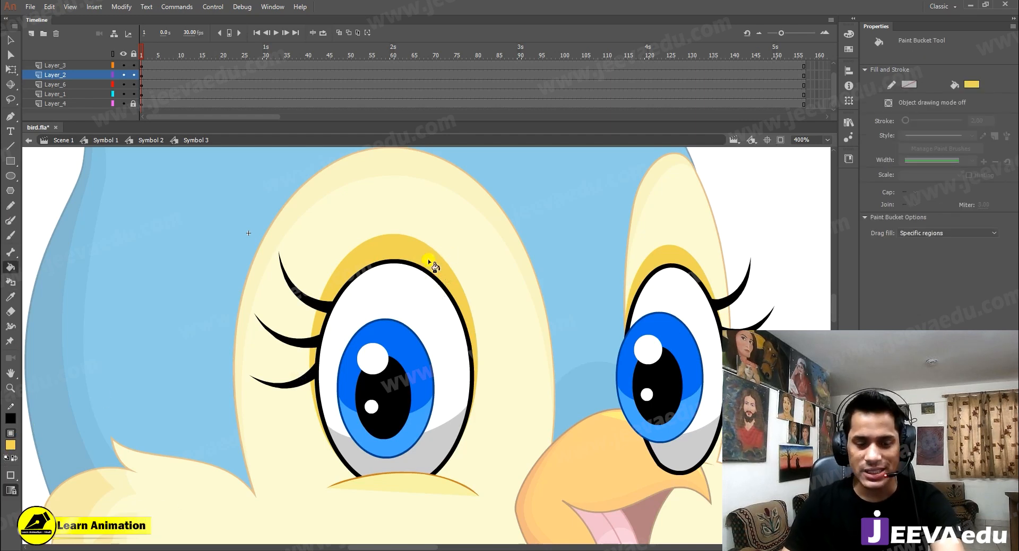
Darken the sampled yellow fill color by lowering its brightness to about 73%
left_click(10, 445)
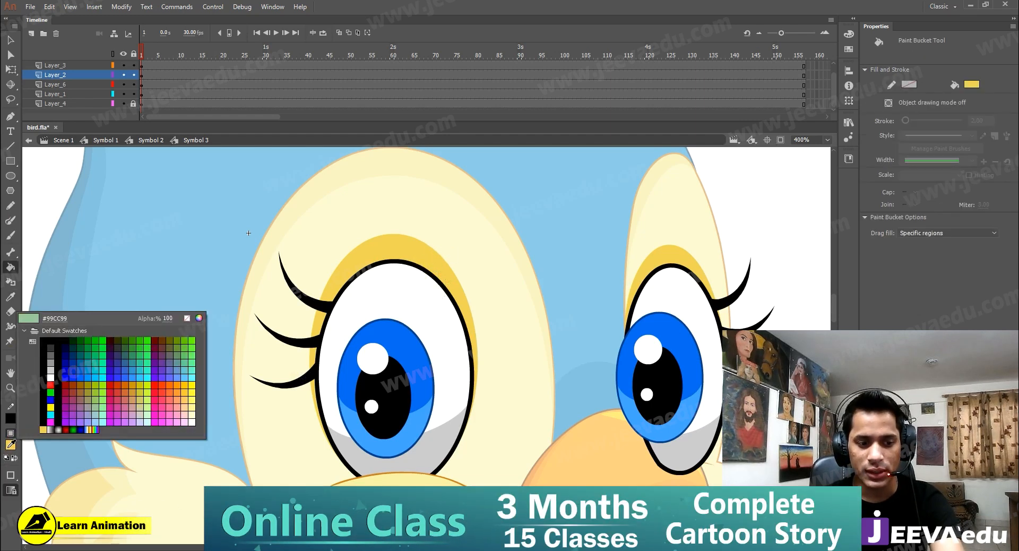
left_click(198, 318)
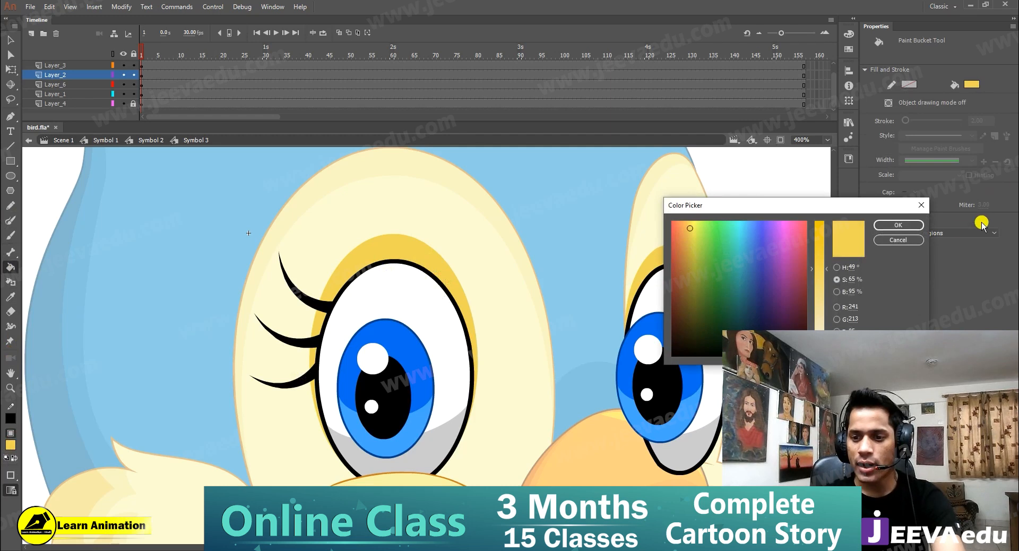
left_click_drag(833, 214, 528, 133)
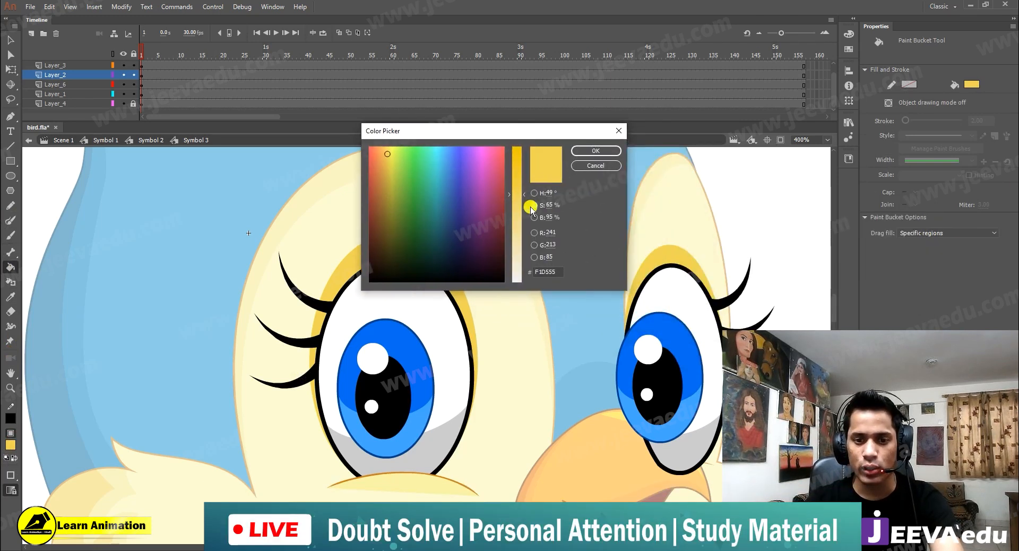
left_click(534, 192)
left_click(534, 205)
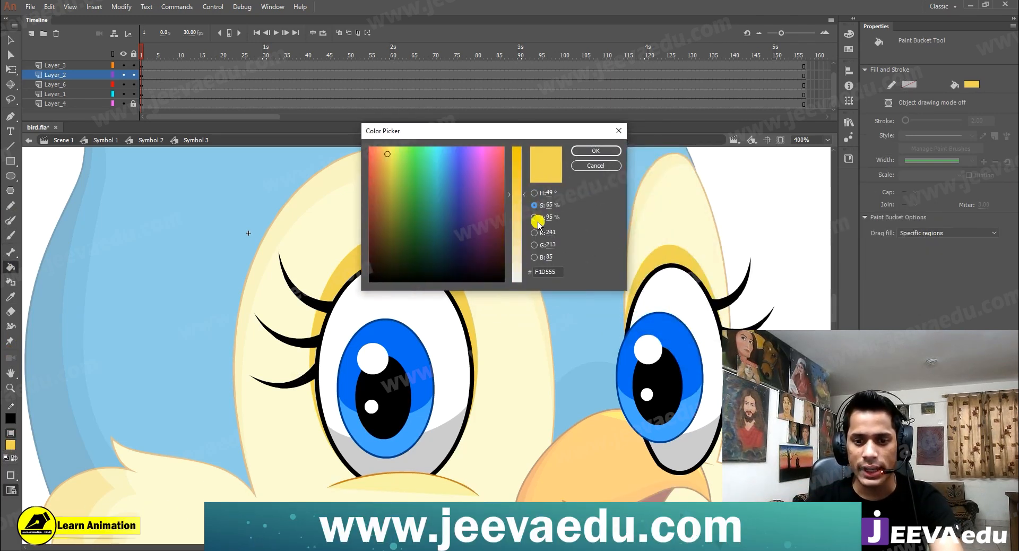
left_click(534, 218)
left_click_drag(521, 169, 523, 181)
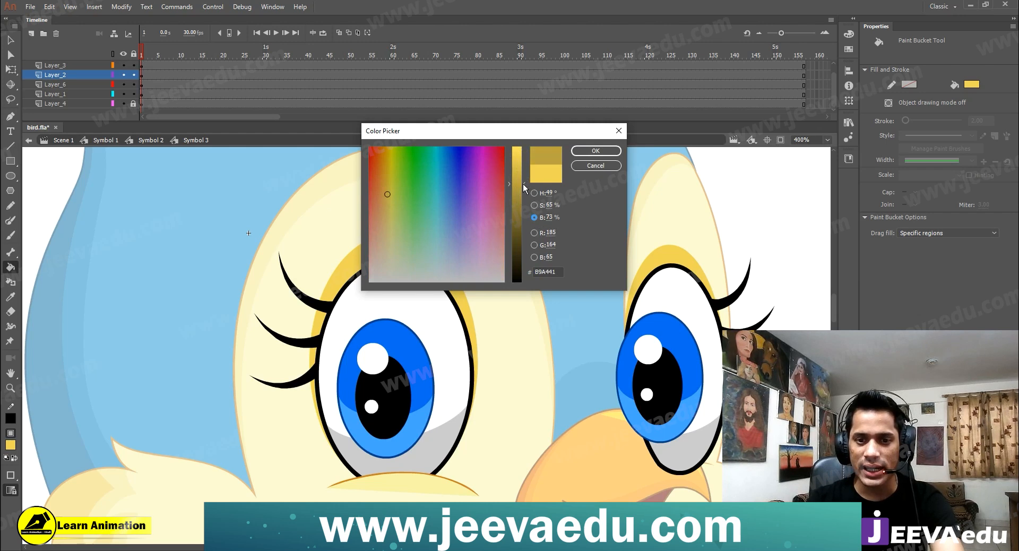
left_click(572, 148)
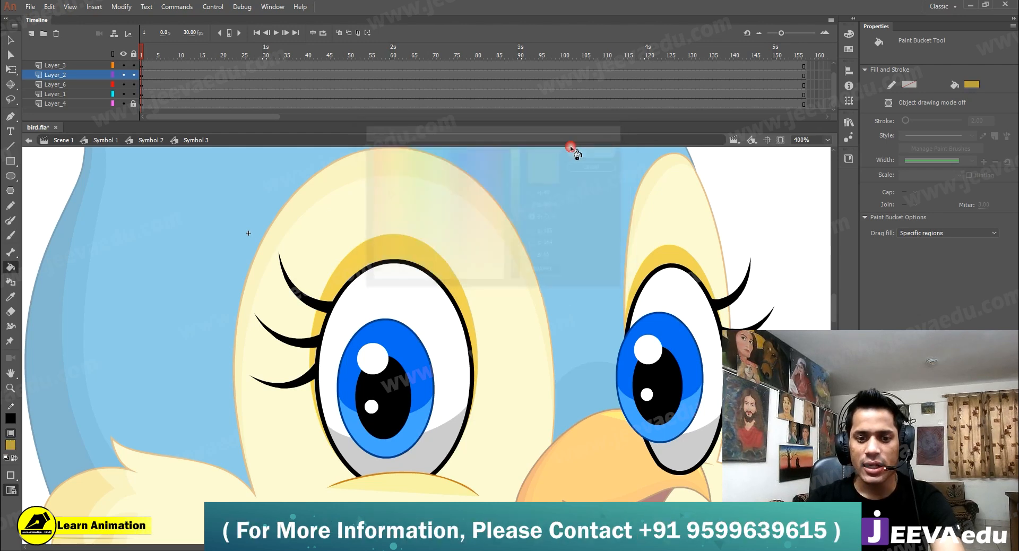
Add a layer above Layer_2, lock the other layers, and draw a filled rectangle about 115 by 114 px over the left eye
key("v")
left_click(393, 381)
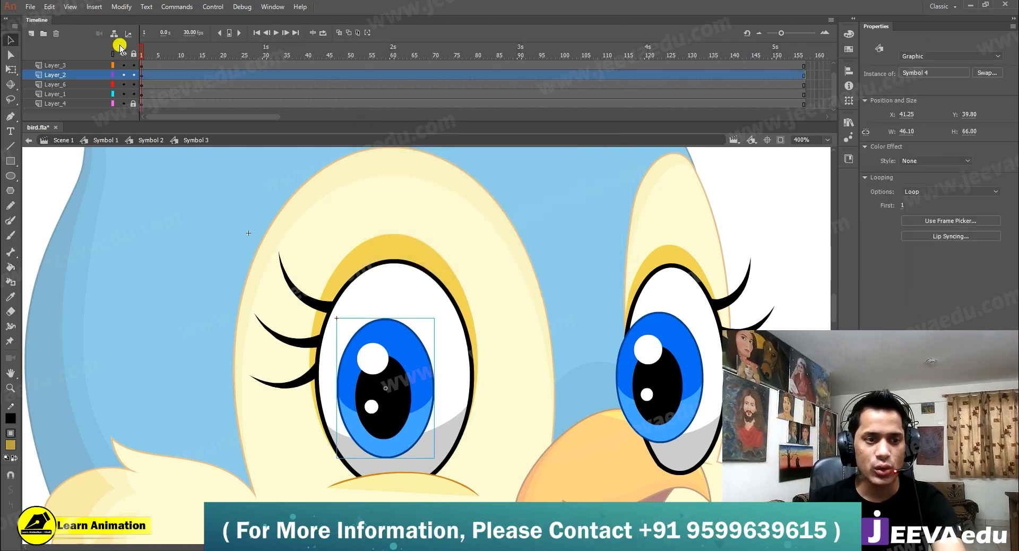
left_click(32, 33)
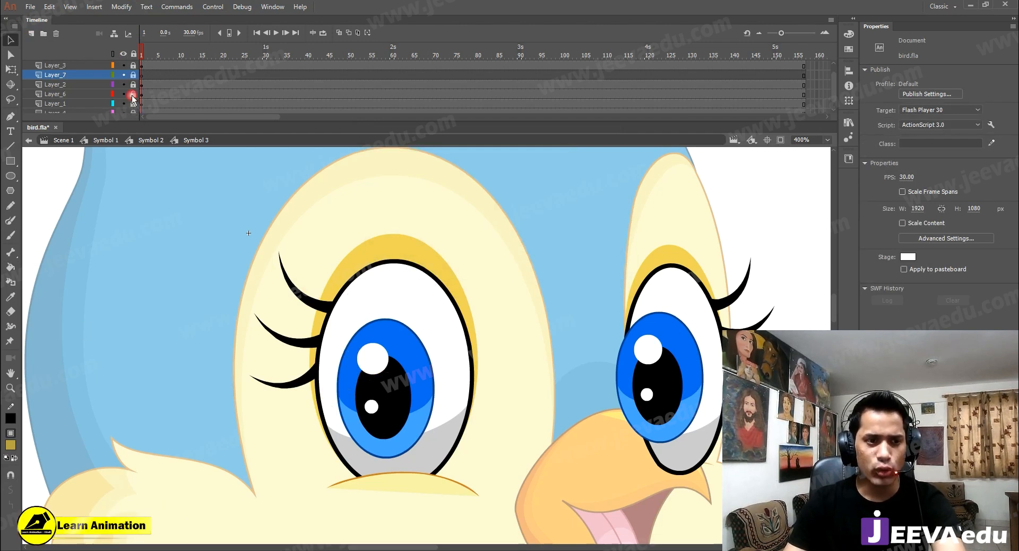
left_click(10, 162)
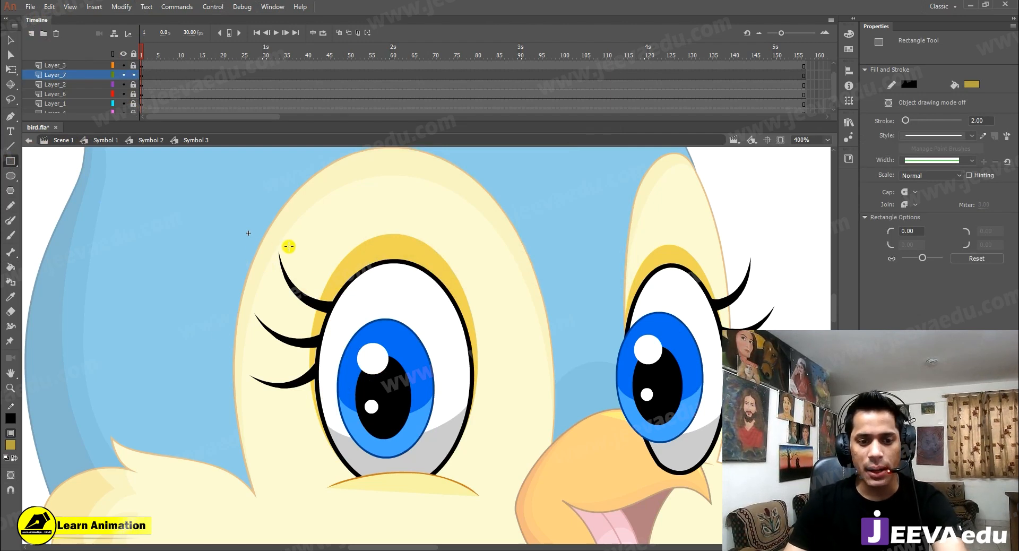
left_click_drag(276, 247, 519, 487)
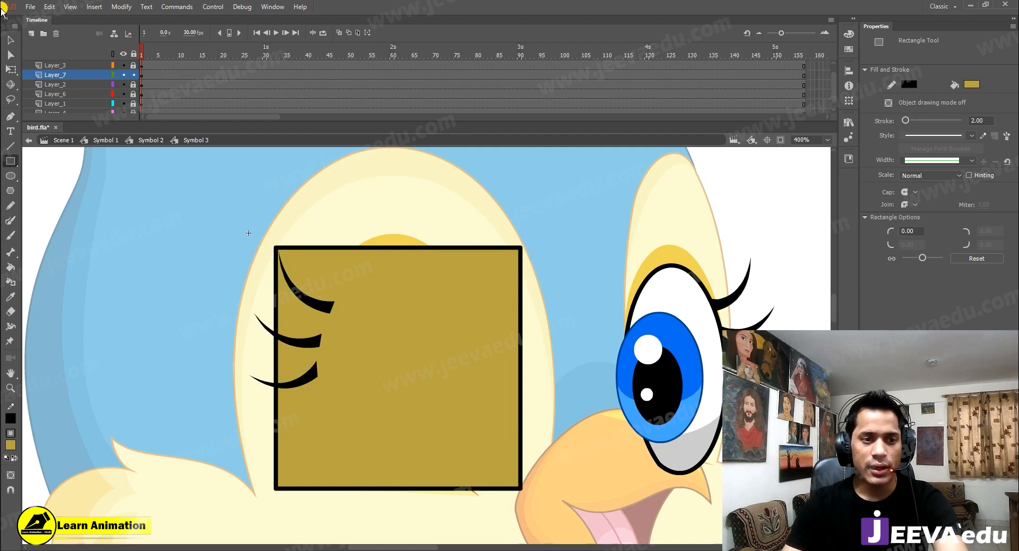
Show Layer_7 as outlines, bend the rectangle's bottom edge slightly upward to follow the lower eyelid, and restore its full display
key("q")
left_click(112, 75)
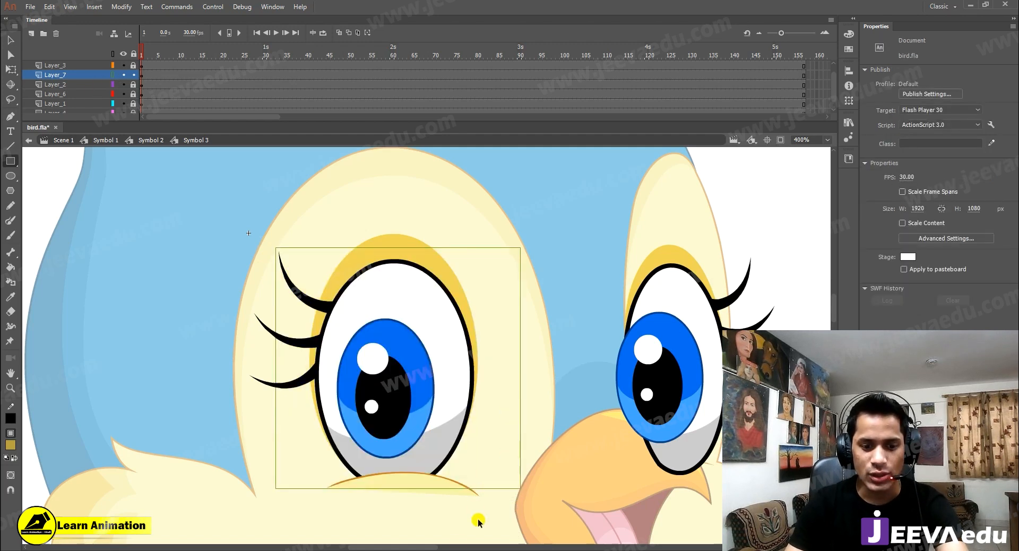
left_click_drag(407, 486, 402, 477)
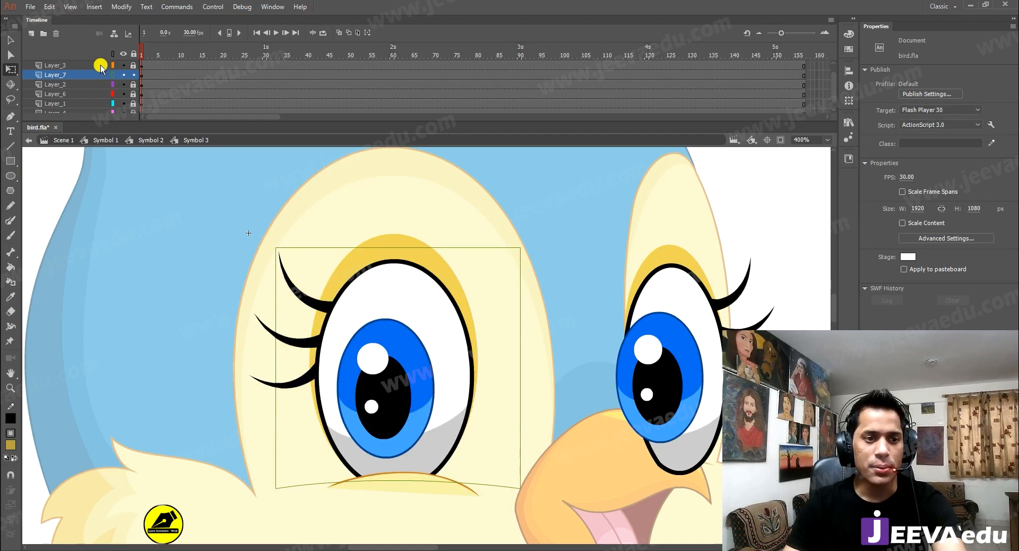
left_click(112, 75)
Convert the curved eyelid rectangle on Layer_7 into a Graphic symbol
left_click(383, 334)
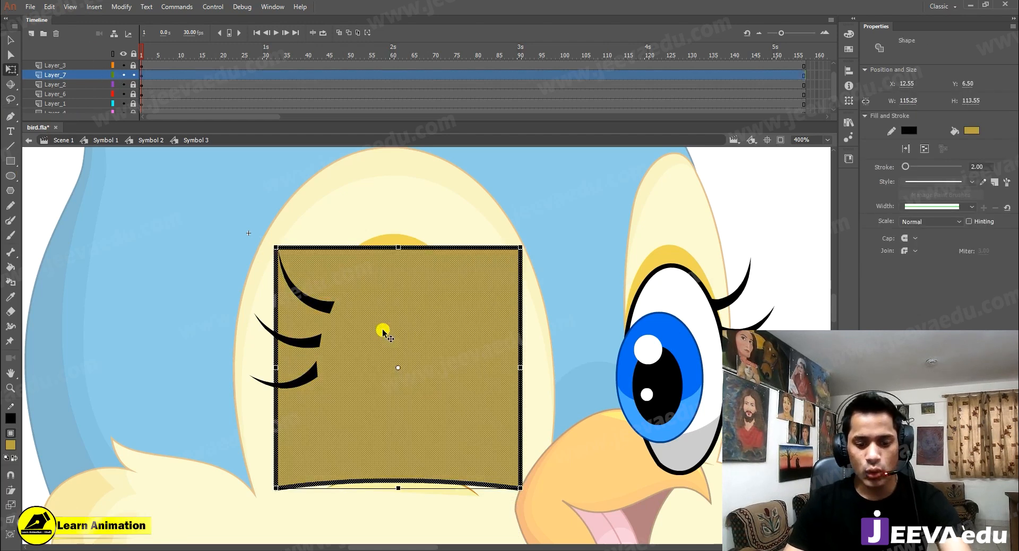
key("F8")
key("Return")
left_click(417, 345)
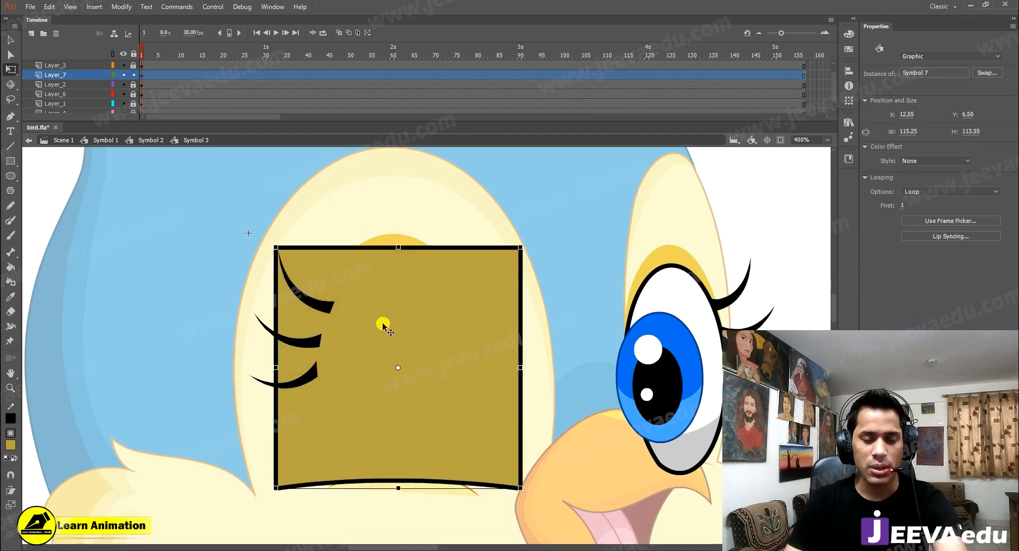
Paste a copy of the eyelid symbol on a new layer above Layer_7 and place it over the right eye at X 134.70, Y 6.50
left_click_drag(505, 395, 386, 317)
key("v")
left_click(425, 320, "ctrl+alt")
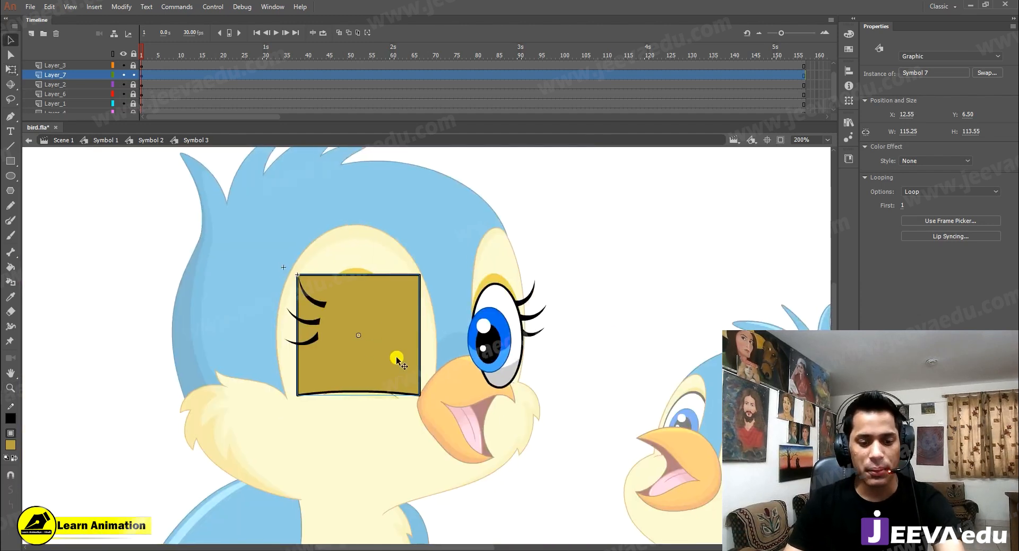
left_click(31, 33)
left_click(112, 84)
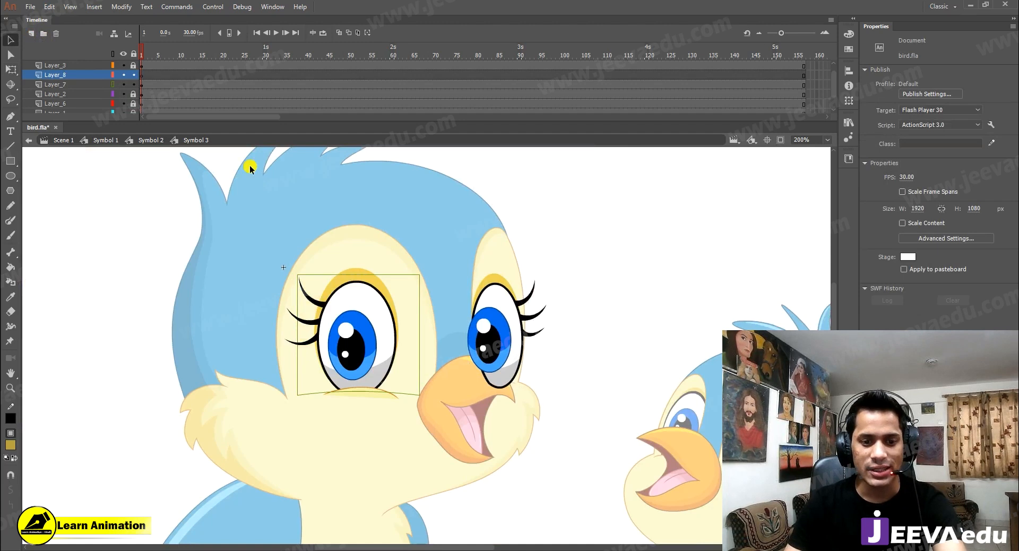
key("ctrl+v")
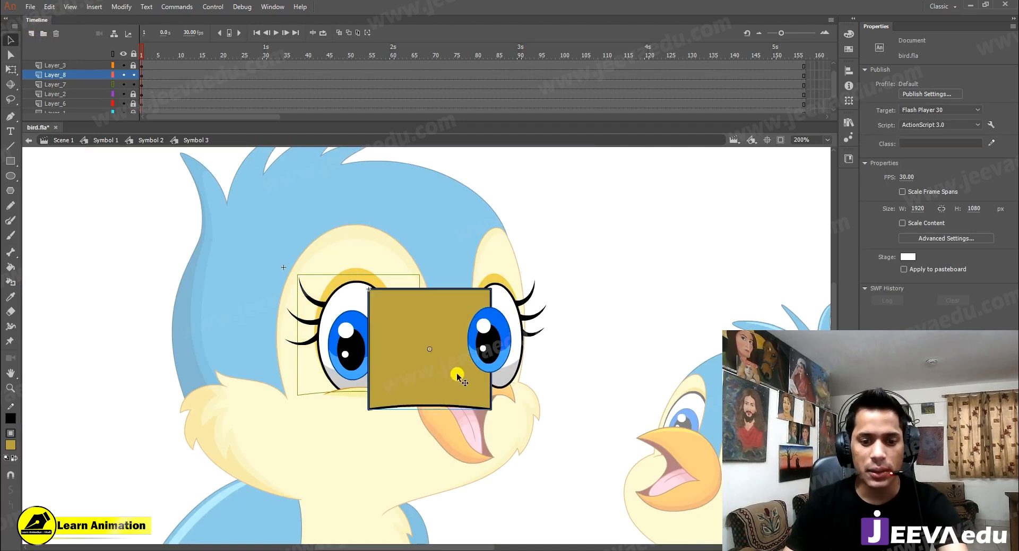
left_click_drag(431, 397, 489, 385)
Move Layer_8 and Layer_7 above Layer_3 in the layer stack
scroll(94, 82, "up", 1)
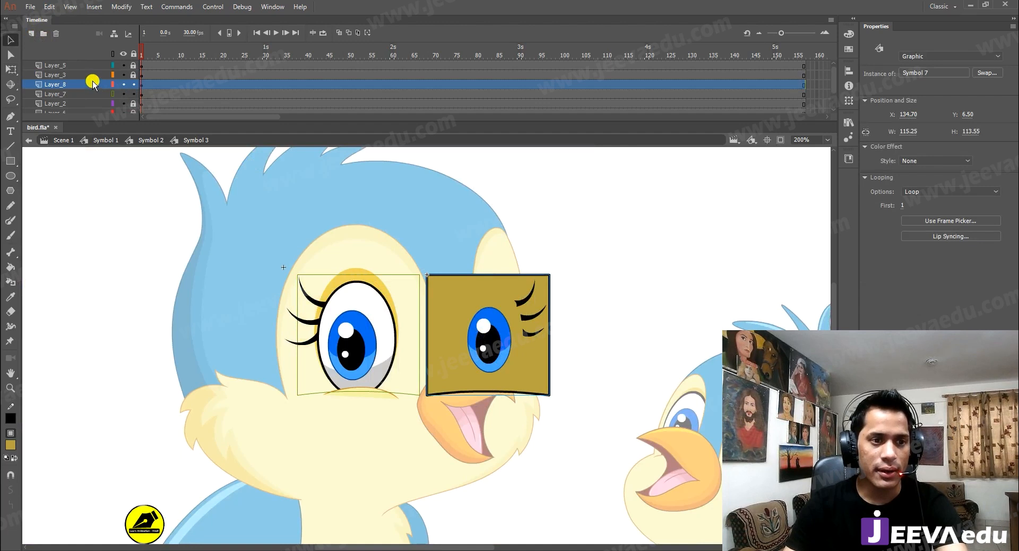
left_click(92, 94, "shift")
left_click_drag(89, 91, 87, 69)
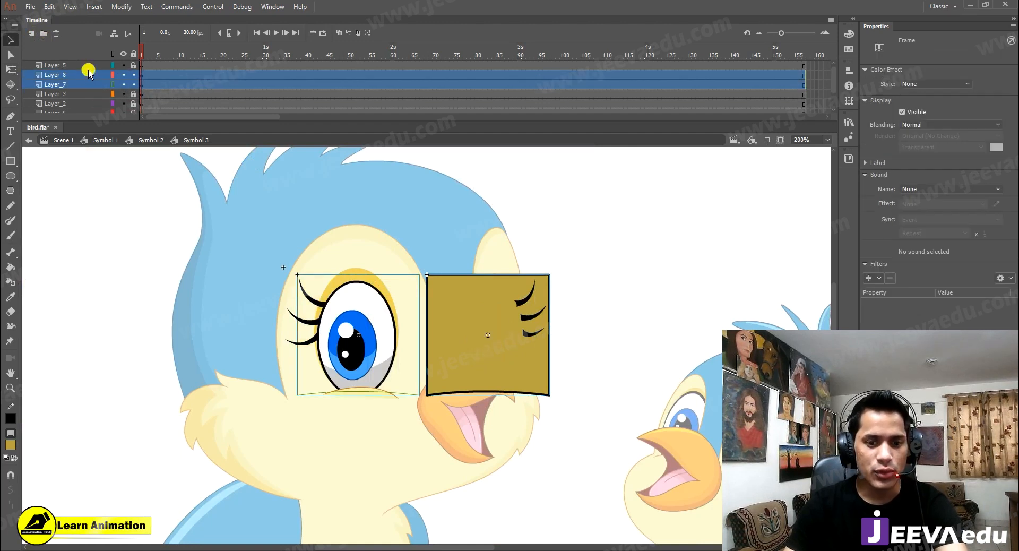
Using outline display, nudge the right eyelid up to Y 5.25, and show both eyelid layers filled again
left_click(444, 331)
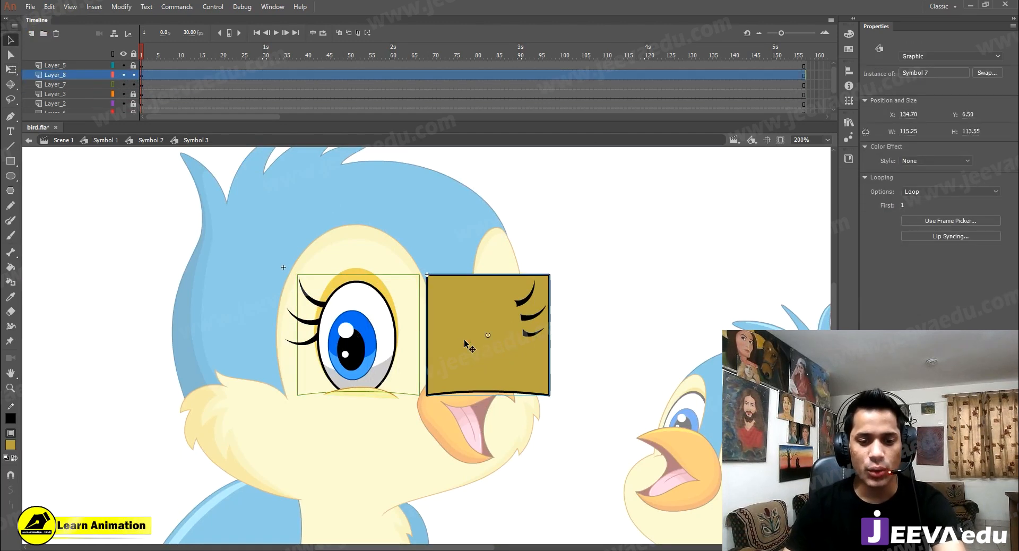
left_click(113, 74)
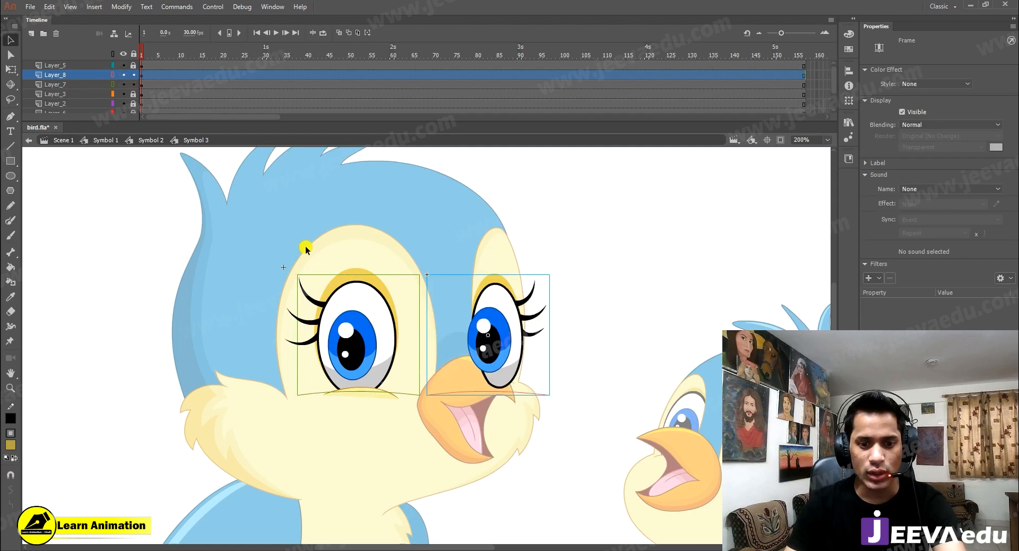
key("z")
left_click(489, 358)
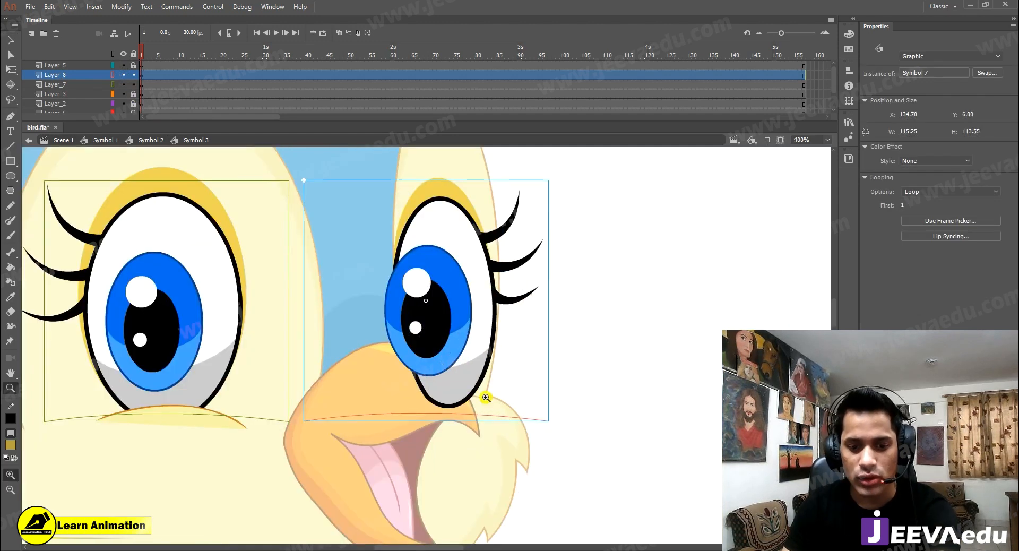
key("Up")
key("Up")
key("Up")
key("Up")
key("Up")
left_click(367, 367, "alt")
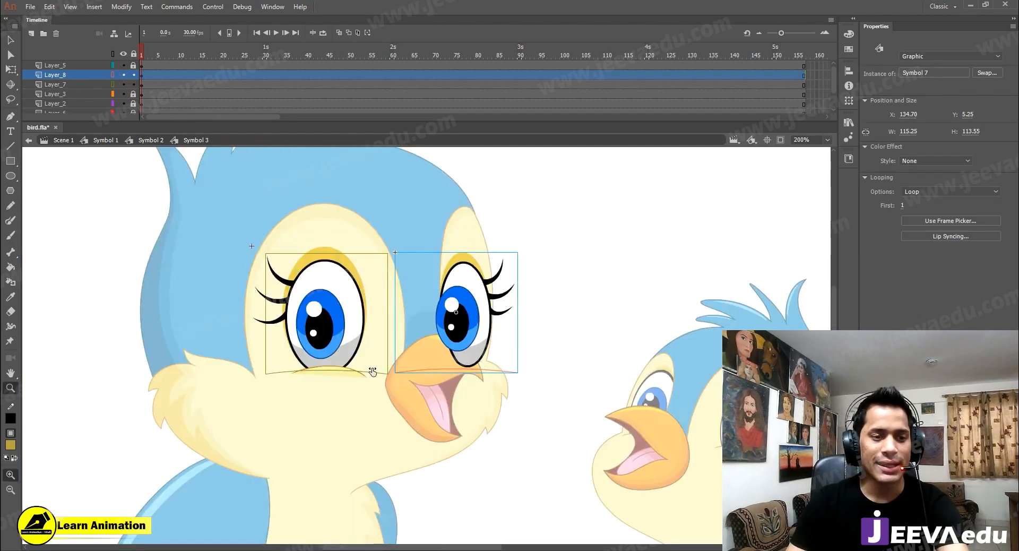
left_click(113, 74)
left_click(114, 84)
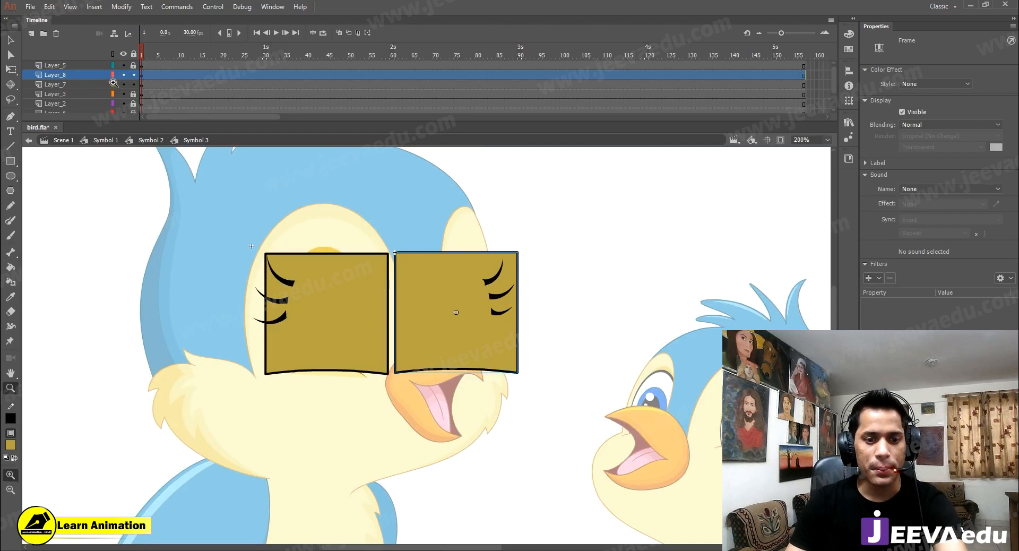
Insert keyframes at frames 10, 15 and 20 for both eyelids on Layer_8 and Layer_7
key("v")
left_click(339, 296)
left_click(343, 304)
left_click(419, 308, "shift")
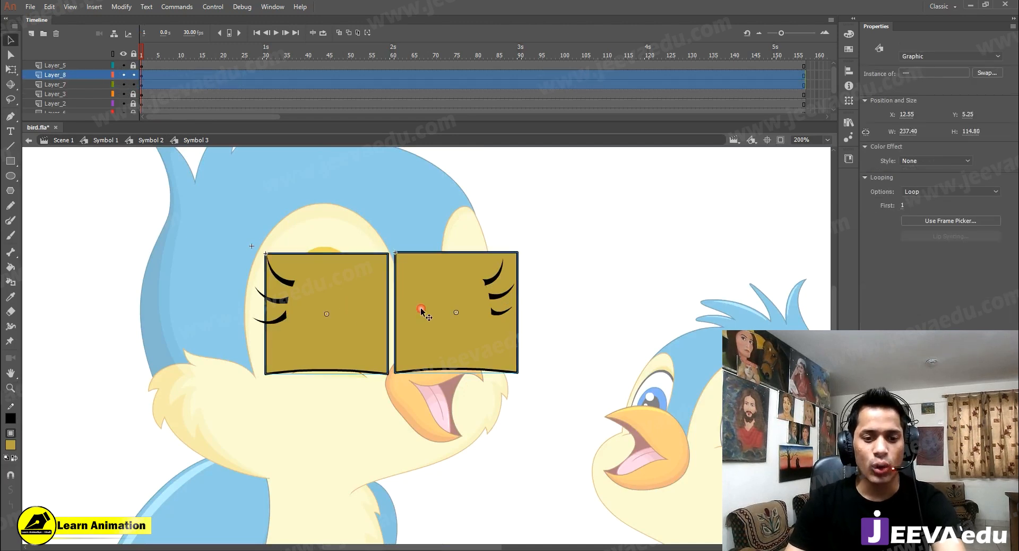
left_click(167, 57)
left_click(179, 75)
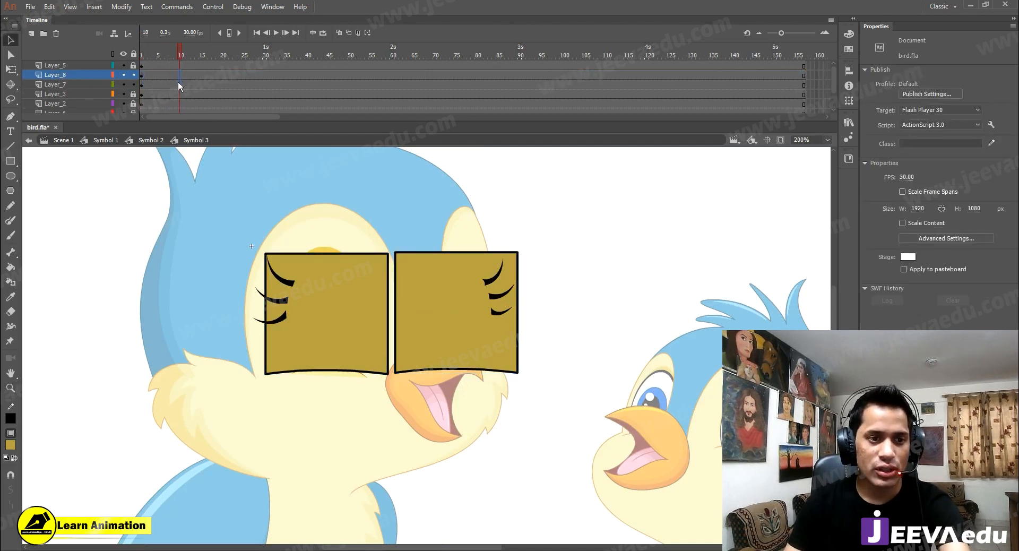
left_click(179, 85, "shift")
key("F6")
left_click(200, 84)
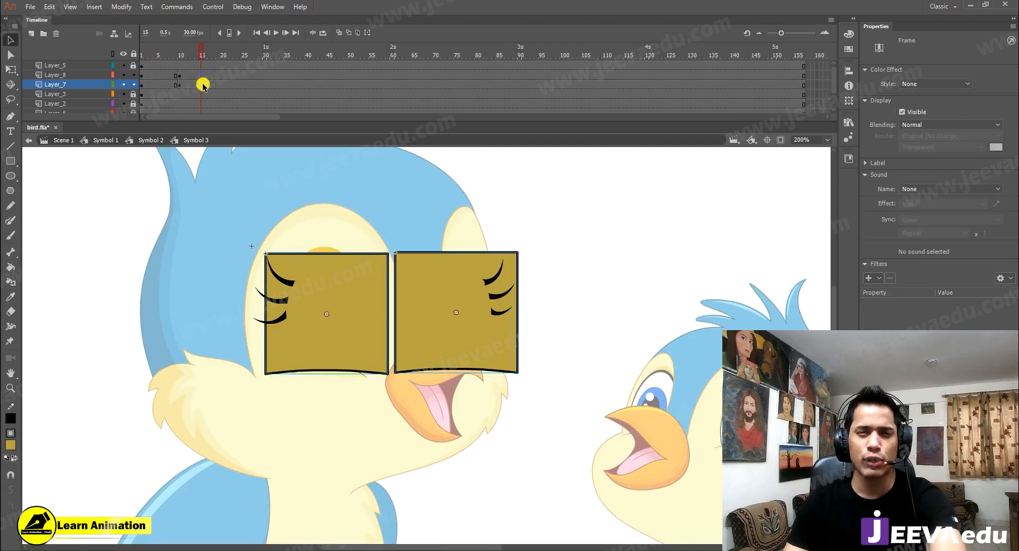
left_click(223, 78)
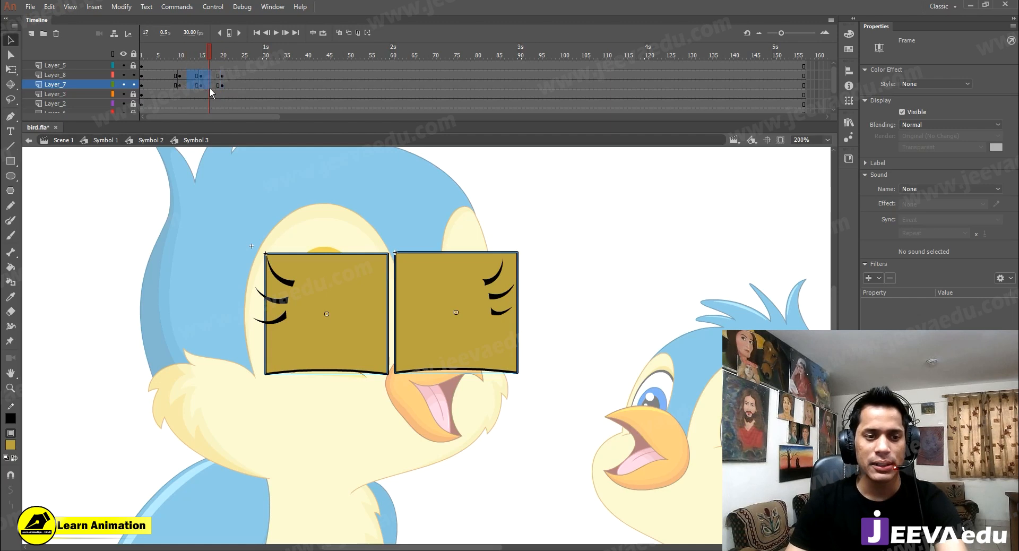
Create classic tweens on both eyelid layers between the keyframes at frames 10, 15 and 20
right_click(197, 83)
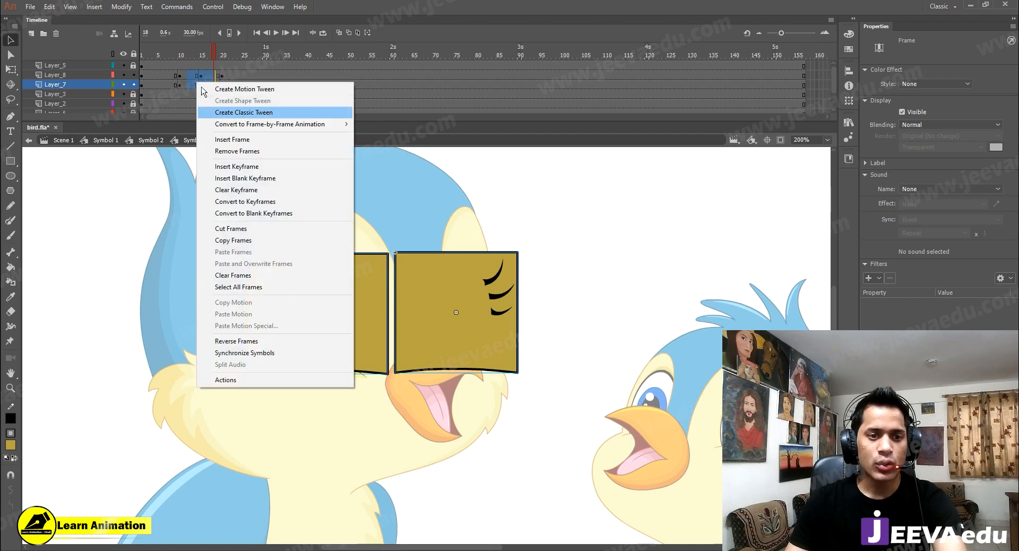
left_click(236, 112)
left_click(202, 55)
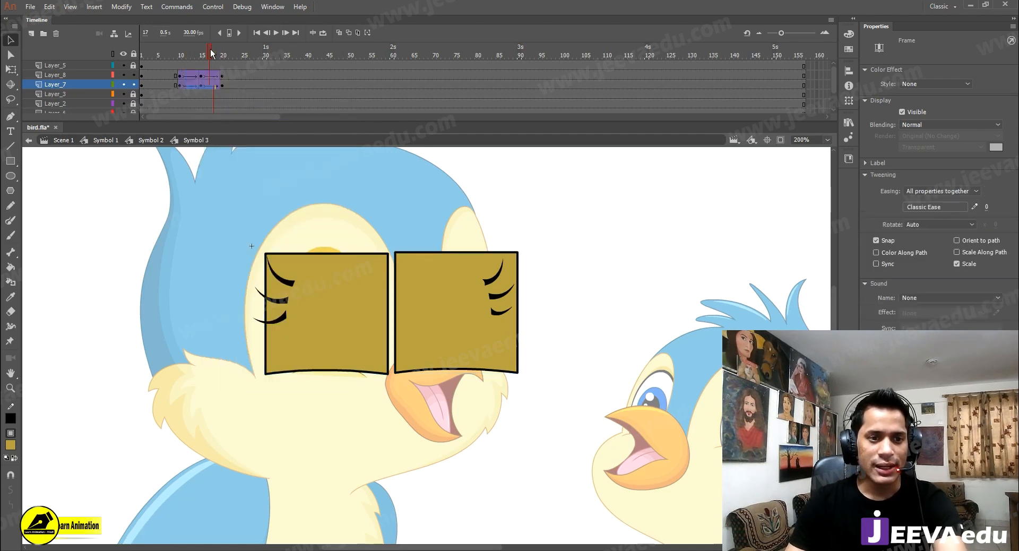
left_click(202, 84)
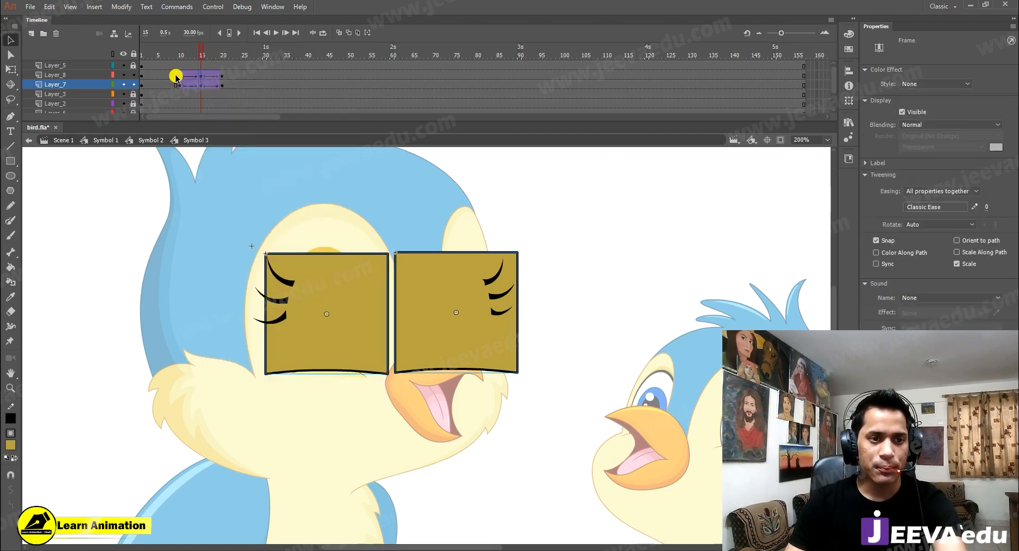
At frame 1, raise both eyelids together until their bottom edges sit just above the eyes
left_click(141, 85)
key("Up")
key("Up")
key("Up")
key("Up")
key("Up")
key("Up")
key("Up")
key("Up")
key("Up")
key("Up")
key("Up")
key("Up")
key("Up")
key("Up")
key("Up")
key("Up")
key("Up")
key("Up")
key("Up")
key("Up")
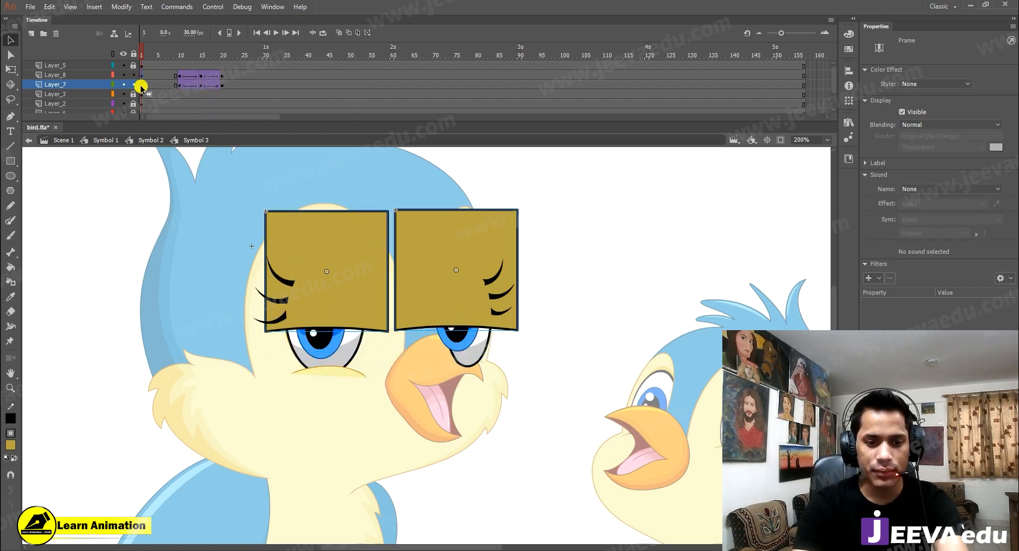
key("Up")
key("Up")
key("Up")
key("Up")
key("Up")
key("Up")
key("Up")
key("Up")
key("Up")
key("Up")
key("Up")
key("Up")
key("Up")
key("Up")
key("Up")
key("Up")
key("Up")
key("Up")
key("Up")
key("Up")
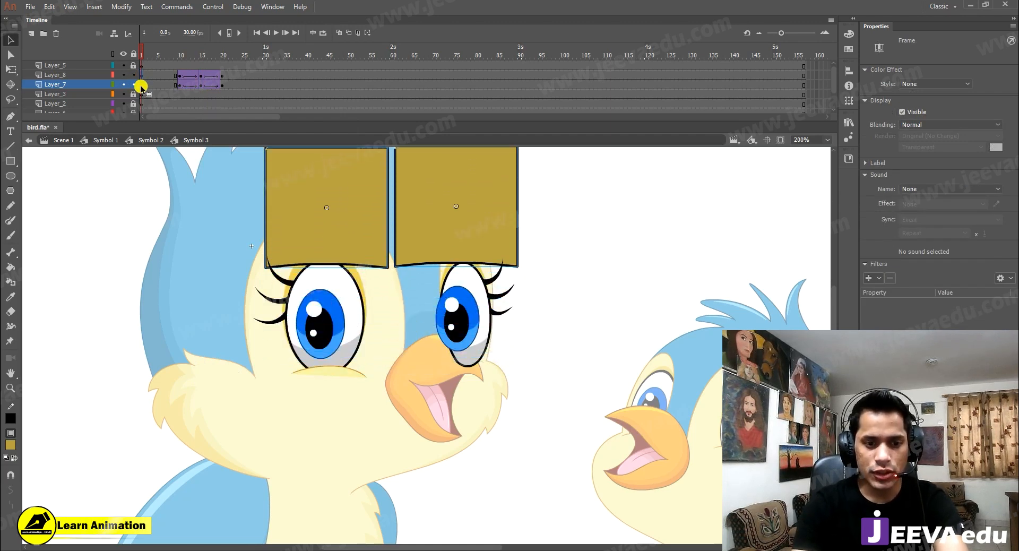
key("Down")
key("Down")
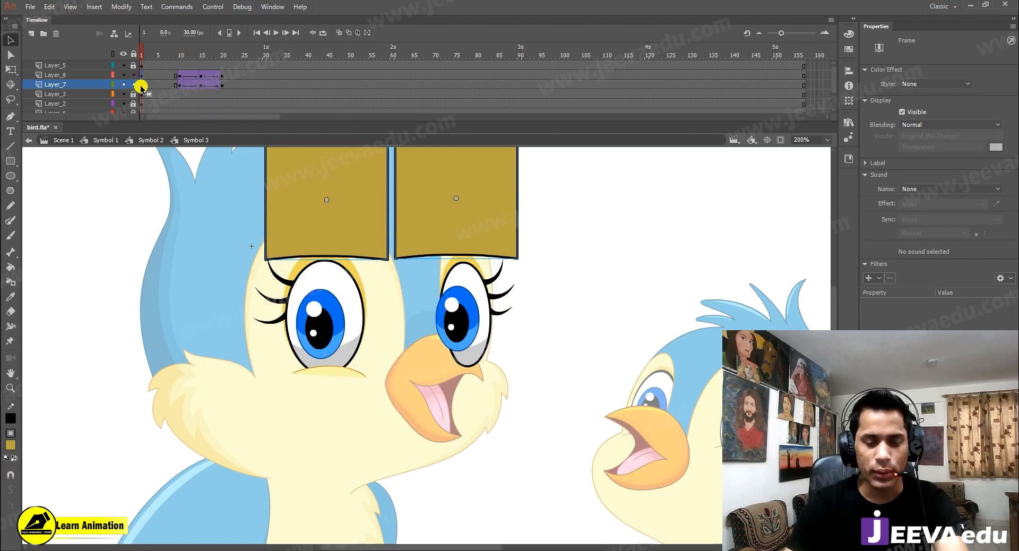
left_click_drag(382, 371, 385, 401)
left_click(519, 244)
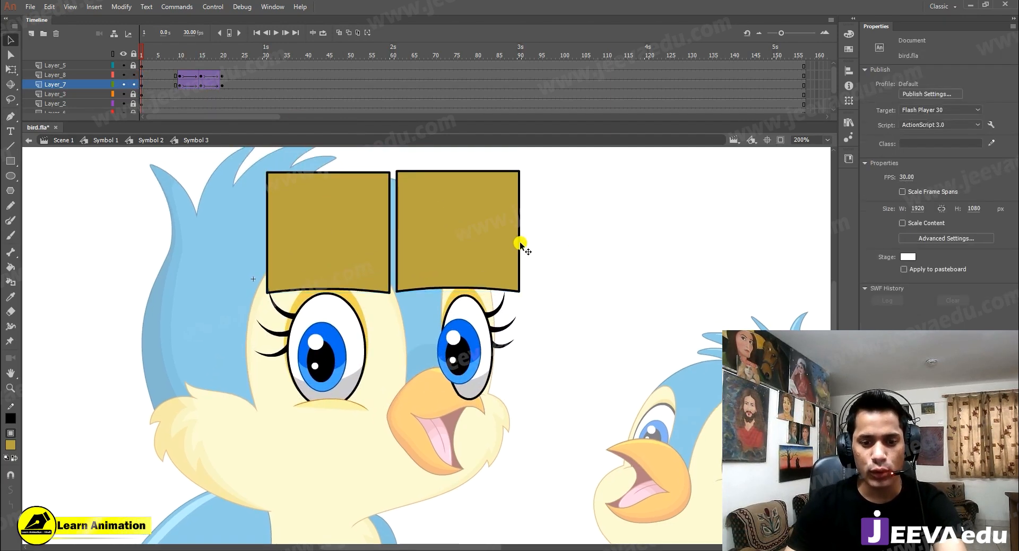
At frame 1, nudge the right eyelid down so its bottom edge sits just above the eye outline
left_click_drag(495, 247, 494, 252)
key("Down")
key("Down")
key("Down")
key("Down")
key("Down")
key("Down")
key("Down")
key("Down")
key("Up")
key("Up")
key("Up")
key("Up")
key("Up")
key("Up")
key("Up")
key("Up")
key("Up")
key("Up")
key("Up")
key("Down")
key("Down")
Copy the frame 1 keyframes of both eyelids on Layer_8 and Layer_7 to frame 10
left_click(151, 84)
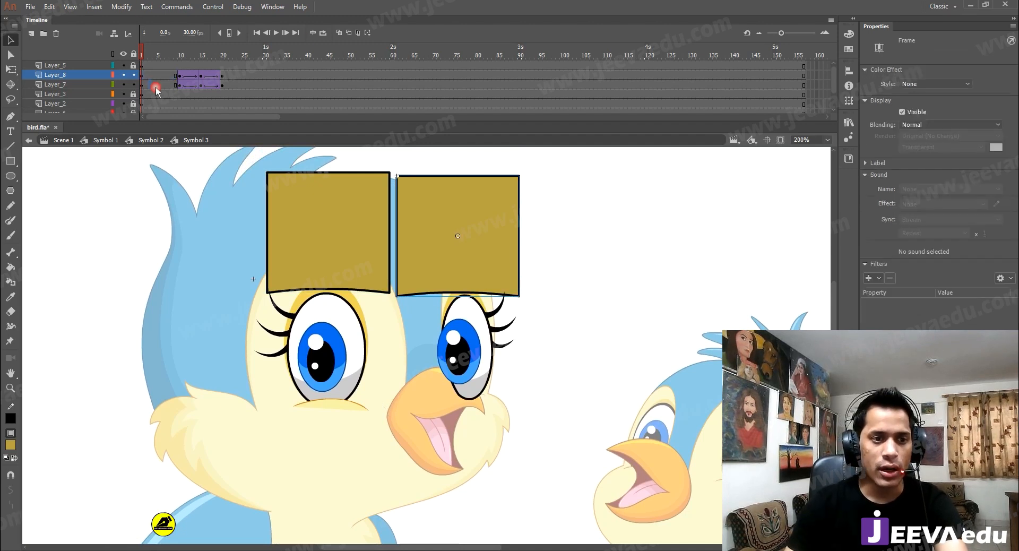
left_click_drag(142, 76, 184, 93)
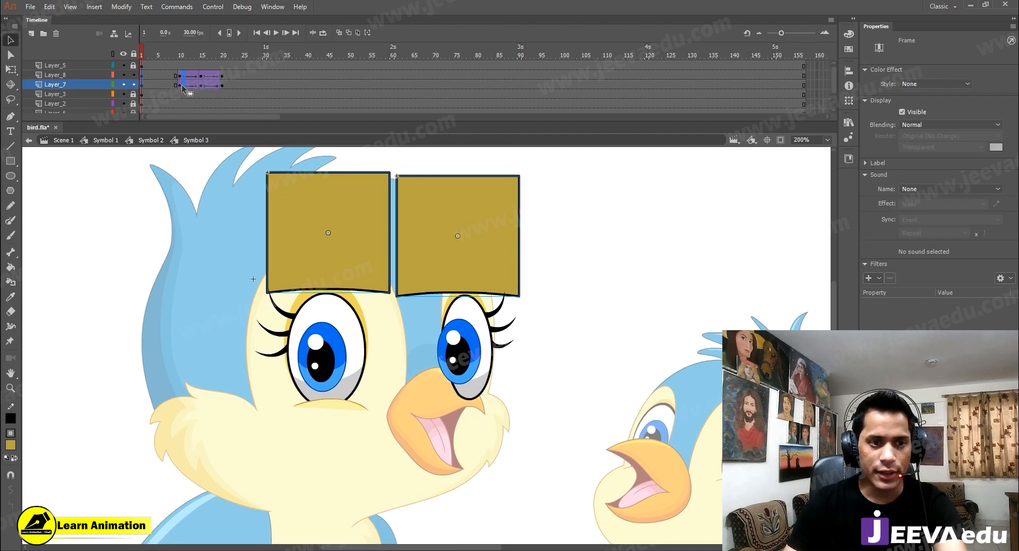
left_click(180, 84)
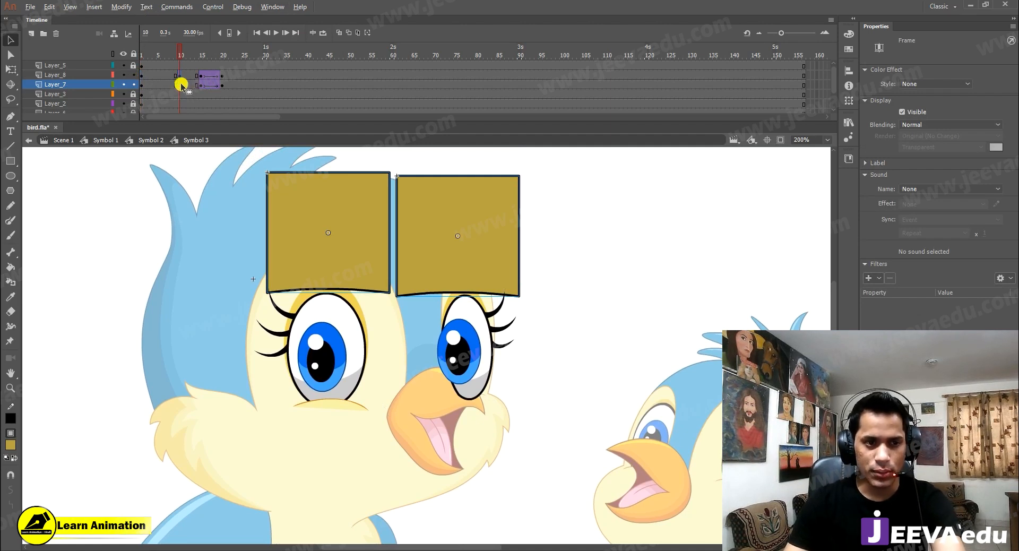
Recreate the classic tweens on Layer_8 and Layer_7 between frames 10 and 15, and preview the blink
left_click_drag(183, 76, 192, 91)
right_click(187, 82)
left_click(186, 78)
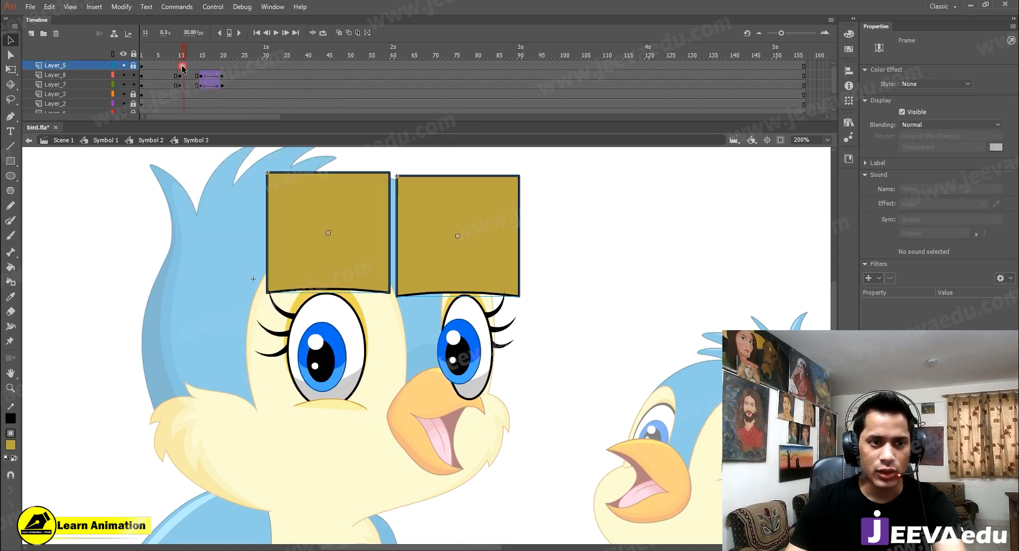
right_click(186, 77)
left_click(211, 105)
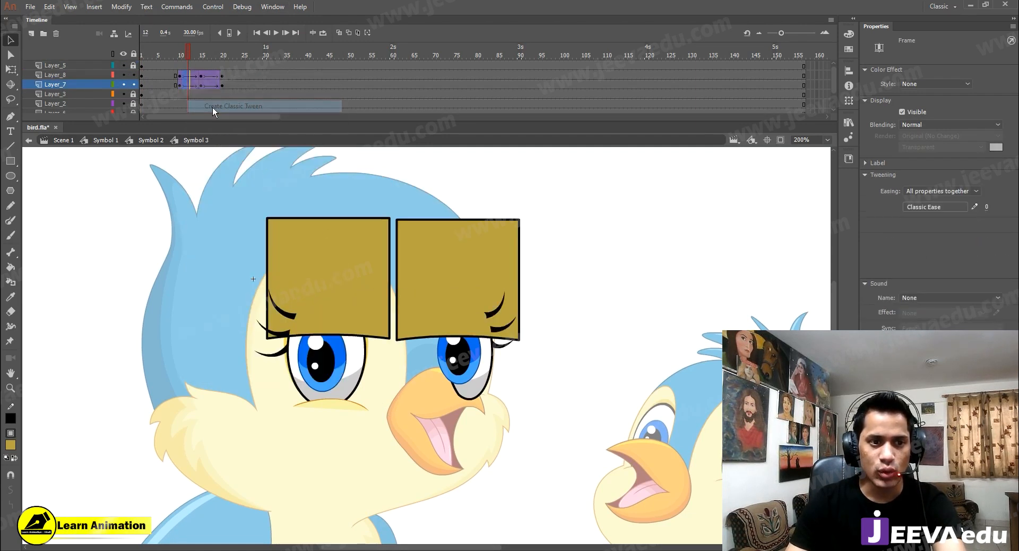
key("Return")
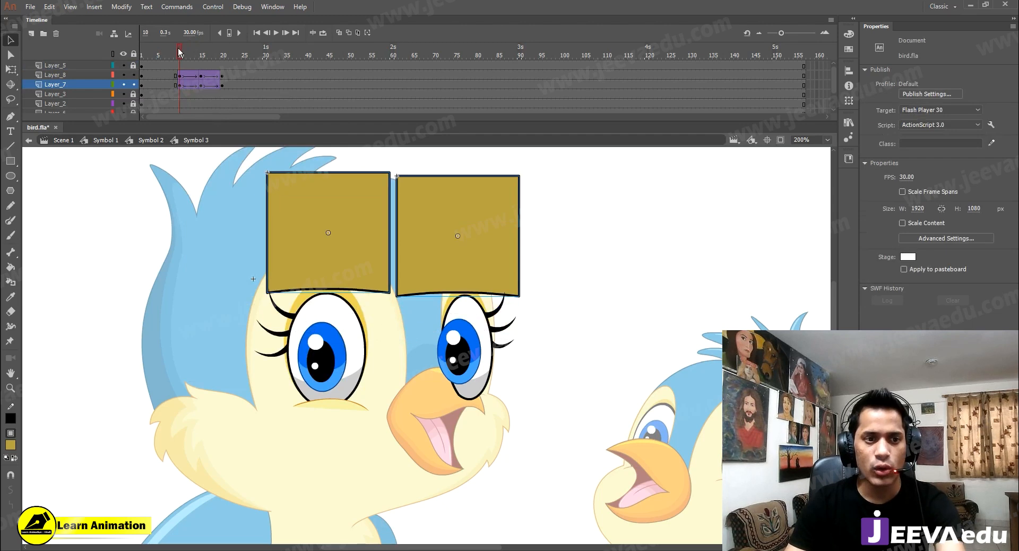
left_click_drag(184, 55, 137, 59)
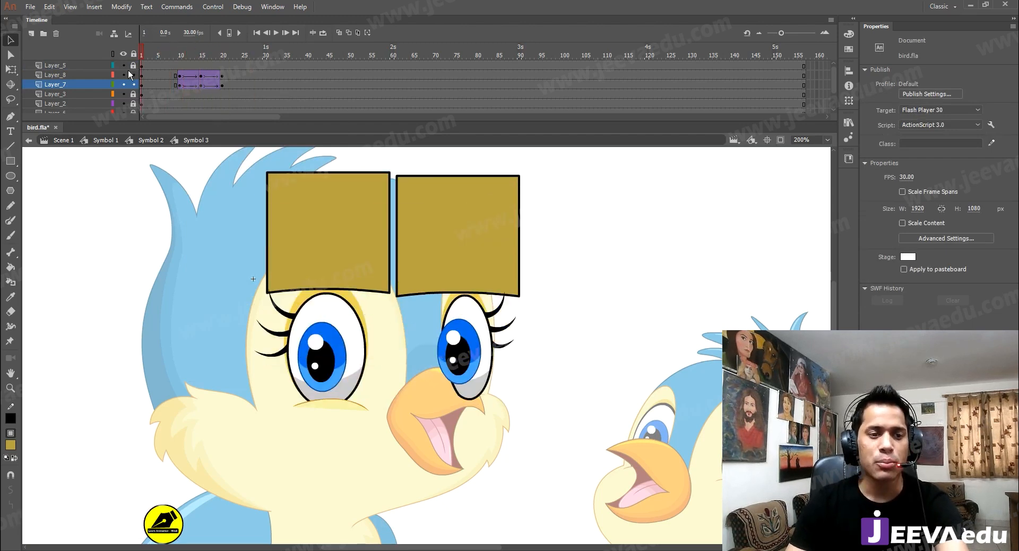
Hide every layer except Layer_1, unlock it, and select and copy its eye-white shapes
scroll(69, 106, "down", 3)
left_click(123, 104, "alt")
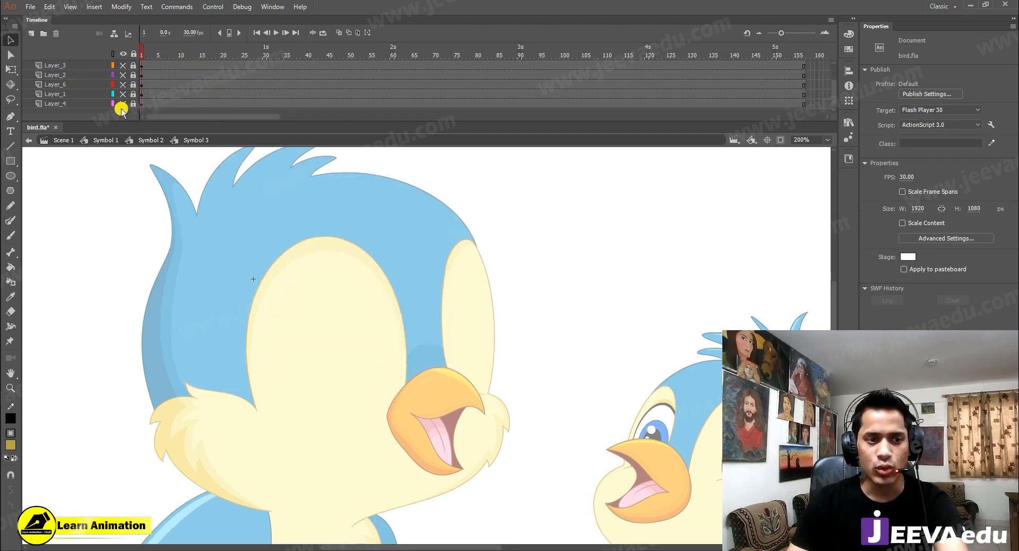
left_click(77, 106)
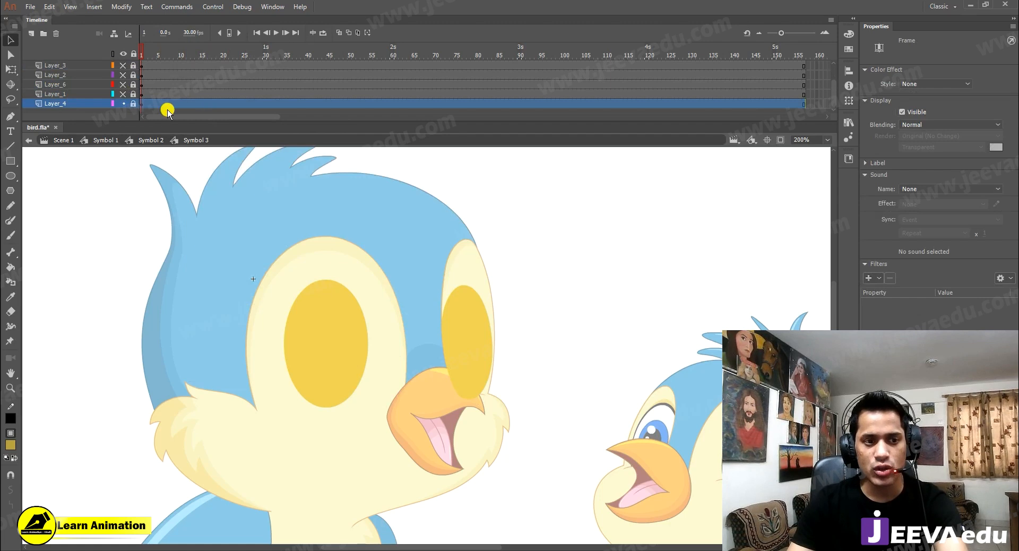
left_click(124, 103)
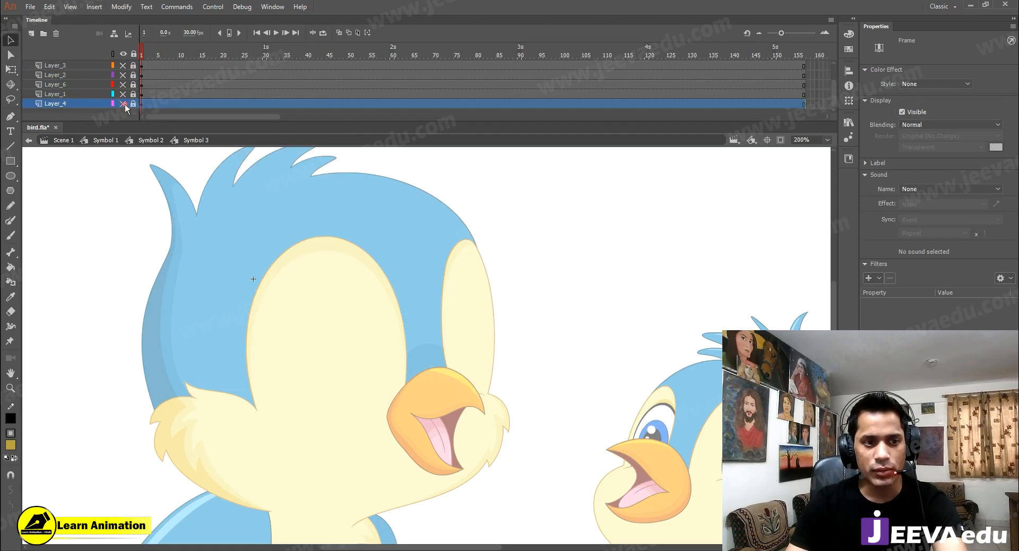
left_click(101, 95)
left_click(124, 94)
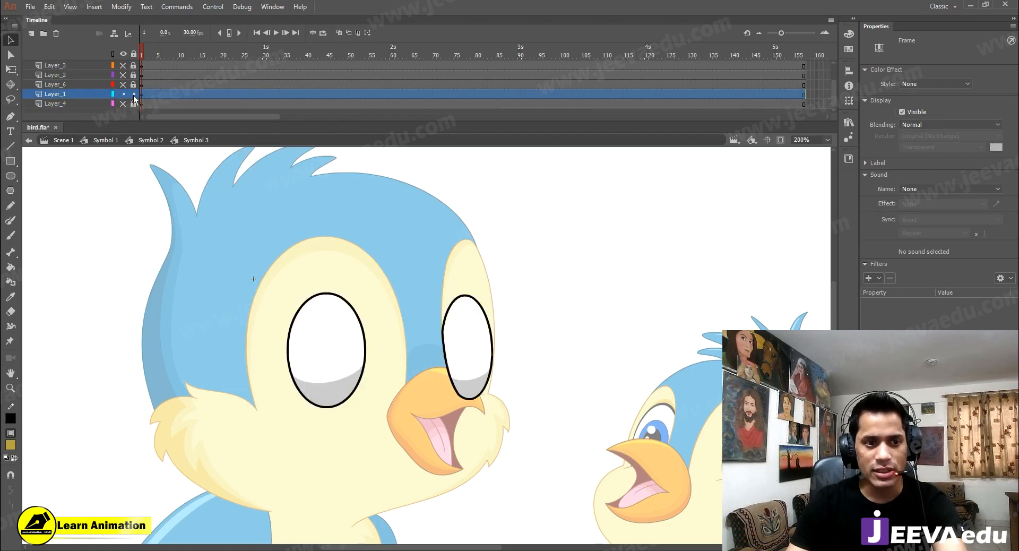
left_click(77, 94)
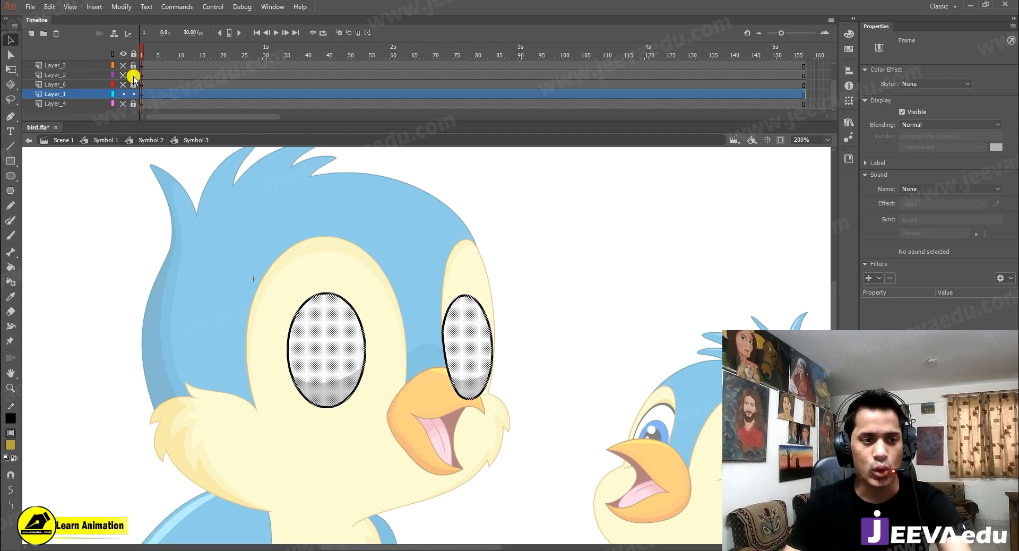
Show all layers again and paste the eye-white shapes in place on a new layer above Layer_8
scroll(106, 74, "up", 1)
left_click(77, 75)
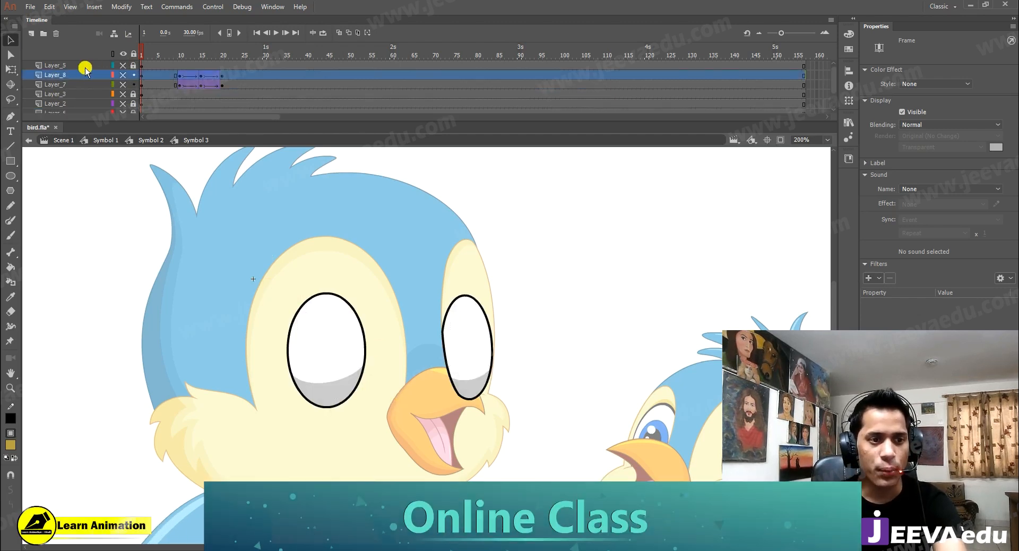
left_click(124, 85, "ctrl")
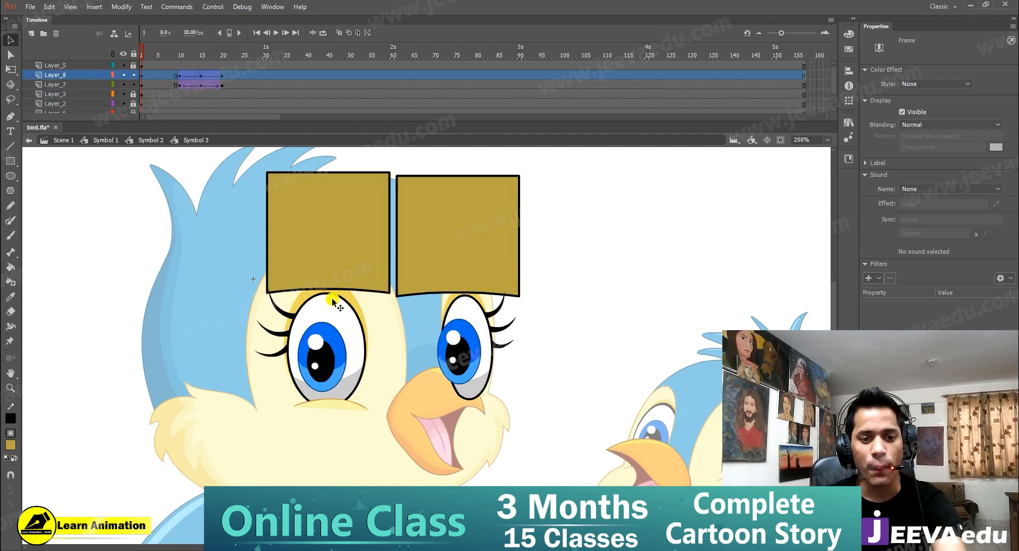
left_click_drag(158, 53, 201, 91)
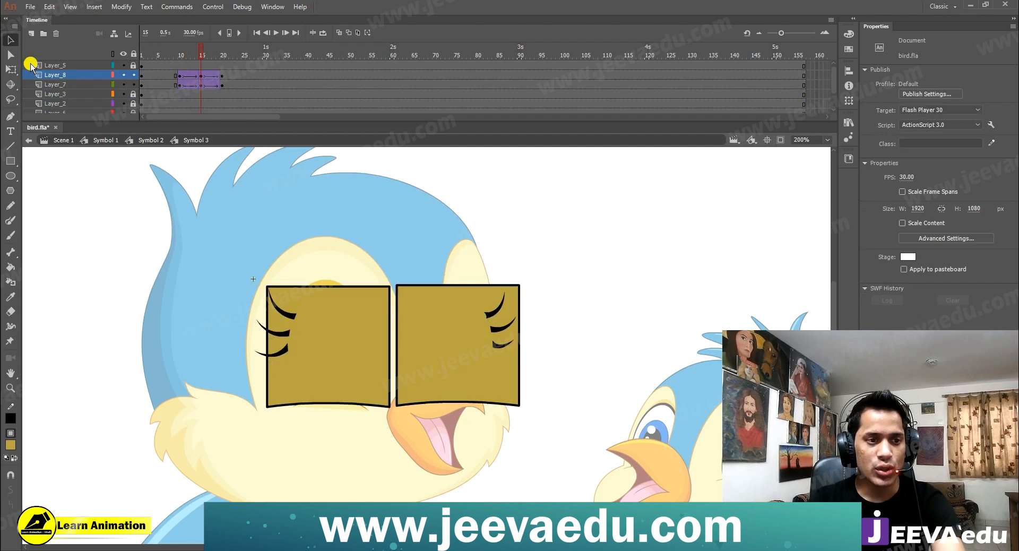
left_click(32, 33)
right_click(101, 189)
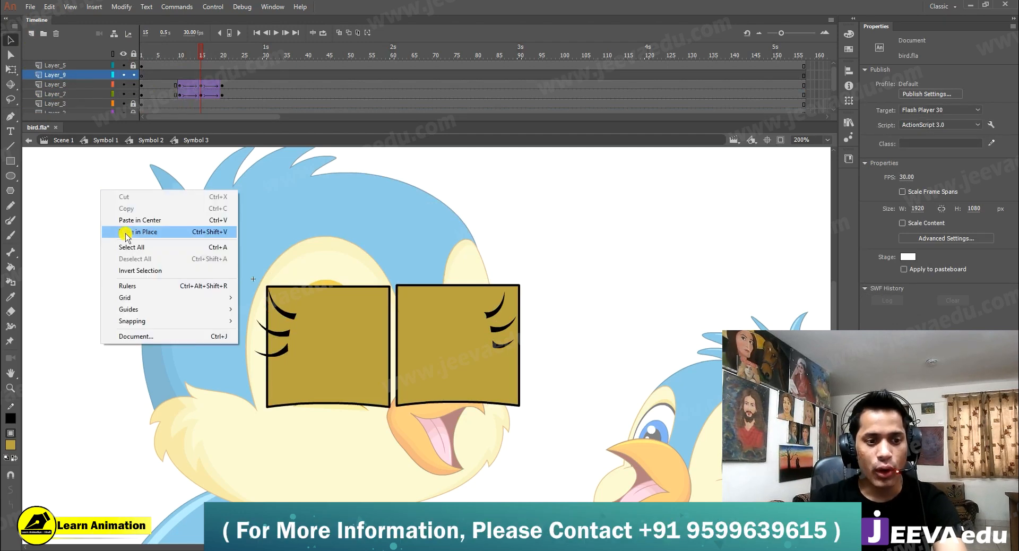
left_click(125, 232)
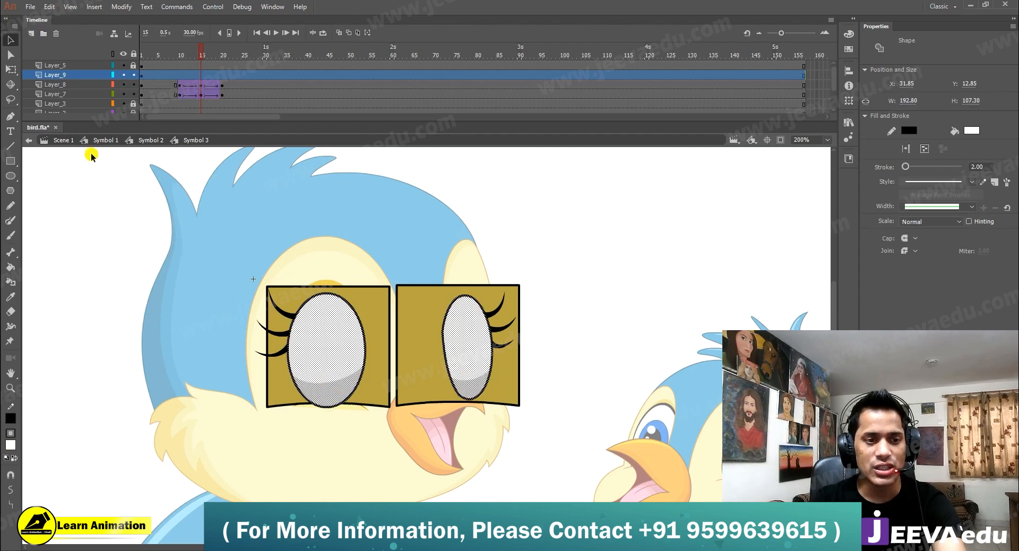
Turn Layer_9 into a mask over Layer_8, add Layer_7 to the masked layers, lock it, and scrub through the blink
right_click(89, 80)
left_click(118, 250)
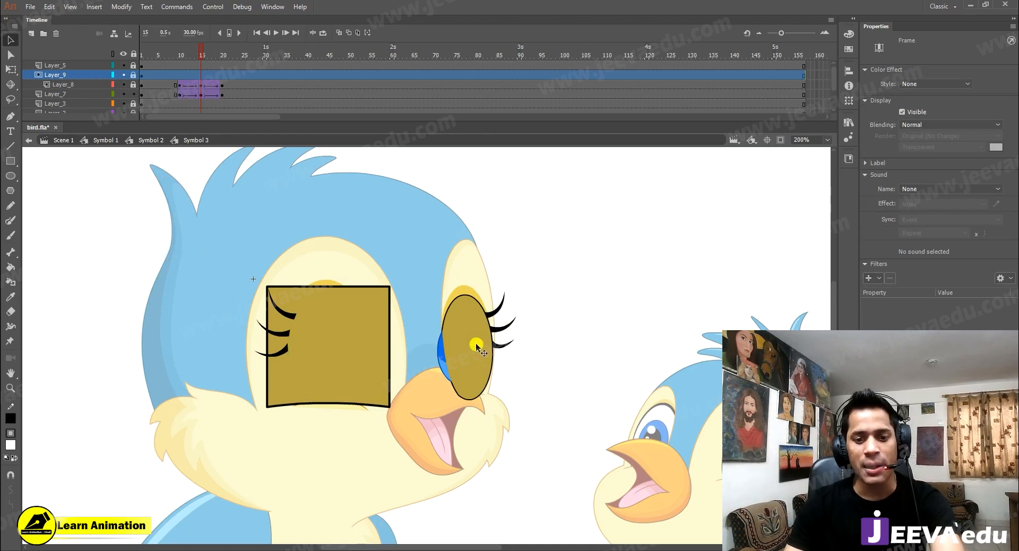
left_click(62, 93)
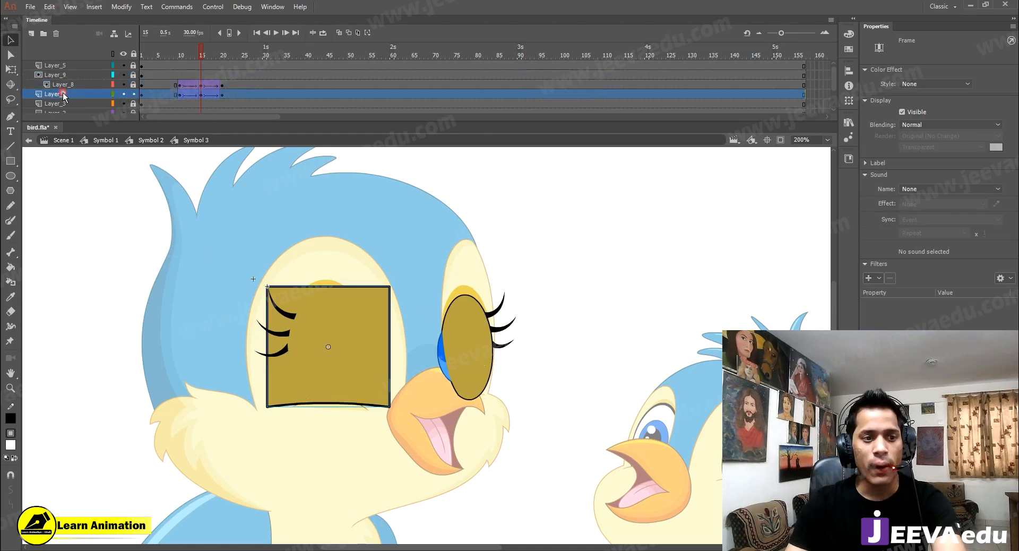
left_click_drag(59, 93, 68, 91)
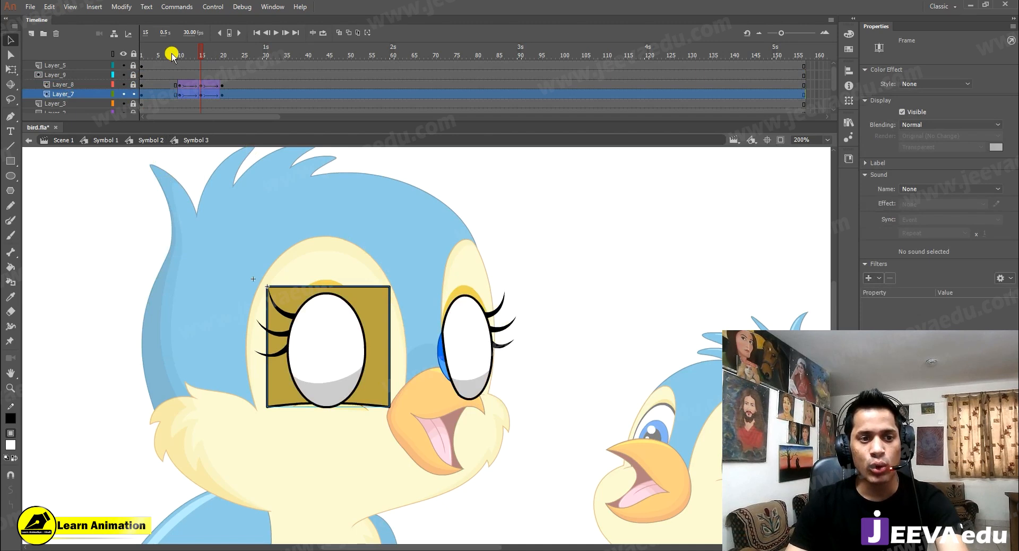
left_click(133, 94)
left_click_drag(200, 46, 252, 80)
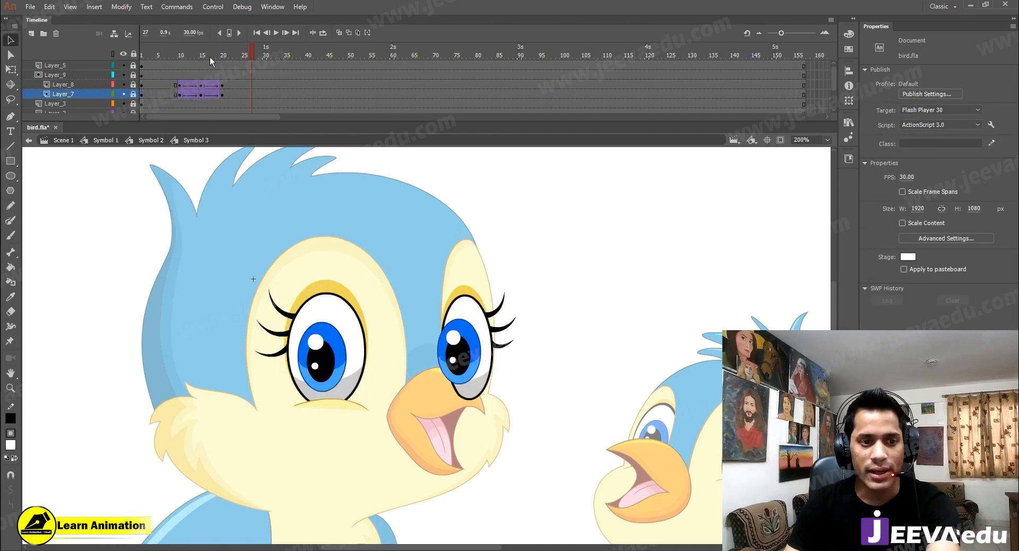
left_click_drag(135, 68, 202, 80)
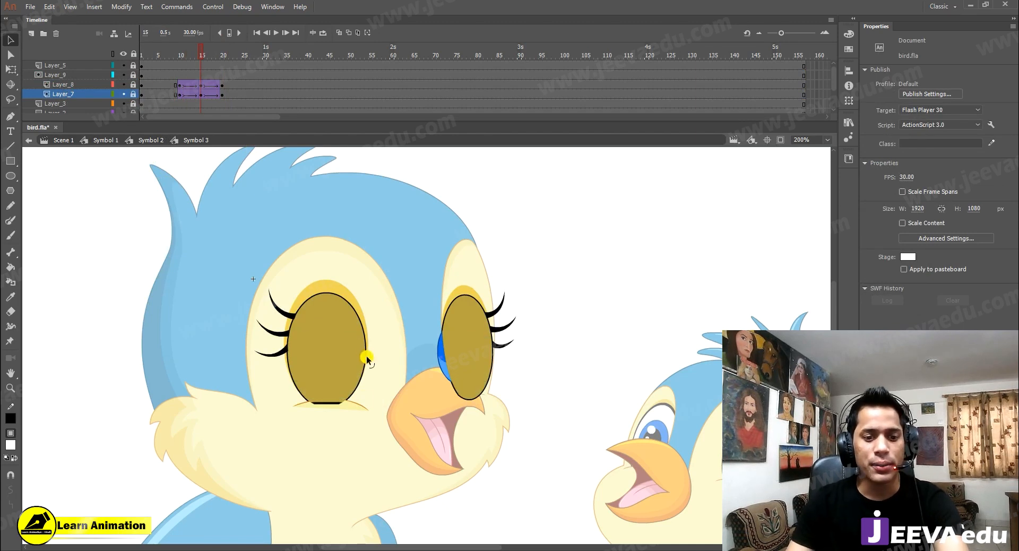
At frame 10, toggle the visibility of the layers below the eyelids to find the two that hold the irises
key("z")
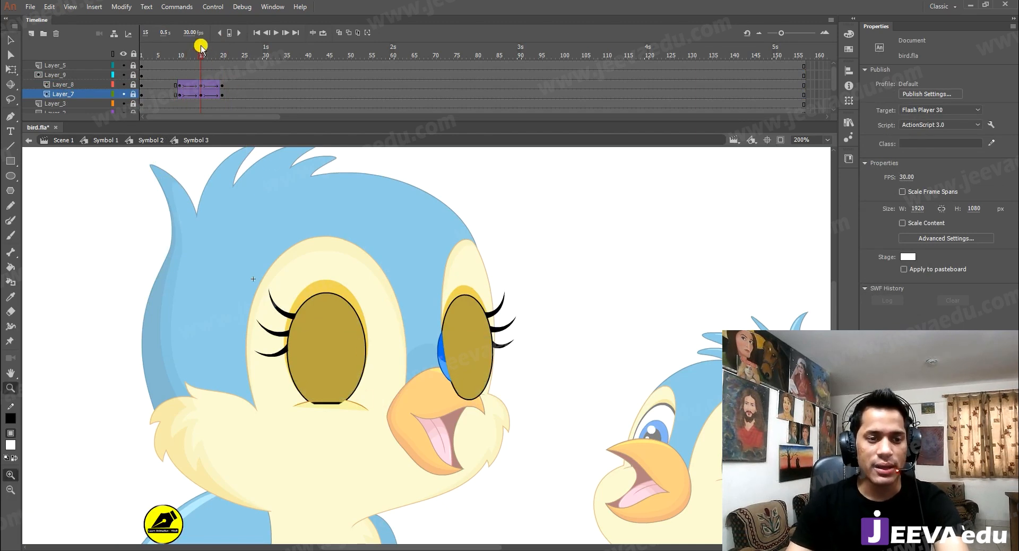
left_click_drag(203, 56, 180, 92)
scroll(179, 91, "down", 3)
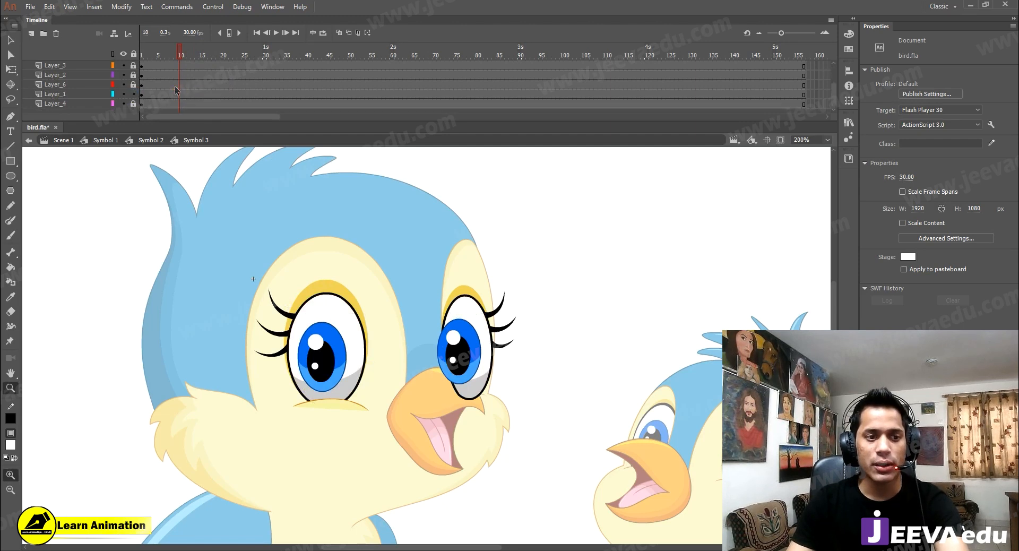
left_click(122, 85)
left_click(126, 95)
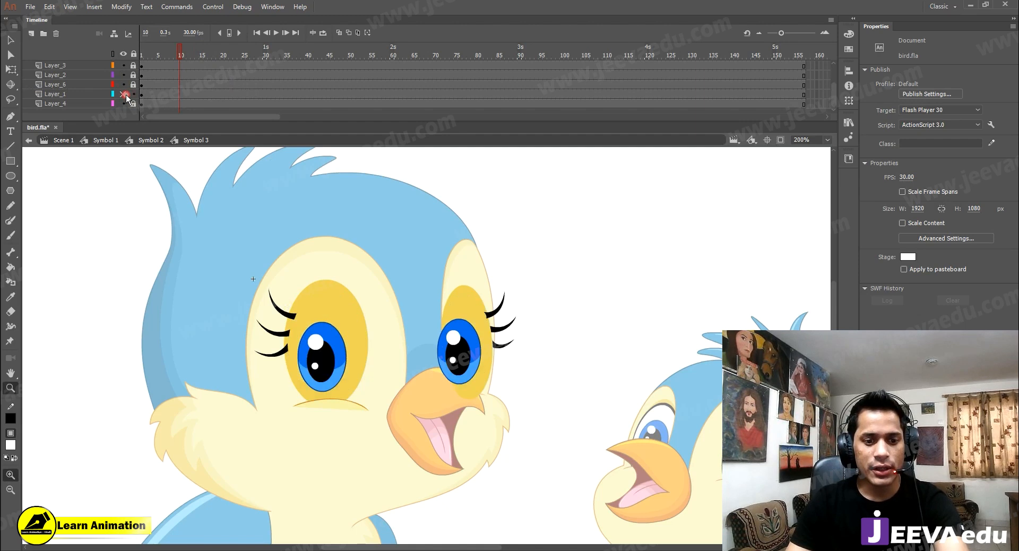
left_click(126, 95)
scroll(126, 91, "up", 2)
left_click(125, 86)
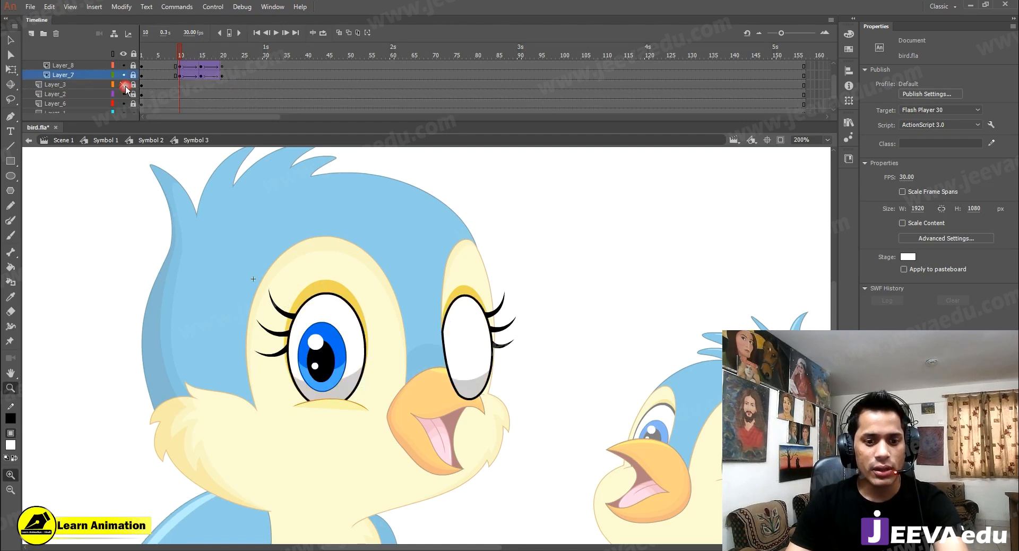
left_click(123, 84)
left_click(124, 93)
left_click(123, 93)
Unlock Layer_3 and Layer_2 and insert keyframes for both irises at frames 10, 15 and 20
left_click(134, 85)
left_click_drag(182, 92, 220, 92)
key("F6")
key("F6")
key("F6")
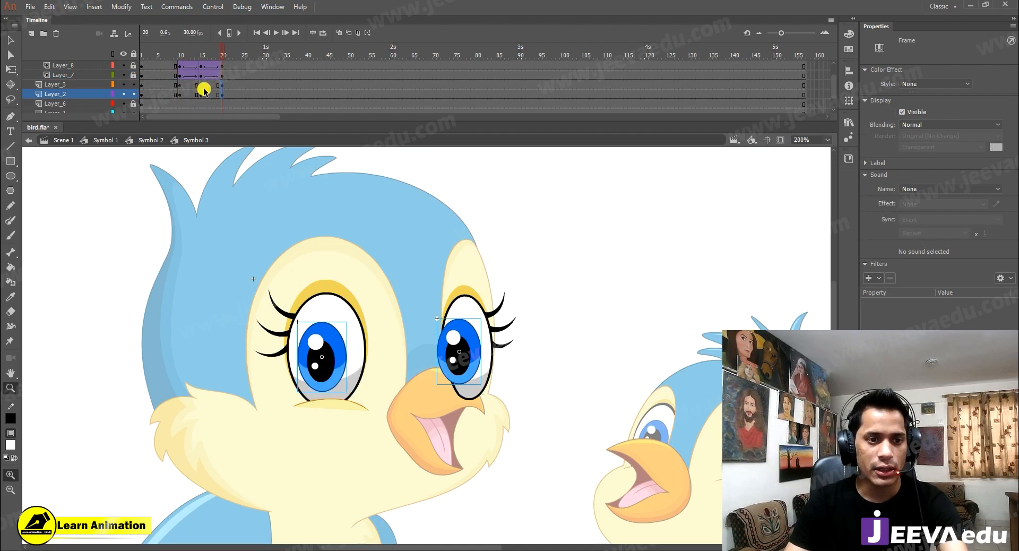
Create classic tweens on Layer_3 and Layer_2 between the keyframes at frames 10, 15 and 20
left_click_drag(191, 87, 210, 95)
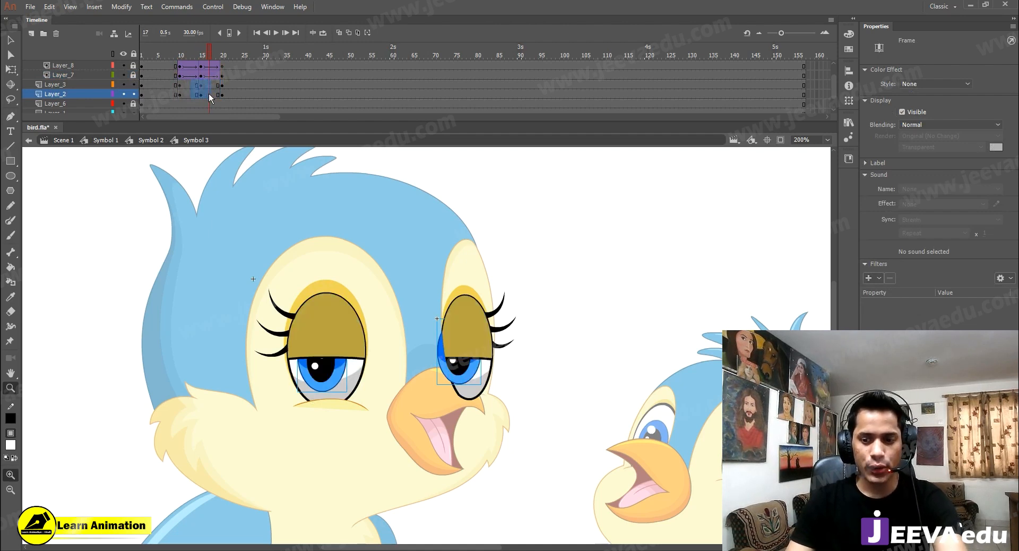
right_click(208, 94)
left_click(244, 124)
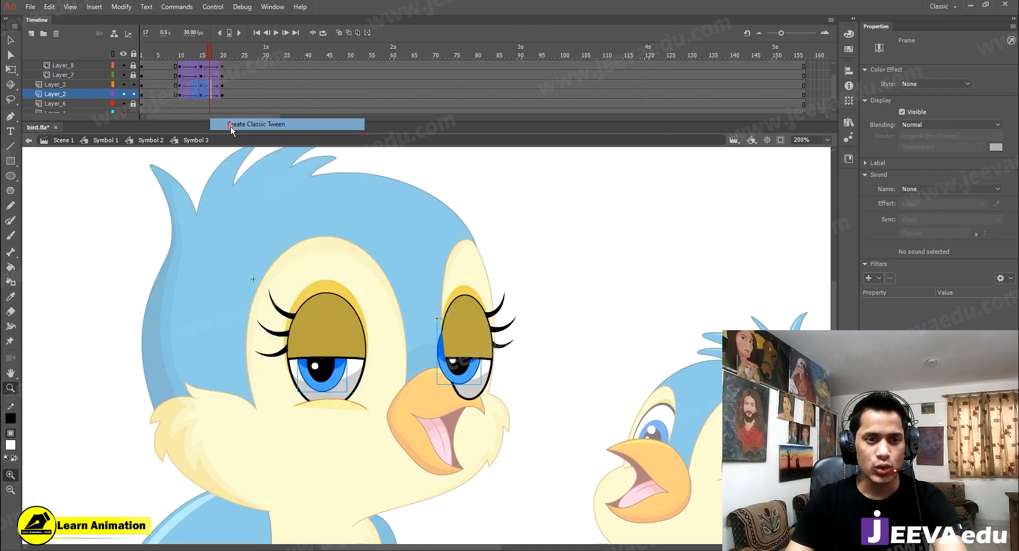
At frame 15, nudge both irises down toward the bottom of the closed eyes, and play back the blink
left_click(203, 51)
left_click(202, 94)
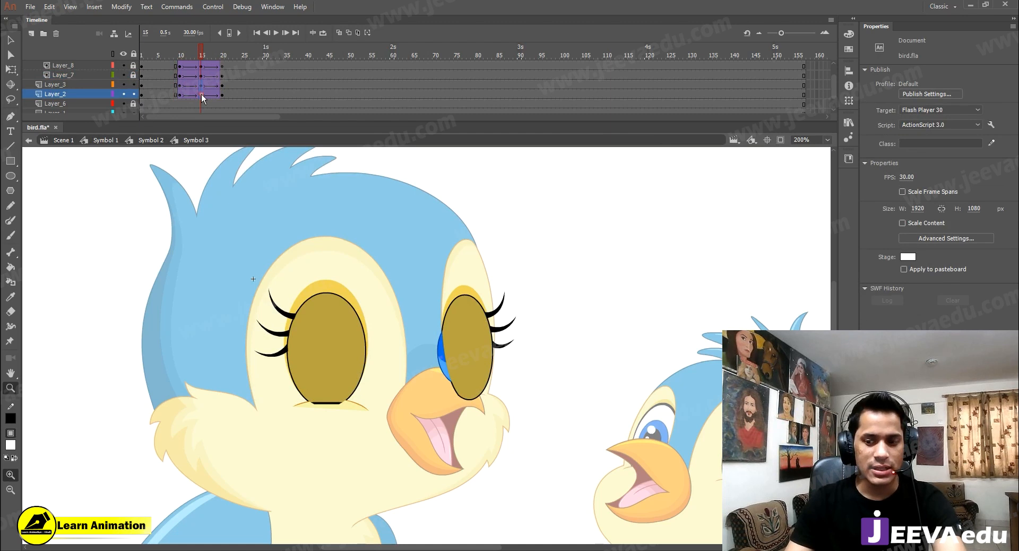
left_click(201, 94)
key("Down")
key("Down")
key("Down")
key("Down")
key("Down")
key("Up")
key("Up")
key("Up")
key("Up")
key("Up")
key("Up")
key("Up")
key("Up")
left_click(205, 55)
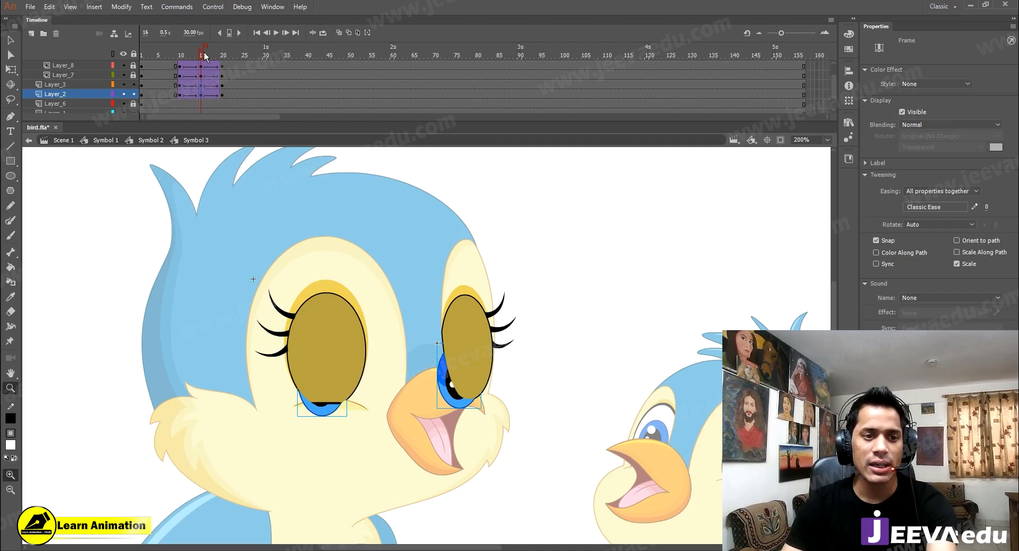
key("Return")
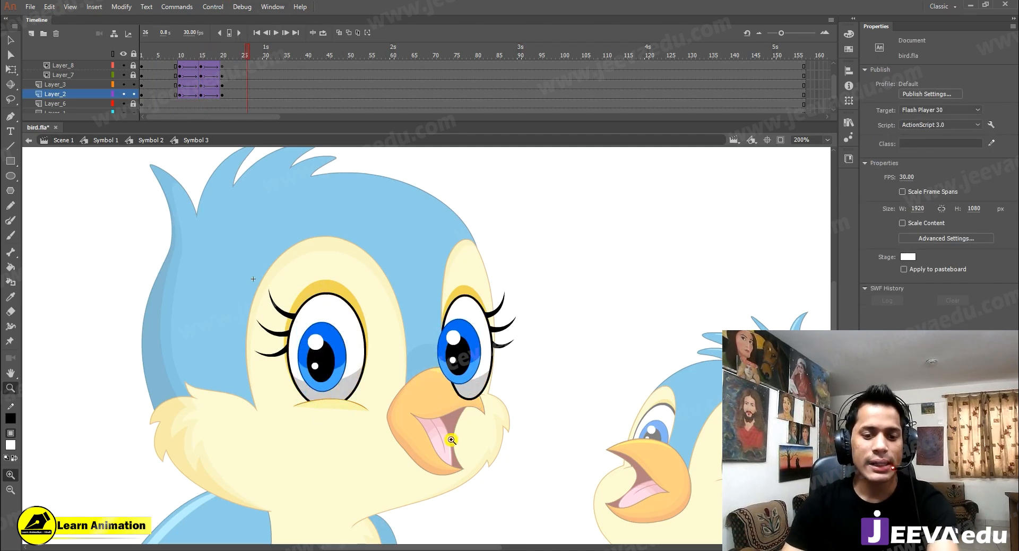
Move the iris layers Layer_3 and Layer_2 together into the Layer_9 mask group below Layer_7
left_click(441, 365)
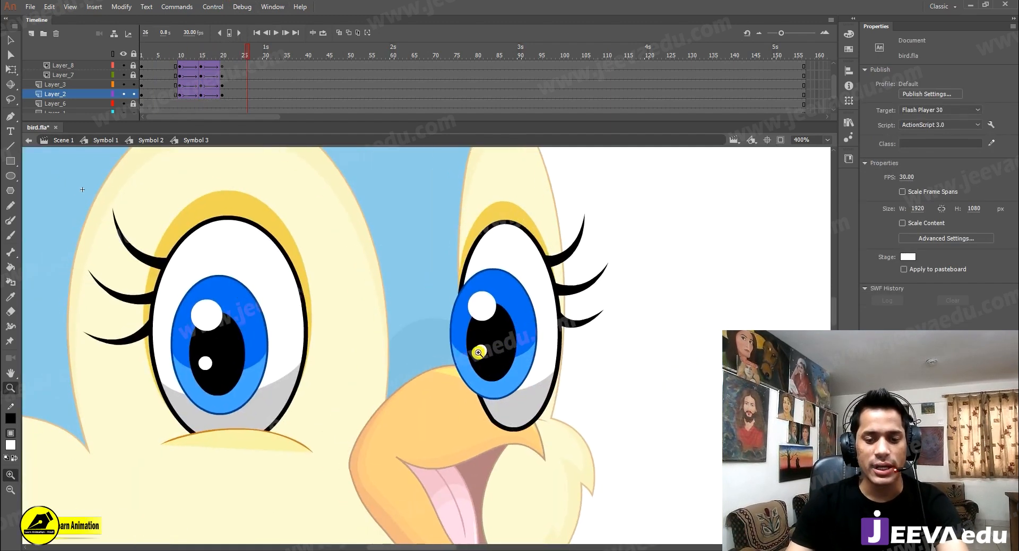
left_click(66, 85, "shift")
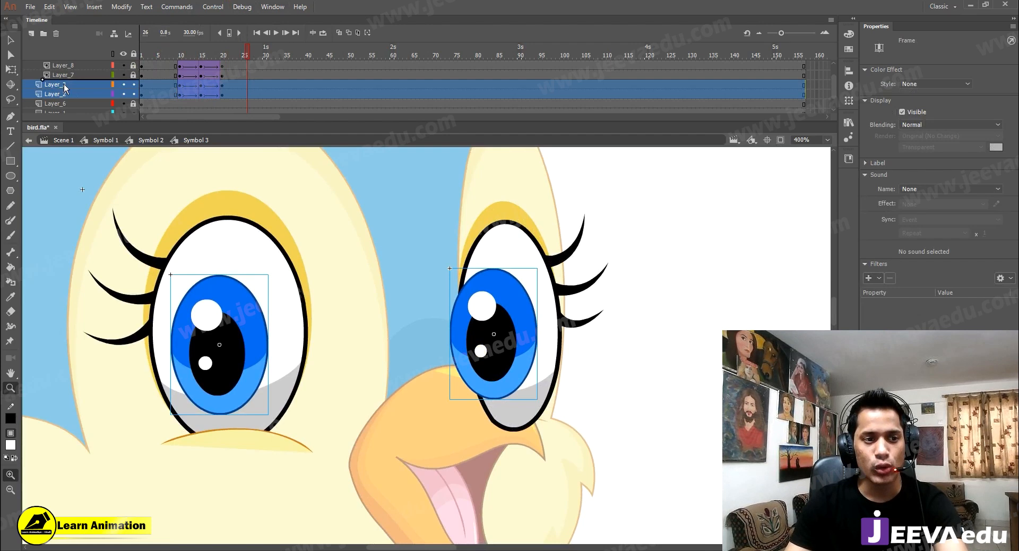
left_click_drag(80, 78, 81, 78)
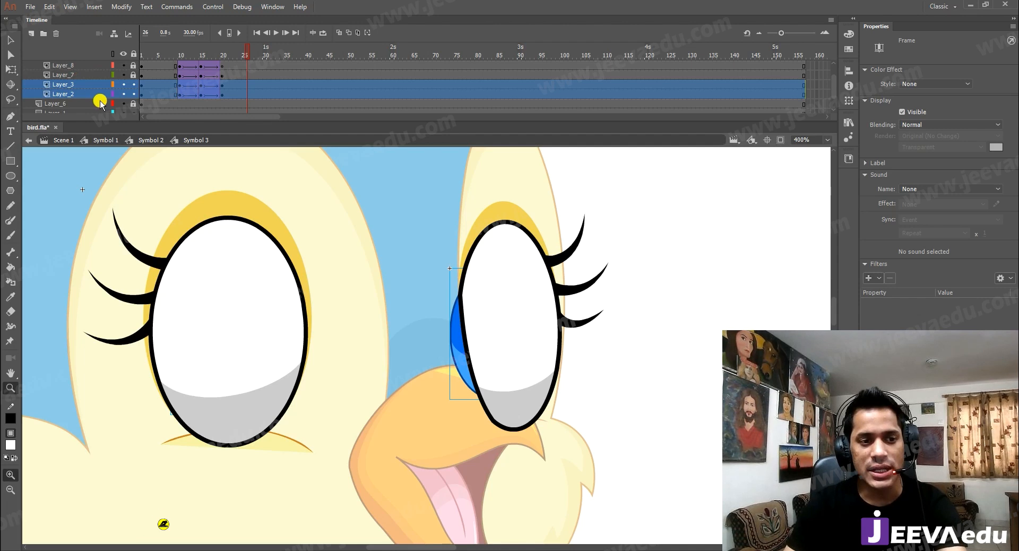
Lock Layer_3 and Layer_2 so the eye mask applies to the irises, and play back the blink
left_click(133, 85)
left_click(133, 94)
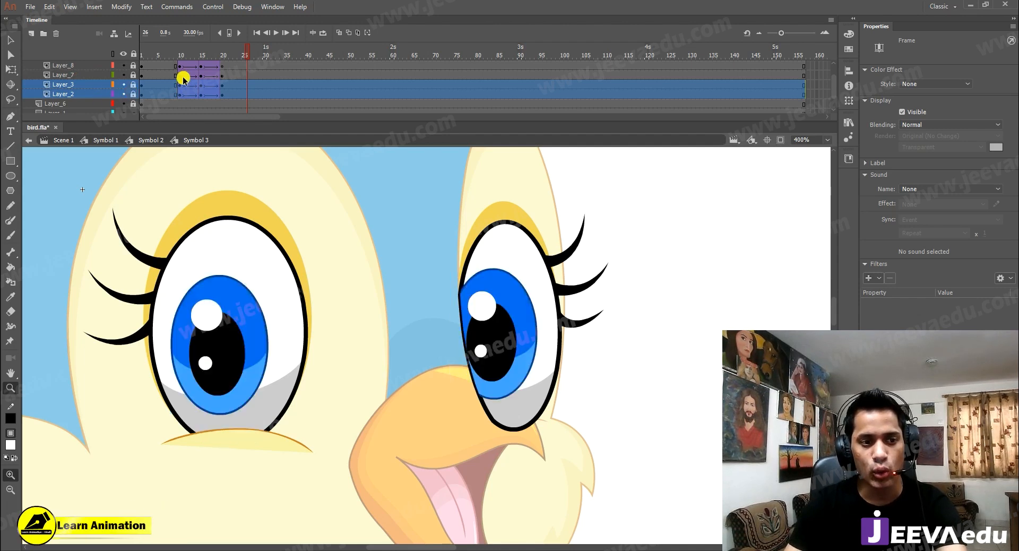
scroll(183, 78, "up", 2)
left_click_drag(196, 57, 166, 56)
key("Return")
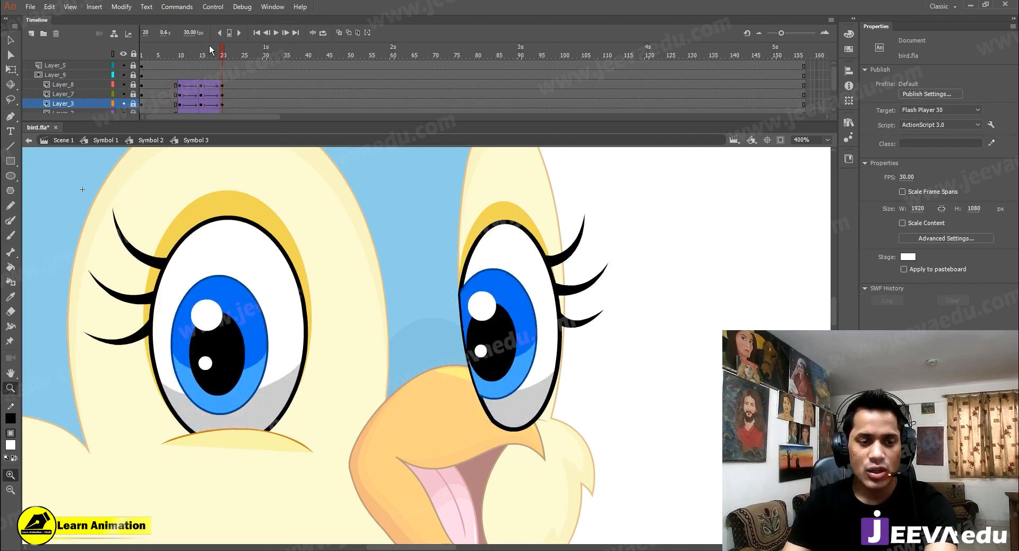
key("Return")
left_click_drag(222, 57, 165, 70)
key("Return")
Examine the closed eyes at frame 15 for how well the lids cover the masked irises
left_click(201, 103)
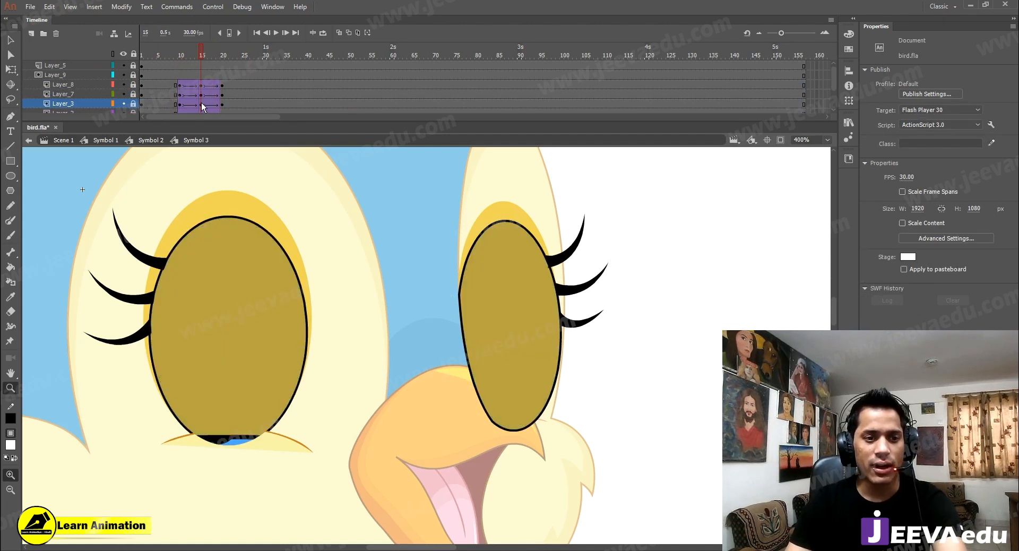
left_click(406, 333, "alt")
scroll(406, 333, "down", 2)
key("v")
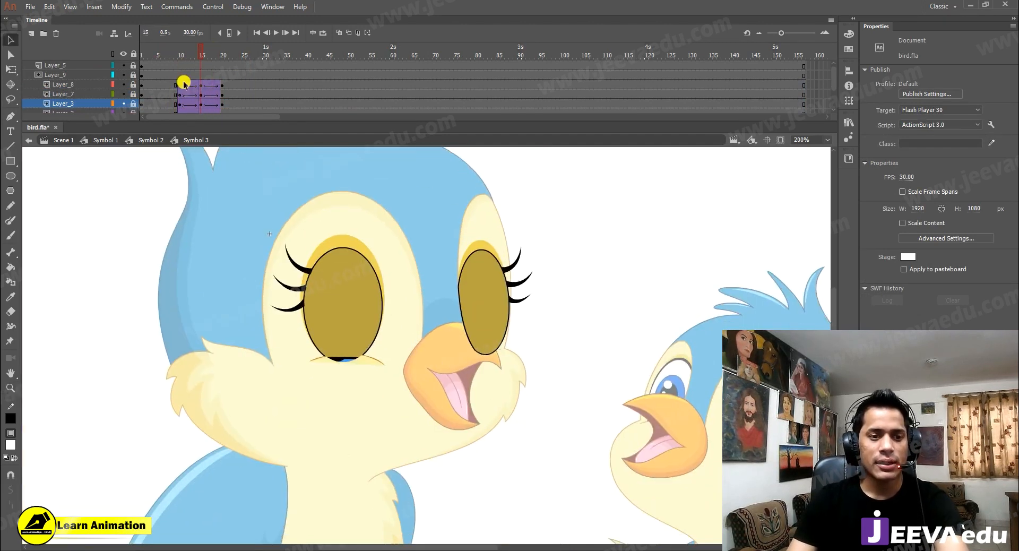
mouse_move(193, 52)
left_mouse_down()
mouse_move(171, 58)
mouse_move(353, 73)
mouse_move(262, 57)
mouse_move(201, 69)
left_mouse_up()
key("ctrl+space")
left_click(401, 337)
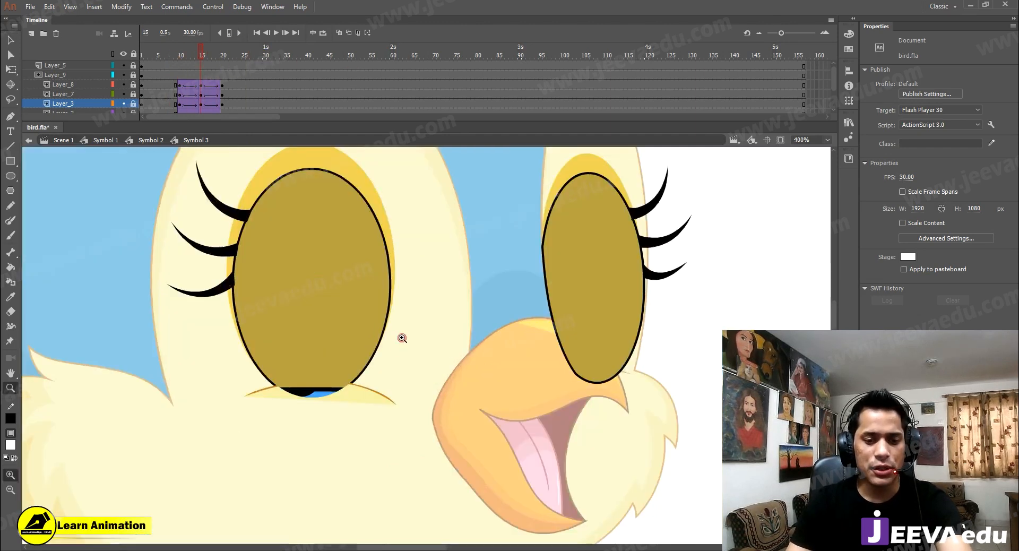
left_click_drag(402, 339, 425, 329)
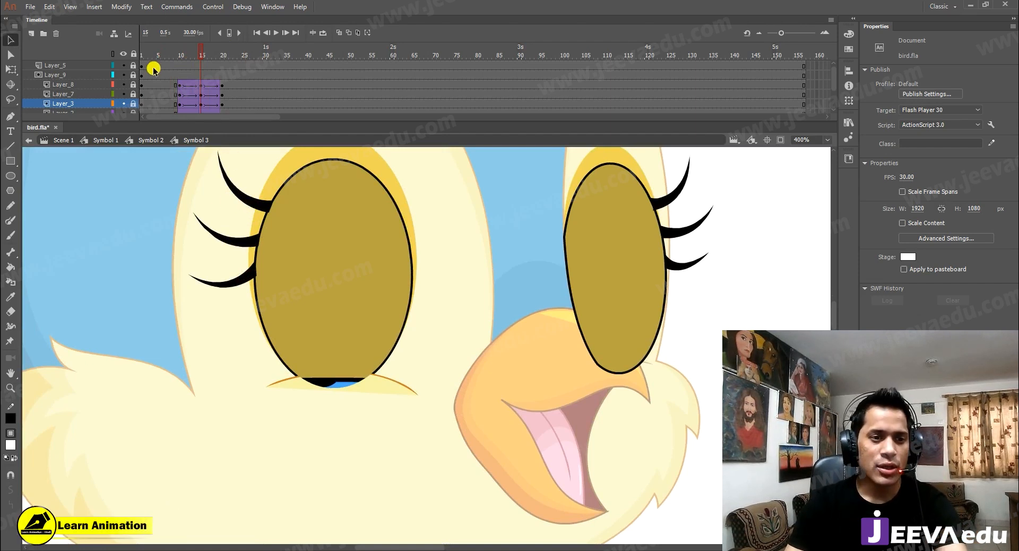
Unlock the eyelash layer Layer_5 and insert keyframes on it at frames 10 and 11
left_click(124, 65)
left_click(124, 65)
left_click_drag(433, 254, 419, 318)
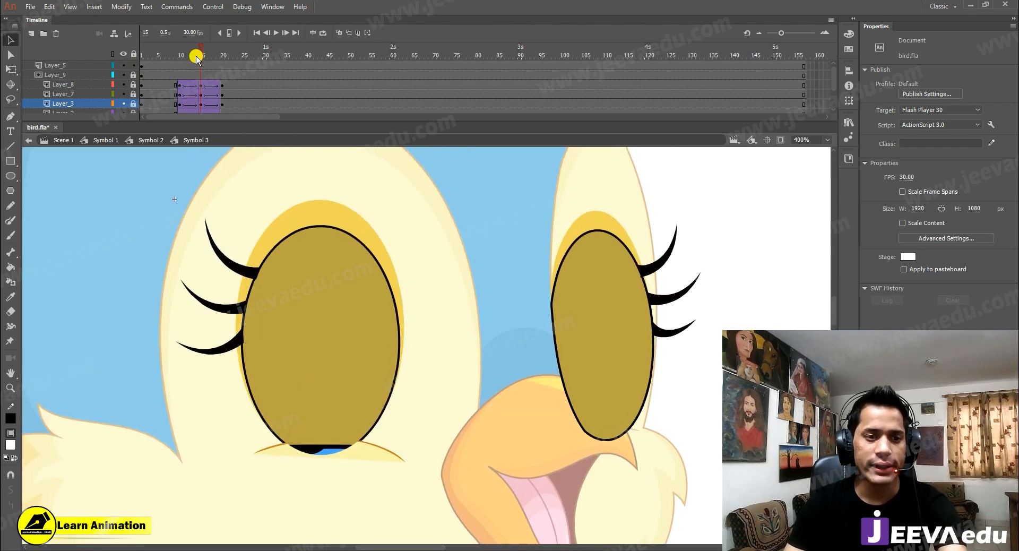
left_click(179, 65)
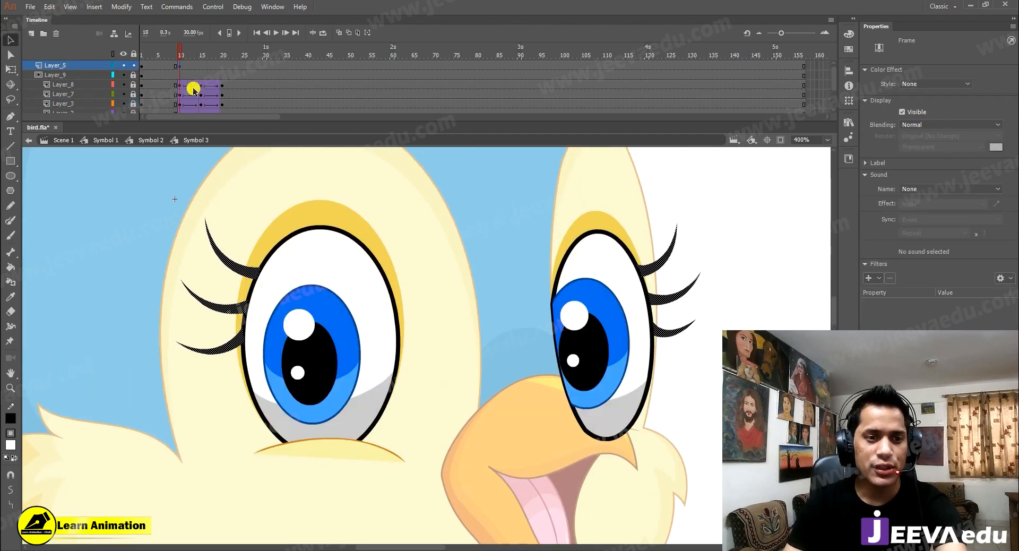
left_click(183, 65)
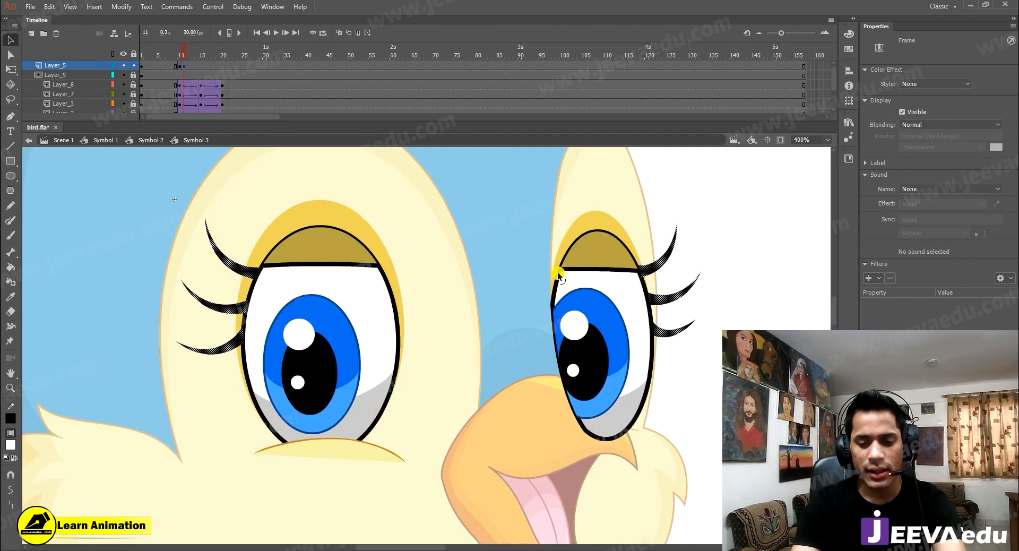
Nudge all the eyelashes at frame 11 up to Y 8.05
key("z")
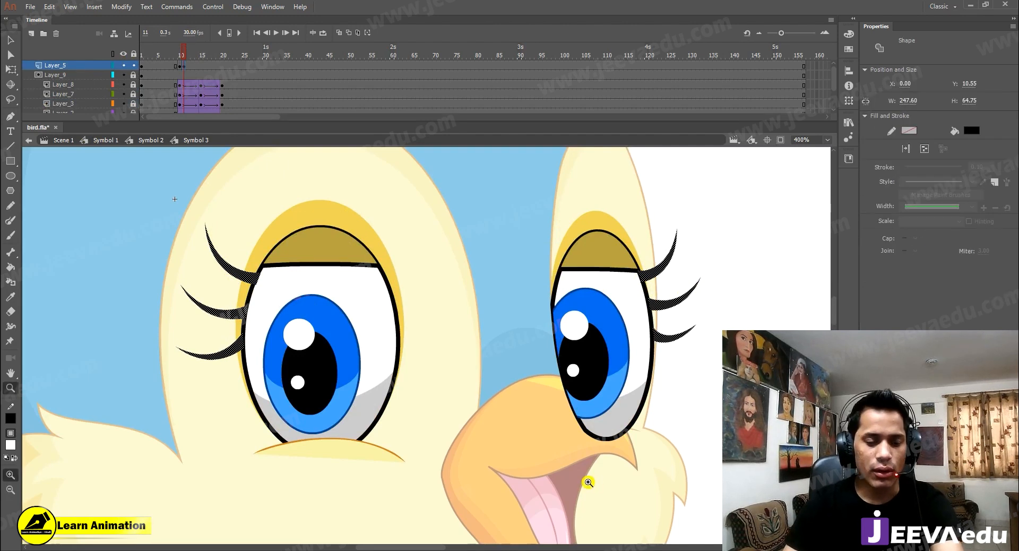
left_click(248, 301)
key("v")
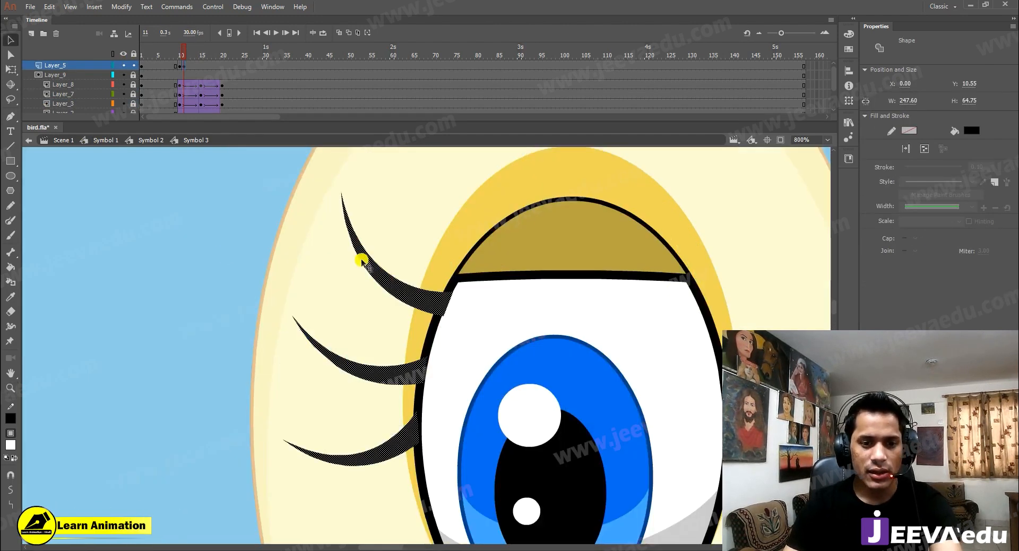
key("shift+Up")
key("shift+Up")
key("z")
left_click(500, 401, "alt")
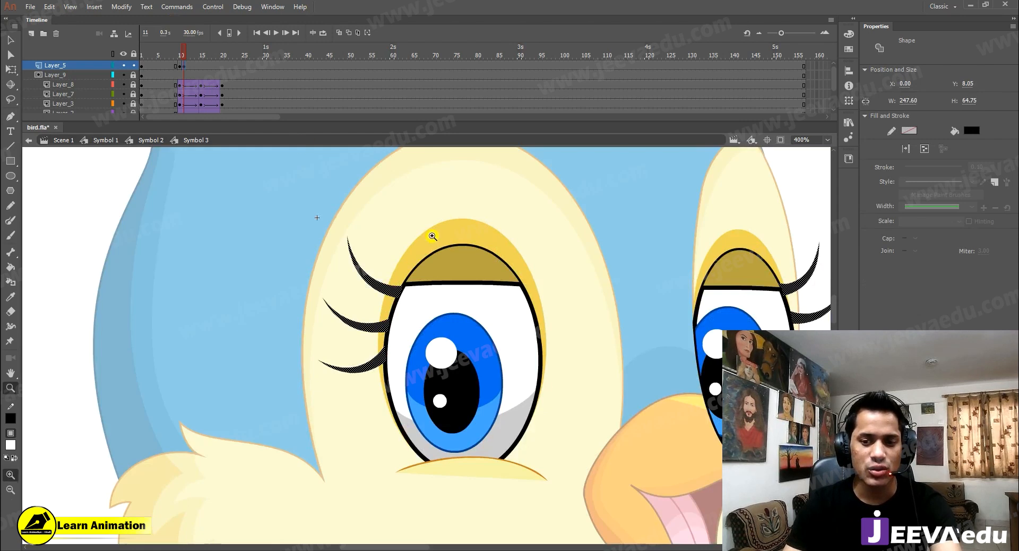
left_click_drag(501, 376, 398, 359)
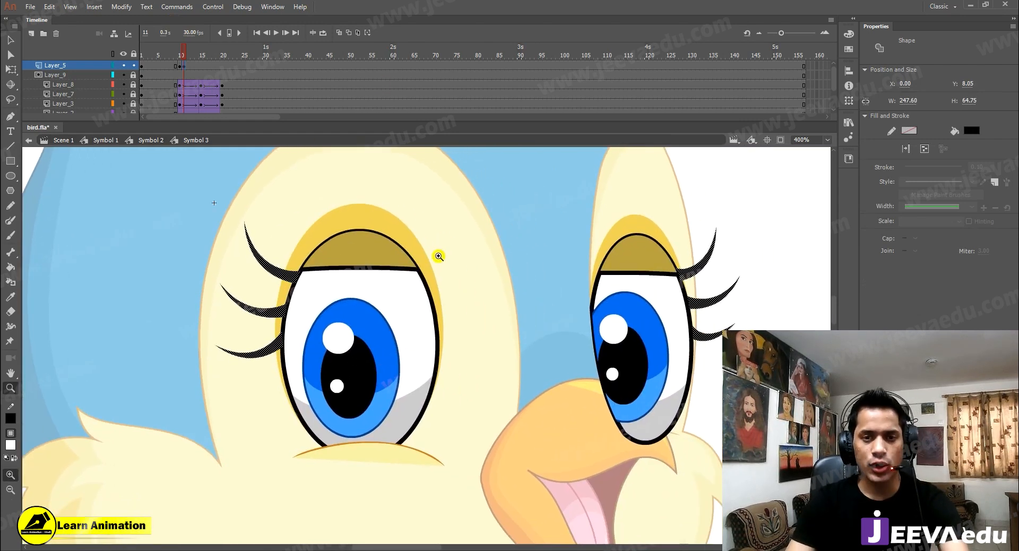
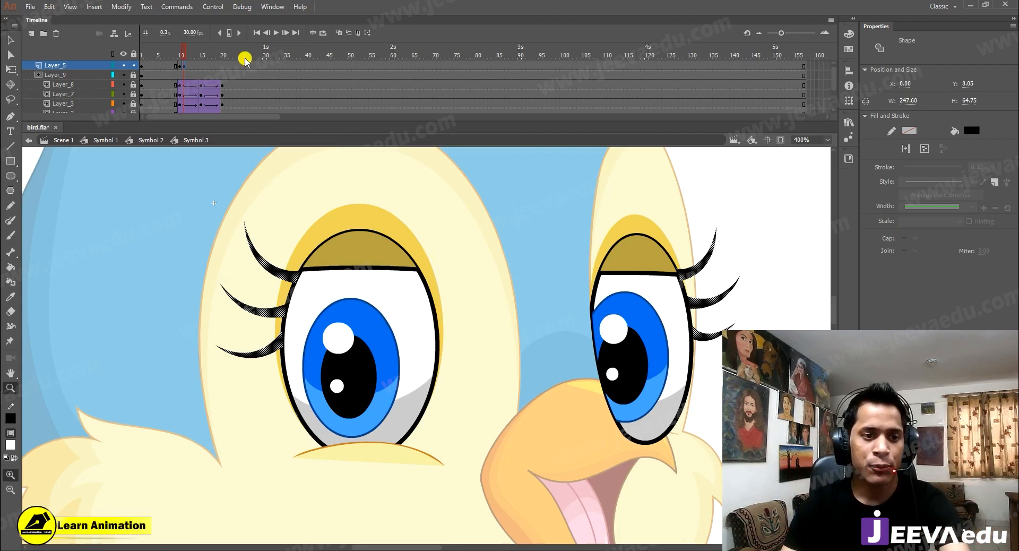
Insert a keyframe on Layer_5 at frame 12 and move the left eye's middle and upper lashes down to the lid edge
key("F6")
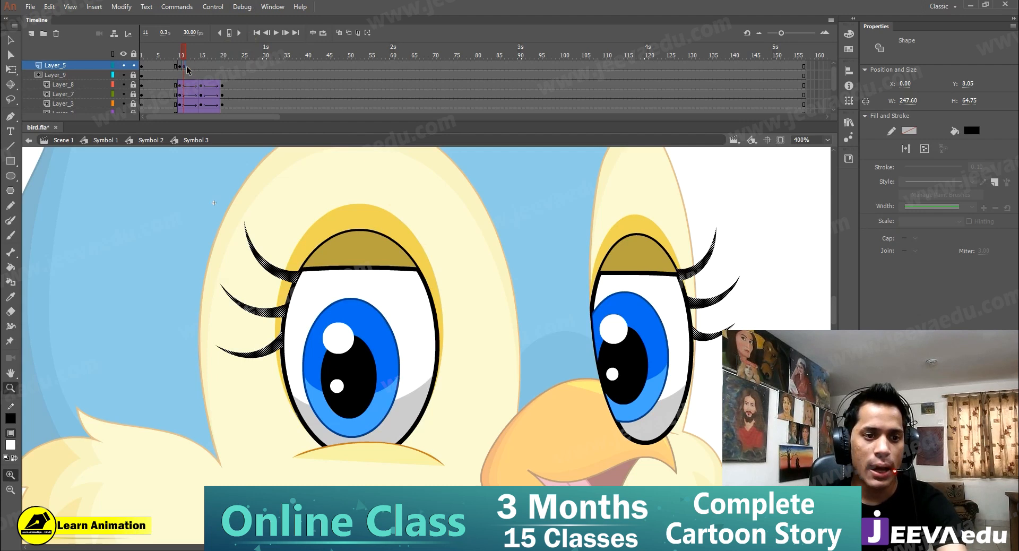
key("v")
key("z")
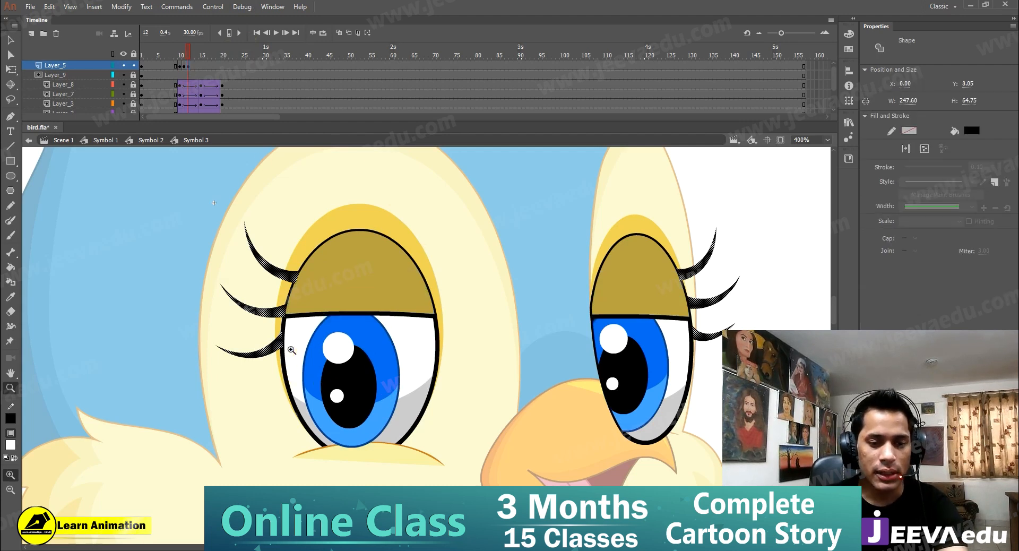
left_click(290, 348)
key("v")
left_click_drag(308, 296, 215, 377)
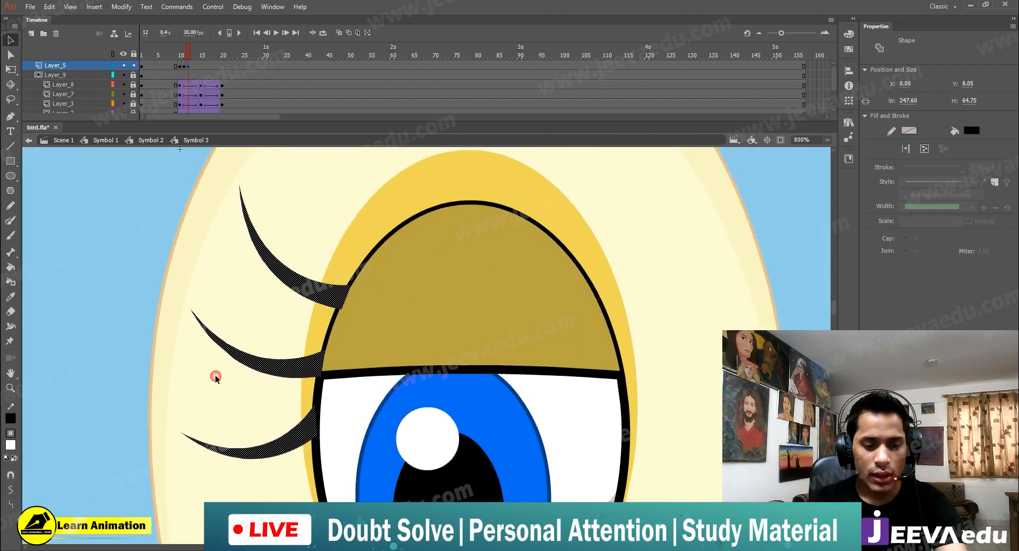
left_click(248, 323)
left_click(304, 294)
left_click(307, 375)
left_click_drag(307, 375, 302, 405)
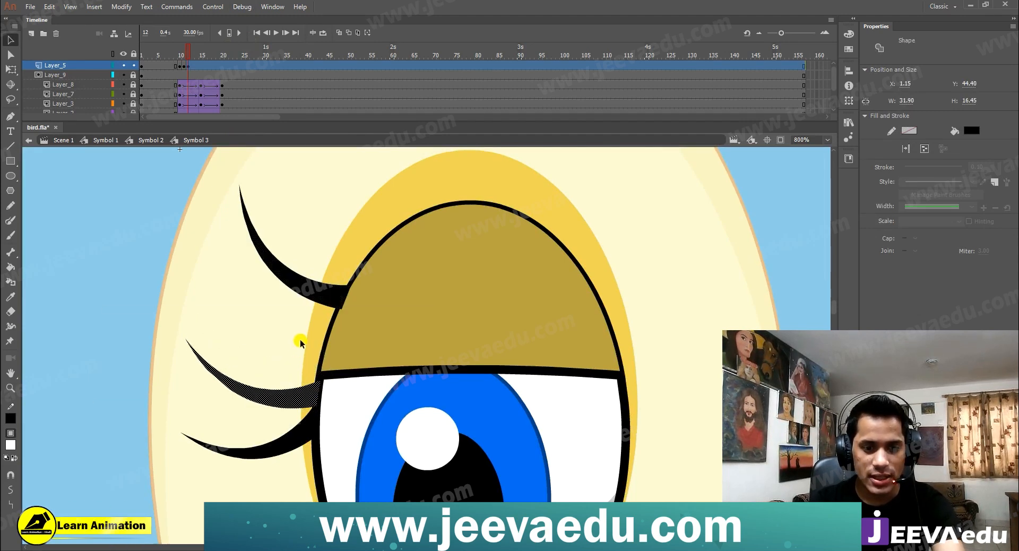
left_click_drag(325, 300, 302, 390)
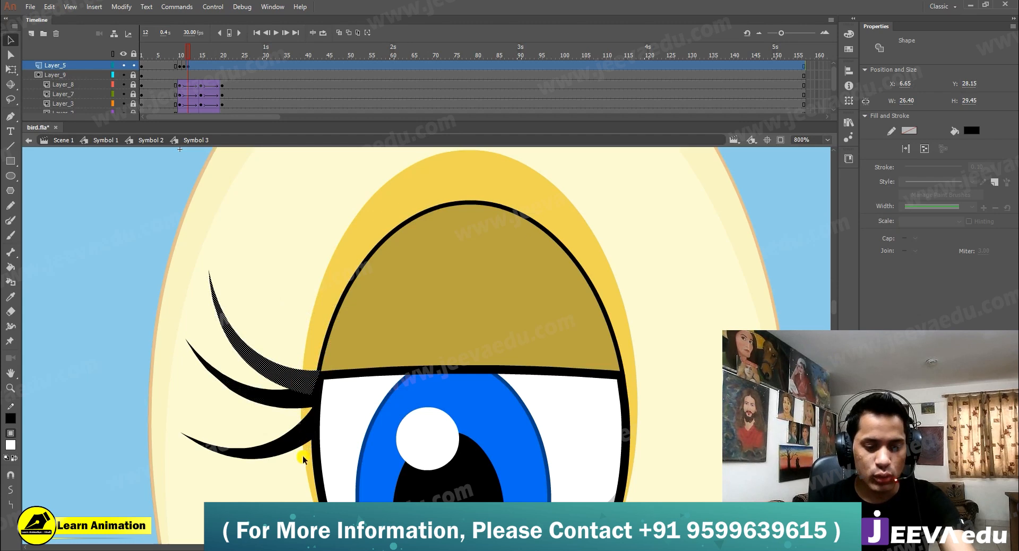
Group each of the left eye's three lashes separately at frame 12
key("ctrl+g")
left_click(288, 403)
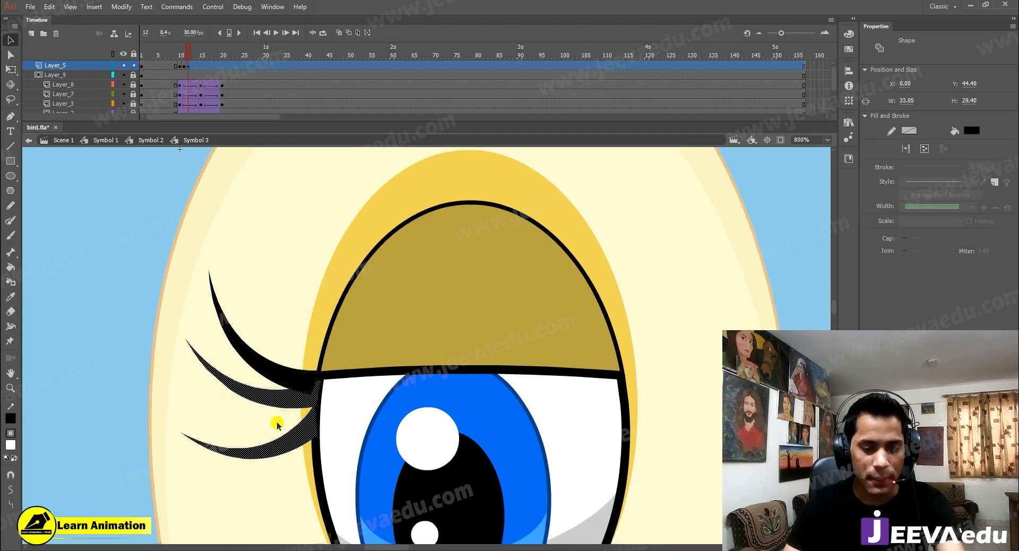
left_click(276, 418)
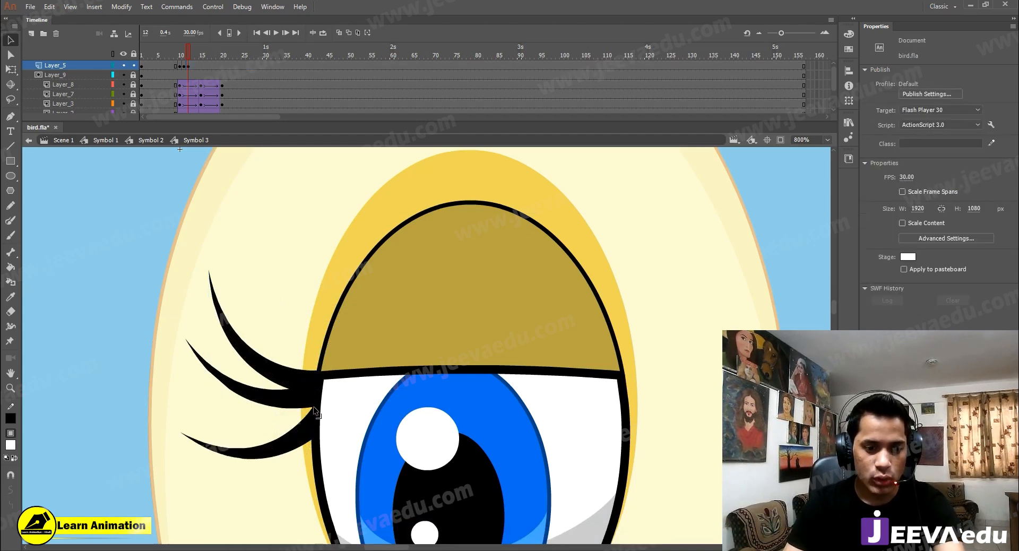
left_click(300, 409)
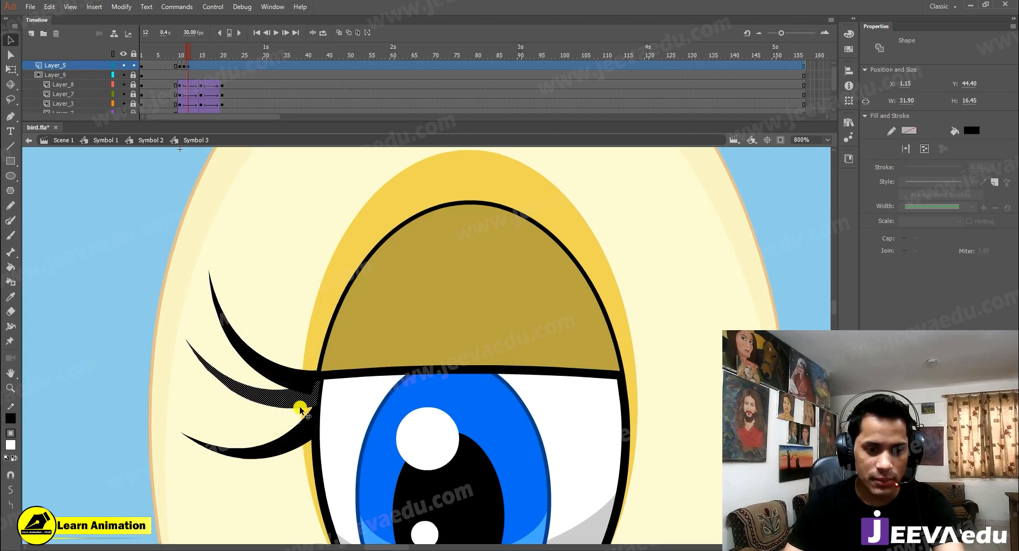
key("ctrl+g")
left_click(296, 439)
key("ctrl+g")
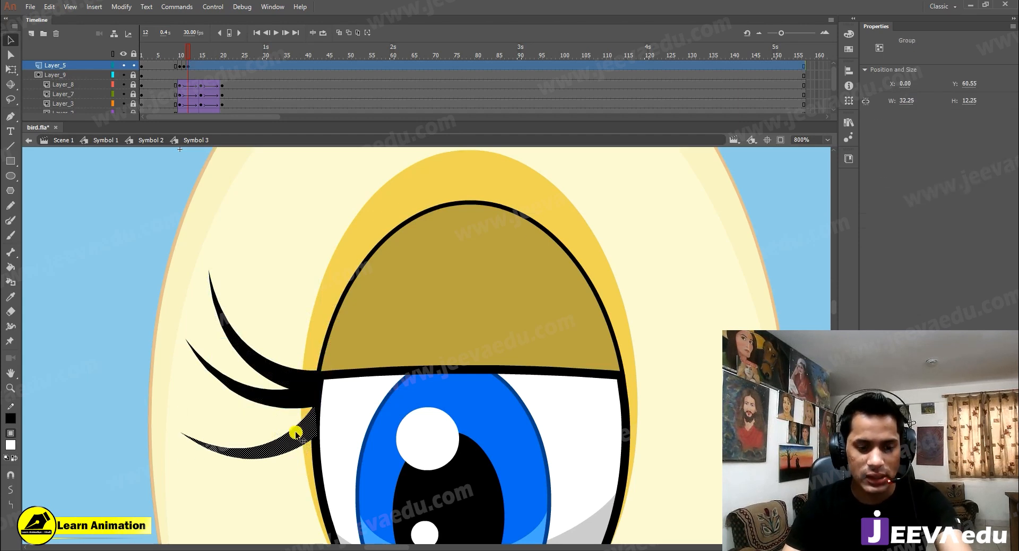
Set the left eye's upper lash pivot at its root and rotate the lash downward
left_click(288, 381)
key("q")
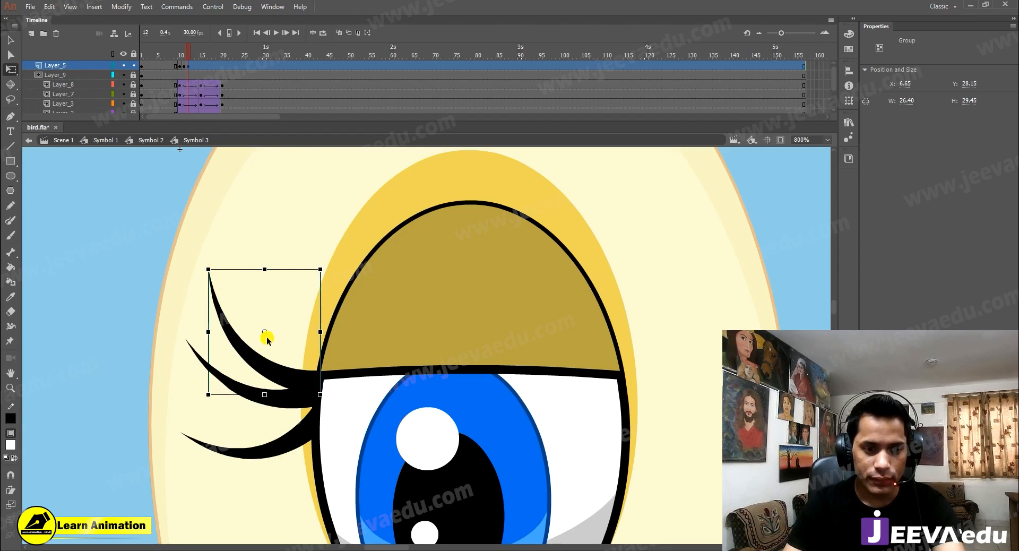
left_click_drag(267, 333, 315, 379)
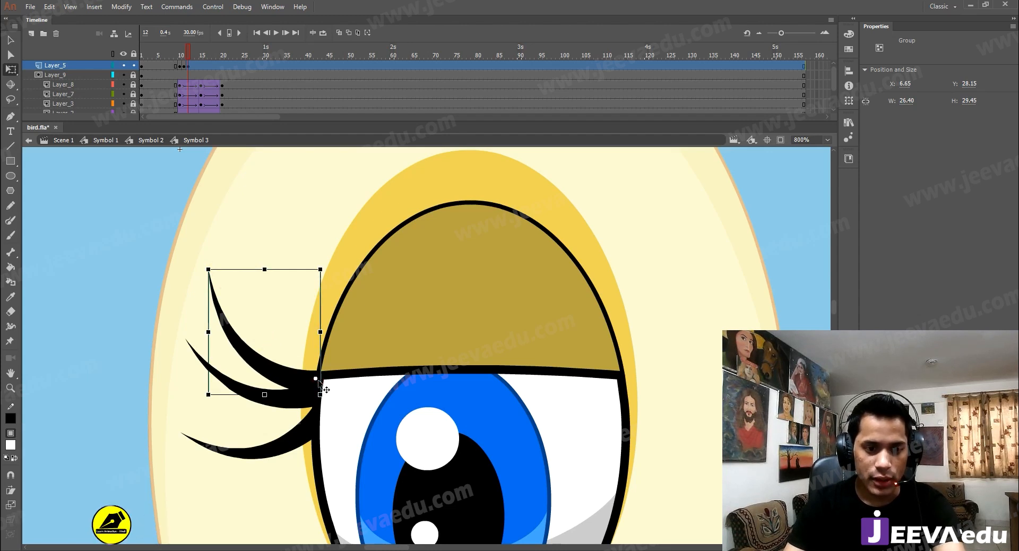
left_click_drag(211, 262, 206, 290)
Move the left eye's lower lash up toward the lid edge, rotate it about its root, and compare frames 11 and 12
left_click(285, 430)
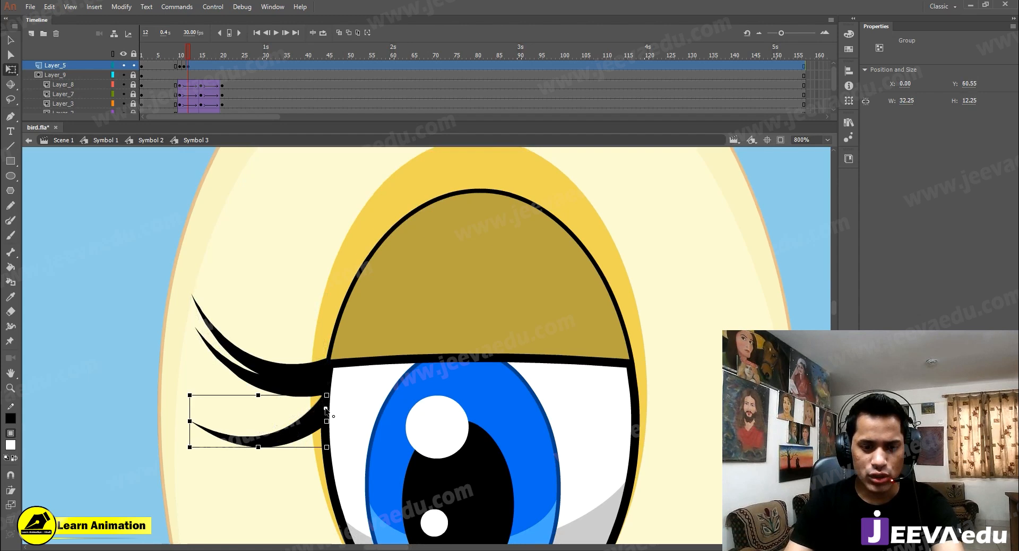
left_click_drag(307, 399, 297, 371)
left_click_drag(183, 435, 173, 400)
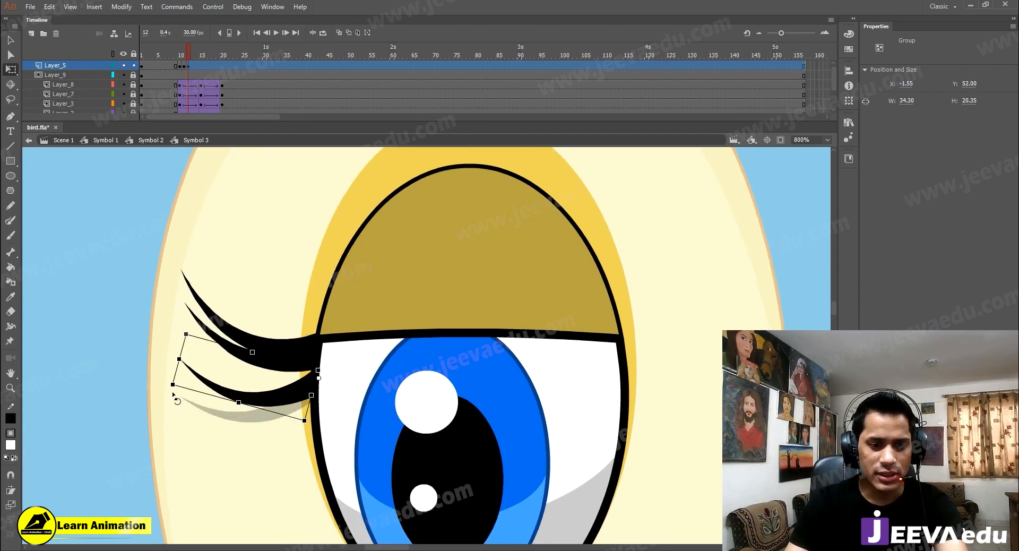
key("z")
left_click(256, 368, "alt")
left_click_drag(311, 361, 255, 374)
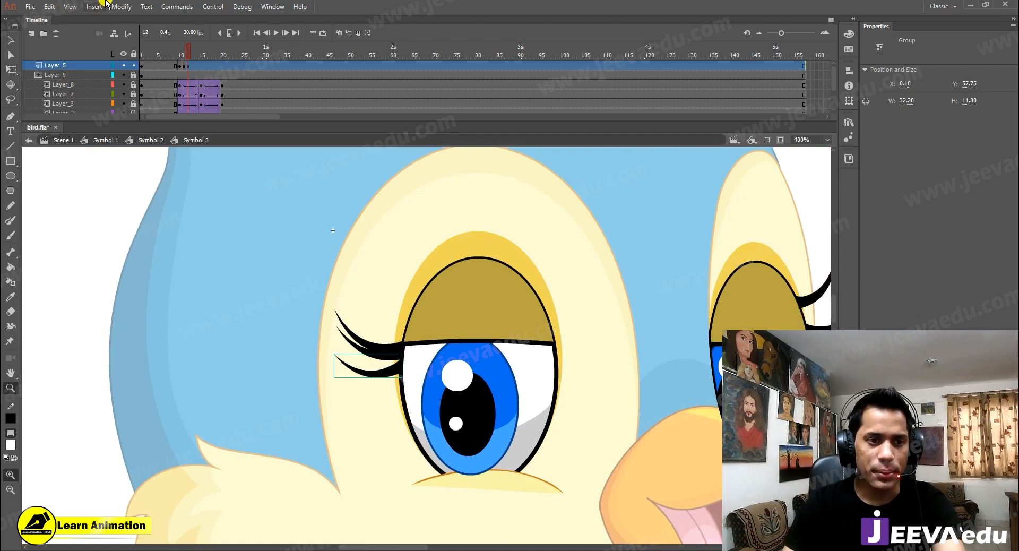
left_click(184, 52)
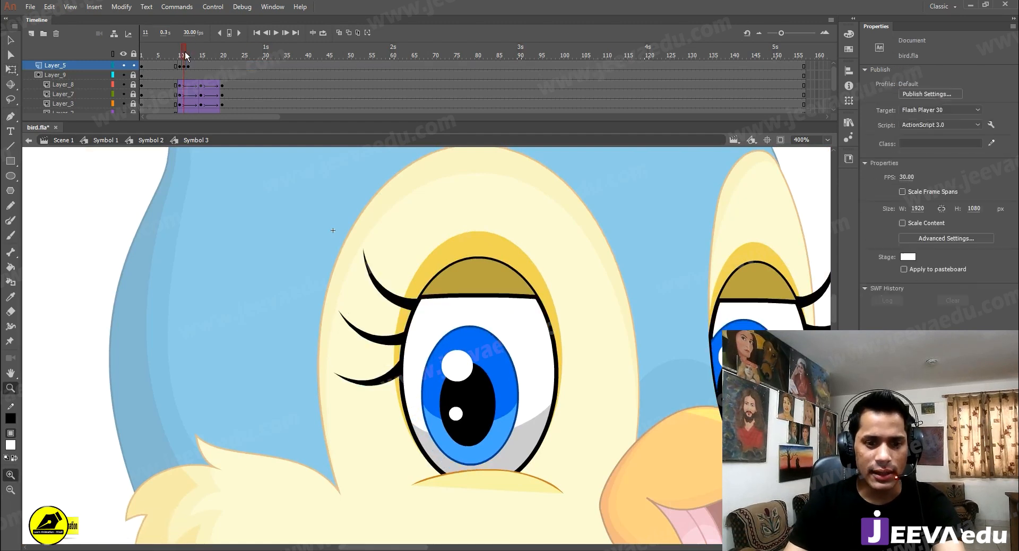
left_click_drag(186, 52, 189, 55)
left_click_drag(560, 278, 284, 262)
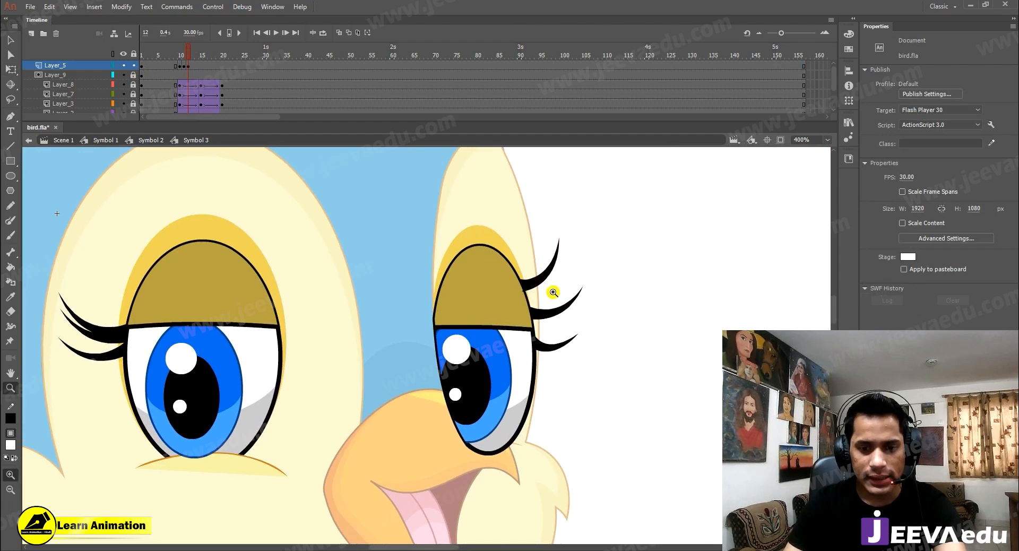
Group each of the right eye's three lashes separately at frame 12
left_click(553, 292)
key("v")
left_click(574, 231)
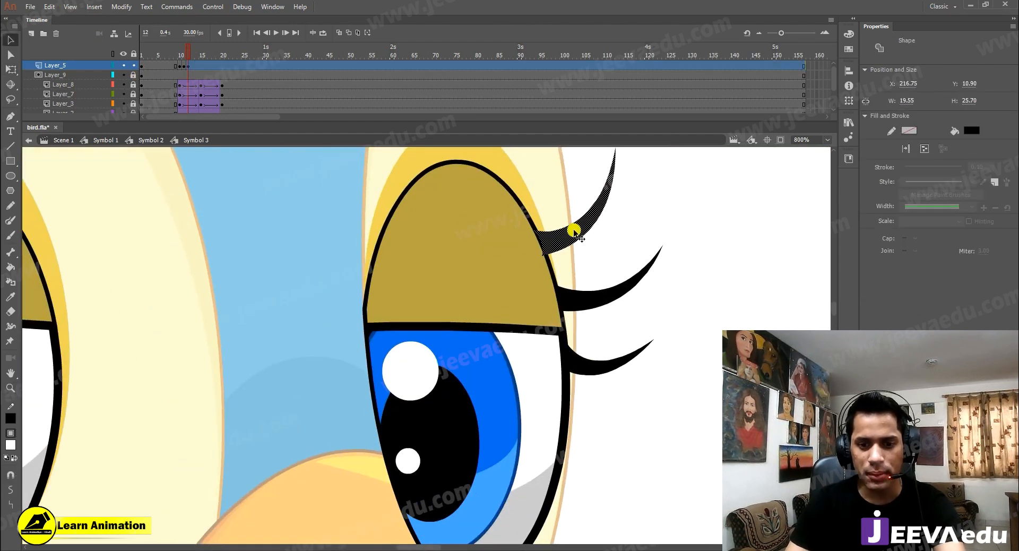
key("ctrl+g")
left_click(588, 296)
key("ctrl+g")
left_click(587, 369)
key("ctrl+g")
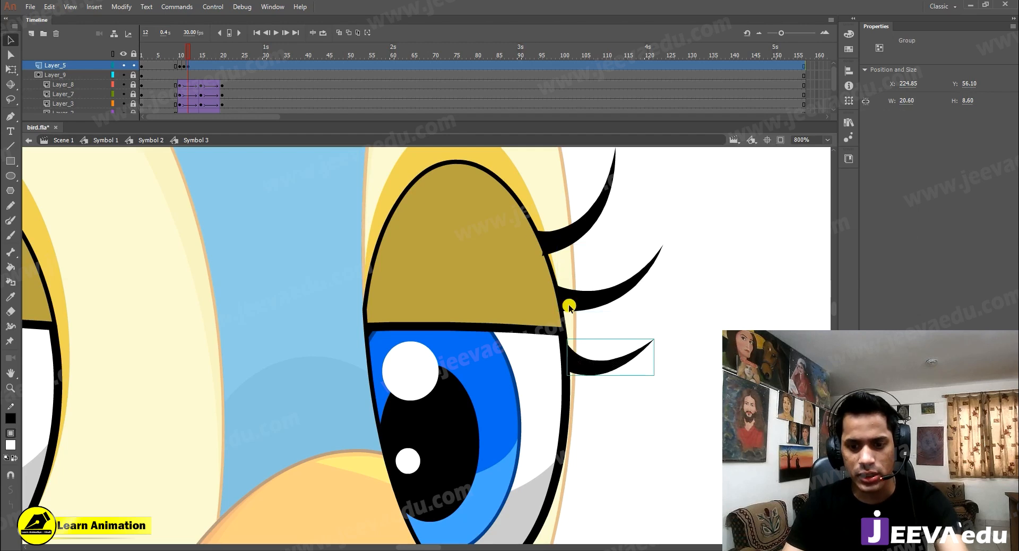
Move the right eye's middle lash down to the lid edge, rotate it downward about its root, and nudge it toward the eye
left_click(583, 301)
left_click_drag(584, 301, 586, 331)
key("q")
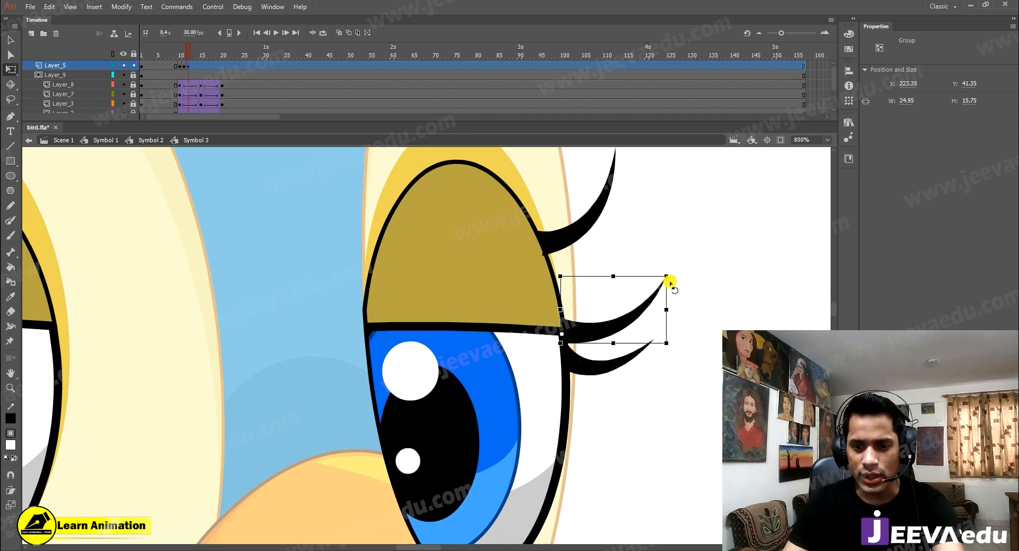
left_click_drag(672, 273, 674, 312)
key("Left")
key("Left")
key("Left")
key("Left")
key("Left")
Rotate the right eye's upper lash downward and move it onto the lid edge
left_click(584, 226)
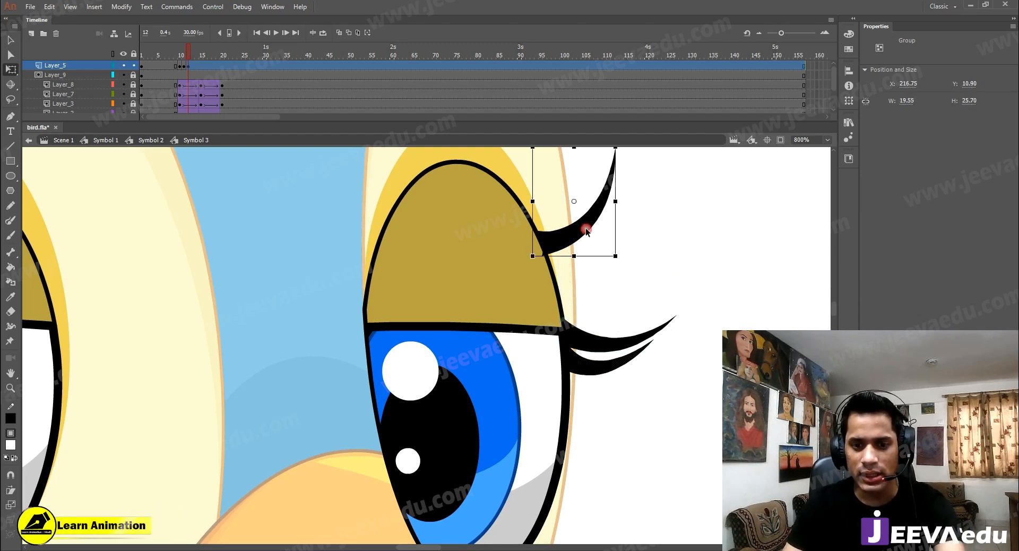
scroll(671, 221, "up", 2)
left_click(612, 207)
left_click_drag(625, 180, 644, 228)
left_click_drag(586, 279, 613, 351)
Edit the right eye's upper lash shape to tidy the root corner that overlaps the eye outline
key("z")
left_click(581, 353)
key("v")
double_click(412, 371)
double_click(406, 319)
double_click(399, 340)
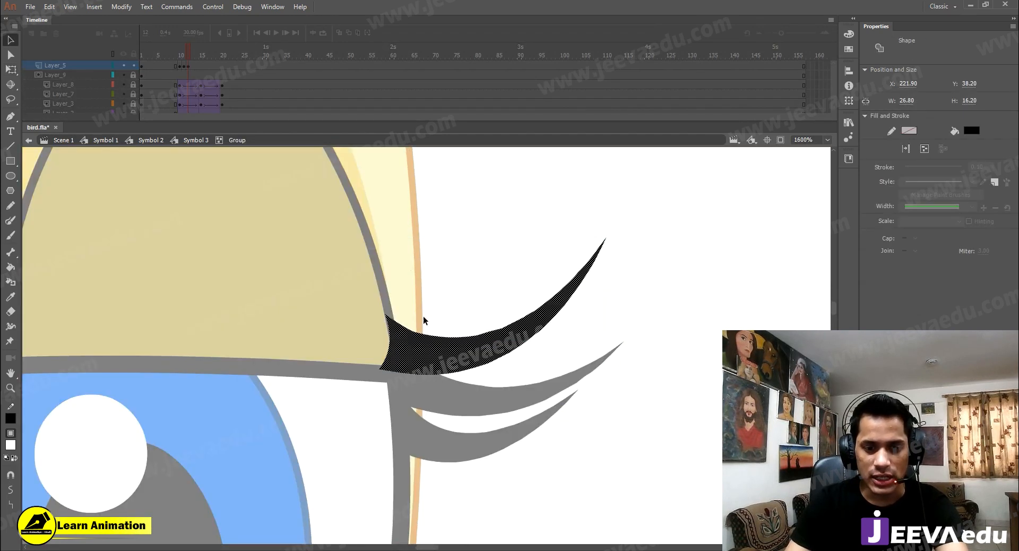
left_click(393, 364)
left_click_drag(380, 368, 487, 351)
double_click(426, 293)
Move the right eye's three lashes down together onto the lid edge at frame 12
key("z")
left_click(412, 366, "alt")
left_click(370, 359, "alt")
left_click(442, 329)
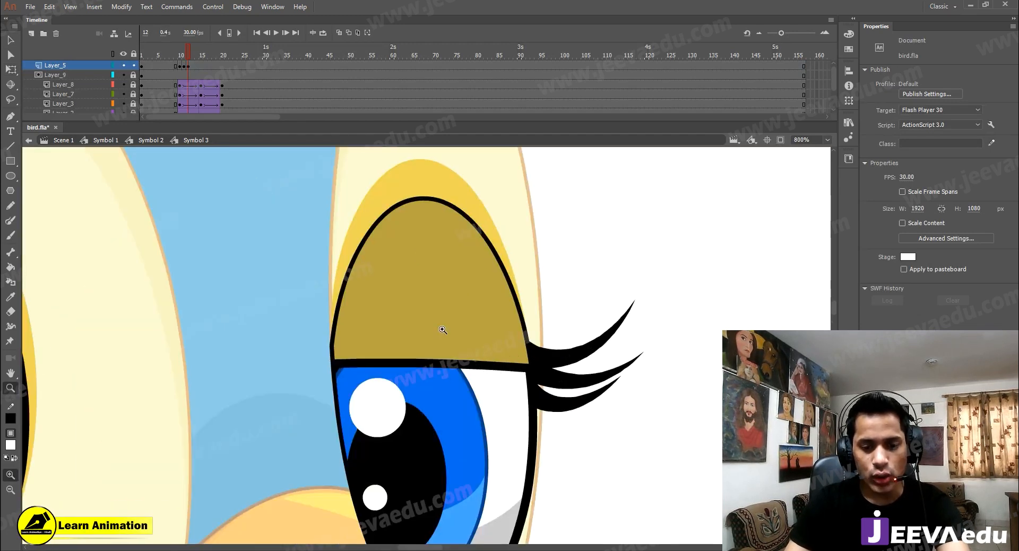
left_click(568, 355)
left_click(565, 380, "shift")
left_click(558, 398, "shift")
left_click_drag(556, 384, 542, 415)
Rotate the right eye's lower lash slightly downward about its root, separating it from the middle lash
left_click(562, 328)
left_click(552, 419)
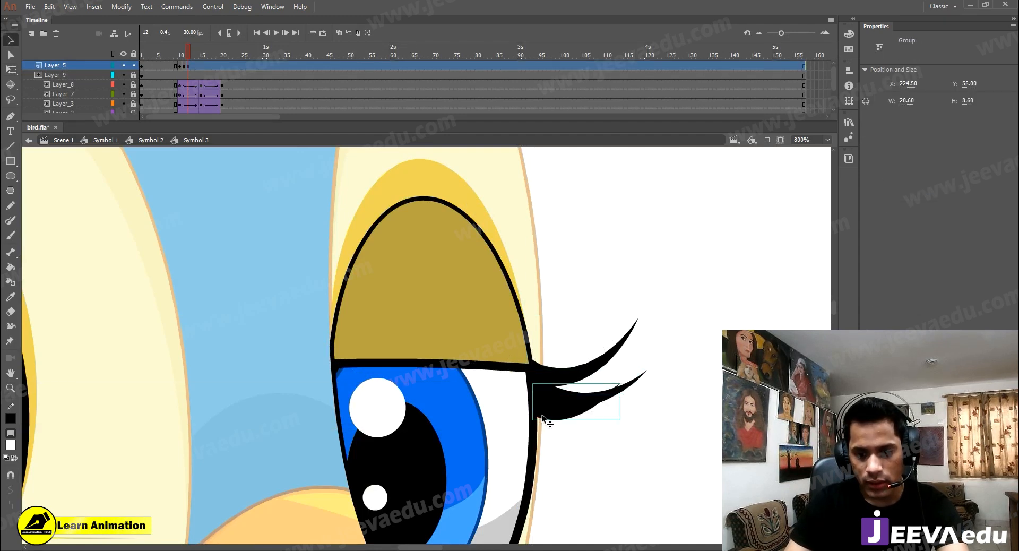
key("q")
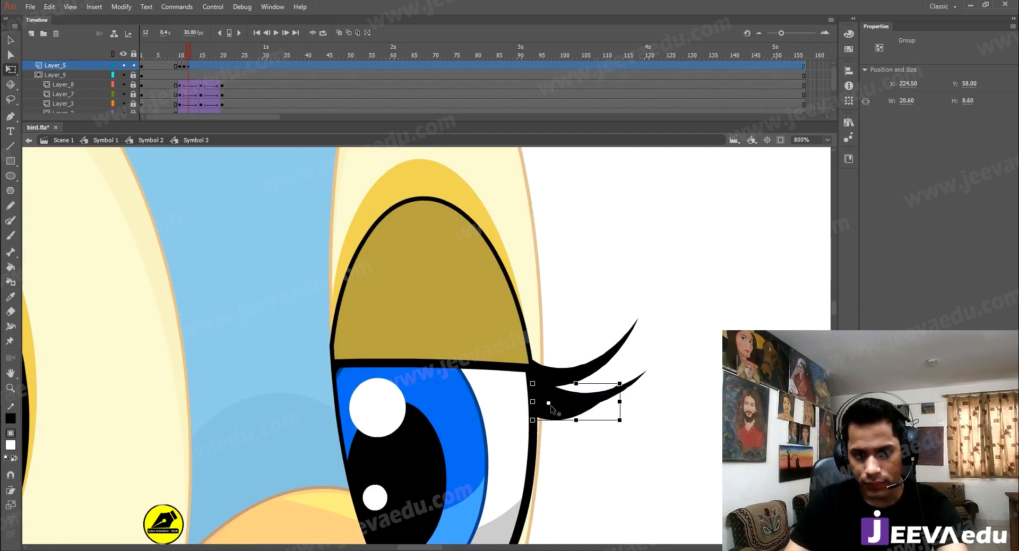
mouse_move(630, 379)
left_mouse_down()
mouse_move(634, 416)
mouse_move(634, 396)
left_mouse_up()
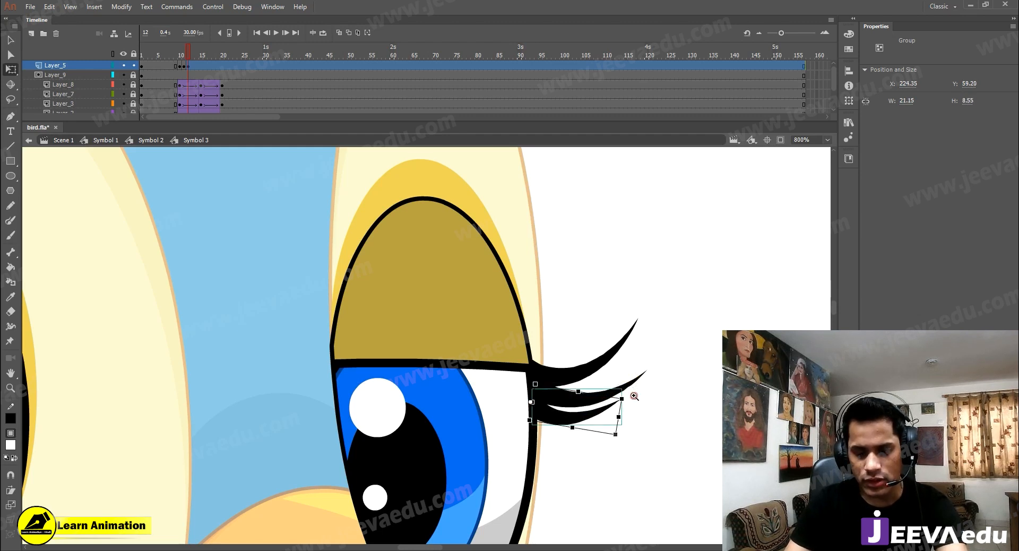
key("z")
left_click(463, 400, "alt")
left_click_drag(394, 401, 577, 415)
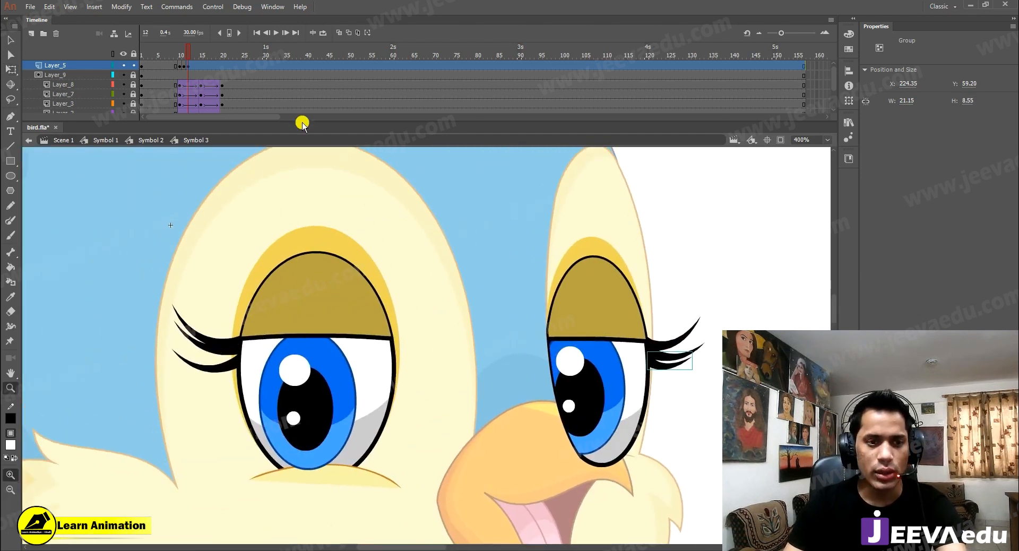
Add a keyframe at frame 13 of Layer_5 and move the left eye's three lashes down to the lid edge
left_click(194, 65)
left_click(193, 64)
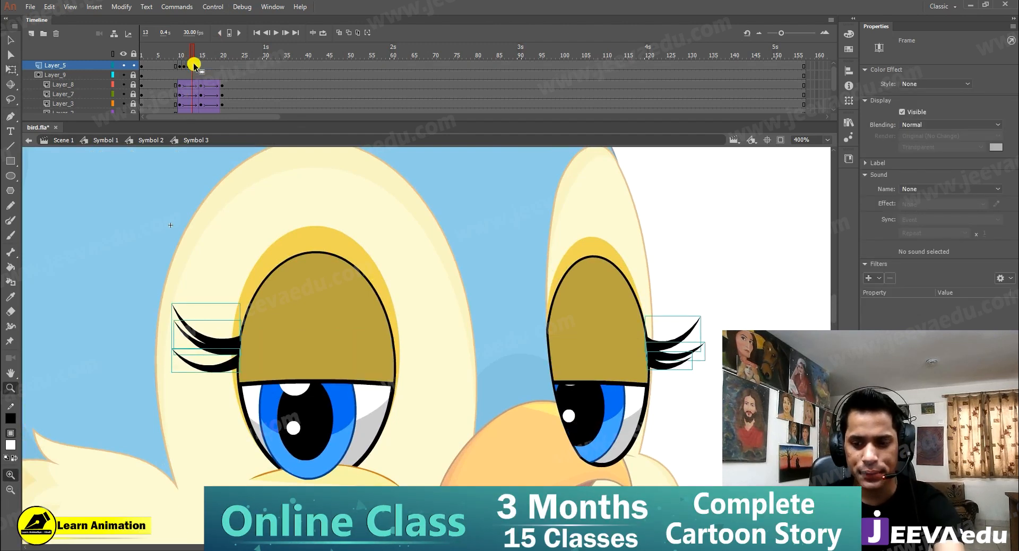
left_click(268, 345)
key("v")
left_click_drag(274, 288, 275, 290)
left_click_drag(281, 245, 291, 450)
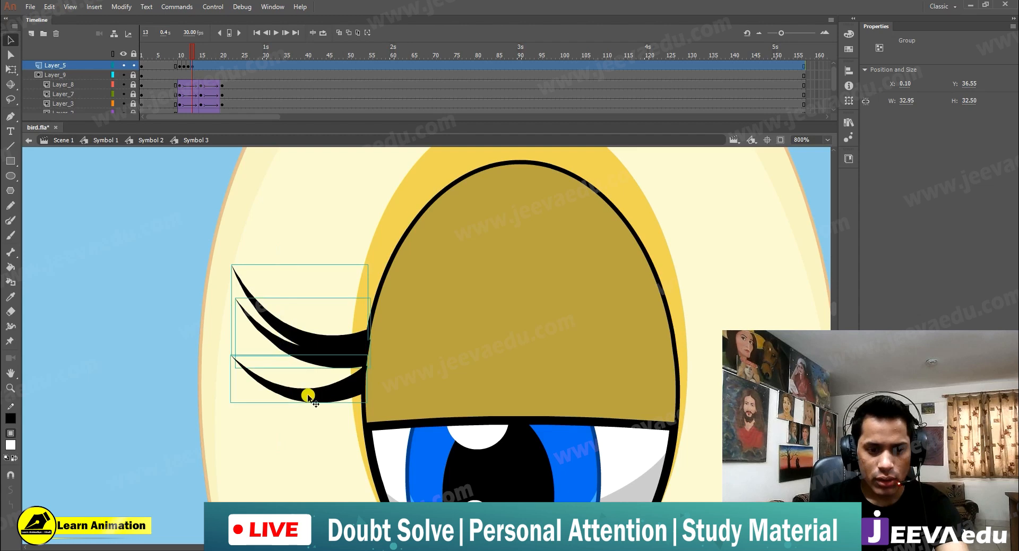
left_click_drag(330, 360, 330, 449)
key("z")
left_click(390, 384, "alt")
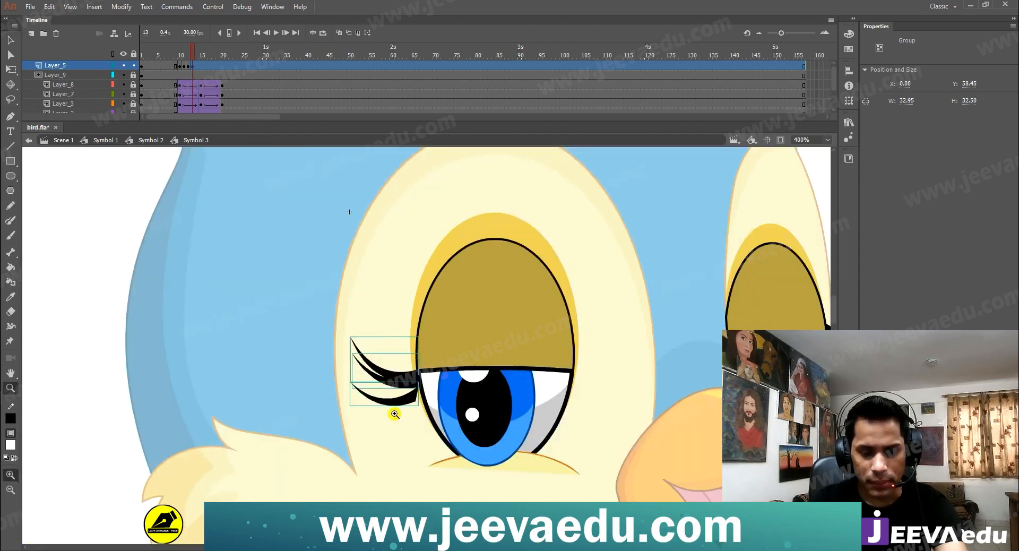
Move the left eye's lower lash up against the other two lashes and check the motion around frame 13
key("v")
left_click(389, 423)
left_click_drag(398, 406, 398, 391)
left_click_drag(596, 347, 350, 331)
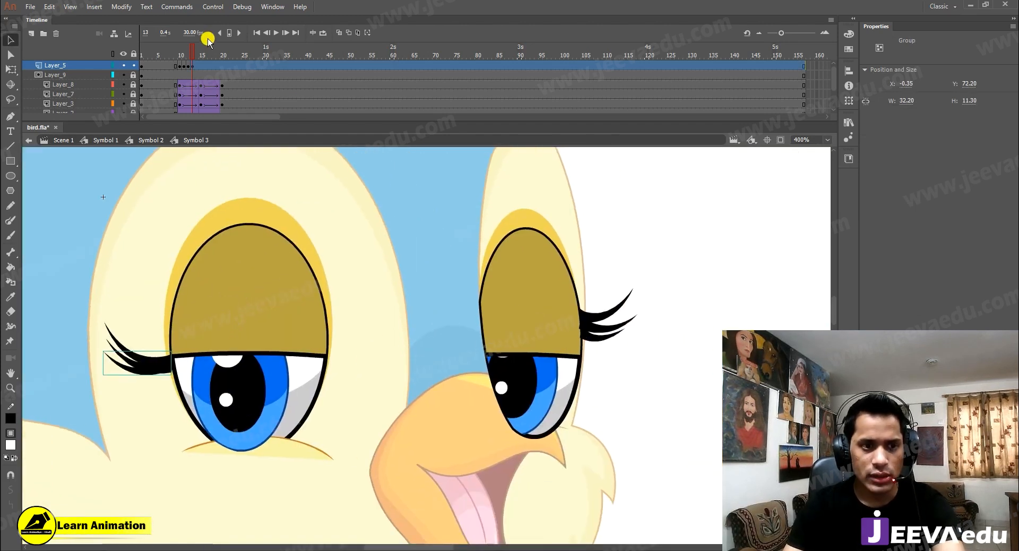
mouse_move(195, 55)
left_mouse_down()
mouse_move(180, 56)
mouse_move(200, 62)
mouse_move(192, 59)
left_mouse_up()
left_click(154, 65)
Move the left eye's upper lash inward so its root overlaps the lid line
key("z")
left_click(282, 355)
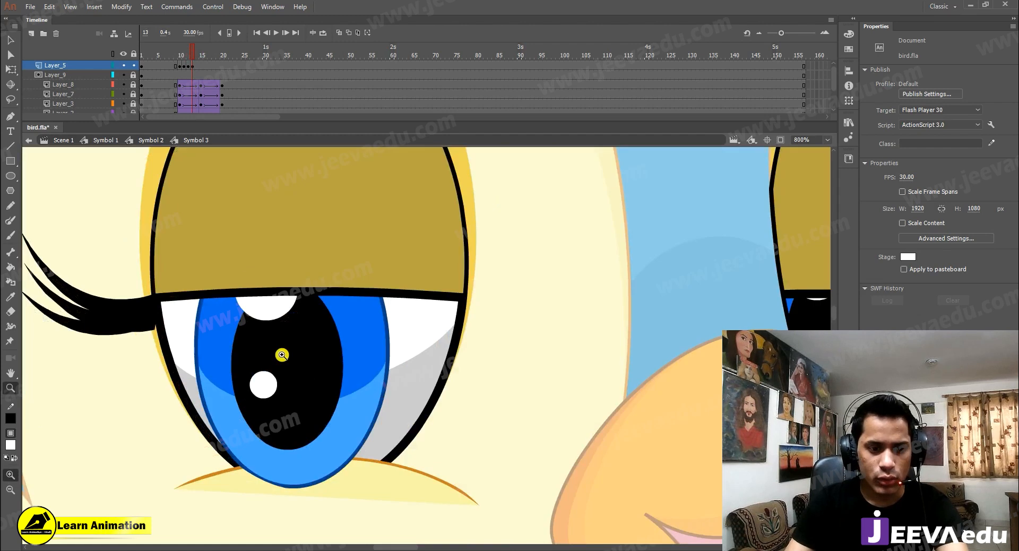
key("v")
left_click_drag(233, 347, 256, 344)
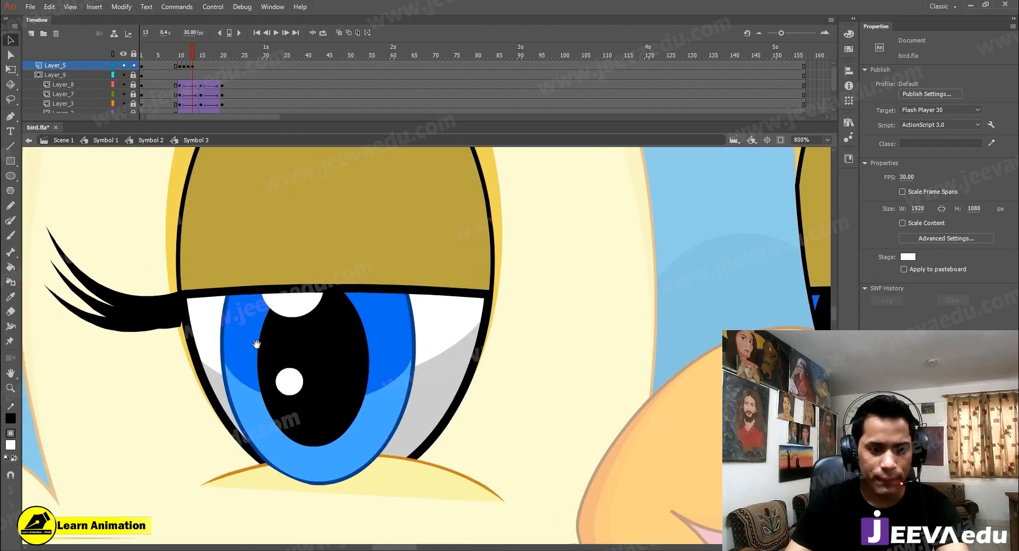
left_click(178, 304)
key("z")
left_click(185, 301)
left_click_drag(270, 321, 250, 317)
key("v")
mouse_move(375, 342)
left_mouse_down()
mouse_move(434, 348)
mouse_move(389, 353)
mouse_move(385, 344)
left_mouse_up()
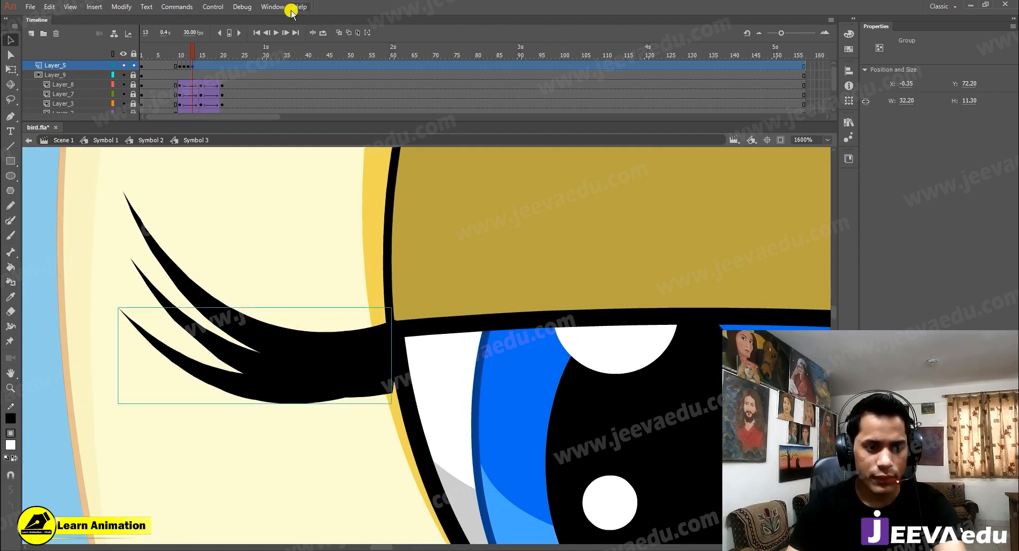
left_click(183, 280)
left_click_drag(264, 340, 294, 320)
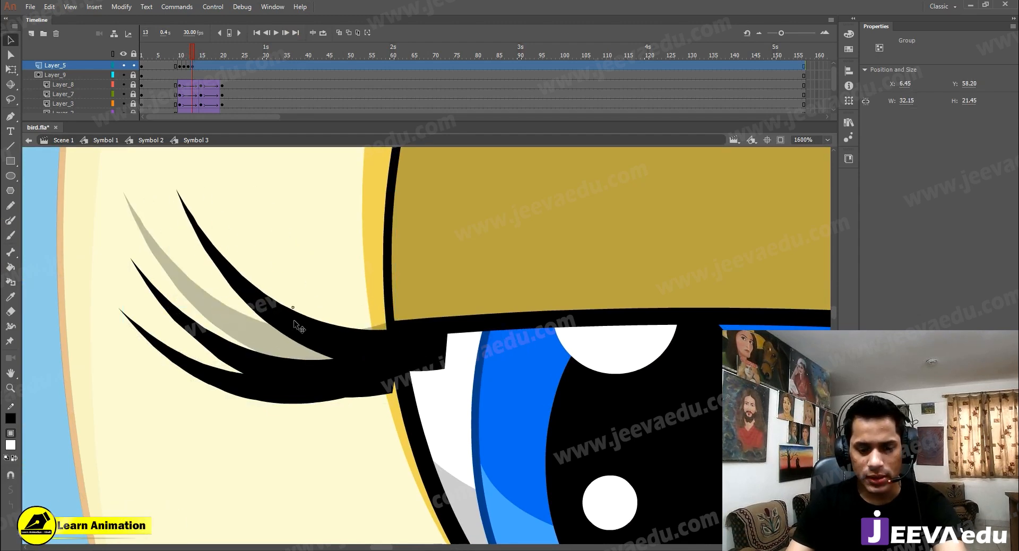
Reshape the root of the left eye's upper lash into a point that runs along the lid line
double_click(417, 353)
left_click_drag(442, 370, 426, 350)
left_click_drag(474, 326, 477, 326)
left_click_drag(411, 370, 414, 365)
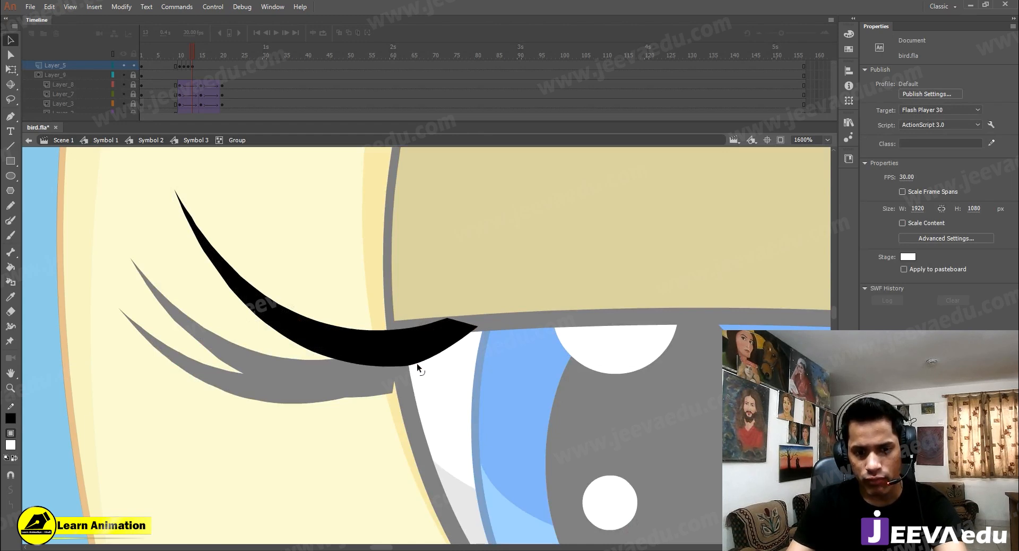
double_click(327, 282)
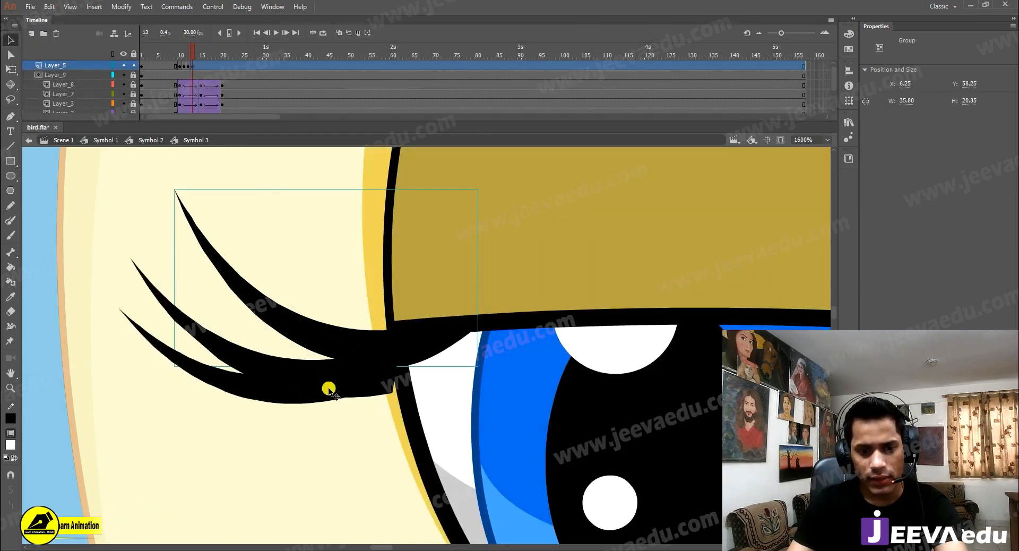
Move the left eye's middle and lower lashes up closer to the lid line
left_click(327, 373)
left_click_drag(325, 366, 329, 357)
left_click_drag(343, 393, 352, 370)
left_click(397, 316)
key("ctrl+z")
left_click(395, 316)
key("ctrl+z")
Reshape the root of the left eye's middle lash into a point that blends into the lid line
double_click(396, 317)
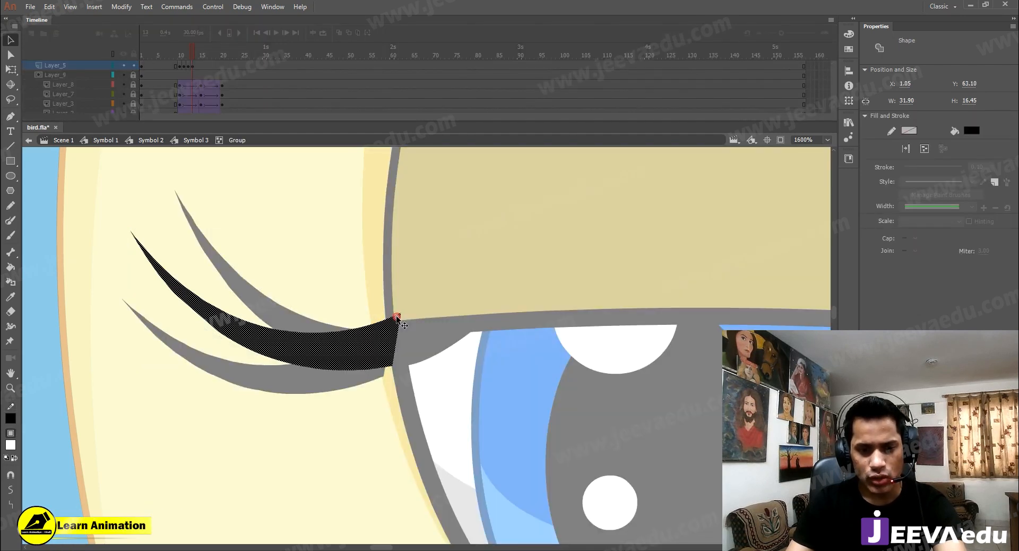
left_click(379, 296)
left_click_drag(400, 317, 419, 344)
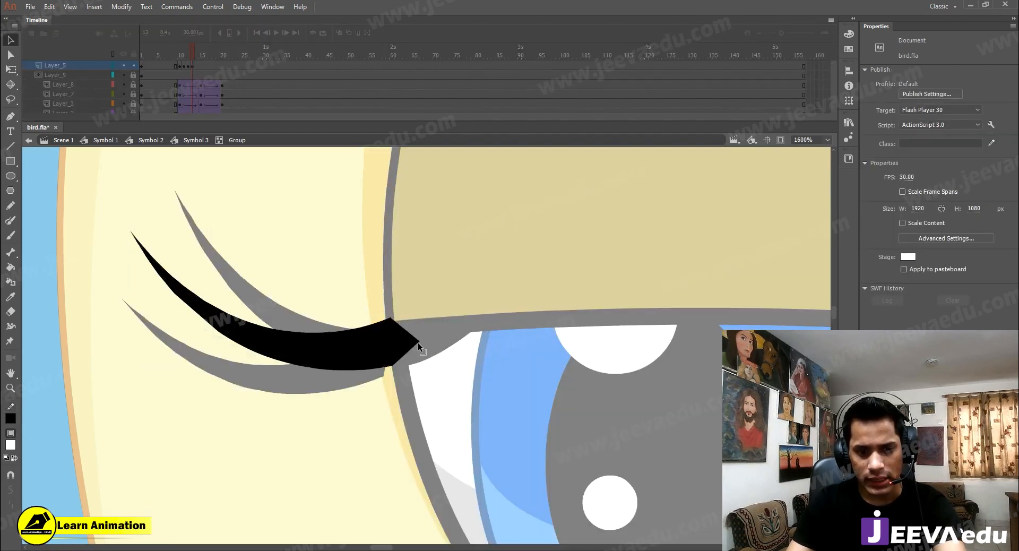
left_click(365, 336)
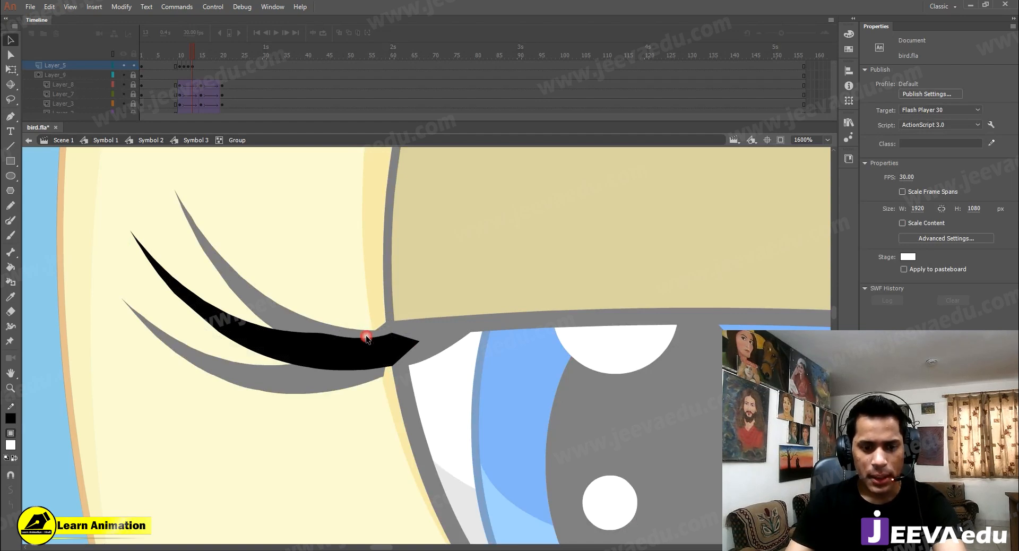
Raise the left eye's lower lash and delete the part of its root that sticks up over the lid line
double_click(317, 386)
left_click_drag(317, 385, 317, 367)
double_click(383, 309)
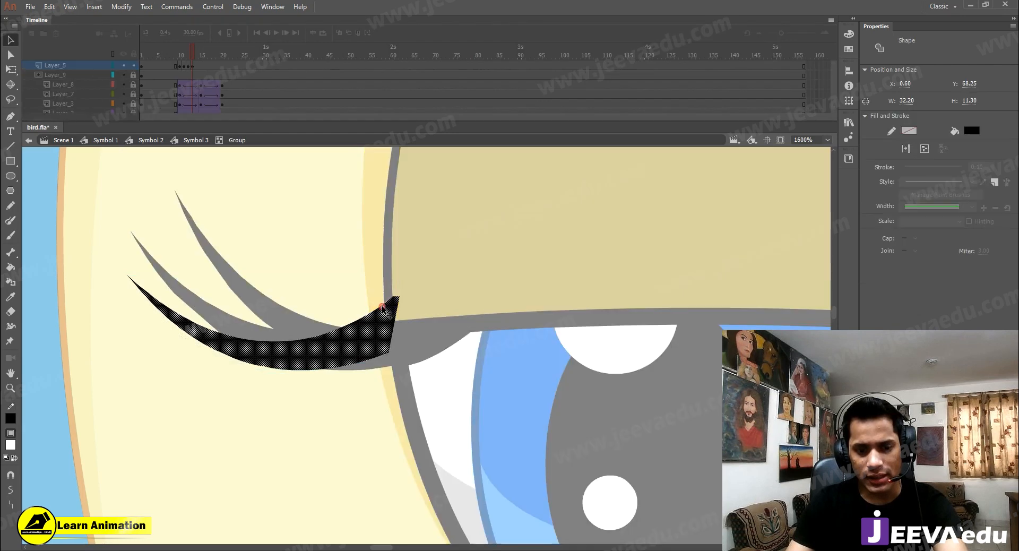
left_click(398, 280)
mouse_move(332, 236)
left_mouse_down()
mouse_move(441, 343)
mouse_move(441, 327)
left_mouse_up()
key("Delete")
left_click(332, 206)
double_click(370, 291)
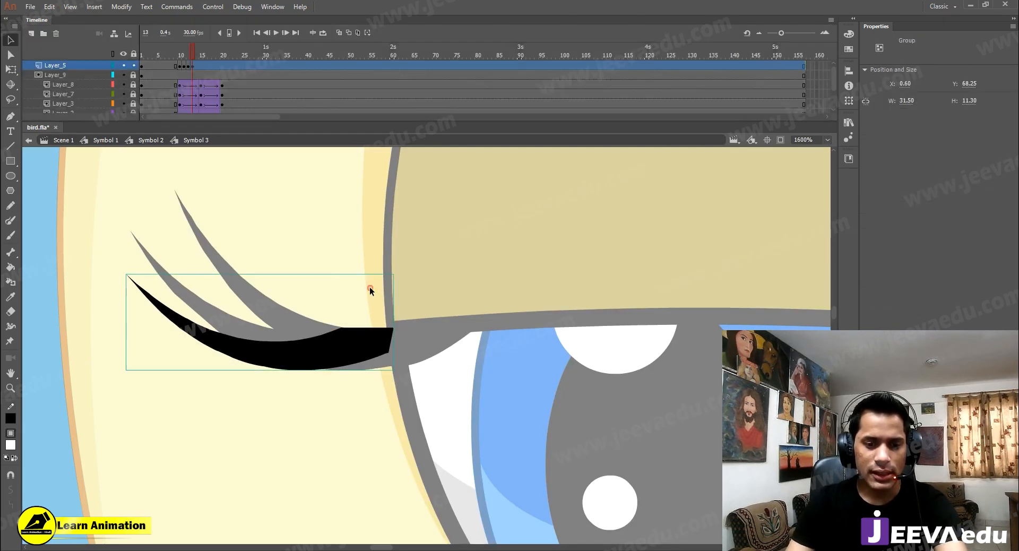
Delete the right eye's three lashes at frame 13
key("z")
left_click(424, 329, "alt")
left_click(424, 329, "alt")
left_click_drag(539, 355, 207, 342)
left_click(510, 325)
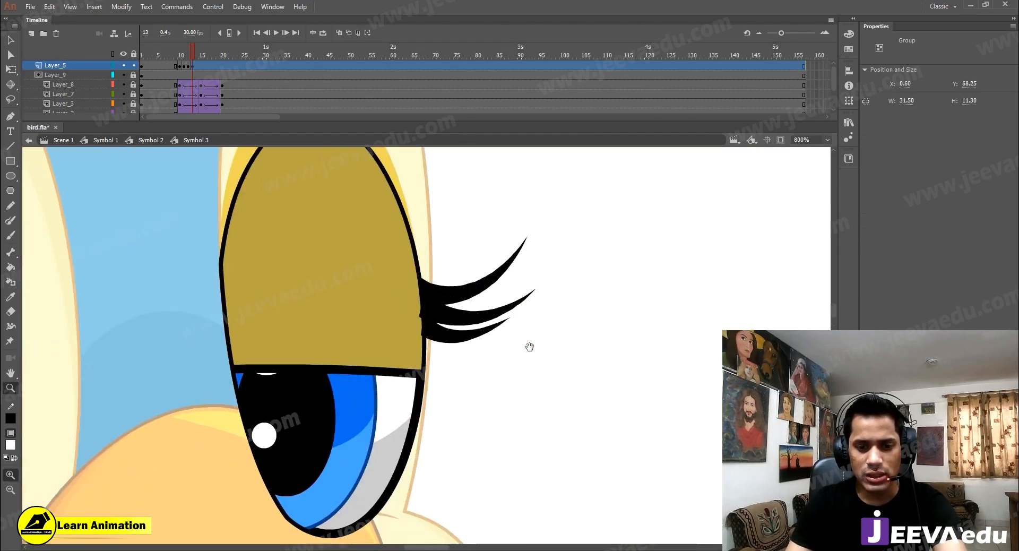
key("v")
left_click_drag(630, 175, 578, 298)
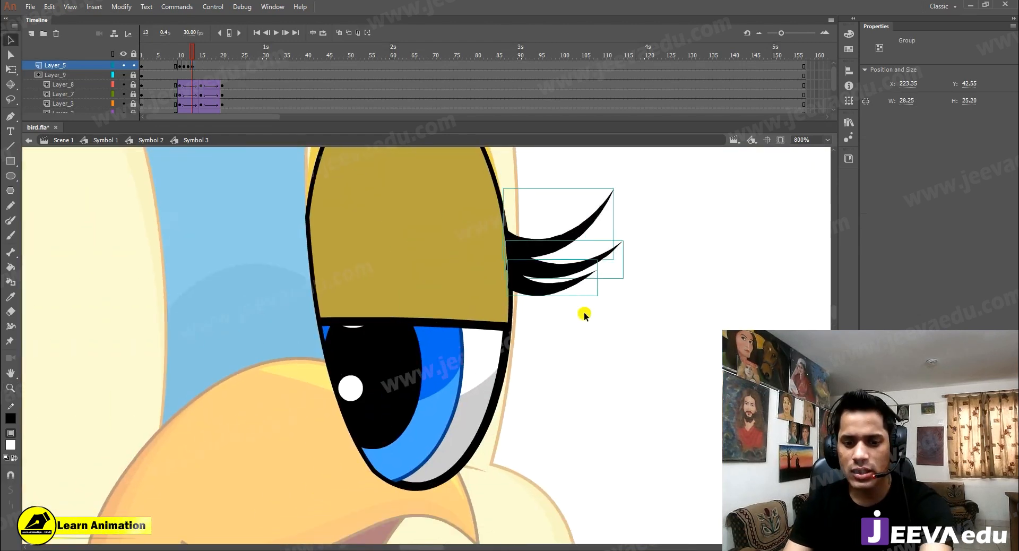
key("Delete")
Duplicate the left eye's three lashes onto the right eye and flip the copy horizontally
key("z")
left_click(296, 347, "alt")
left_click_drag(361, 353, 597, 339)
key("v")
left_click_drag(291, 260, 327, 389)
key("z")
left_click(470, 349, "alt")
key("v")
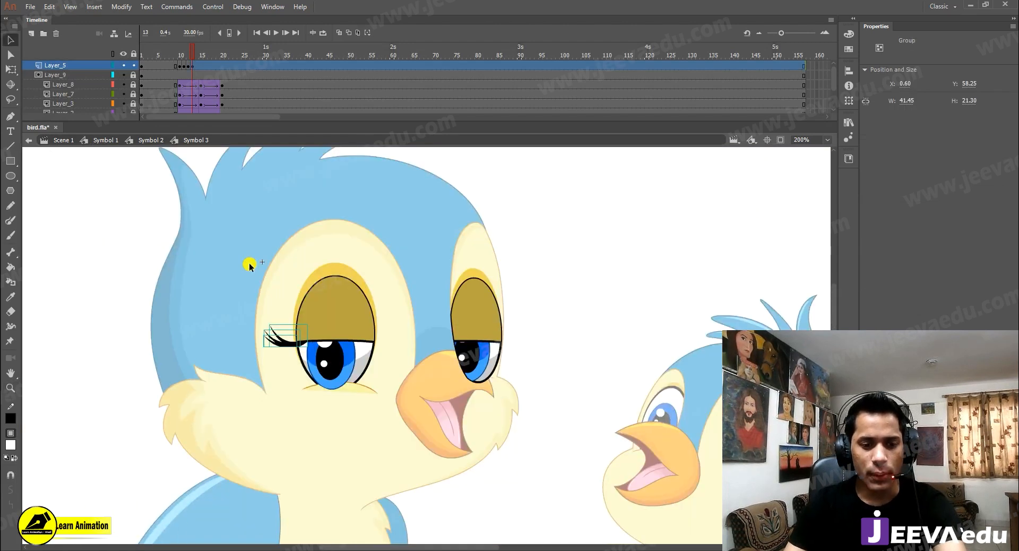
left_click_drag(276, 350, 505, 347)
left_click(120, 7)
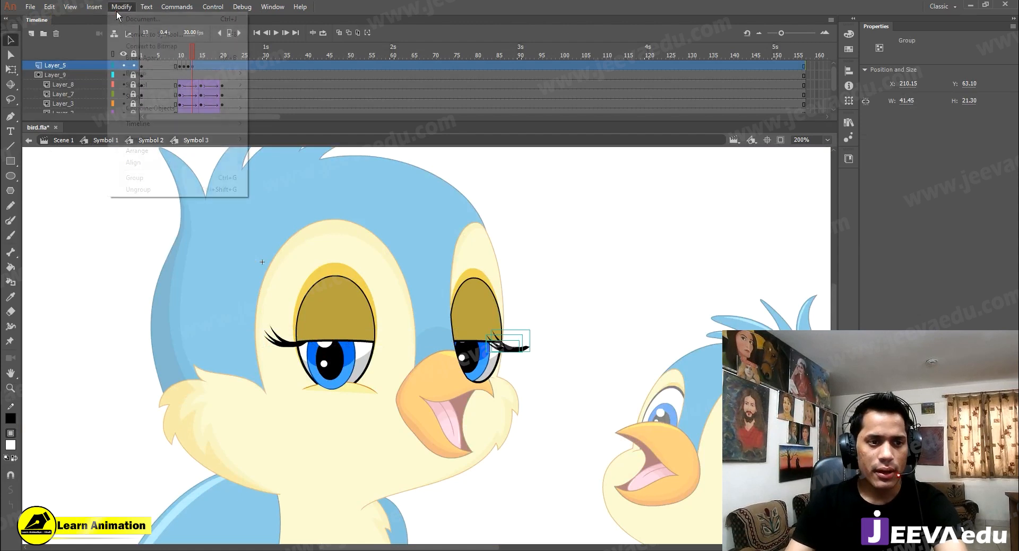
mouse_move(166, 141)
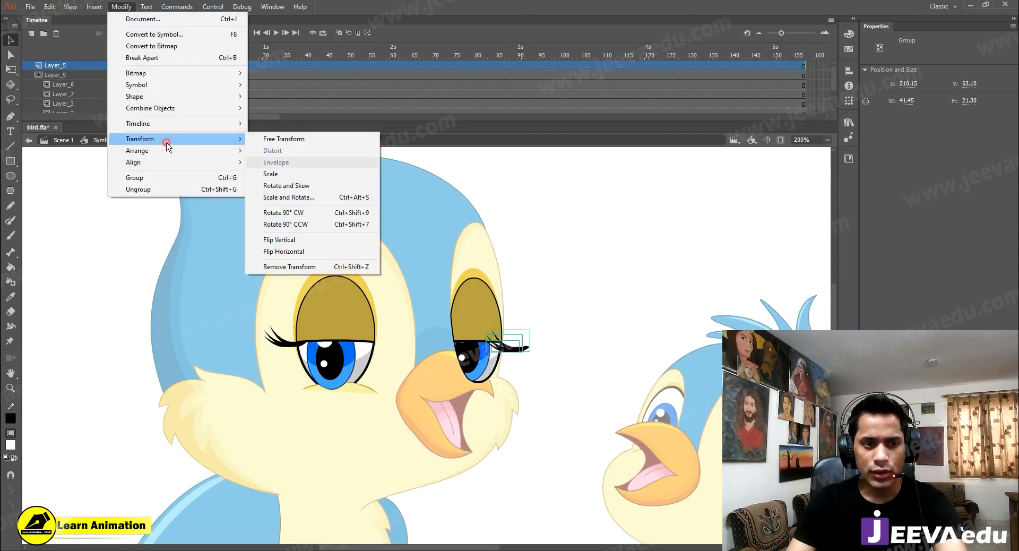
left_click(325, 253)
Position the flipped lashes on the outer end of the right eye's lid line, nudging them inward and up
key("z")
left_click(475, 363)
key("v")
left_click_drag(485, 323, 499, 312)
key("z")
left_click(450, 332)
key("v")
key("Right")
key("Right")
key("Right")
key("Down")
key("Left")
key("Left")
key("Left")
key("Left")
key("Left")
key("Left")
key("Left")
key("Left")
key("Up")
key("Up")
key("z")
left_click(451, 334, "alt")
left_click_drag(439, 350, 545, 359)
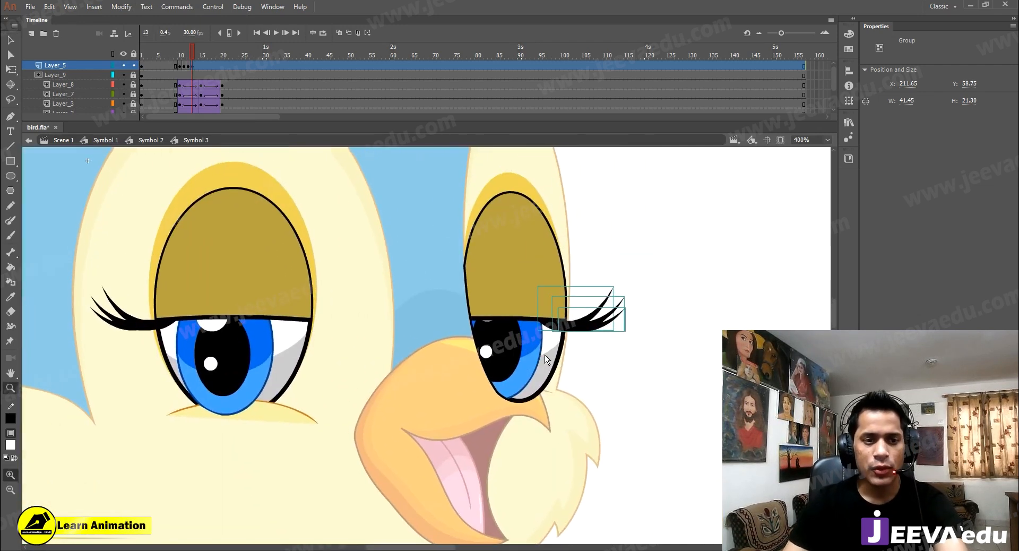
Add a keyframe at frame 14 of Layer_5 and nudge all the lashes down 20 px onto the lid edges
left_click(197, 66)
key("F6")
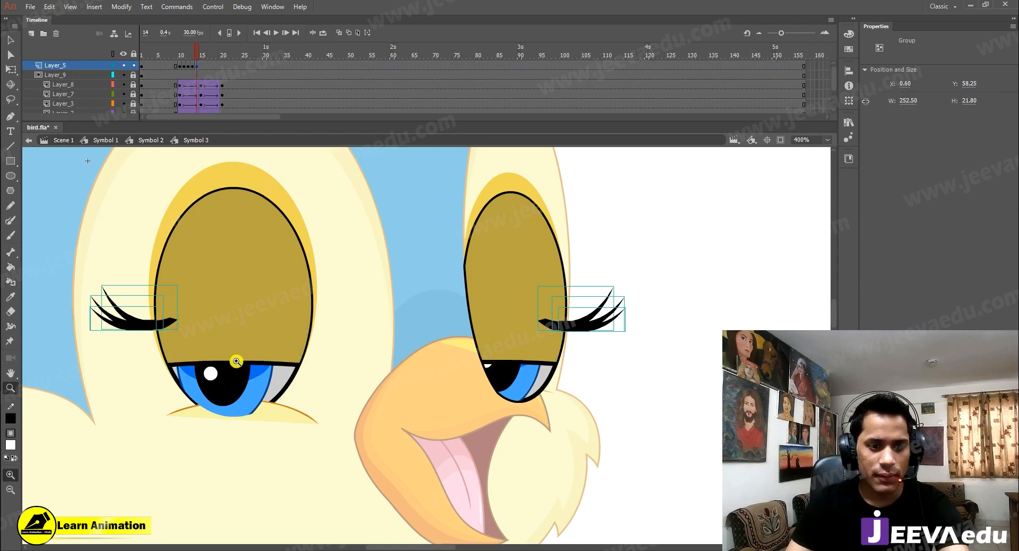
key("Down")
key("Down")
key("Down")
key("Down")
key("Down")
key("Down")
key("Down")
key("Down")
key("Down")
key("Down")
key("Down")
key("Down")
key("Down")
key("Down")
key("Down")
key("Down")
key("Down")
key("Down")
key("Down")
key("Down")
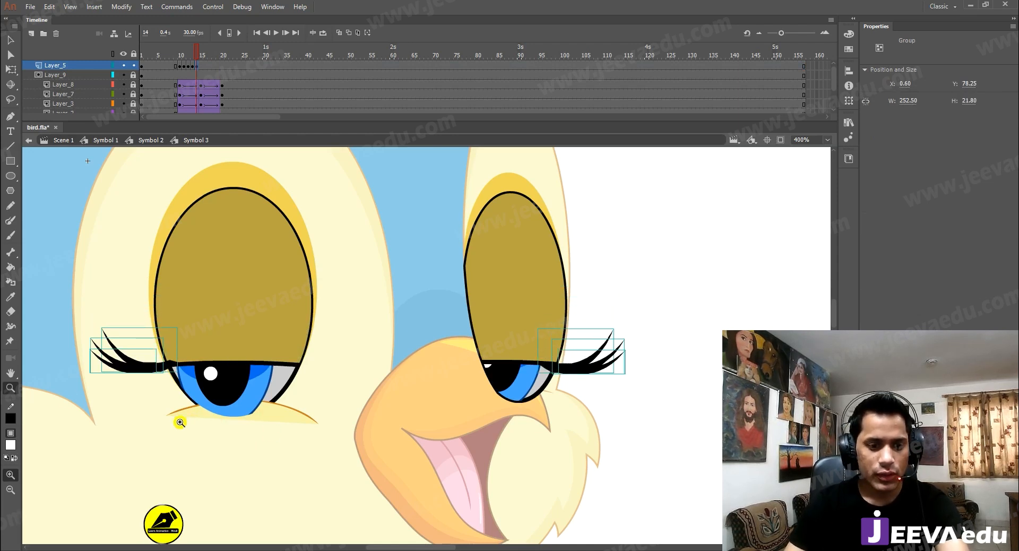
Move the left eye's upper lash inward along the lid line at frame 14
key("v")
left_click(277, 383)
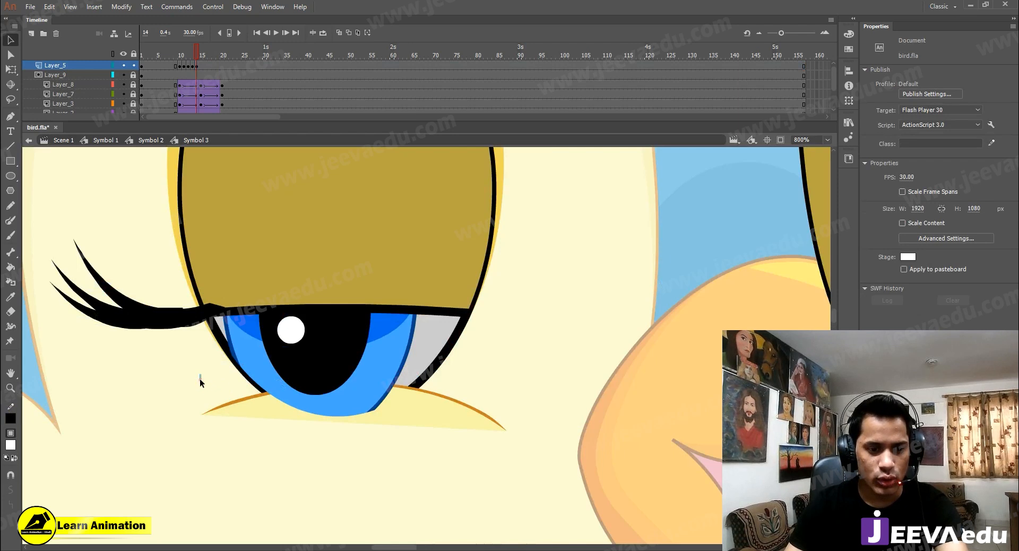
left_click(271, 318)
left_click(263, 327)
left_click_drag(286, 332, 390, 340)
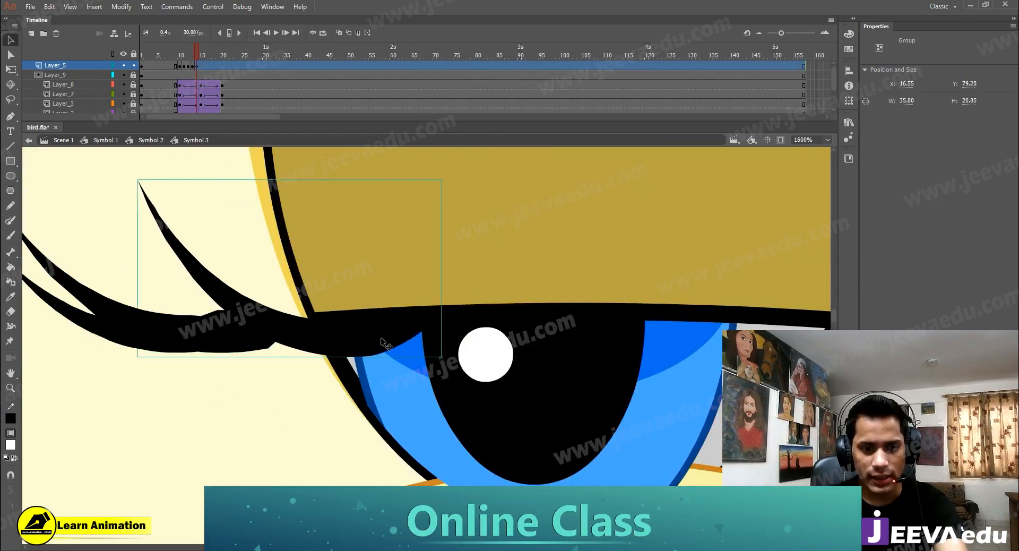
Trim the thin tip off the left eye's upper lash at frame 14 inside its group to shorten the lash
double_click(136, 185)
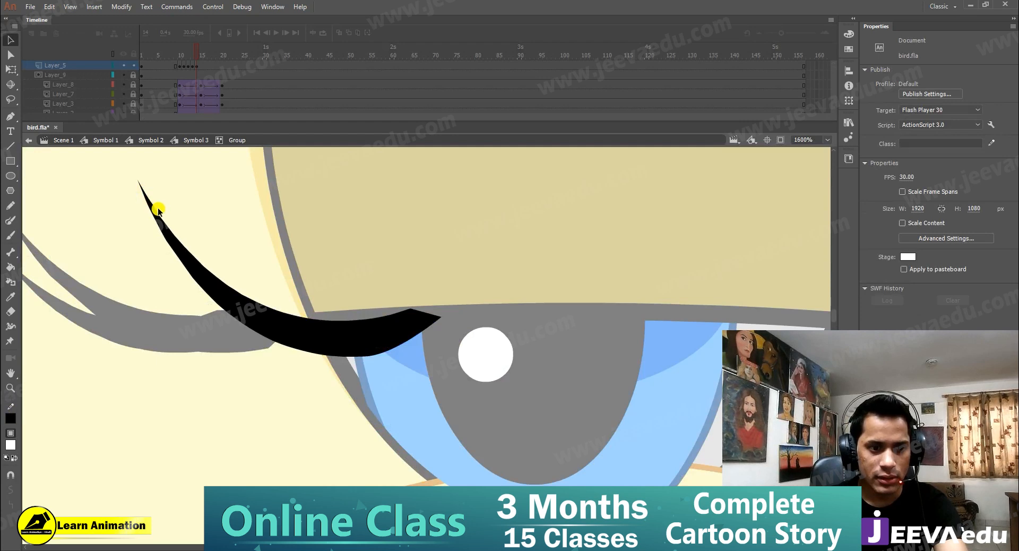
left_click_drag(162, 193, 94, 217)
key("Delete")
left_click(142, 186)
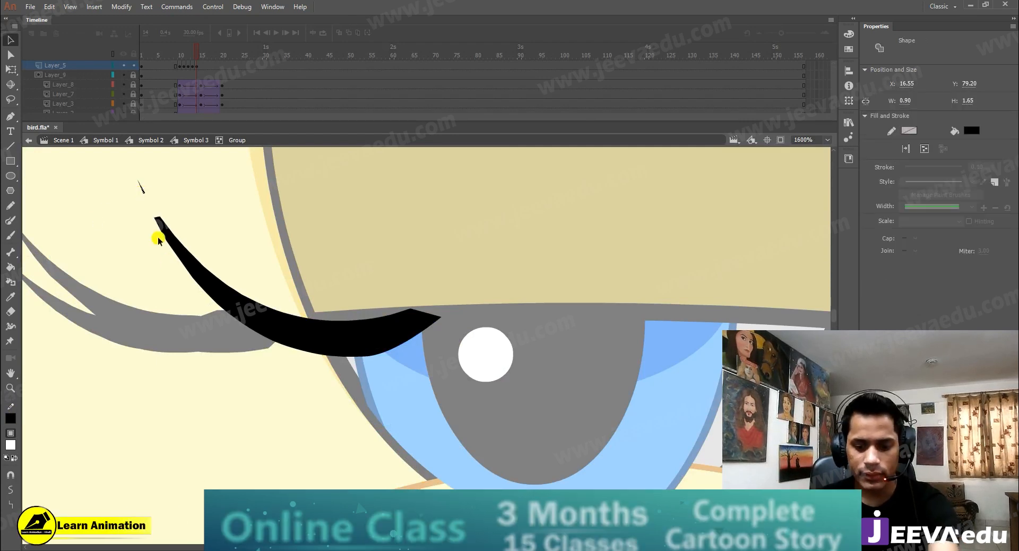
key("Delete")
left_click_drag(179, 234, 145, 205)
key("Delete")
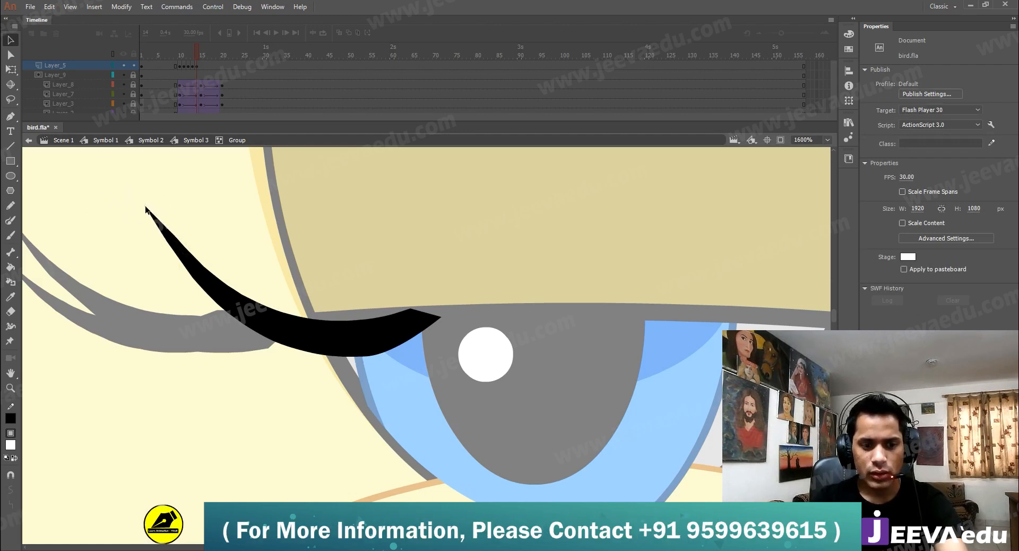
Reshape the upper lash's inner end into a long taper running along the lid line and leave the group
left_click_drag(411, 313, 343, 325)
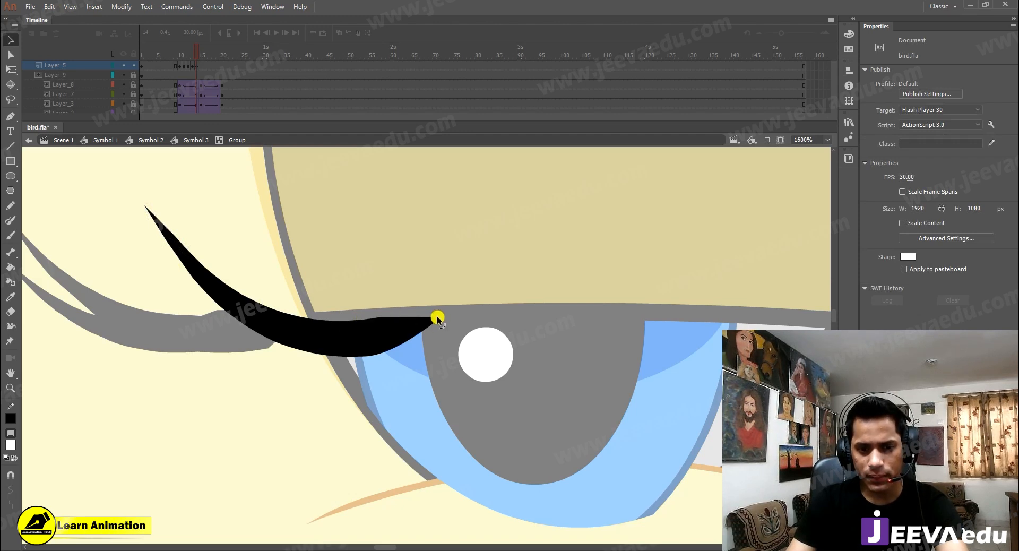
left_click_drag(440, 318, 531, 309)
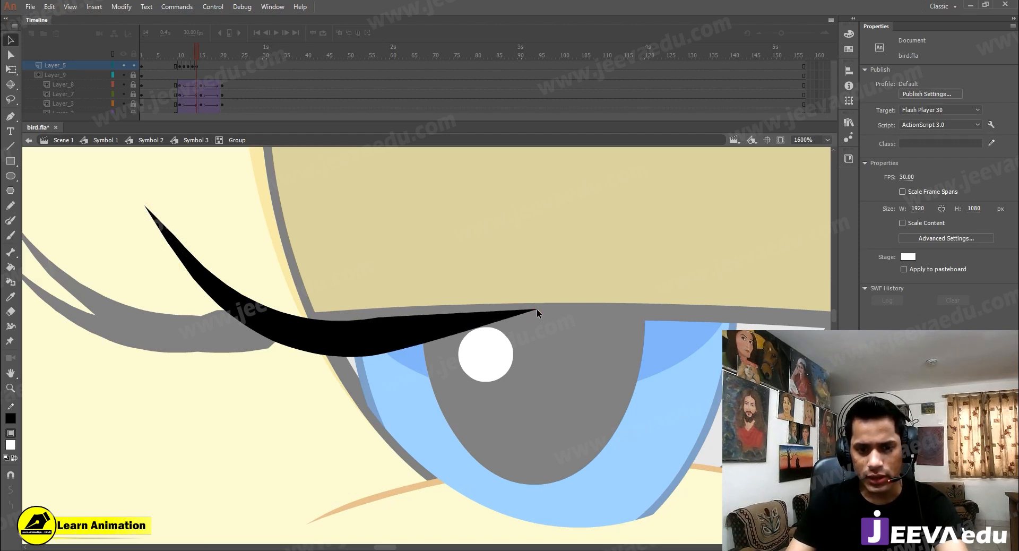
mouse_move(473, 329)
left_mouse_down()
mouse_move(481, 337)
mouse_move(489, 327)
left_mouse_up()
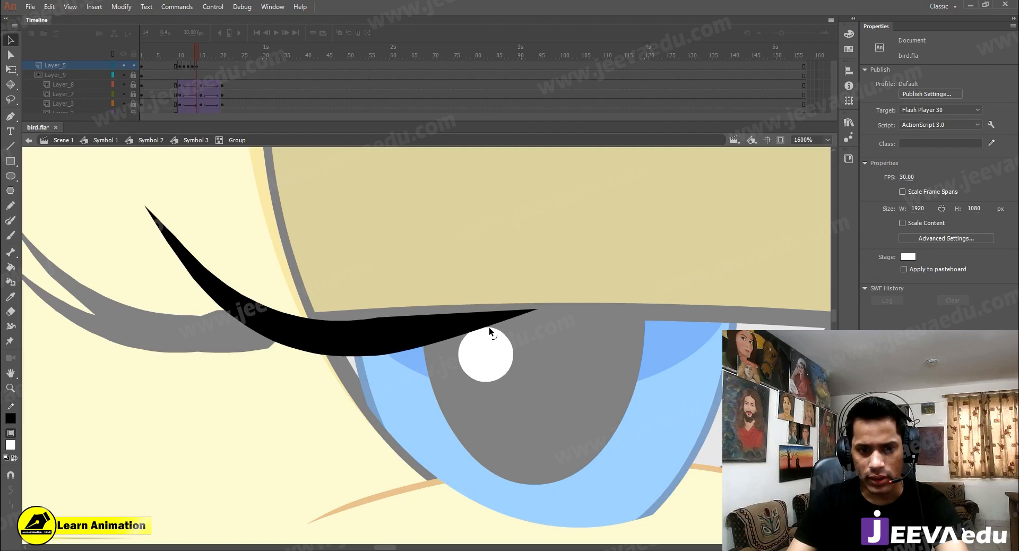
double_click(199, 410)
Delete the left eye's two lower lashes at frame 14
left_click(217, 332)
key("Delete")
left_click(188, 337)
key("Delete")
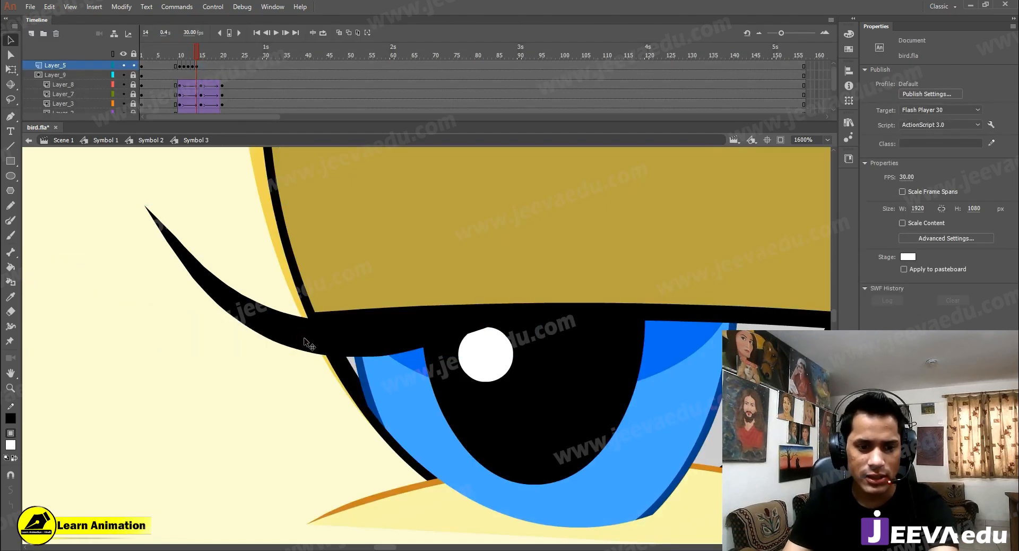
Duplicate the reshaped left-eye lash, place the copy just below it and rotate the copy to a flatter angle
left_click(343, 339)
key("ctrl+z")
left_click_drag(257, 354, 301, 351)
left_click(277, 307, "ctrl+alt")
key("q")
left_click_drag(325, 303, 346, 319)
key("z")
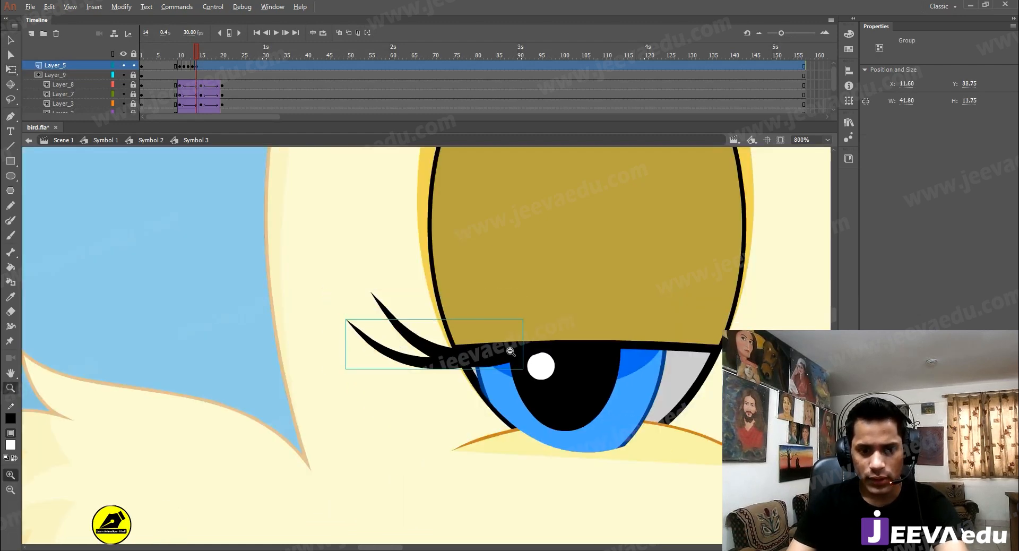
left_click(510, 351, "ctrl+alt")
left_click_drag(461, 353, 416, 341)
left_click(405, 342, "ctrl")
key("v")
left_click(376, 323, "ctrl")
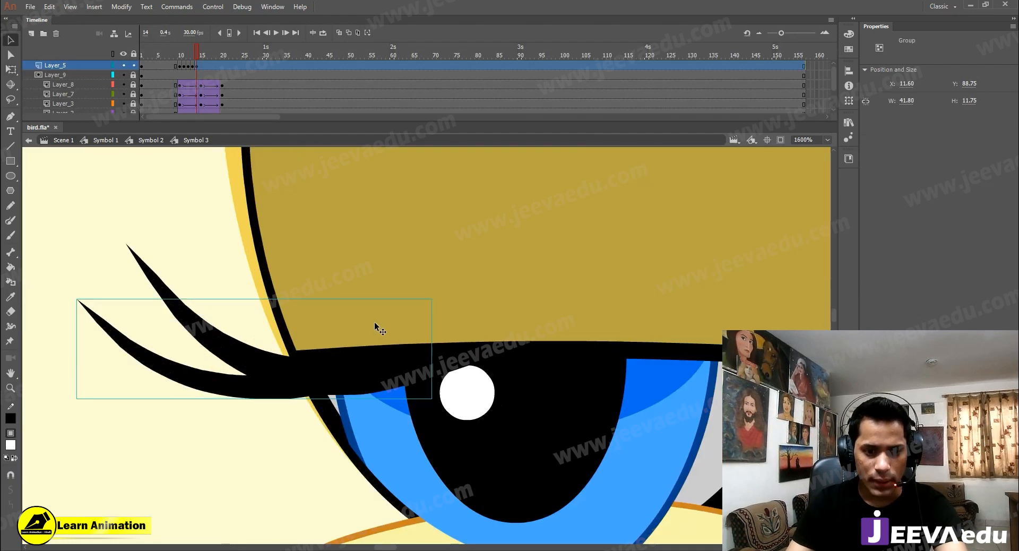
Shift the left eye's upper lash slightly inward and up, and place a copy of the lower lash between the two
left_click_drag(366, 386, 376, 378)
key("q")
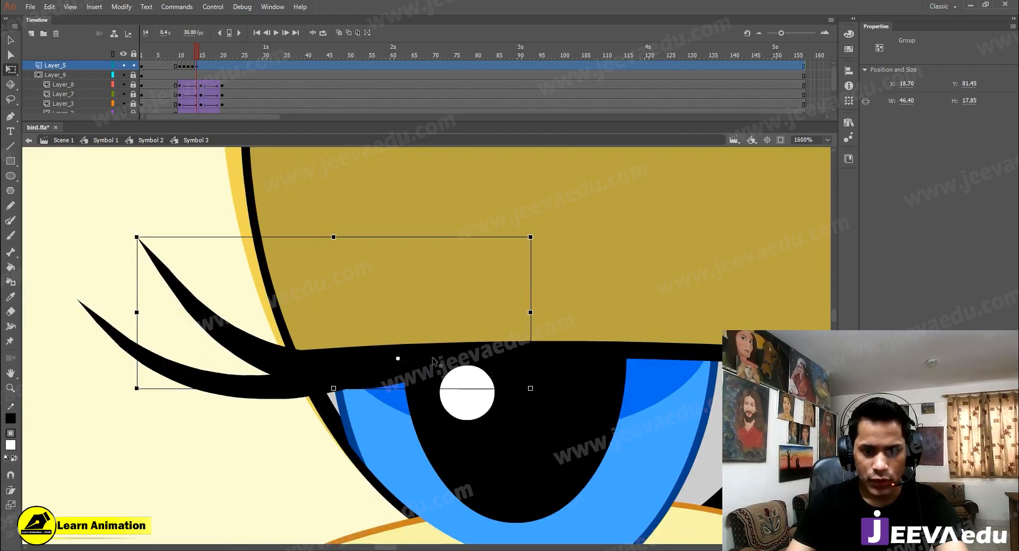
left_click_drag(133, 398, 206, 361)
left_click(173, 364)
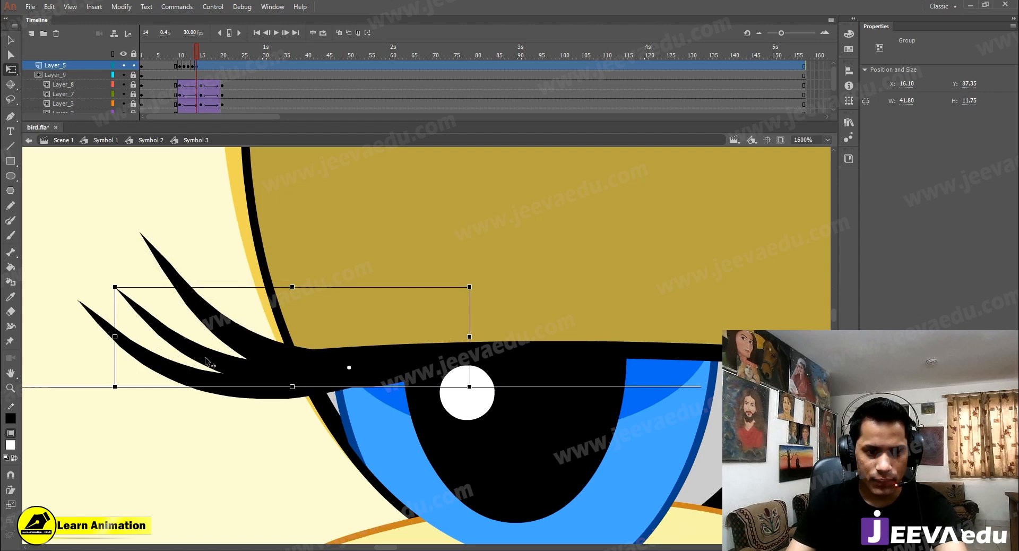
left_click(236, 363, "ctrl+alt")
left_click_drag(352, 373, 307, 366)
left_click(376, 383)
Shorten the left eye's lowest lash inside its group by cutting off the tip and reshaping the end into a point
left_click(480, 373, "ctrl+alt")
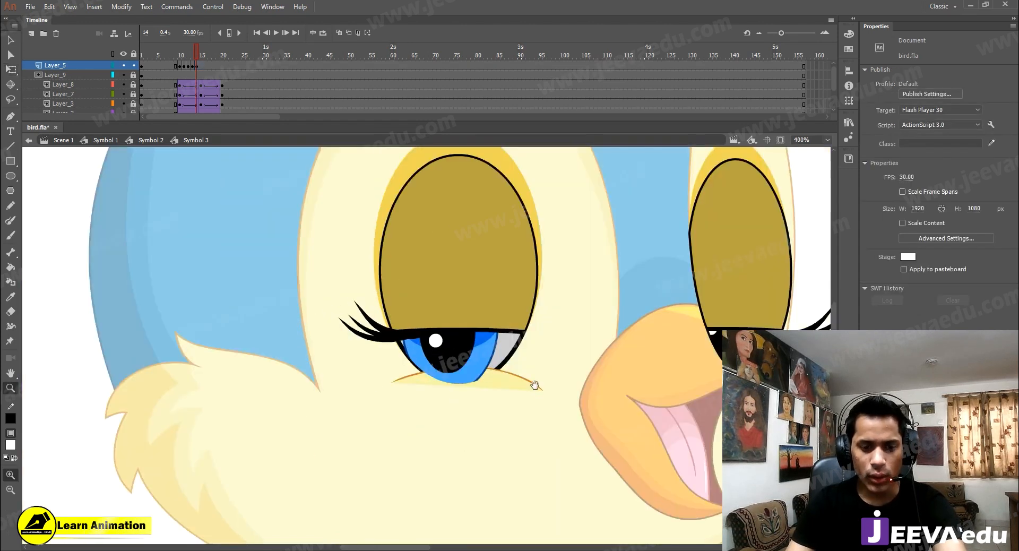
left_click_drag(534, 385, 291, 393)
key("v")
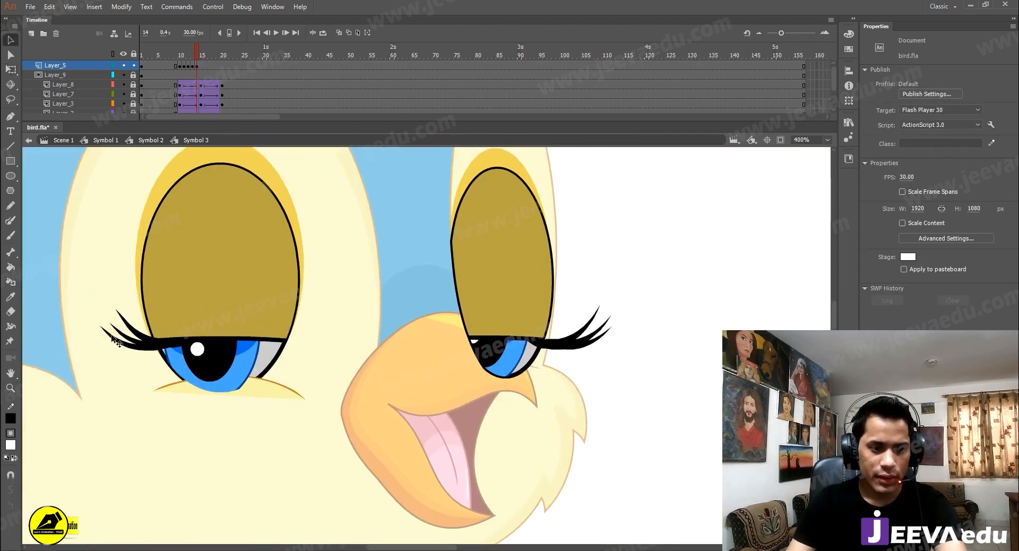
left_click(113, 340)
double_click(114, 342)
key("ctrl+=")
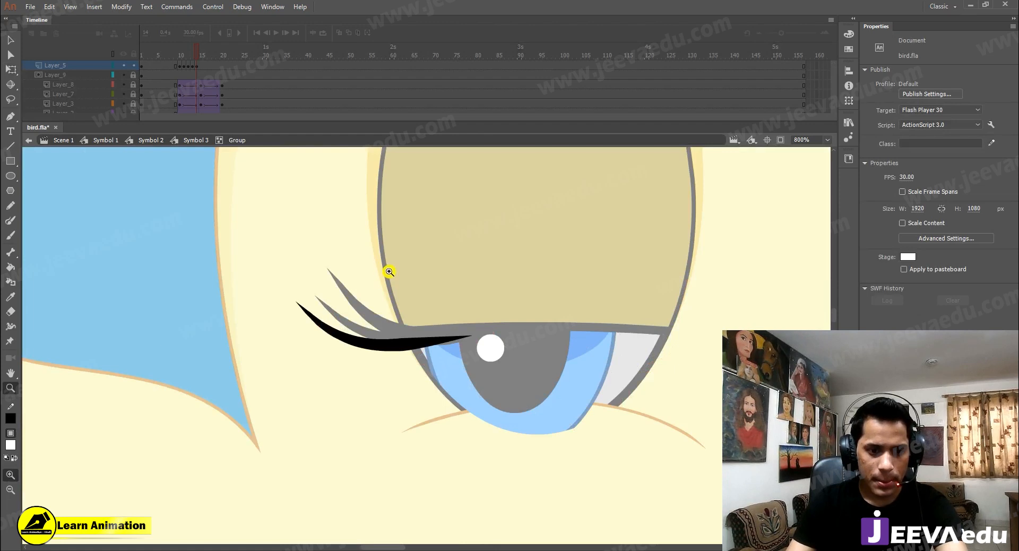
left_click_drag(316, 344, 323, 355)
key("Delete")
key("z")
left_click(326, 327)
key("v")
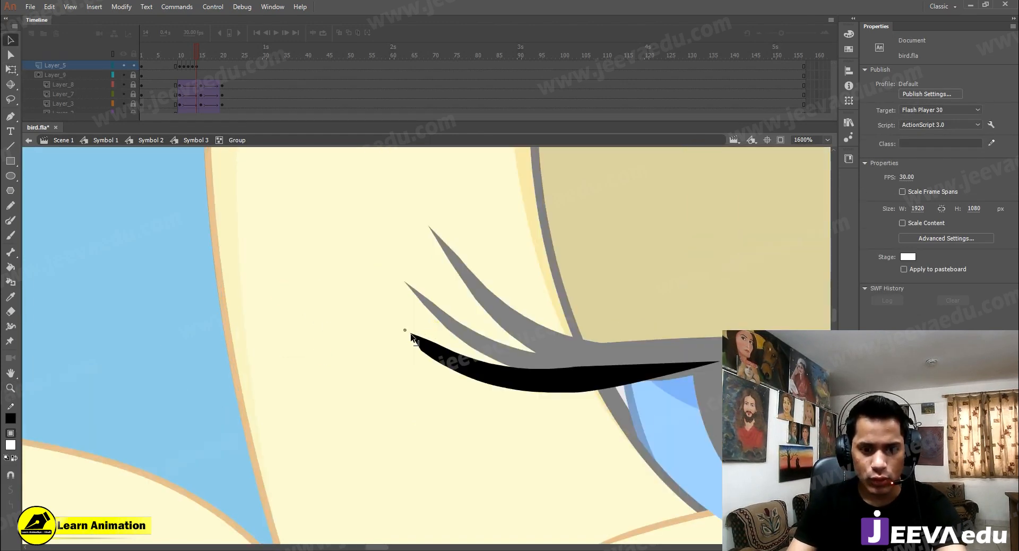
left_click_drag(421, 352, 442, 359)
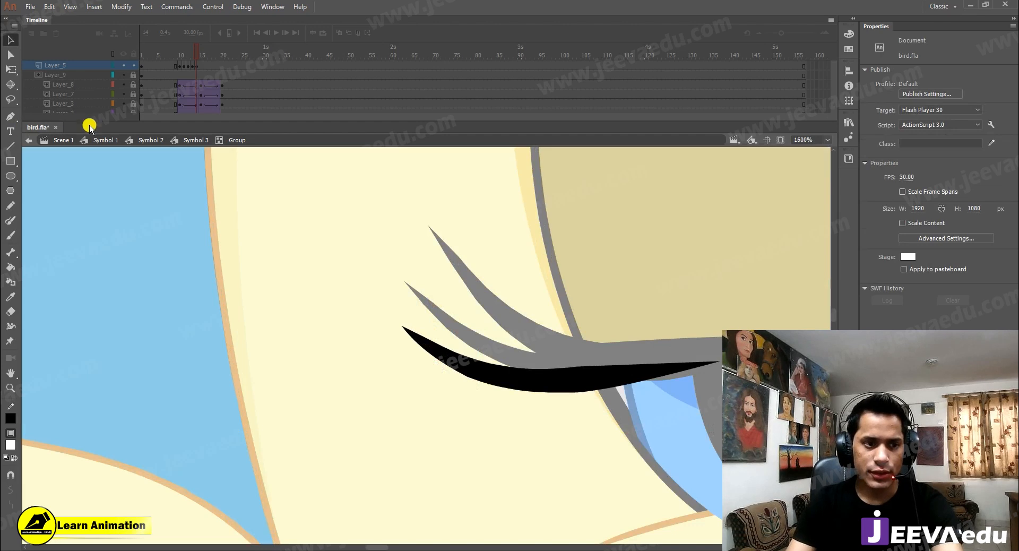
Leave the lash group for Symbol 1 and reopen the nested Symbol 3 at frame 14 of Layer_5
left_click(94, 144)
key("z")
left_click(493, 380, "alt")
left_click(494, 368, "alt")
left_click_drag(504, 323, 303, 351)
key("v")
double_click(288, 291)
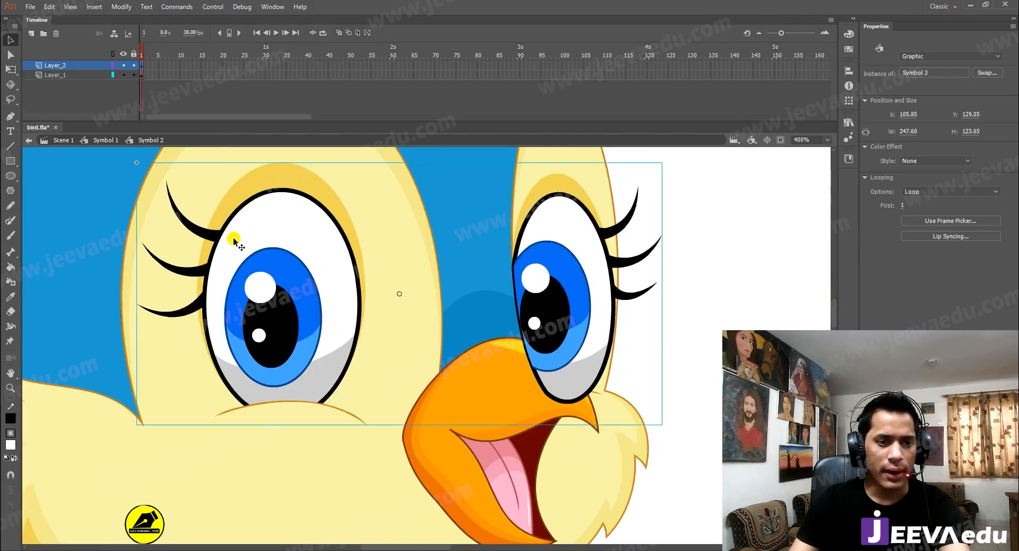
double_click(250, 280)
left_click(197, 65)
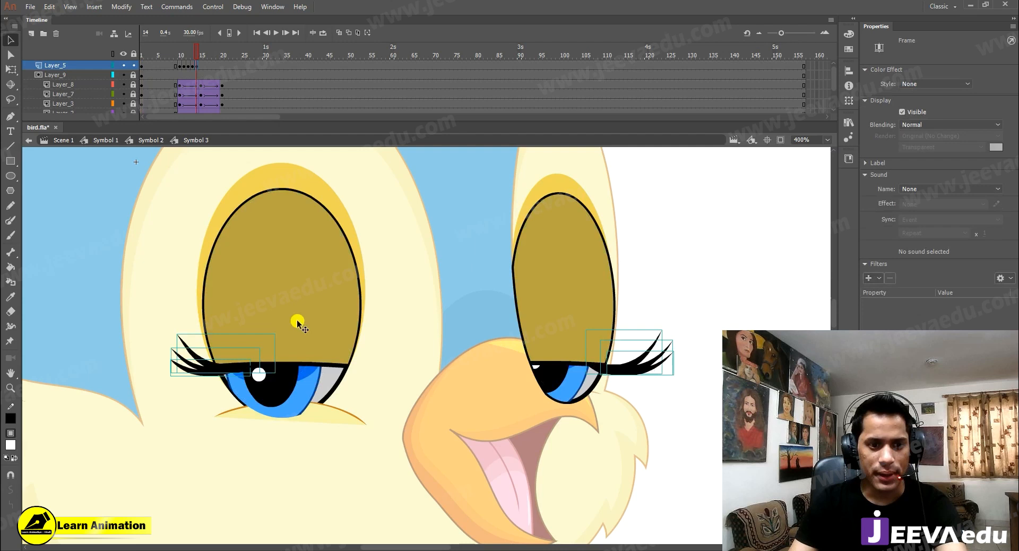
Delete the right eye's old lashes at frame 14
left_click(205, 391)
left_click_drag(155, 309, 186, 395)
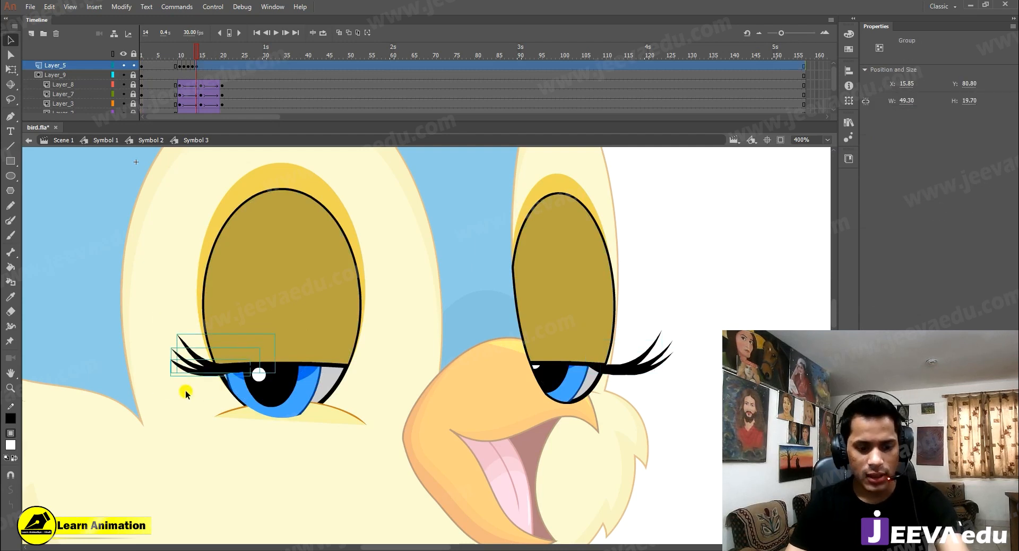
left_click_drag(668, 306, 646, 388)
key("Delete")
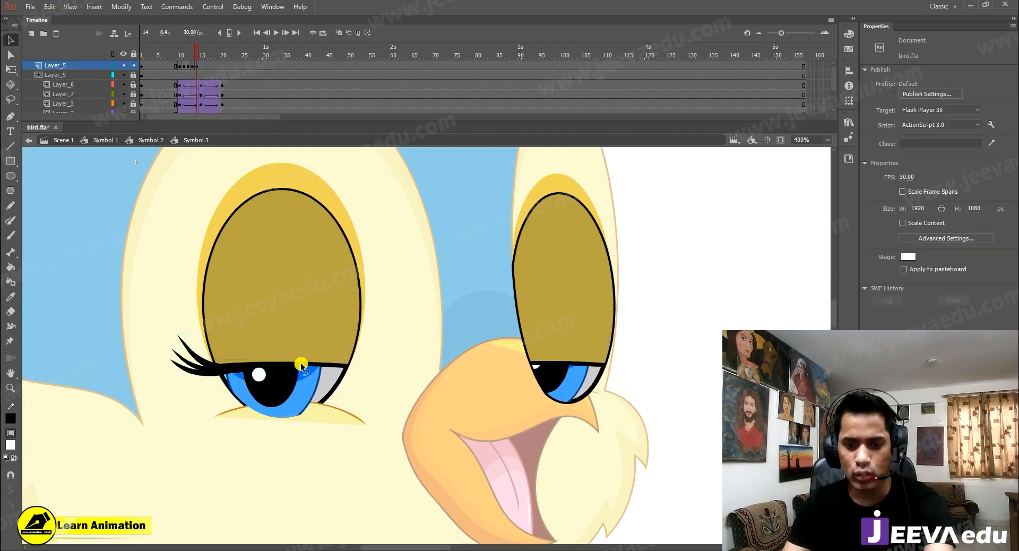
Copy the left eye's reshaped lashes to the right eye's outer corner at frame 14 and flip the copy horizontally
left_click_drag(180, 392, 580, 372)
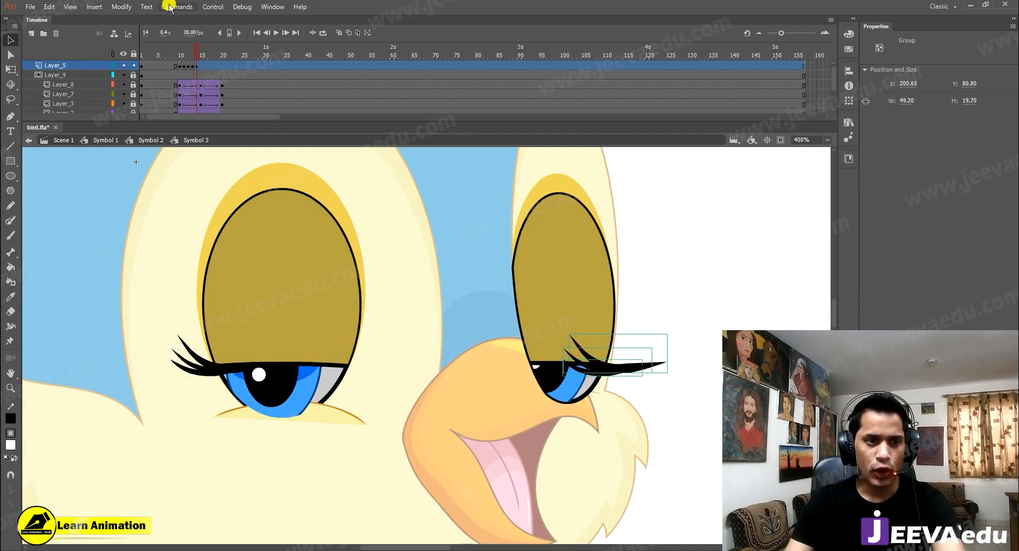
left_click(121, 6)
mouse_move(163, 144)
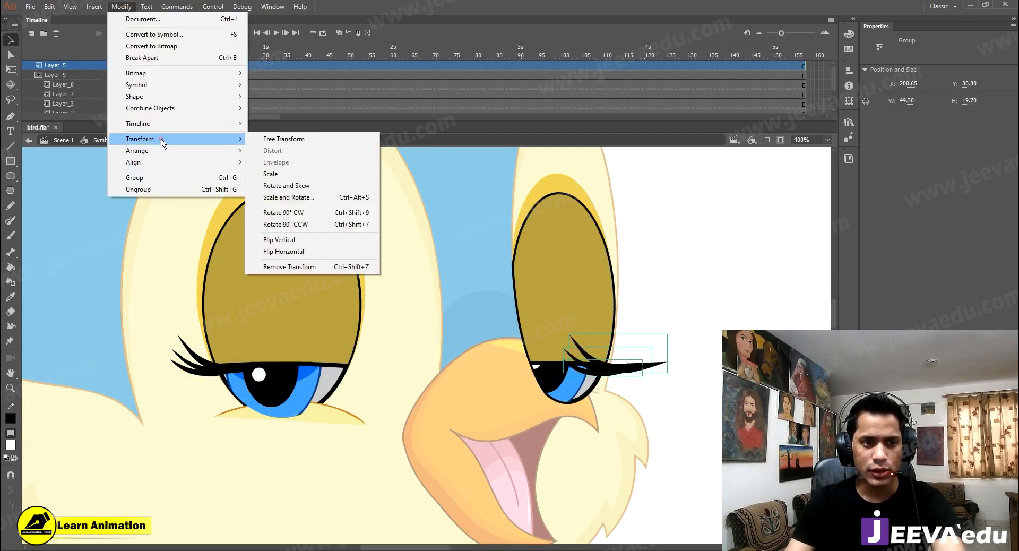
left_click(290, 251)
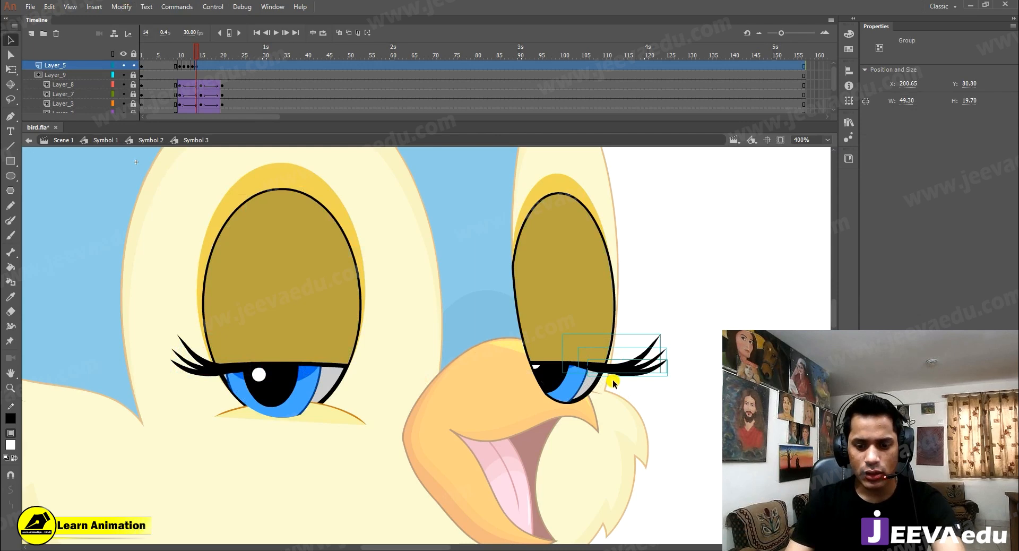
left_click(510, 385)
Add a keyframe at frame 15 of Layer_5 and nudge all the lashes down 18 px toward the closed lid edges
key("z")
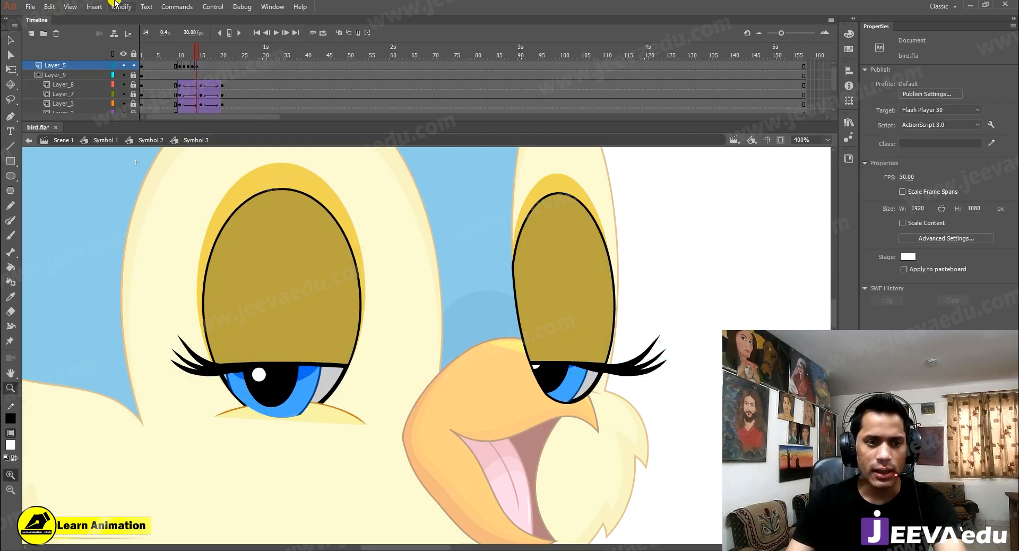
left_click(201, 65)
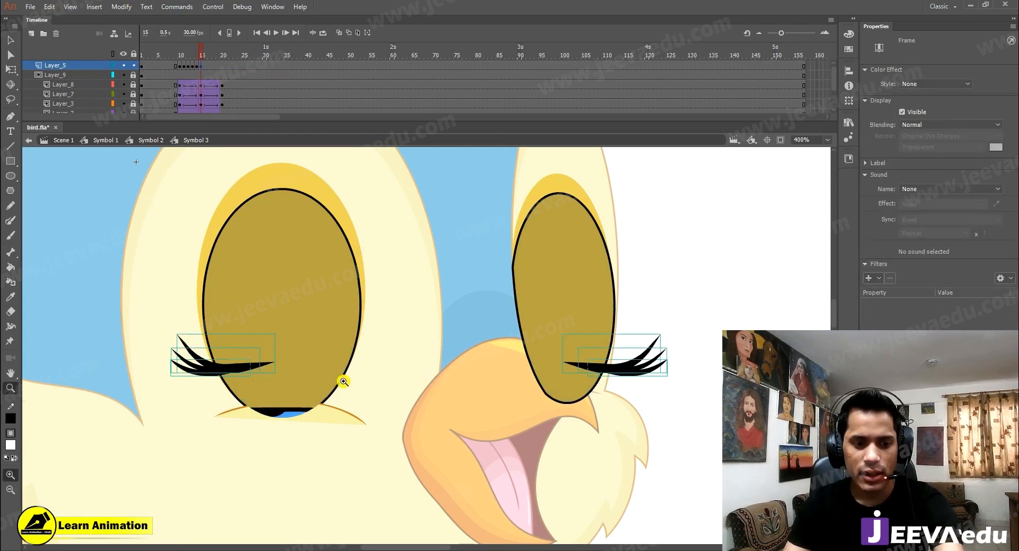
left_click(286, 423)
key("v")
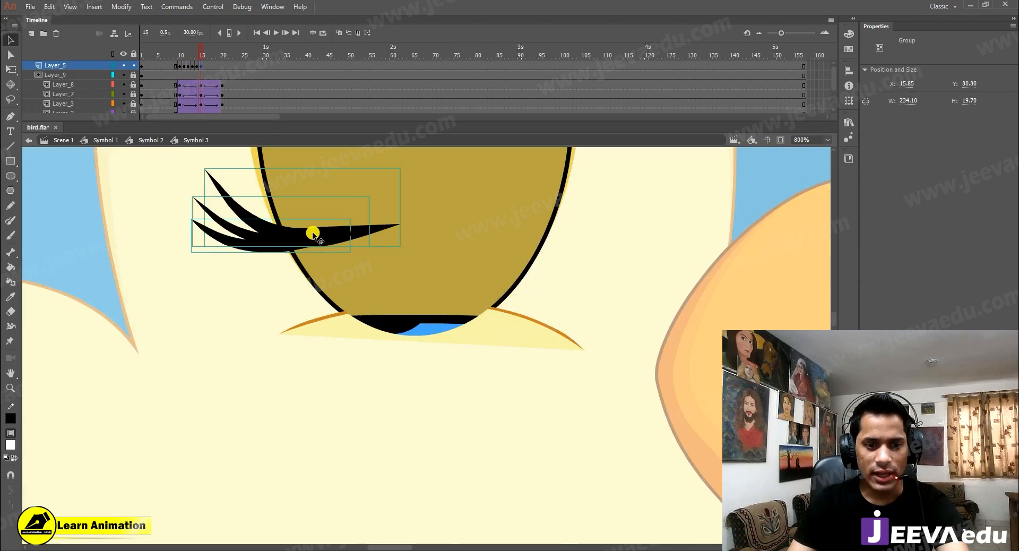
key("Down")
key("Down")
key("Down")
key("Down")
key("Down")
key("Down")
key("Down")
key("Down")
key("Down")
key("Down")
key("Down")
key("Down")
key("Down")
key("Down")
key("Down")
key("Down")
key("Down")
key("Down")
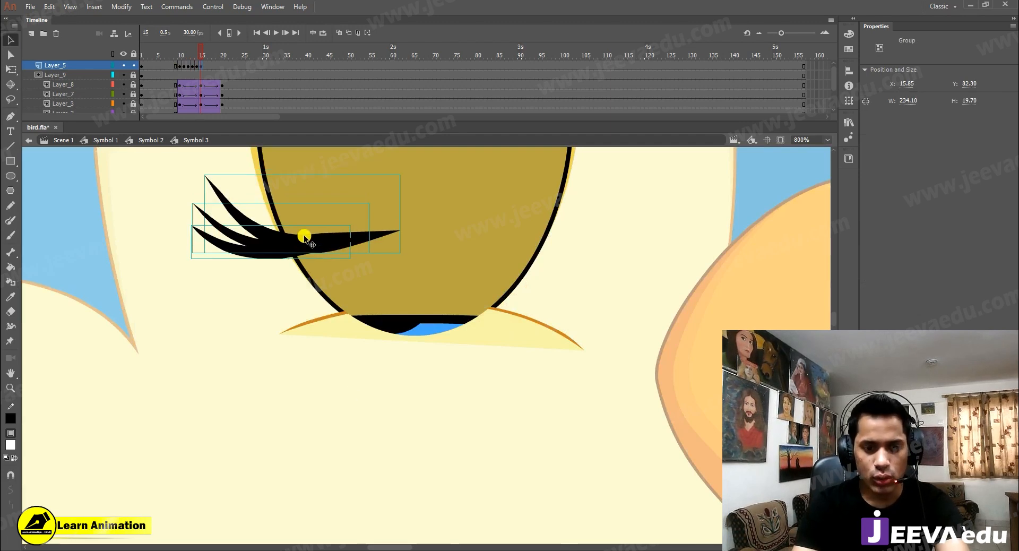
key("Up")
key("Up")
key("Up")
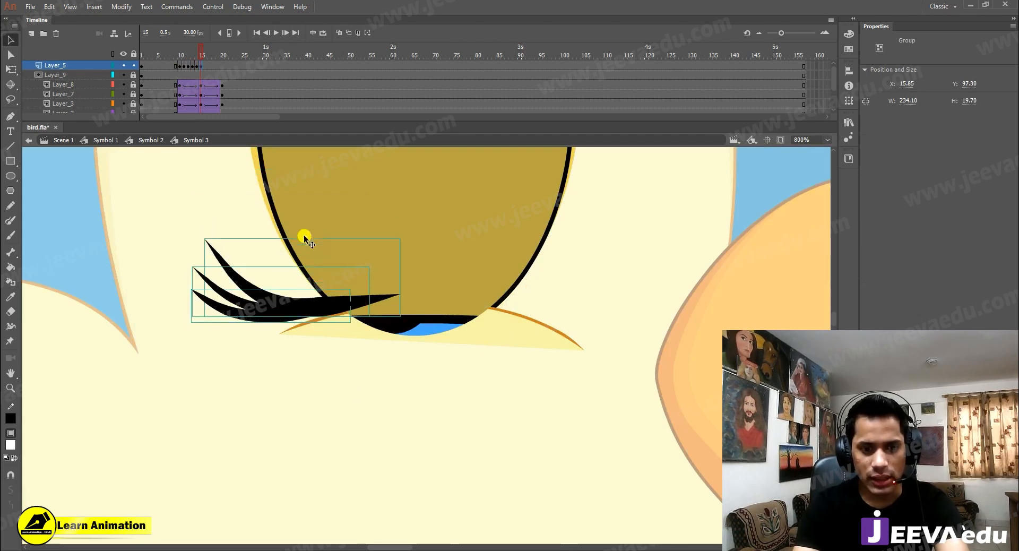
key("Down")
key("Down")
key("Down")
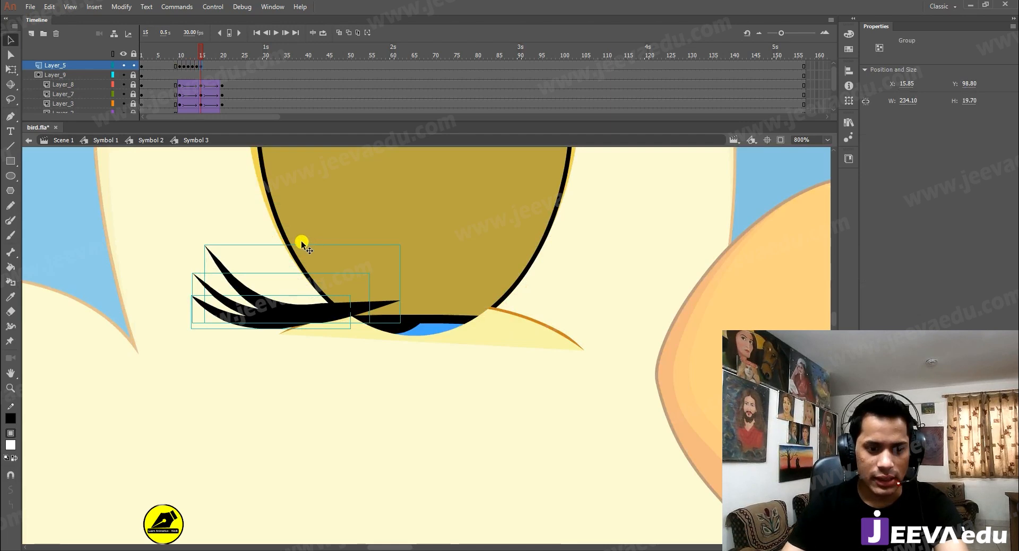
Rotate the left eye's upper lash so its tip points higher at frame 15 and shift it slightly inward along the lid
left_click(412, 365)
key("z")
left_click(393, 366, "alt")
left_click_drag(379, 361, 251, 302)
left_click(270, 314)
left_click_drag(406, 289, 212, 346)
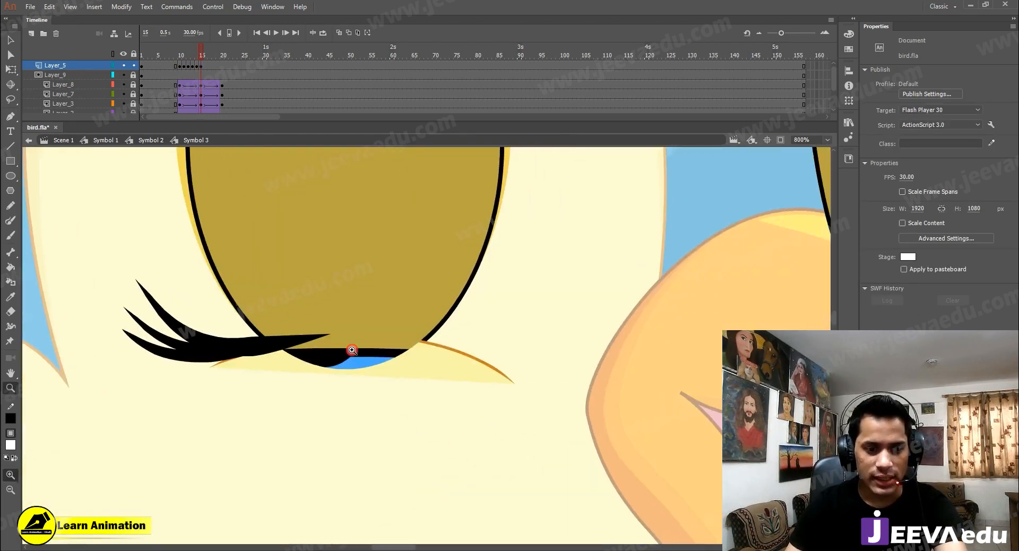
key("v")
left_click(244, 340)
key("q")
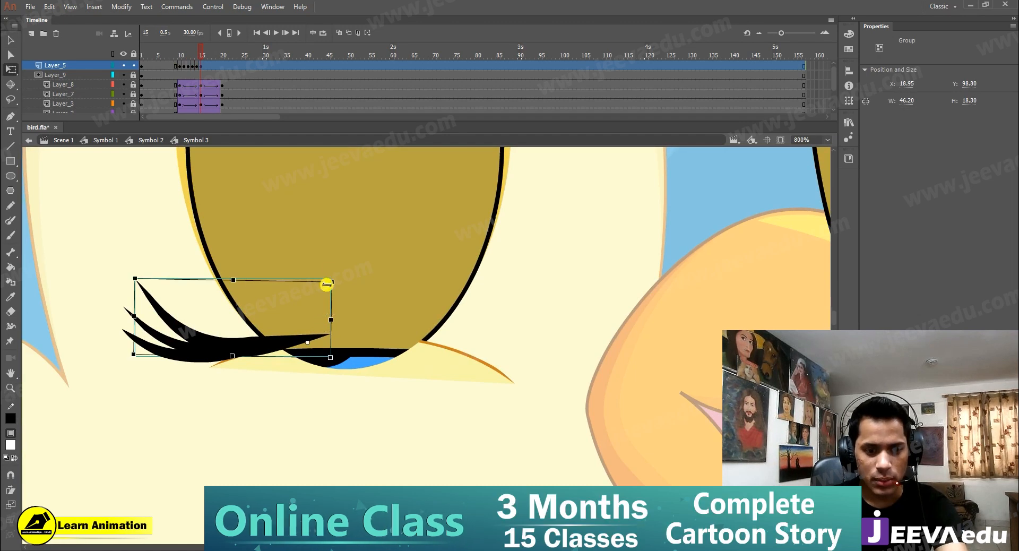
left_click_drag(336, 280, 342, 290)
key("v")
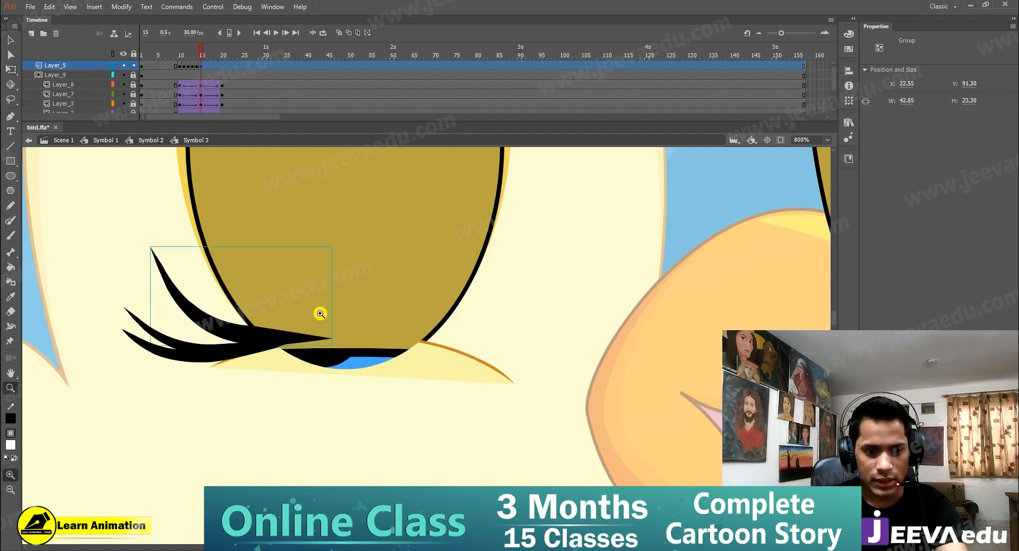
left_click_drag(276, 339, 282, 341)
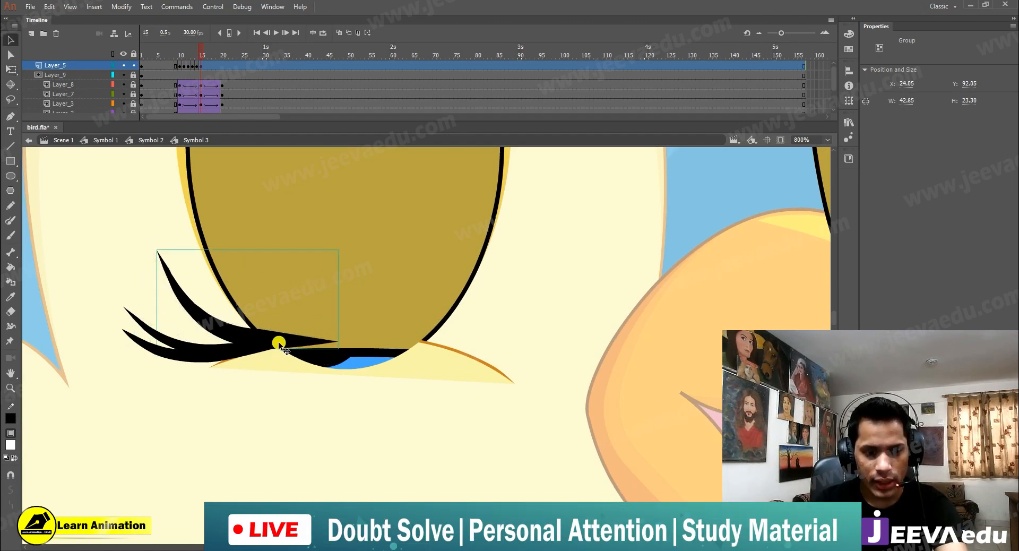
Rotate the left eye's two lower lashes together so their tips rise at frame 15 and move them up beside the upper lash
left_click(196, 351)
mouse_move(170, 356)
left_mouse_down()
mouse_move(185, 348)
mouse_move(177, 333)
mouse_move(187, 359)
left_mouse_up()
left_click(285, 333)
key("q")
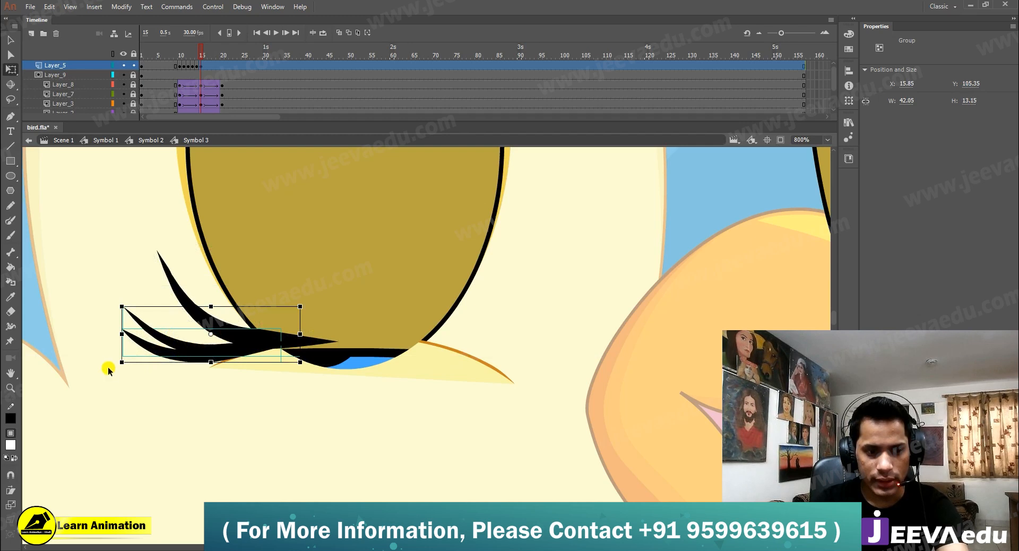
left_click_drag(118, 365, 114, 349)
left_click_drag(237, 352, 241, 342)
key("v")
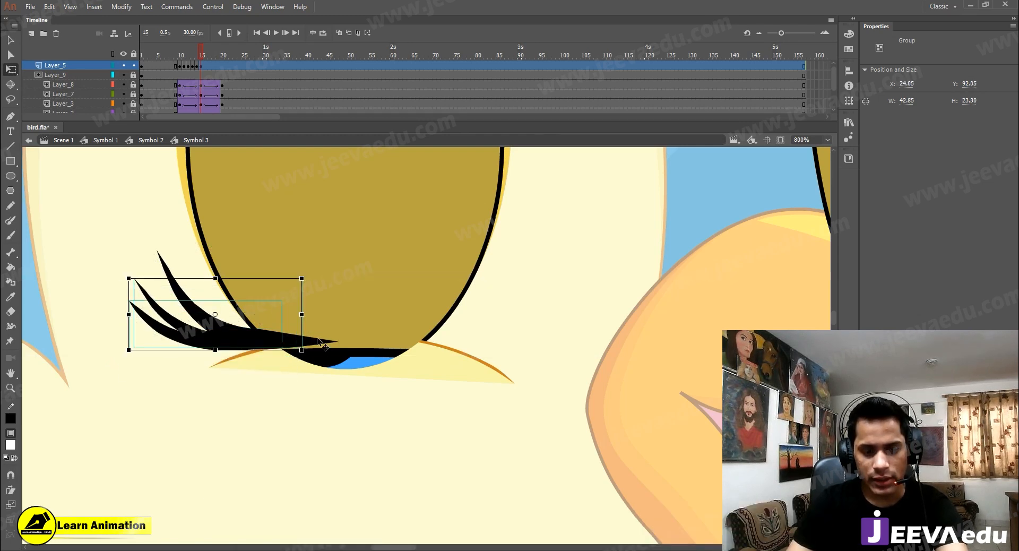
Extend the left eye's upper lash shape along the closed lid to the inner corner and curve its end upward at frame 15
double_click(318, 342)
left_click(319, 371)
left_click_drag(335, 340, 430, 335)
left_click_drag(365, 344, 429, 341)
left_click_drag(325, 331, 350, 330)
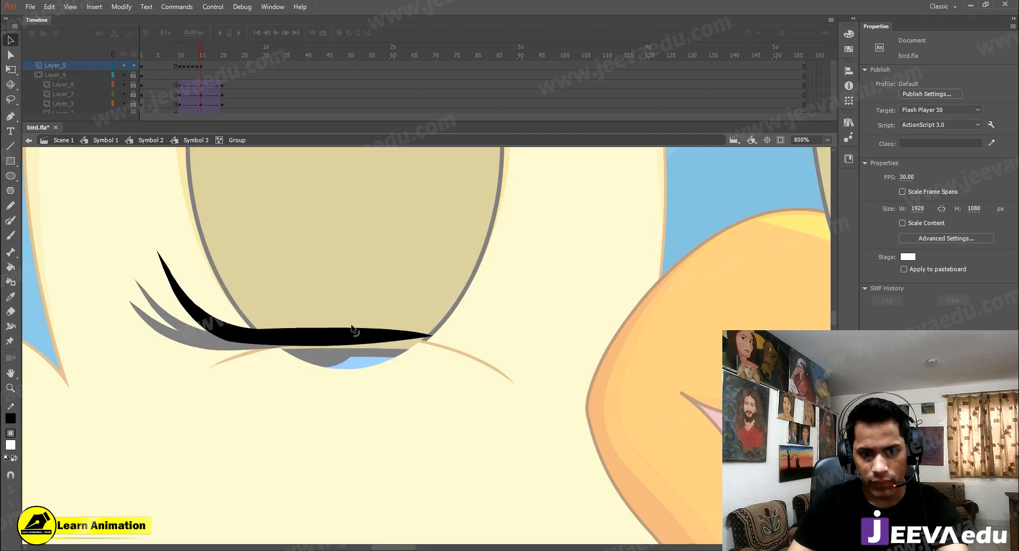
left_click_drag(427, 335, 403, 336)
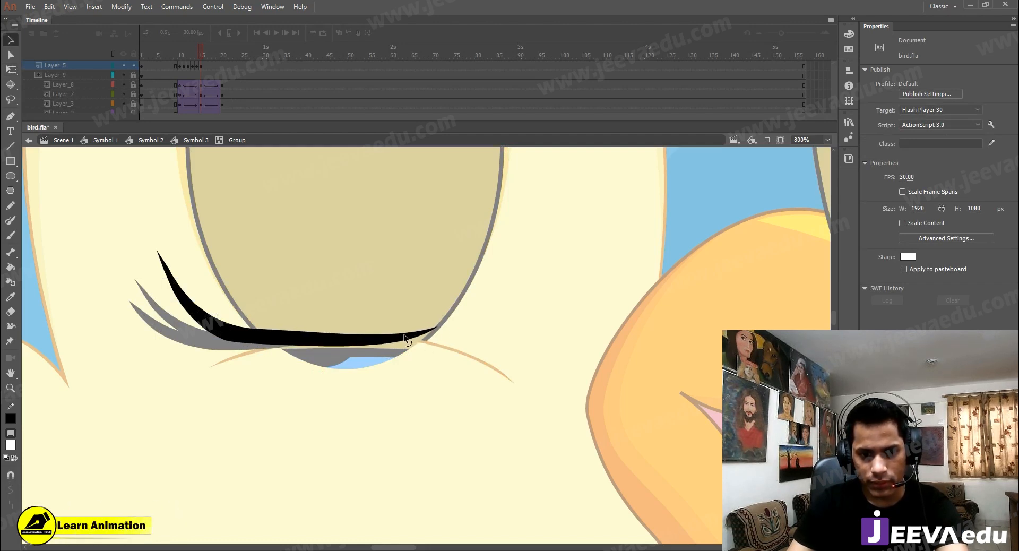
double_click(221, 387)
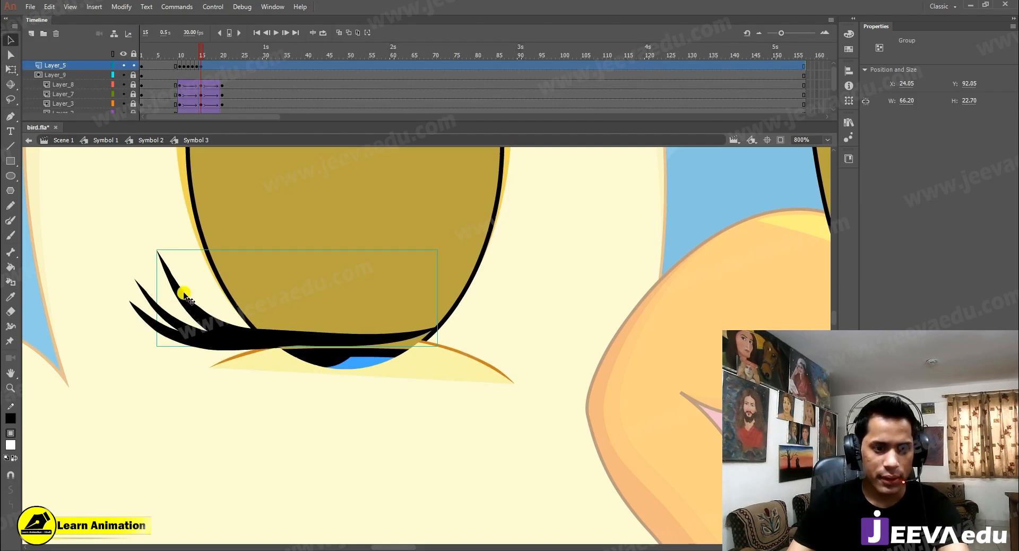
Narrow the left eye's upper and middle lashes horizontally so their tips sit closer to the eye at frame 15
key("q")
left_click_drag(157, 300, 175, 298)
left_click(159, 321)
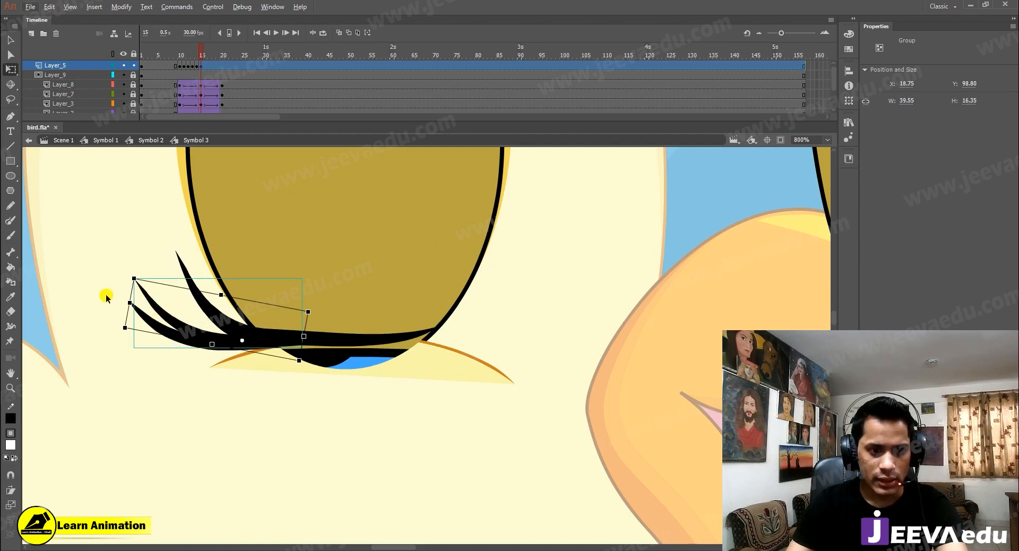
left_click_drag(132, 304, 154, 306)
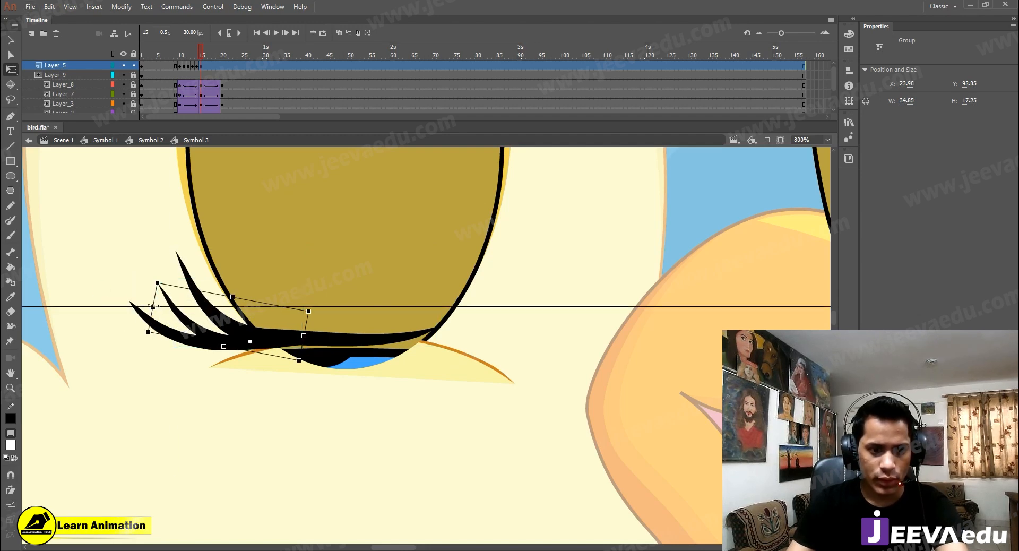
Move the left eye's lowest lash up and slightly inward against the other lashes at frame 15
key("z")
left_click(424, 360, "alt")
left_click_drag(444, 366, 407, 375)
key("v")
left_click(278, 339)
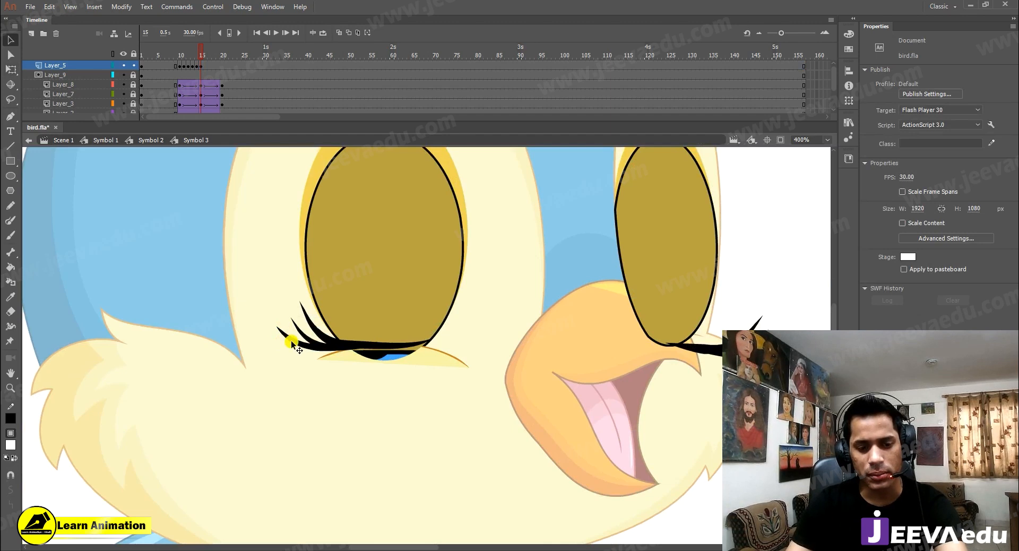
left_click(294, 343)
left_click_drag(296, 348, 300, 339)
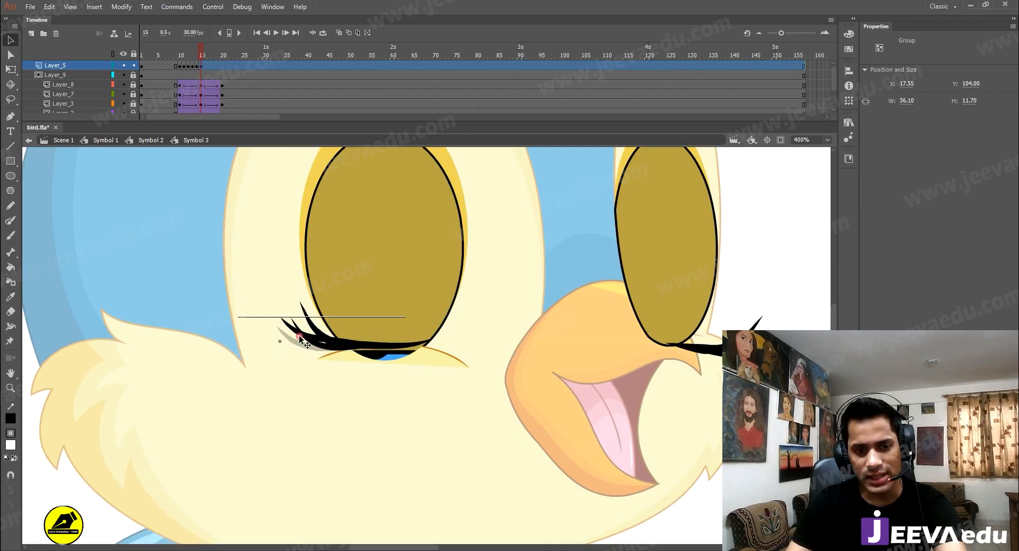
Shorten the left eye's middle lash, rotate its tip higher and reposition it between the upper and lowest lashes
key("ctrl+=")
left_click(419, 359)
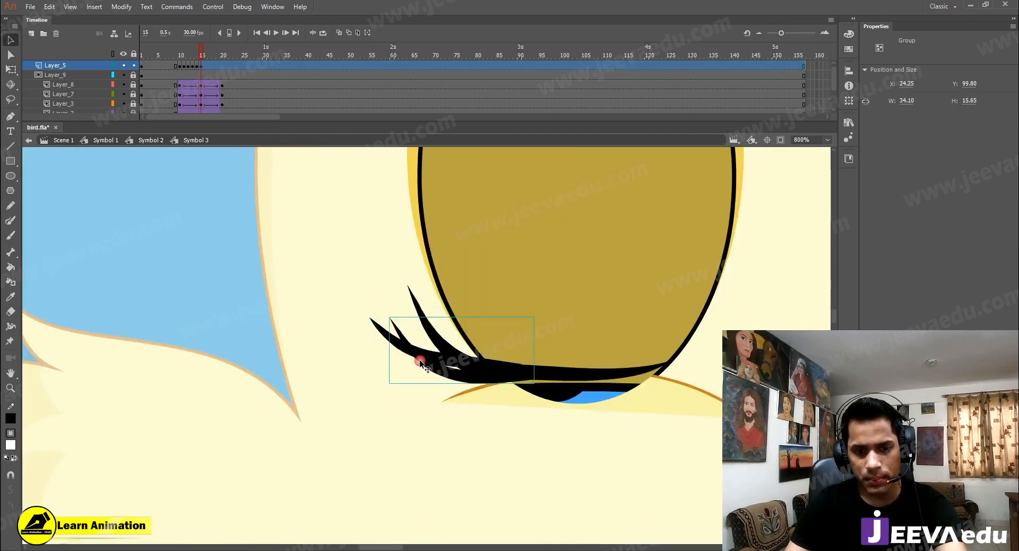
key("q")
left_click_drag(399, 339, 406, 340)
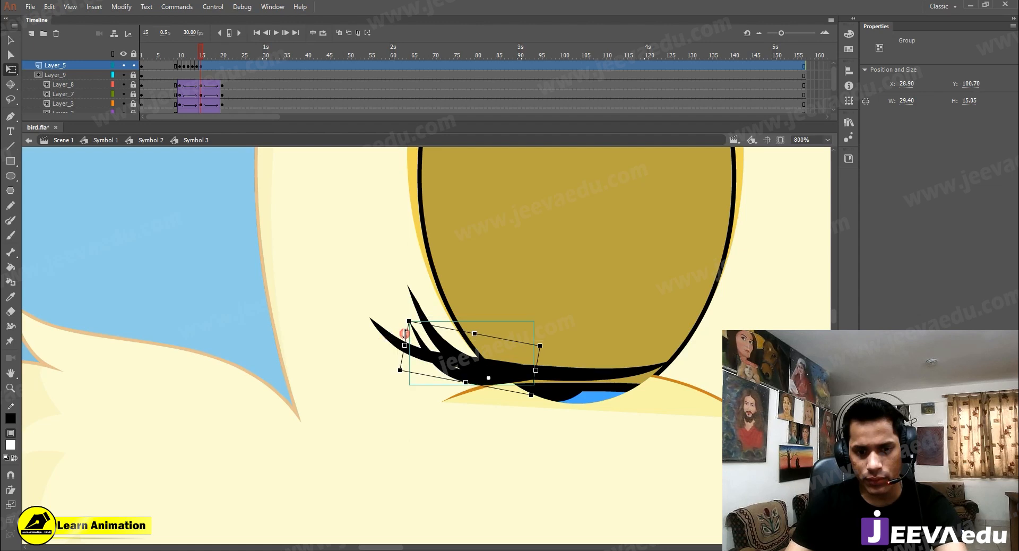
left_click_drag(390, 376, 393, 366)
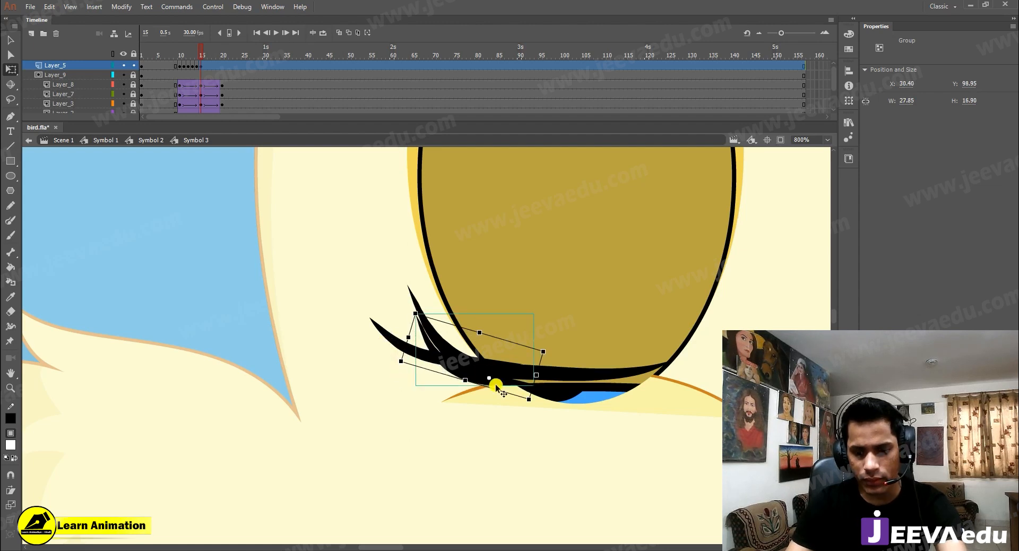
left_click_drag(431, 340, 402, 308)
left_click(492, 419)
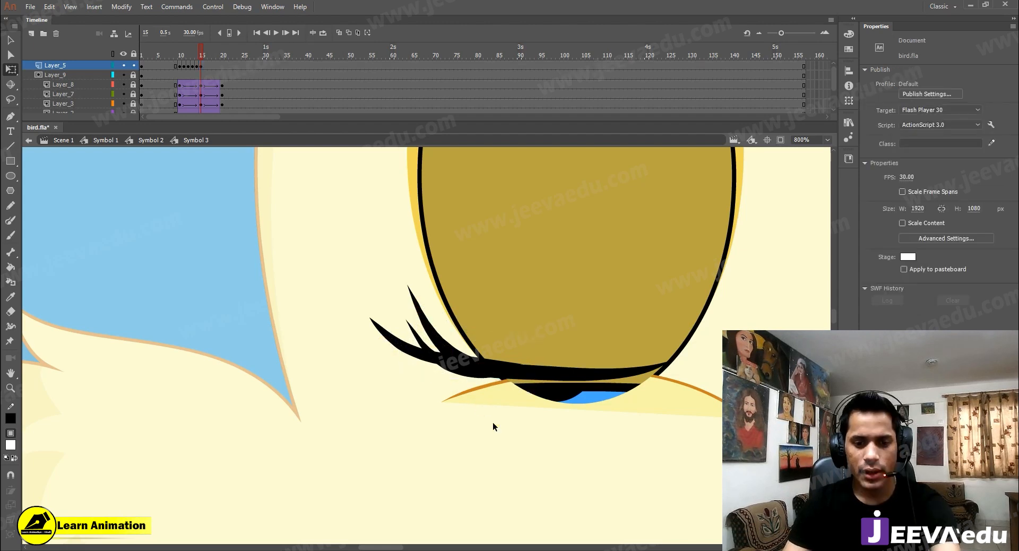
key("z")
left_click(504, 370, "alt")
left_click(449, 336)
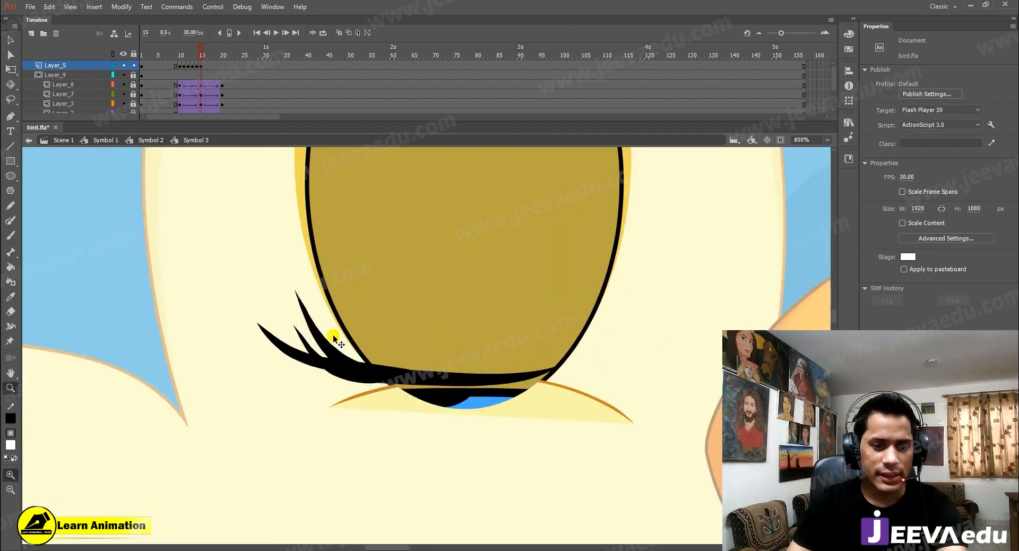
Try moving the separate outer lash strands at the corner of the bird's larger eye on frame 15
key("v")
left_click(291, 349)
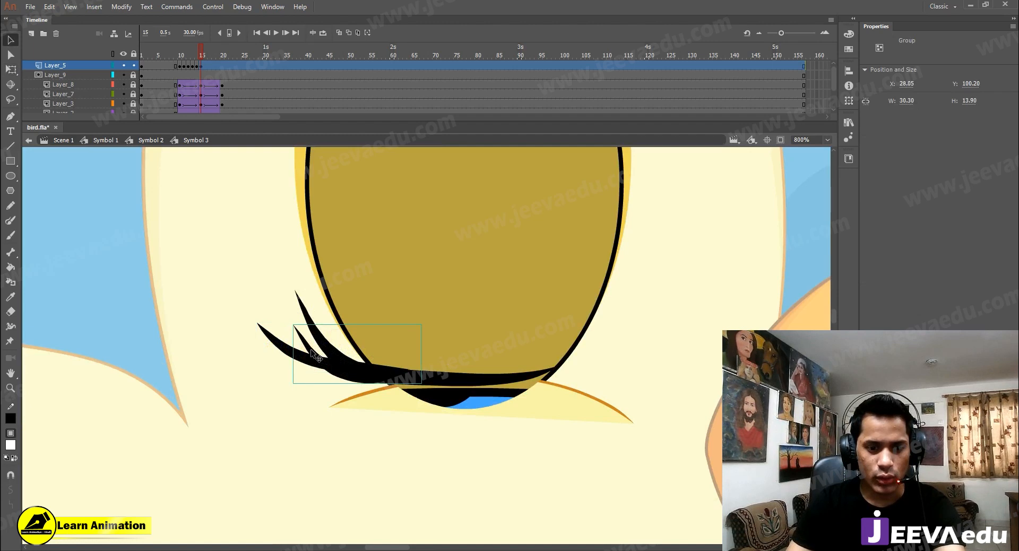
left_click(293, 355)
left_click_drag(294, 356, 300, 366)
Brush the outline of a new downward-curving eyelash with several pointed strands on the cheek below the larger eye
key("z")
left_click(497, 378, "alt")
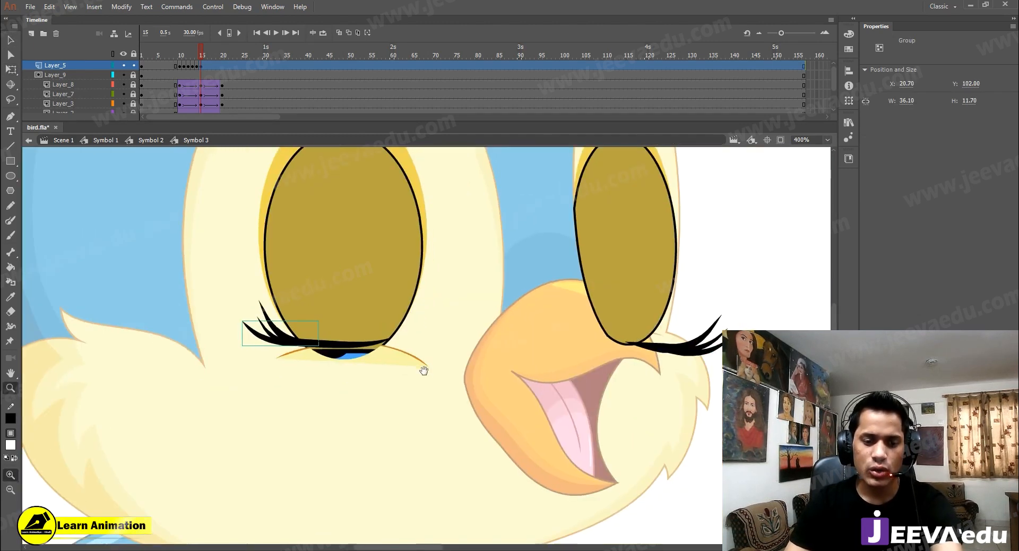
left_click_drag(232, 289, 274, 355)
left_click(520, 409, "alt")
left_click(510, 374, "alt")
left_click(489, 368, "alt")
left_click_drag(406, 337, 403, 321)
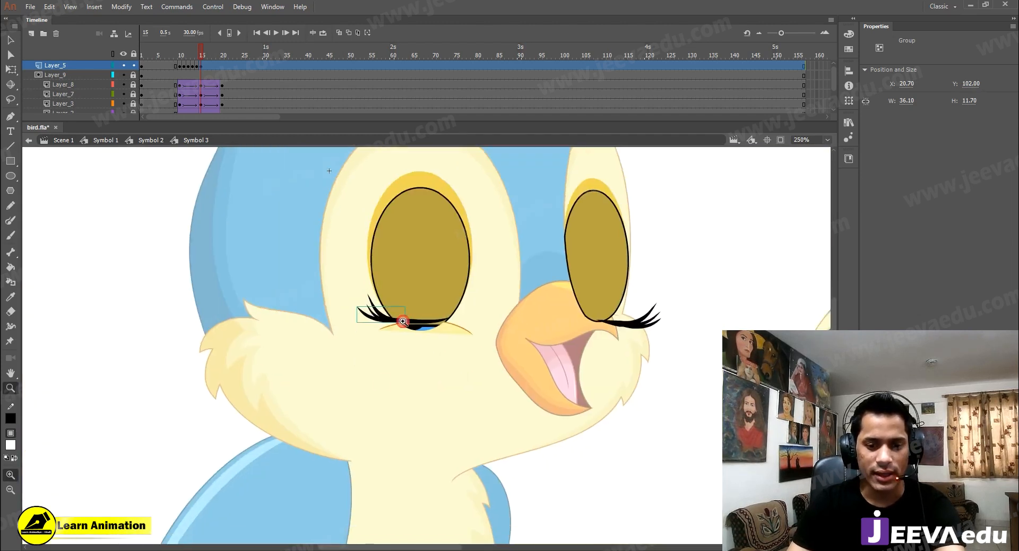
key("b")
mouse_move(330, 411)
left_mouse_down()
mouse_move(400, 400)
mouse_move(380, 391)
left_mouse_up()
key("ctrl+z")
key("ctrl+z")
key("ctrl+z")
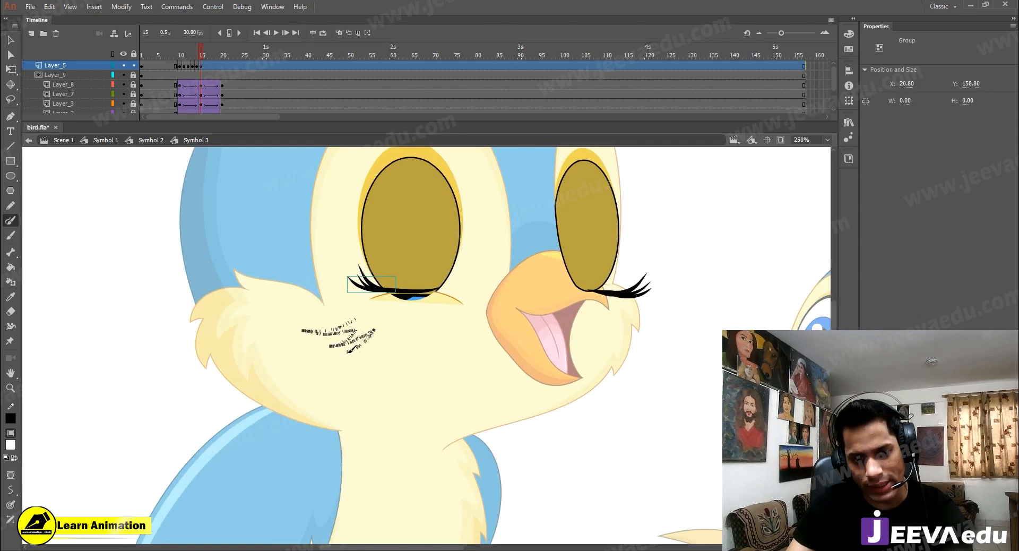
mouse_move(397, 346)
left_mouse_down()
mouse_move(466, 323)
mouse_move(326, 319)
left_mouse_up()
key("z")
left_click(429, 326)
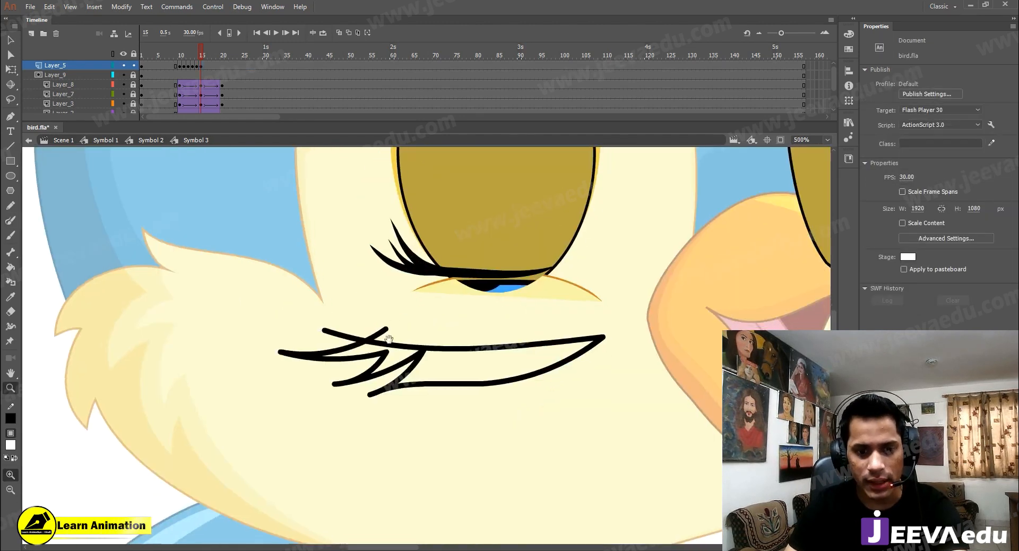
Fill the eyelash outline with the black of the existing lashes and delete its outline strokes
key("k")
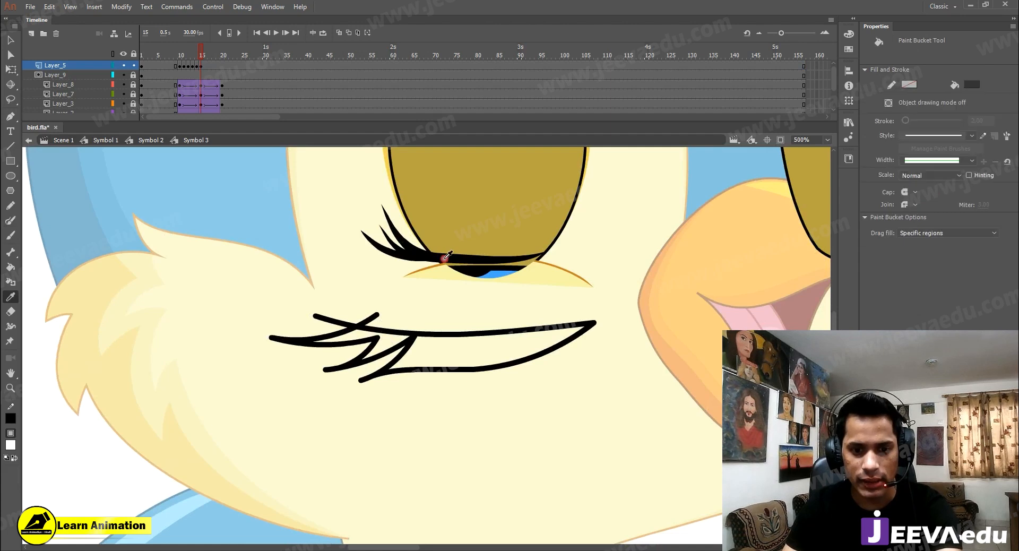
left_click(371, 339)
key("v")
double_click(431, 332)
key("Delete")
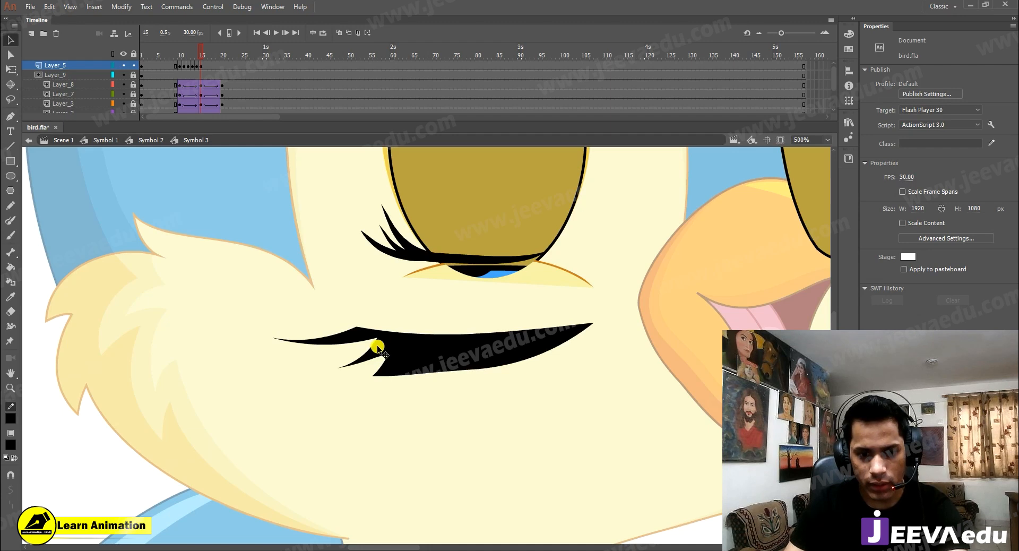
Reshape the lower strands of the new eyelash into slimmer points with deeper notches between them
left_click_drag(378, 343, 366, 343)
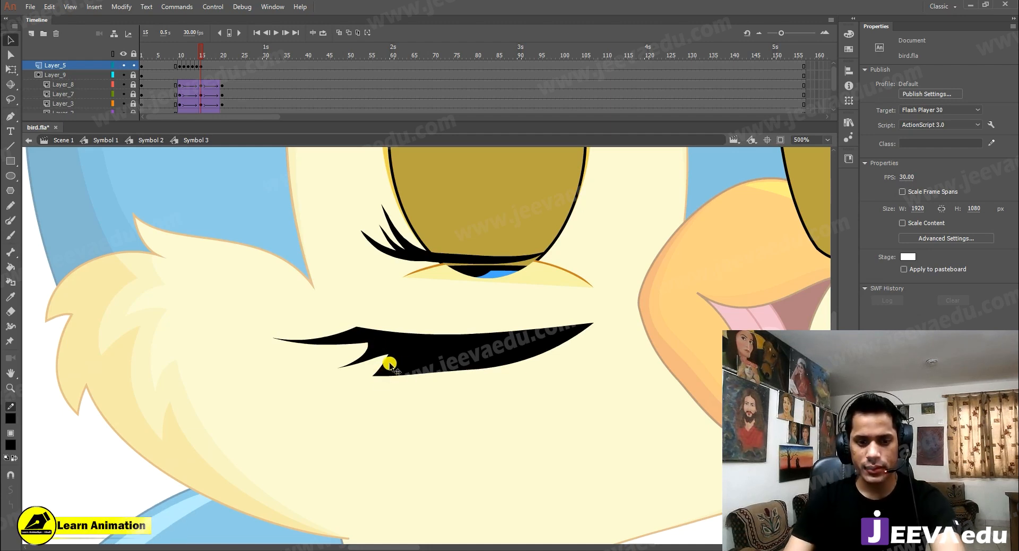
left_click_drag(368, 370, 341, 354)
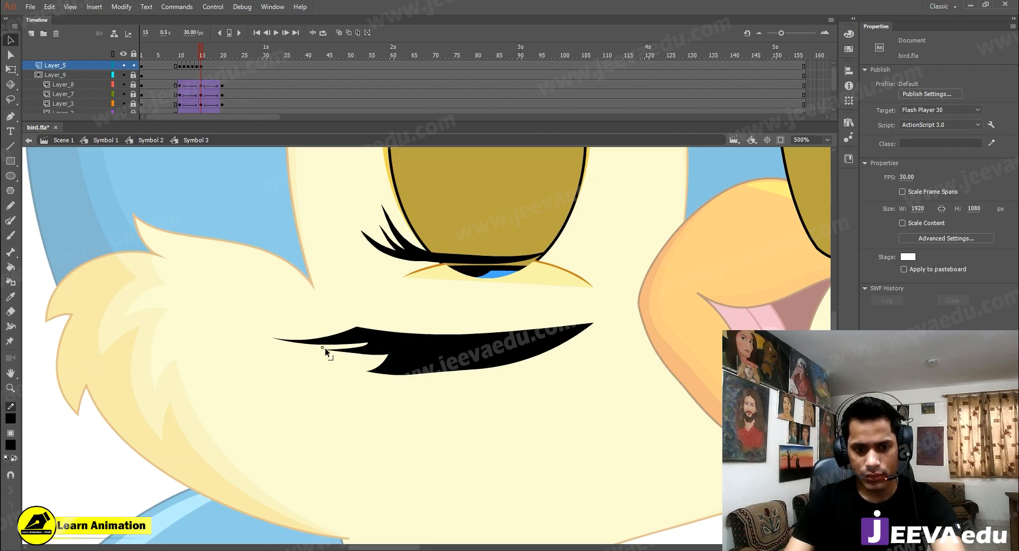
left_click_drag(354, 353, 395, 347)
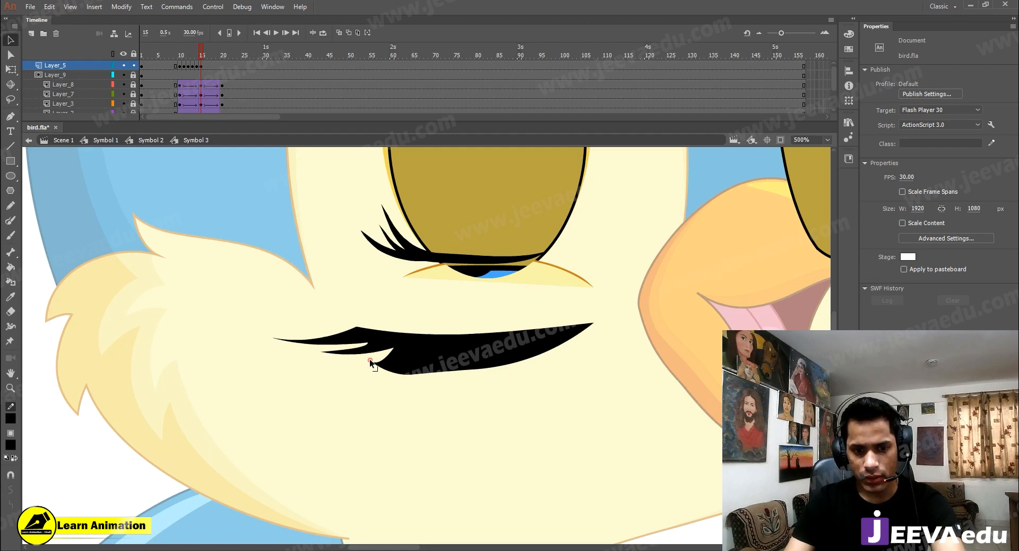
Trim the eyelash's inner end, thin its lower edge to a tapered tip and raise its upper outer corner slightly
left_click_drag(410, 373, 598, 309)
left_click(581, 329)
key("Delete")
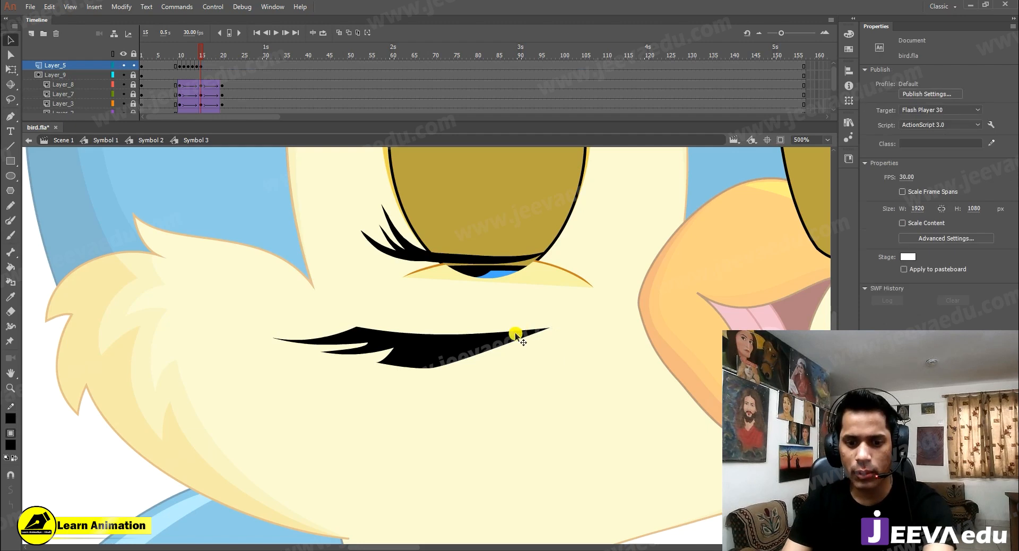
left_click_drag(547, 330, 575, 326)
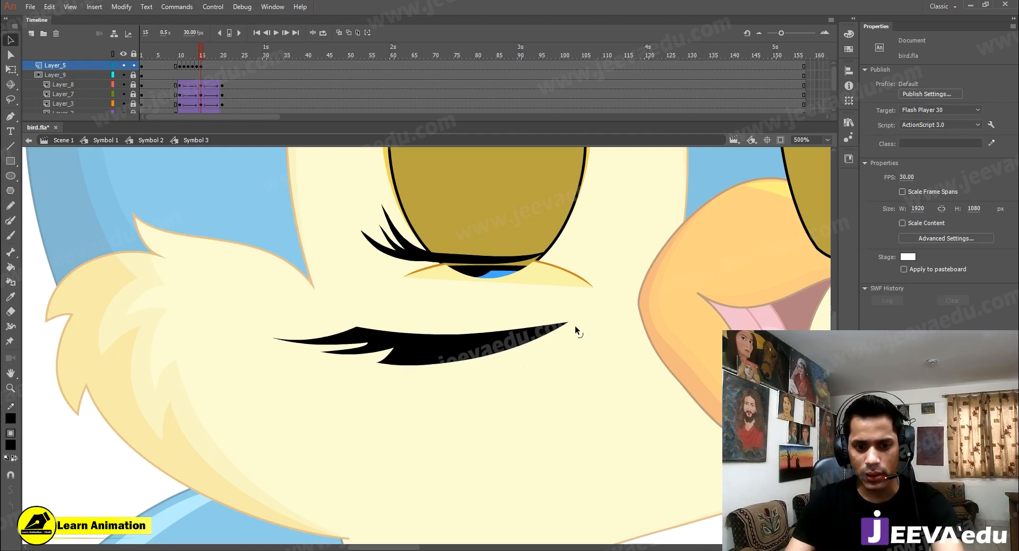
left_click(361, 357)
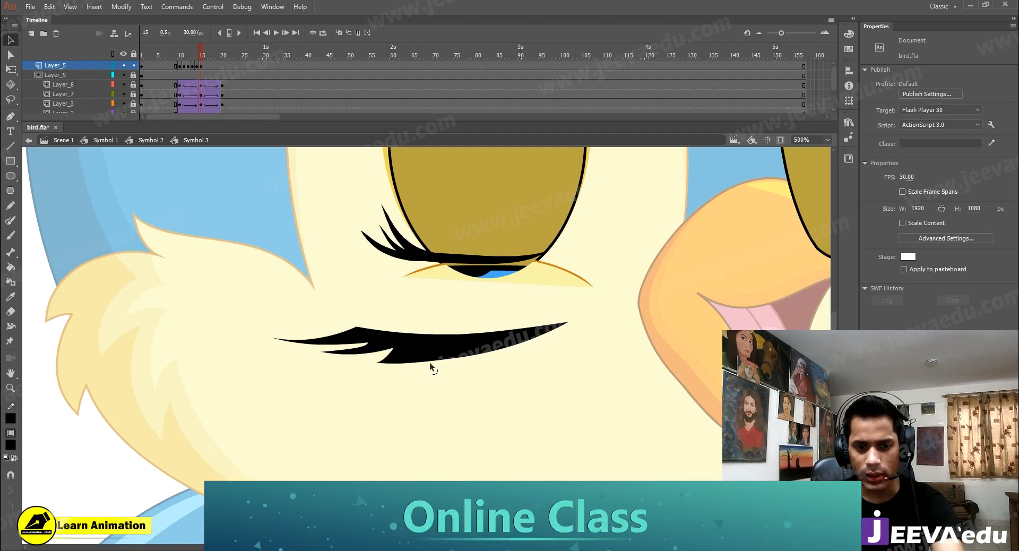
left_click(431, 348)
left_click(329, 296)
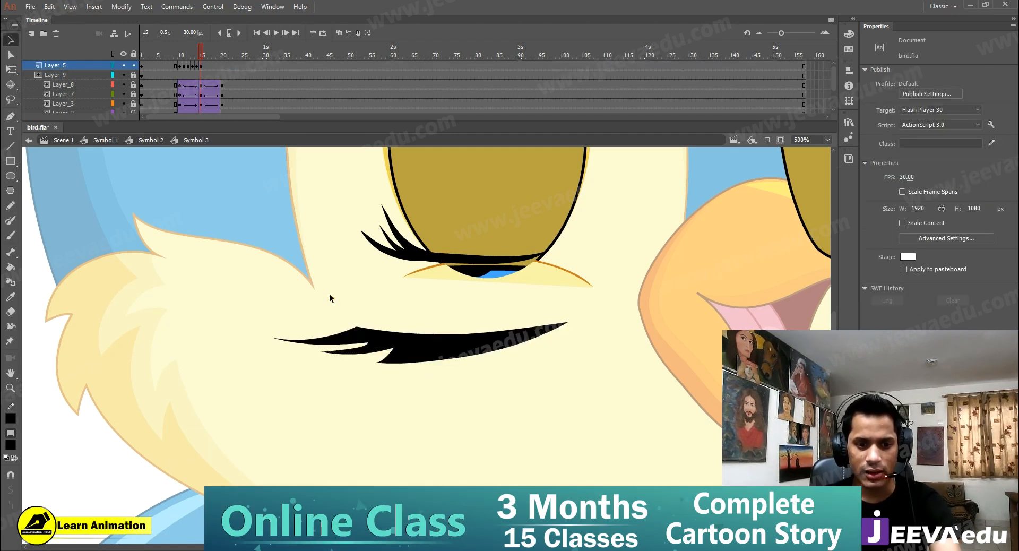
left_click_drag(357, 328, 358, 321)
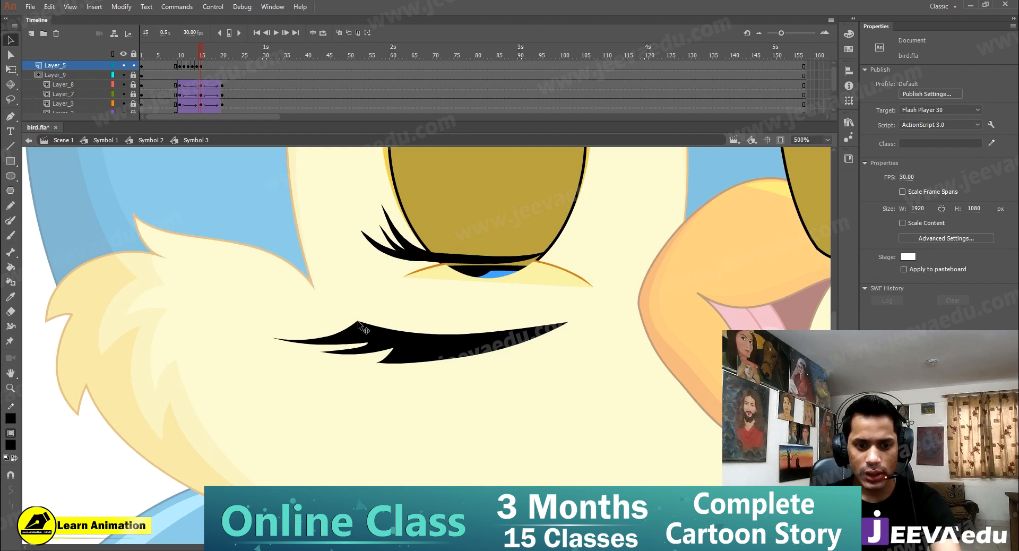
Group the new eyelash, place it on the lower edge of the larger eye and narrow it to the eye's width
left_click(362, 331)
key("ctrl+g")
left_click_drag(412, 358, 421, 276)
key("q")
left_click_drag(576, 259, 555, 260)
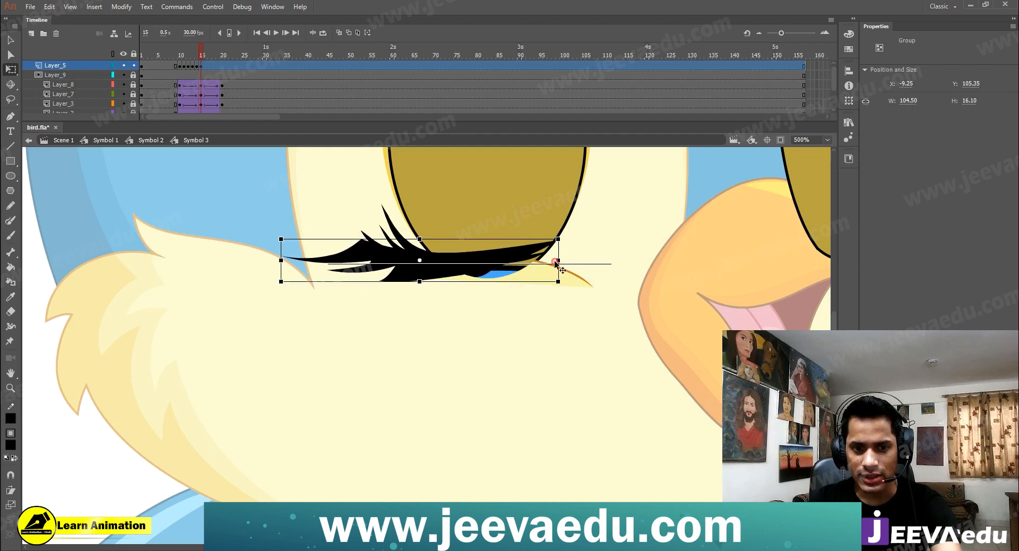
left_click_drag(279, 261, 360, 265)
Delete the old lash pieces of the larger eye, keeping only the new eyelash group
left_click_drag(353, 200, 396, 259)
left_click(425, 263, "shift")
left_click(425, 264, "shift")
key("Delete")
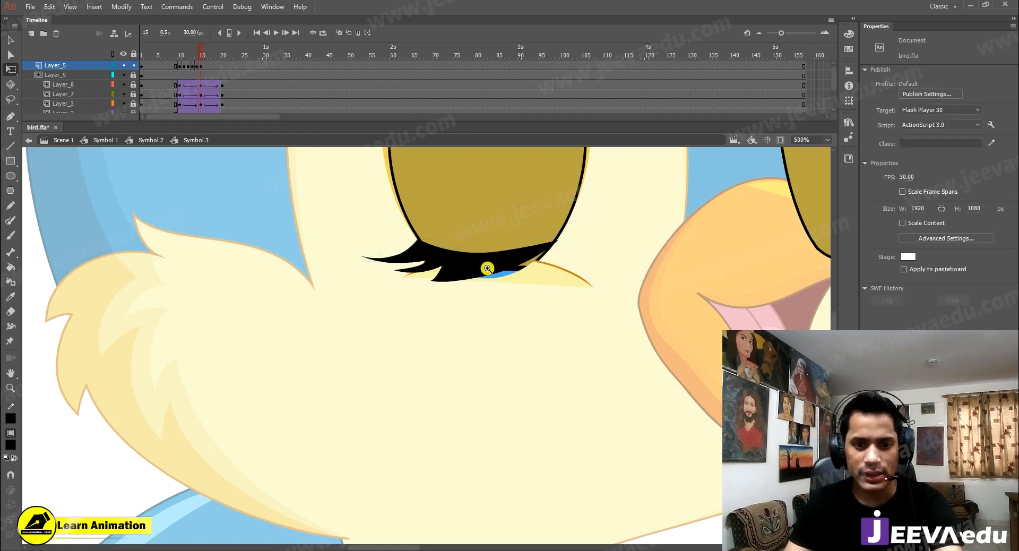
Open the new eyelash group and curve the inner part of its upper edge along the eye's lower outline
left_click(488, 268, "alt")
left_click(478, 310)
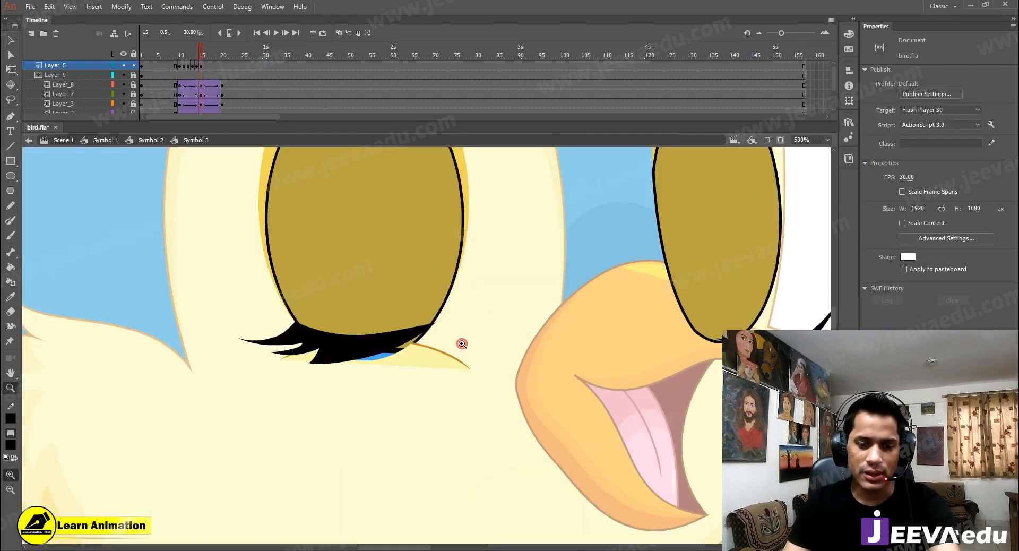
left_click(377, 362)
key("v")
double_click(382, 340)
left_click_drag(478, 323, 487, 327)
left_click_drag(461, 295, 471, 313)
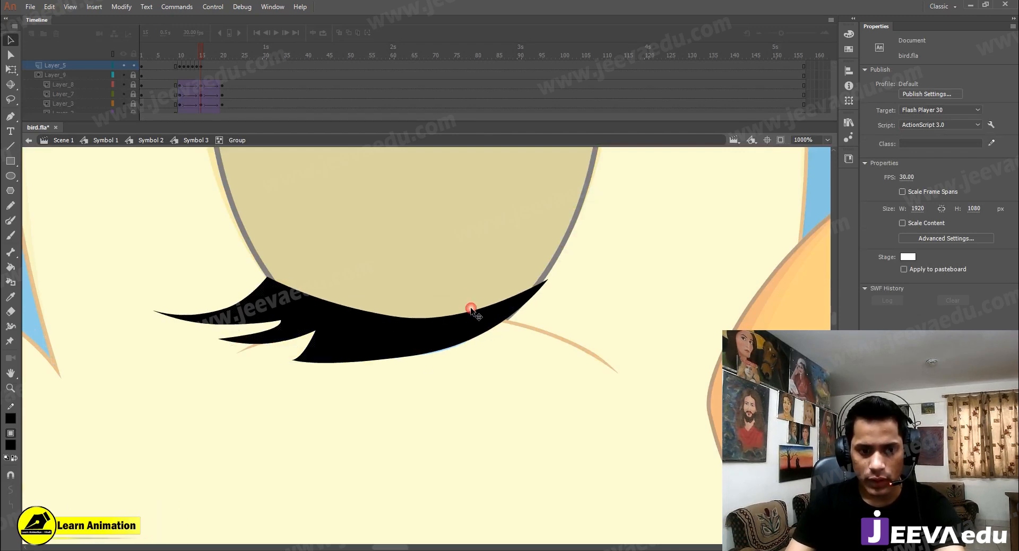
Curve the outer part of the lash's upper edge, extend its outer corner to the eye outline and leave the group
left_click(341, 306)
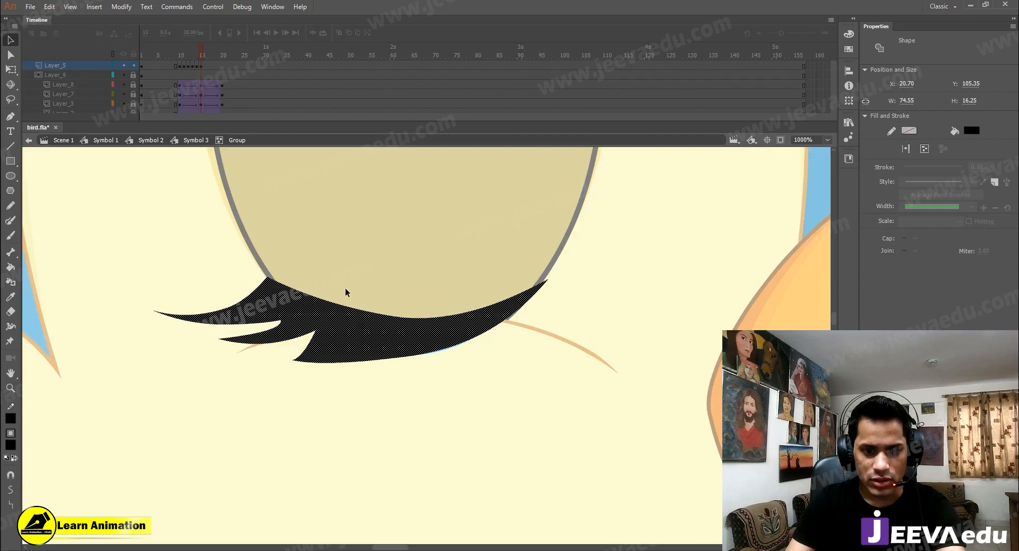
left_click(345, 293)
mouse_move(352, 304)
left_mouse_down()
mouse_move(349, 318)
mouse_move(340, 315)
left_mouse_up()
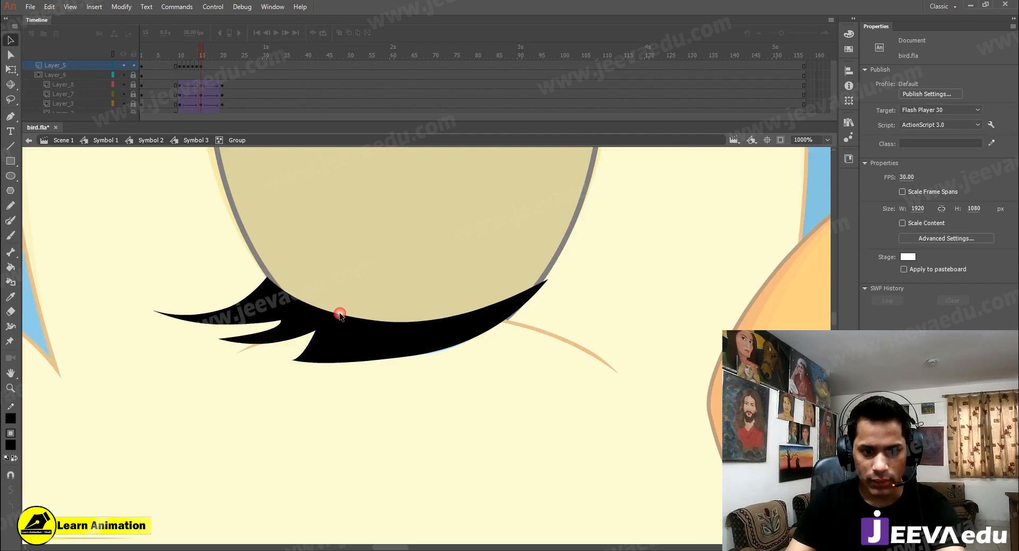
left_click_drag(268, 278, 266, 270)
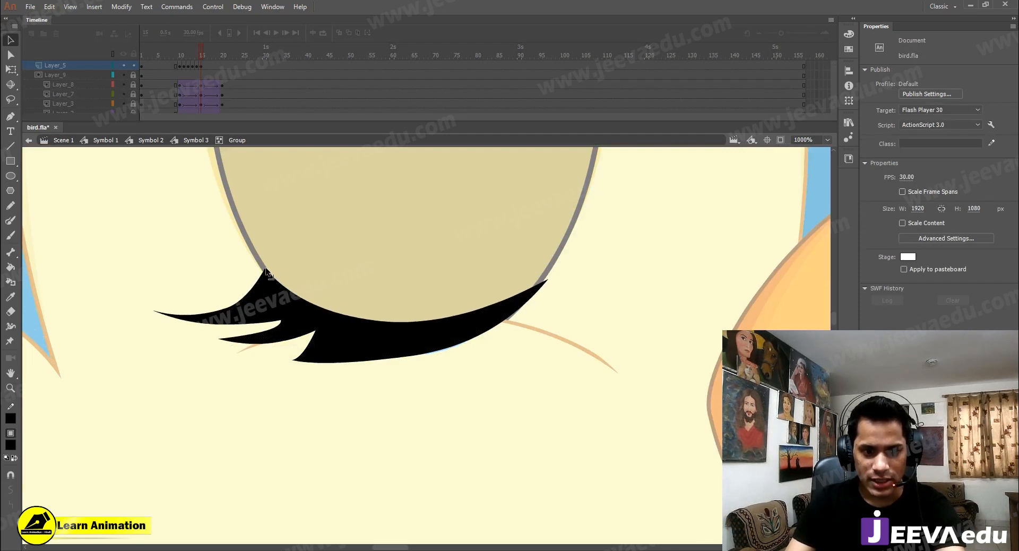
left_click(360, 323, "ctrl+alt")
double_click(461, 372)
Delete the old lashes of the smaller eye beside the beak
left_click(492, 343, "ctrl+alt")
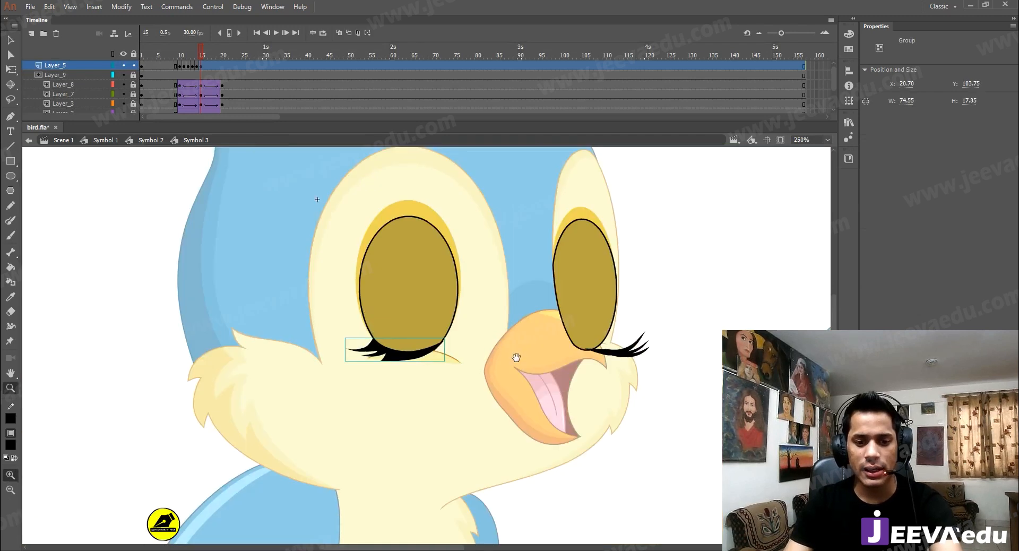
left_click_drag(517, 357, 471, 346)
left_click(560, 342)
left_click(619, 332)
left_click_drag(619, 317, 582, 361)
key("Delete")
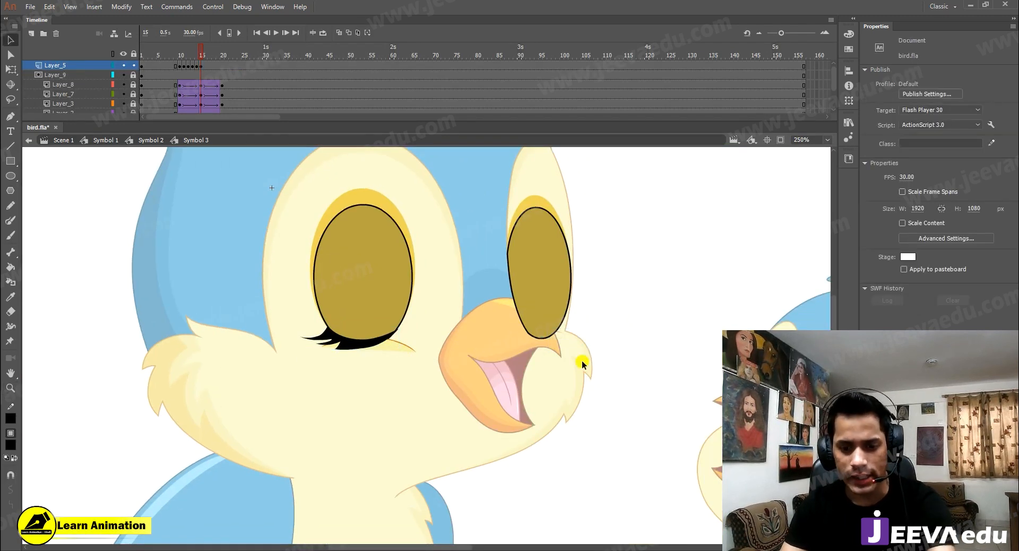
Paste a copy of the new eyelash group and flip it horizontally
key("ctrl+v")
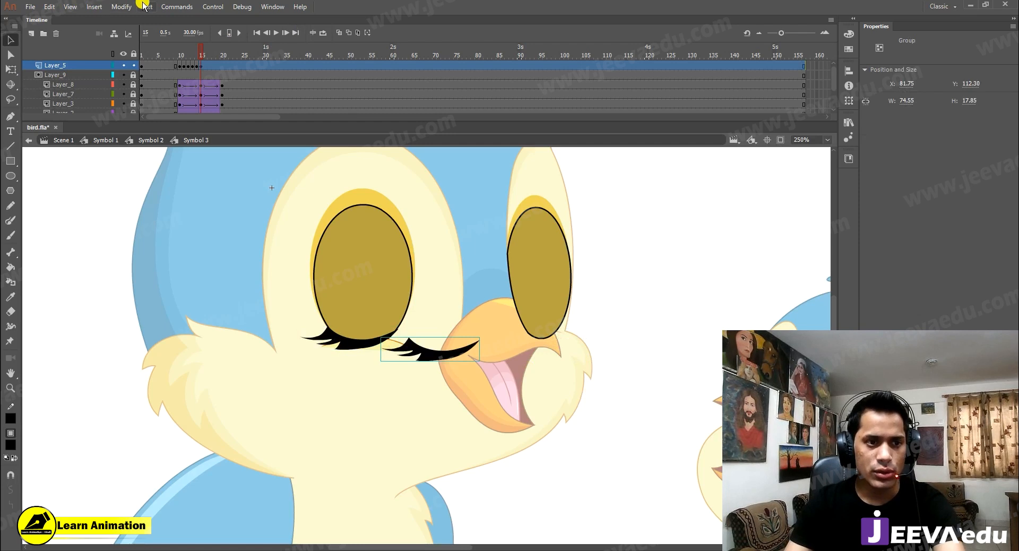
left_click(121, 7)
mouse_move(159, 140)
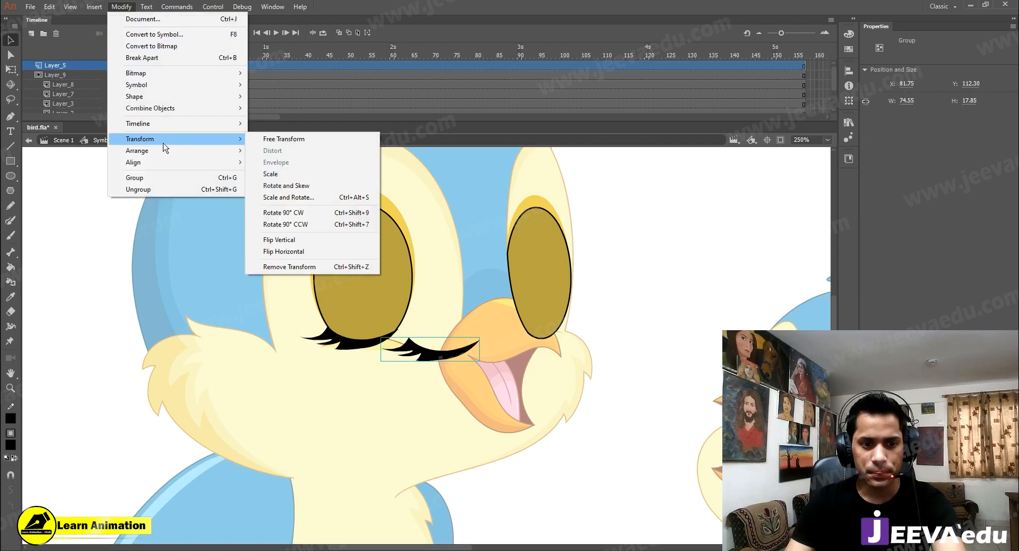
left_click(281, 251)
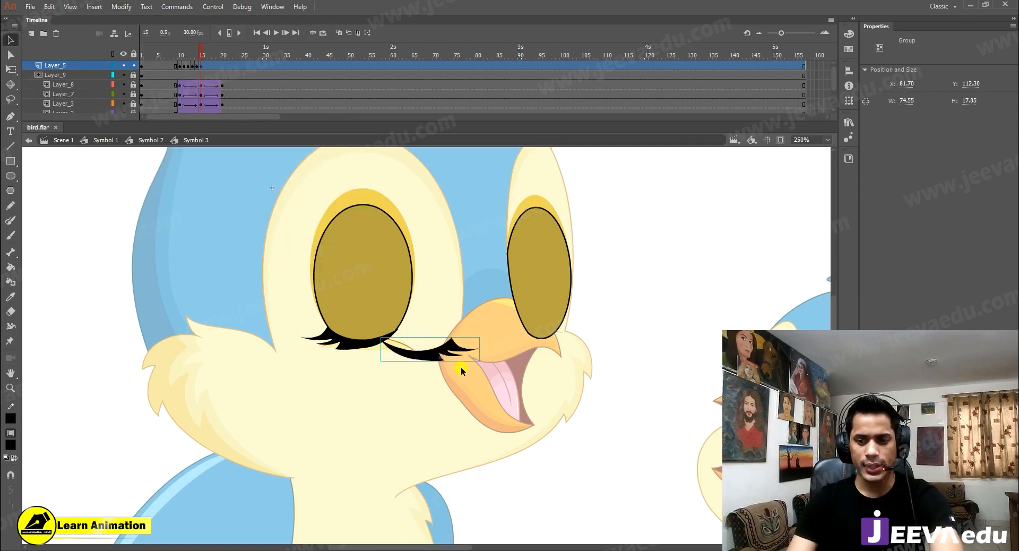
Move the flipped eyelash to the smaller eye and scale it to 96%, then again to 94%
left_click_drag(425, 352, 541, 345)
key("q")
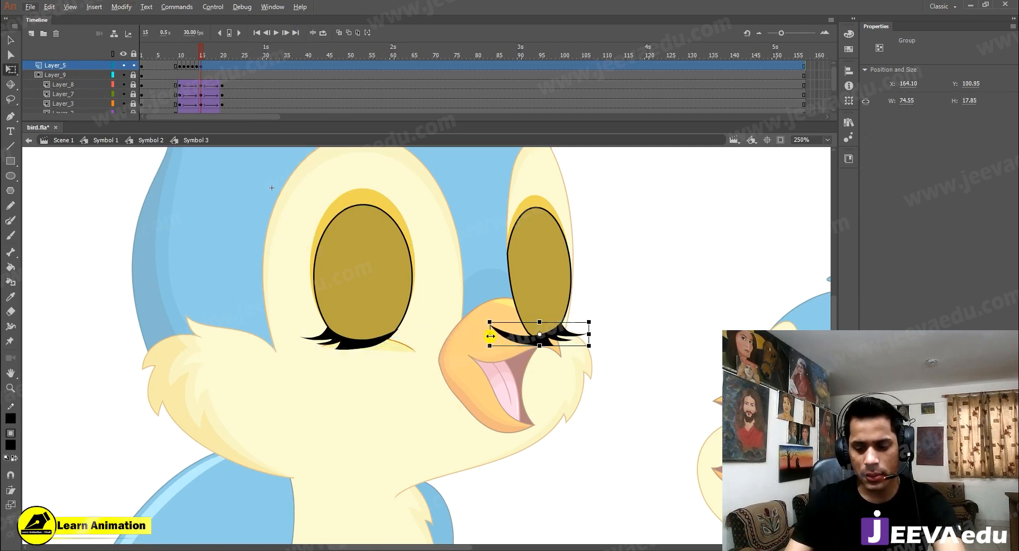
key("ctrl+alt+s")
type("96")
key("Return")
key("ctrl+alt+s")
type("94")
key("Return")
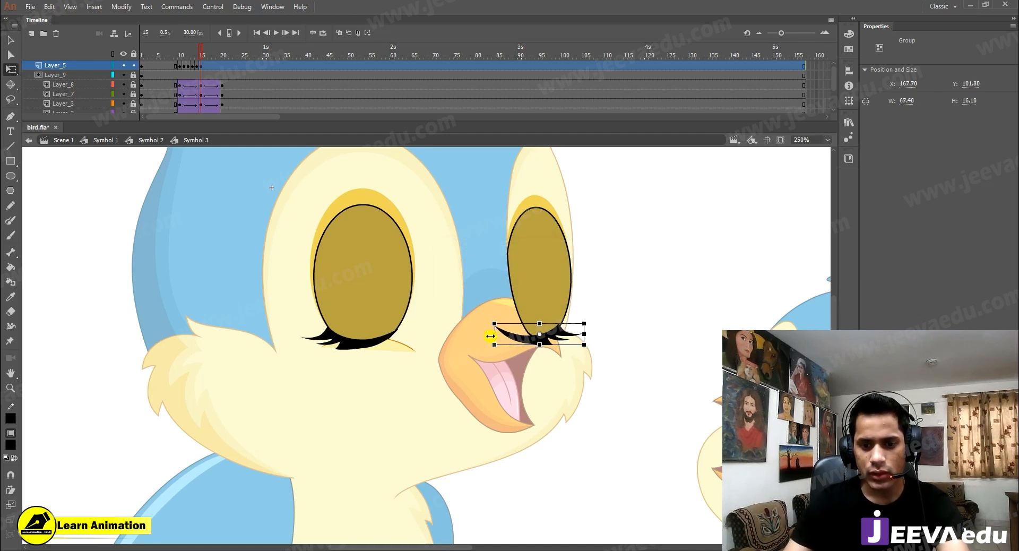
Nudge the flipped eyelash slightly right and up so it sits on the smaller eye's lower edge
key("Right")
key("Right")
key("Right")
key("Right")
key("Right")
key("Right")
key("Right")
key("Right")
key("Right")
key("Right")
key("Right")
key("Right")
key("Right")
key("Right")
key("Left")
key("Left")
key("Left")
key("Left")
key("Left")
key("Left")
key("Up")
key("Up")
key("Up")
key("Up")
key("Up")
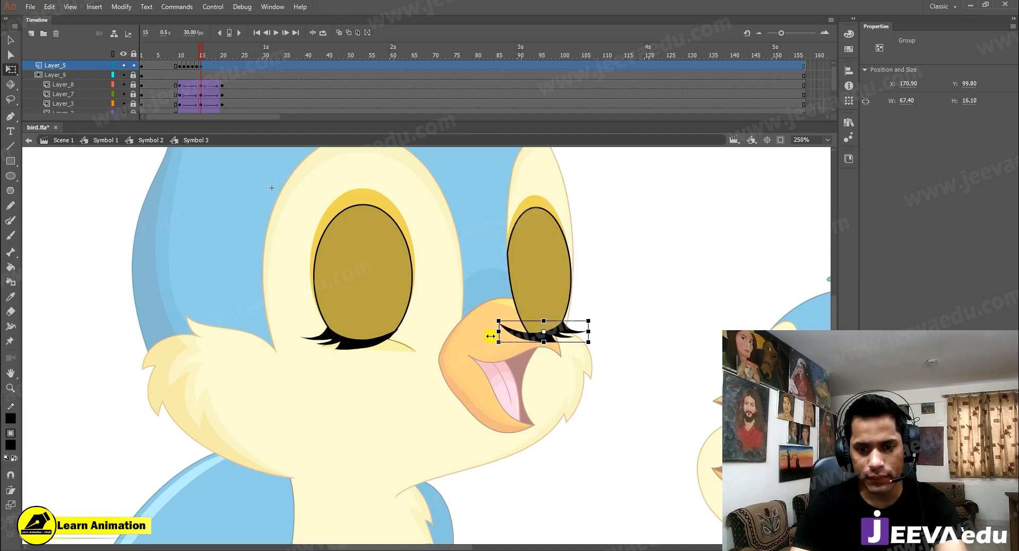
left_click(497, 371)
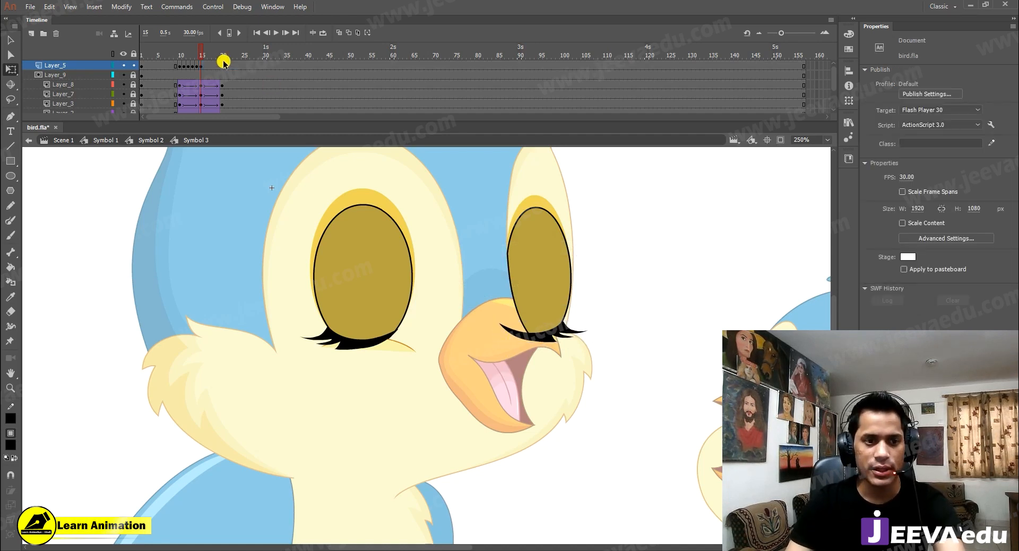
Copy the lash keyframes of frames 14 and 13 on Layer_5 to frames 16 and 17
left_click_drag(192, 52, 199, 53)
left_click(198, 47)
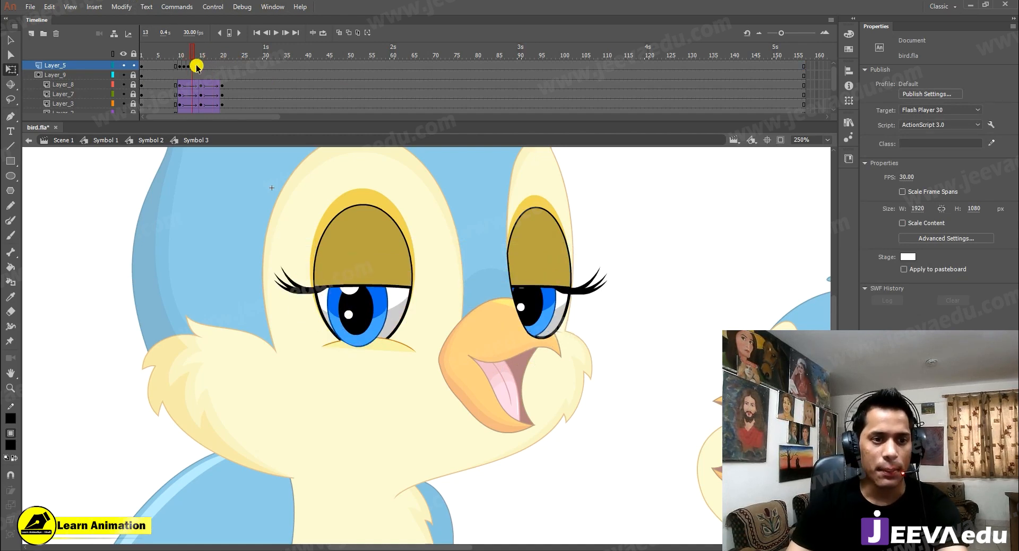
left_click(197, 66)
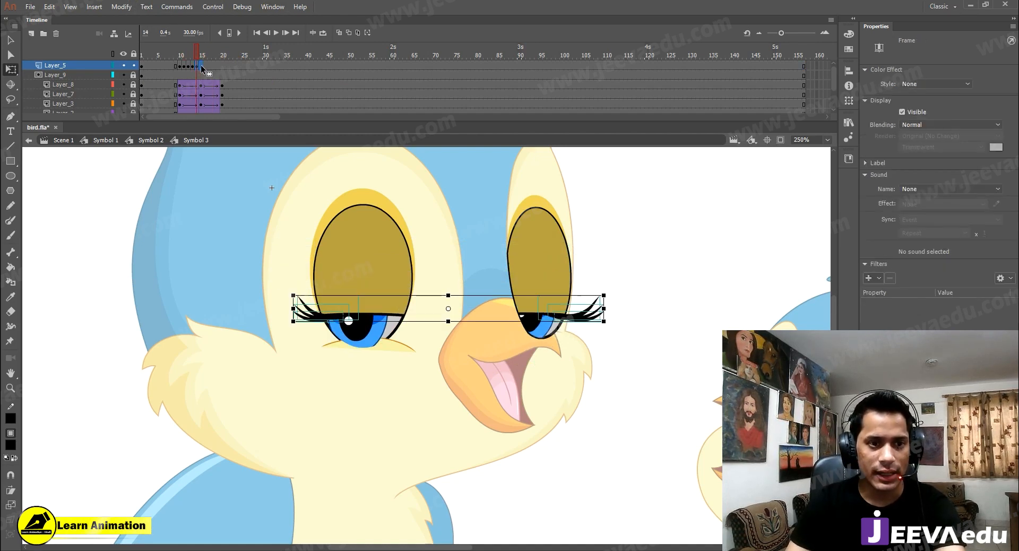
left_click(190, 66)
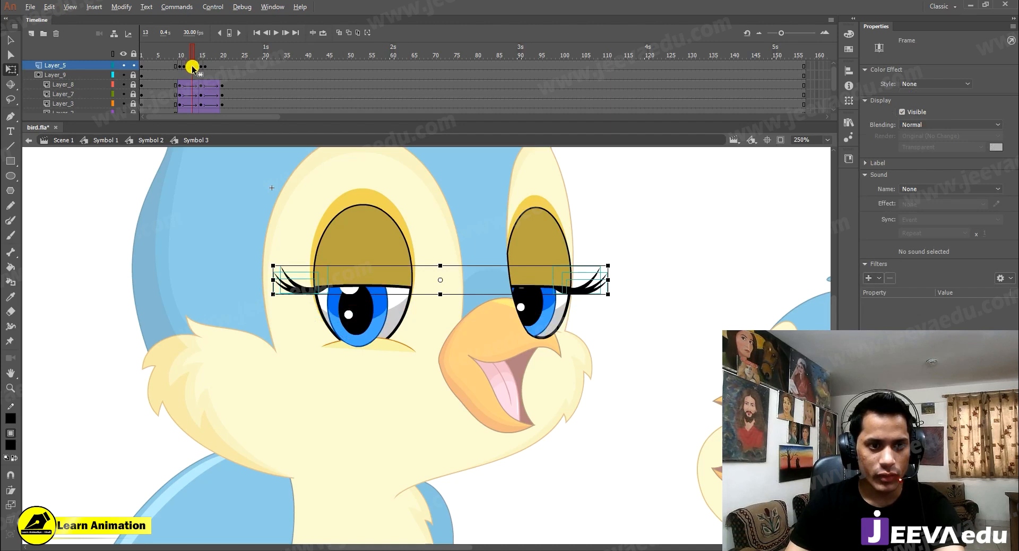
left_click(209, 66)
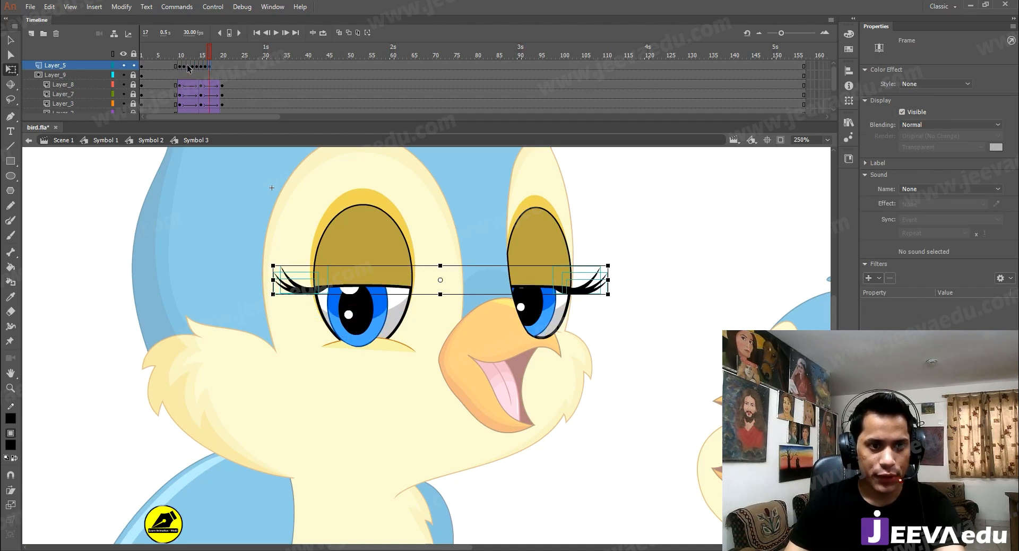
Mirror the remaining lash keyframes on Layer_5 onto frames 18 to 20, starting with frame 12 on frame 18
left_click(188, 66)
left_click(187, 66)
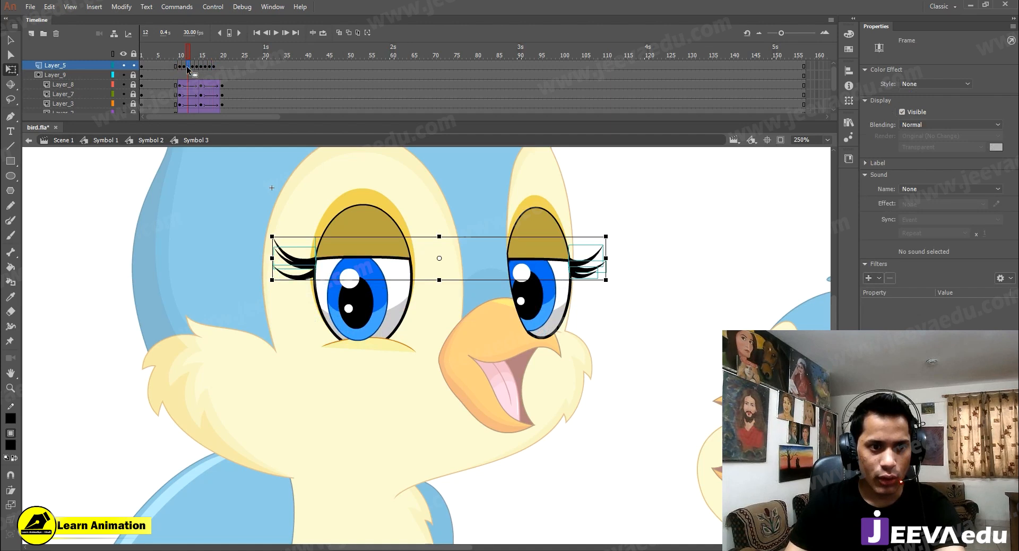
left_click_drag(216, 65, 214, 66)
left_click(214, 65)
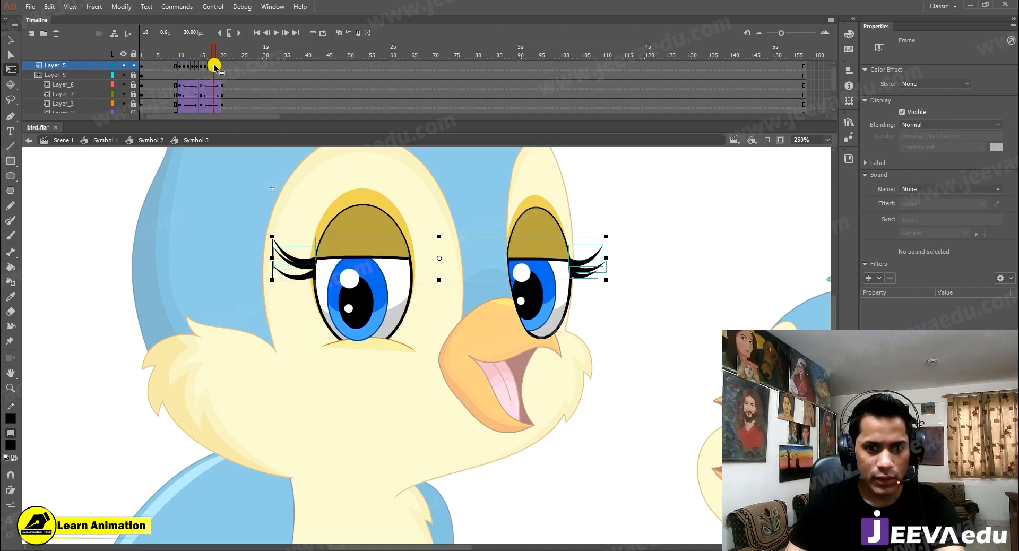
left_click(217, 65)
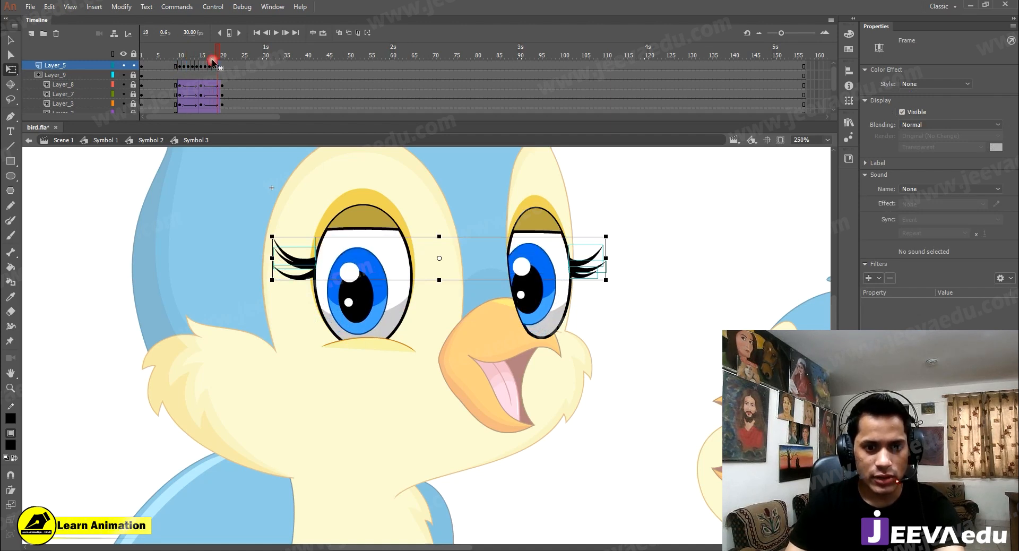
left_click(183, 65)
left_click_drag(183, 66, 223, 66)
Play back the blink and scrub through its frames to check the lash motion
key("Return")
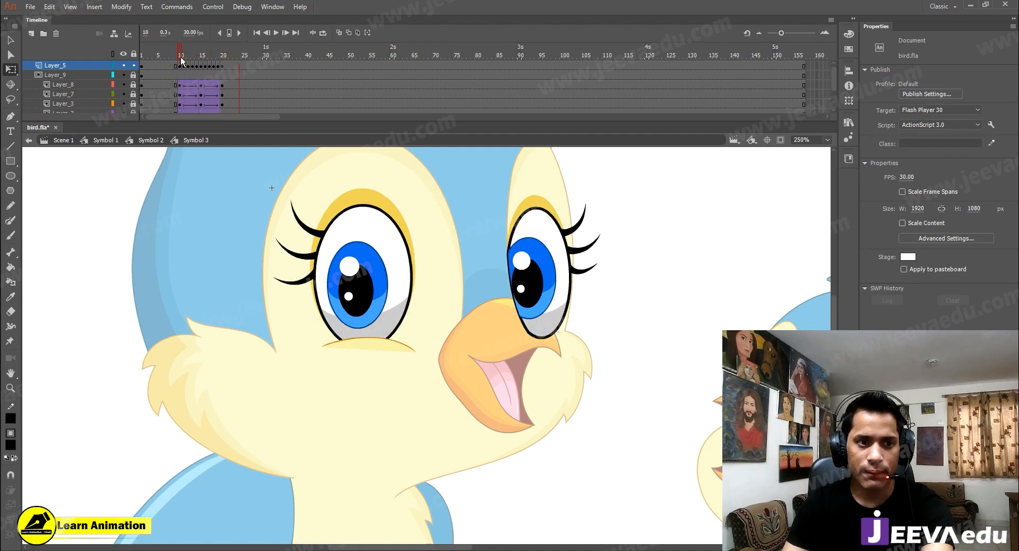
left_click_drag(164, 60, 231, 75)
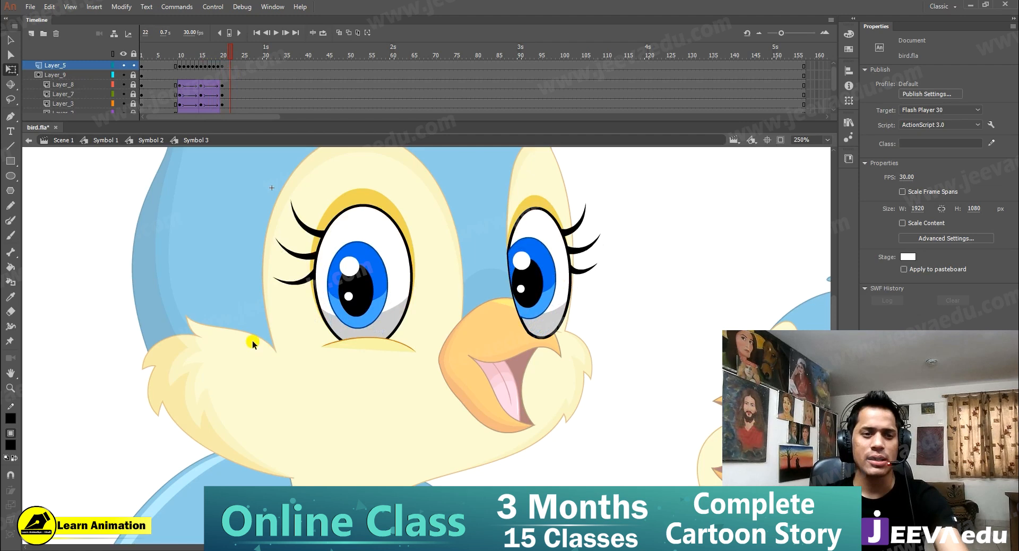
key("z")
left_click(459, 295, "alt")
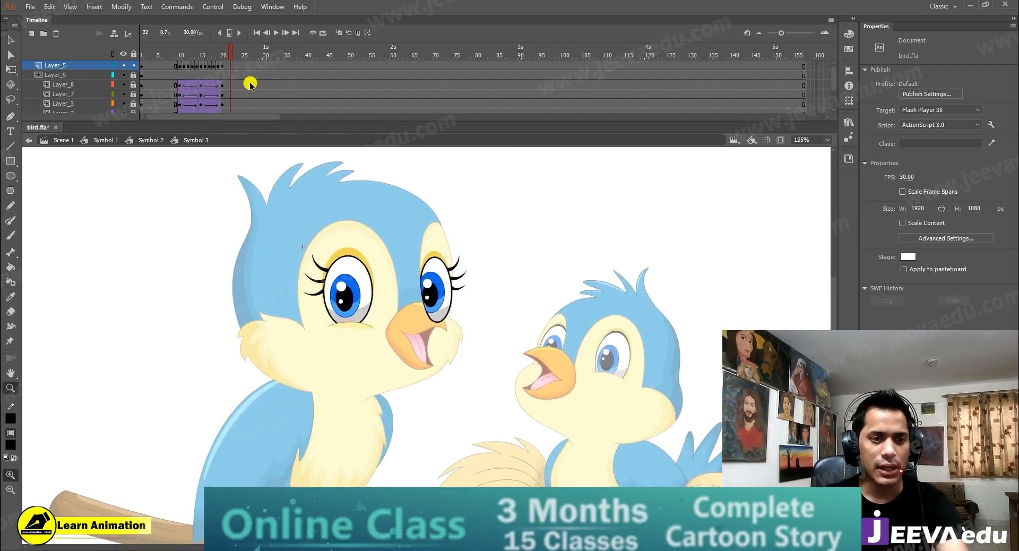
Go back up to Symbol 2 and extend Layer_1 and Layer_2 past frame 160
left_click(140, 141)
left_click_drag(206, 68, 87, 80)
key("F5")
key("F5")
key("F5")
key("F5")
key("F5")
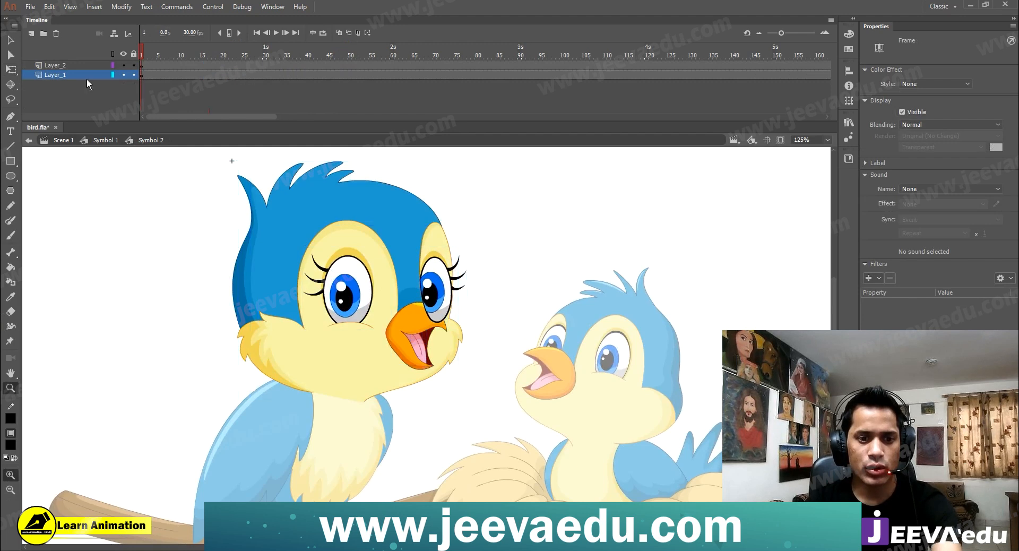
Preview the blink on the full head inside Symbol 2
key("Return")
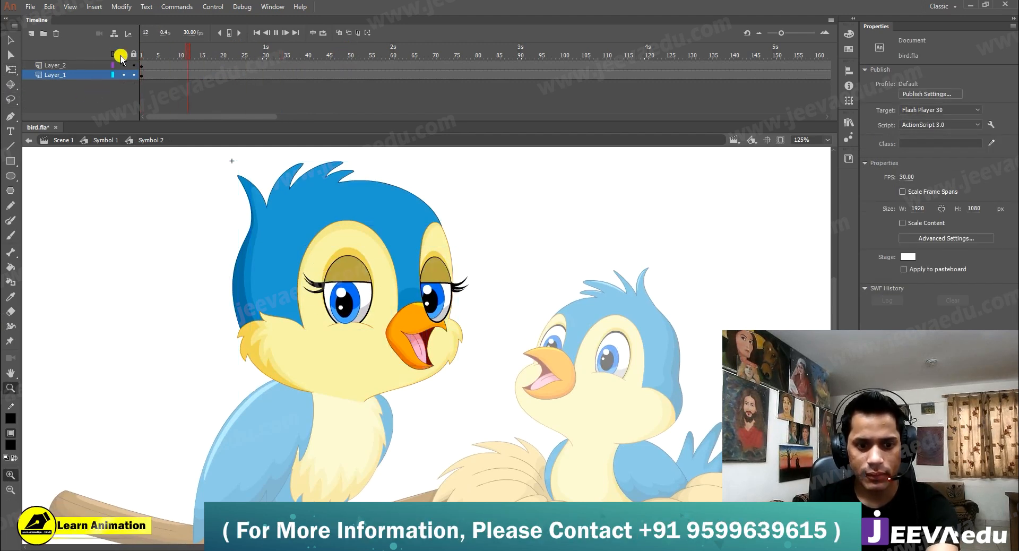
left_click(141, 64)
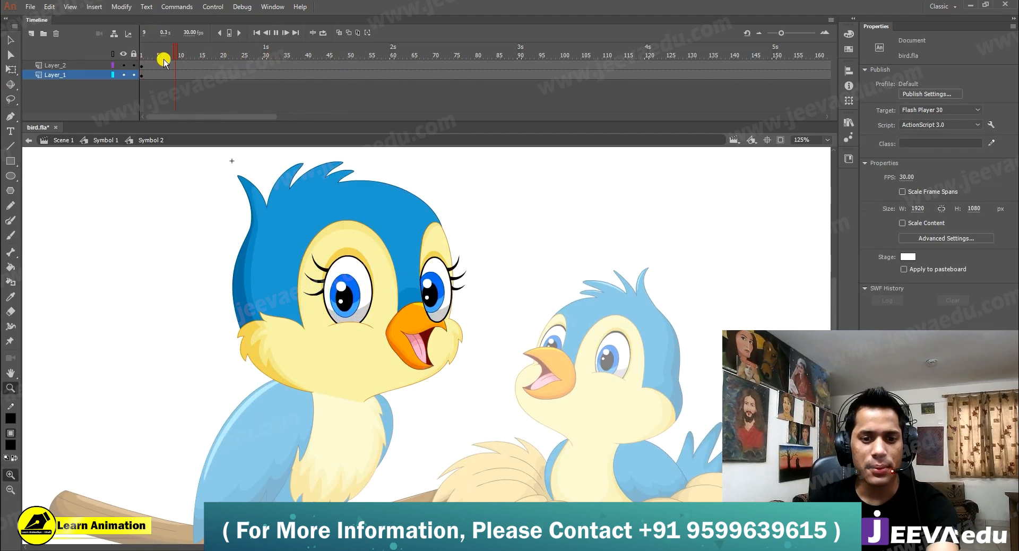
key("Return")
Hide the eyes on Layer_2 and select a piece of the tongue inside the beak
key("v")
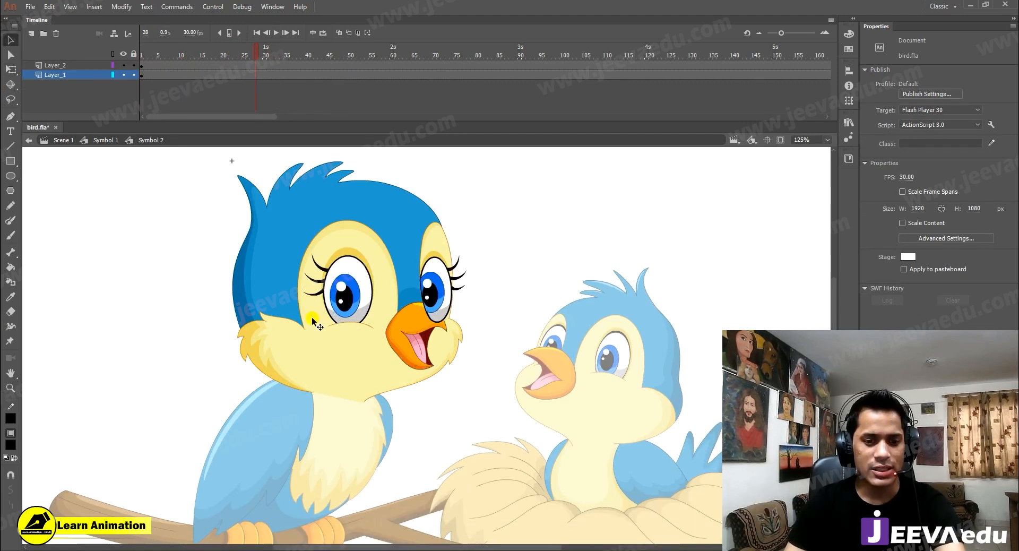
left_click(365, 315)
left_click(421, 331)
key("z")
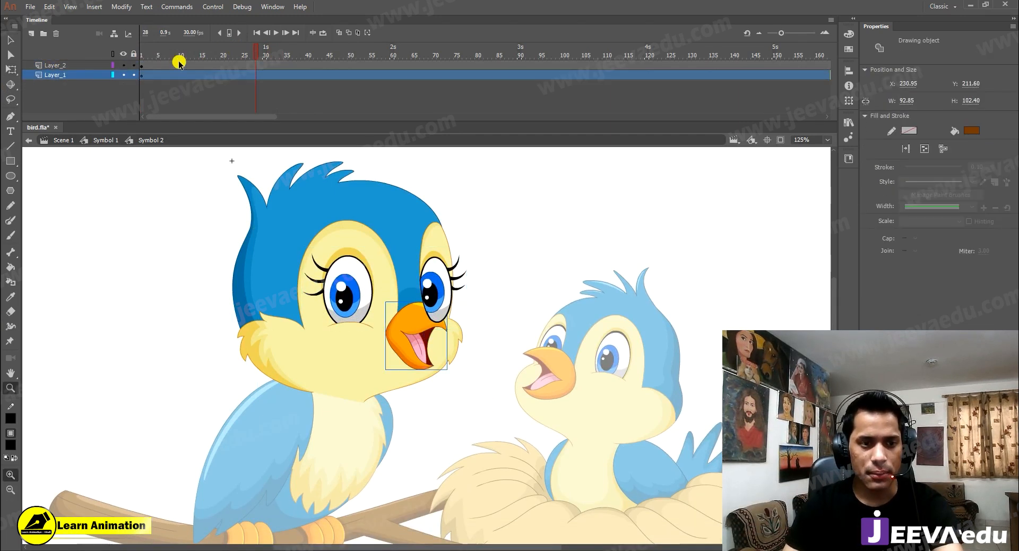
left_click(123, 65)
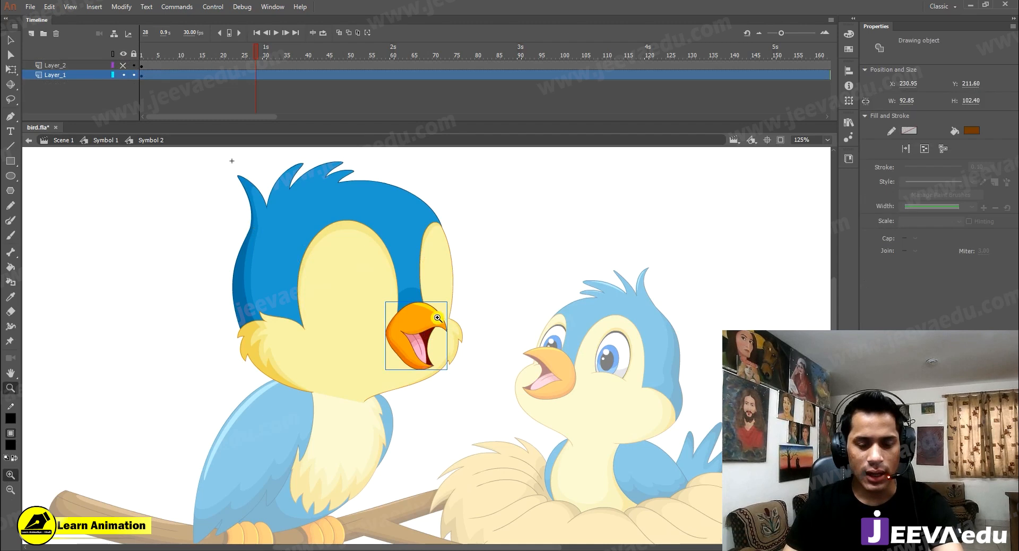
left_click(410, 338)
key("v")
left_click(448, 360)
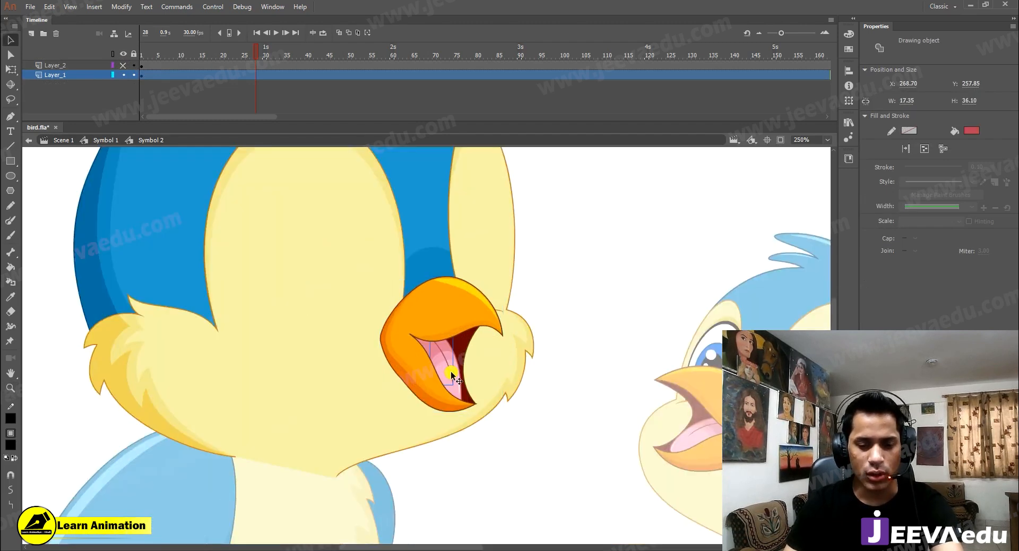
left_click(460, 349)
left_click(460, 332)
left_click_drag(457, 324, 440, 238)
key("ctrl+z")
key("ctrl+a")
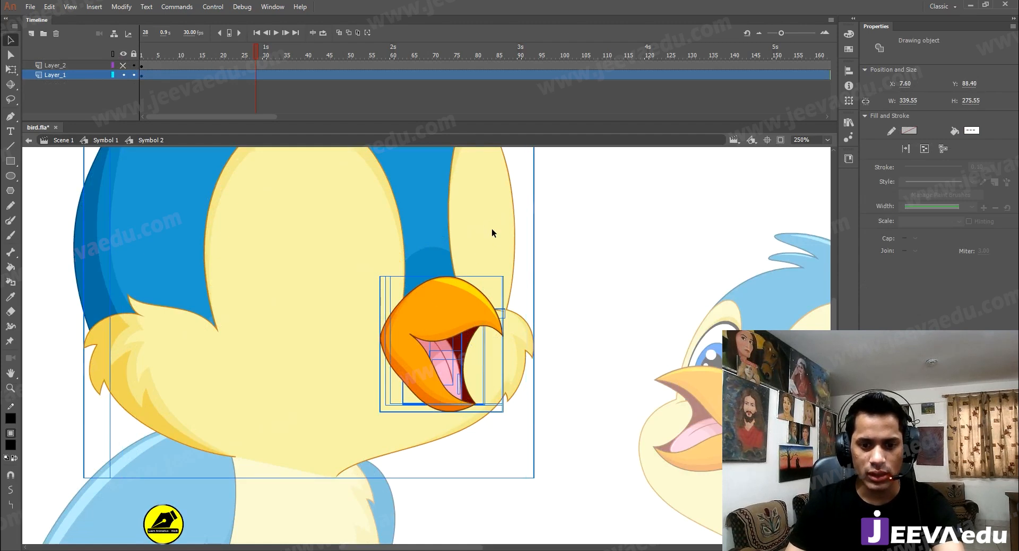
left_click(533, 337, "shift")
left_click(533, 336, "shift")
left_click(533, 339, "shift")
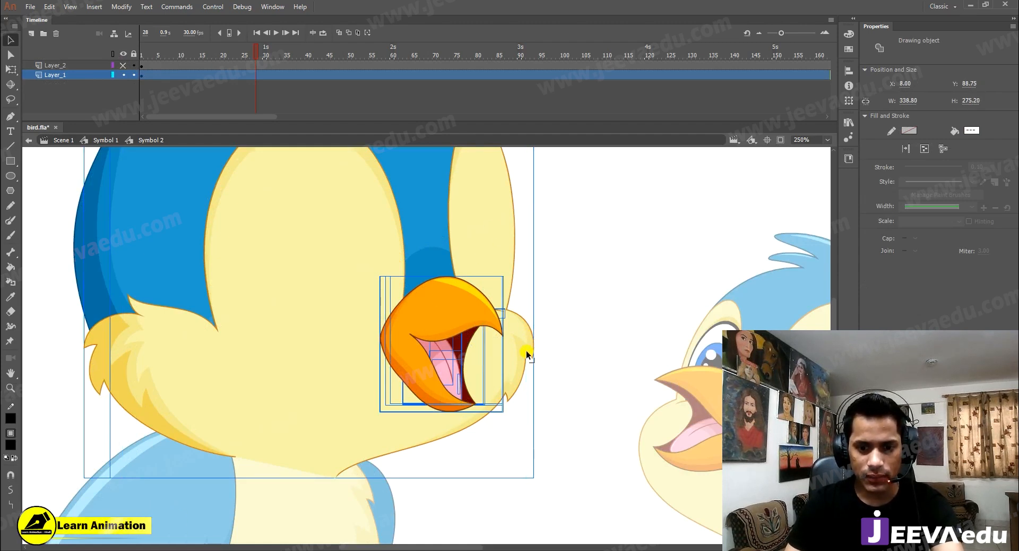
key("ctrl+space")
left_click(525, 349, "ctrl")
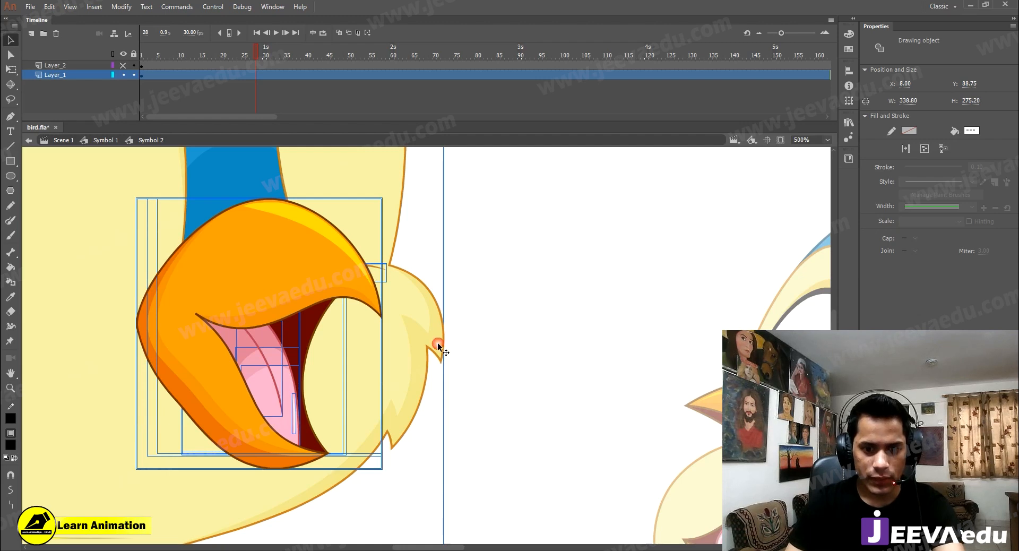
left_click(455, 347)
key("ctrl+alt+space")
left_click(329, 332, "ctrl+alt")
left_click_drag(347, 353, 389, 312)
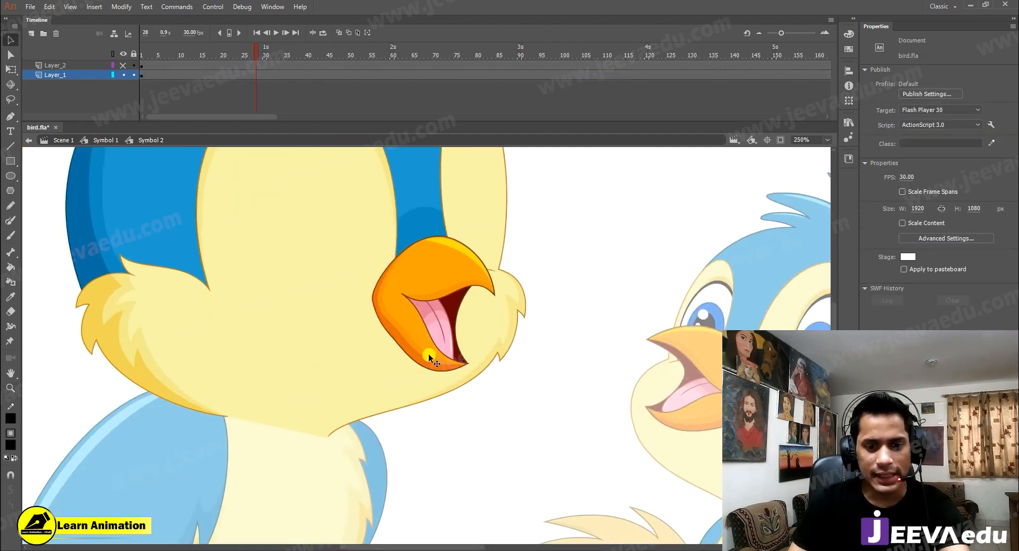
Select the beak, tongue and dark mouth interior shapes together on Layer_1
left_click(429, 333)
key("ctrl+space")
left_click(438, 322, "ctrl")
left_click(387, 378, "shift")
left_click(387, 359, "shift")
left_click(409, 340, "shift")
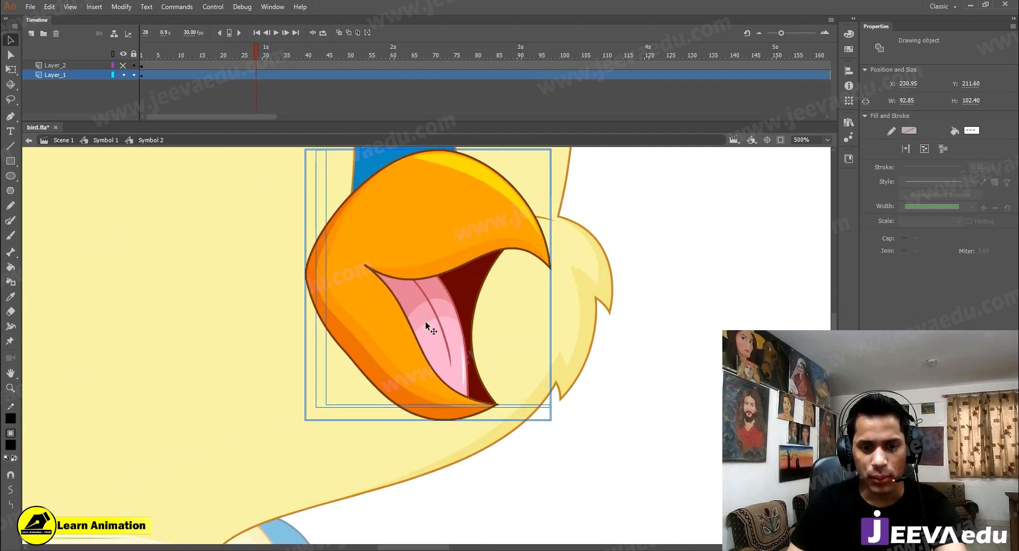
left_click(450, 304, "shift")
left_click(482, 273, "shift")
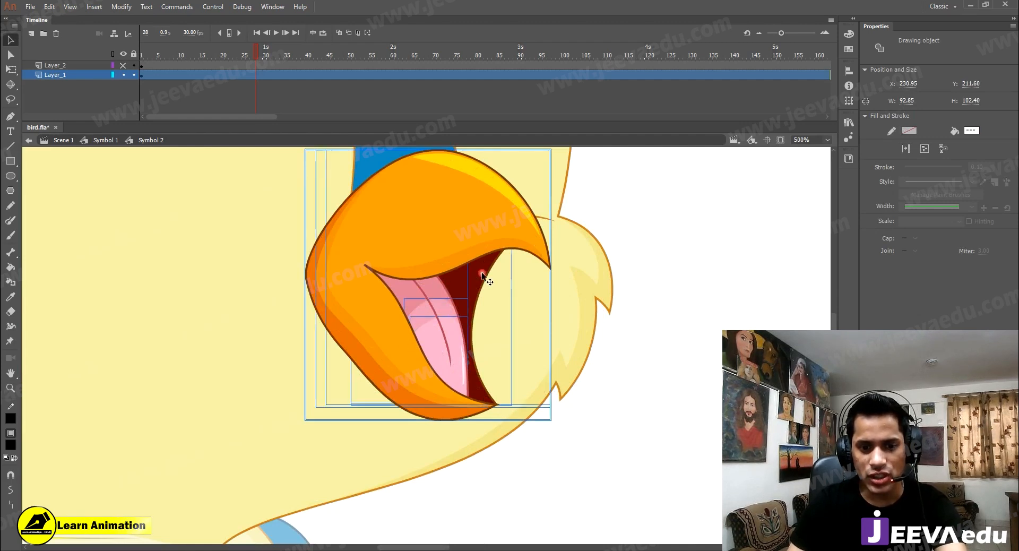
left_click(474, 307, "shift")
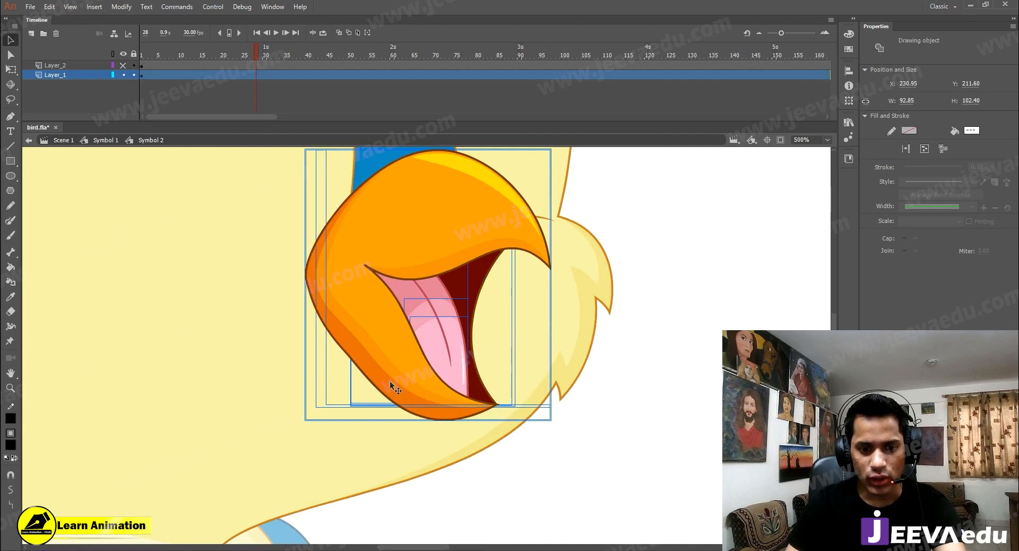
Try deleting the selected beak shapes to find unselected pieces, and undo each deletion
key("z")
left_click(429, 316, "alt")
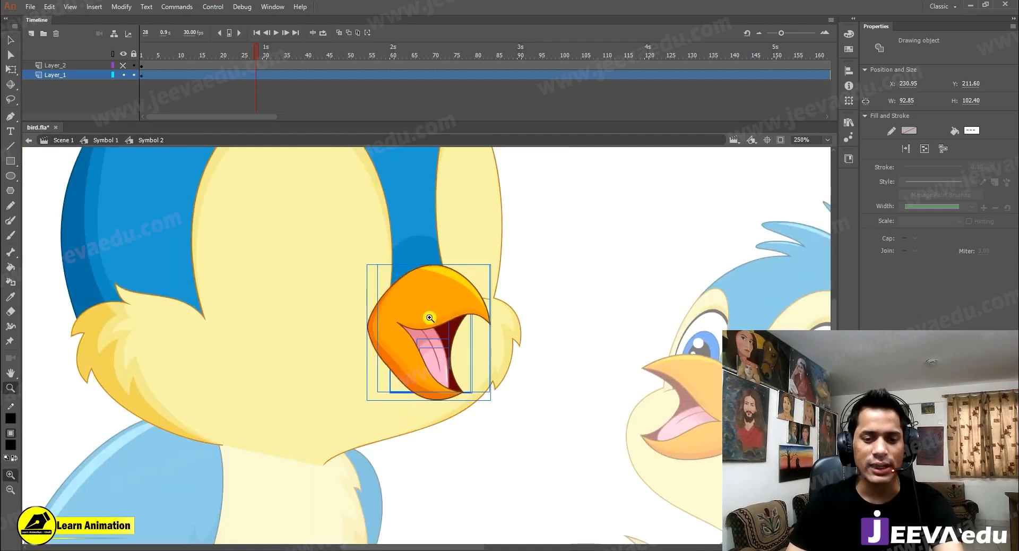
key("Delete")
key("ctrl+z")
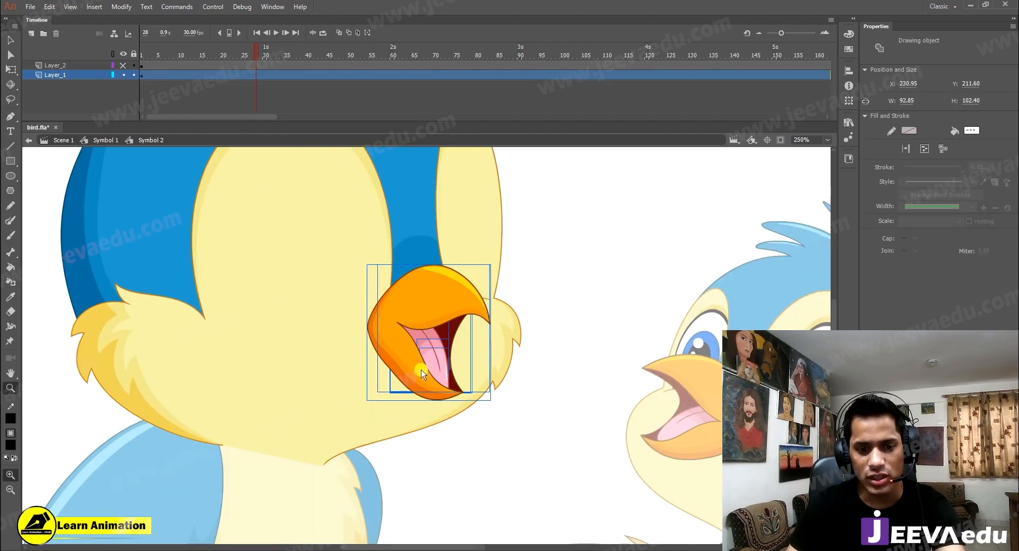
key("v")
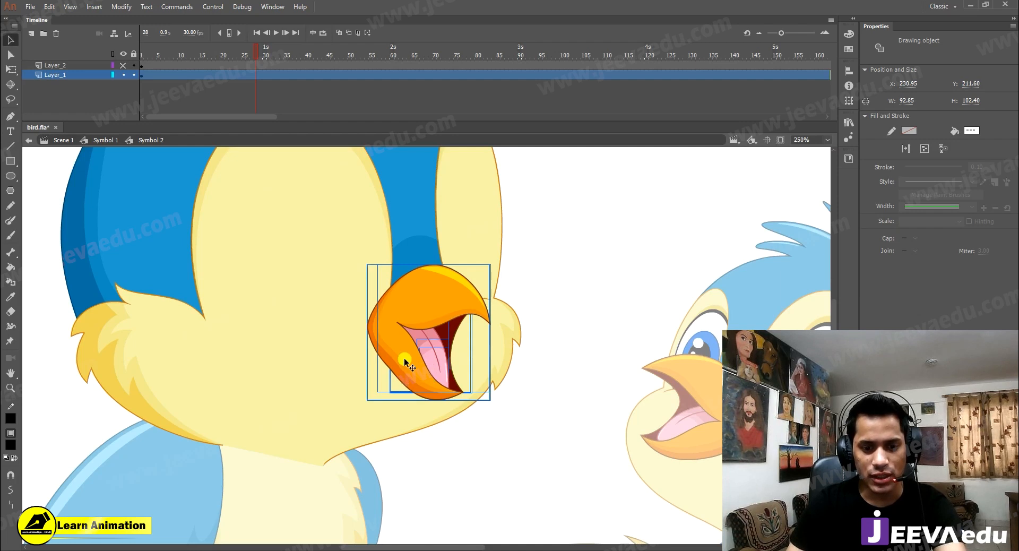
key("Delete")
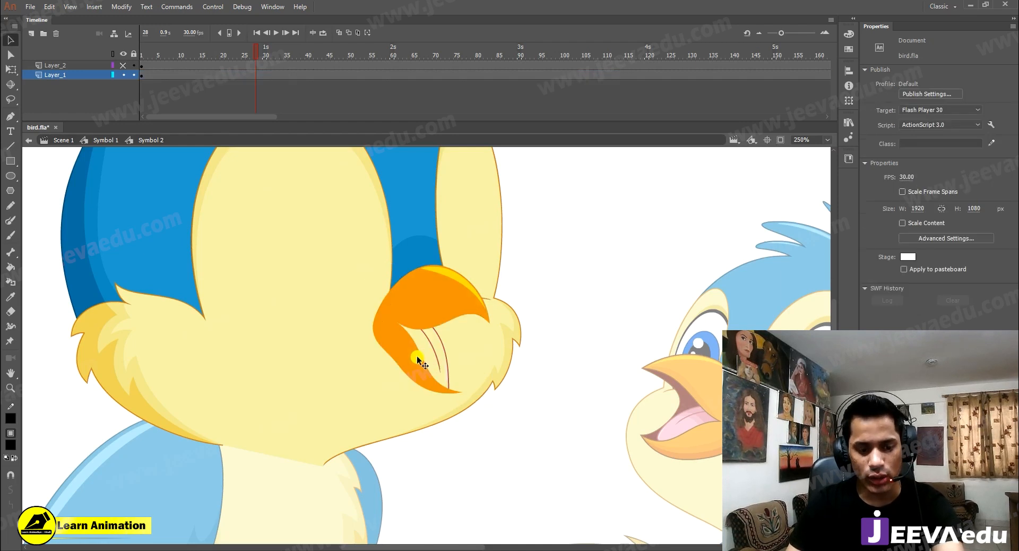
key("ctrl+z")
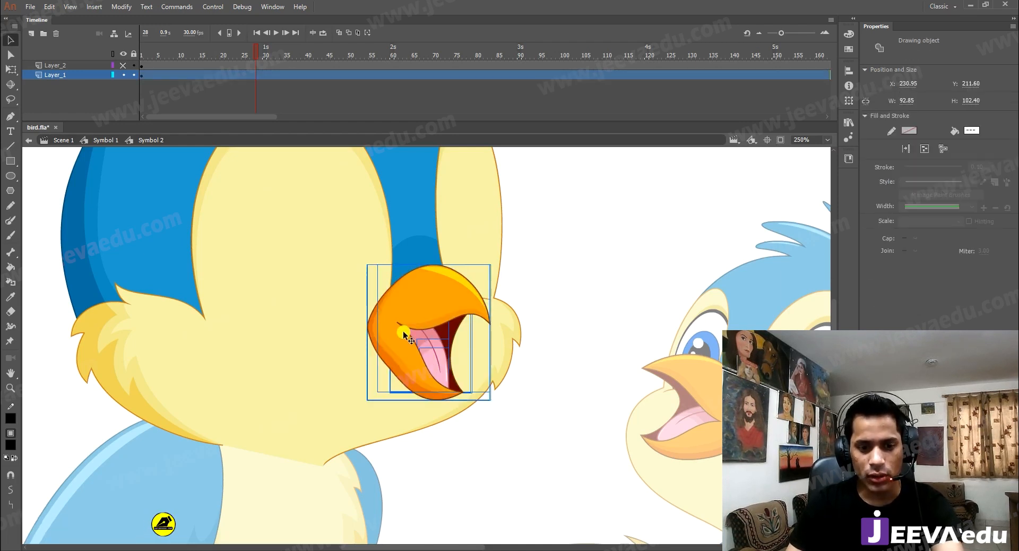
Check the beak's outline up close and delete the selected beak and mouth shapes from Layer_1
left_click(386, 363)
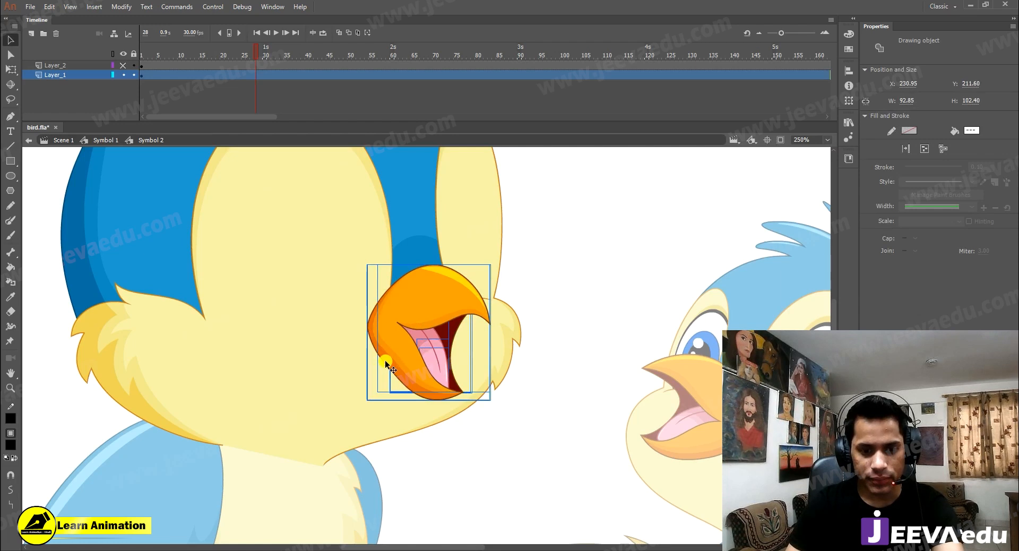
key("z")
left_click(386, 368)
key("v")
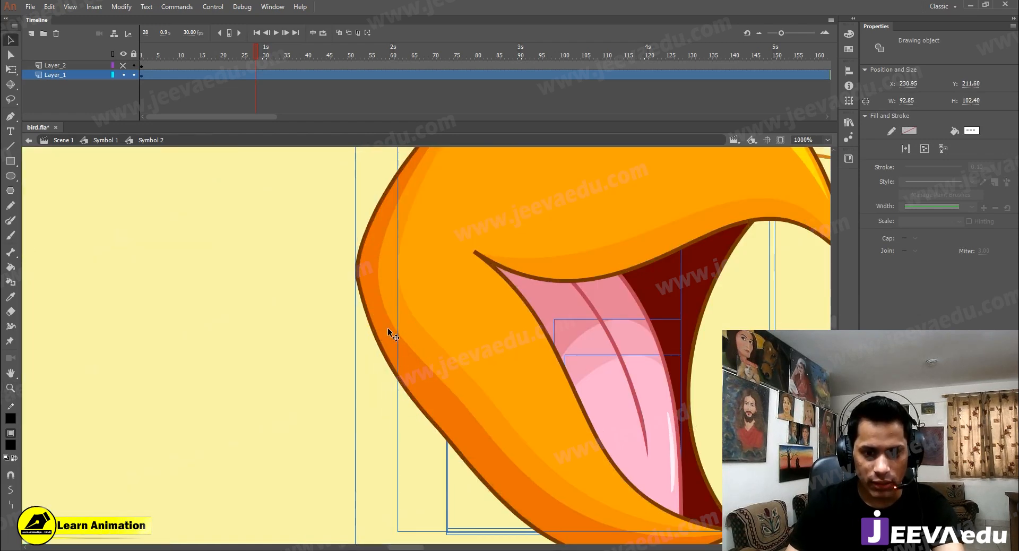
key("z")
left_click(473, 406, "alt")
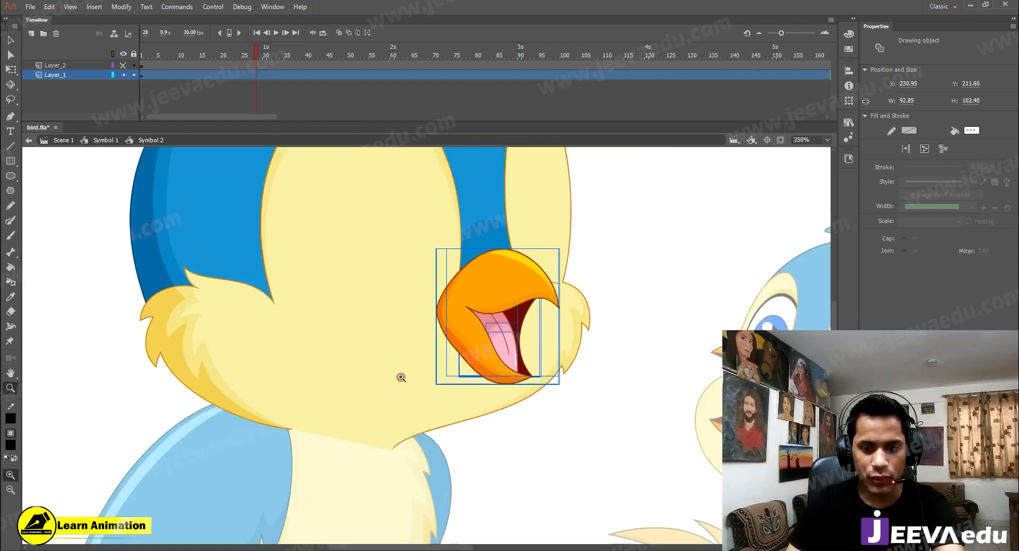
key("v")
left_click(489, 447)
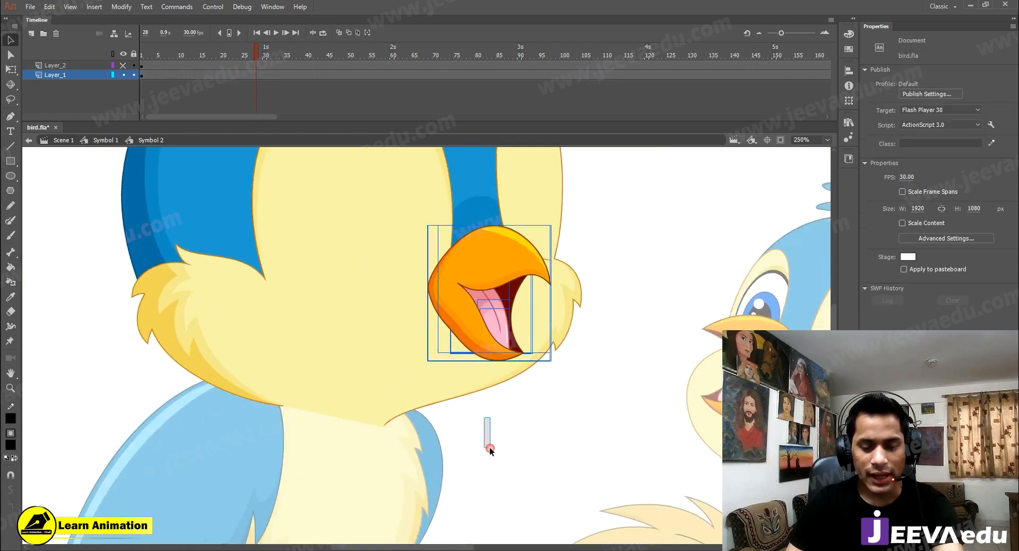
left_click(484, 352)
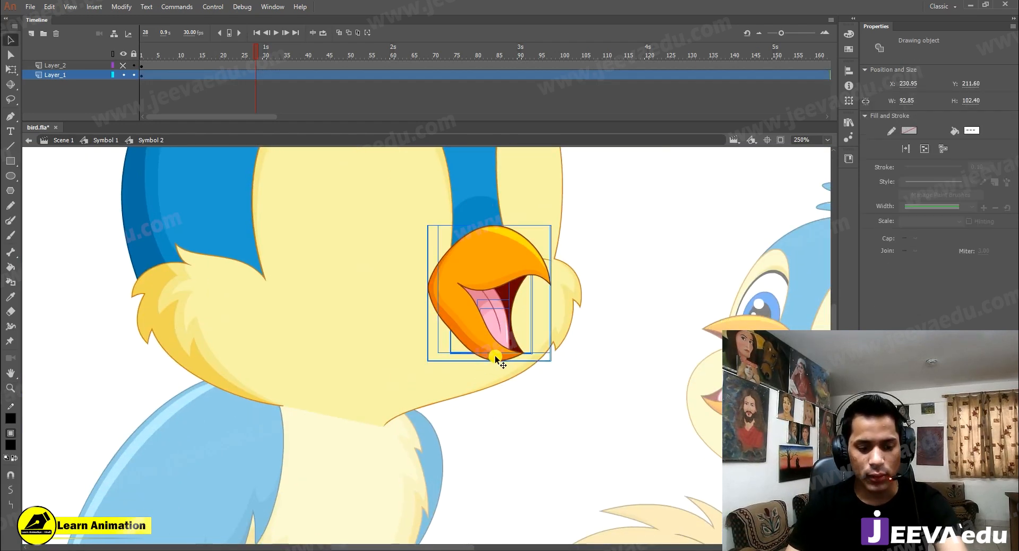
key("Delete")
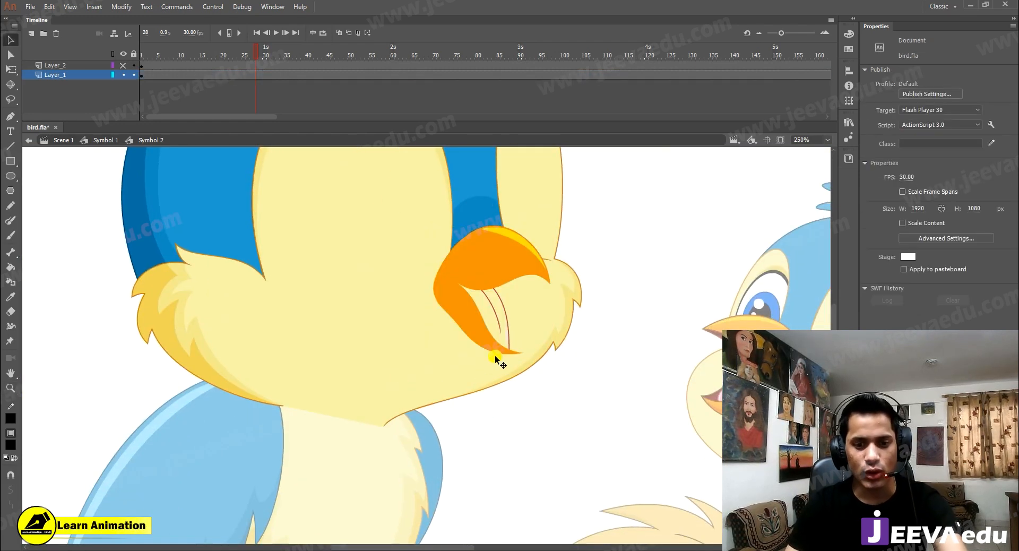
Add a new layer above Layer_1 and paste the beak and mouth shapes in place on it
left_click(33, 35)
right_click(89, 220)
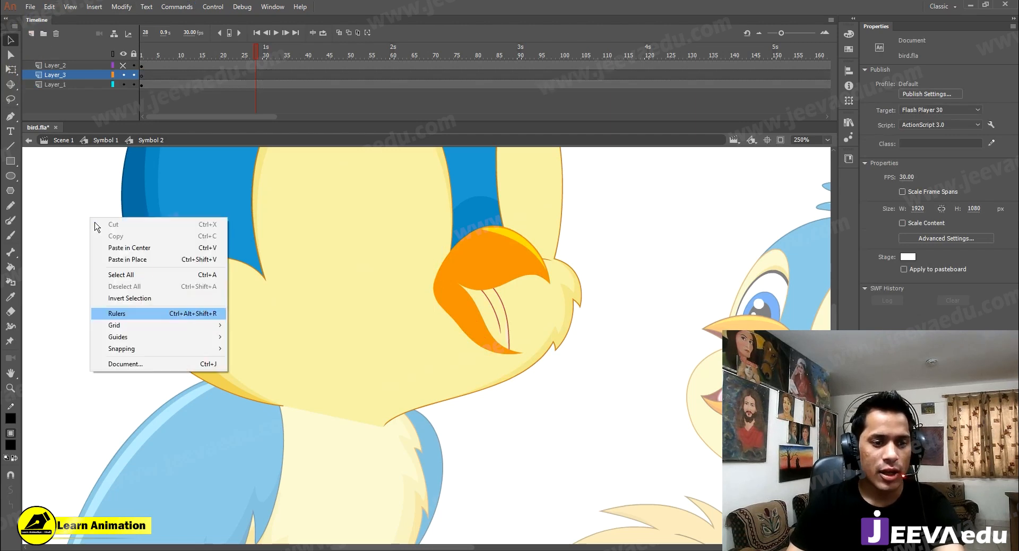
left_click(142, 260)
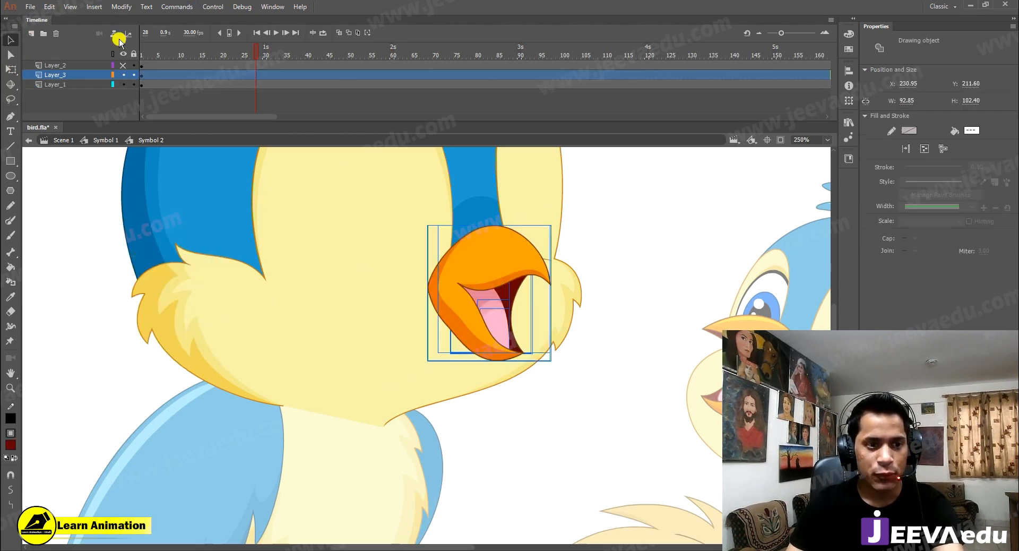
Hide Layer_3, select the leftover orange beak, yellow highlight and tongue line pieces on Layer_1, and cut them
left_click(123, 75)
left_click(461, 324)
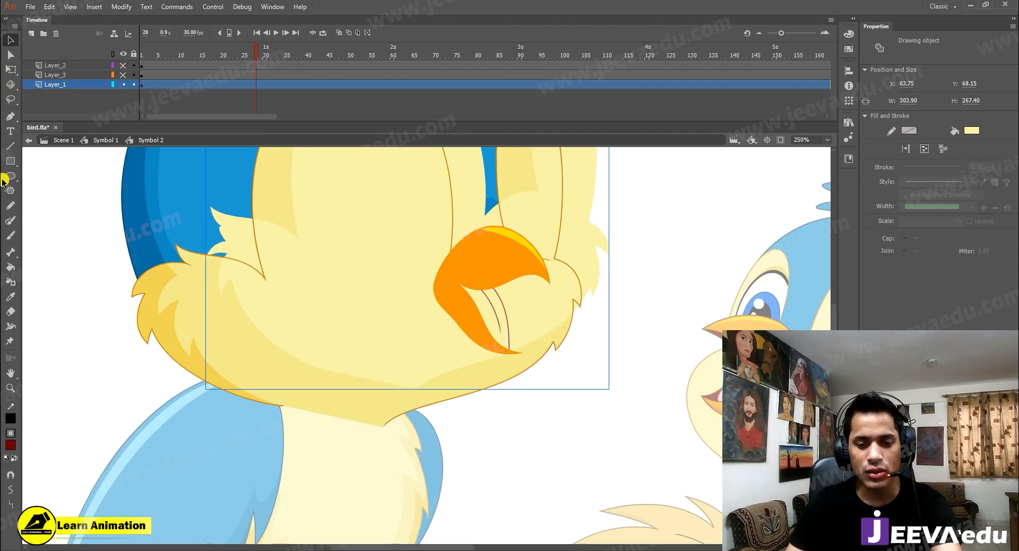
key("ctrl+z")
left_click(506, 313)
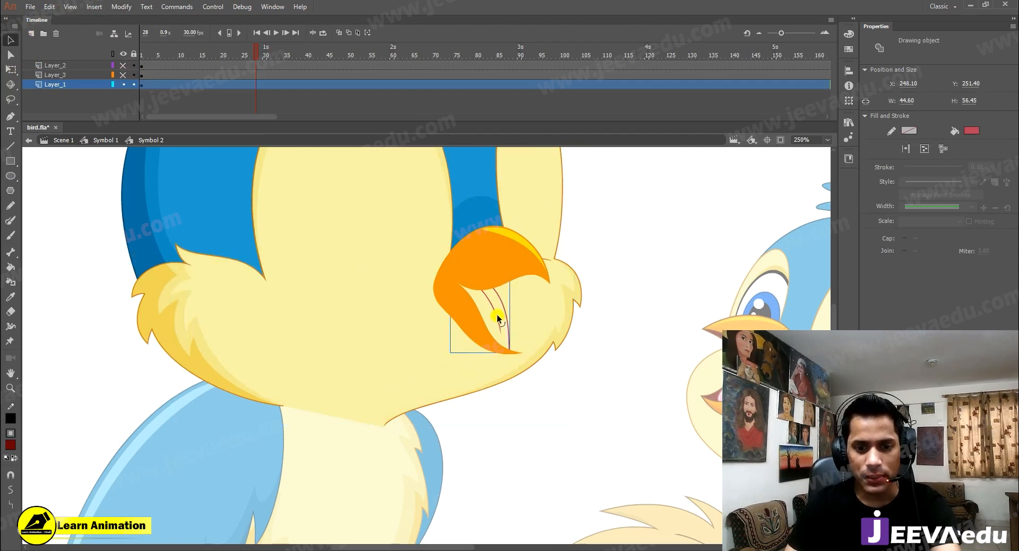
left_click(480, 272, "shift")
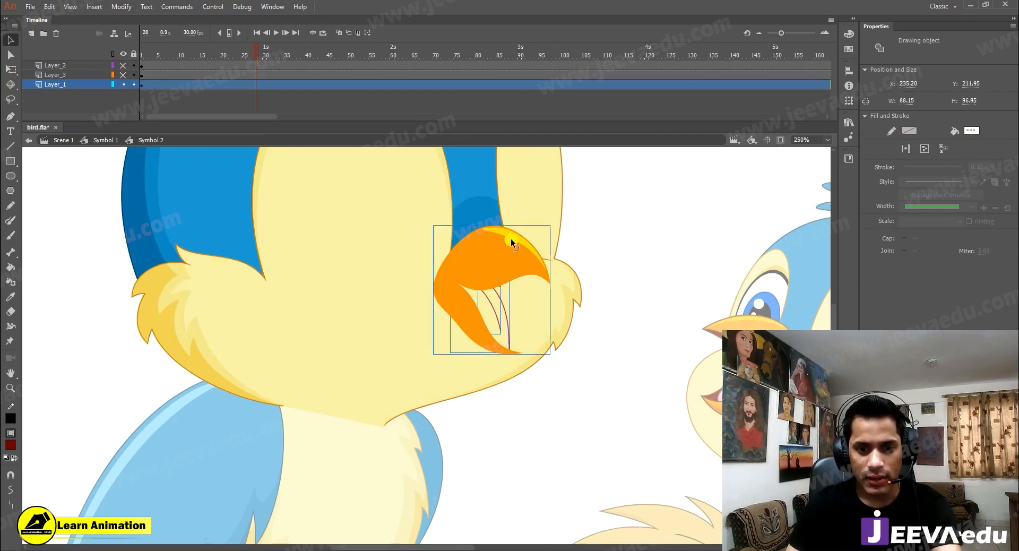
left_click(511, 239, "shift")
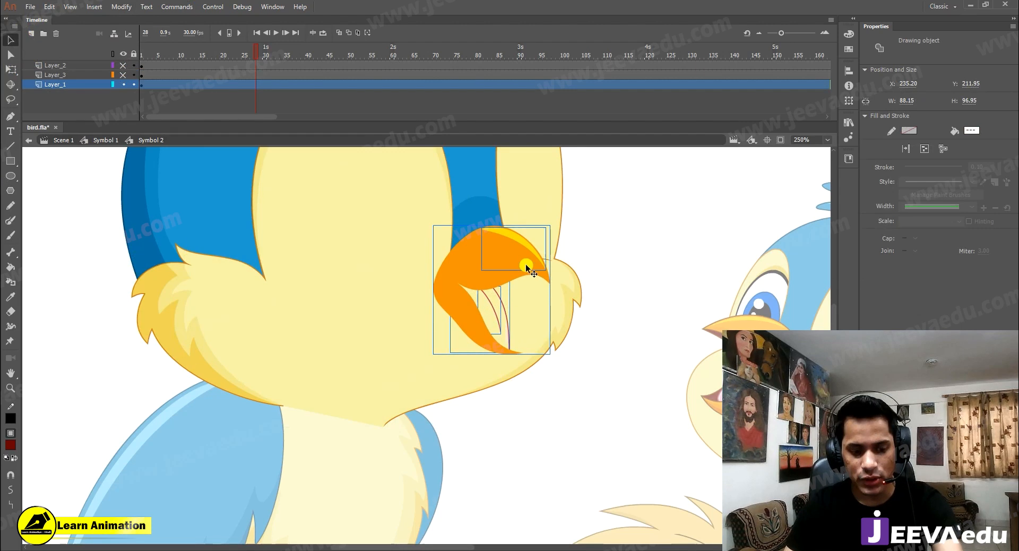
key("Delete")
key("ctrl+z")
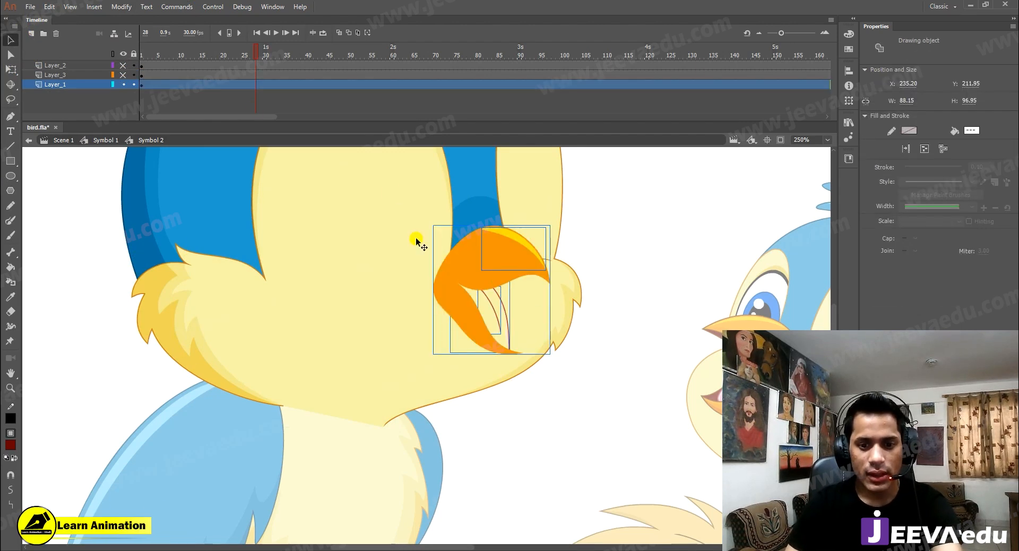
key("Delete")
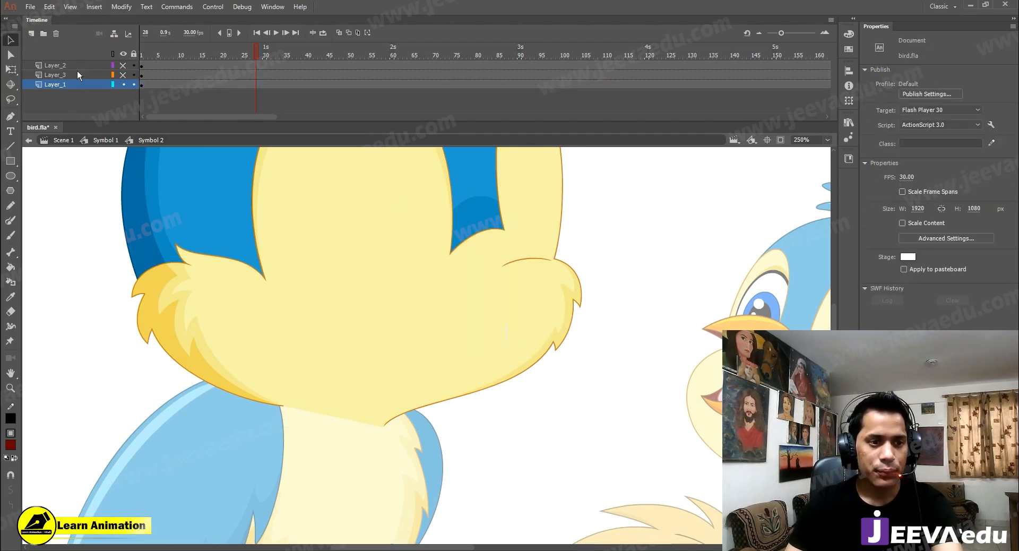
Show Layer_3 again and paste the leftover beak and tongue pieces in place on it
left_click(78, 75)
left_click(123, 76)
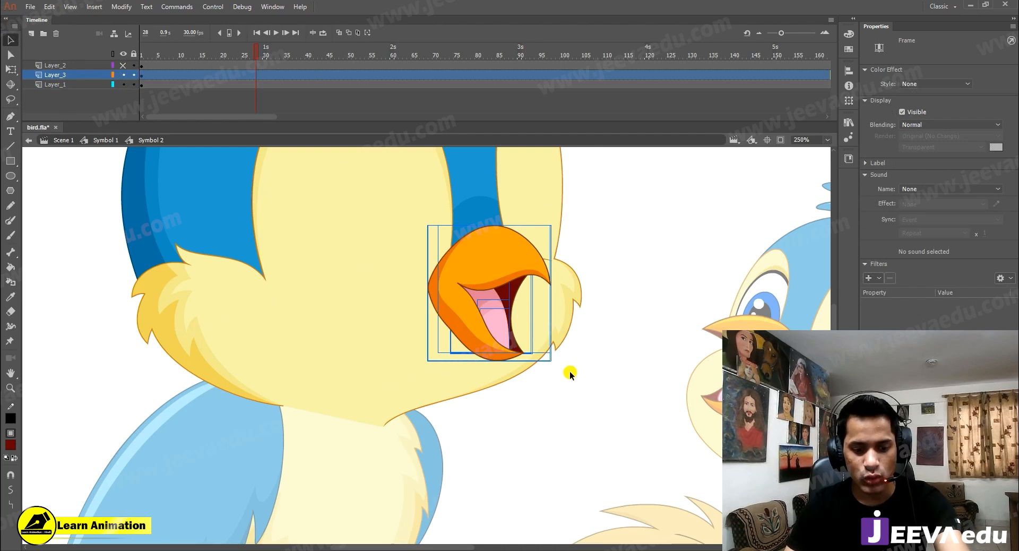
right_click(618, 208)
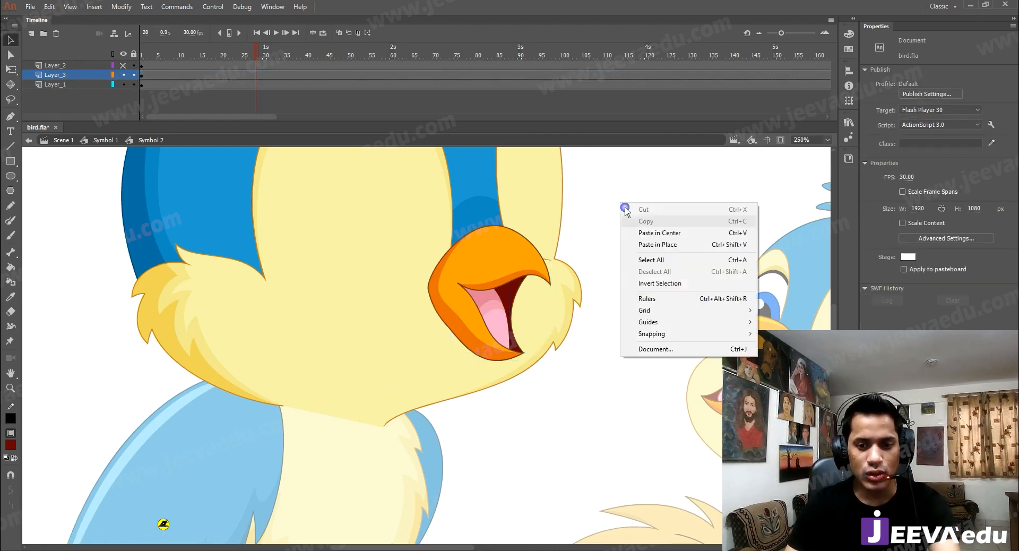
left_click(629, 249)
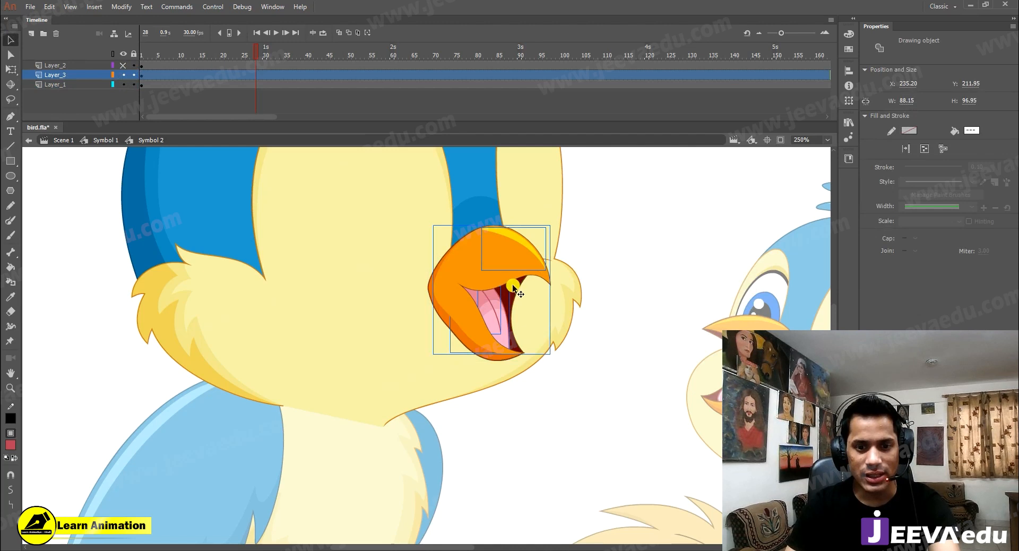
Send the newly pasted beak pieces backward within Layer_3, behind the main beak shapes, keeping their original position
left_click_drag(496, 281, 615, 271)
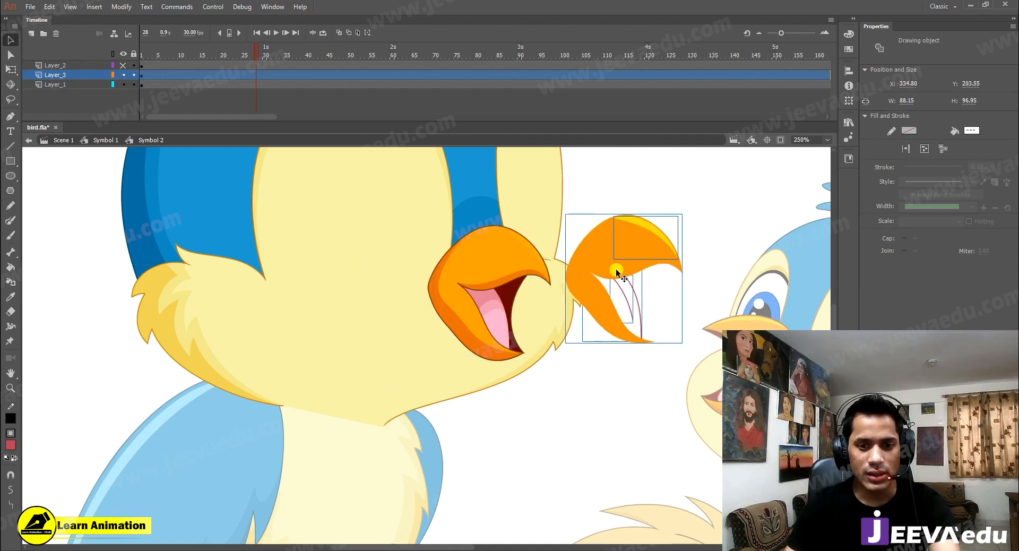
key("ctrl+z")
key("ctrl+Down")
key("ctrl+Down")
key("ctrl+Down")
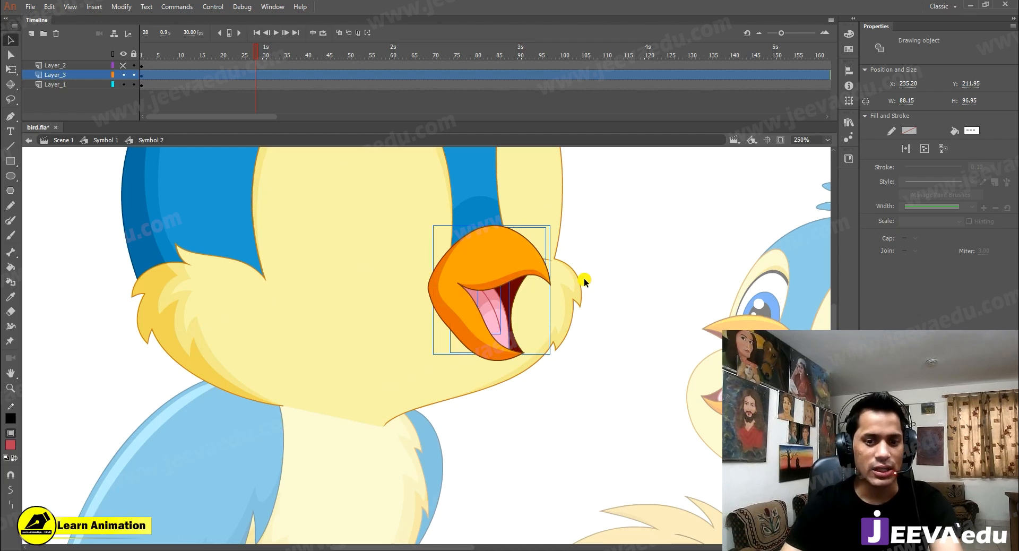
left_click(598, 247)
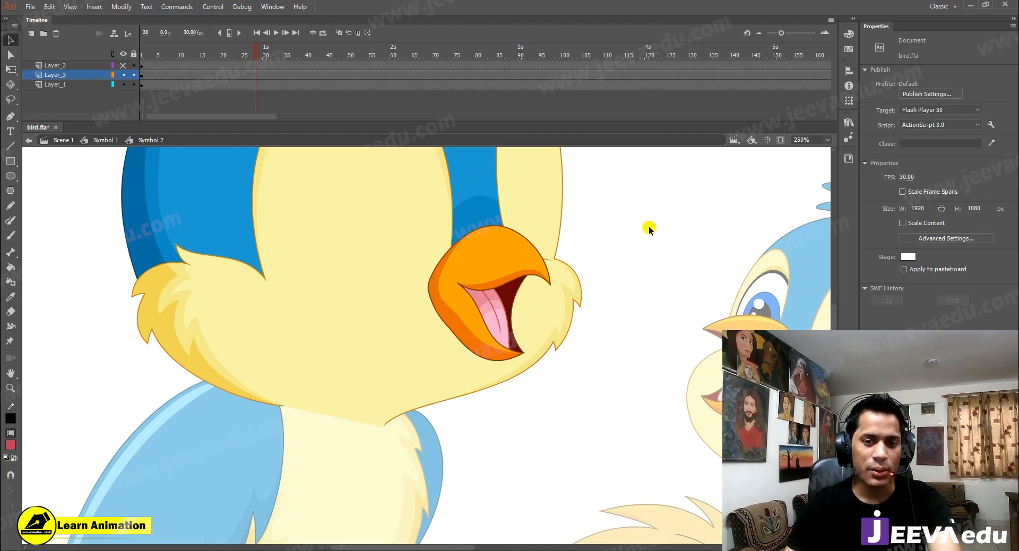
Convert all of Layer_3's beak shapes to a graphic symbol and move its transformation point to the beak's rear edge
left_click(176, 74)
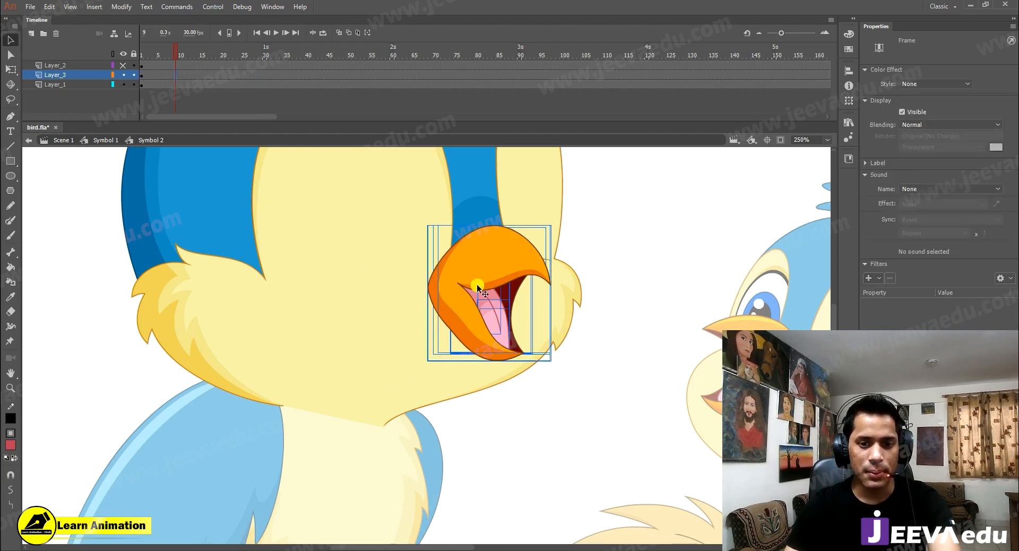
key("F8")
key("Return")
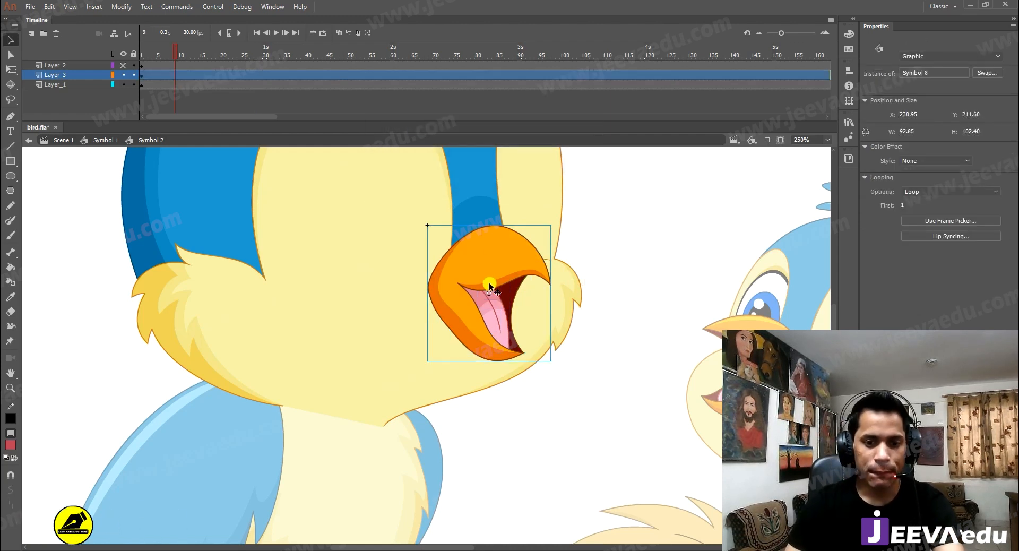
key("q")
left_click_drag(476, 292, 432, 284)
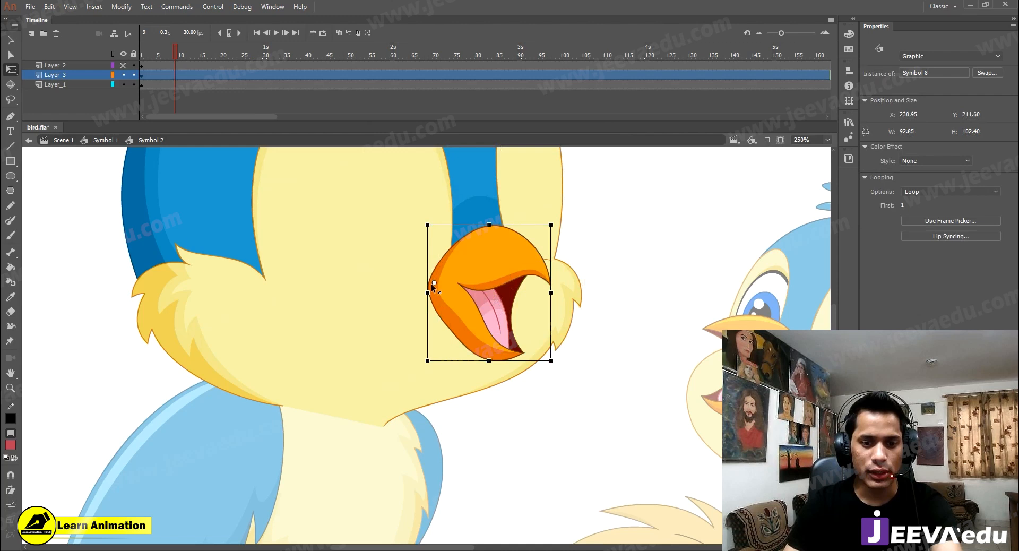
Open the beak symbol for editing and extend its Layer_1 to about frame 135
double_click(459, 282)
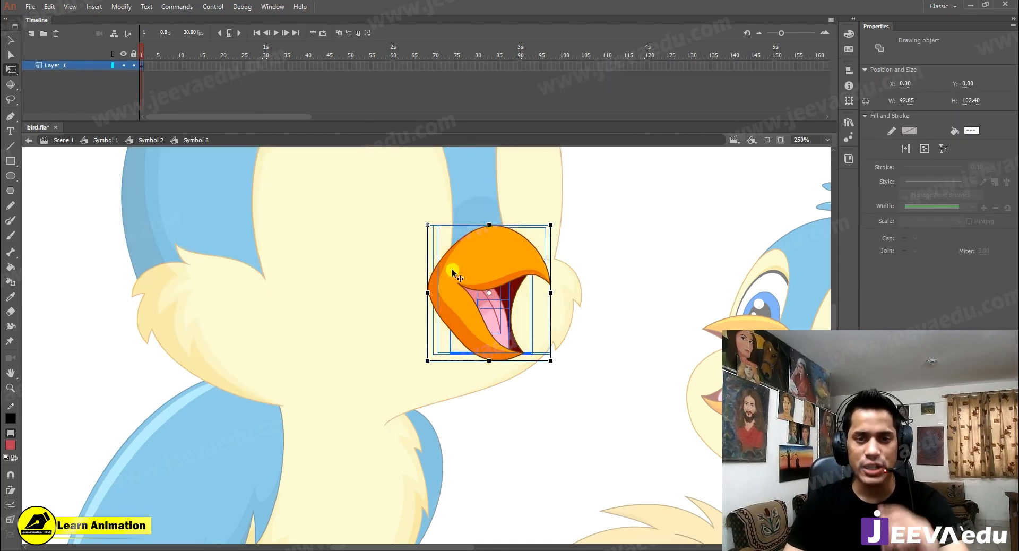
left_click_drag(256, 69, 99, 81)
key("F5")
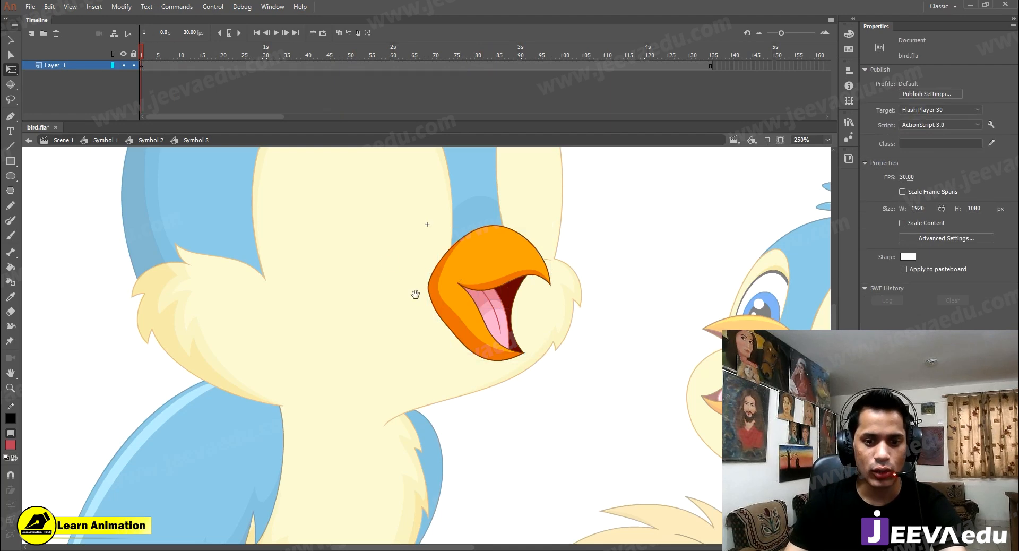
Convert all the beak shapes inside the symbol to a nested graphic symbol and set its looping to Single Frame
left_click_drag(416, 294, 374, 289)
key("v")
mouse_move(538, 184)
left_mouse_down()
mouse_move(427, 299)
mouse_move(332, 440)
left_mouse_up()
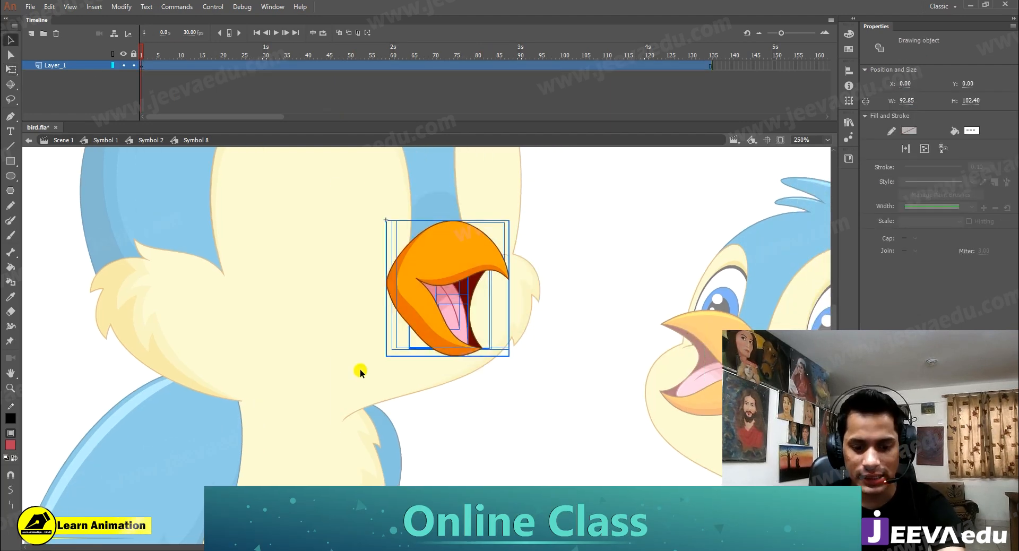
key("F8")
key("Return")
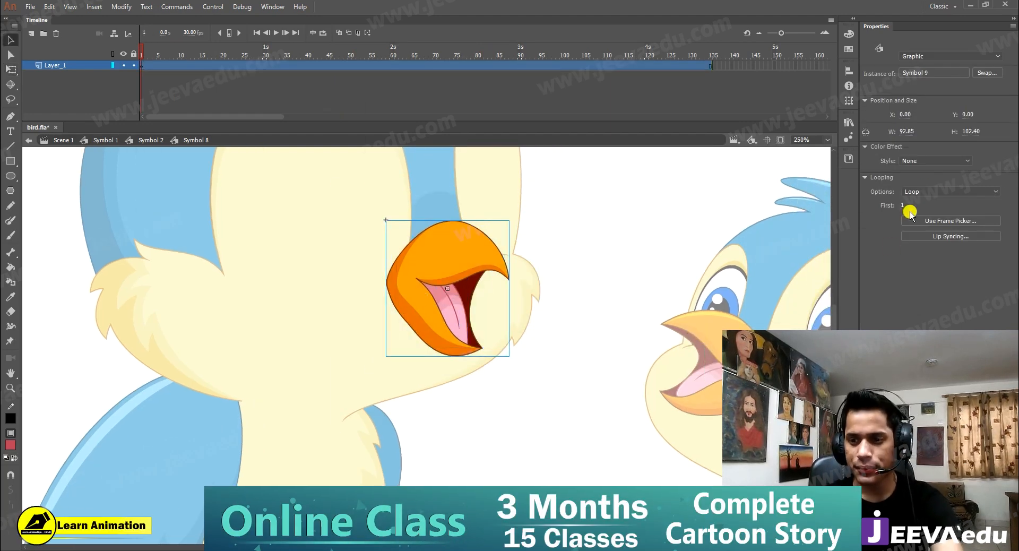
left_click(934, 190)
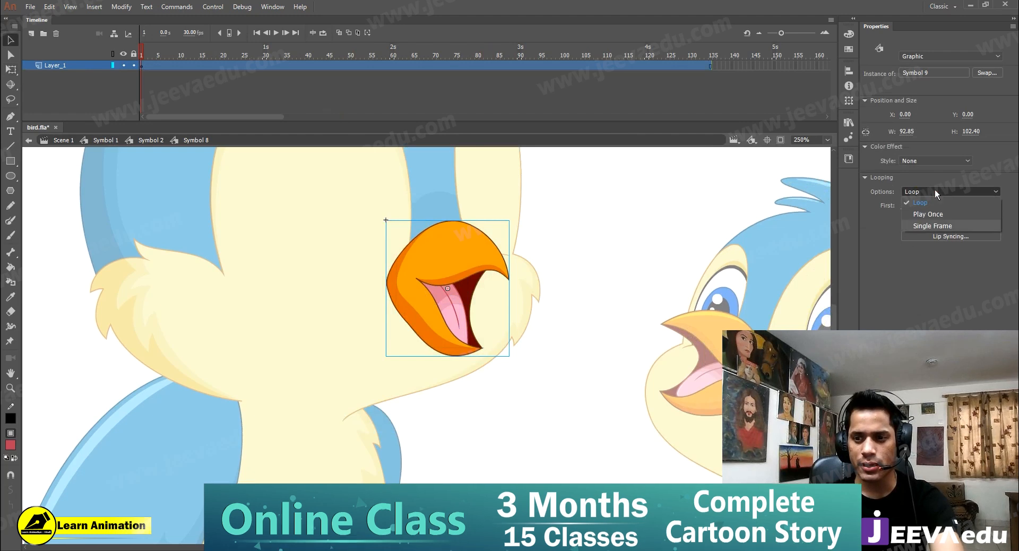
left_click(914, 224)
Extend the frames of Layer_1 in the outer beak symbol past frame 160
left_click(170, 51)
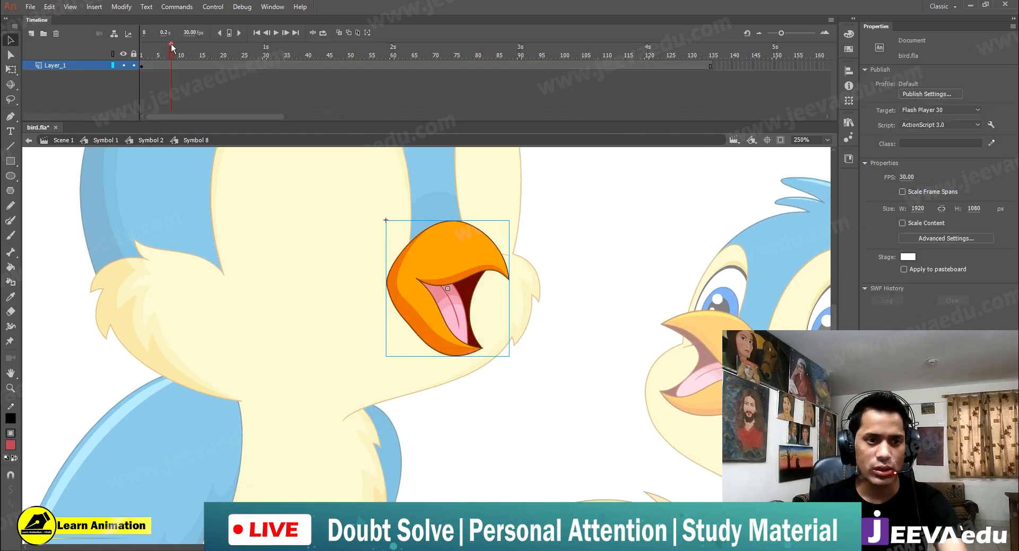
left_click_drag(214, 68, 9, 86)
key("F5")
key("F5")
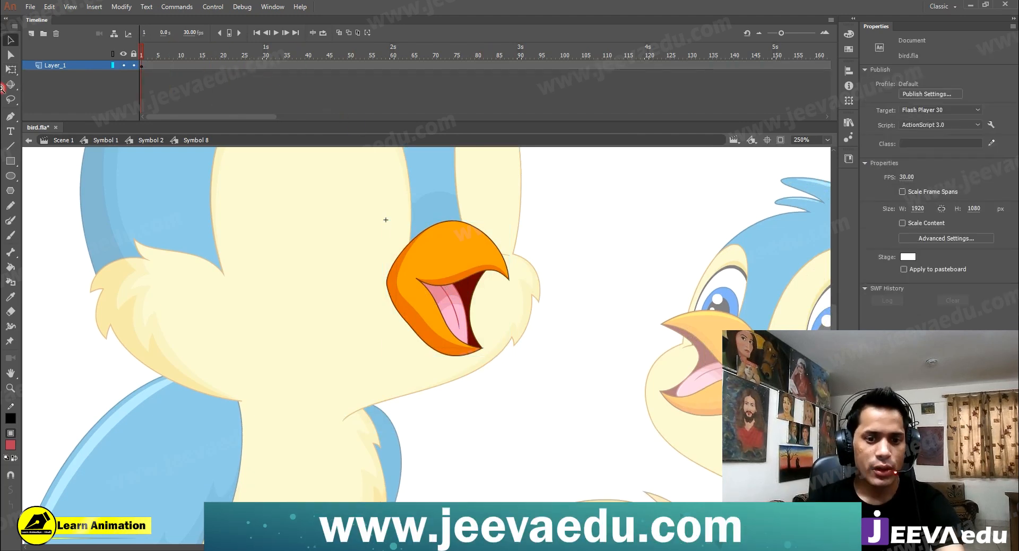
Open the nested beak symbol, add a keyframe at frame 2, and break its beak artwork apart into raw shapes
left_click(423, 269)
double_click(434, 275)
left_click(296, 147)
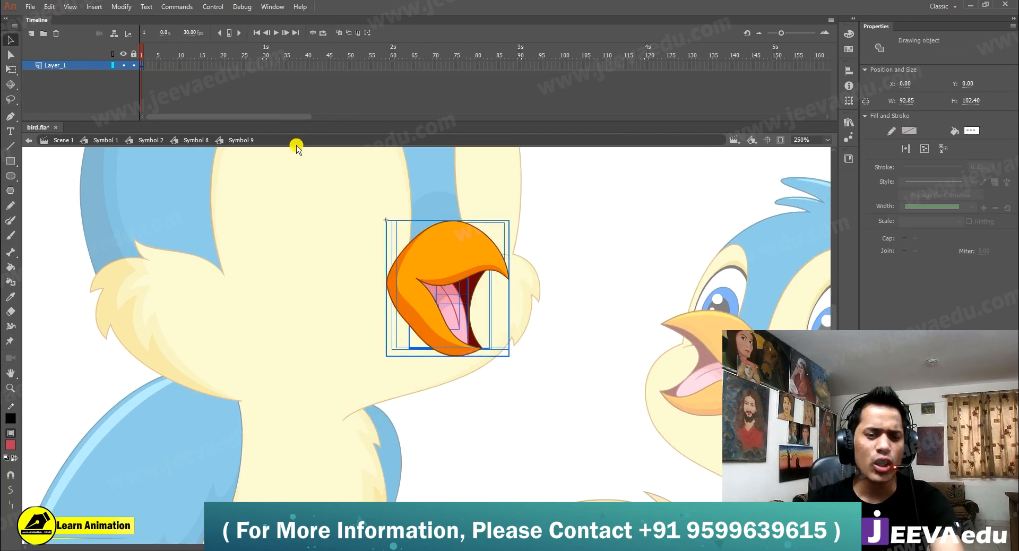
left_click(141, 66)
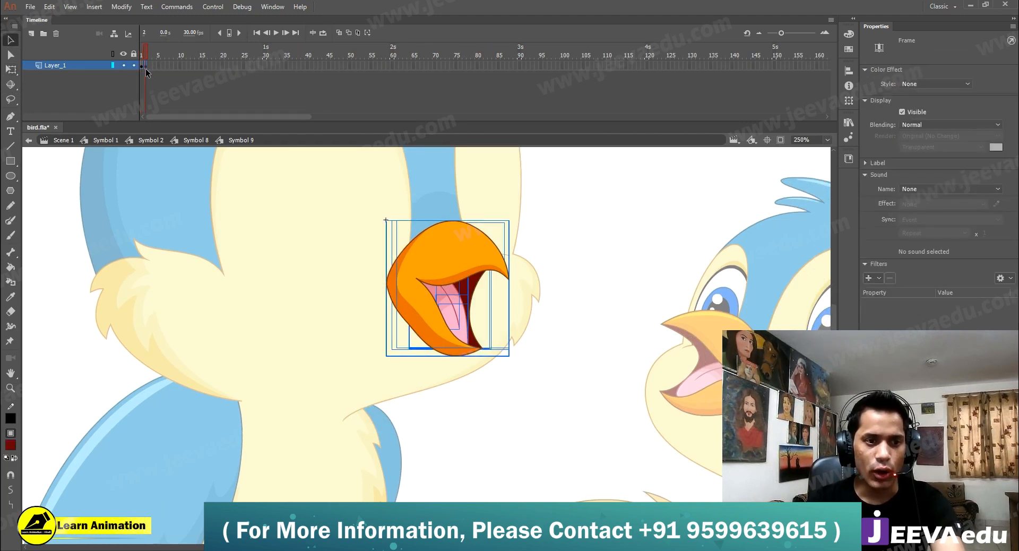
key("ctrl+b")
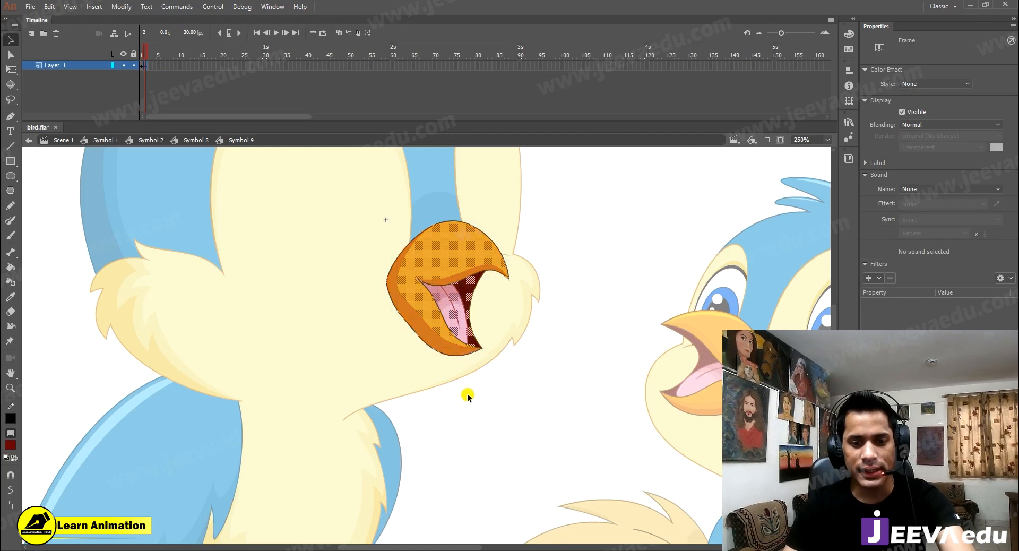
left_click(467, 393)
scroll(485, 368, "down", 1)
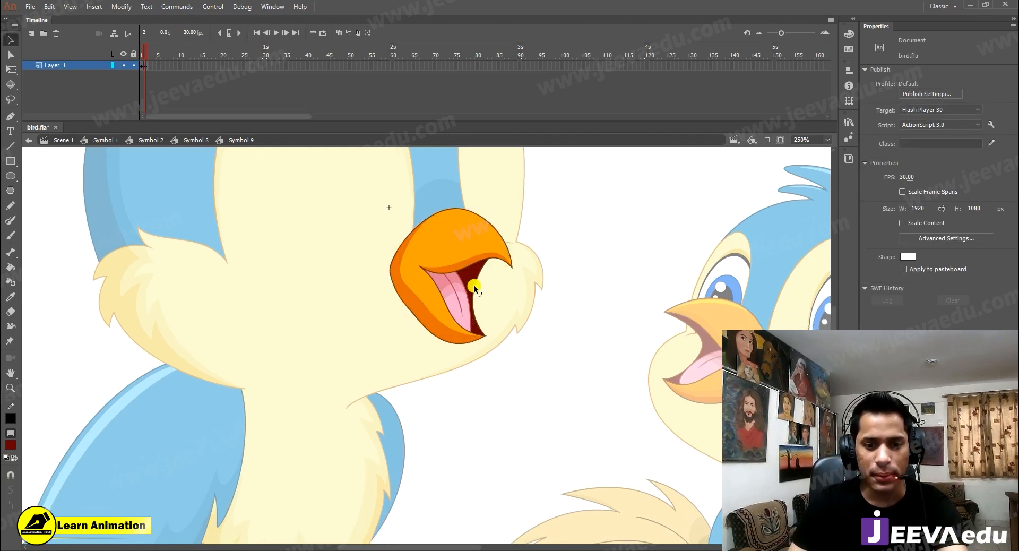
Draw a straight dividing line from the mouth corner across the beak's rear edge, between the upper and lower beak
mouse_move(580, 202)
left_mouse_down()
mouse_move(451, 267)
mouse_move(350, 266)
left_mouse_up()
key("z")
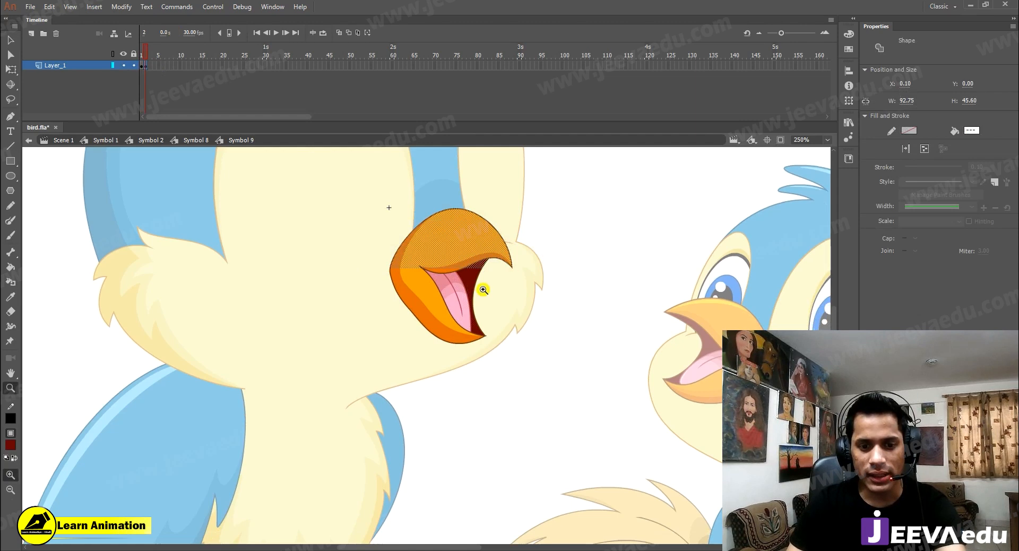
left_click(428, 297)
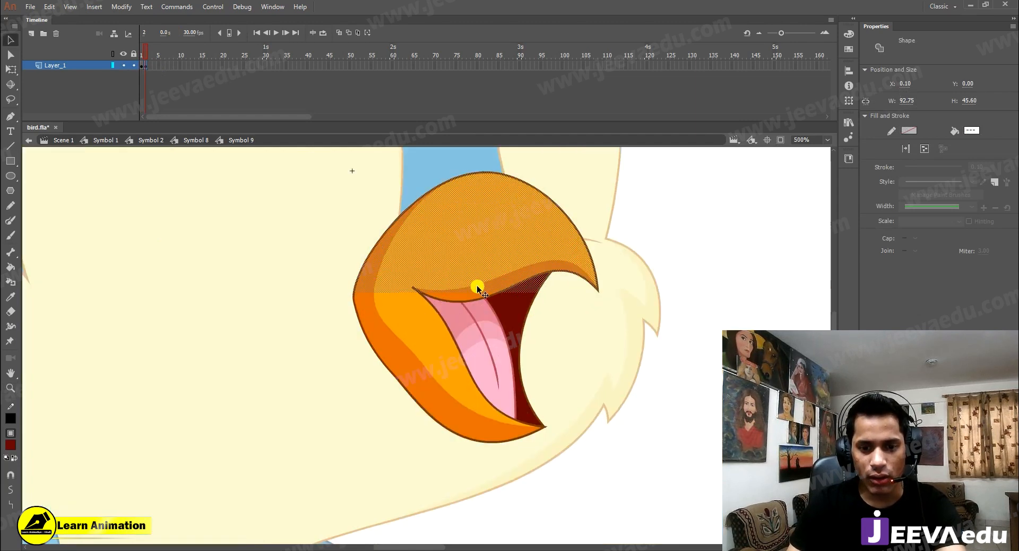
left_click(613, 318)
key("ctrl+space")
left_click(453, 303)
mouse_move(343, 330)
left_mouse_down()
mouse_move(375, 324)
mouse_move(193, 333)
left_mouse_up()
key("v")
key("n")
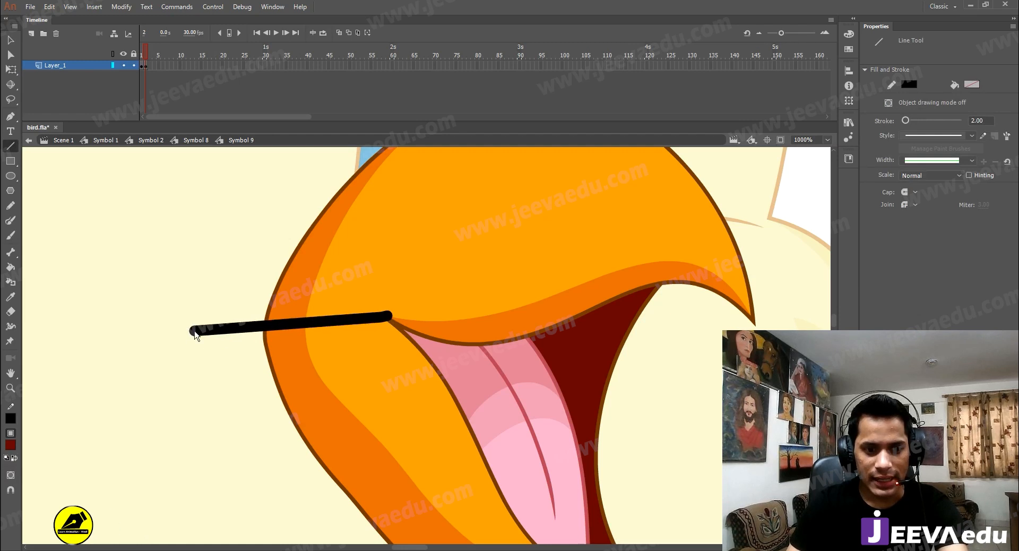
Try to move the upper beak's fill, shading and outline upward, away from the lower beak
key("z")
left_click(490, 285, "alt")
key("v")
left_click(452, 315)
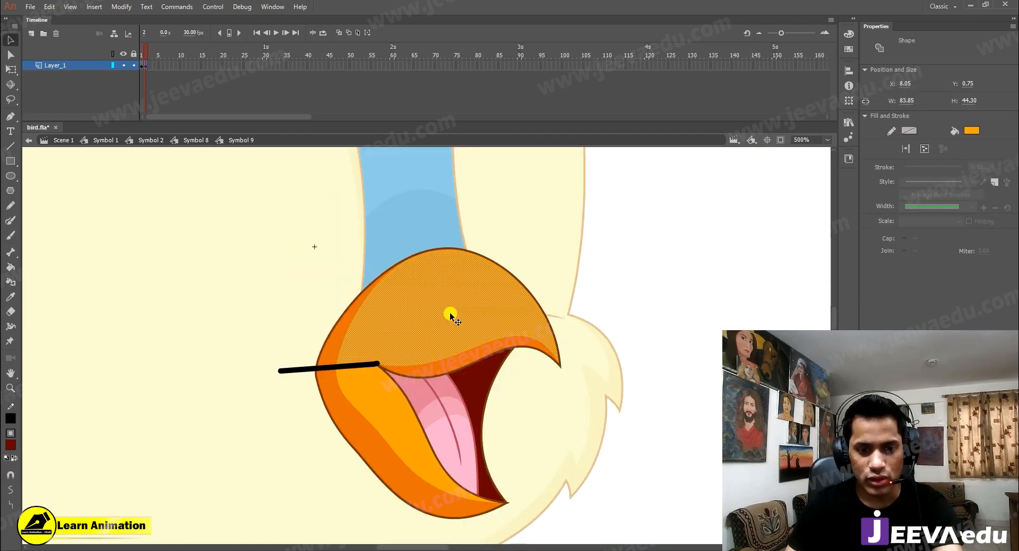
double_click(328, 347)
double_click(426, 311, "shift")
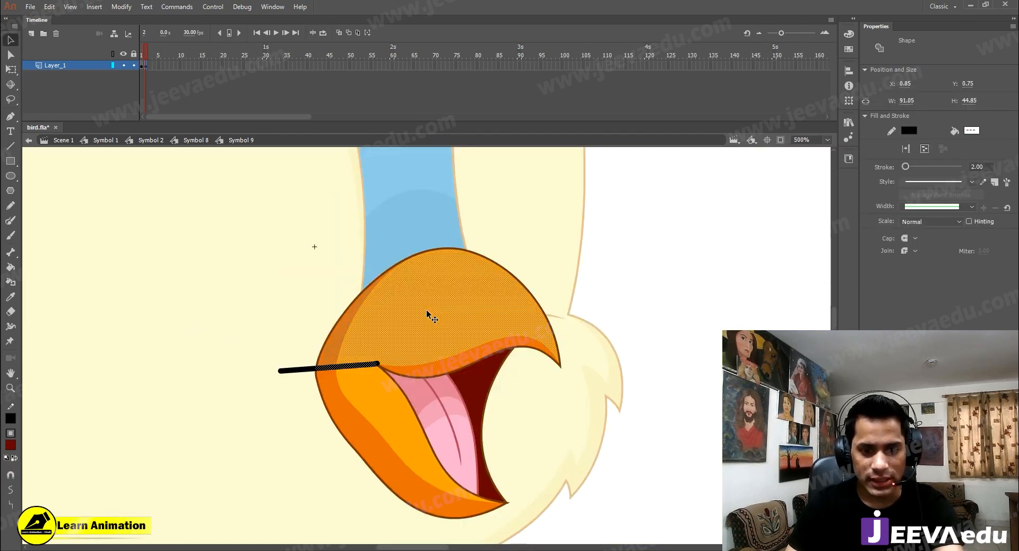
left_click_drag(452, 365, 455, 225)
key("ctrl+z")
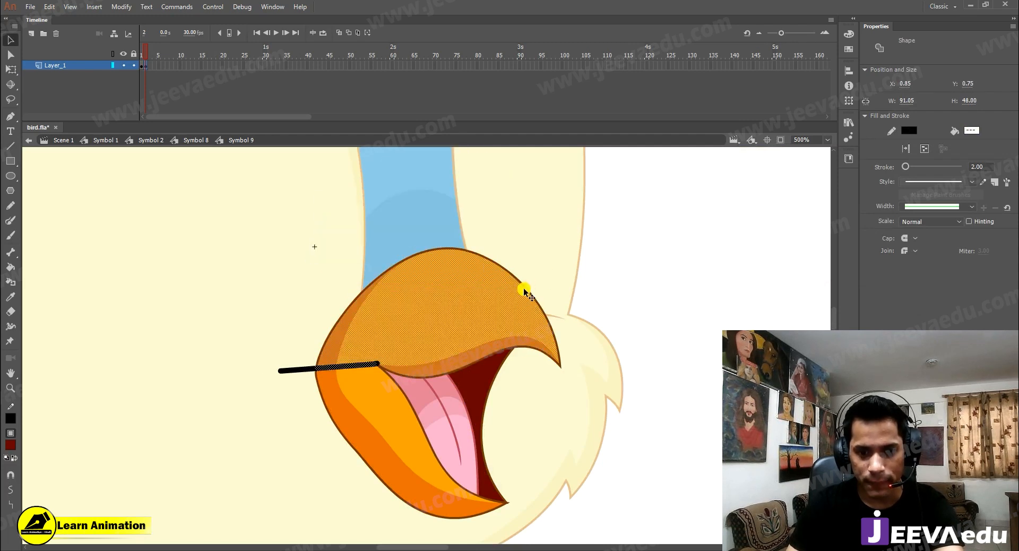
left_click_drag(464, 302, 443, 189)
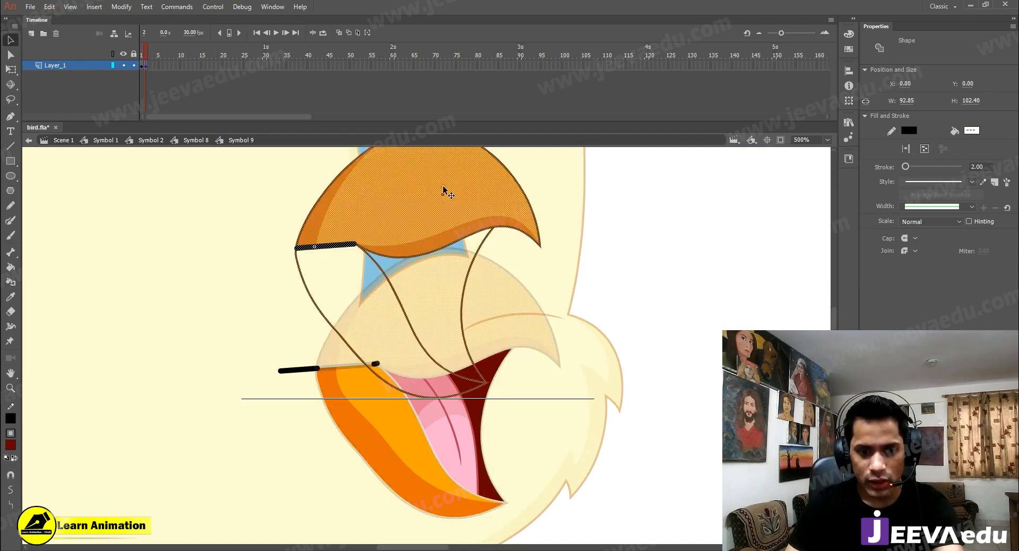
key("ctrl+z")
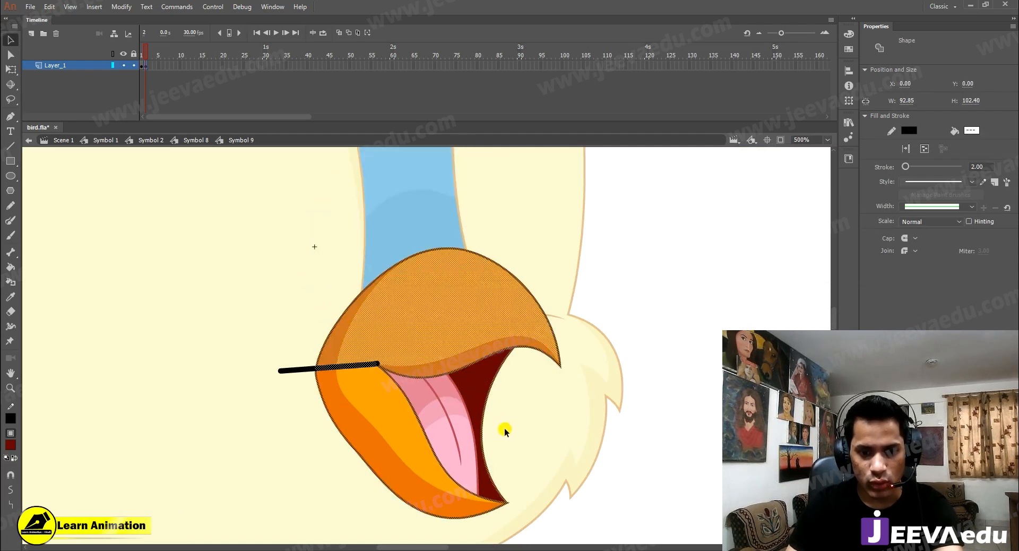
Extend the upper corner of the dark mouth interior to the outer edge where the mouth outline meets the upper beak
key("z")
left_click(484, 368)
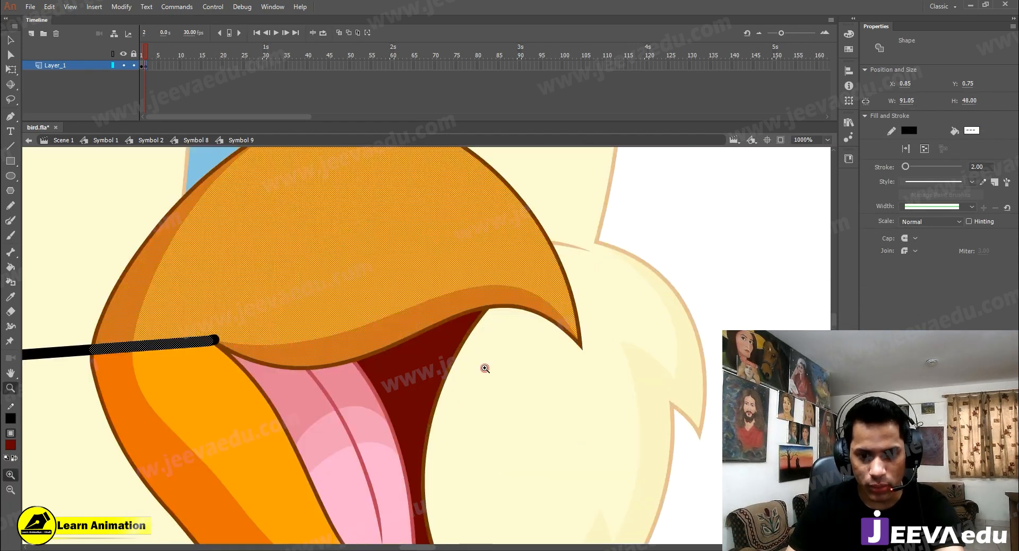
left_click(488, 337)
key("v")
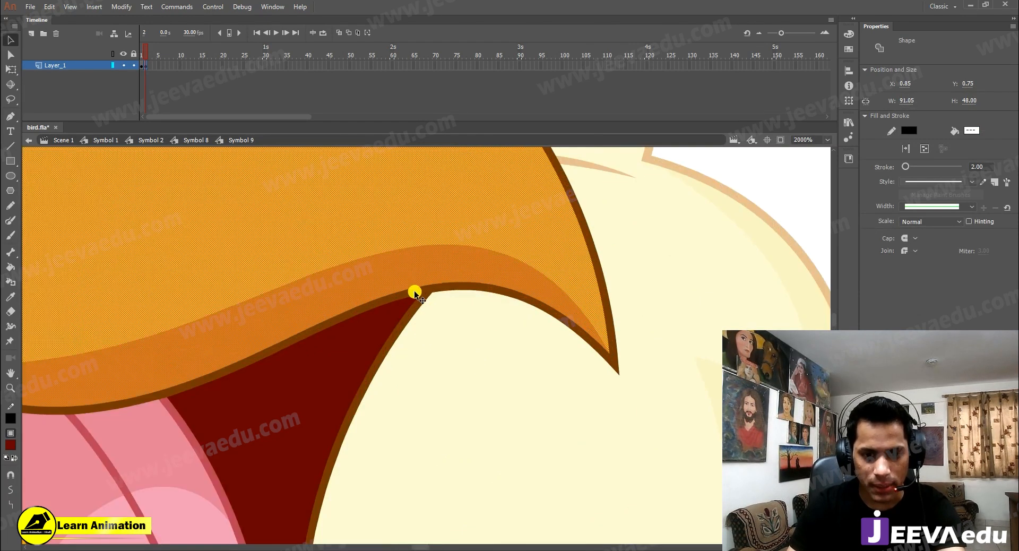
left_click_drag(416, 294, 437, 289)
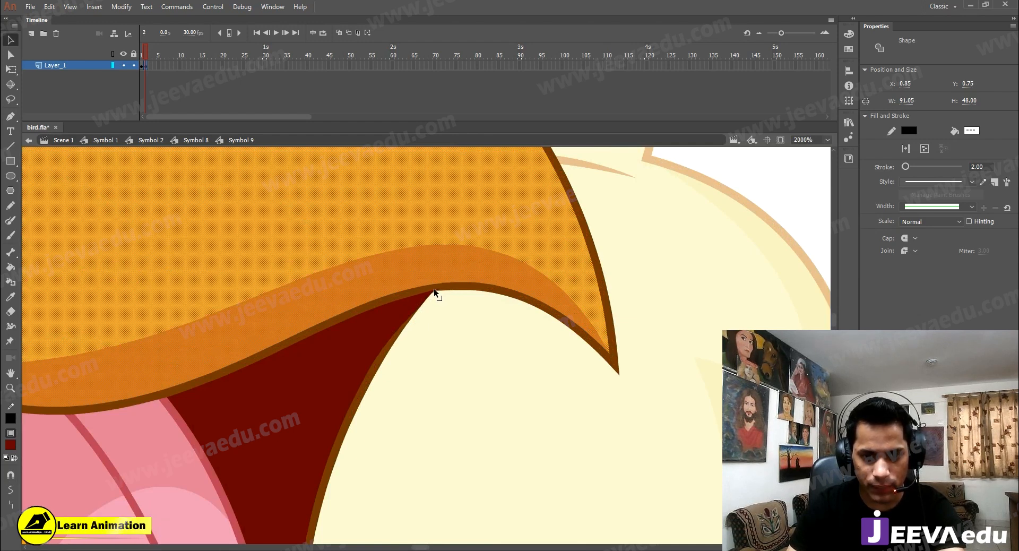
left_click(442, 289)
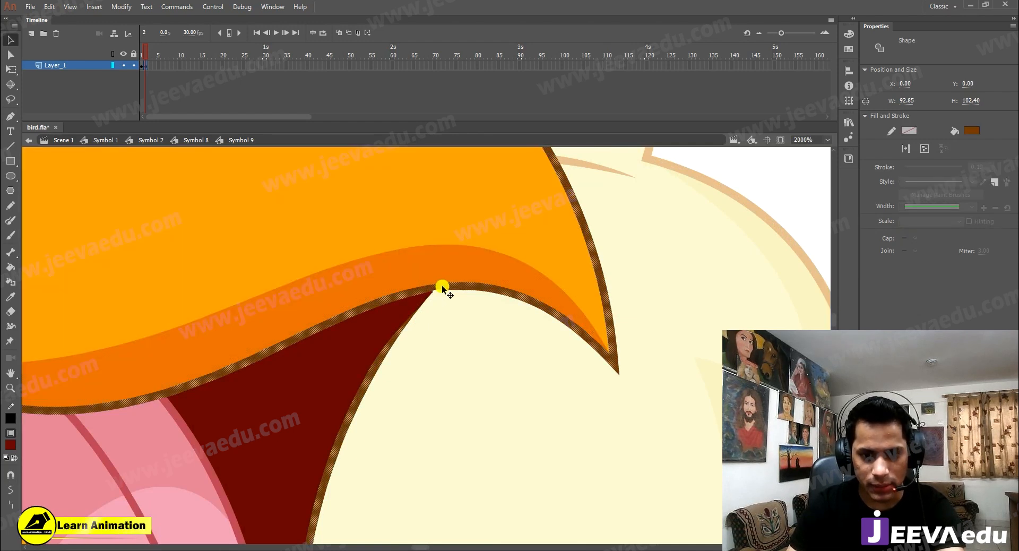
Nudge the beak outline slightly where it meets the dividing line at the rear edge
key("z")
left_click(368, 328, "alt")
key("z")
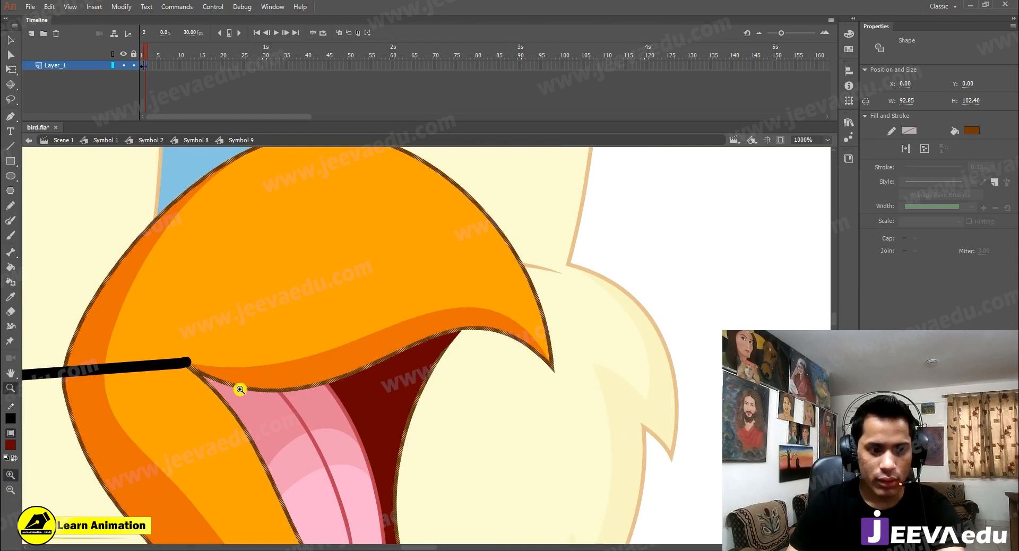
left_click(172, 400)
left_click_drag(172, 401, 197, 395)
key("v")
left_click(208, 364)
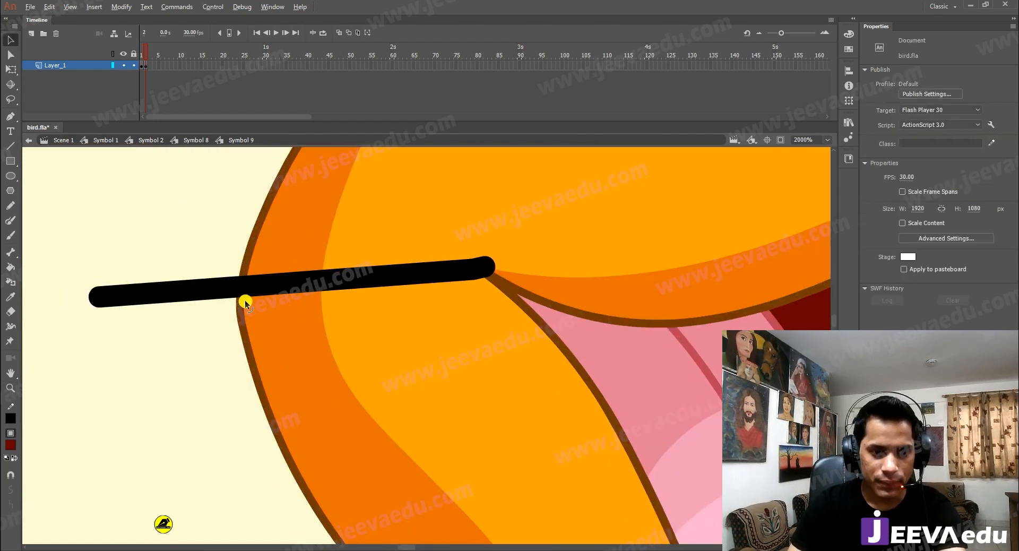
left_click(244, 262)
Examine which fills and outline sections around the dividing line and mouth corner select separately
key("z")
left_click(490, 303, "ctrl")
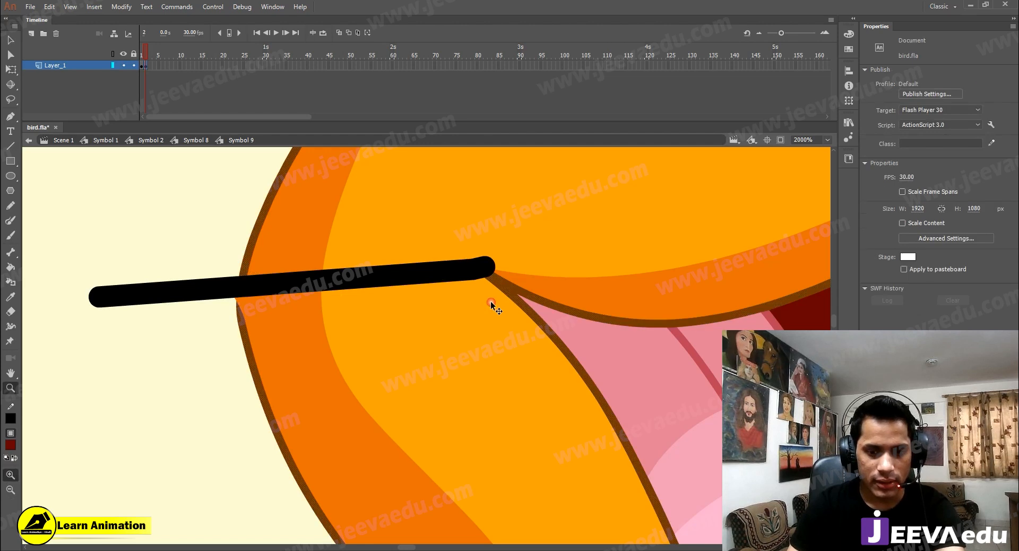
left_click(465, 332, "alt")
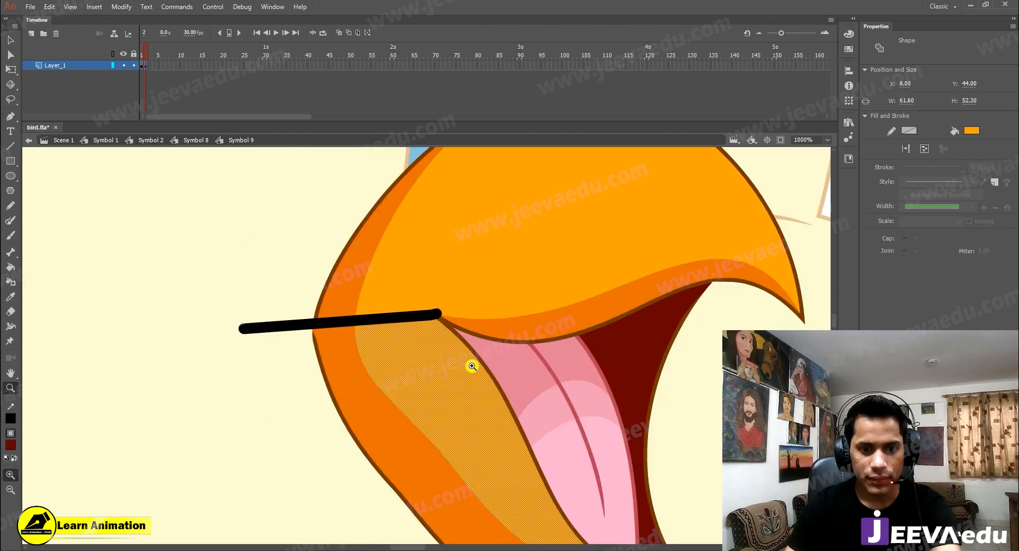
left_click(531, 333, "alt")
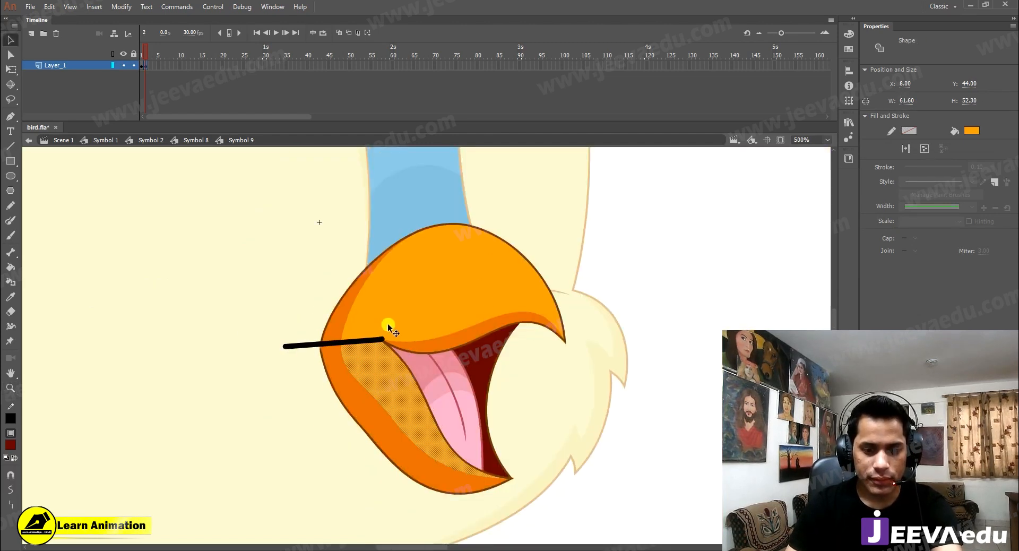
left_click(419, 350)
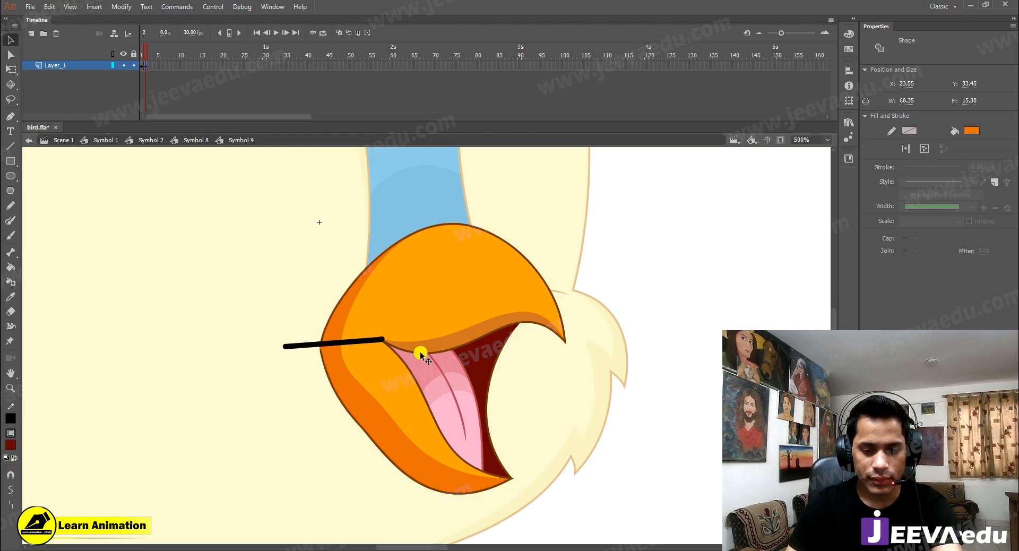
left_click(317, 365, "ctrl")
left_click(423, 325, "ctrl")
key("v")
left_click(358, 319)
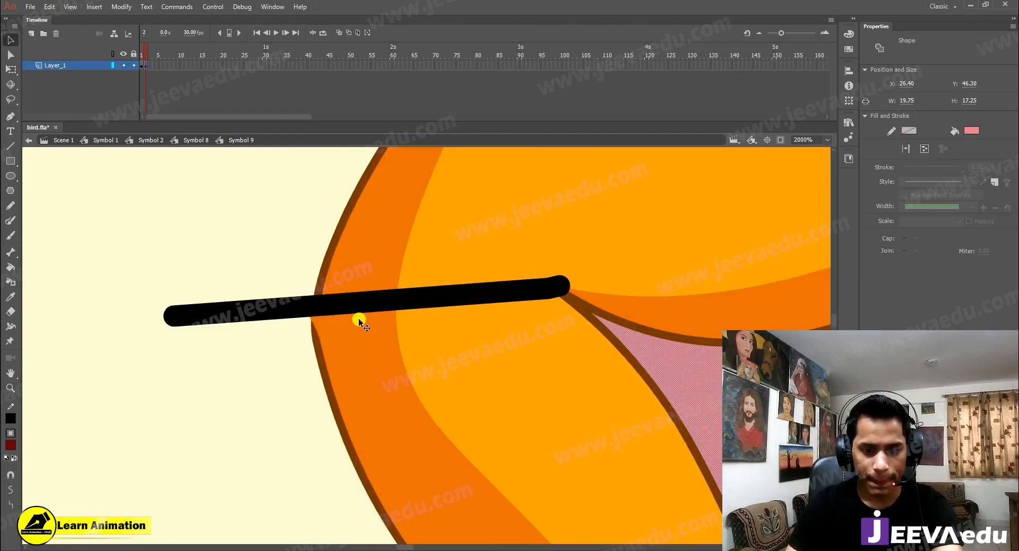
left_click(329, 247)
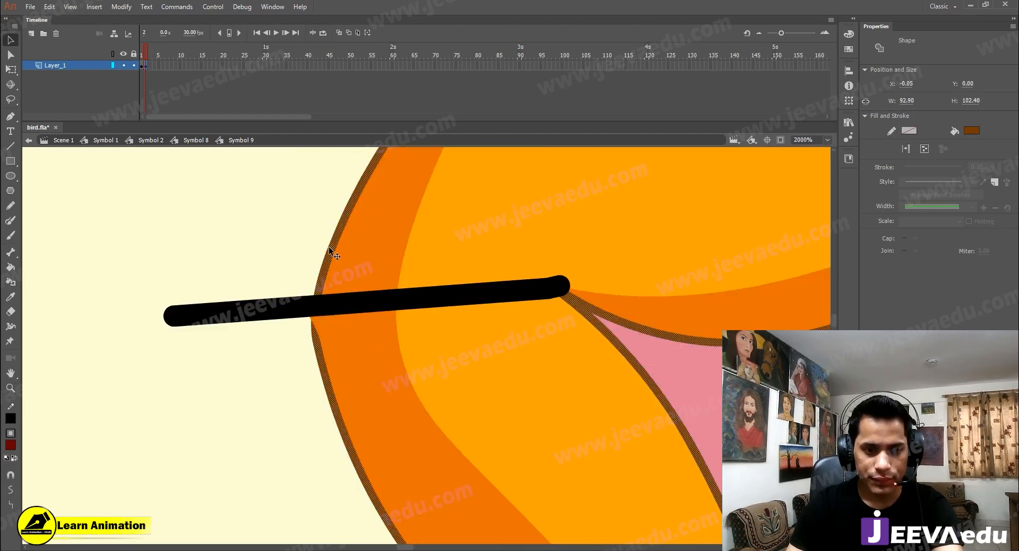
double_click(313, 342)
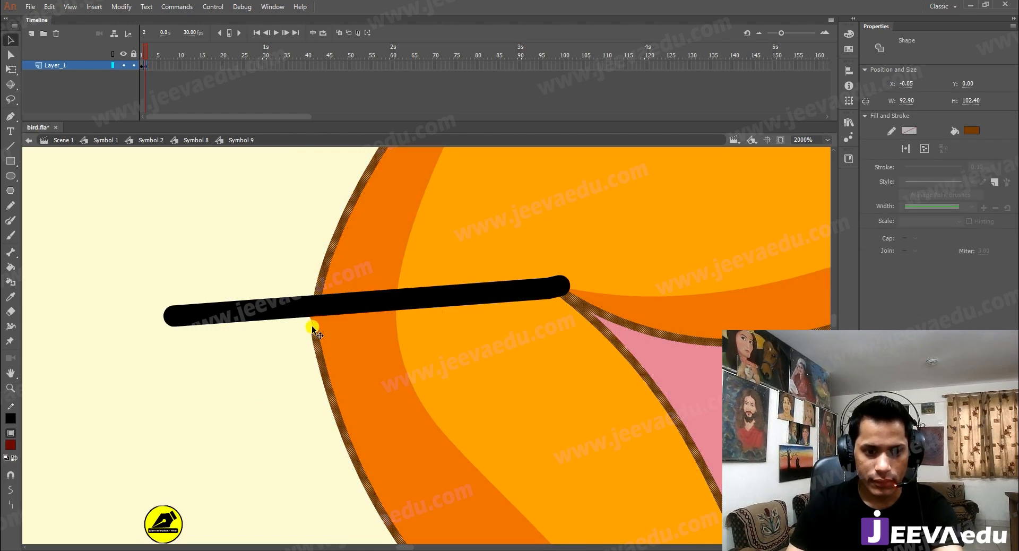
Try to reshape the beak outline just below the dividing line at the rear edge
left_click(304, 341)
left_click(317, 338)
mouse_move(317, 339)
left_mouse_down()
mouse_move(304, 332)
mouse_move(329, 323)
left_mouse_up()
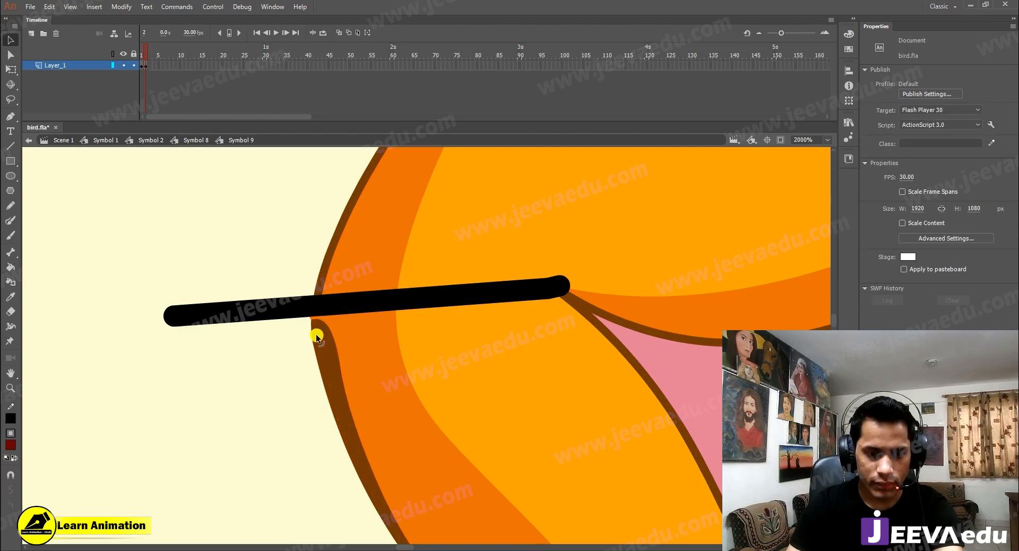
key("ctrl+z")
Check whether the brown outline still joins the upper and lower beak, including around the upper beak's tip
left_click(457, 319)
left_click_drag(542, 352, 495, 353)
left_click(513, 345, "ctrl+alt")
left_click(553, 347, "alt")
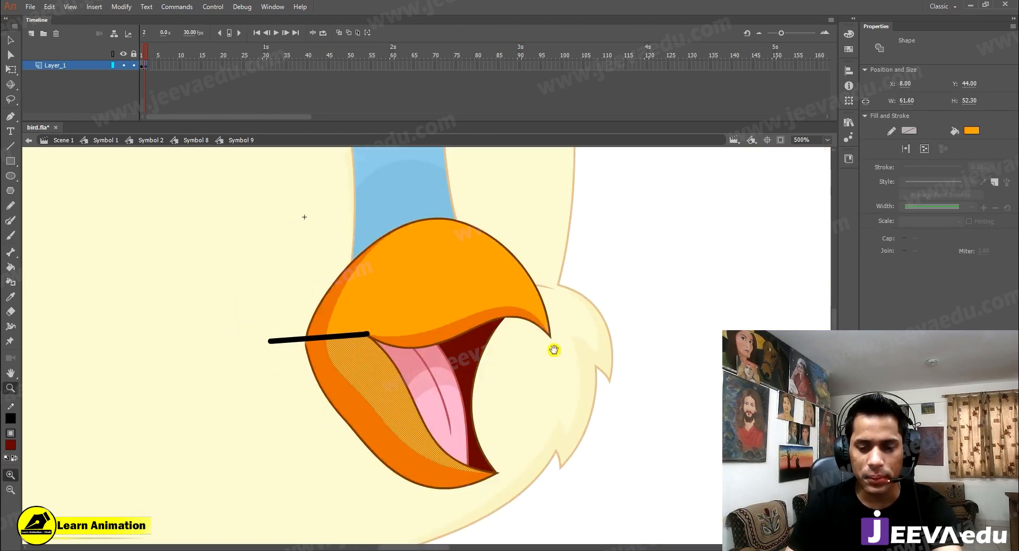
key("v")
left_click(544, 305)
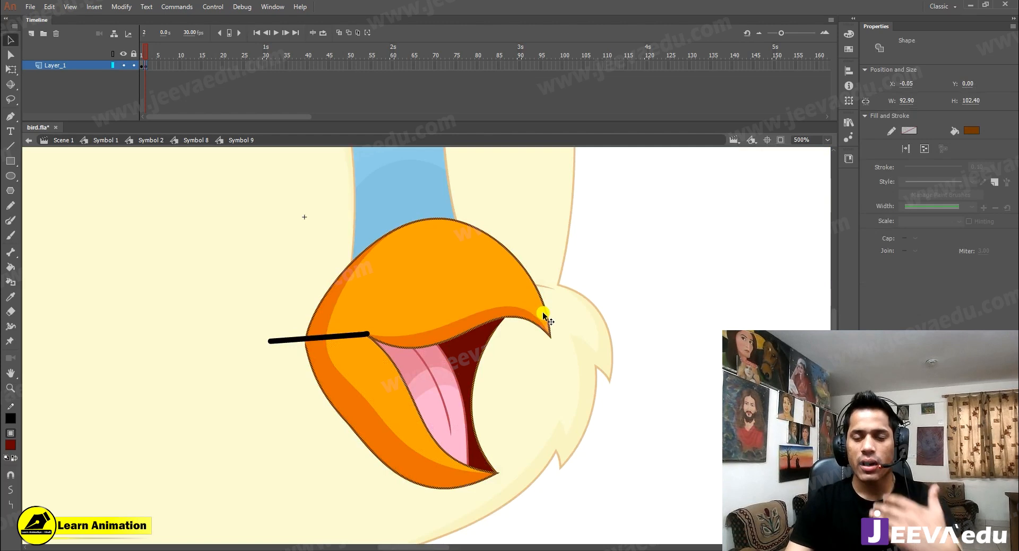
key("z")
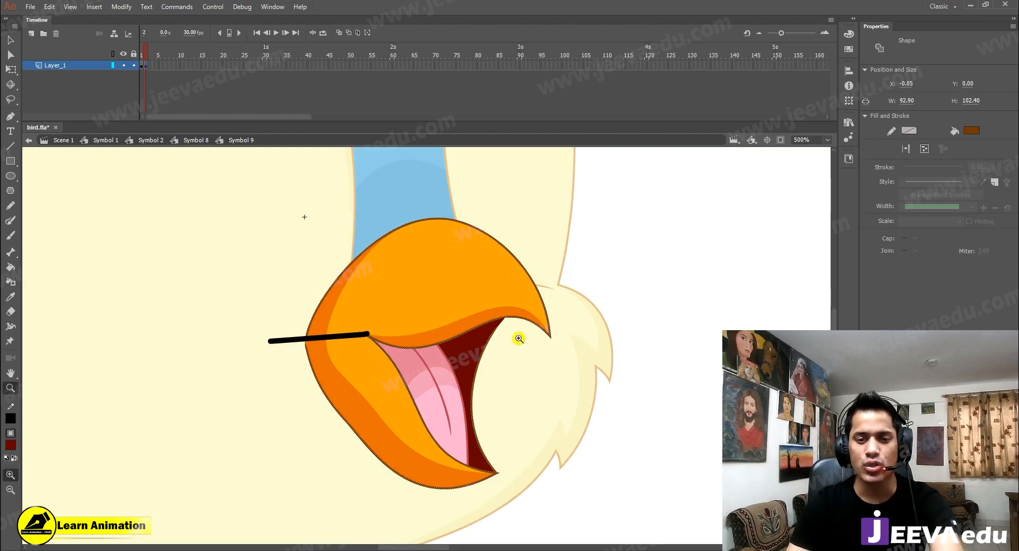
left_click(508, 320)
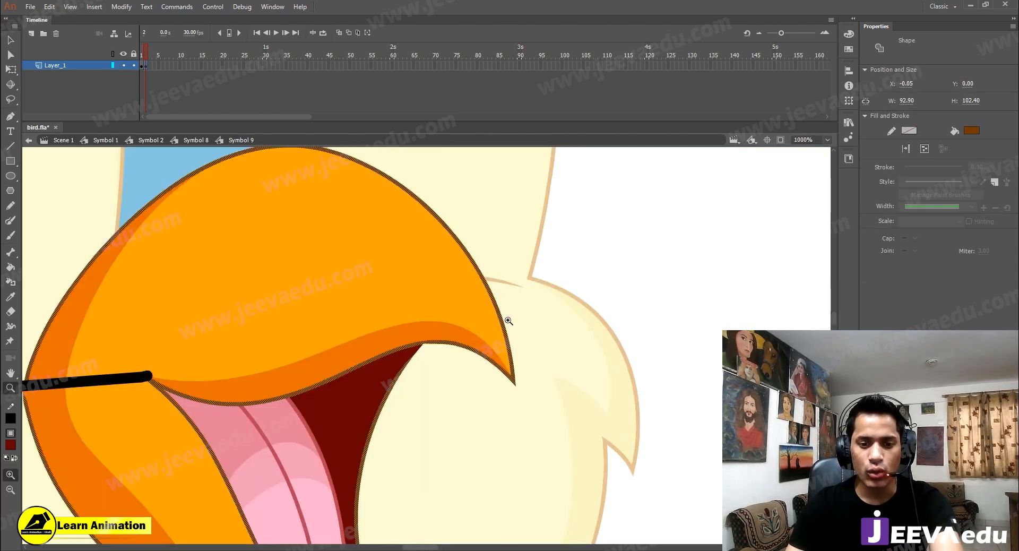
left_click_drag(511, 337, 539, 327)
left_click(365, 353, "alt")
key("v")
Select the upper beak's fill and shading with the beak outline and crossing line segment, and copy them to the clipboard
left_click(415, 309)
left_click(297, 352, "shift")
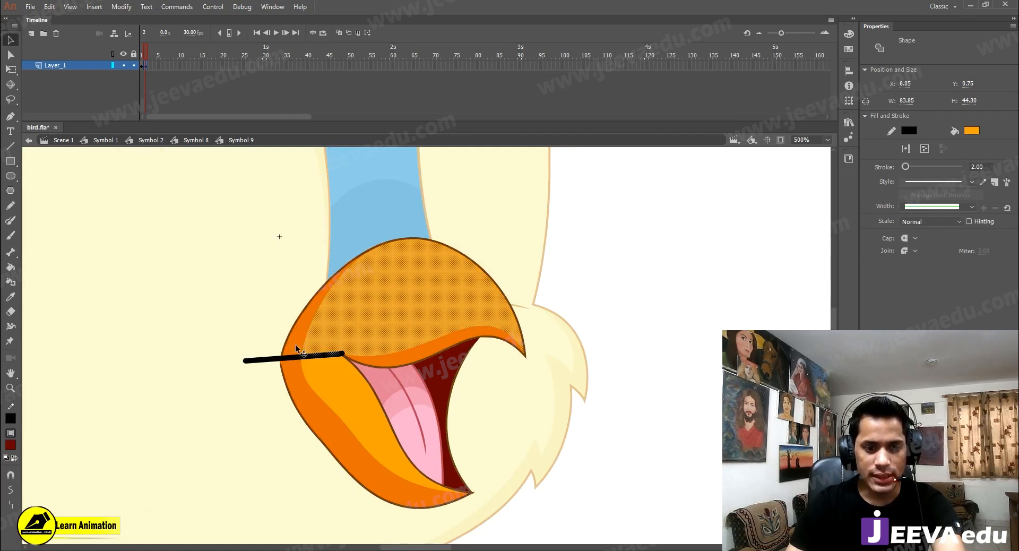
left_click(415, 351, "ctrl")
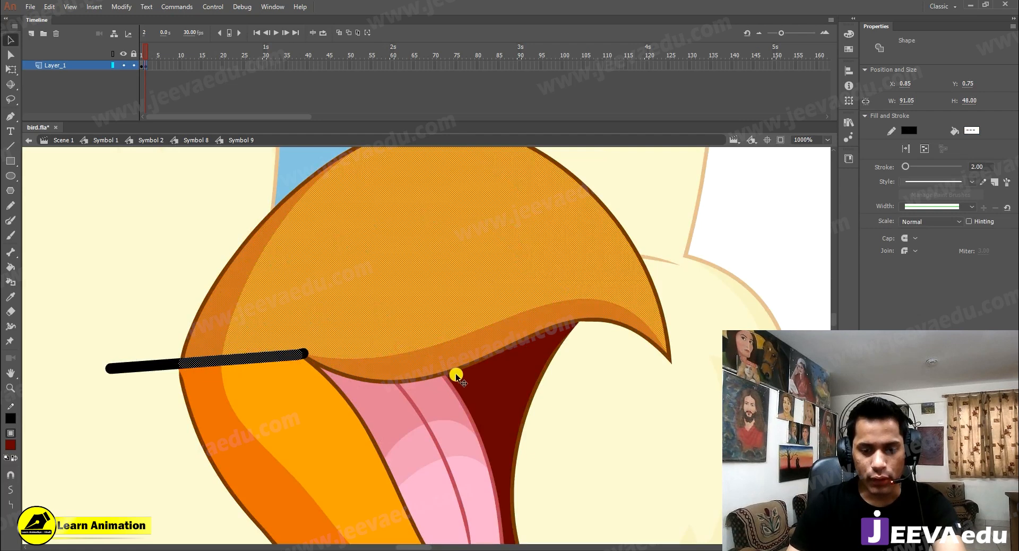
left_click(409, 381, "ctrl+alt")
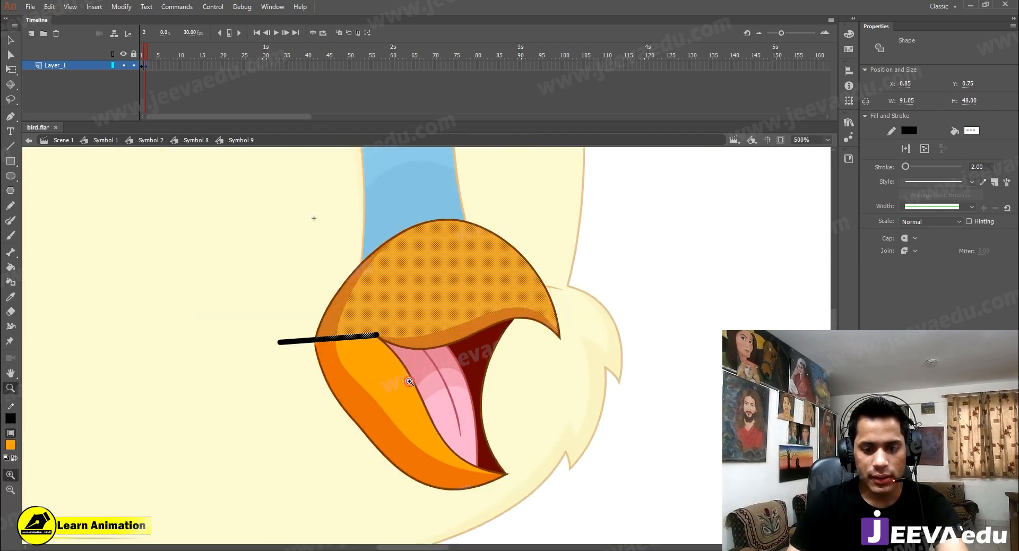
double_click(450, 344, "shift")
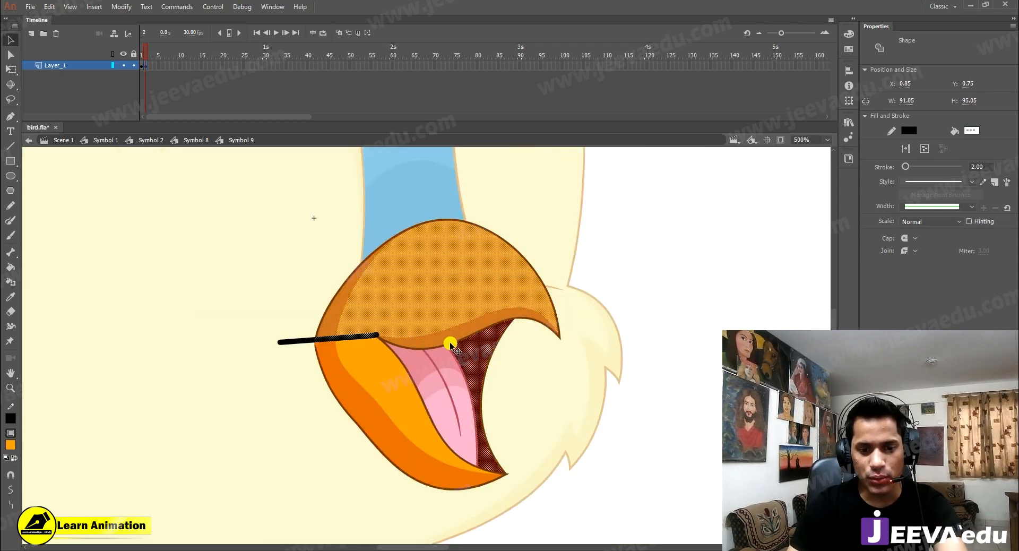
left_click(478, 345, "shift")
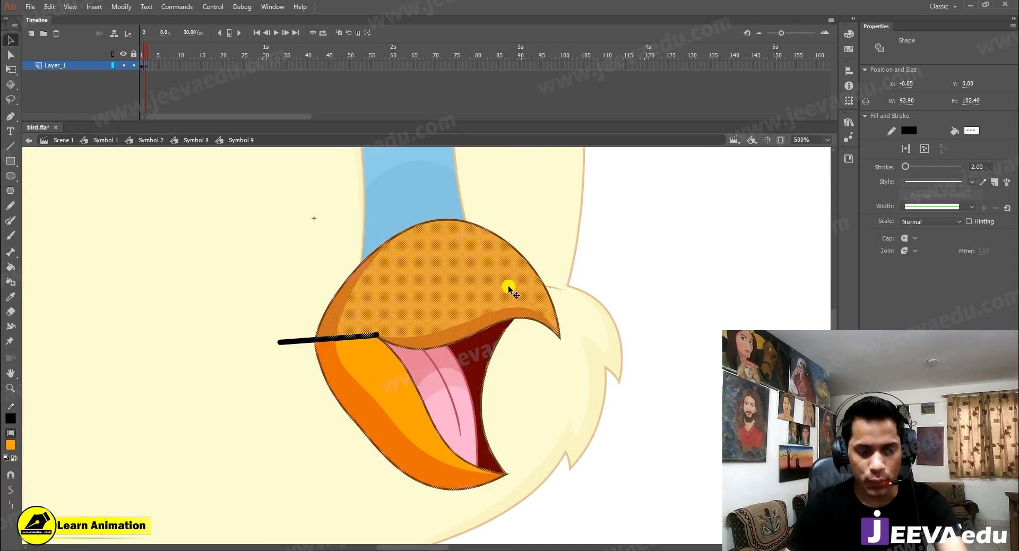
key("Delete")
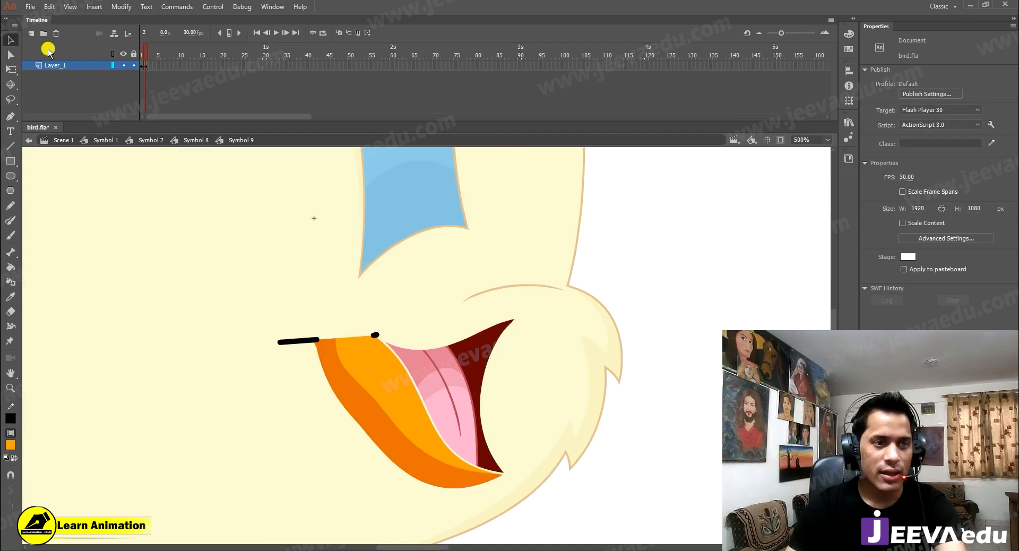
key("ctrl+z")
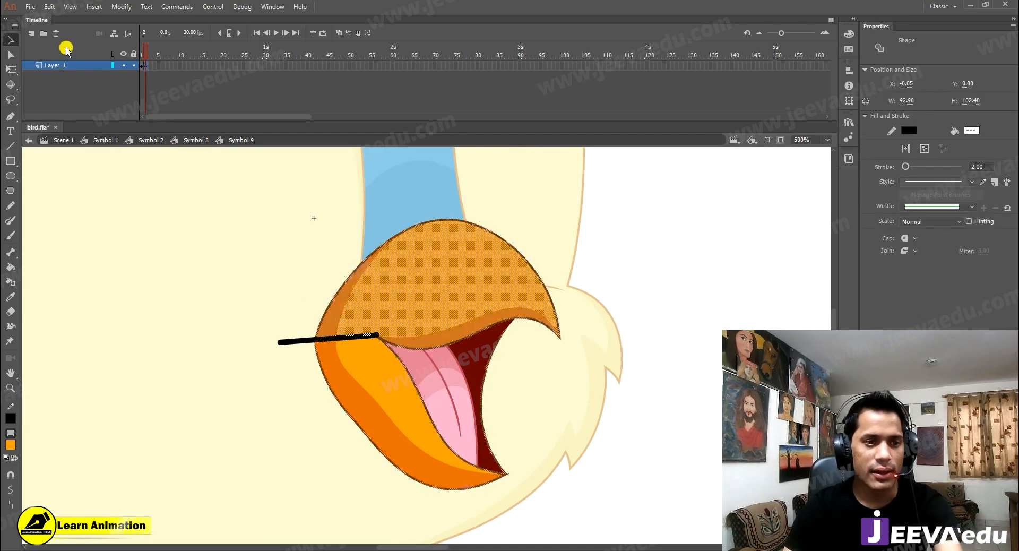
Add a new layer above Layer_1 and paste the copied upper beak artwork in place
left_click(35, 41)
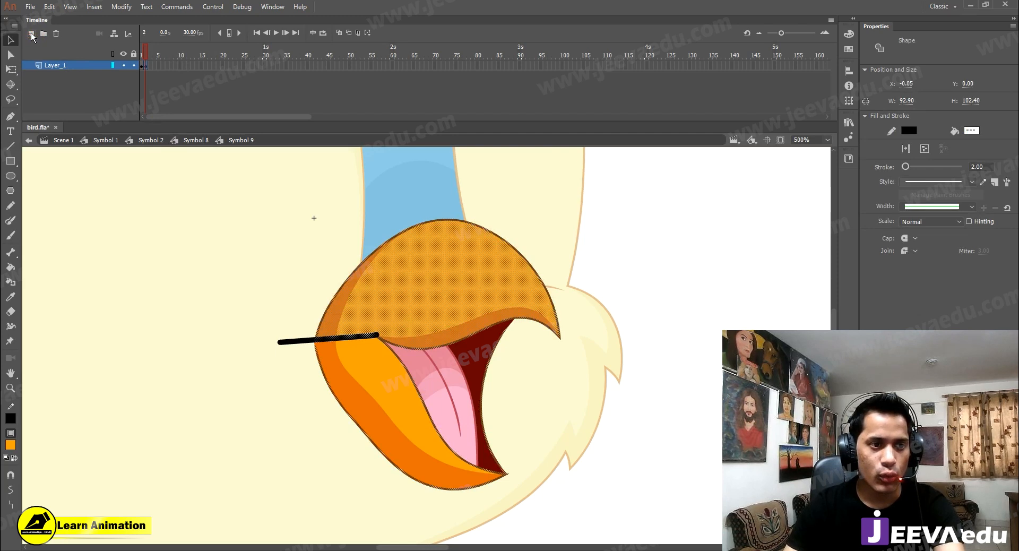
right_click(155, 308)
left_click(181, 349)
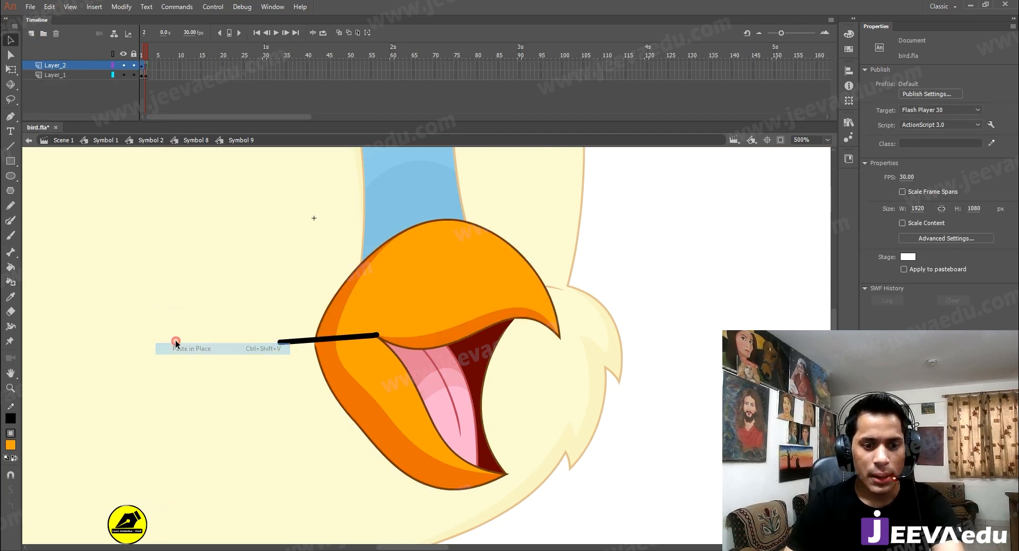
Hide Layer_2 and delete the upper beak's orange fill and its rear and lower shading from Layer_1
left_click(121, 66)
left_click(465, 297)
key("Delete")
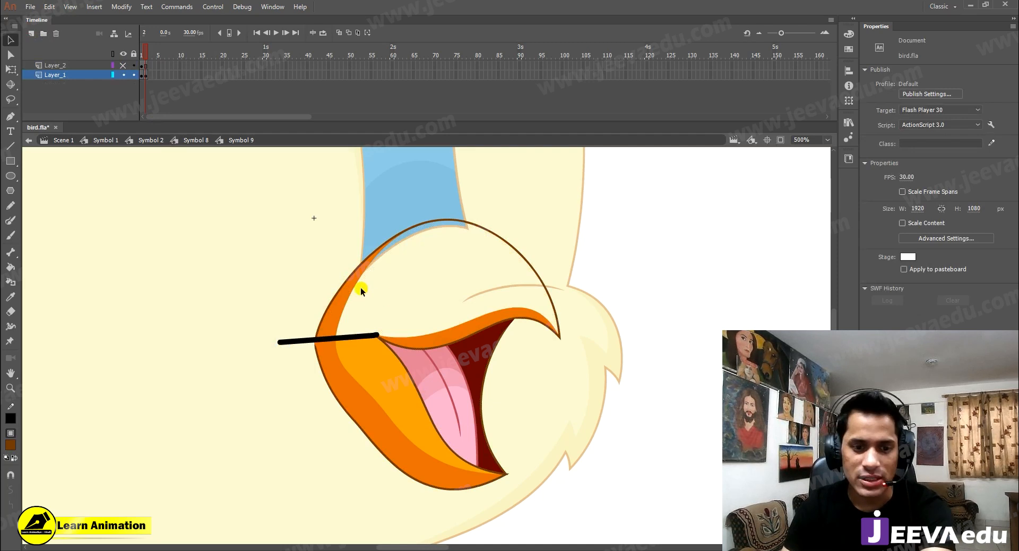
left_click(348, 280)
key("Delete")
left_click(400, 308)
left_click(450, 336)
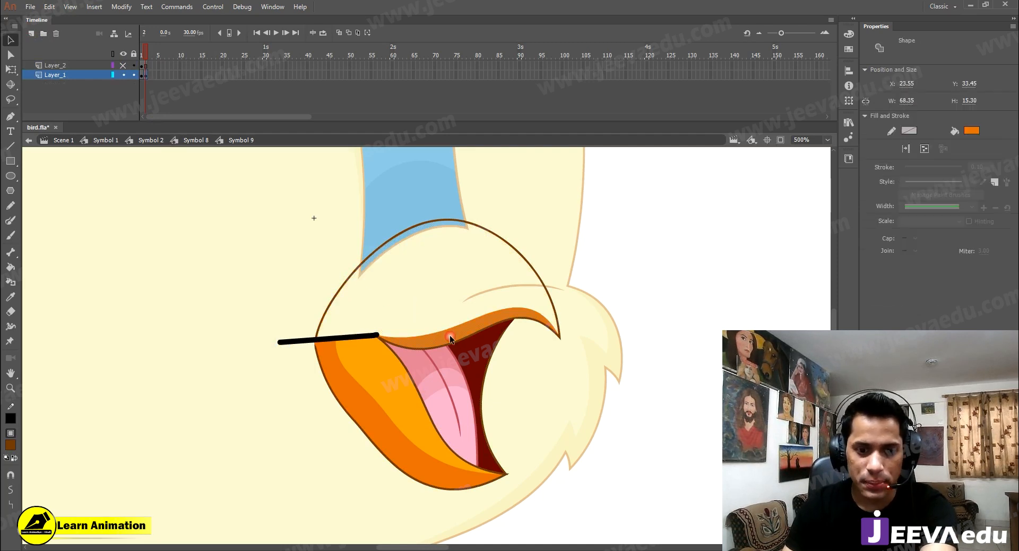
key("Delete")
Erase gaps in Layer_1's beak outline at the rear edge and mouth's front corner, and delete the upper outline and black dividing line
double_click(467, 222)
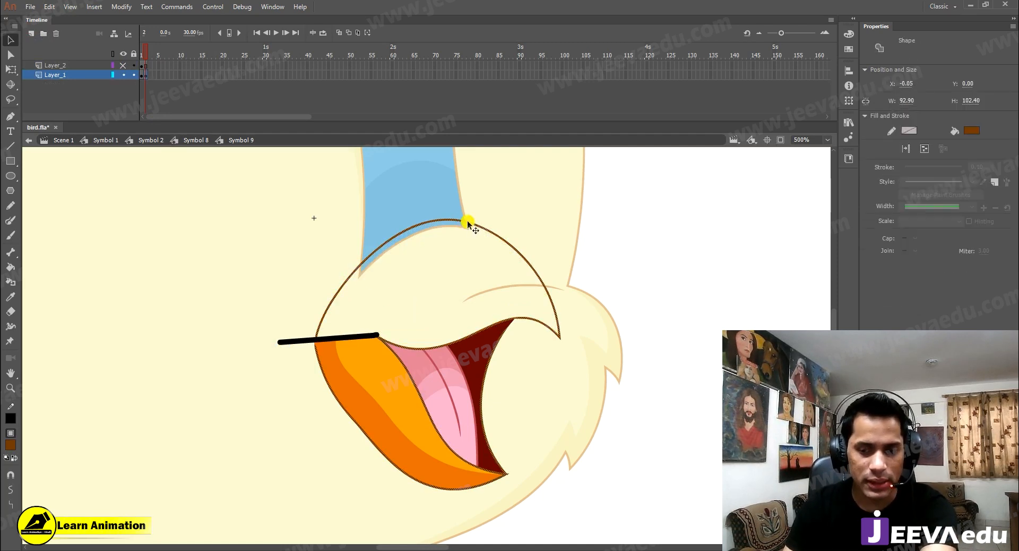
left_click(647, 206)
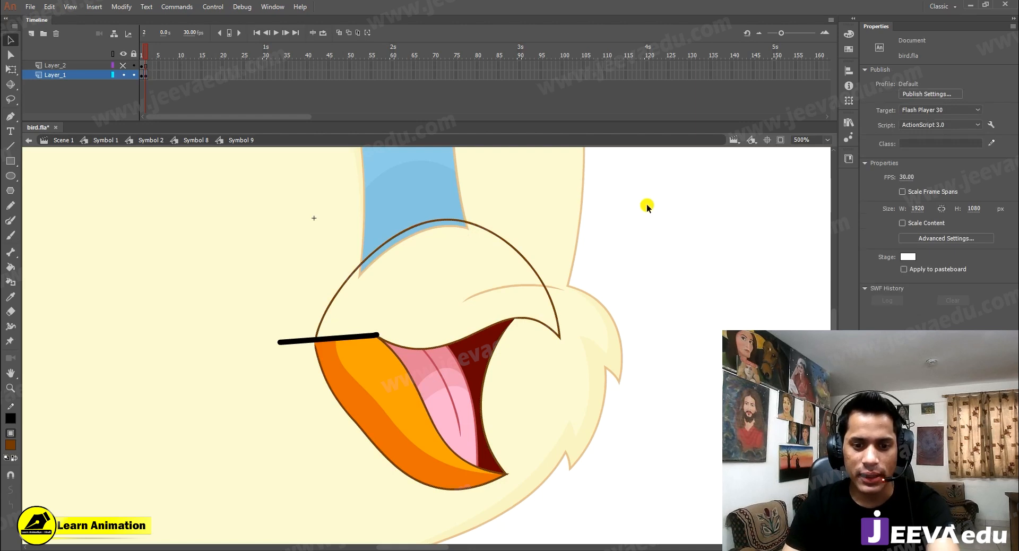
key("e")
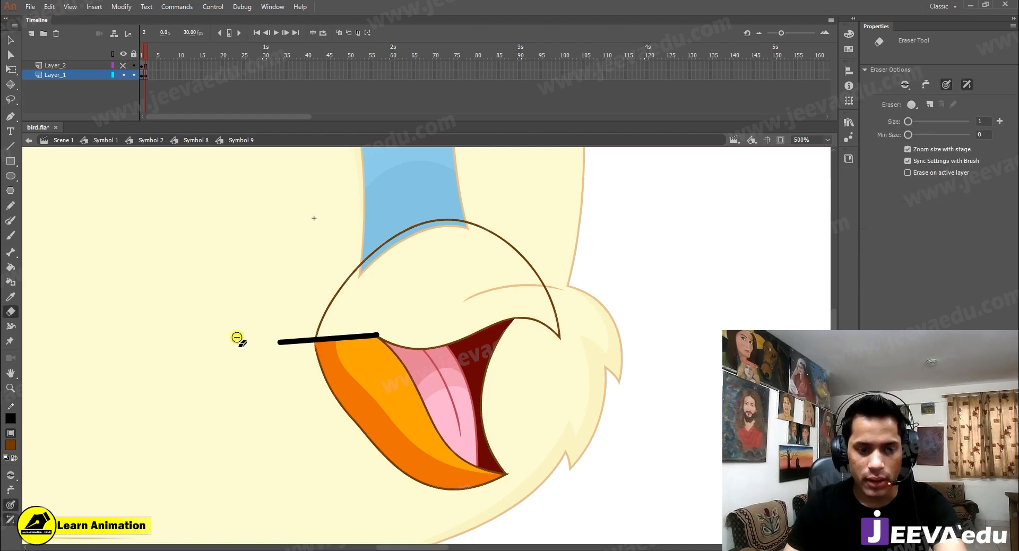
left_click_drag(313, 335, 275, 338)
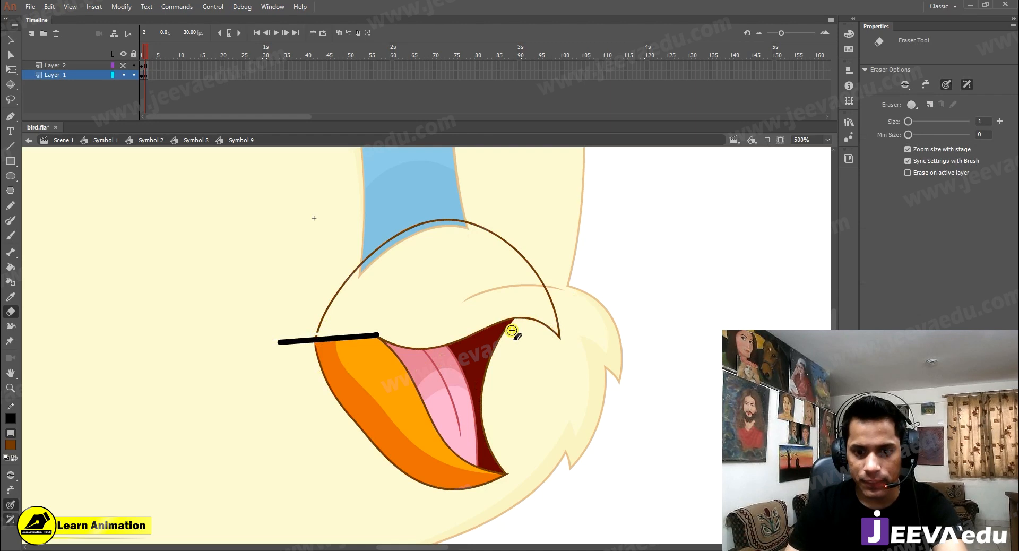
key("v")
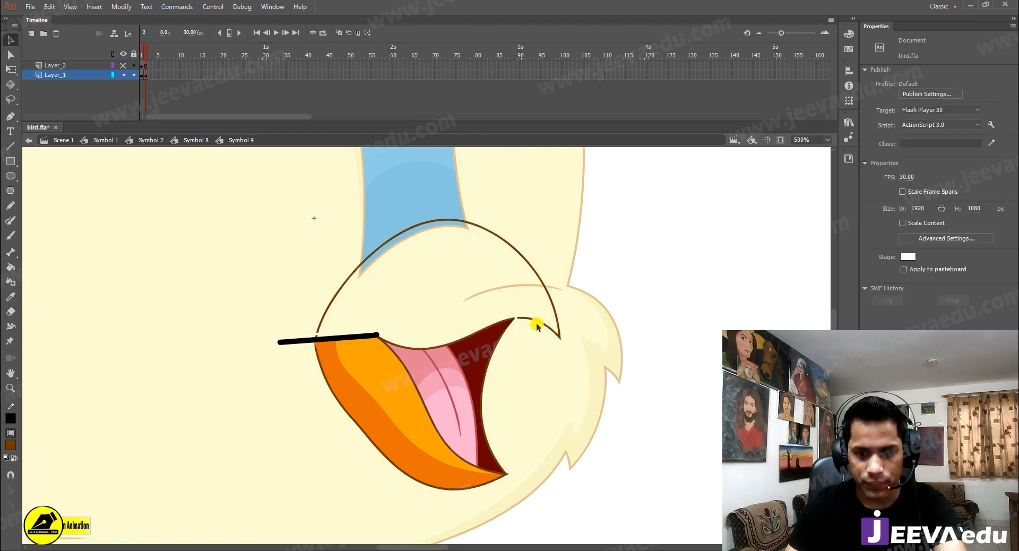
double_click(537, 322)
key("Delete")
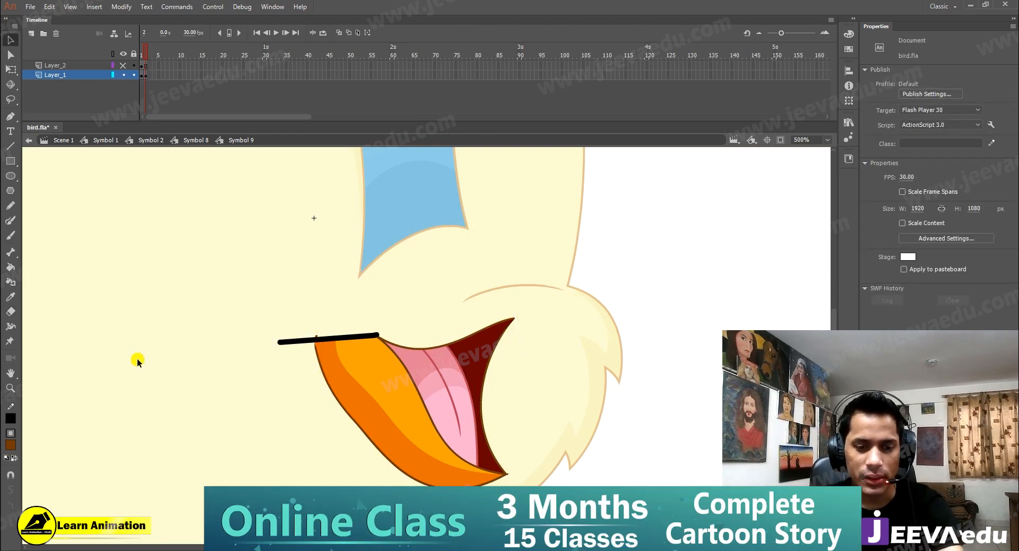
left_click(323, 338)
key("Delete")
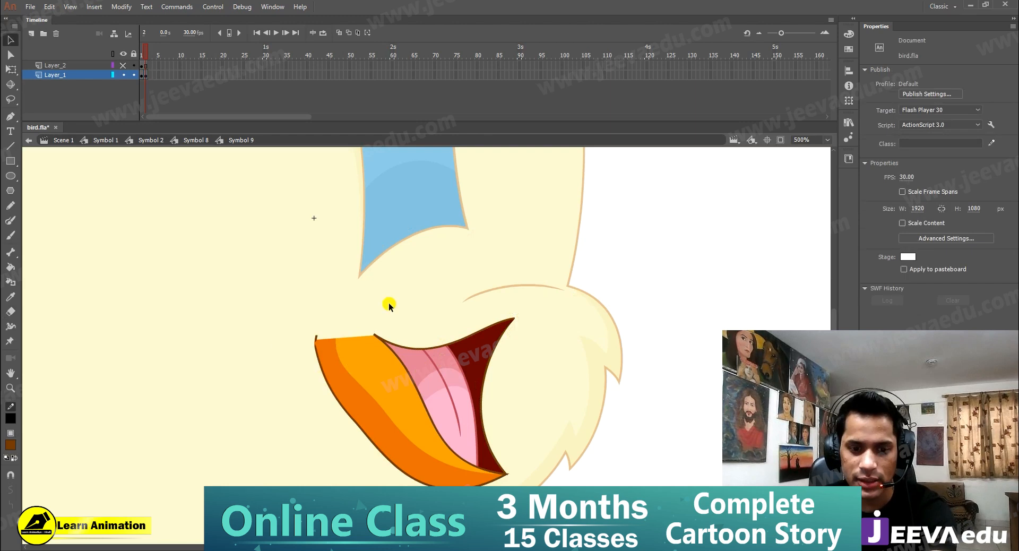
Show Layer_2 again and open its upper beak group for editing
left_click(123, 65)
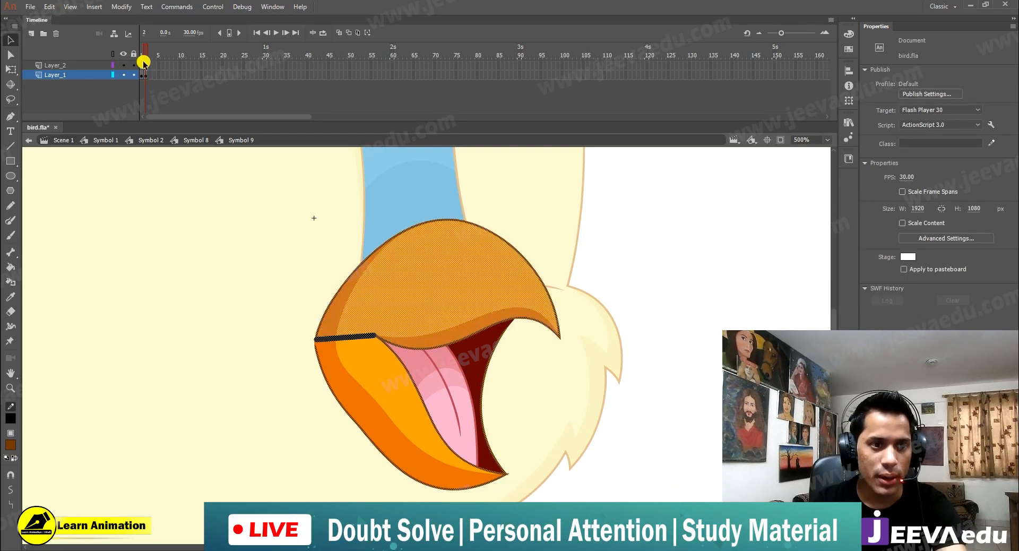
left_click(142, 65)
left_click(144, 65)
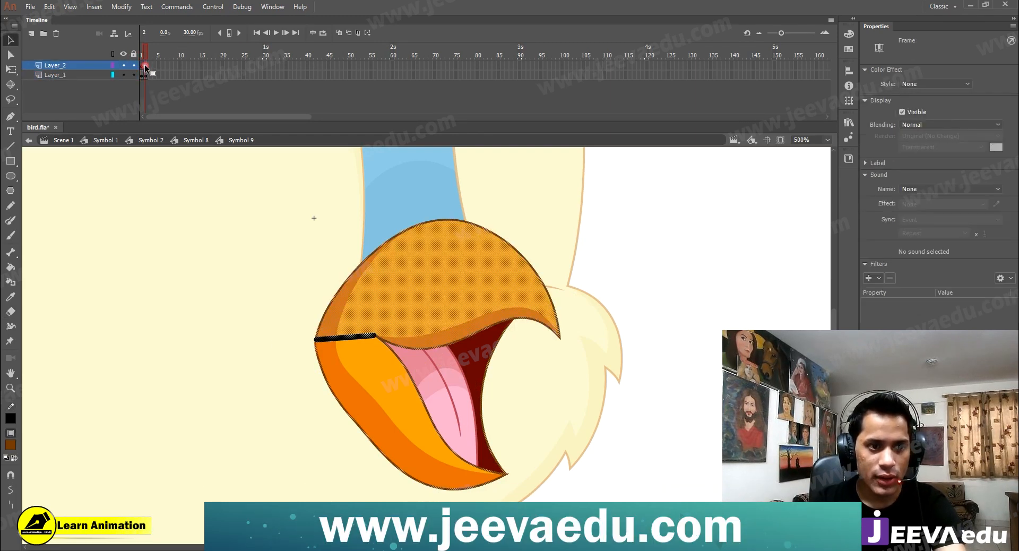
left_click(412, 327)
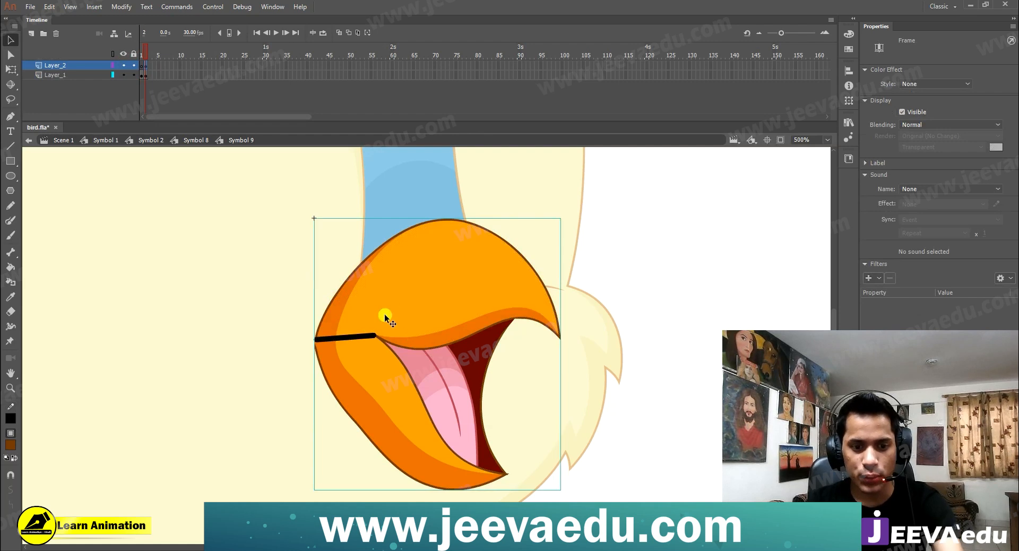
double_click(390, 290)
left_click(331, 441)
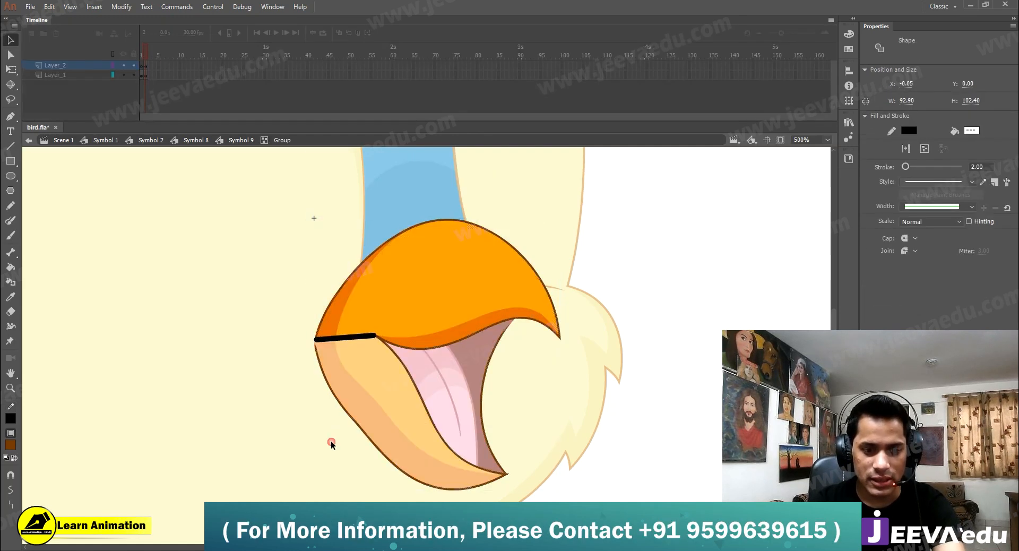
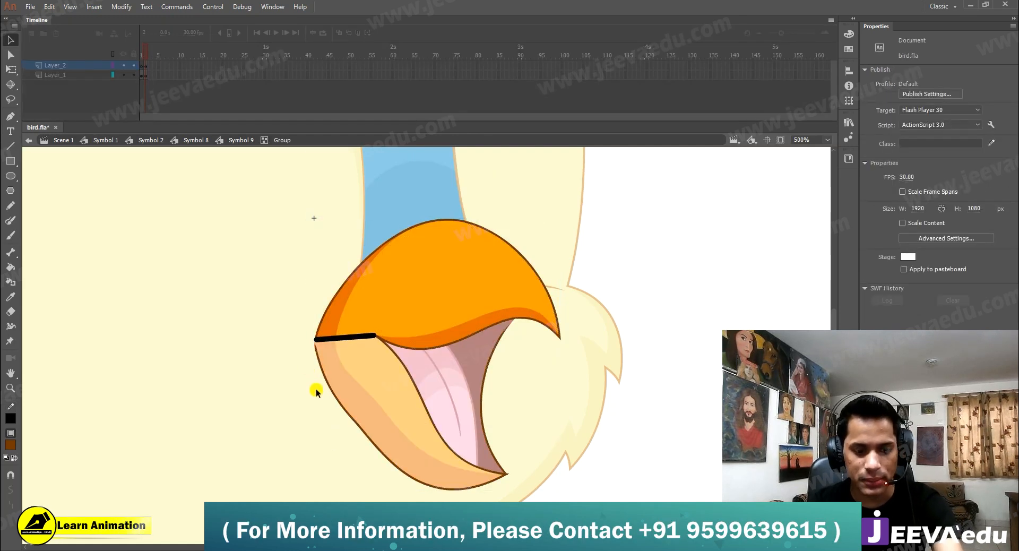
Erase small gaps in the group's brown outline below the dividing line at the rear edge and at the mouth's front corner
key("e")
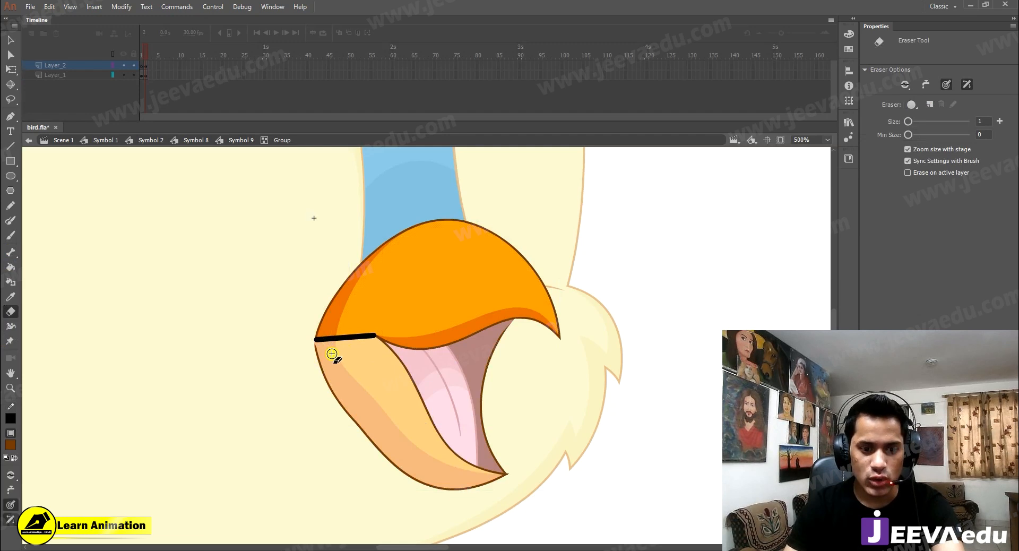
left_click_drag(320, 343, 290, 345)
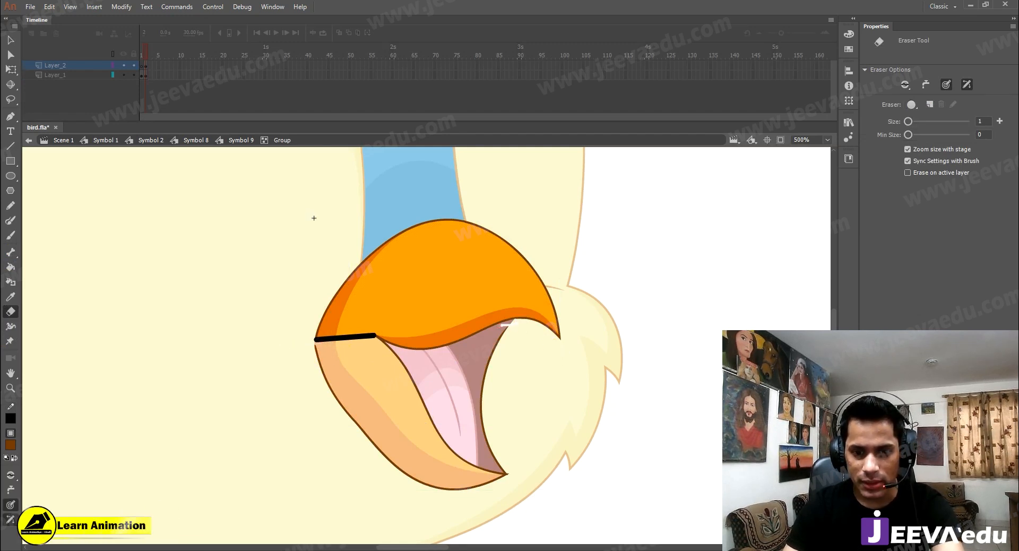
key("v")
left_click(504, 334)
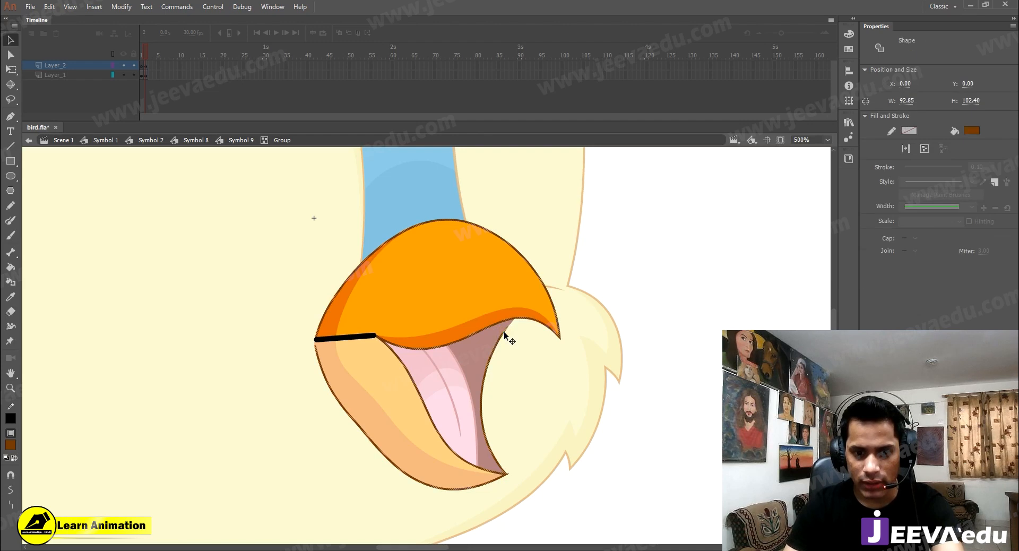
left_click(525, 375)
Cut the group's outline at the mouth's inner corner, and delete the detached lower beak outline and the black dividing line
key("ctrl+space")
left_click(379, 331, "ctrl")
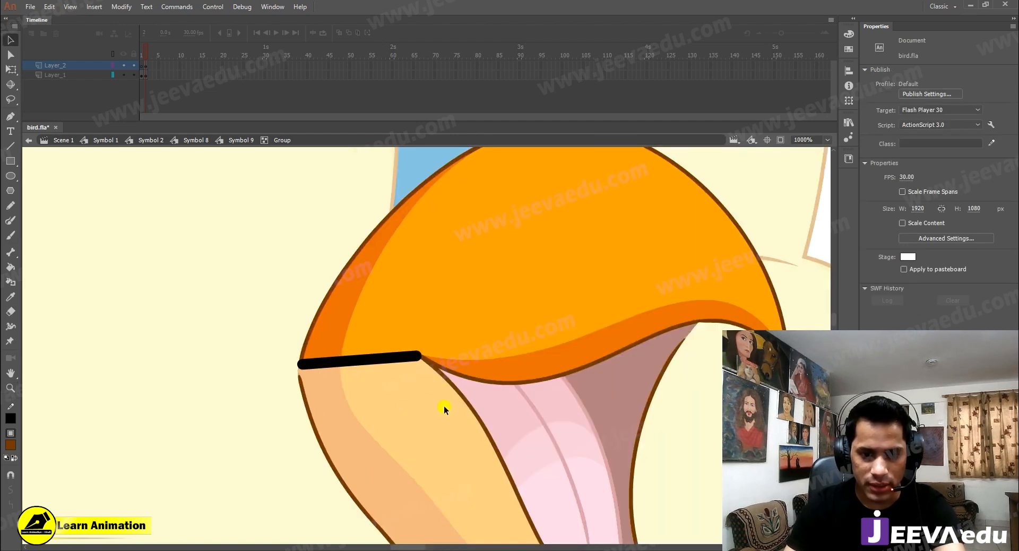
key("e")
left_click_drag(438, 368, 411, 372)
key("v")
double_click(454, 389)
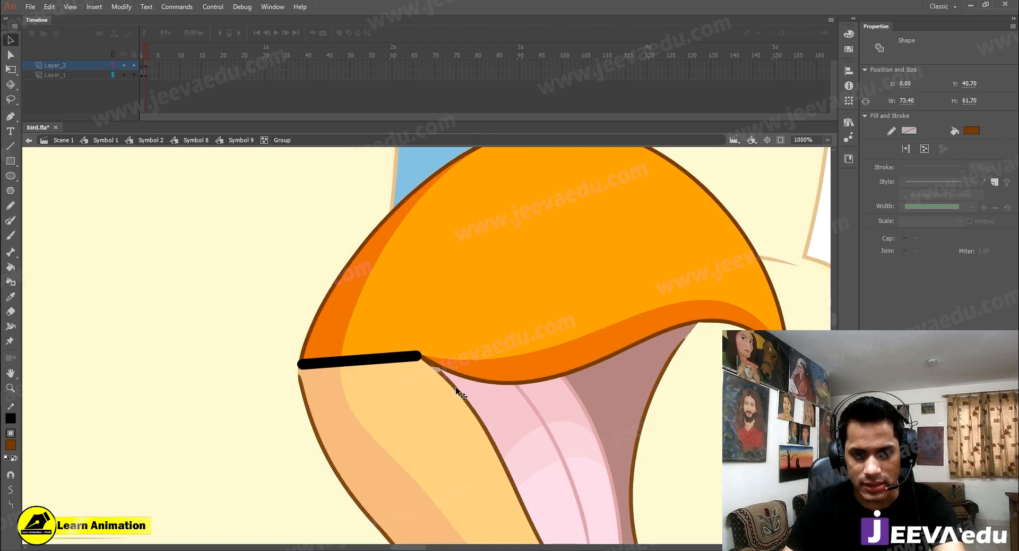
left_click(458, 391)
key("ctrl+minus")
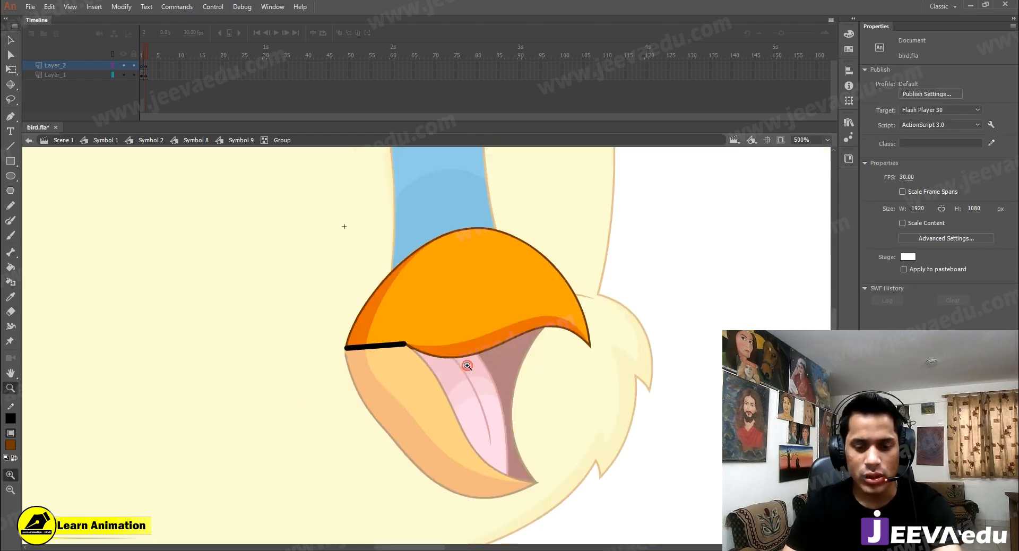
left_click(399, 344)
key("Delete")
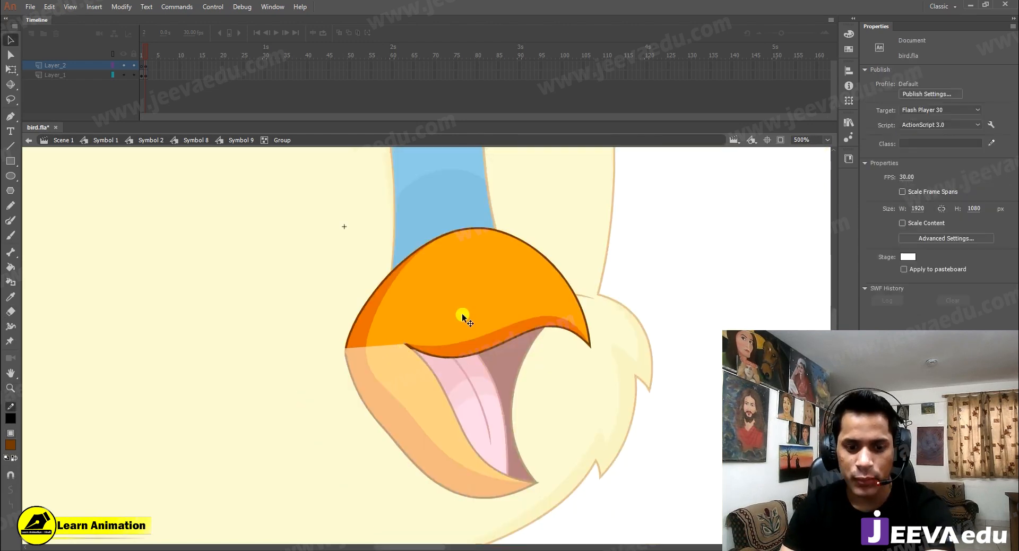
Convert the upper beak into a graphic symbol and rotate it downward about the beak's rear corner to partly close the mouth
key("ctrl+minus")
left_click_drag(533, 272, 269, 425)
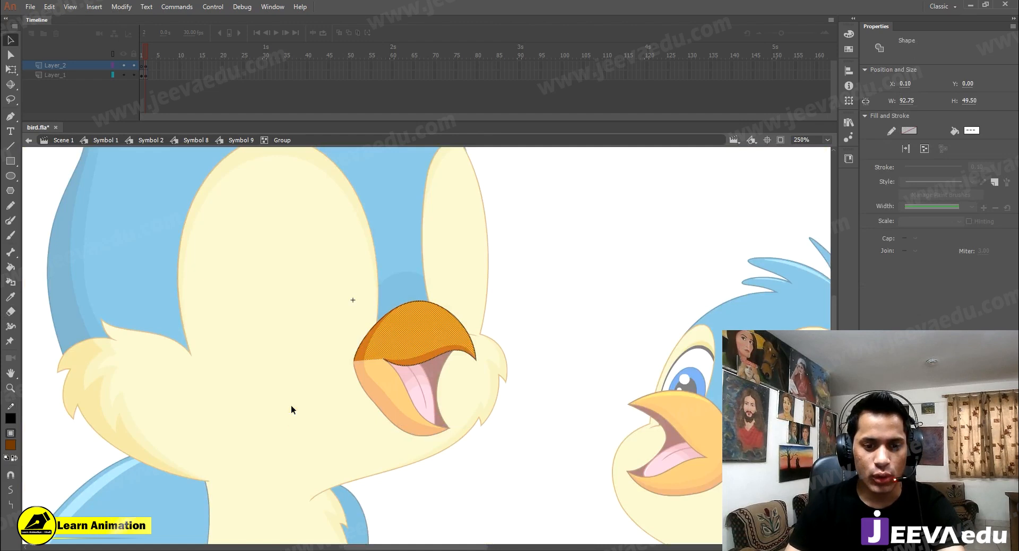
double_click(399, 373)
key("F8")
key("Return")
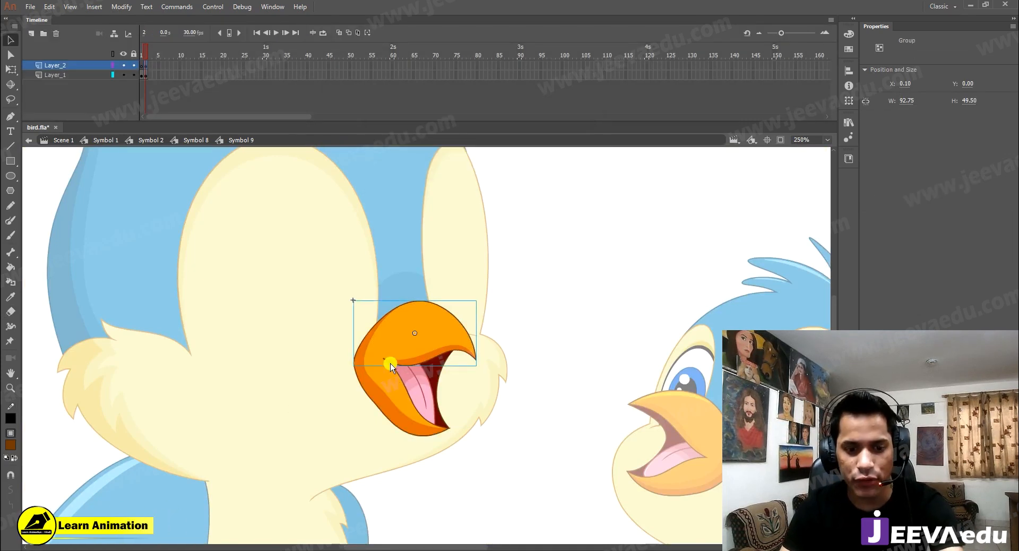
key("q")
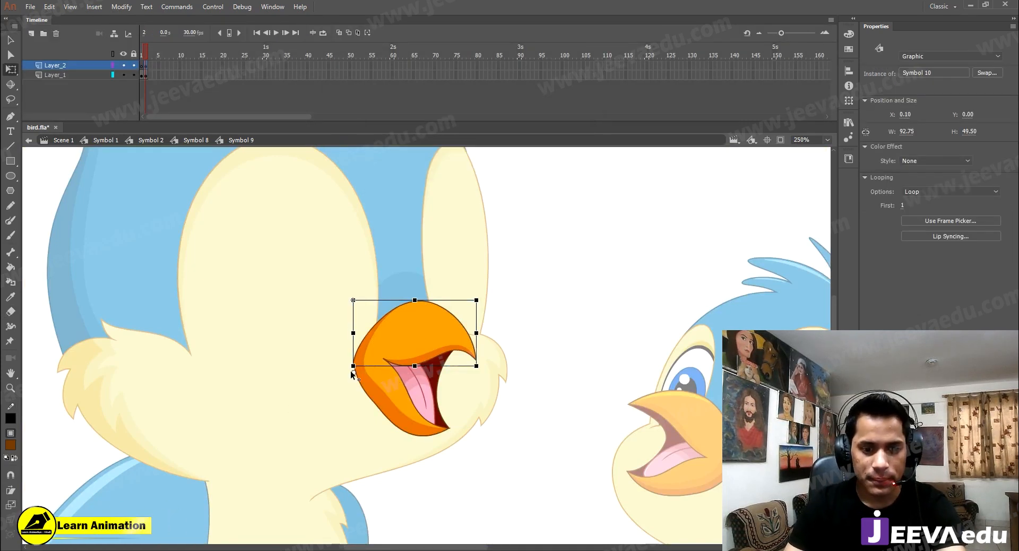
left_click_drag(476, 301, 494, 363)
Convert the lower beak, with its tongue and mouth interior, into a graphic symbol on Layer_1
left_click(416, 429)
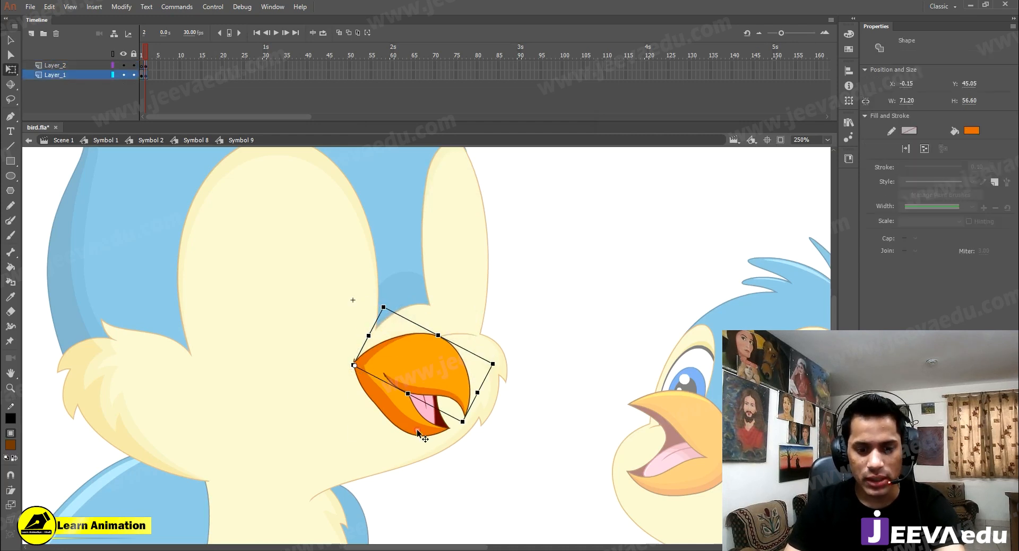
left_click_drag(497, 296, 334, 461)
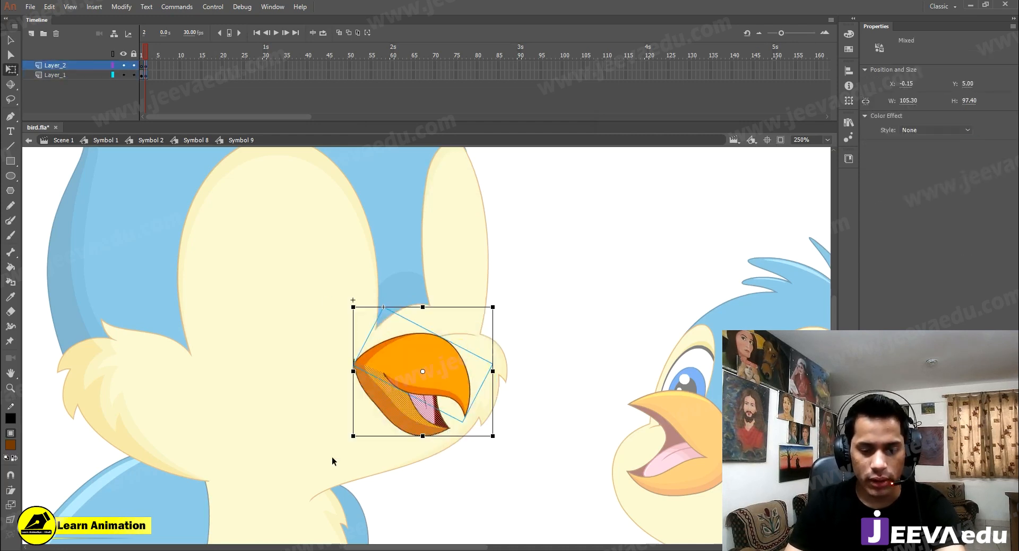
key("F8")
key("Return")
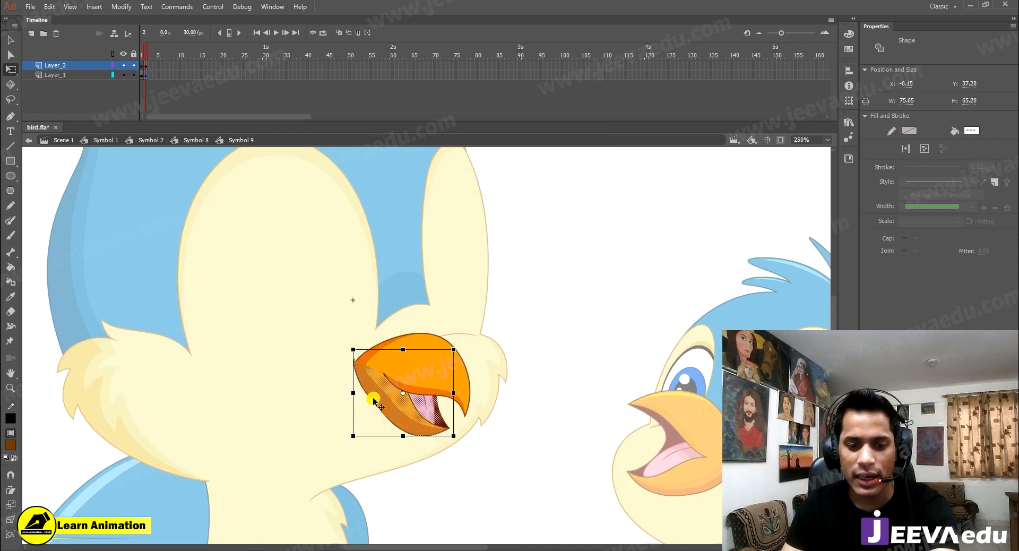
mouse_move(399, 391)
left_mouse_down()
mouse_move(348, 367)
mouse_move(398, 391)
left_mouse_up()
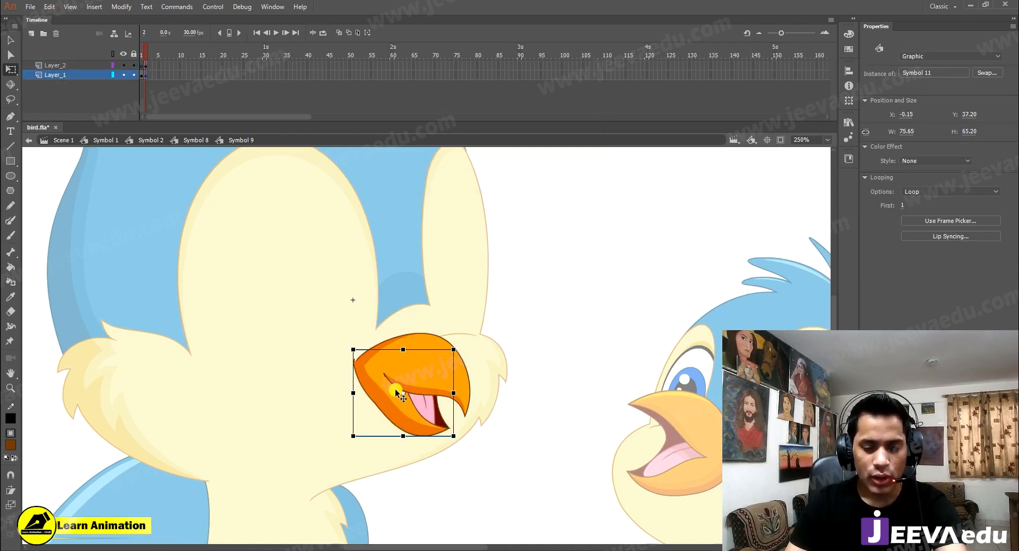
Skew the upper beak slightly toward the rear and rotate it upward a little about the rear corner
key("z")
key("q")
left_click(450, 381)
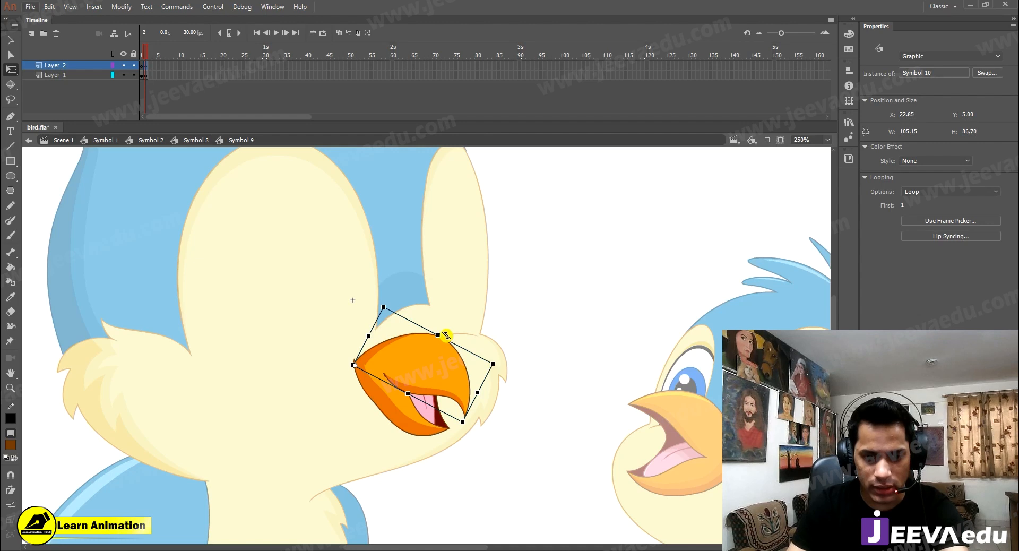
left_click_drag(443, 337, 433, 332)
mouse_move(490, 362)
left_mouse_down()
mouse_move(489, 342)
mouse_move(486, 352)
left_mouse_up()
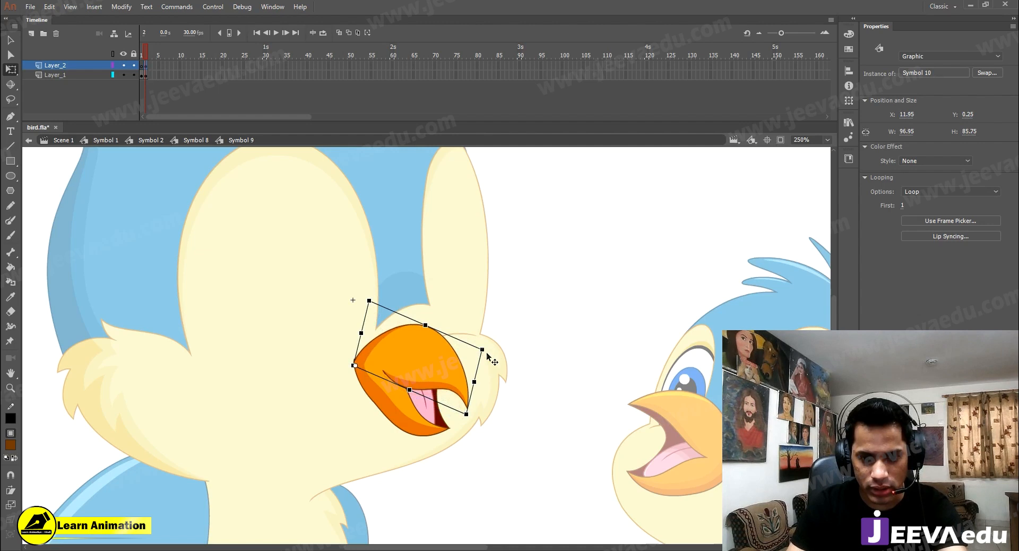
Move the lower beak's pivot to the rear corner and rotate both beak halves toward each other to close the mouth
left_click(419, 415)
left_click_drag(460, 437, 470, 415)
key("ctrl+z")
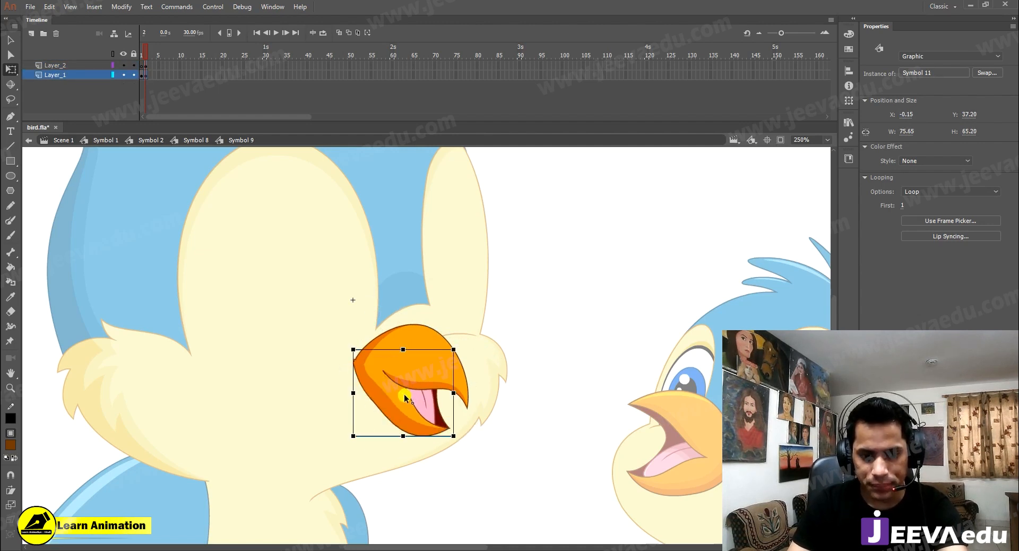
left_click_drag(351, 365, 355, 362)
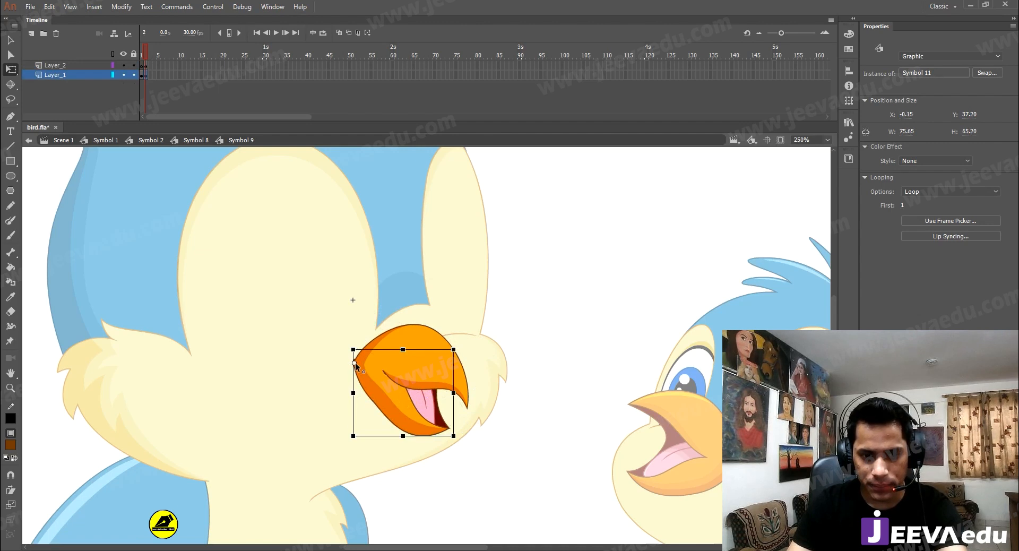
mouse_move(461, 433)
left_mouse_down()
mouse_move(458, 412)
mouse_move(473, 410)
mouse_move(464, 432)
left_mouse_up()
left_click(428, 361)
left_click(487, 391)
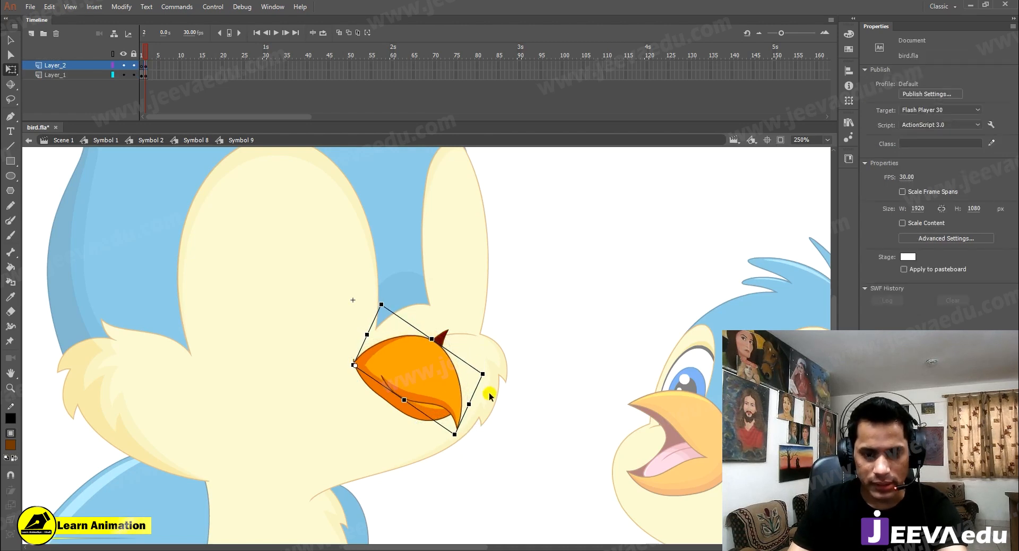
Open the lower beak symbol and delete the part of the dark mouth interior that sticks out above the upper beak
left_click(417, 361)
key("z")
left_click(409, 349)
key("v")
double_click(499, 317)
left_click_drag(572, 279, 442, 379)
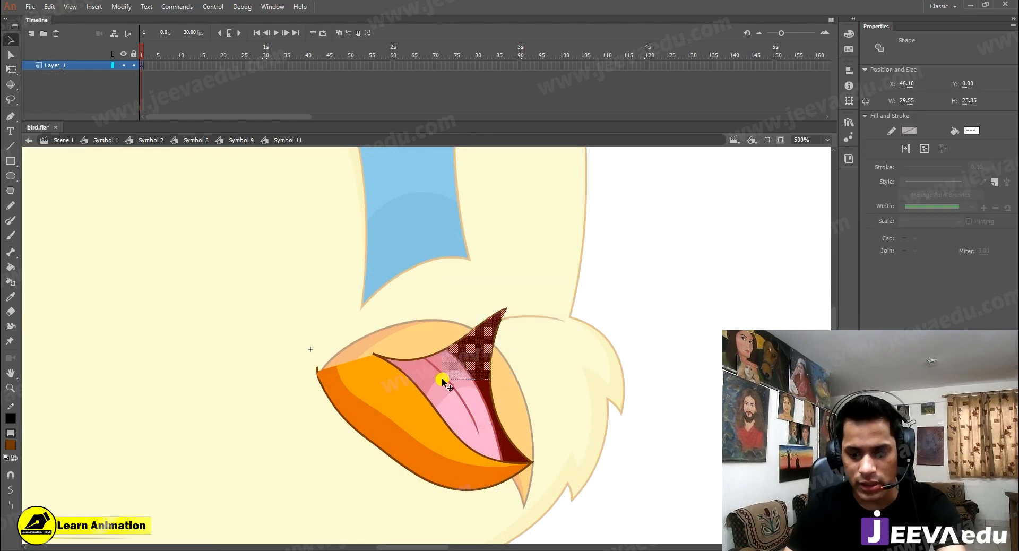
key("Escape")
key("z")
left_click(361, 359)
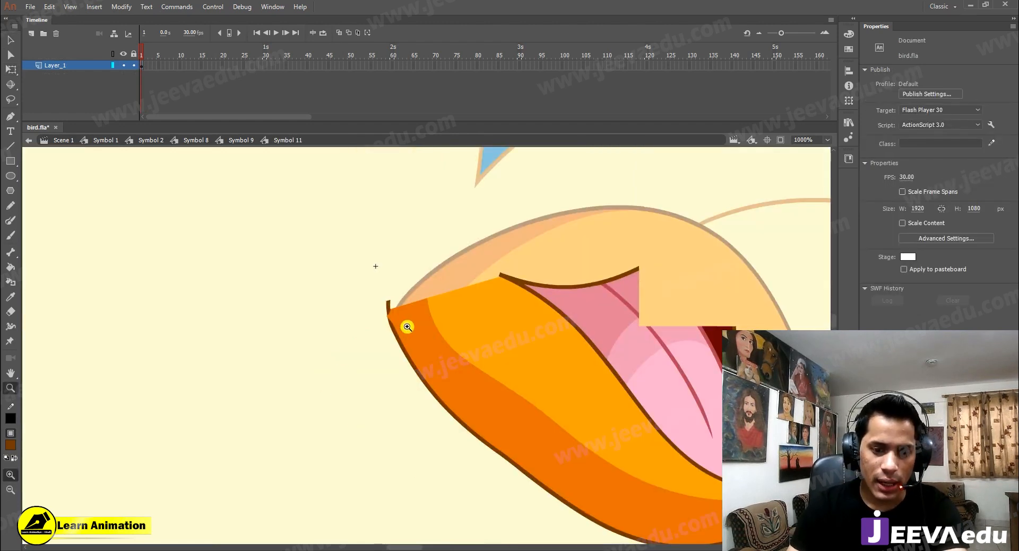
Match the stroke colour to the lower beak's brown outline, #753800, and delete that outline with its leftover bit at the rear corner
key("v")
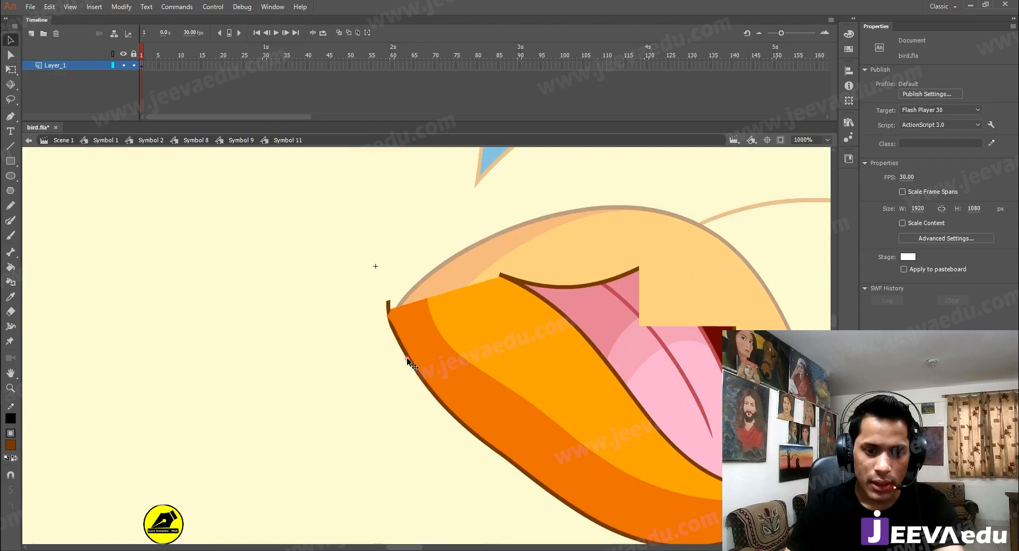
double_click(405, 357)
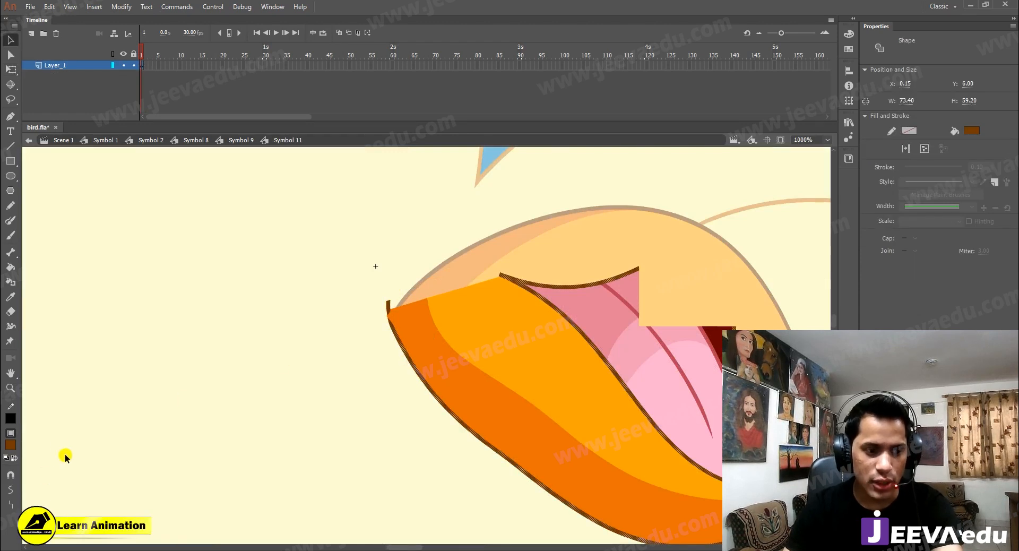
left_click(11, 444)
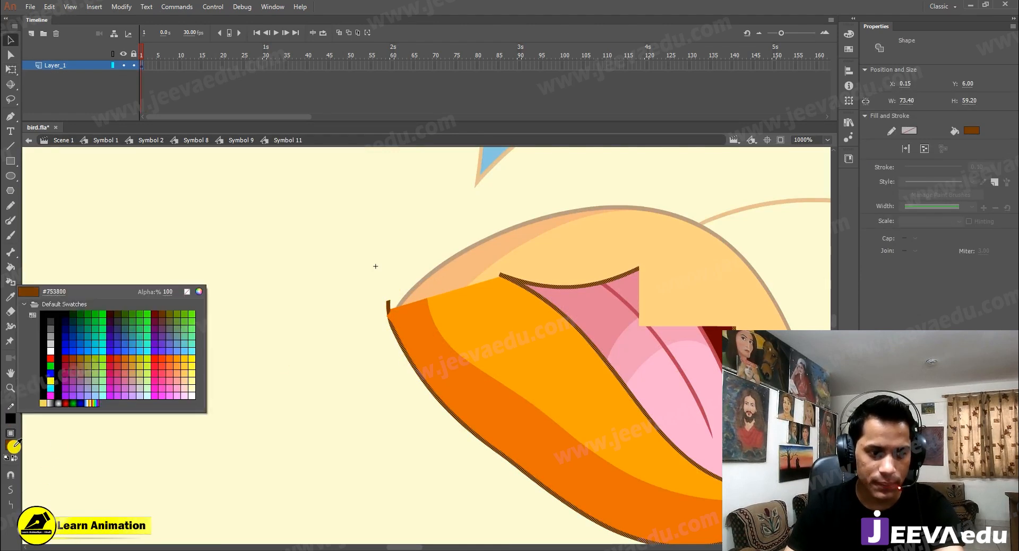
left_click(15, 446)
left_click(350, 362)
left_click(399, 348)
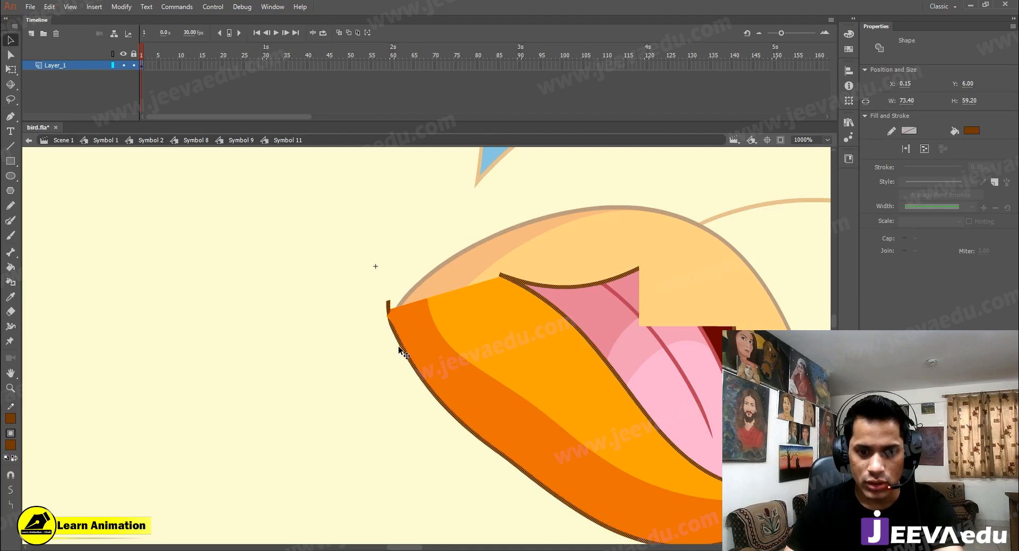
key("Delete")
left_click(388, 305)
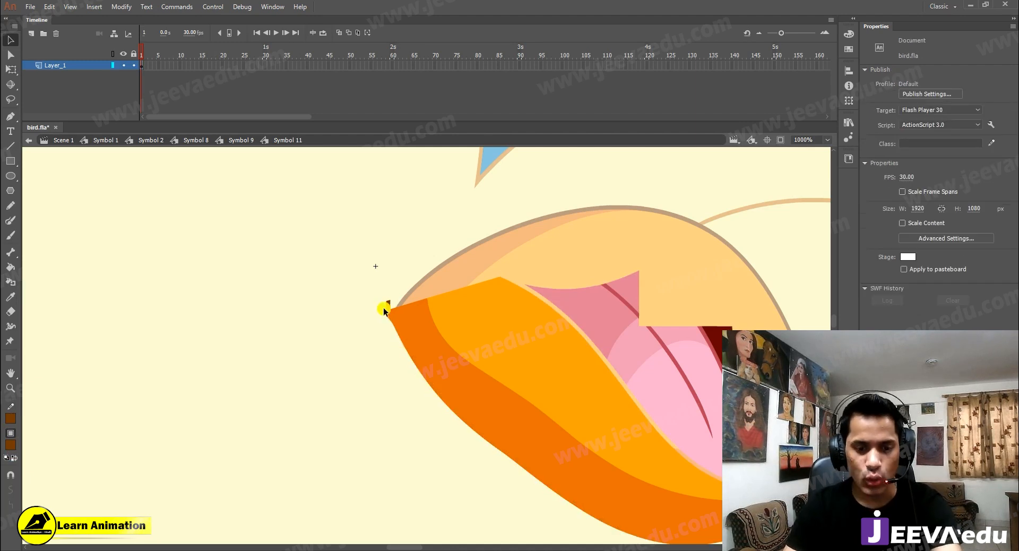
key("Delete")
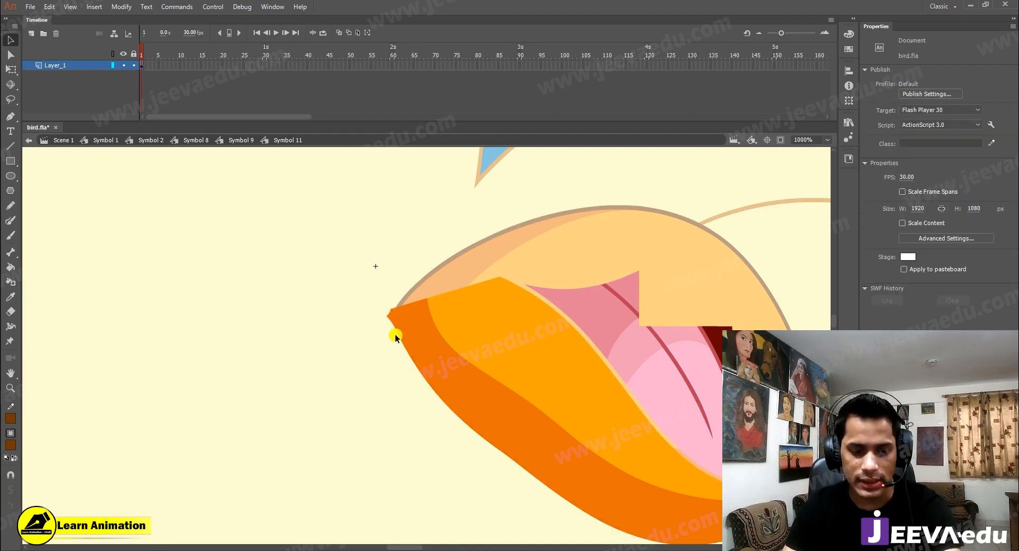
Add a brown Ink Bottle stroke to the edge of the lower beak's dark orange area and set its thickness to 1
key("s")
left_click(401, 342)
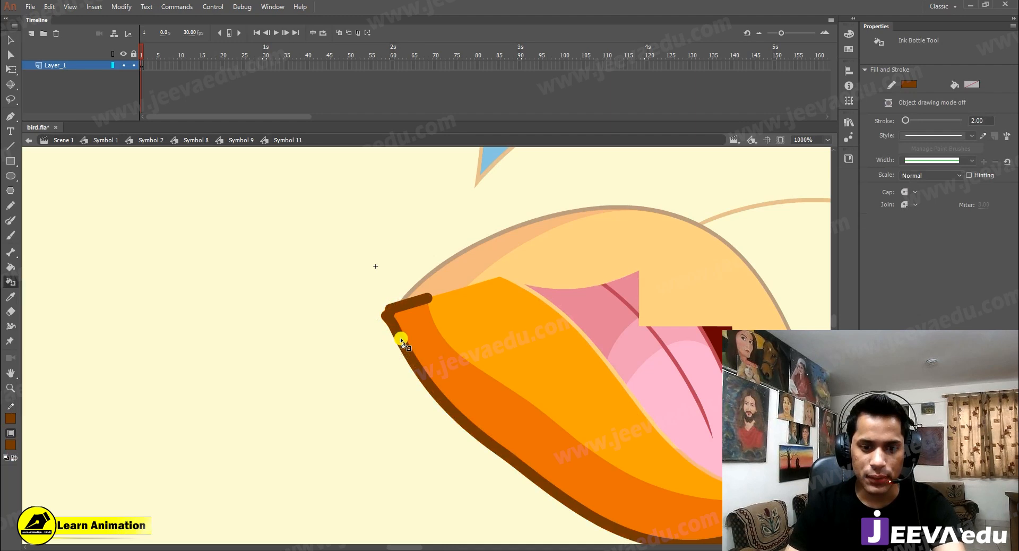
key("v")
double_click(407, 354)
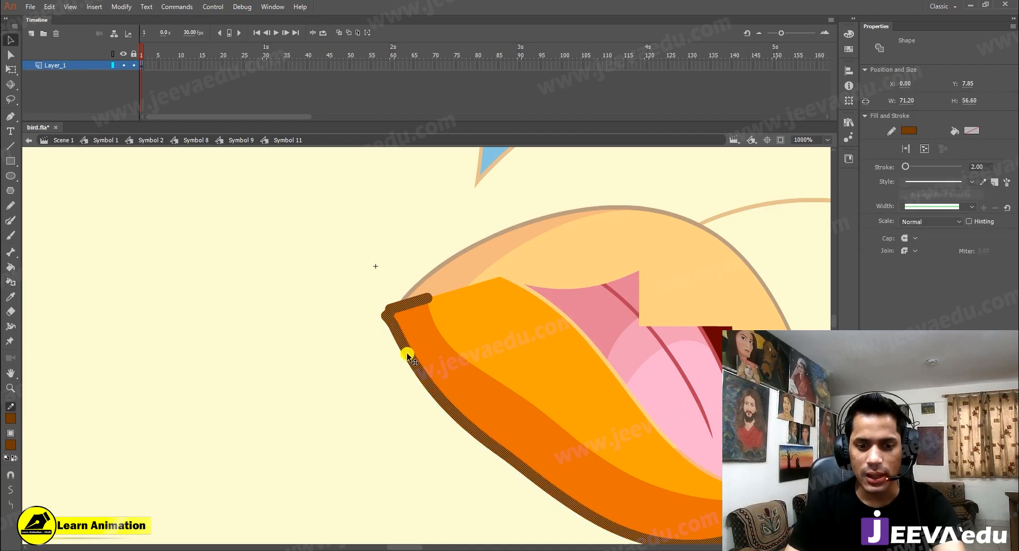
left_click(989, 167)
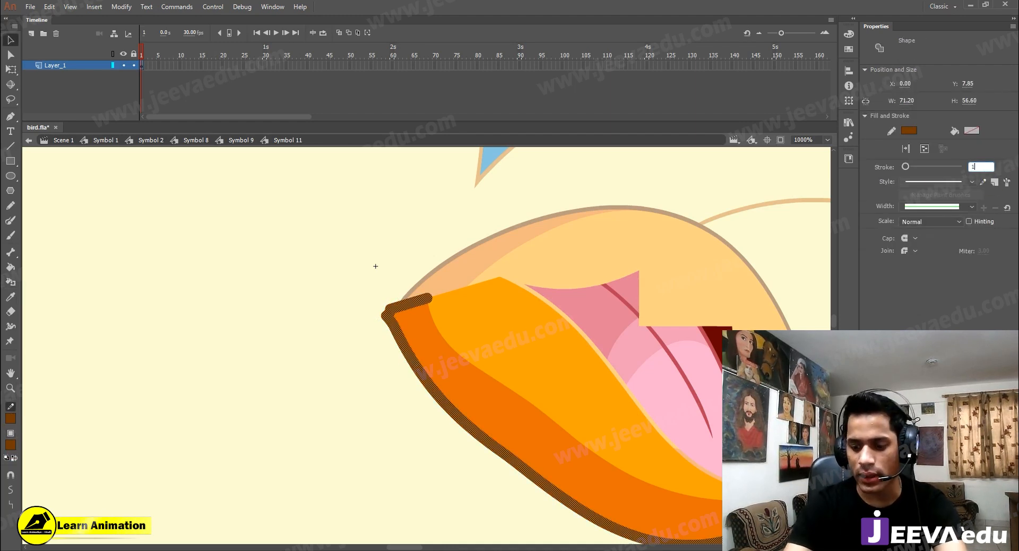
type("1")
key("Return")
left_click(374, 366)
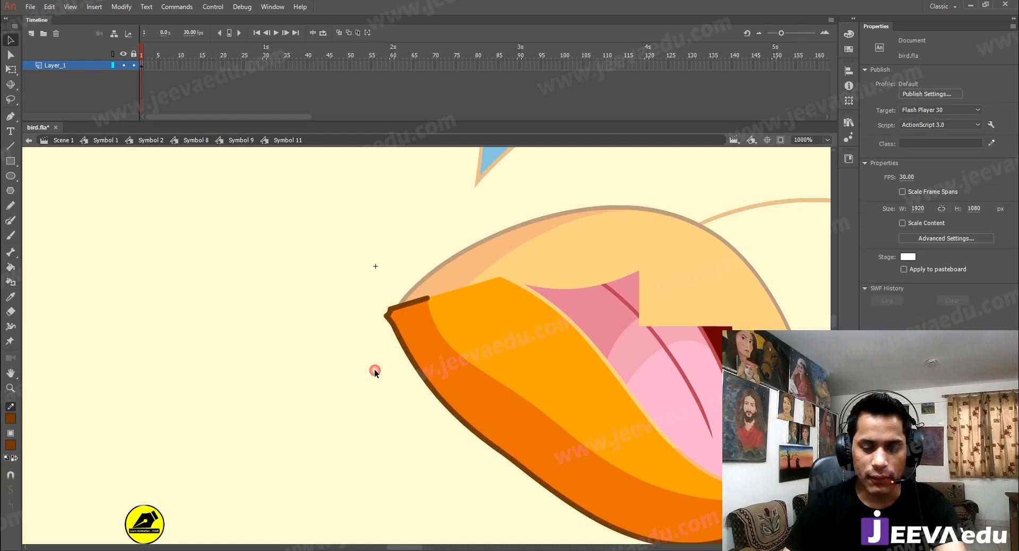
Outline the lower beak's light orange area and the dark red mouth interior with the same brown 1.00 stroke
key("z")
left_click(467, 312, "alt")
left_click_drag(506, 362, 495, 357)
left_click(485, 380)
key("s")
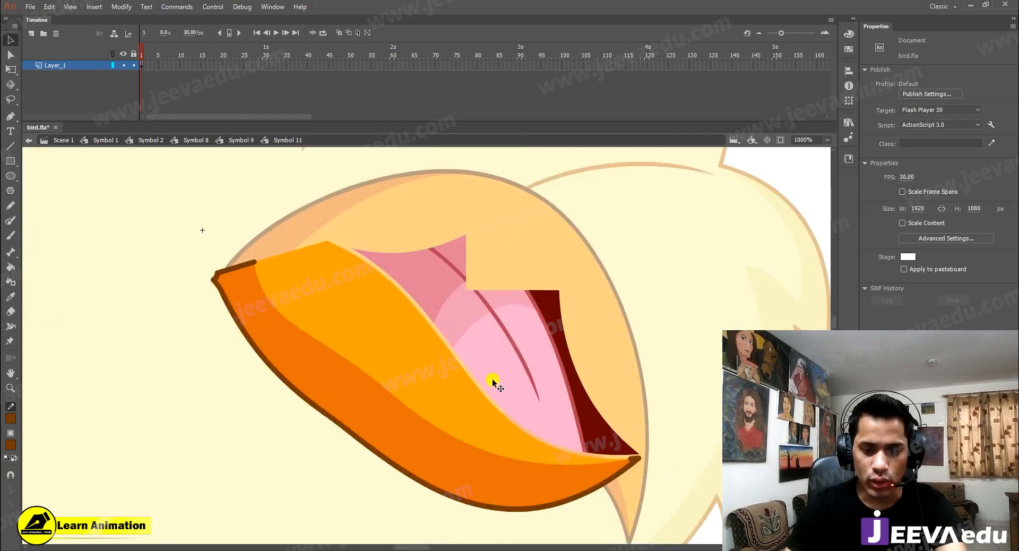
left_click(469, 379)
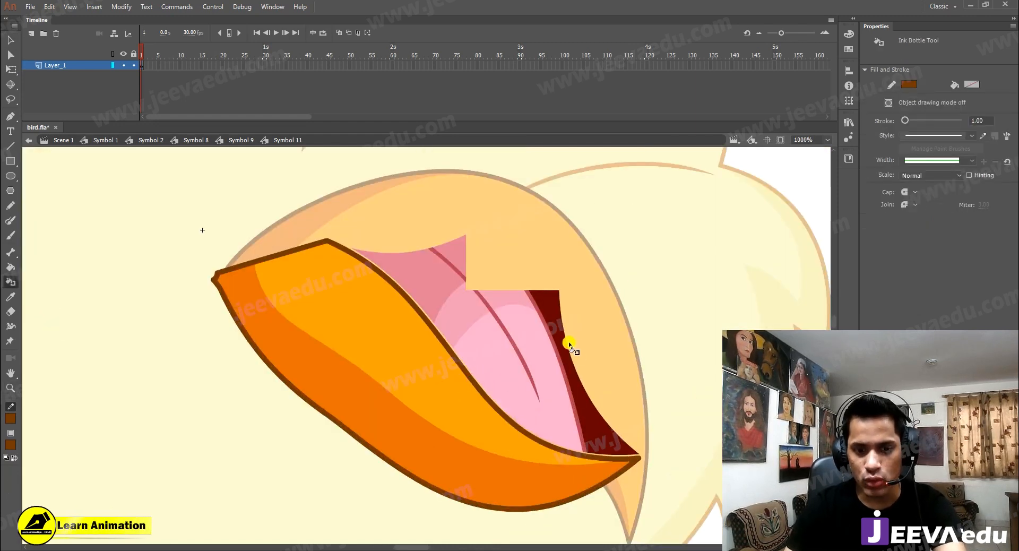
left_click(572, 357)
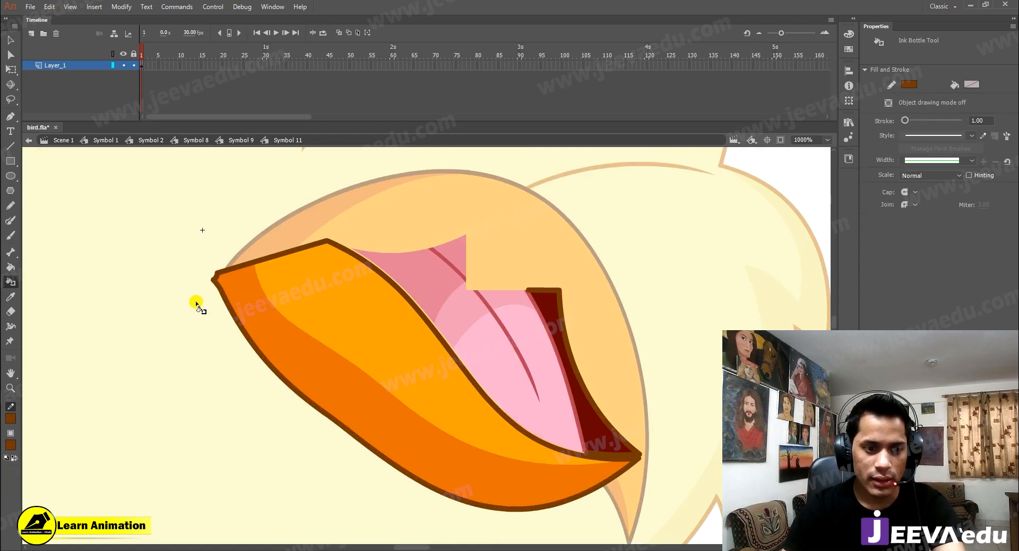
Reshape the lower beak's rear and bottom edges into a fuller outward curve, and return to the symbol containing both beak halves
key("v")
key("ctrl+minus")
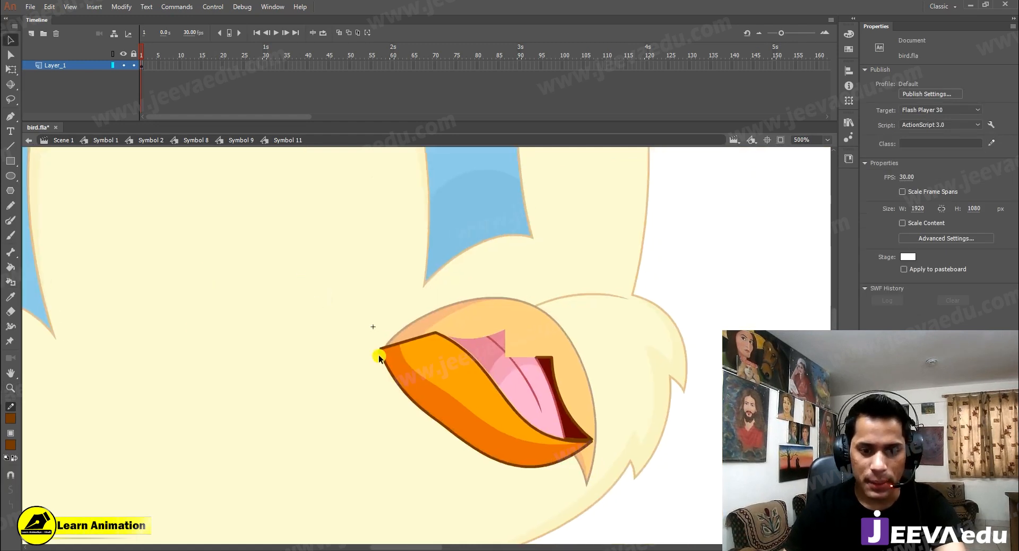
key("ctrl+equal")
left_click_drag(384, 336, 384, 347)
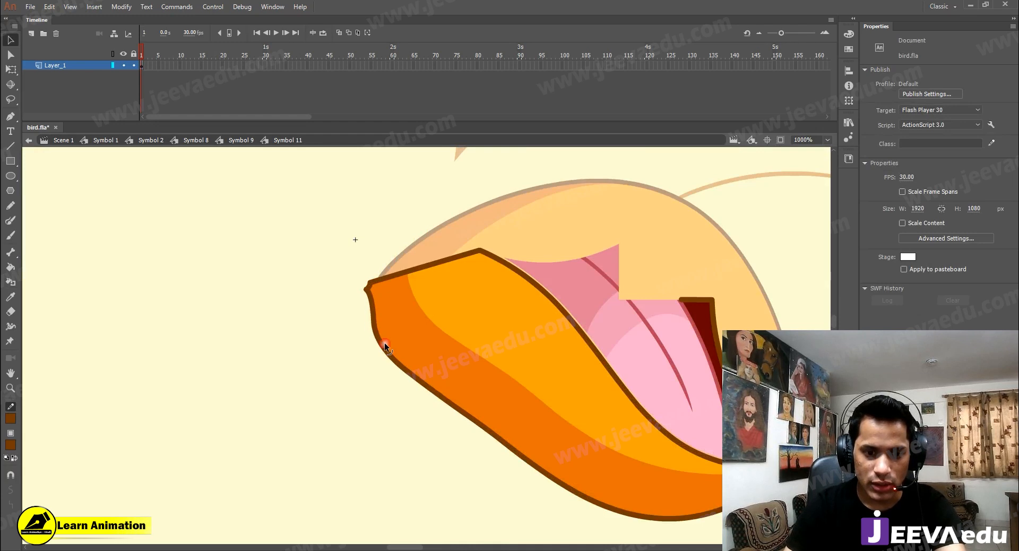
left_click_drag(469, 423, 469, 450)
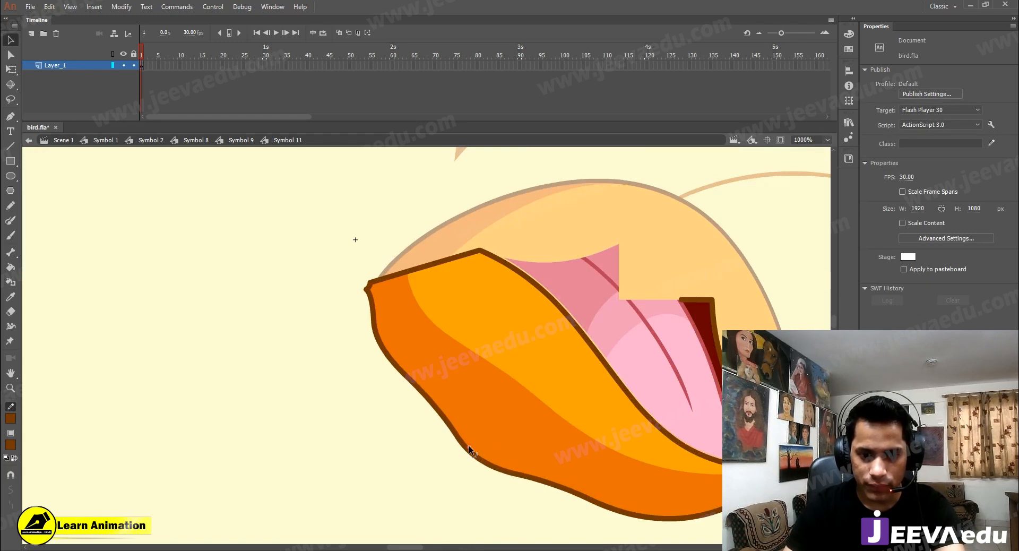
key("z")
left_click(499, 417, "alt")
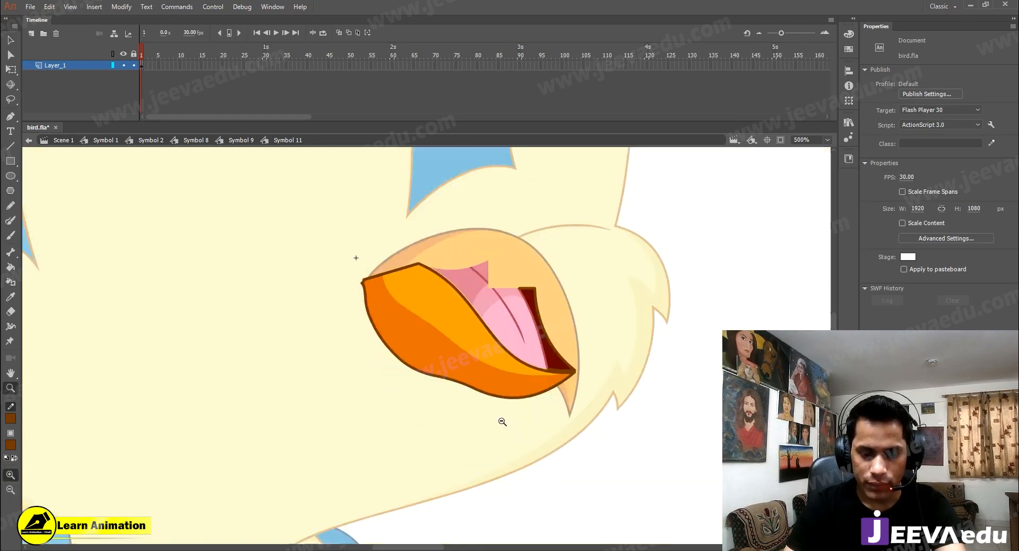
key("v")
left_click_drag(461, 384, 459, 395)
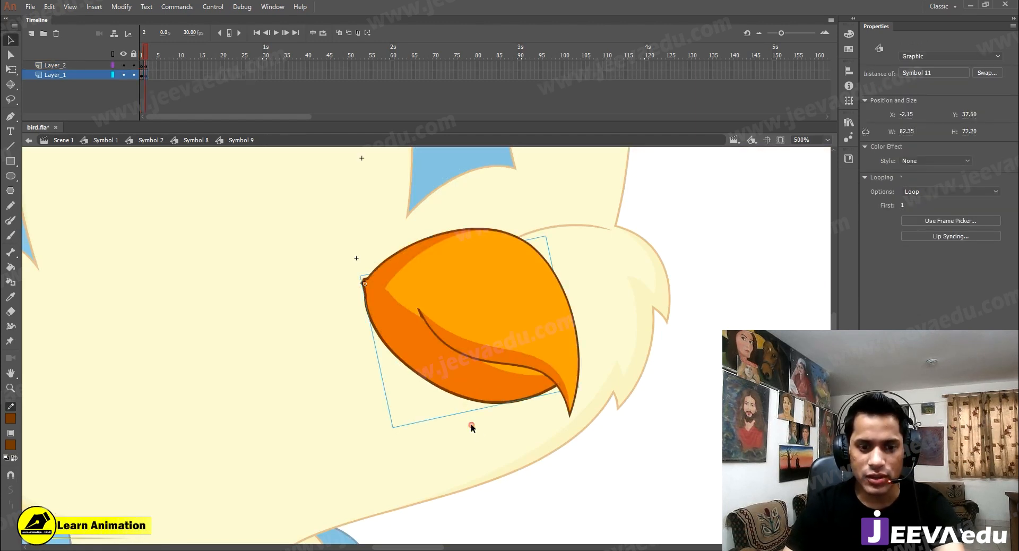
Open the upper beak symbol and the artwork group inside it for editing
key("z")
left_click(415, 298)
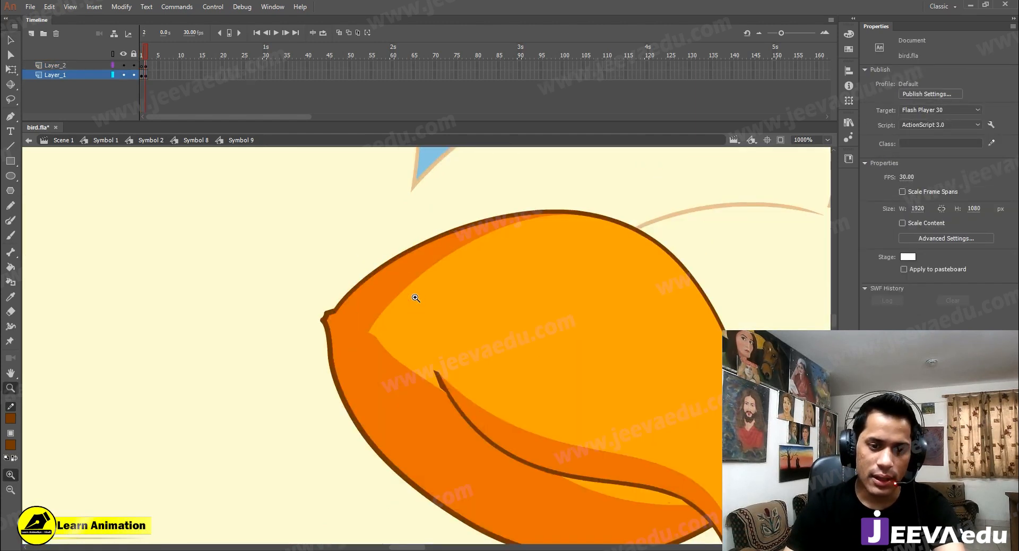
key("v")
double_click(394, 273)
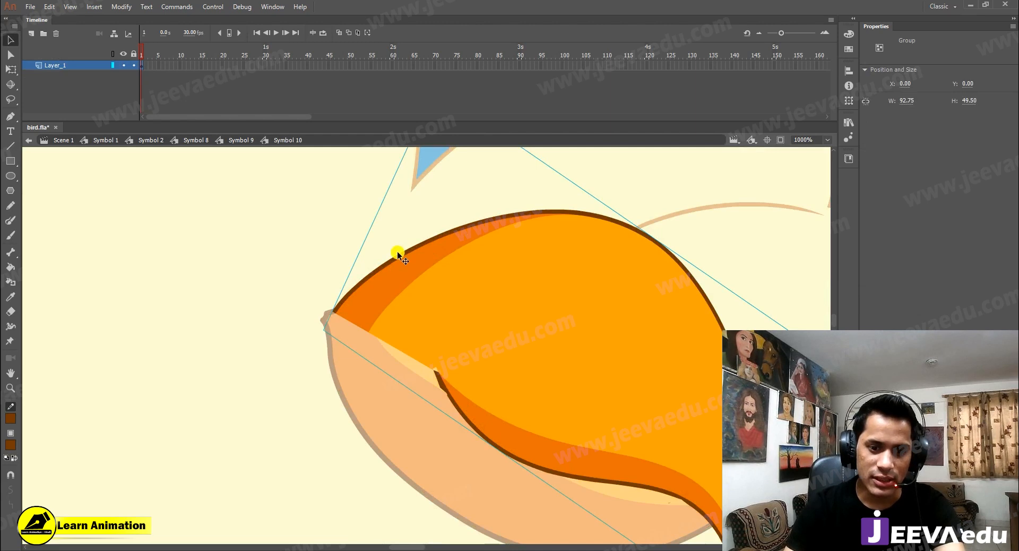
double_click(397, 254)
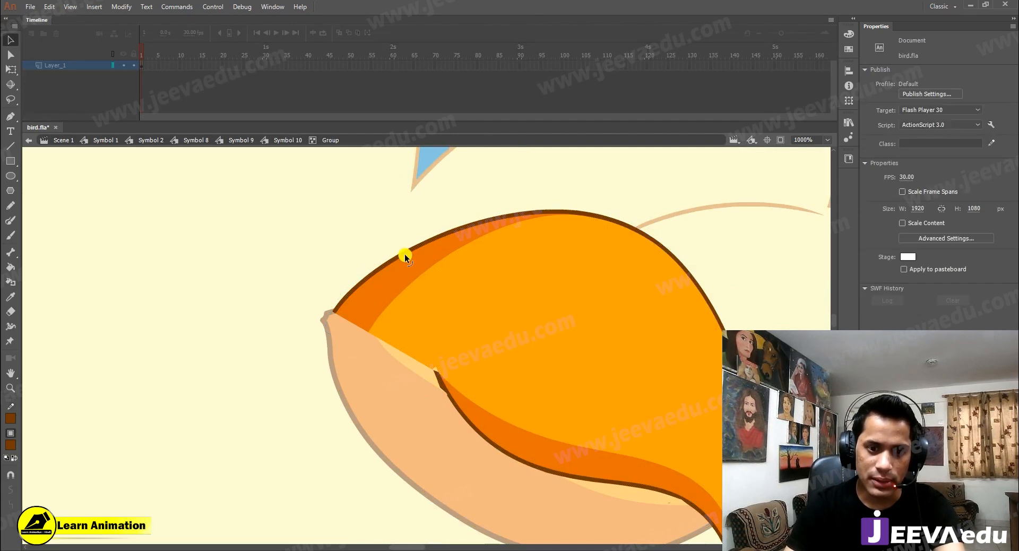
left_click(404, 254)
key("Delete")
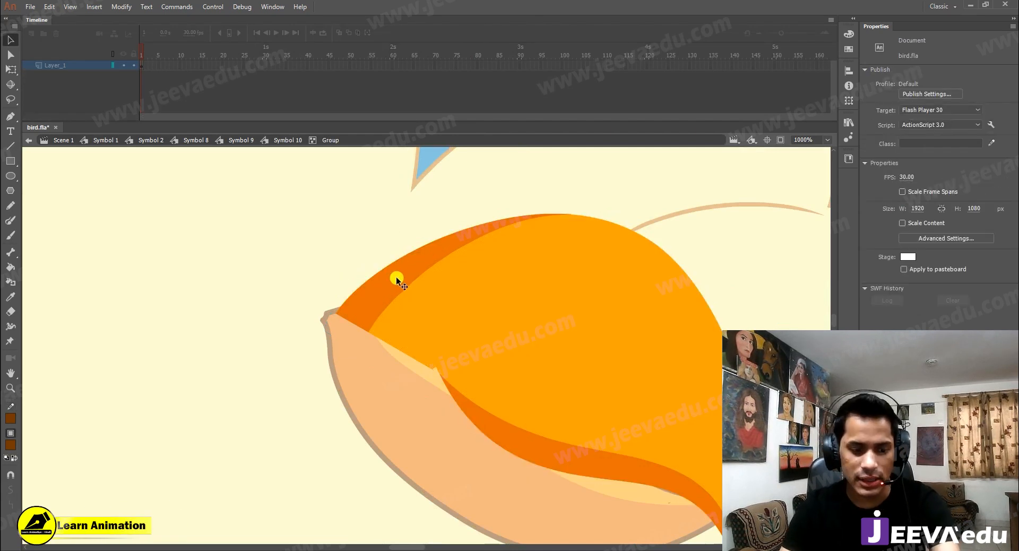
key("ctrl+z")
key("ctrl+equal")
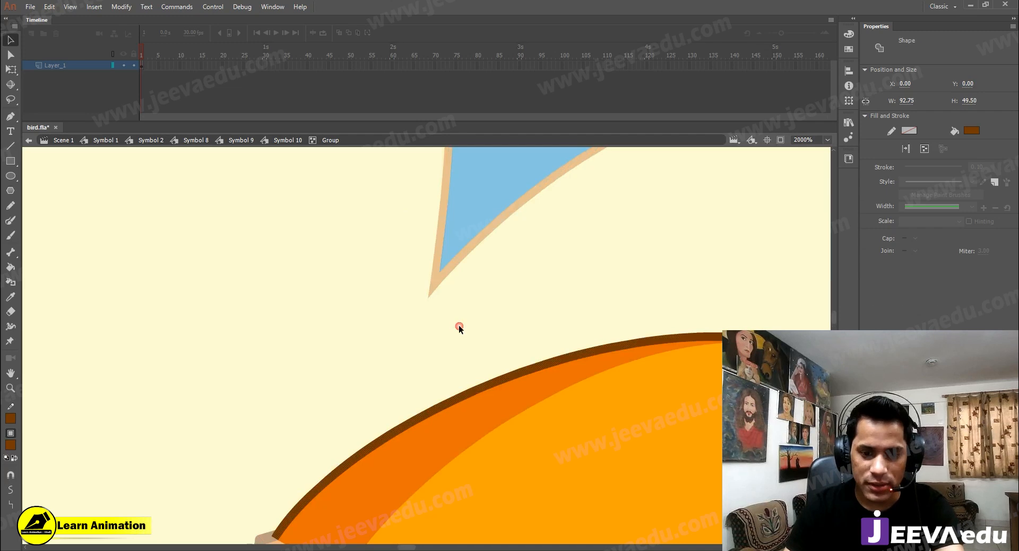
left_click(459, 326)
left_click_drag(468, 391, 451, 288)
key("ctrl+z")
Delete the upper beak's old outline and apply a brown 1.00 Ink Bottle stroke along its top, front and mouth edges
key("z")
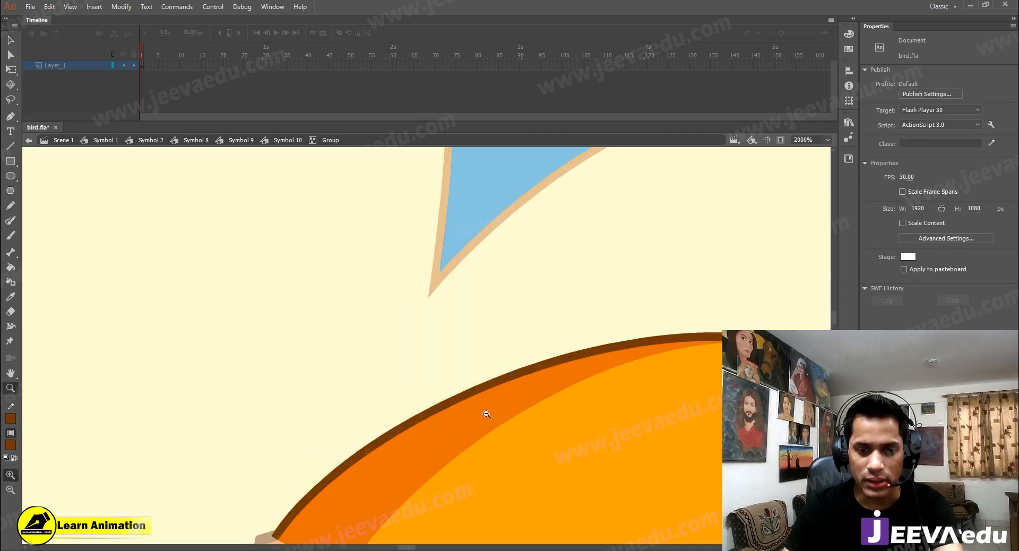
left_click(487, 414)
key("v")
double_click(431, 189)
key("Delete")
key("s")
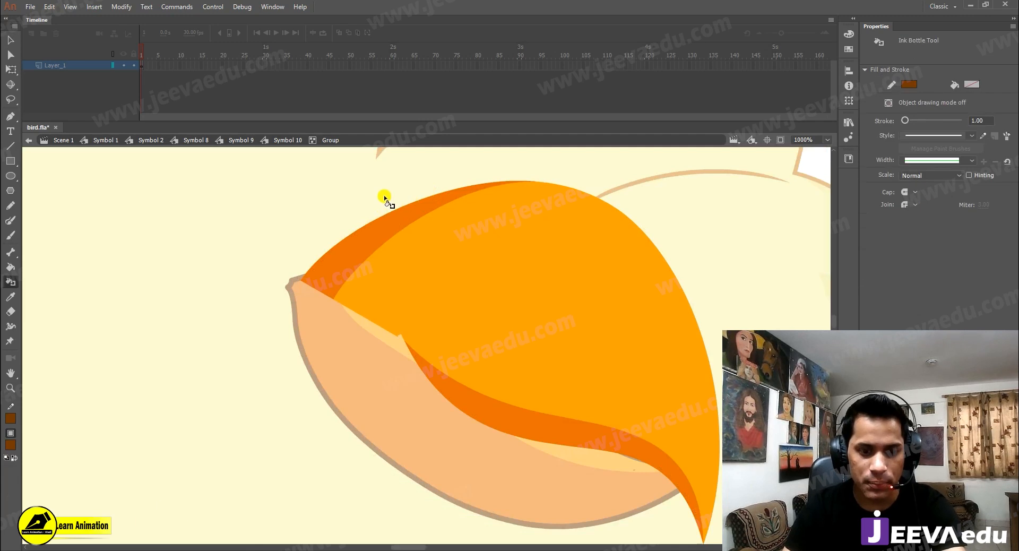
left_click(392, 207)
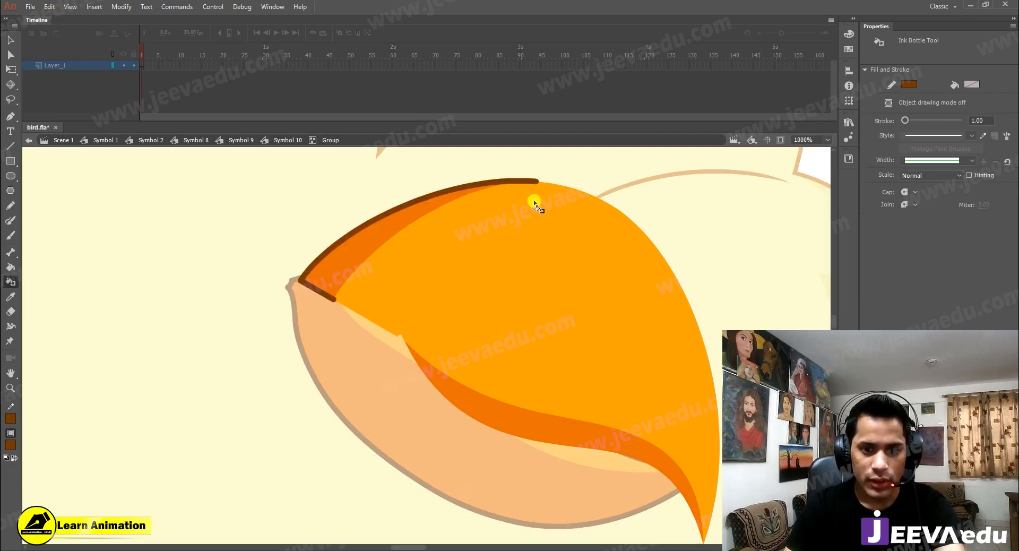
left_click(588, 194)
scroll(598, 285, "down", 3)
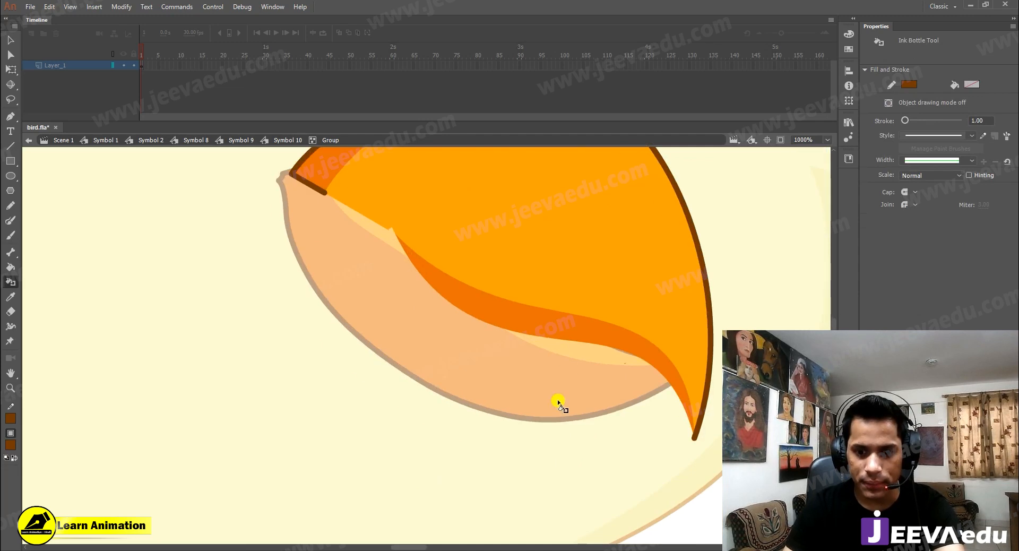
left_click(558, 344)
Delete the short stroke segment along the upper beak's cut edge beside the rear corner
key("v")
key("ctrl+minus")
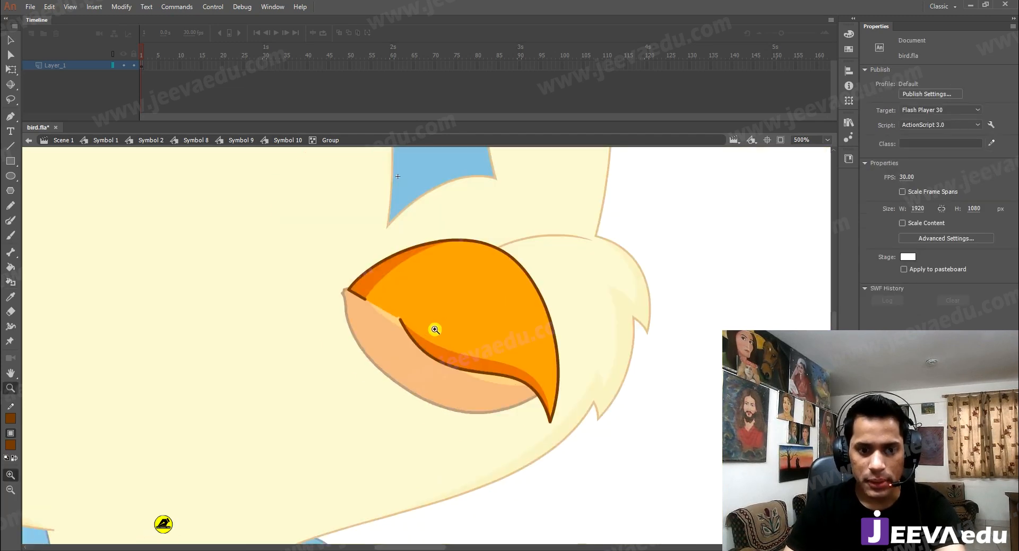
key("ctrl+equal")
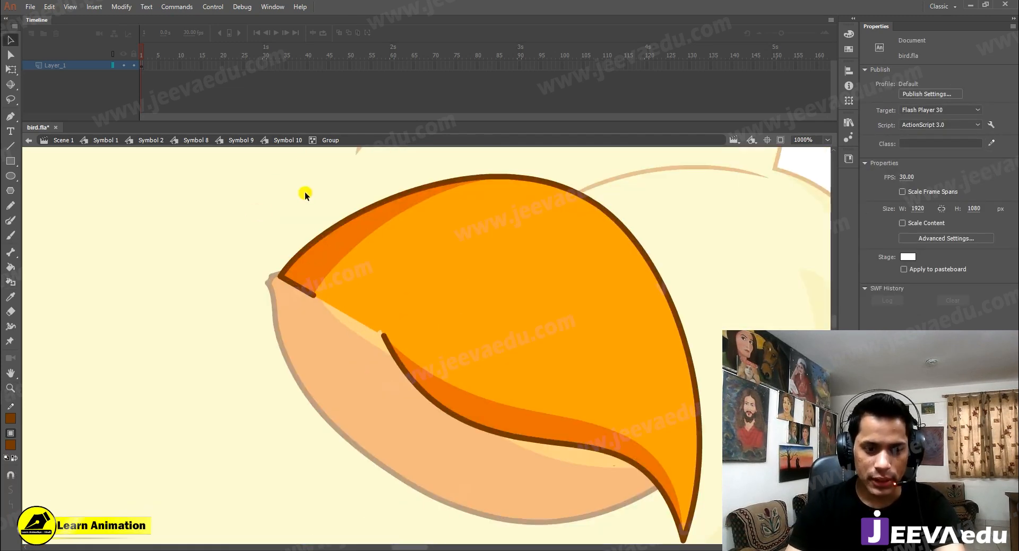
key("Delete")
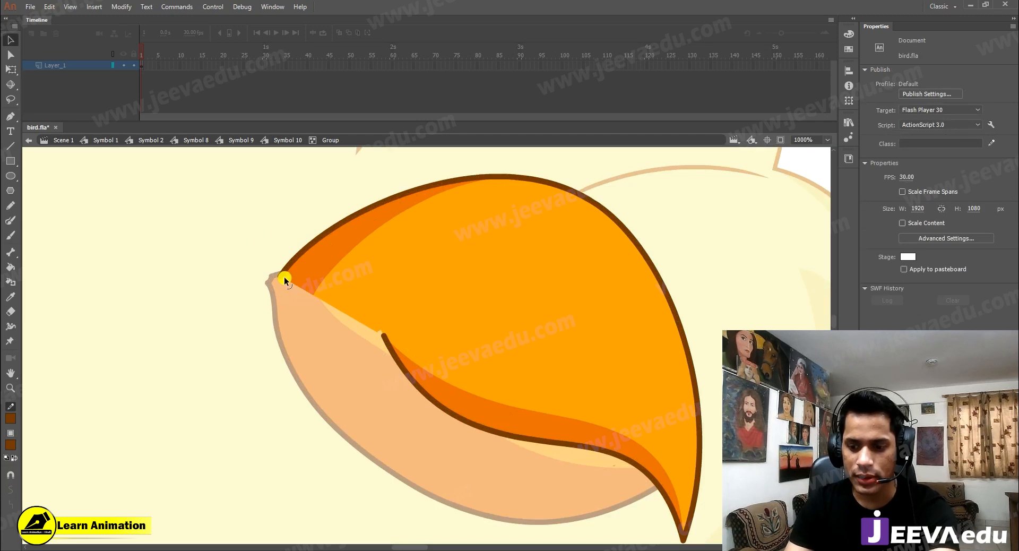
Pull the upper beak's rear corner down onto the lower beak's outline and bulge the adjoining edge outward into a rounded corner
left_click_drag(280, 281, 299, 300)
key("ctrl+space")
left_click(332, 329, "ctrl")
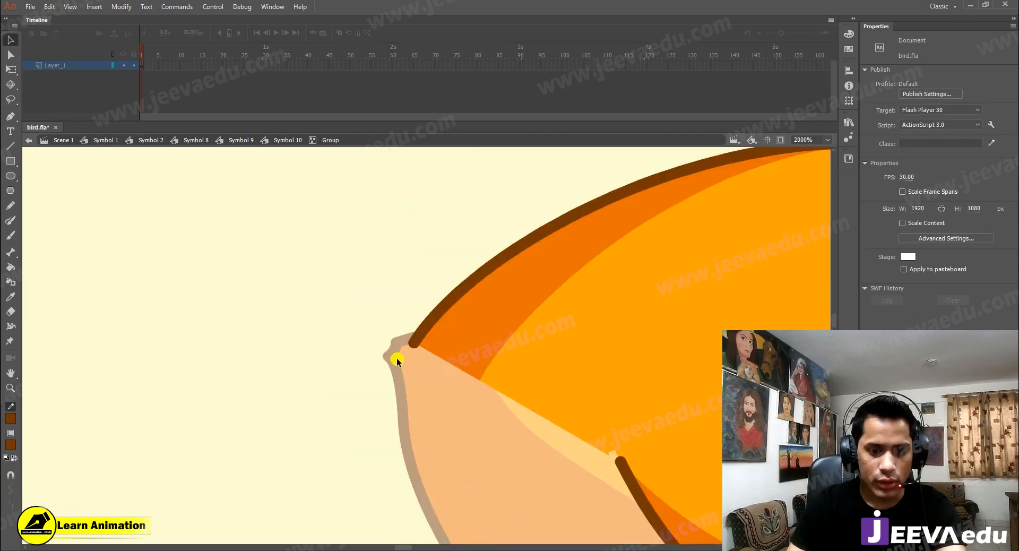
mouse_move(410, 349)
left_mouse_down()
mouse_move(396, 381)
mouse_move(403, 413)
left_mouse_up()
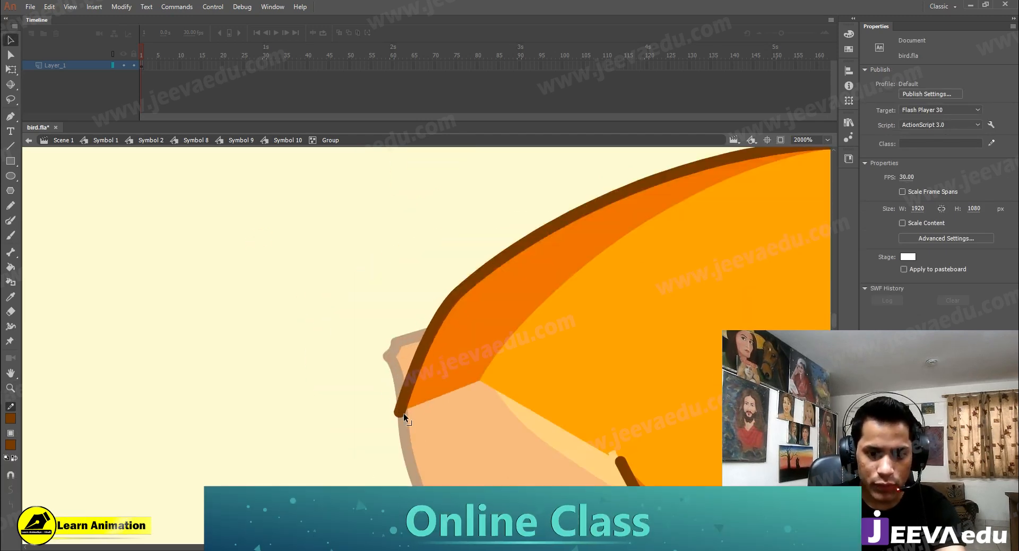
mouse_move(412, 372)
left_mouse_down()
mouse_move(377, 347)
mouse_move(377, 367)
mouse_move(371, 354)
left_mouse_up()
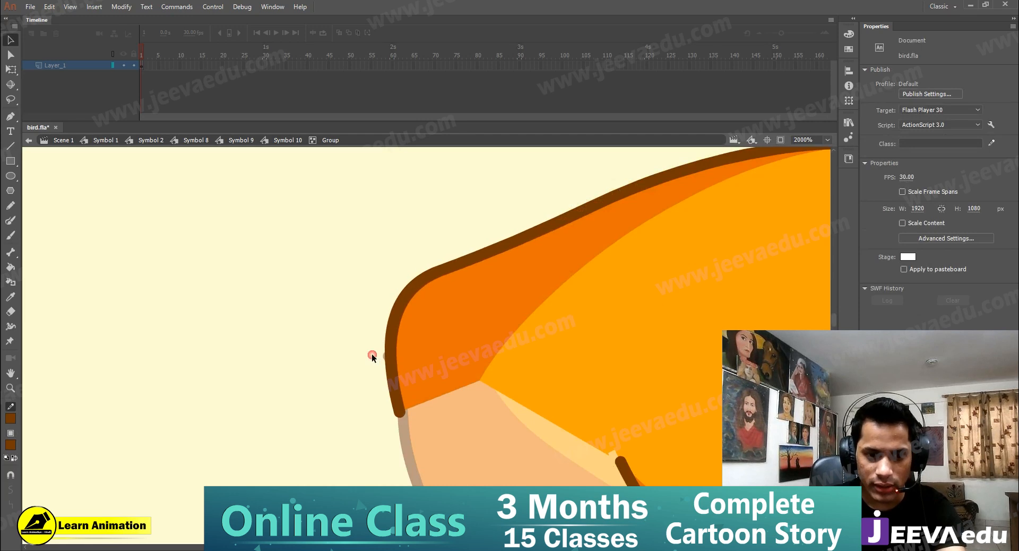
left_click_drag(402, 417, 410, 451)
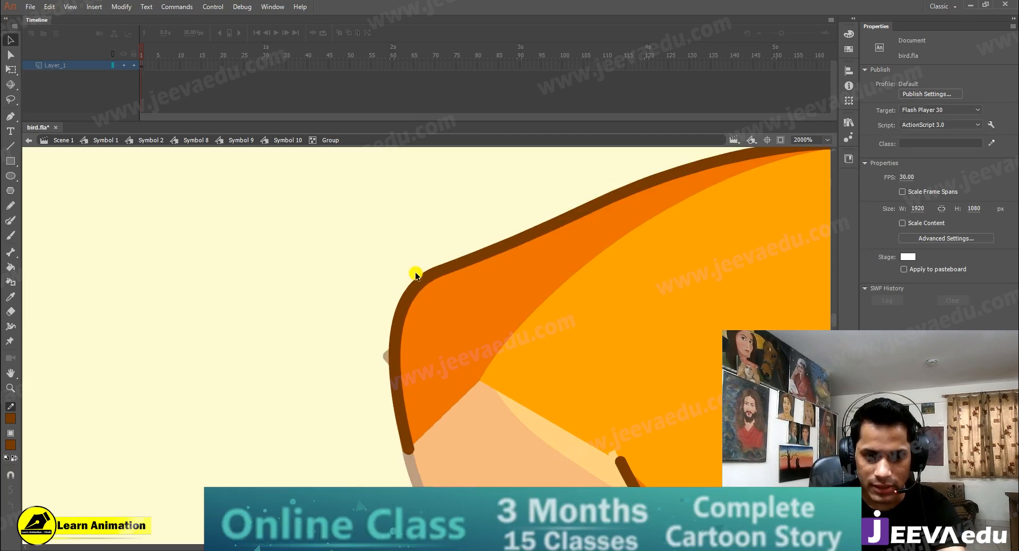
left_click_drag(411, 282, 404, 280)
Reshape the upper beak's top outline, raising the corner at the dark shading's end and bulging the adjoining edge outward
left_click_drag(461, 303, 355, 348)
left_click(438, 313, "ctrl+alt")
mouse_move(435, 305)
left_mouse_down()
mouse_move(370, 287)
mouse_move(332, 228)
left_mouse_up()
key("v")
scroll(443, 306, "right", 3)
left_click(427, 259)
left_click_drag(427, 260, 390, 218)
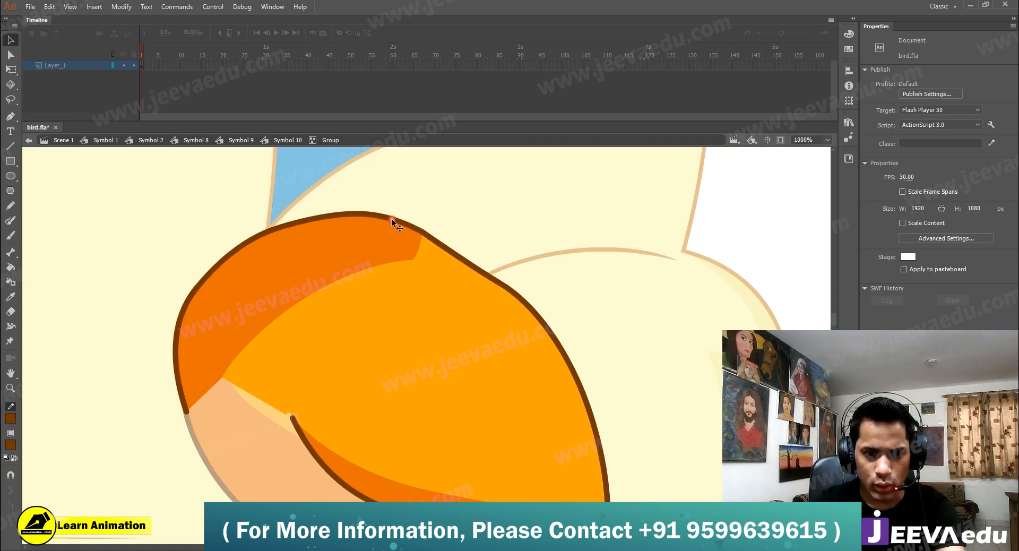
left_click(447, 335, "ctrl+alt")
left_click_drag(447, 335, 447, 272)
left_click(447, 272)
key("v")
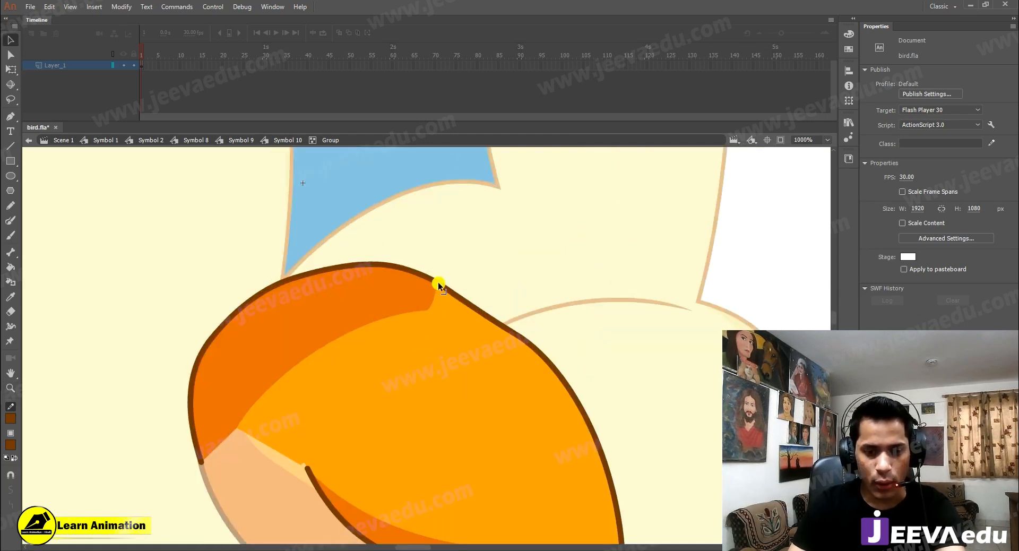
left_click_drag(438, 282, 437, 268)
left_click_drag(495, 319, 502, 289)
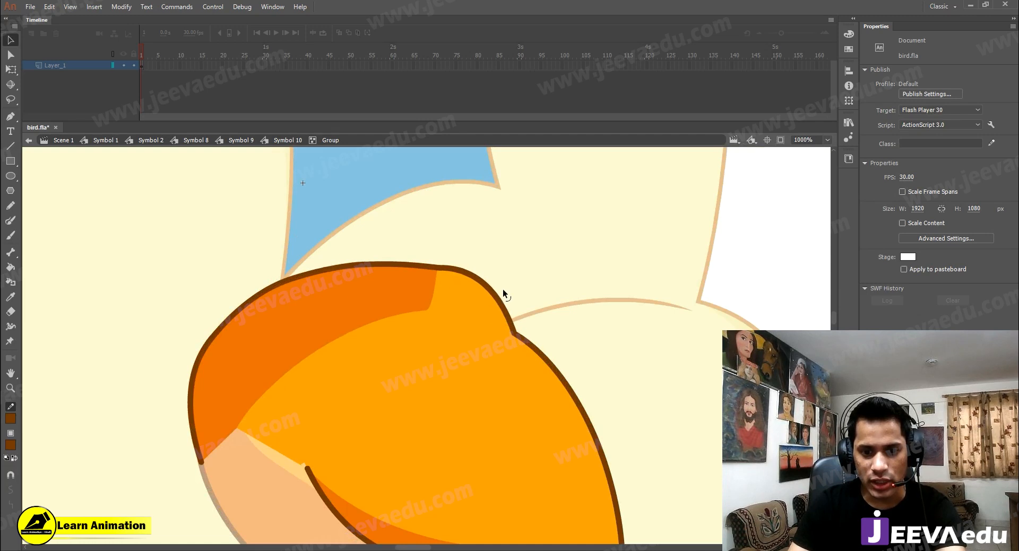
Smooth the notch on the upper beak's front edge by realigning its corner and curving the adjoining segment
key("z")
left_click(521, 401)
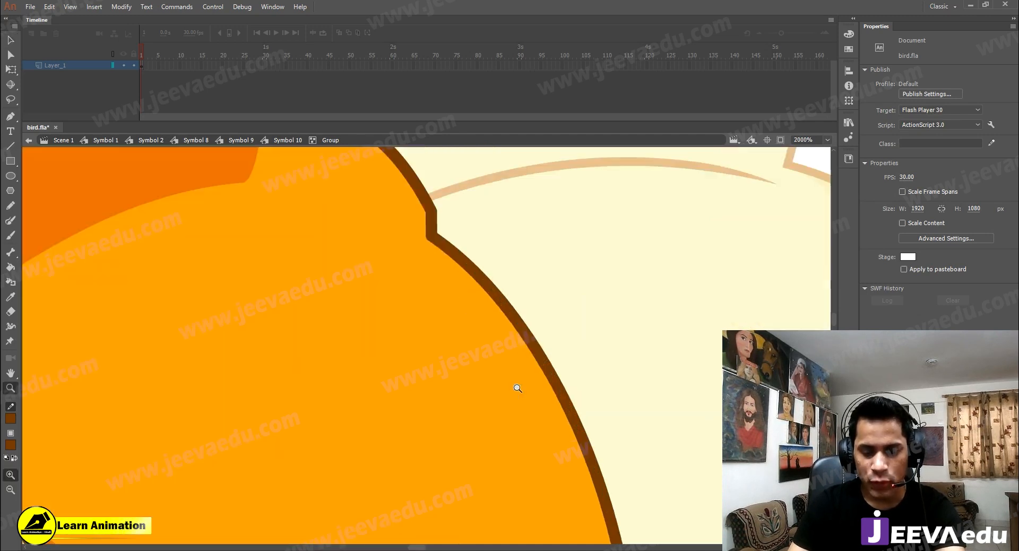
left_click(495, 379, "alt")
key("v")
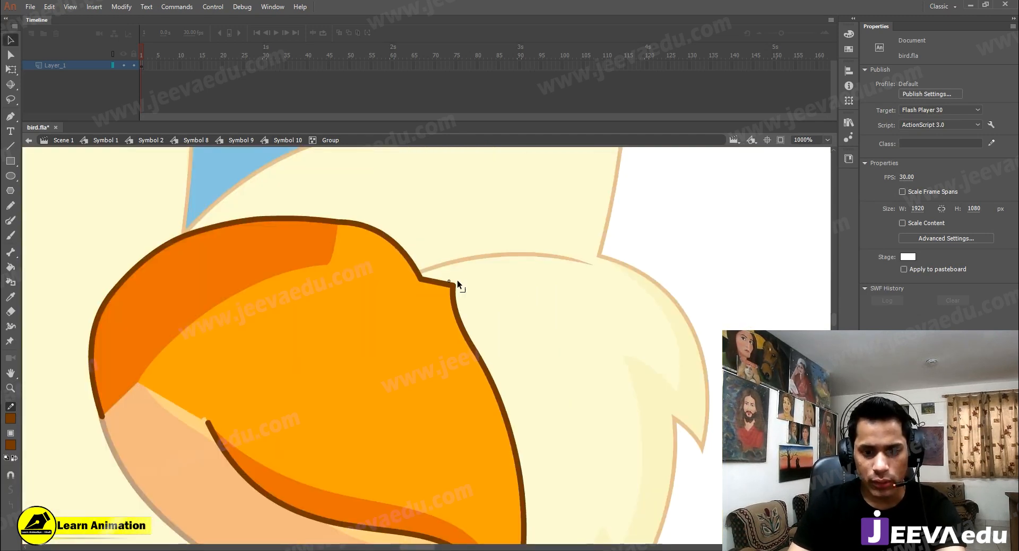
left_click_drag(421, 286, 424, 267)
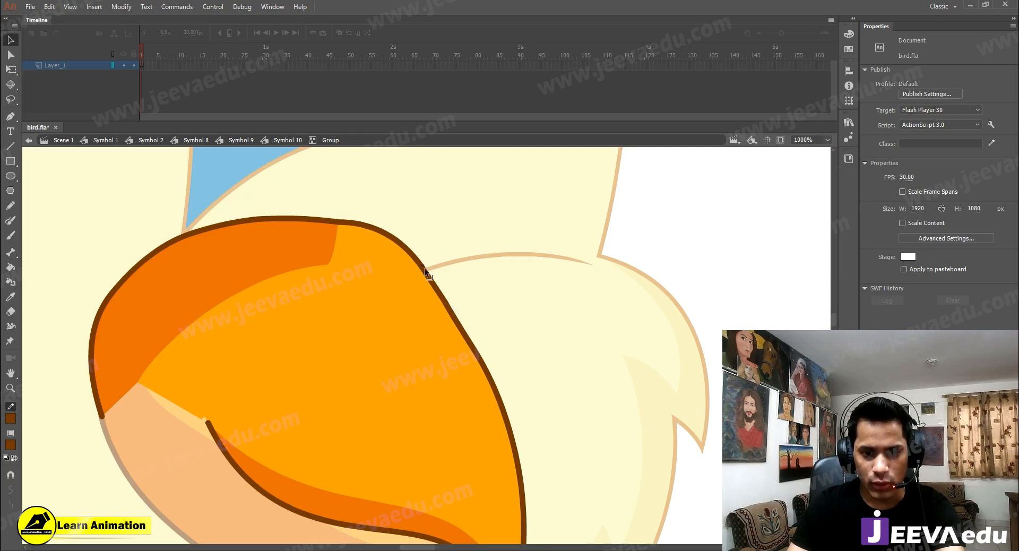
left_click_drag(466, 307, 468, 322)
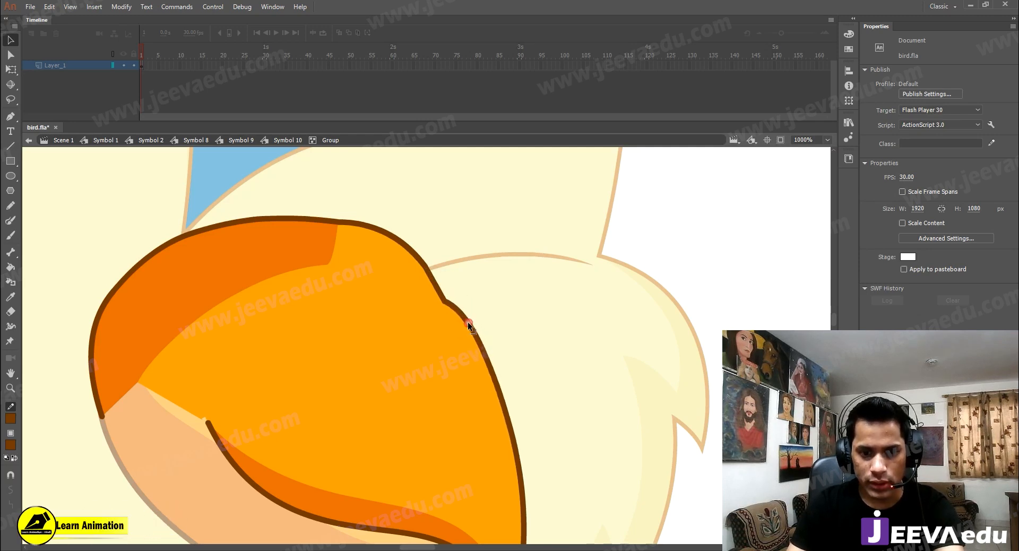
Fine-tune the curve of the upper beak's outline just in front of the dark shading
key("z")
left_click(428, 263, "alt")
left_click(417, 332, "alt")
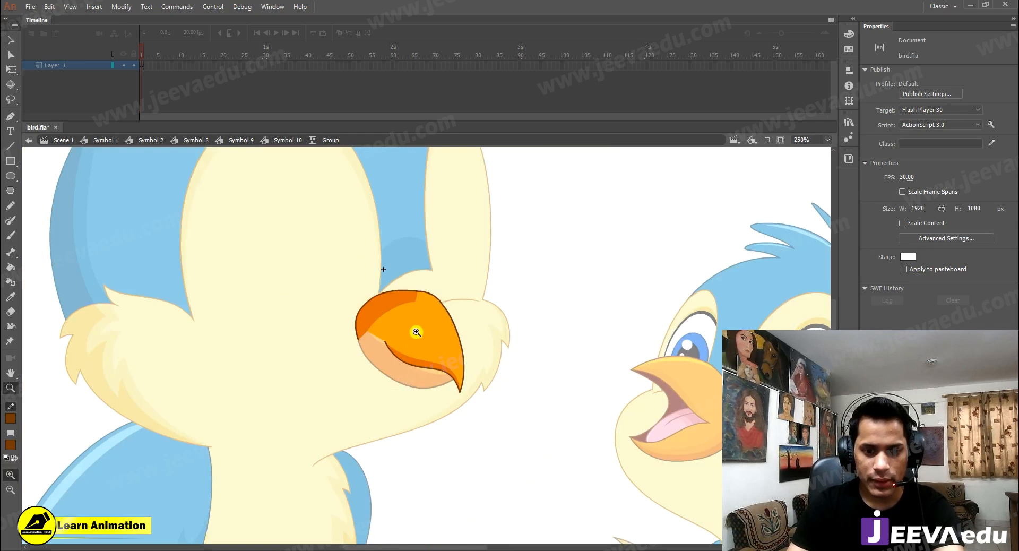
left_click(414, 288)
left_click(413, 288)
key("v")
left_click_drag(508, 319, 508, 322)
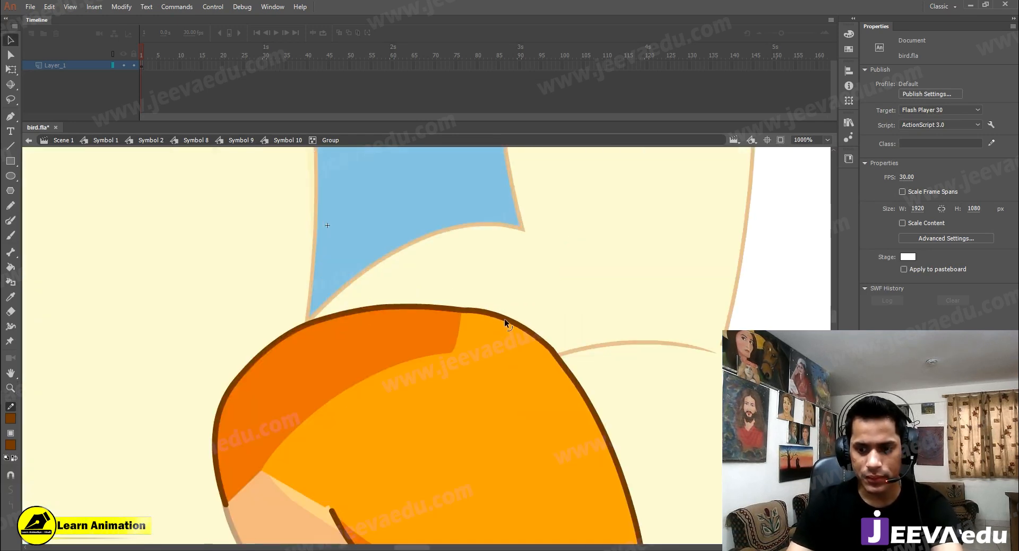
left_click(526, 369)
Extend the upper beak's dark shading forward so that it tapers into the front of the outline
key("ctrl+minus")
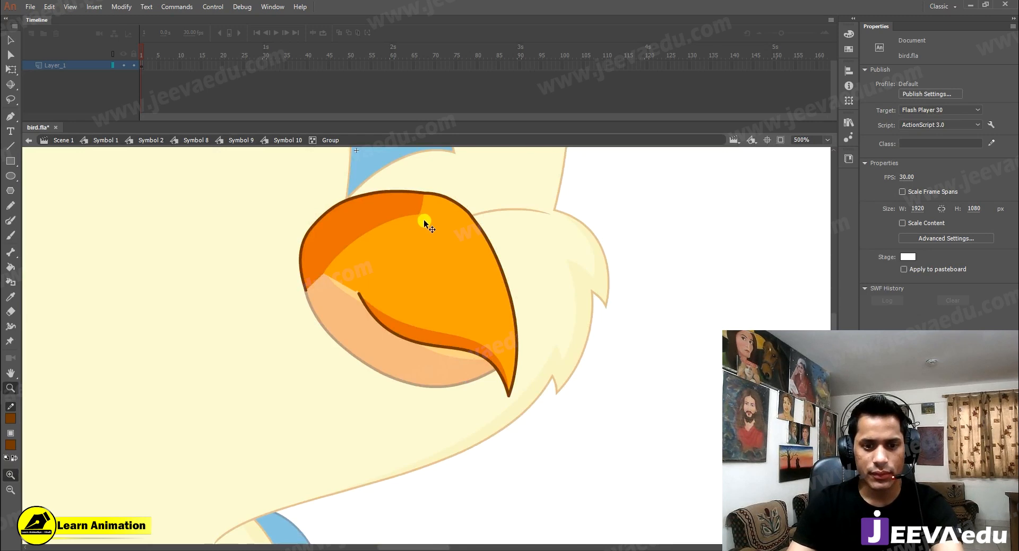
left_click_drag(416, 214, 495, 193)
key("ctrl+z")
left_click(410, 186)
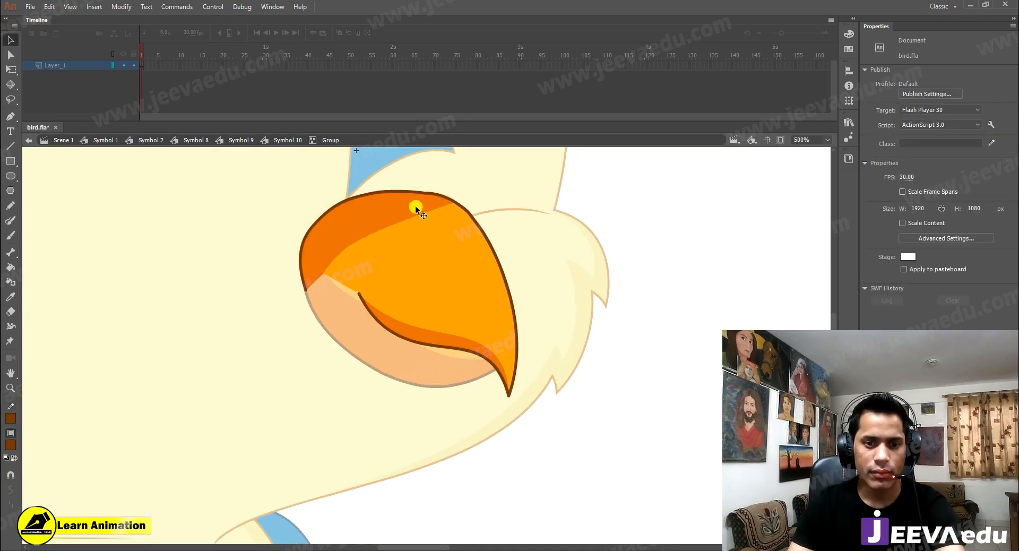
left_click_drag(403, 191, 395, 186)
key("ctrl+z")
key("z")
left_click(430, 308, "alt")
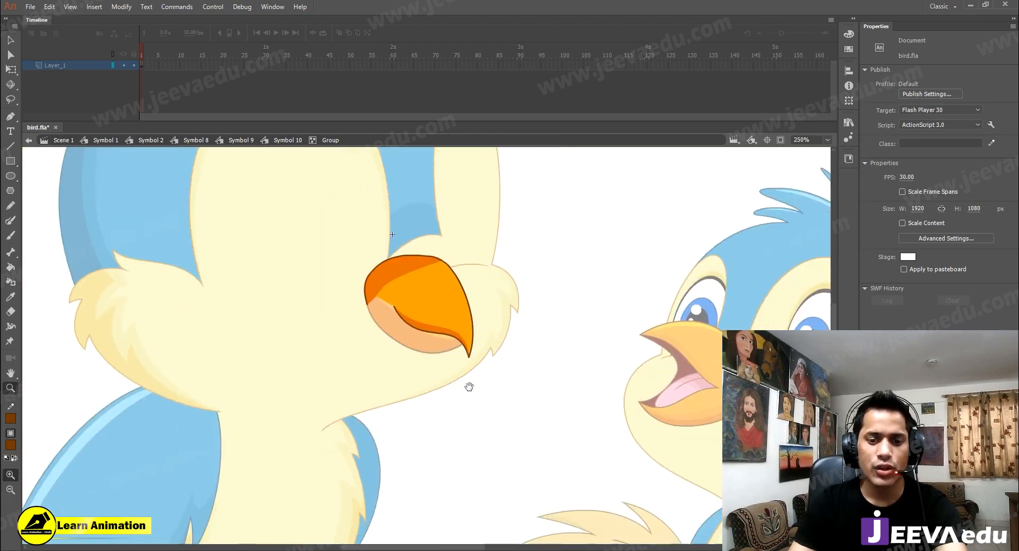
Return to Symbol 9 to view the whole mouth, and reopen the upper beak's artwork group
key("v")
double_click(470, 405)
double_click(469, 405)
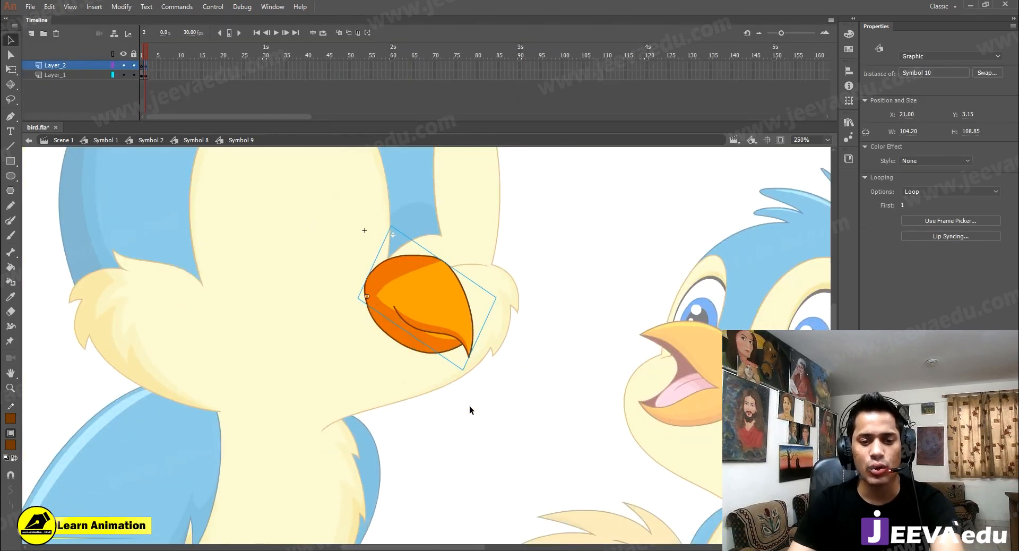
key("z")
left_click(396, 259)
key("v")
double_click(438, 384)
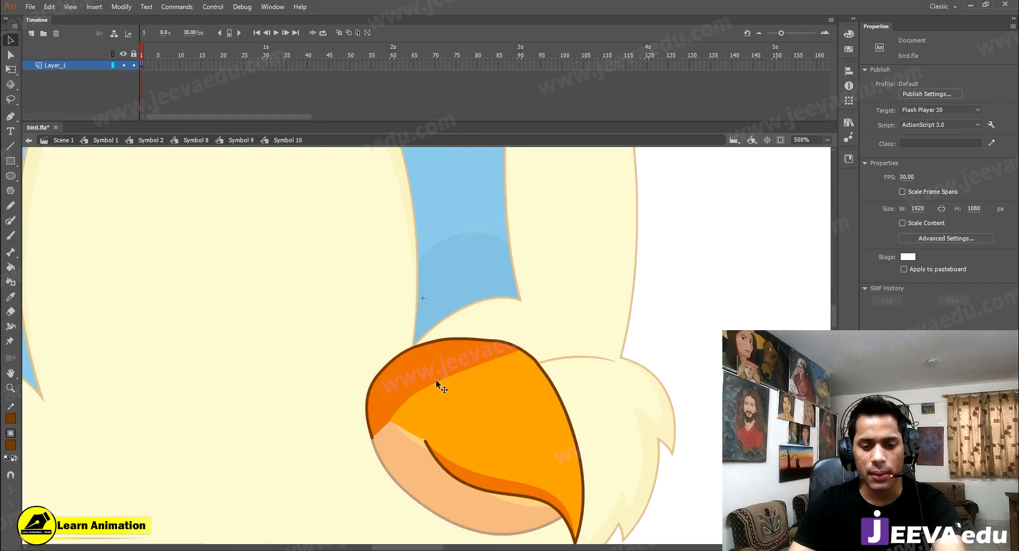
double_click(439, 382)
Reshape the upper beak's dark shading into a narrow curved band along the top and rear outline
left_click(439, 353)
left_click(449, 263)
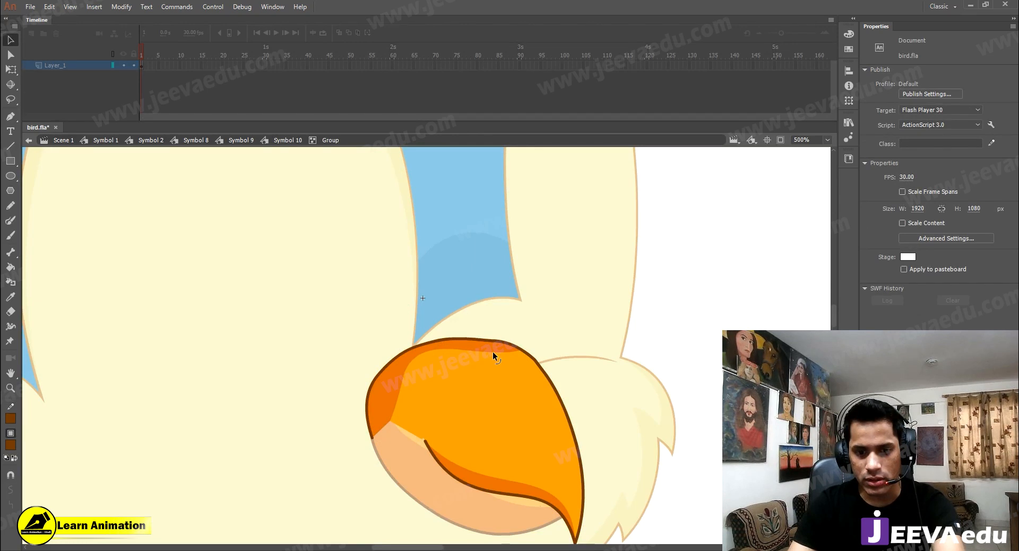
mouse_move(480, 349)
left_mouse_down()
mouse_move(505, 352)
mouse_move(528, 338)
mouse_move(559, 356)
mouse_move(560, 342)
left_mouse_up()
left_click_drag(398, 399, 386, 411)
left_click(541, 341)
key("Delete")
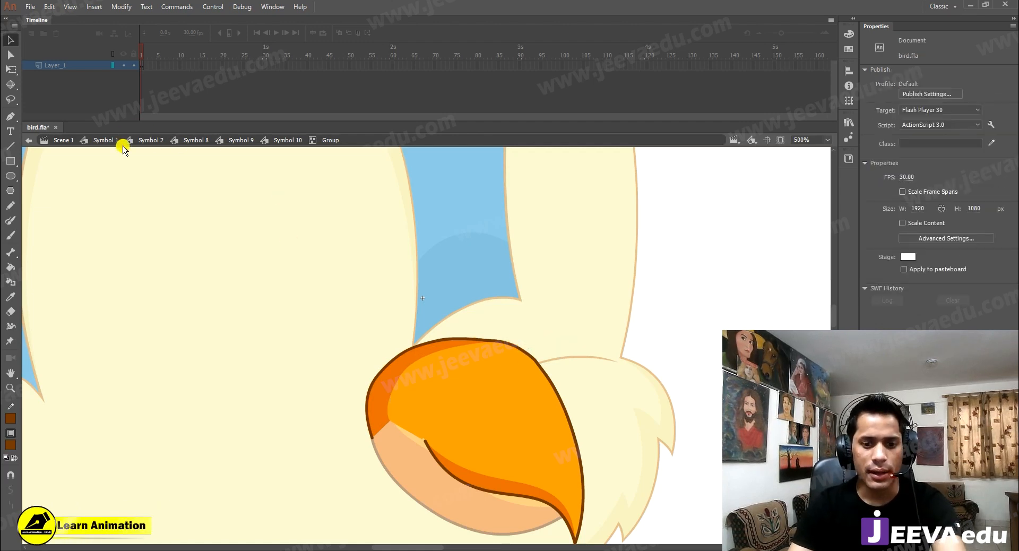
Return to Symbol 9 and compare the mouth poses at frames 1 and 2
left_click(225, 143)
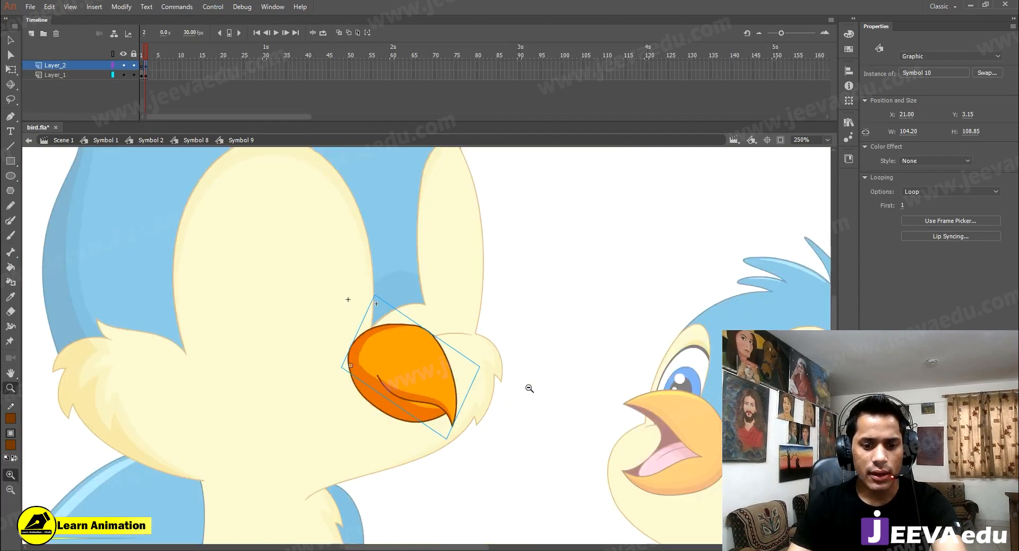
left_click(547, 304)
left_click(143, 57)
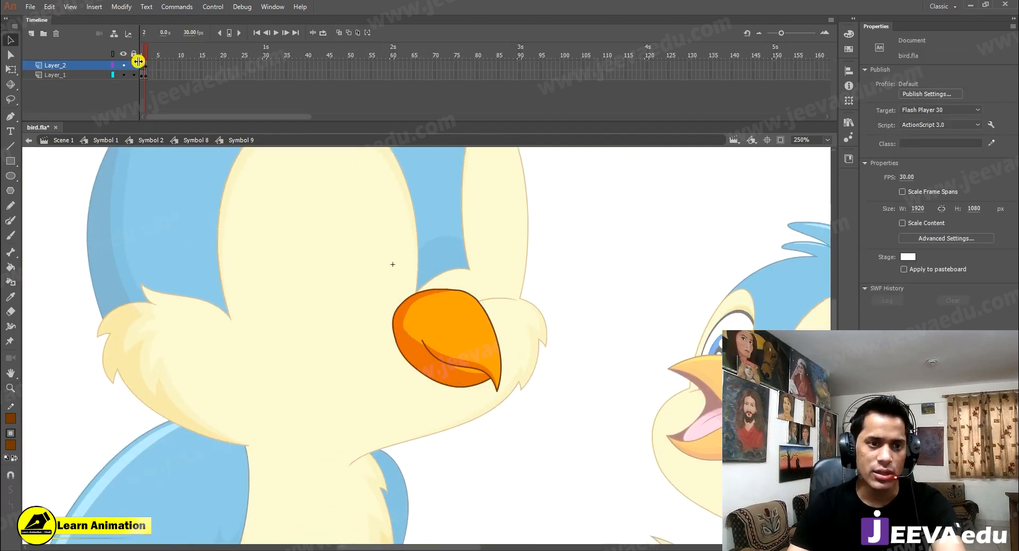
left_click(146, 55)
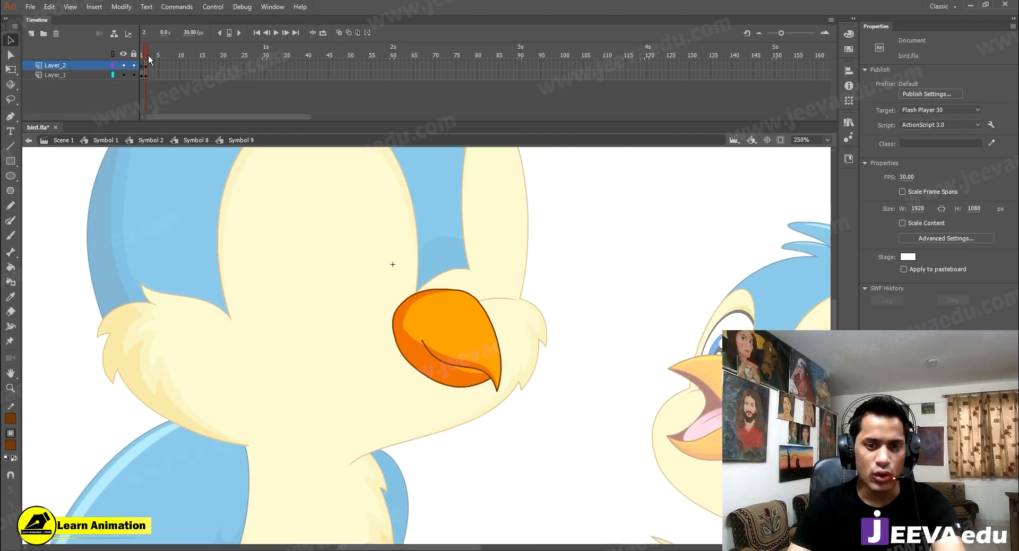
Move the frame 2 upper beak from Layer_2 into Layer_1 at the same position, and delete Layer_2
left_click(145, 65)
left_click(145, 66)
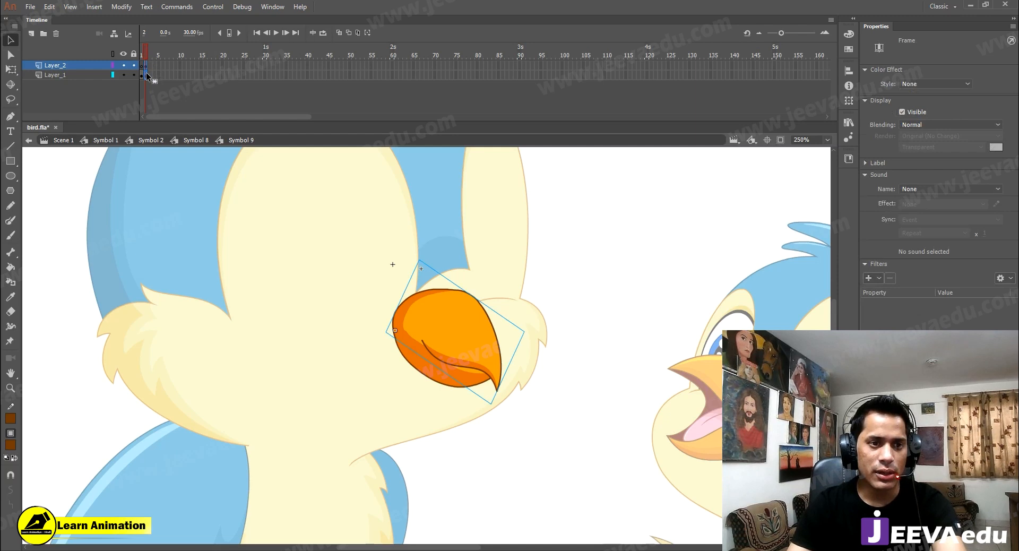
left_click(146, 75)
left_click(146, 66)
left_click(474, 344)
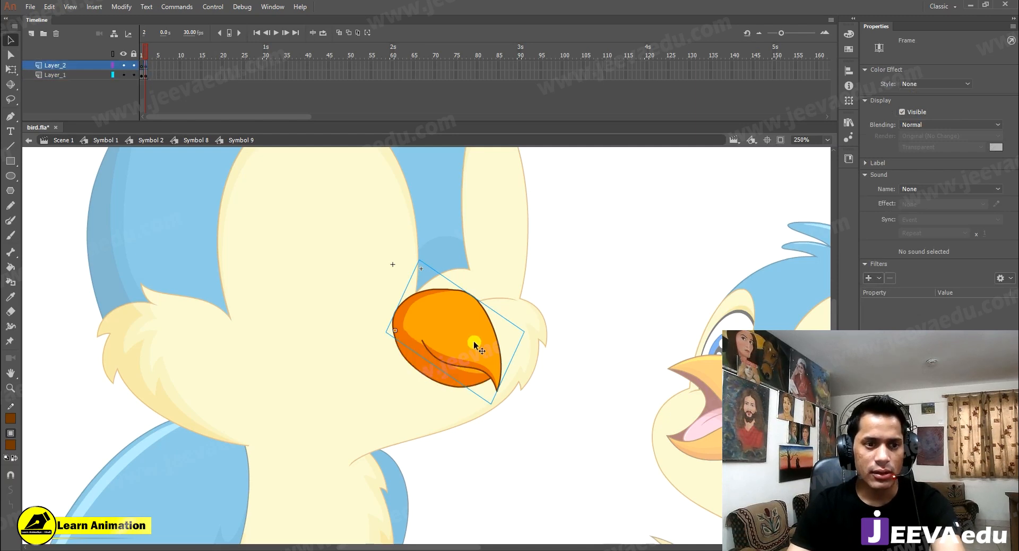
key("ctrl+x")
left_click(453, 356)
right_click(518, 249)
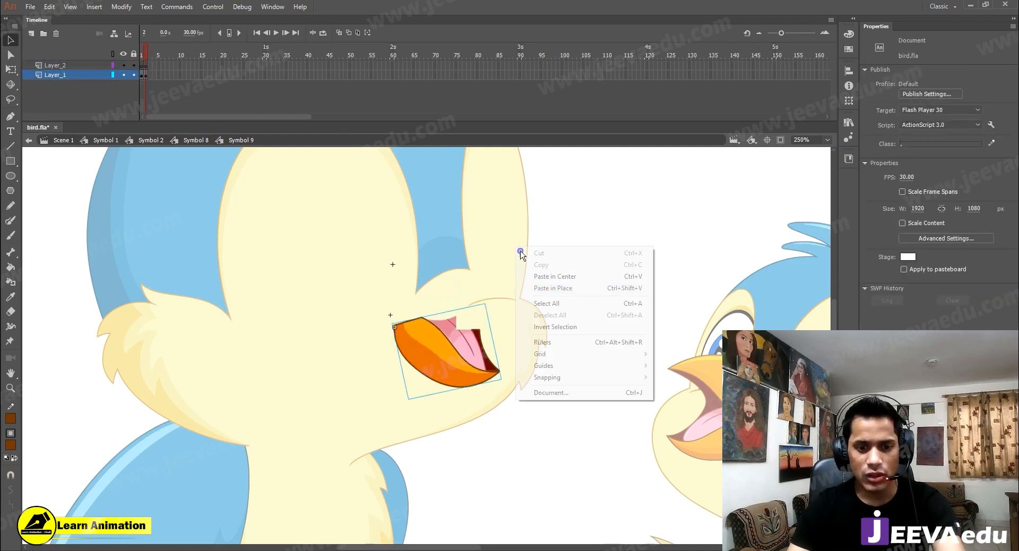
left_click(549, 291)
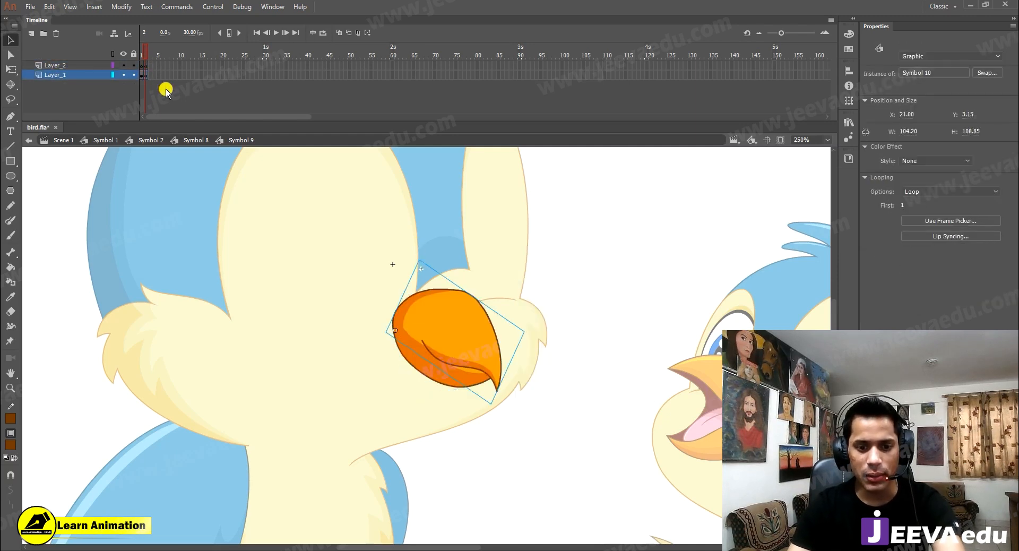
left_click(73, 65)
left_click(56, 33)
left_click(527, 367)
Enlarge the closed mouth's upper beak slightly in height and length with Free Transform
left_click(448, 318)
key("q")
left_click_drag(469, 293, 469, 273)
left_click_drag(544, 320, 539, 319)
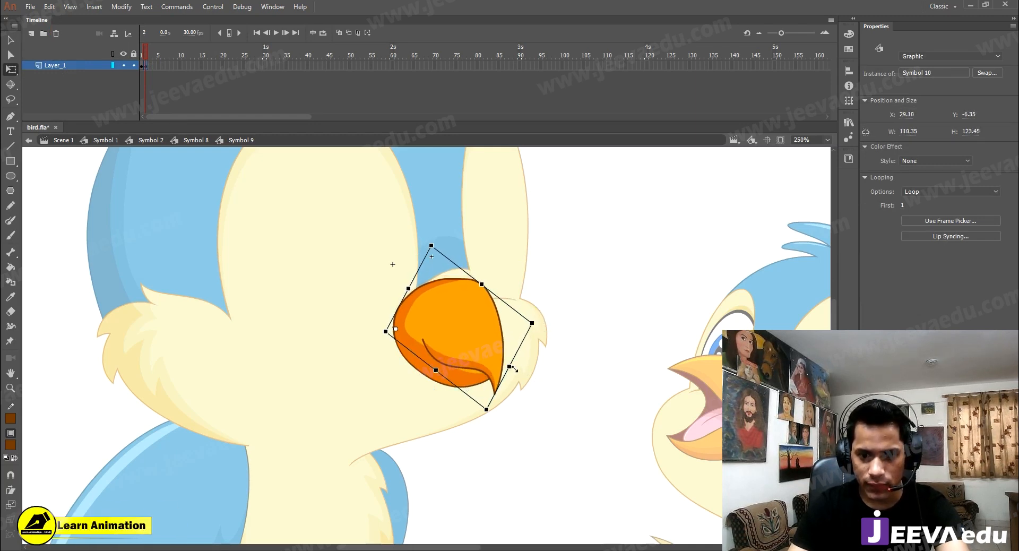
left_click_drag(514, 369, 518, 370)
left_click(566, 275)
Review the closed mouth on the whole bird and compare it with the open mouth at frame 1
key("z")
left_click(408, 346, "alt")
left_click_drag(436, 383, 447, 383)
key("v")
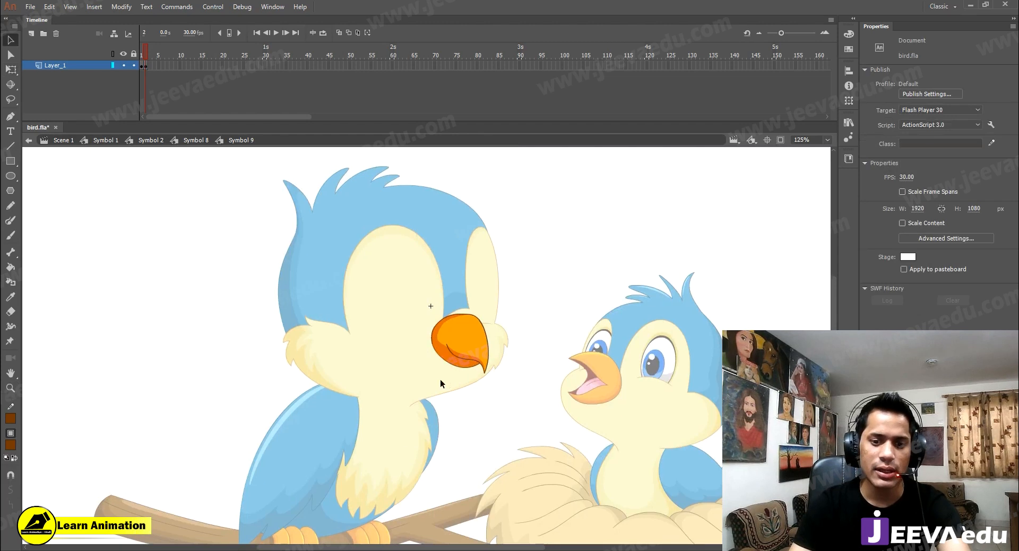
left_click_drag(150, 43, 143, 66)
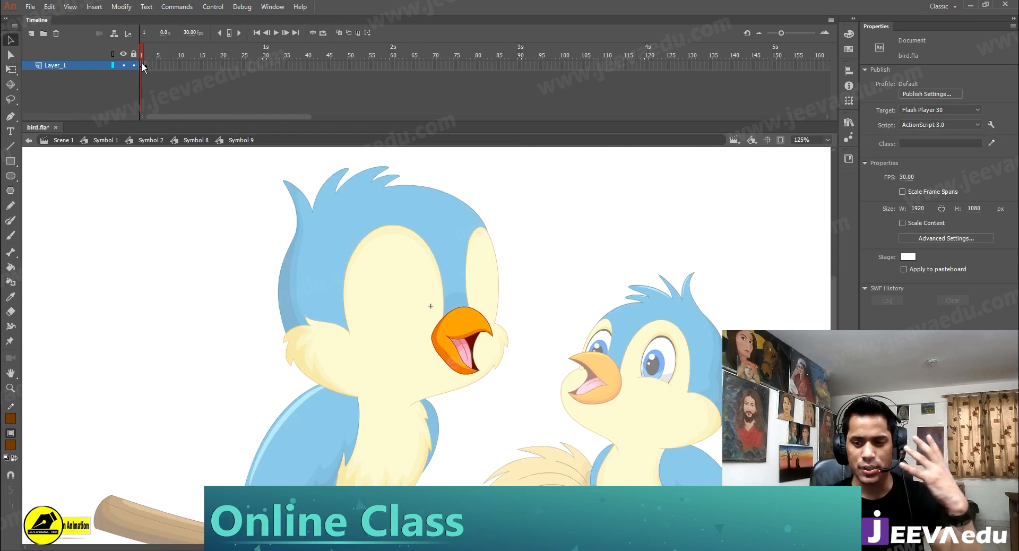
Go up to Symbol 8 and set its mouth instance to frame 2 with the Frame Picker
left_click(193, 140)
left_click(473, 358)
left_click(474, 358)
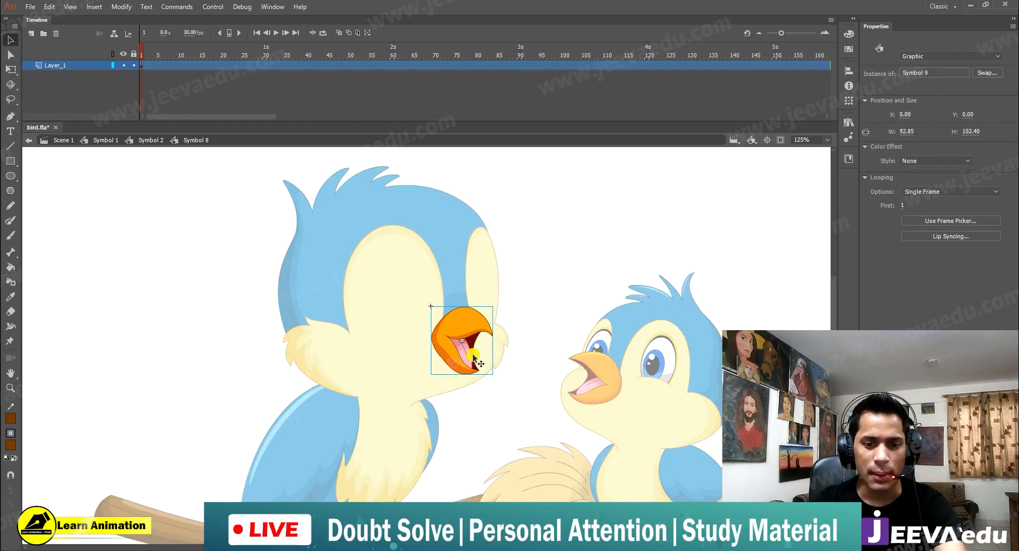
left_click(929, 221)
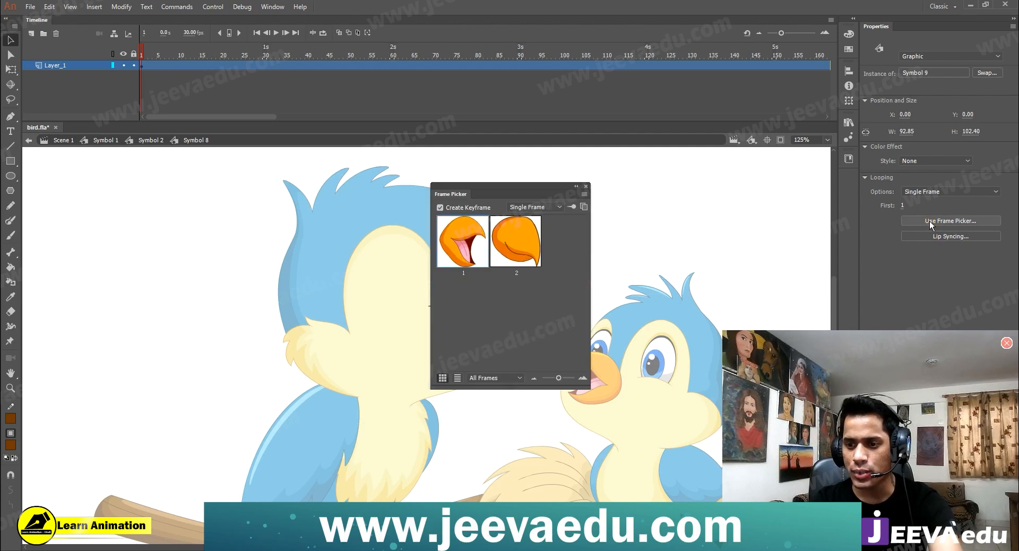
left_click(587, 187)
left_click(903, 205)
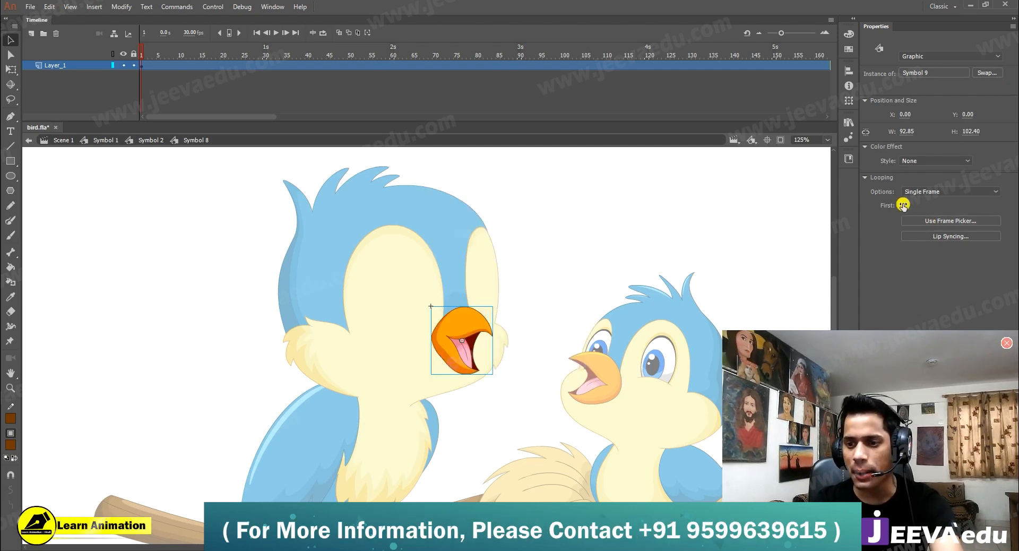
left_click(946, 221)
left_click(521, 249)
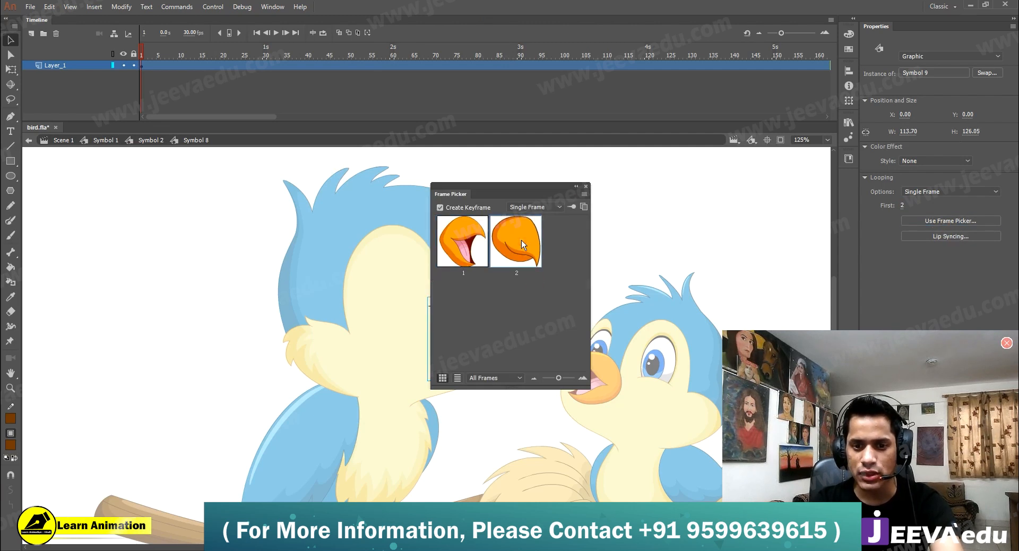
left_click(586, 186)
Return to Symbol 1, reopen the head's Symbol 2 and make its hidden Layer_2 visible
left_click(148, 140)
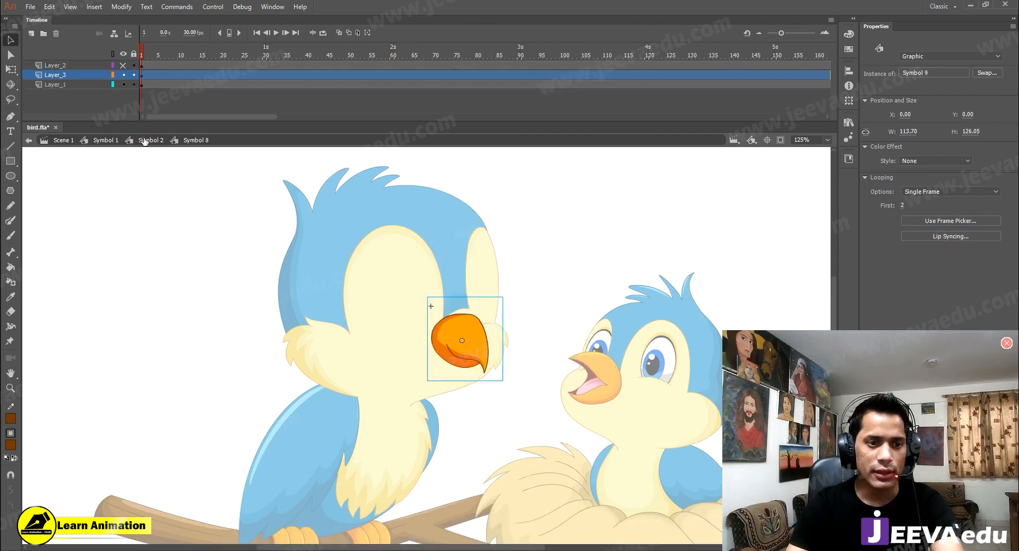
left_click(104, 140)
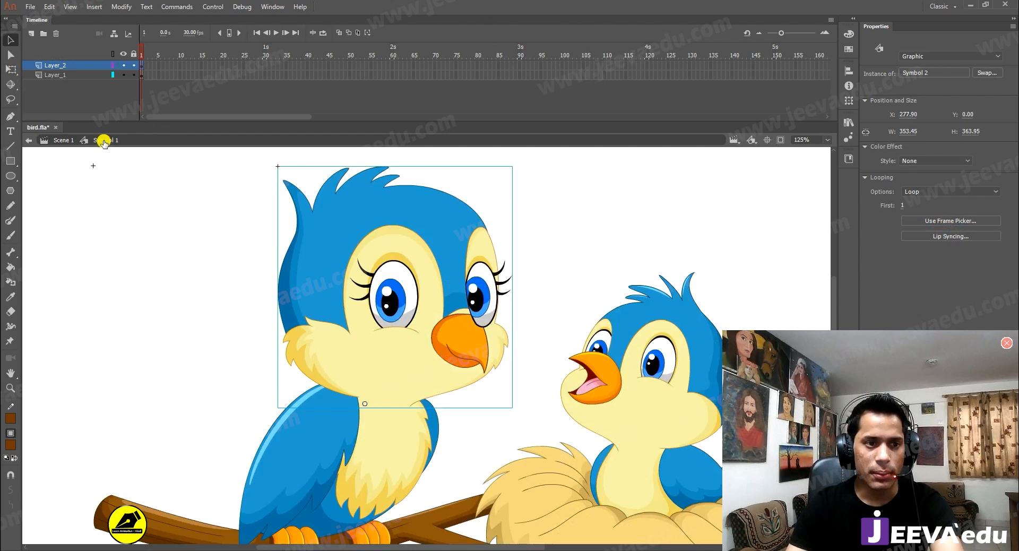
double_click(468, 355)
left_click(113, 38)
left_click(124, 64)
left_click(455, 344)
key("Delete")
key("ctrl+z")
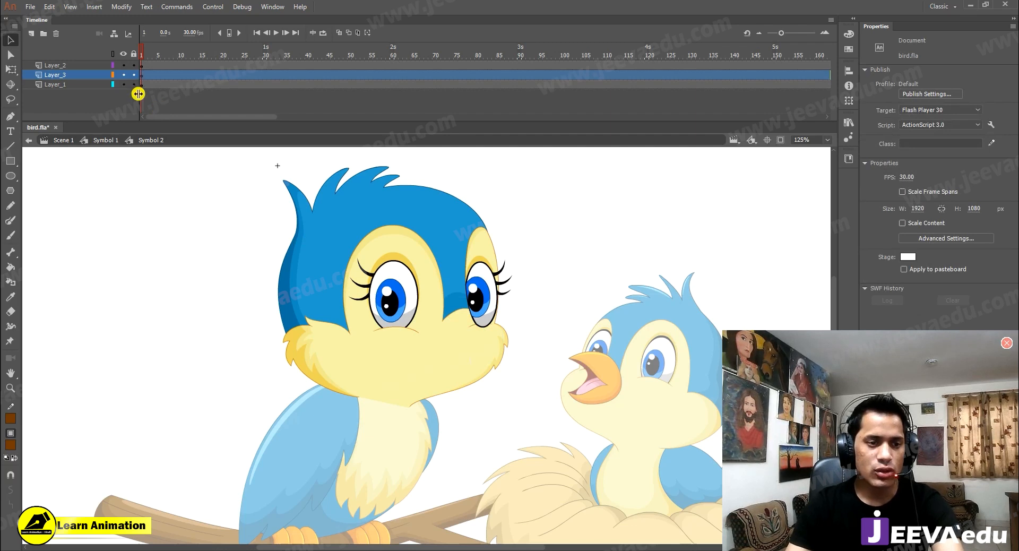
Move the beak's Layer_3 above Layer_2 in Symbol 2 and select the beak
left_click_drag(47, 80, 49, 62)
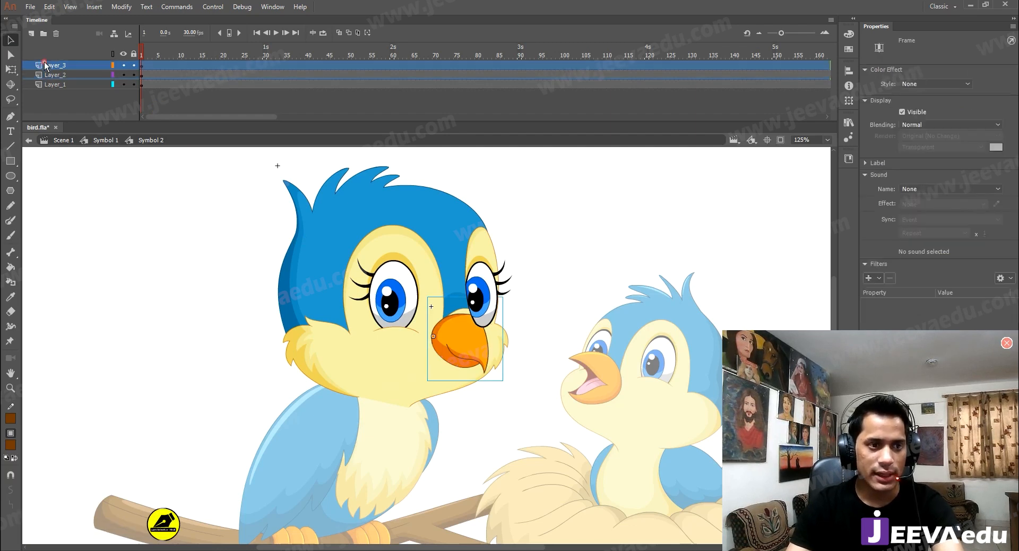
left_click(485, 374)
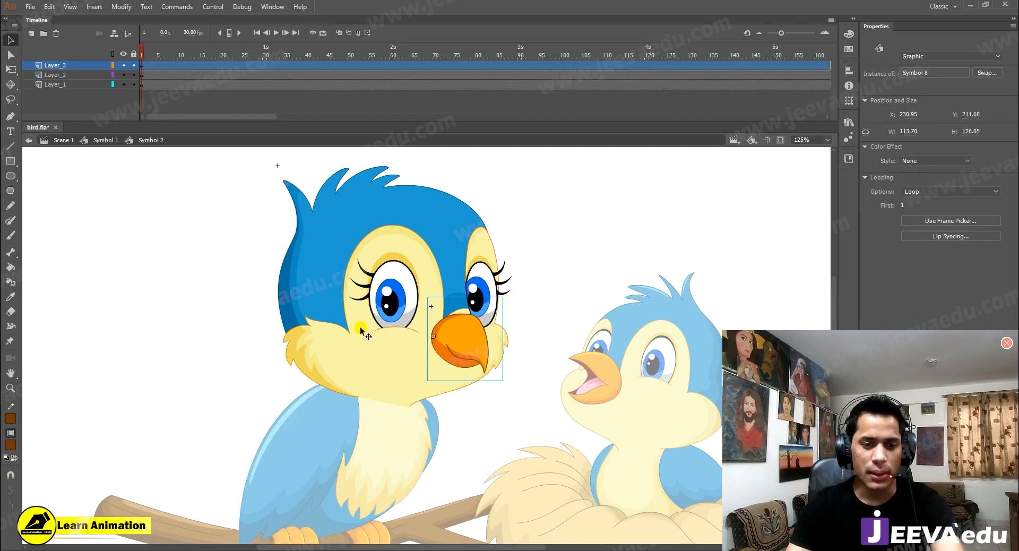
Try moving individual face and crest shapes of the head's Layer_1 artwork, undoing each move
left_click(391, 340)
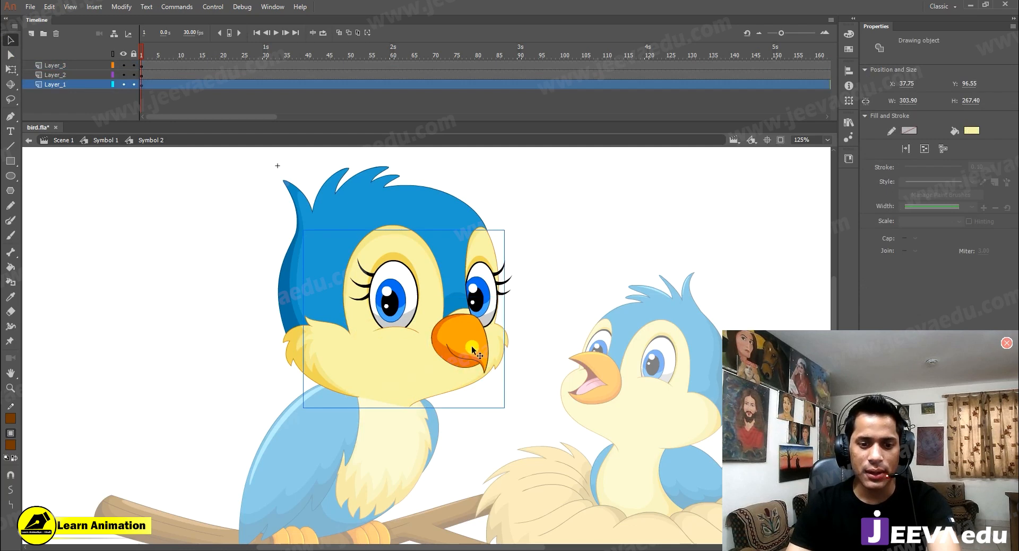
left_click(141, 83)
left_click_drag(309, 315, 277, 304)
key("ctrl+z")
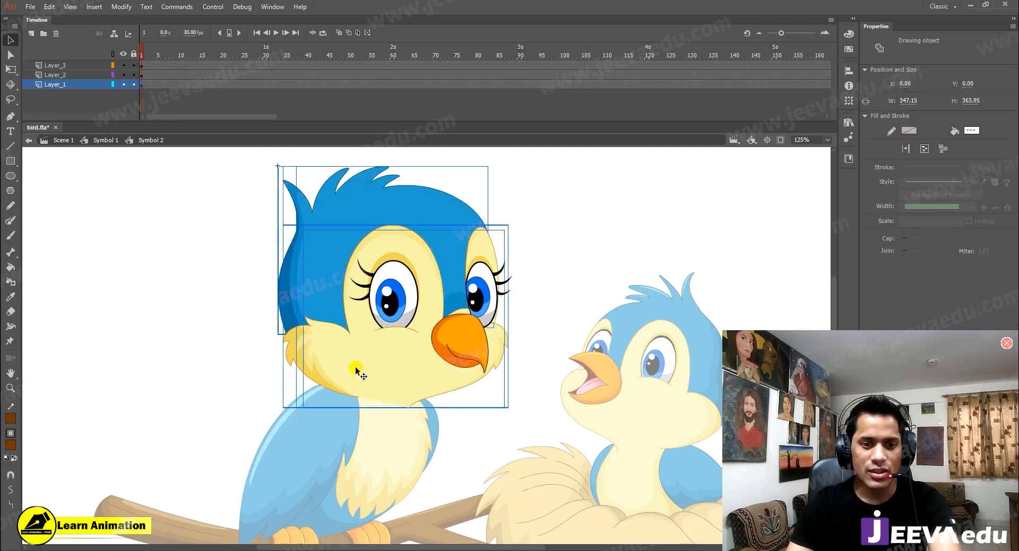
left_click(236, 347)
left_click(308, 353)
left_click(332, 275)
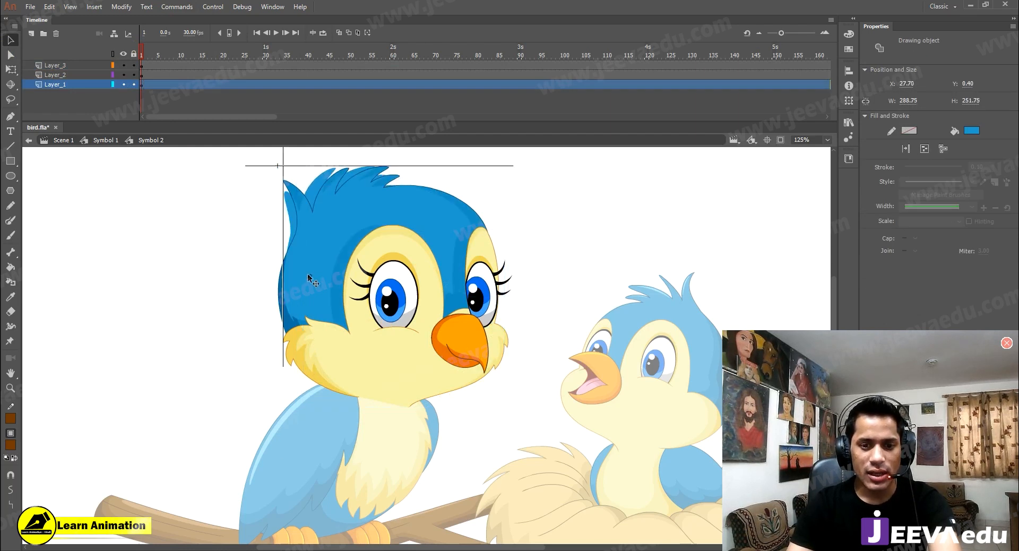
left_click_drag(333, 276, 346, 276)
left_click_drag(273, 215, 320, 271)
left_click_drag(319, 228, 83, 257)
key("ctrl+z")
left_click_drag(392, 201, 388, 165)
key("ctrl+z")
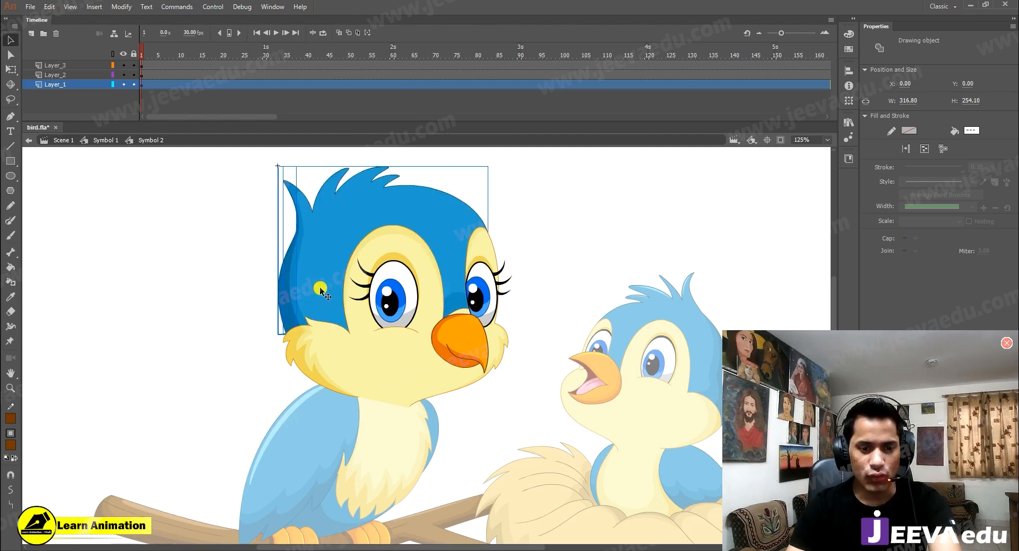
Convert all the head artwork on Layer_1 into a graphic symbol and return to Symbol 1
left_click(141, 84)
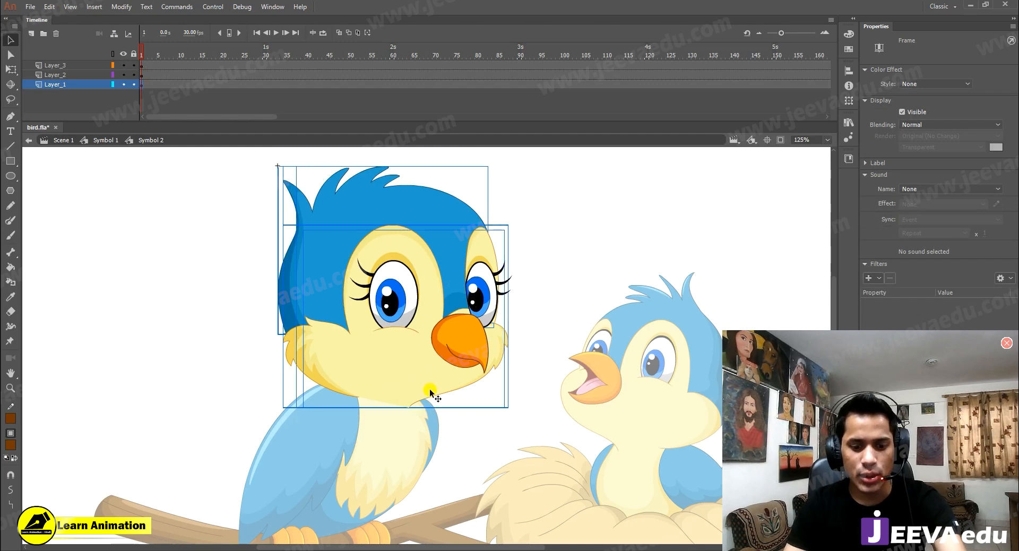
key("F7")
key("comma")
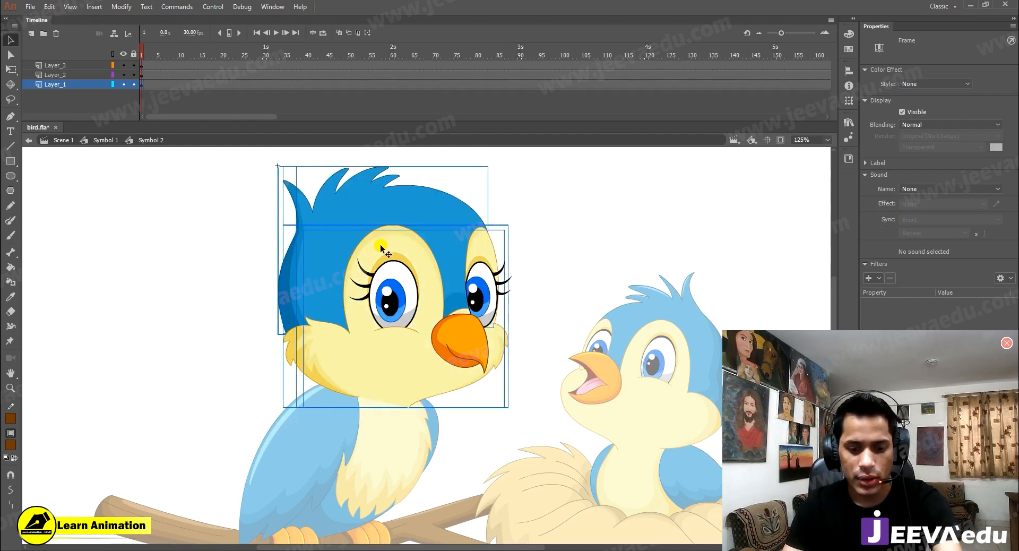
key("F8")
left_click(557, 130)
key("z")
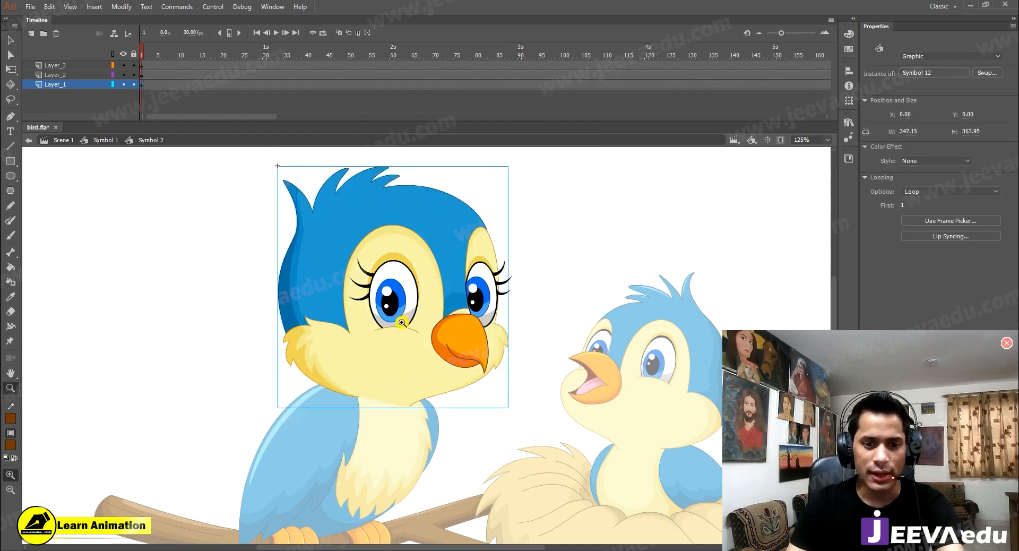
left_click(401, 322, "alt")
key("v")
double_click(281, 365)
Select the shapes of the large bird's near wing and check the selection with trial moves that are undone
key("z")
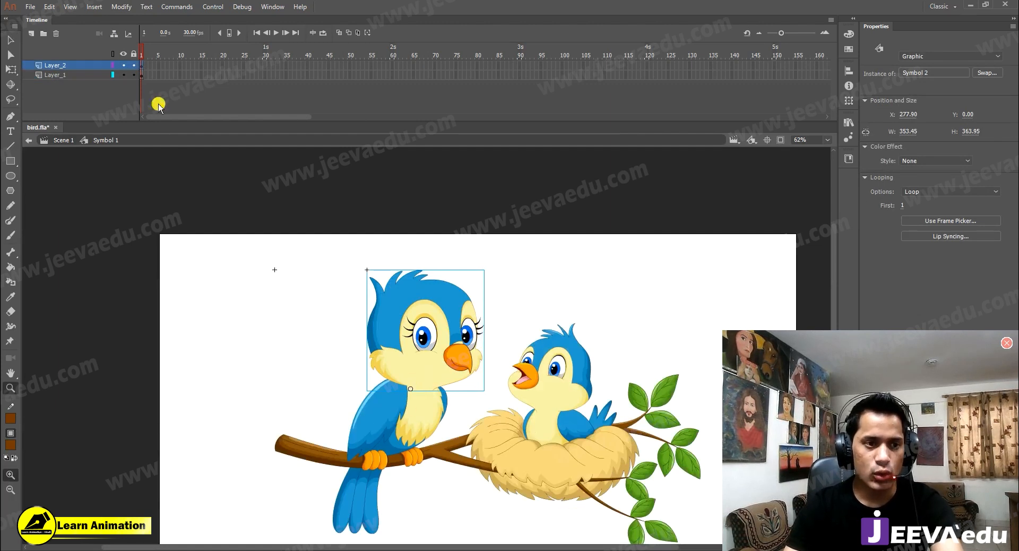
left_click(426, 421)
key("v")
left_click(362, 393)
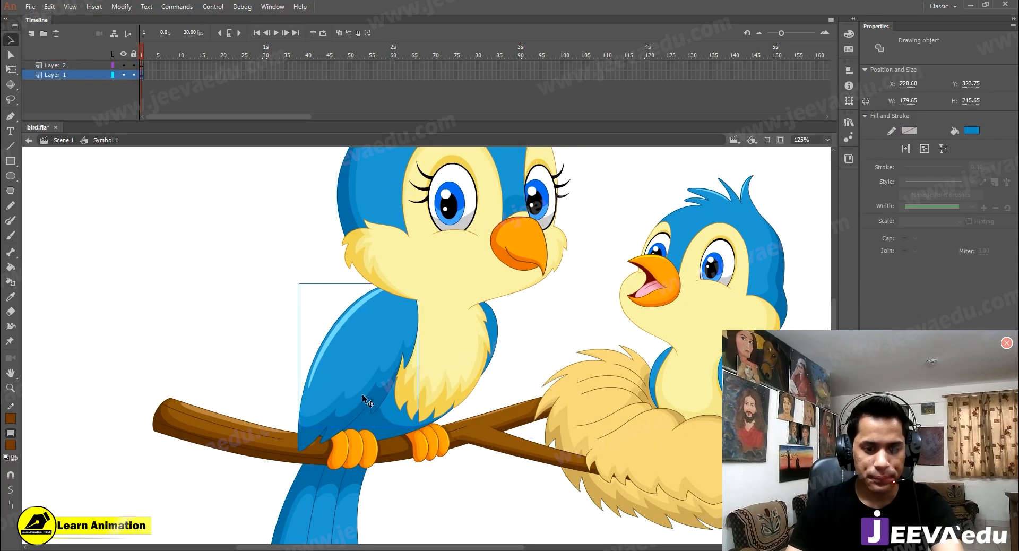
left_click(357, 393)
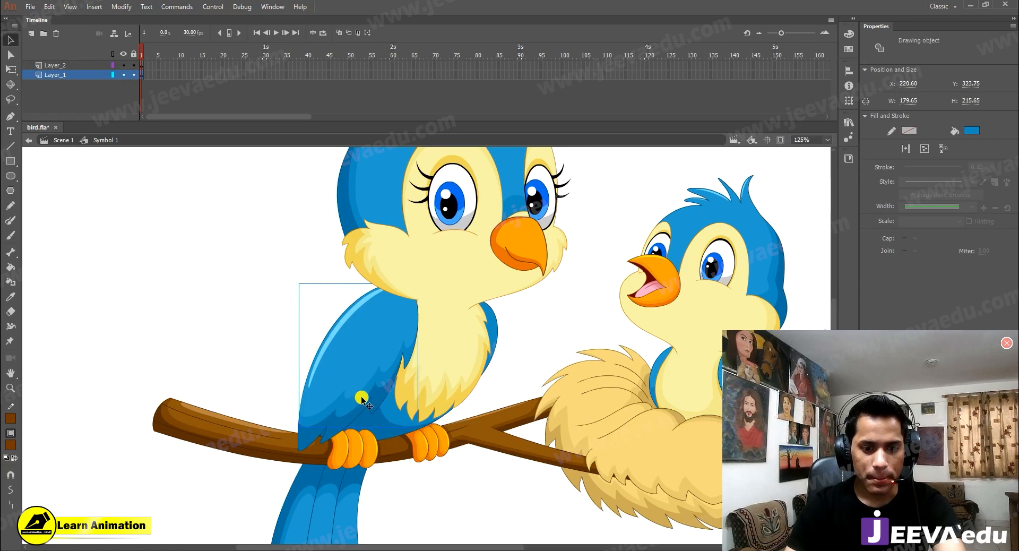
left_click(330, 330, "shift")
left_click(345, 319, "shift")
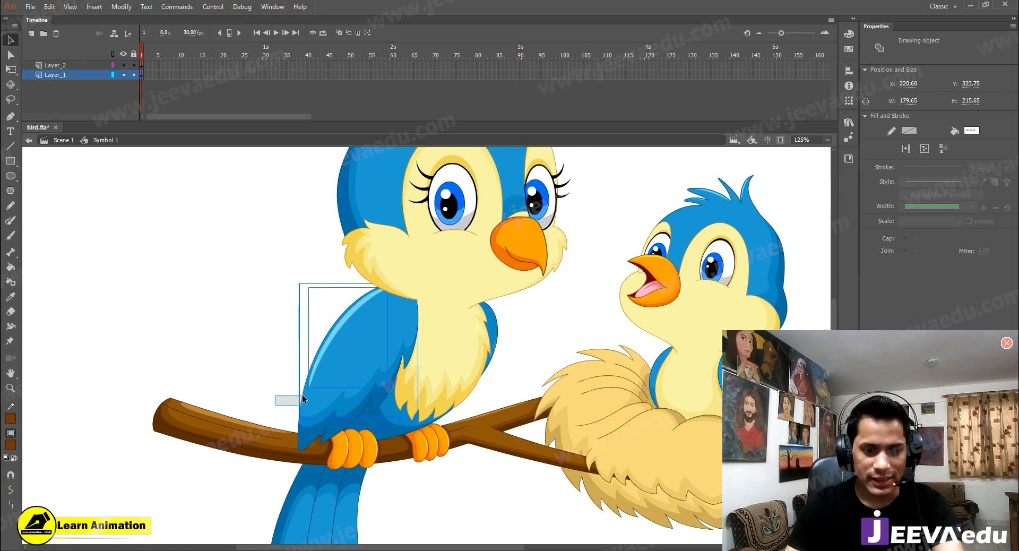
left_click_drag(312, 383, 231, 275)
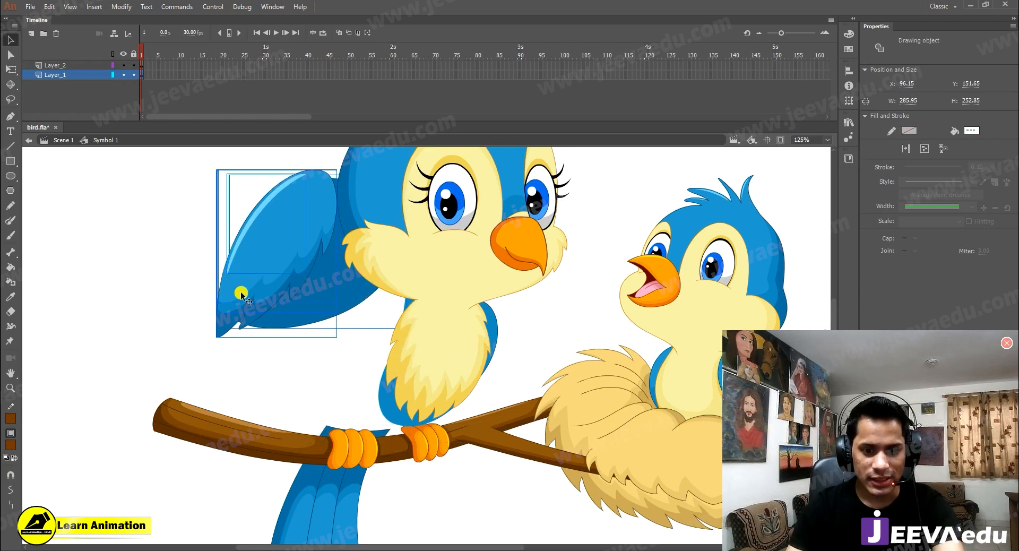
key("ctrl+z")
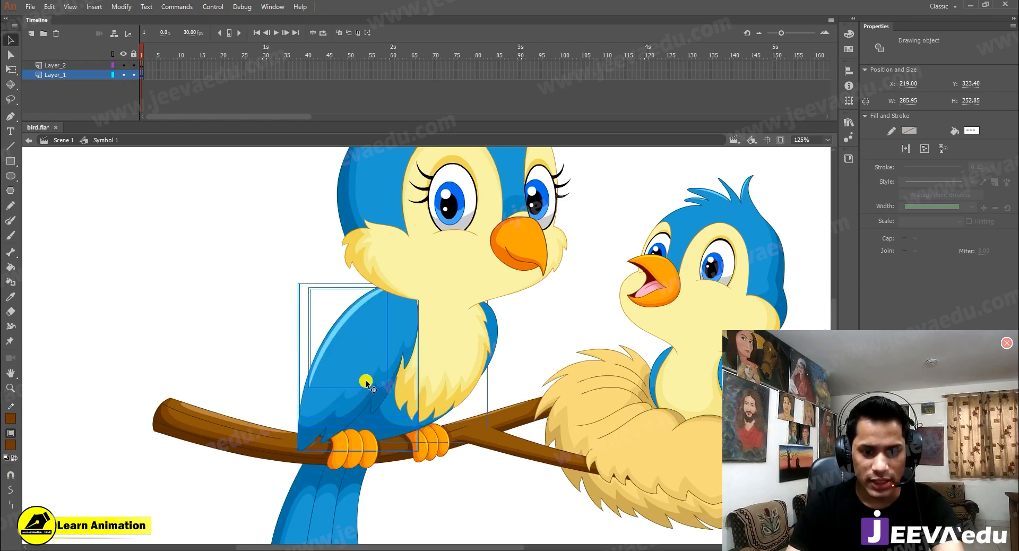
left_click_drag(366, 382, 113, 341)
key("ctrl+z")
Remove the stray body shape near the feet from the wing selection and recheck it with an undone trial move
key("z")
left_click(451, 420)
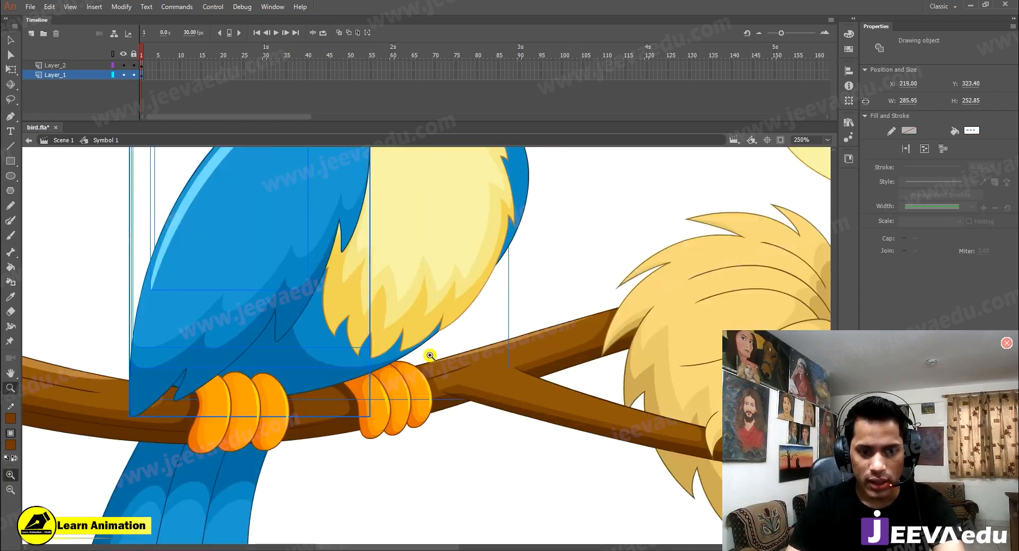
left_click(430, 355)
key("v")
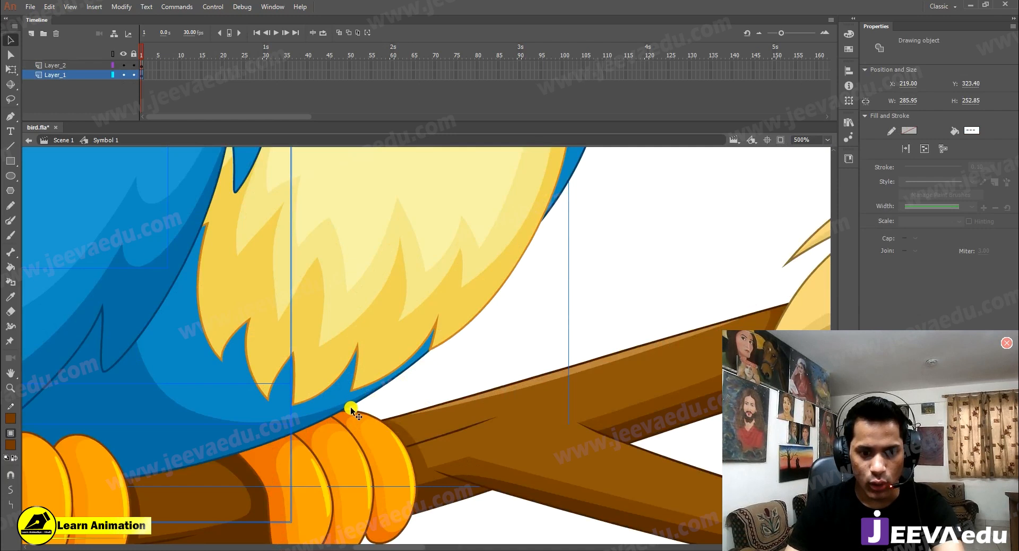
left_click(352, 406, "shift")
key("z")
left_click(353, 366, "alt")
left_click(354, 354, "alt")
key("v")
left_click_drag(383, 287, 177, 291)
key("ctrl+z")
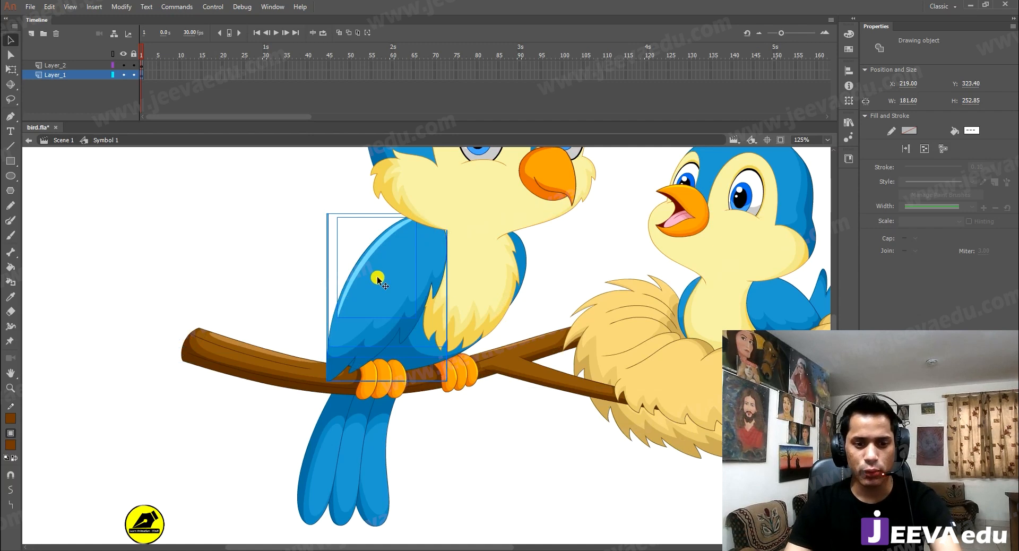
Convert the selected wing into a graphic symbol and transfer it in place to a new layer
key("F8")
key("Return")
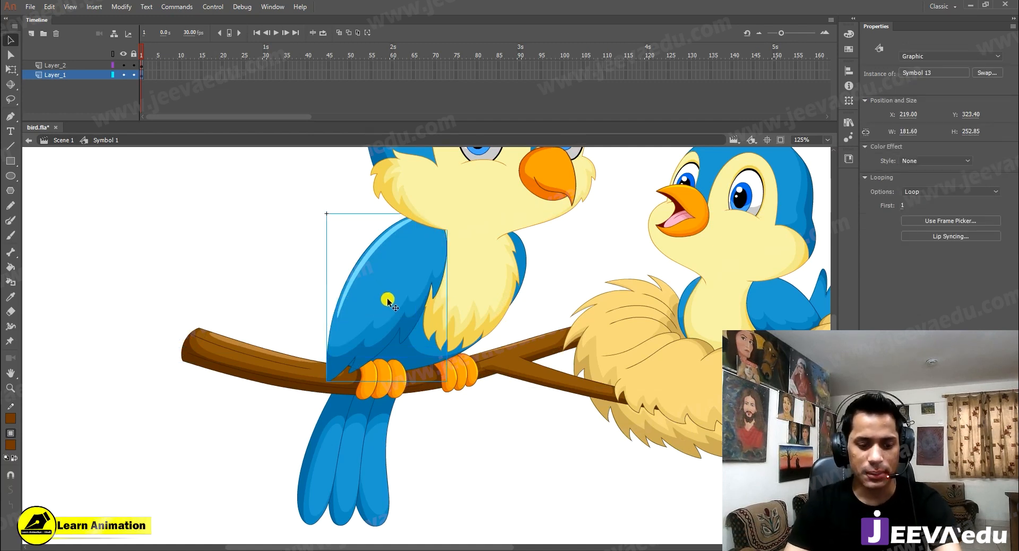
key("ctrl+x")
key("z")
left_click(394, 309, "alt")
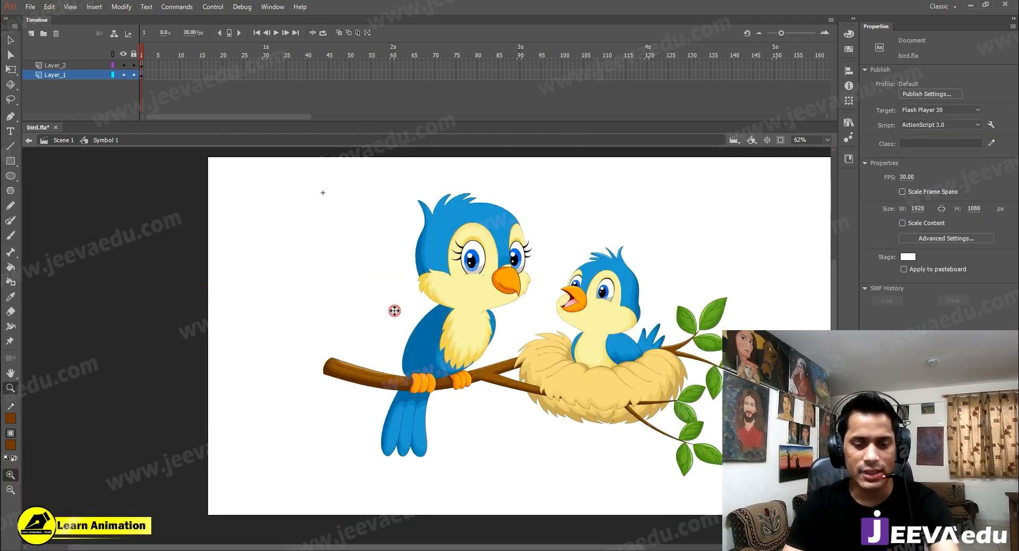
left_click(33, 36)
right_click(268, 215)
left_click(286, 258)
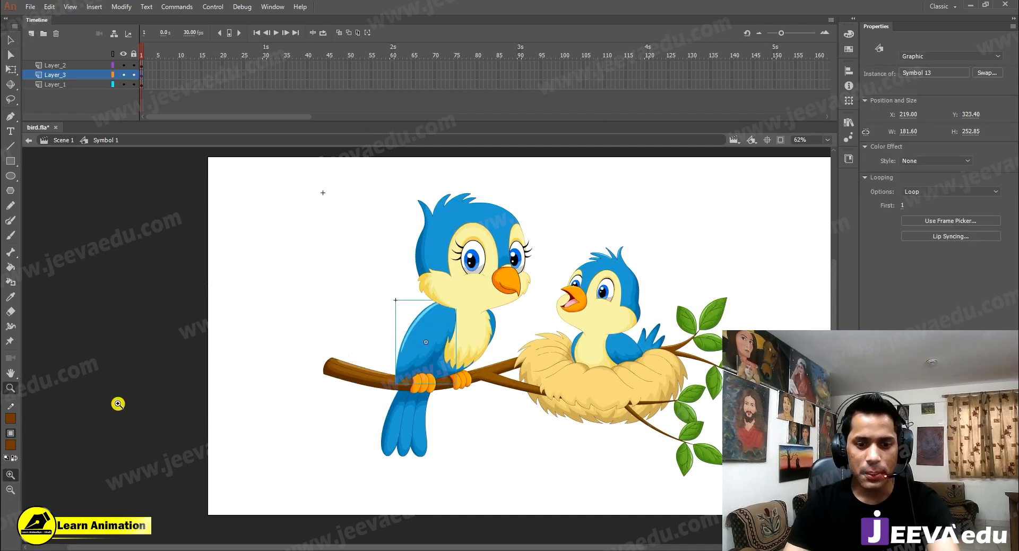
Move the wing's Layer_3 above Layer_2 and set the wing's transformation point at its shoulder, testing the rotation
key("q")
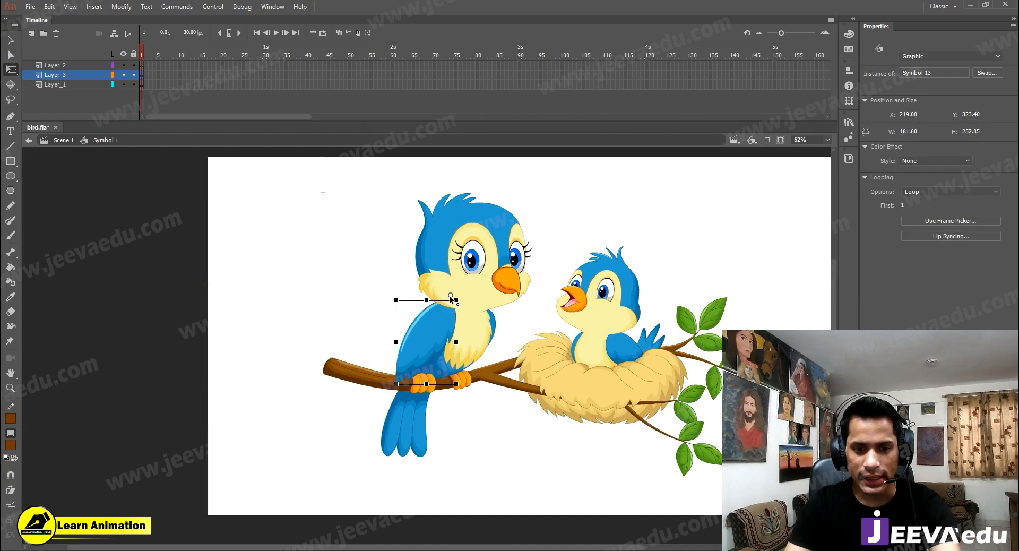
left_click_drag(107, 43, 107, 44)
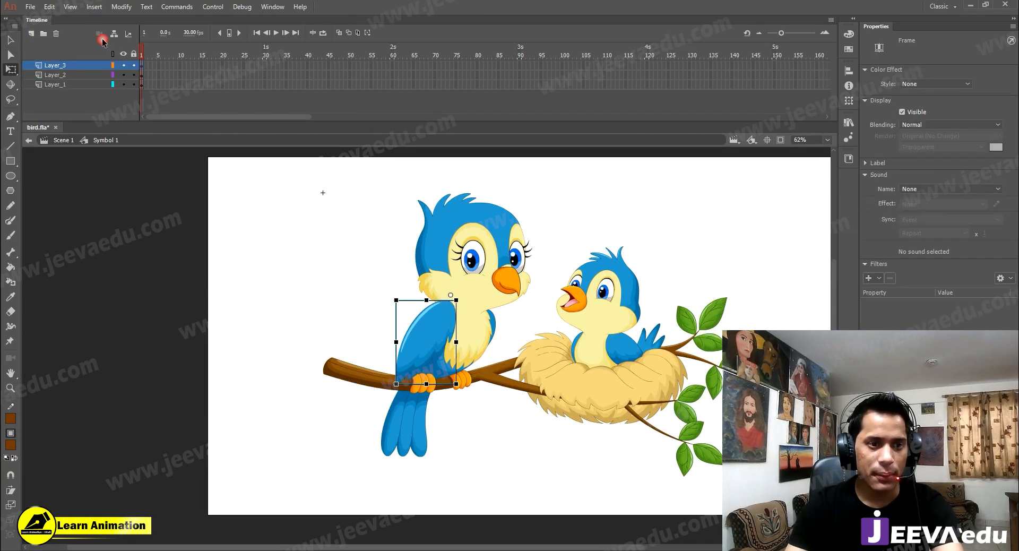
left_click(480, 284)
left_click(442, 329)
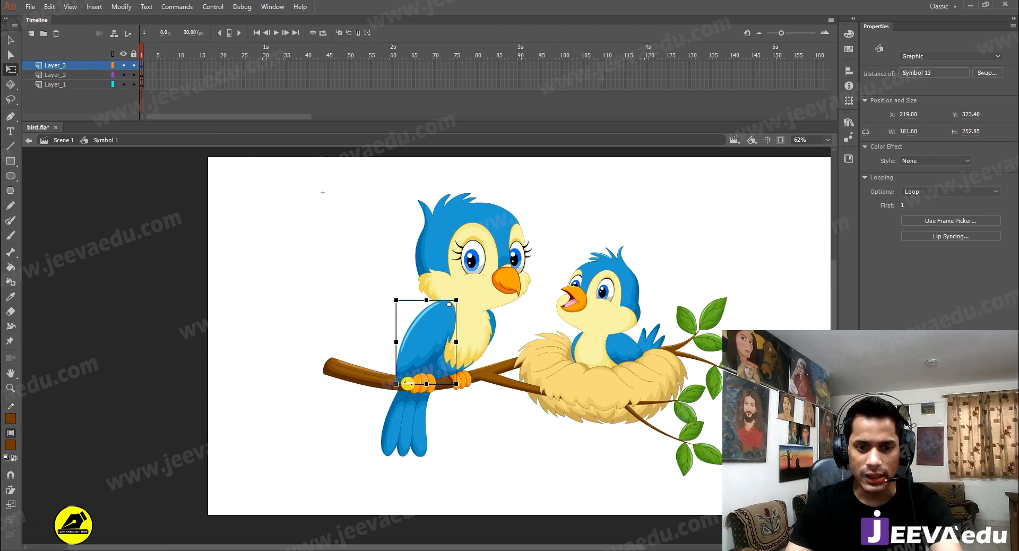
left_click_drag(402, 390, 398, 387)
key("ctrl+z")
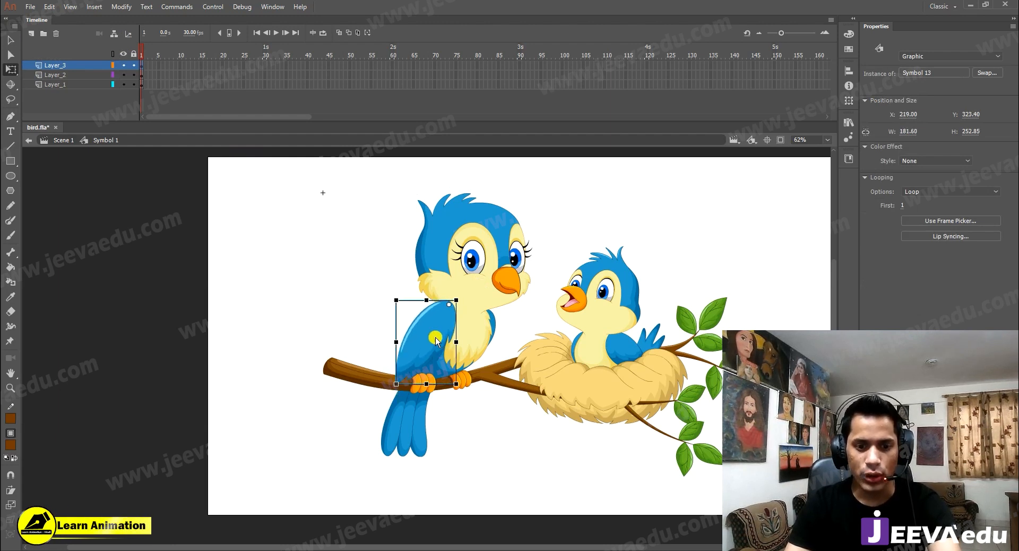
Open the wing's Symbol 13 for editing
key("v")
left_click(450, 360, "ctrl")
double_click(377, 333)
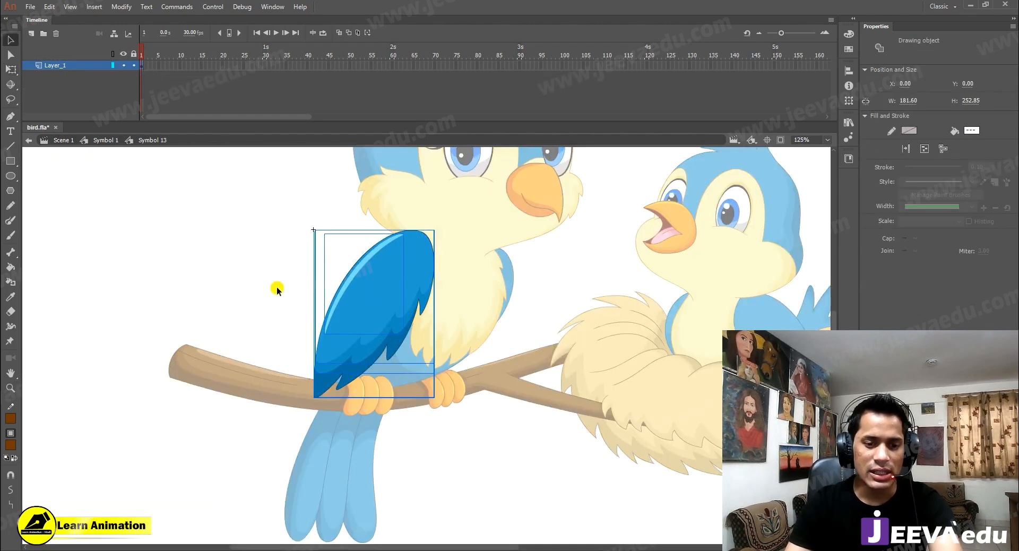
Try moving the wing's separate shapes and rotating its darker shape about a pivot near the top, undoing each change
left_click(277, 289)
left_click(350, 287)
left_click_drag(350, 286, 330, 261)
key("ctrl+z")
left_click(344, 300)
left_click_drag(355, 317, 318, 301)
key("ctrl+z")
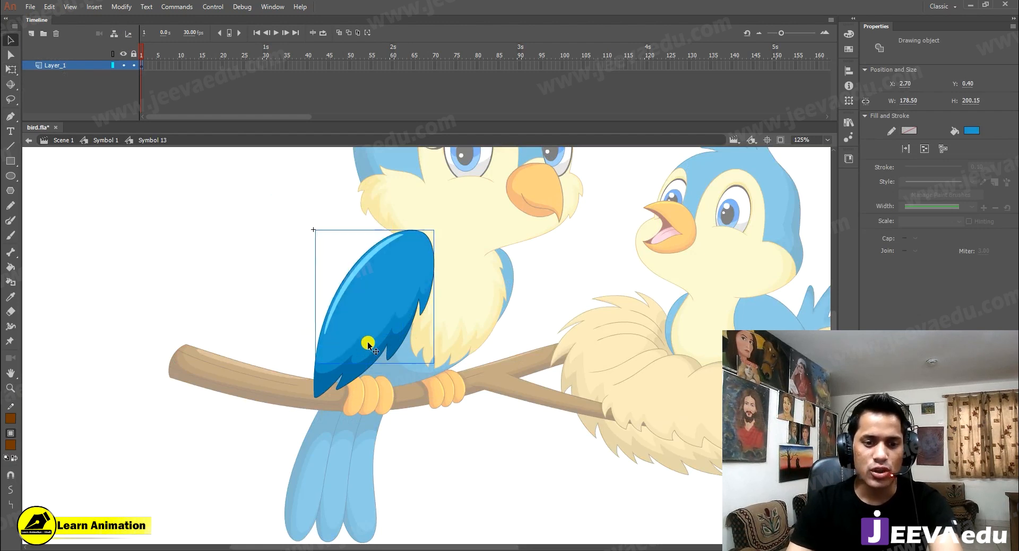
left_click(365, 359)
left_click_drag(369, 357, 339, 352)
key("ctrl+z")
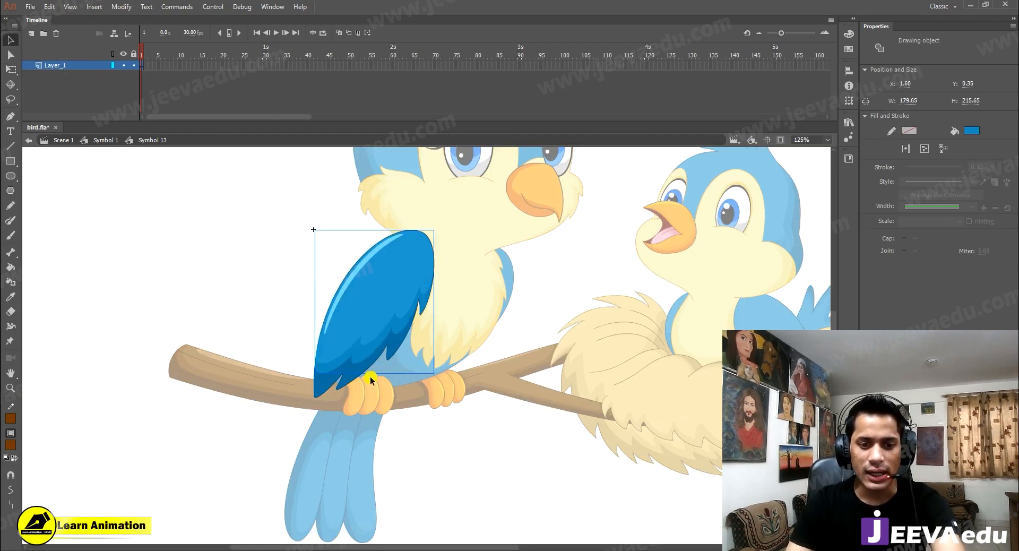
key("q")
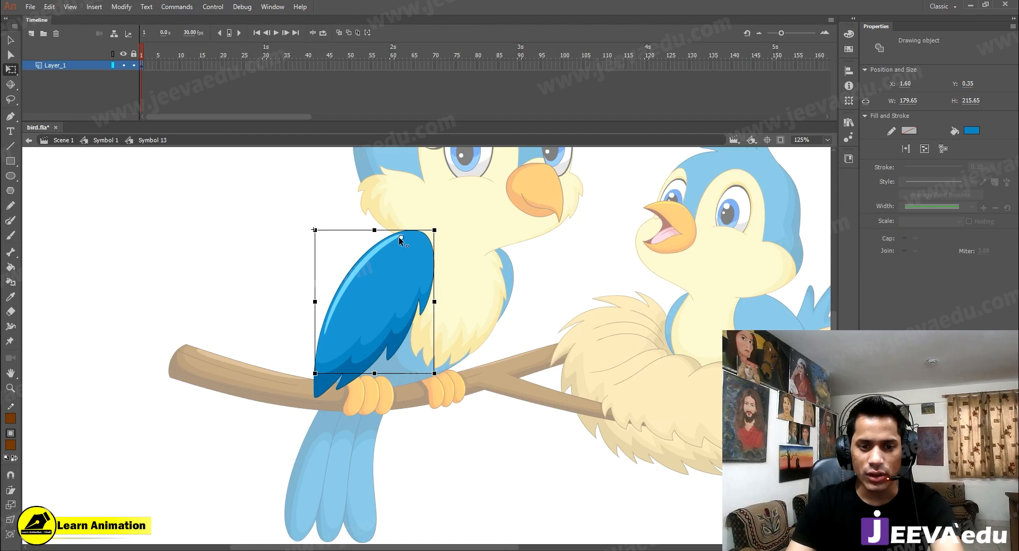
left_click_drag(313, 382, 325, 370)
key("ctrl+z")
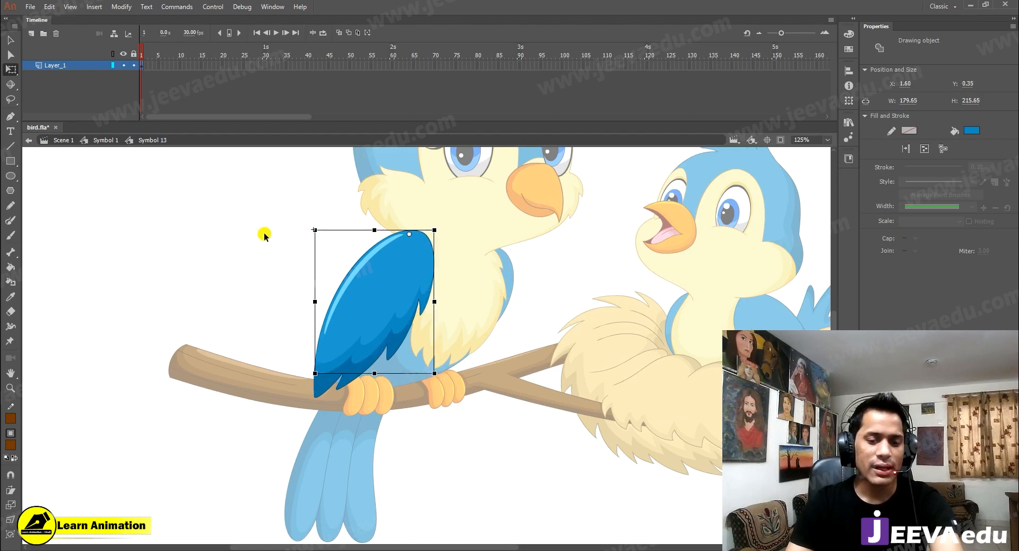
Select all the wing shapes inside Symbol 13 and convert them into a nested graphic symbol
double_click(265, 293)
double_click(360, 317)
left_click_drag(270, 189, 511, 501)
key("F8")
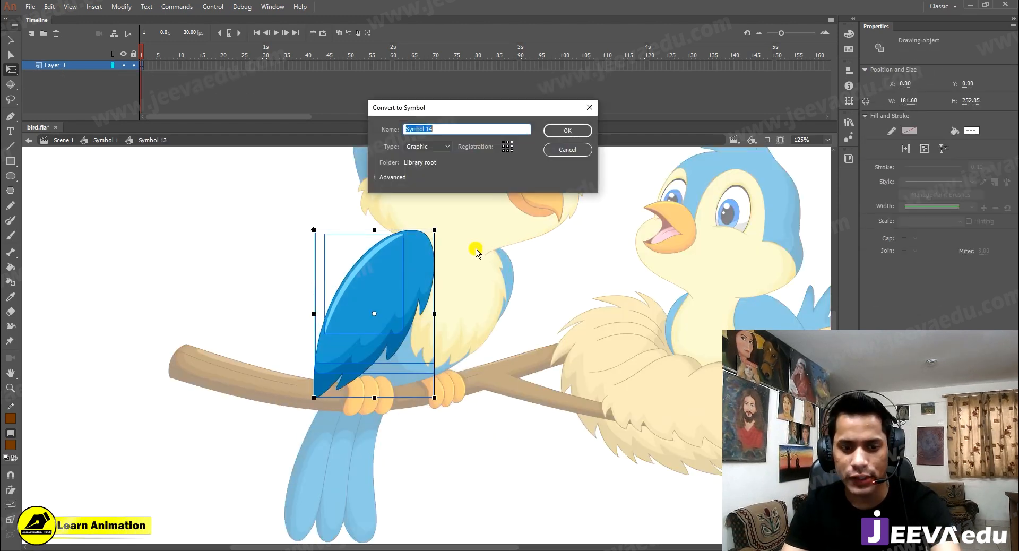
left_click(571, 130)
Extend Layer_1 inside Symbol 13 to just past frame 150 and return to Symbol 1
left_click_drag(246, 70, 25, 168)
key("F5")
key("F5")
key("F5")
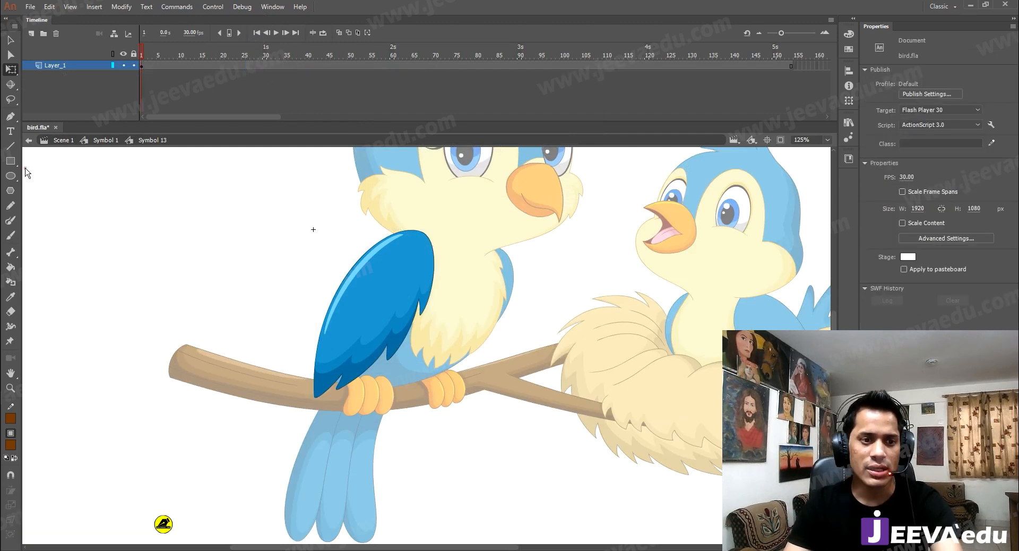
left_click(85, 140)
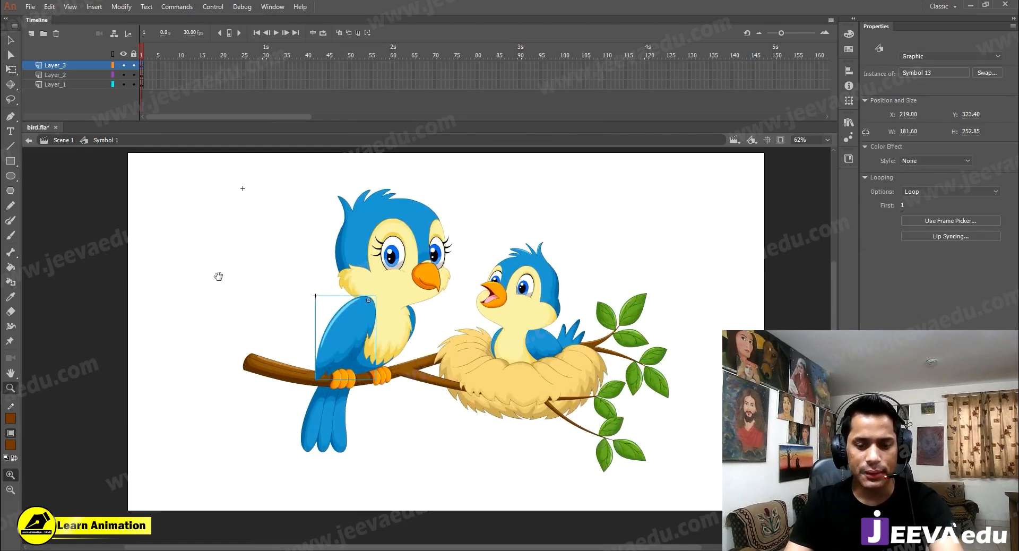
Add a new layer beneath Layer_1 in Symbol 1 and paste a copy of the wing in place on it
key("v")
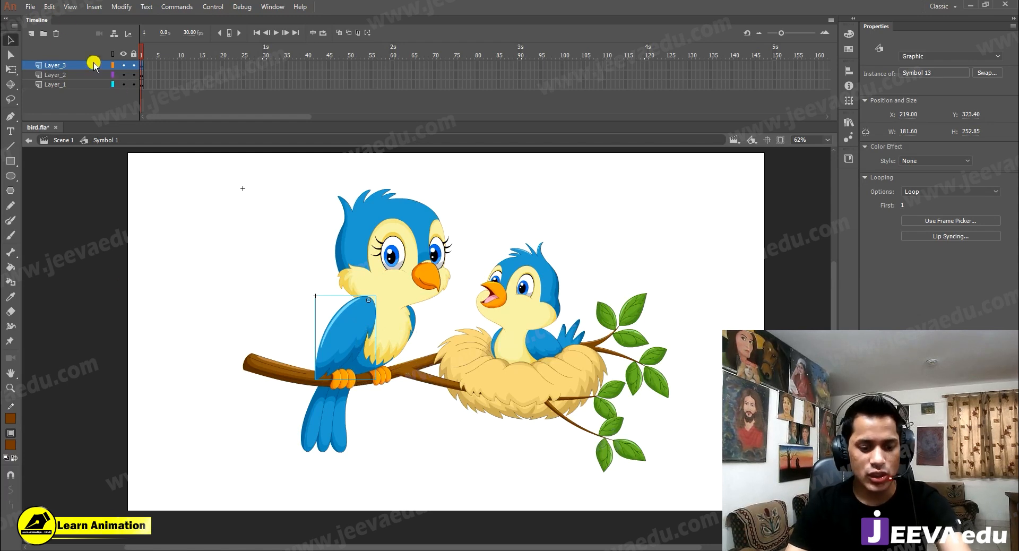
left_click(72, 85)
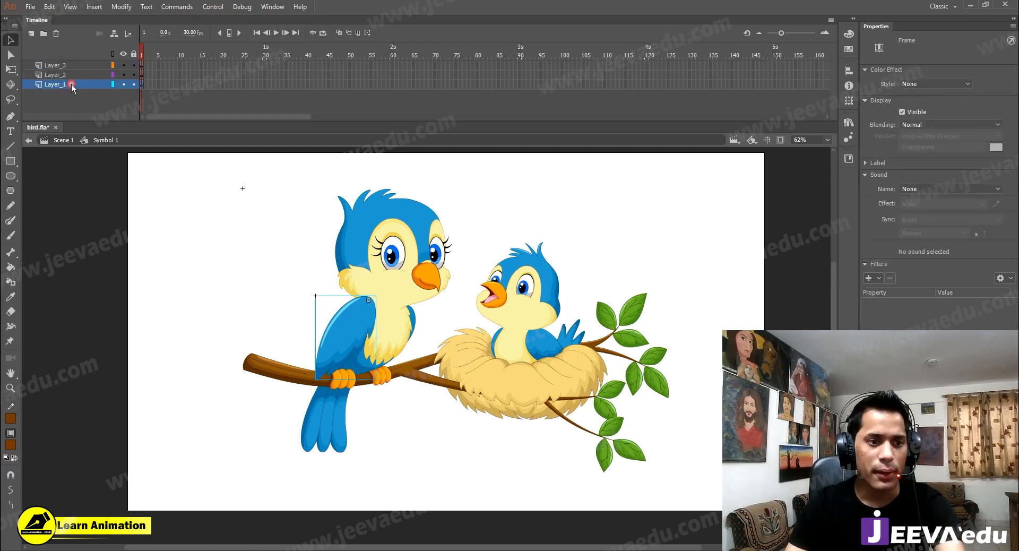
left_click(32, 37)
left_click_drag(69, 84, 74, 104)
right_click(251, 260)
left_click(260, 294)
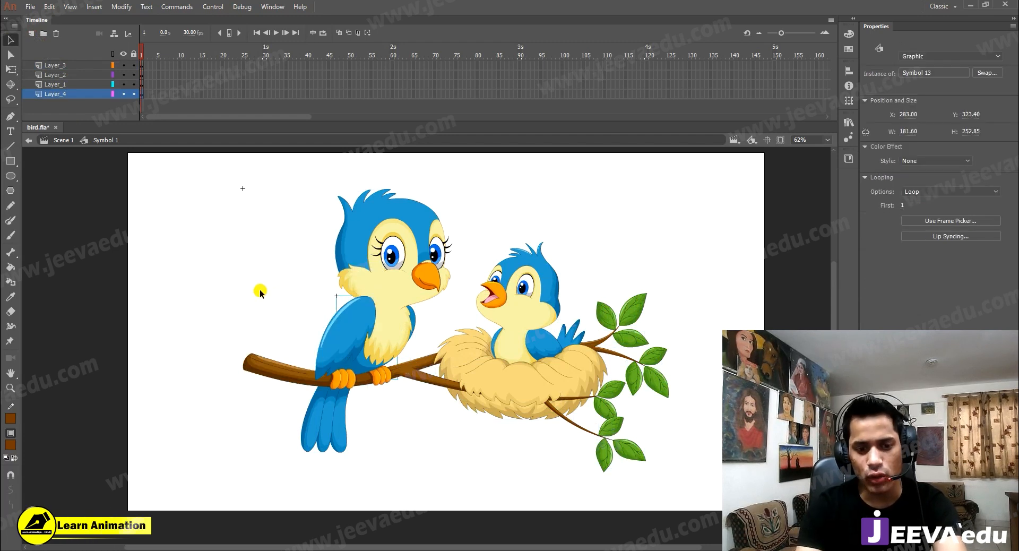
Shift the copied wing behind the far side of the body, to X 347.00 and Y 371.40
key("shift+Right")
key("shift+Right")
key("shift+Down")
key("shift+Down")
key("shift+Down")
key("shift+Left")
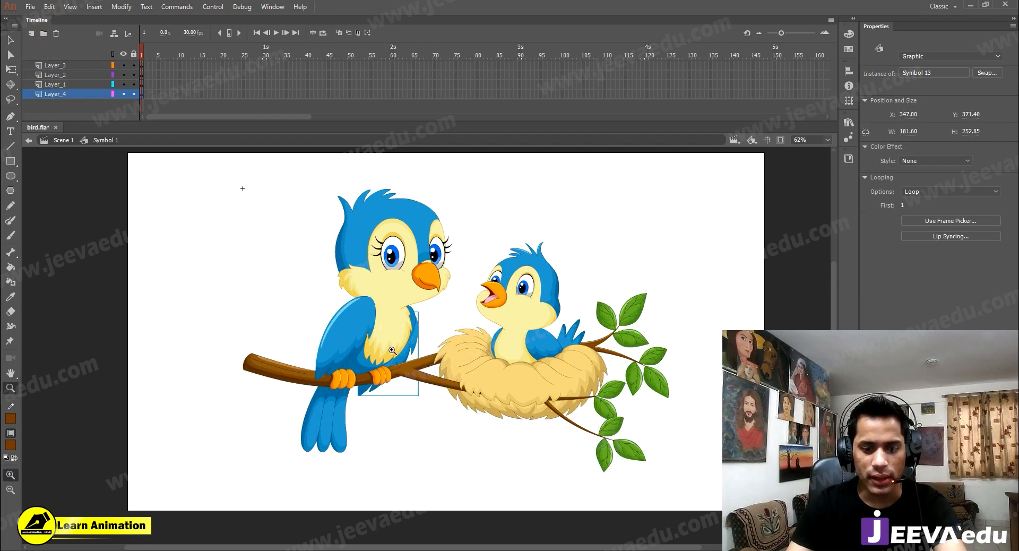
Rotate the copied far wing slightly with Free Transform and nudge it upward to X 349.90 and Y 345.05
left_click(397, 304)
key("q")
left_click_drag(343, 441, 342, 439)
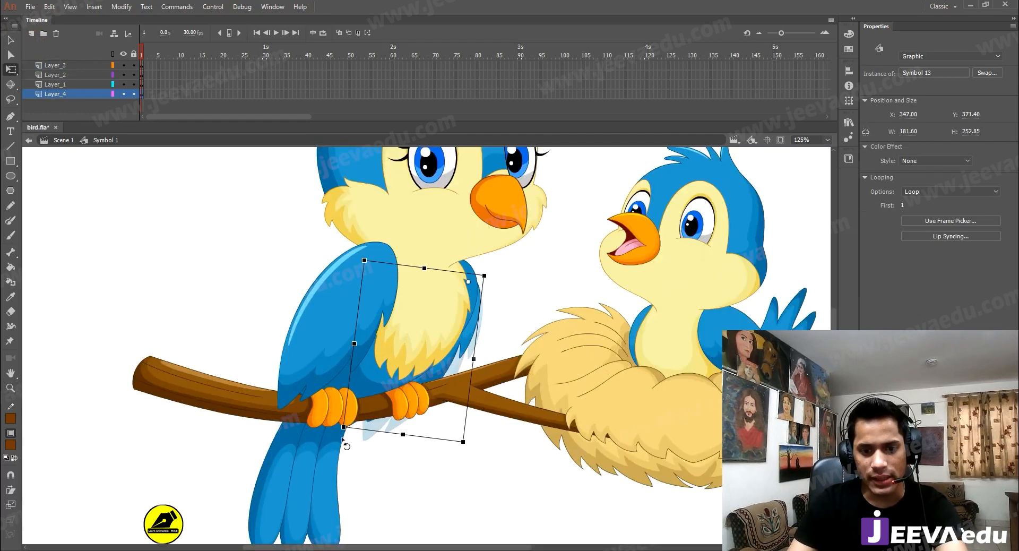
key("Up")
key("Up")
key("Up")
key("Up")
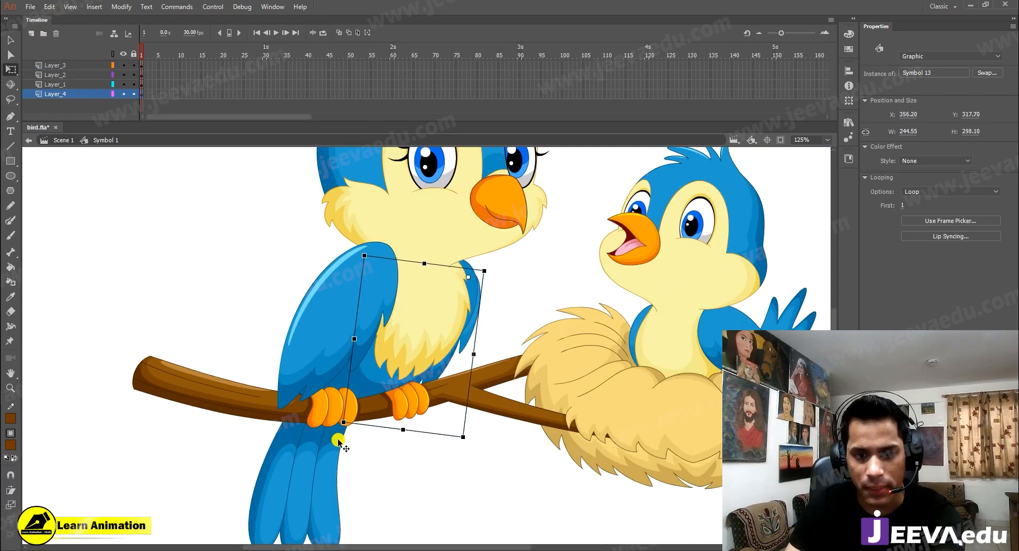
Duplicate the far wing's symbol under the name nfdnd so it is independent of the near wing
right_click(471, 338)
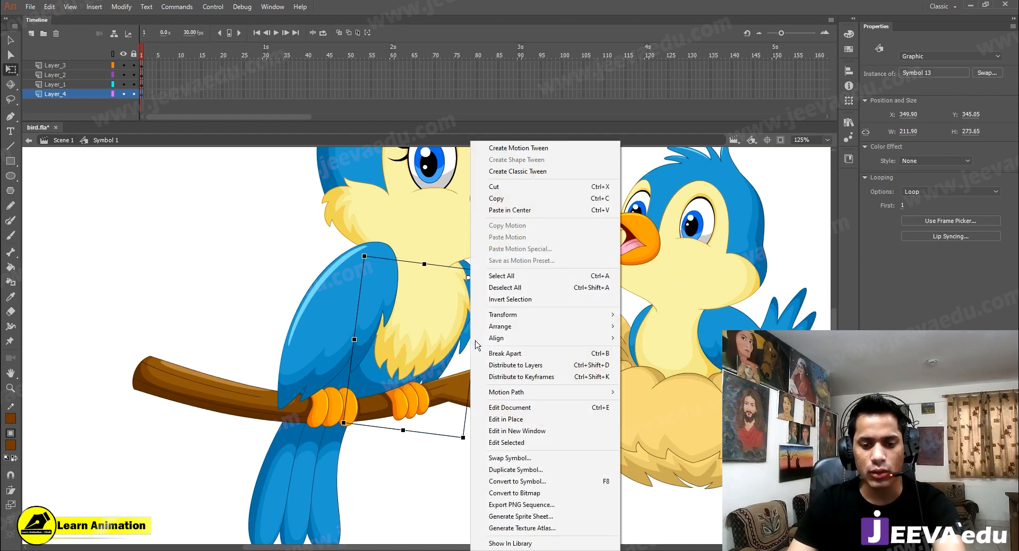
left_click(502, 470)
type("wing")
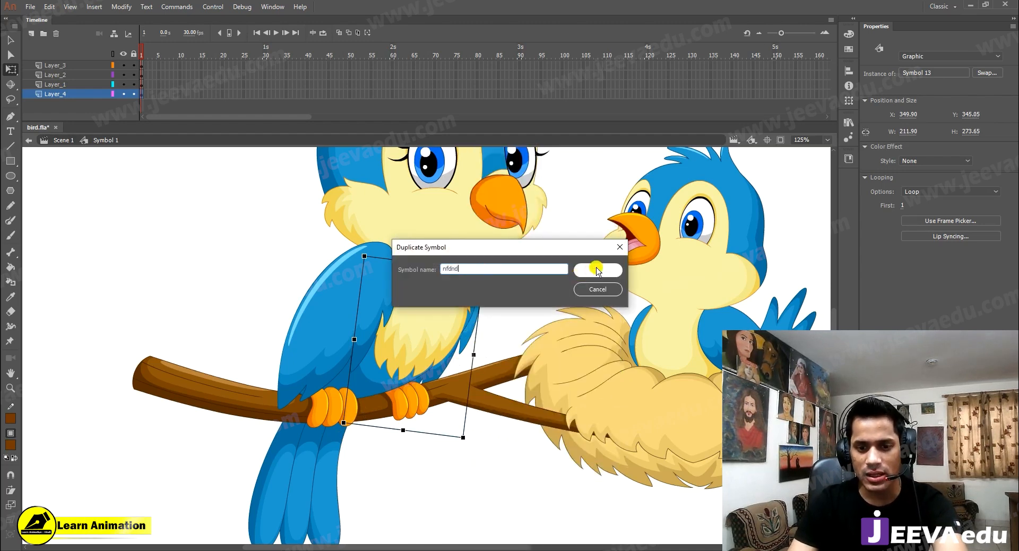
left_click(595, 268)
left_click(436, 396)
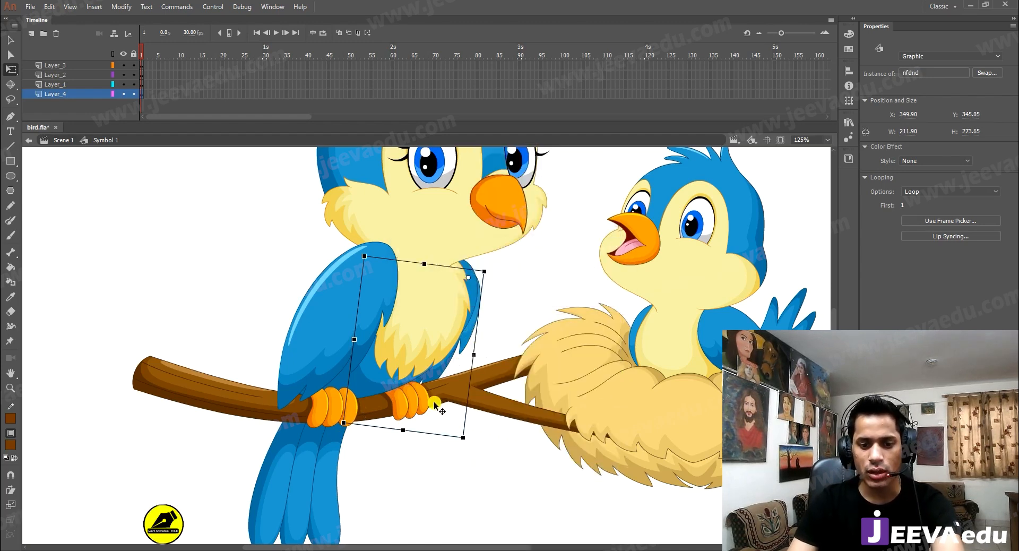
Open the duplicated wing symbol nfdnd to check its artwork and return to Symbol 1
double_click(464, 340)
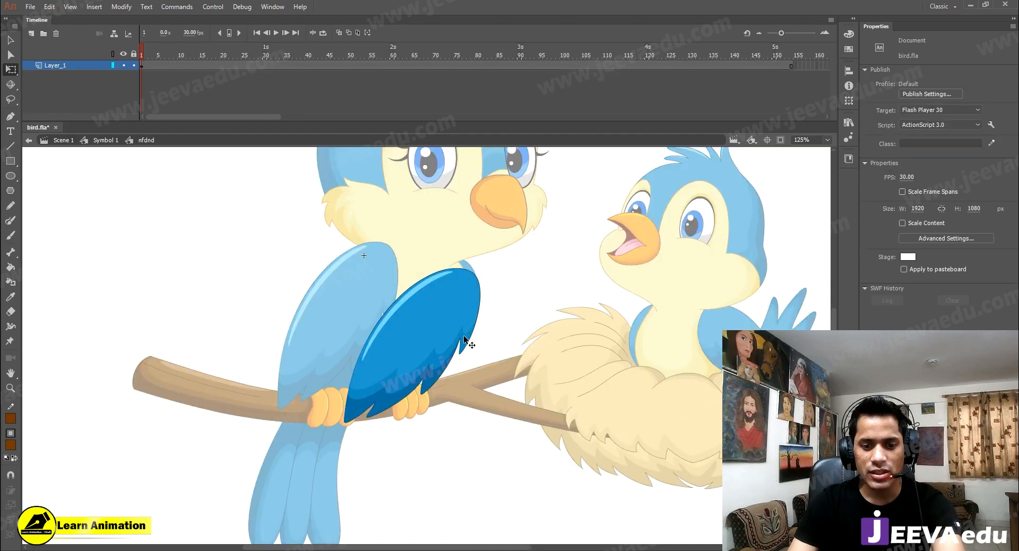
left_click(351, 386)
double_click(225, 288)
key("z")
left_click(409, 322, "alt")
key("v")
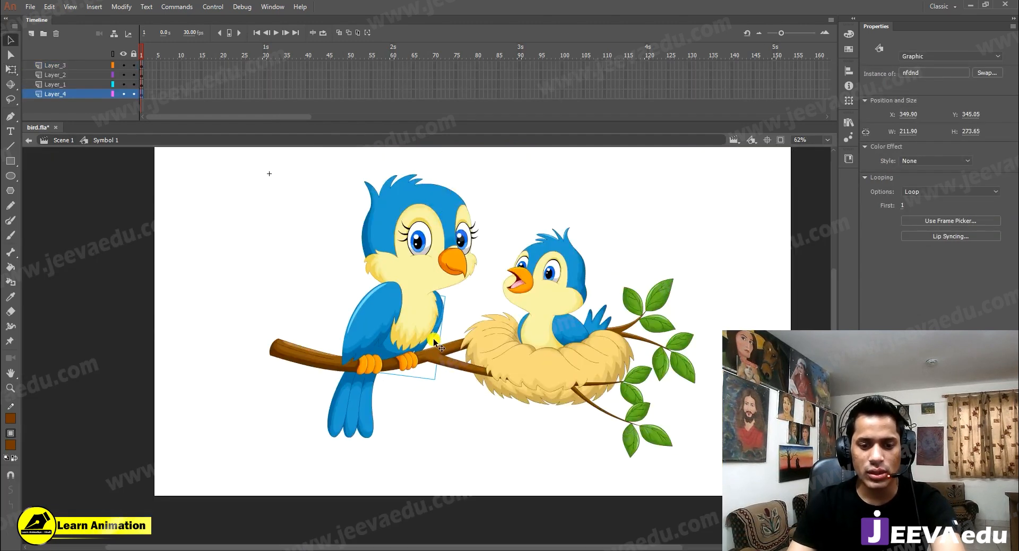
Hide Layer_2, Layer_3 and Layer_4 in Symbol 1, leaving the body artwork on Layer_1 shown
left_click(125, 93)
left_click(124, 72)
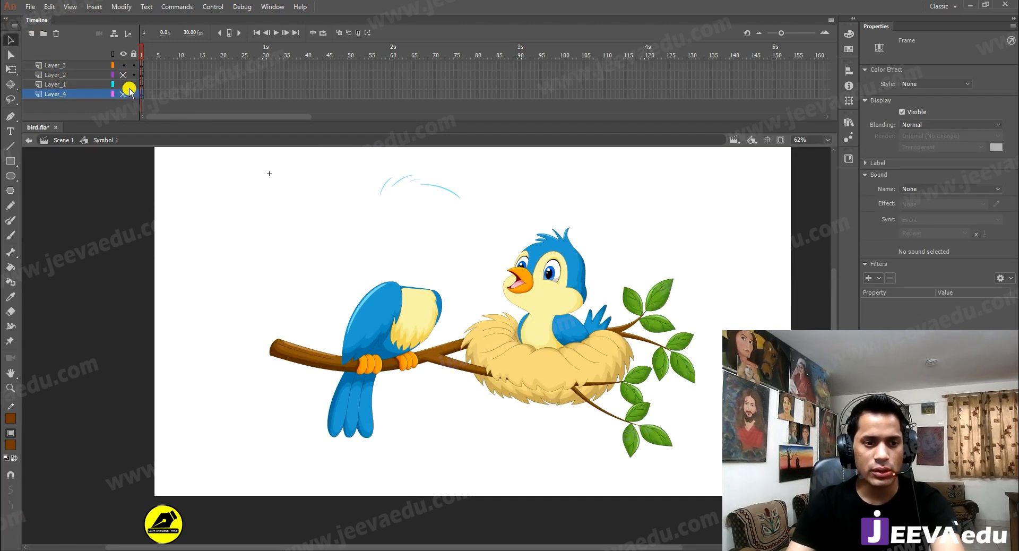
left_click(124, 84)
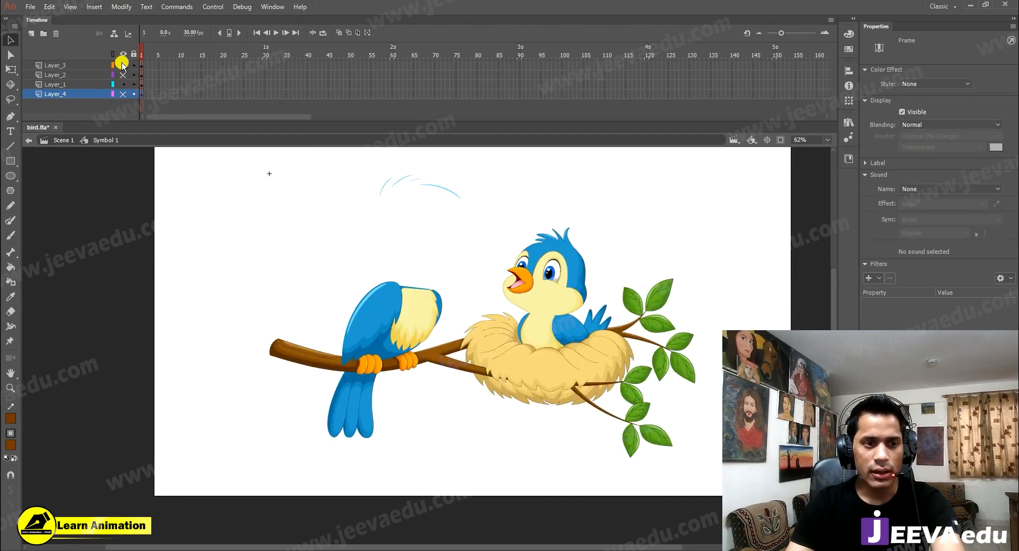
left_click(123, 64)
Select all of the large bird's body and chest shapes on Layer_1 and convert them into a graphic symbol
key("ctrl+equal")
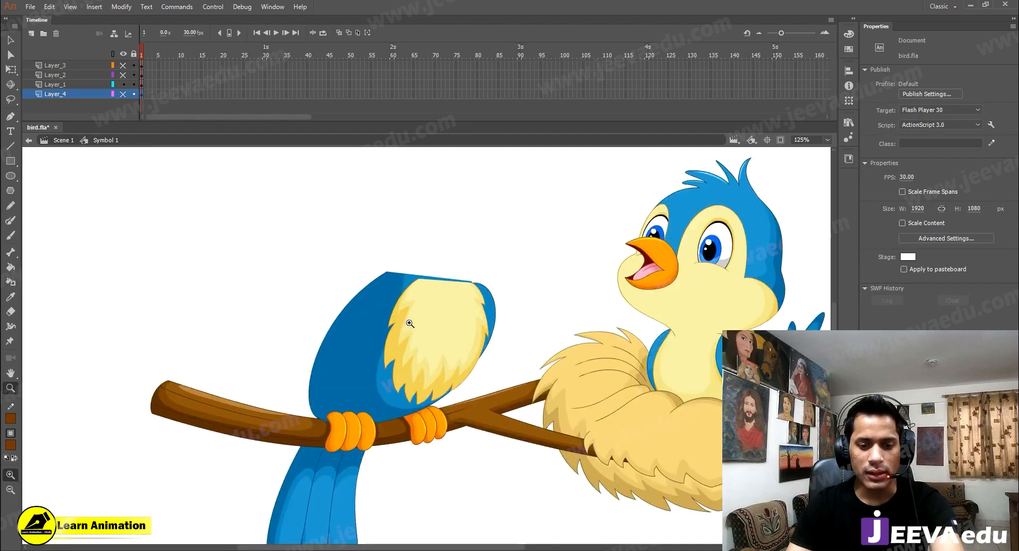
left_click(438, 363)
left_click_drag(539, 246, 327, 346)
left_click_drag(454, 341, 430, 238)
key("ctrl+z")
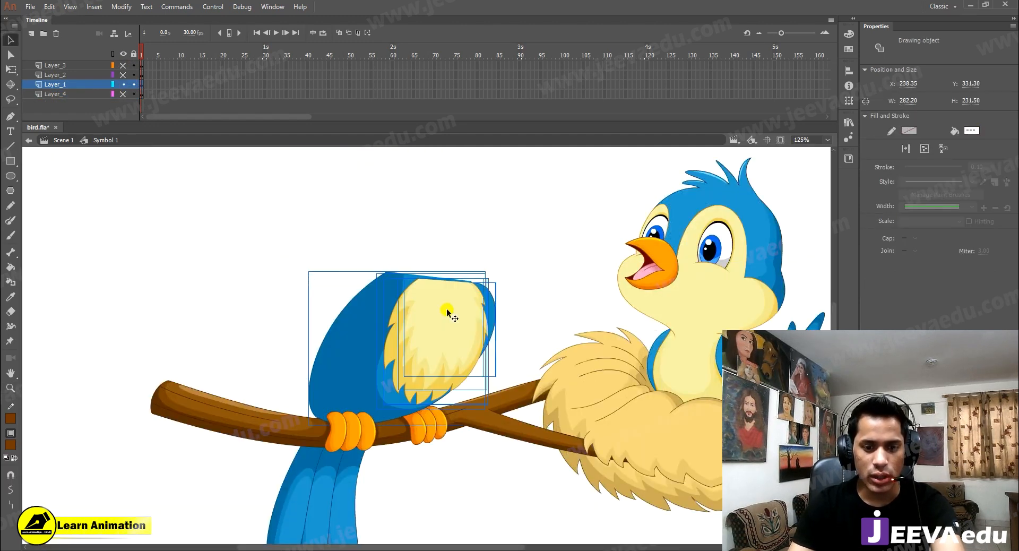
key("F8")
key("Return")
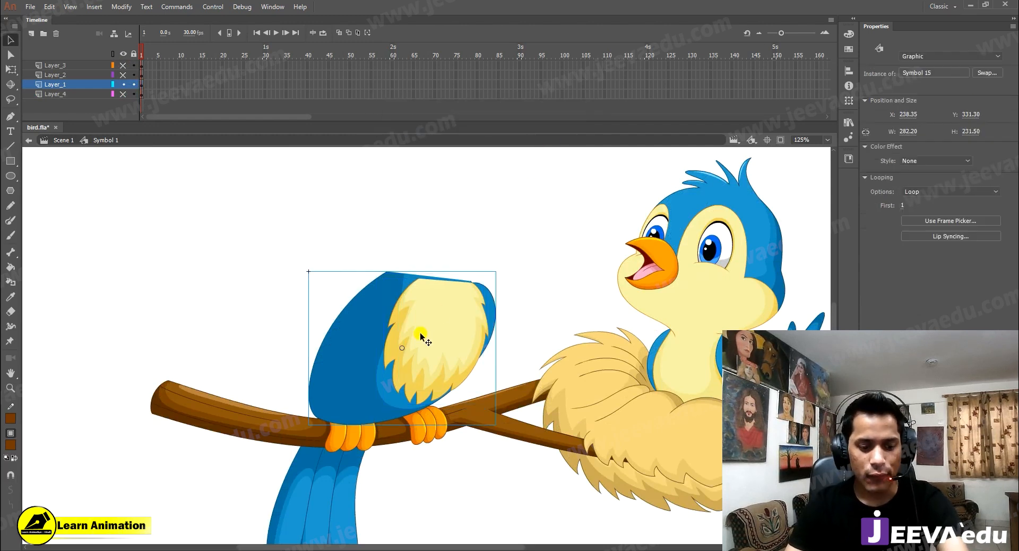
Move the body symbol off Layer_1 by pasting it in place on a new layer directly above
key("Delete")
left_click(31, 33)
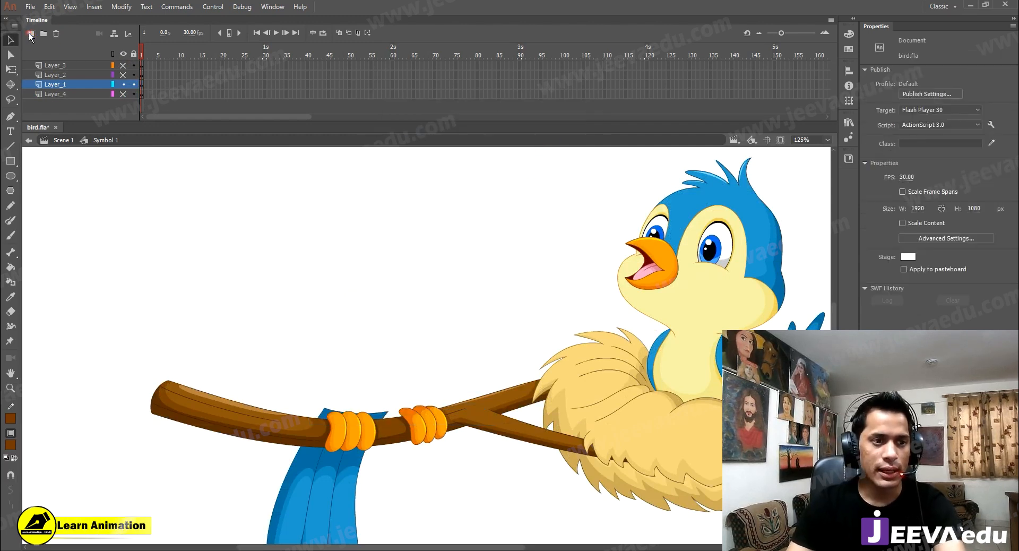
right_click(220, 292)
left_click(255, 334)
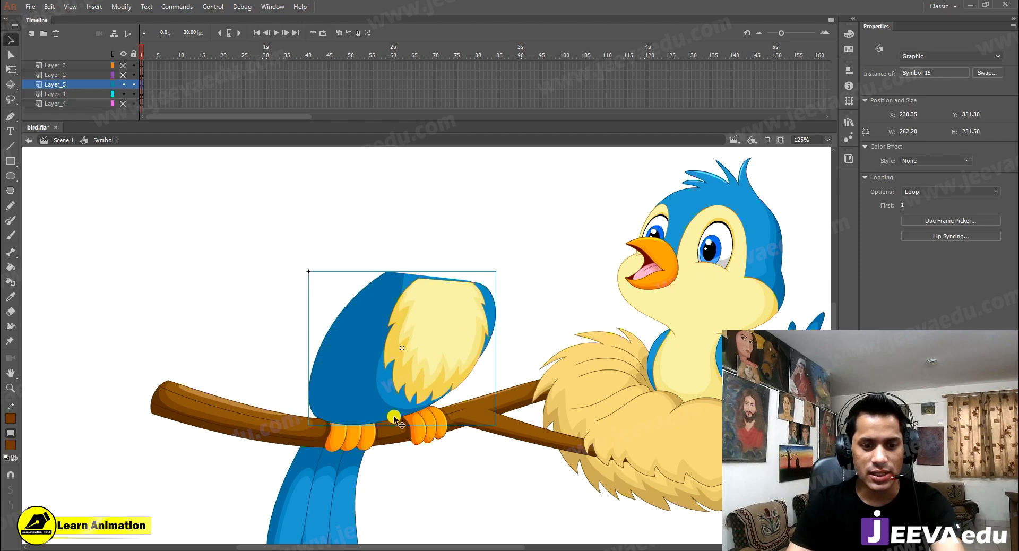
Inside the body symbol, select all the yellow chest feather shapes and cut them from Layer_1
double_click(423, 377)
left_click(434, 356)
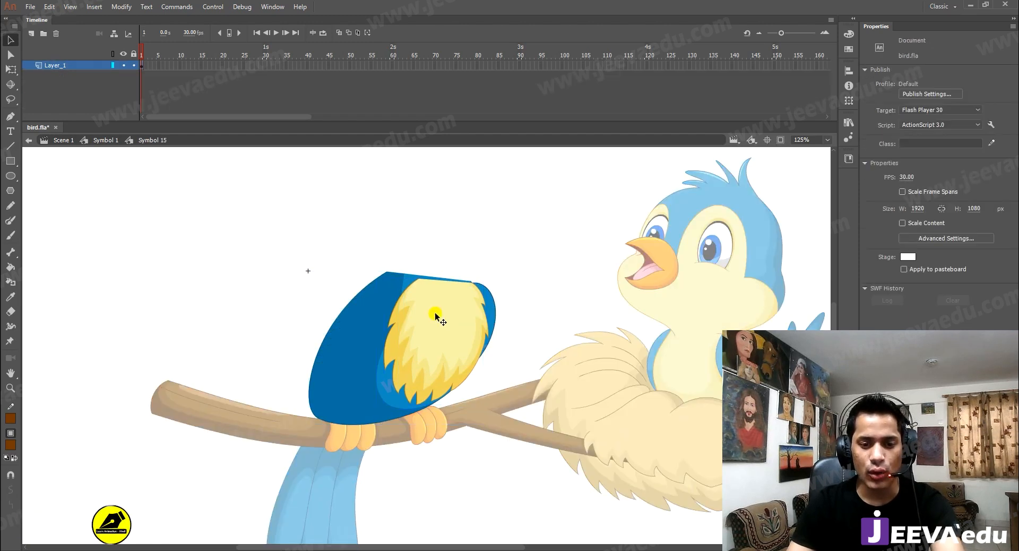
left_click_drag(426, 389, 451, 281)
key("ctrl+z")
key("ctrl+space")
left_click(425, 389, "ctrl")
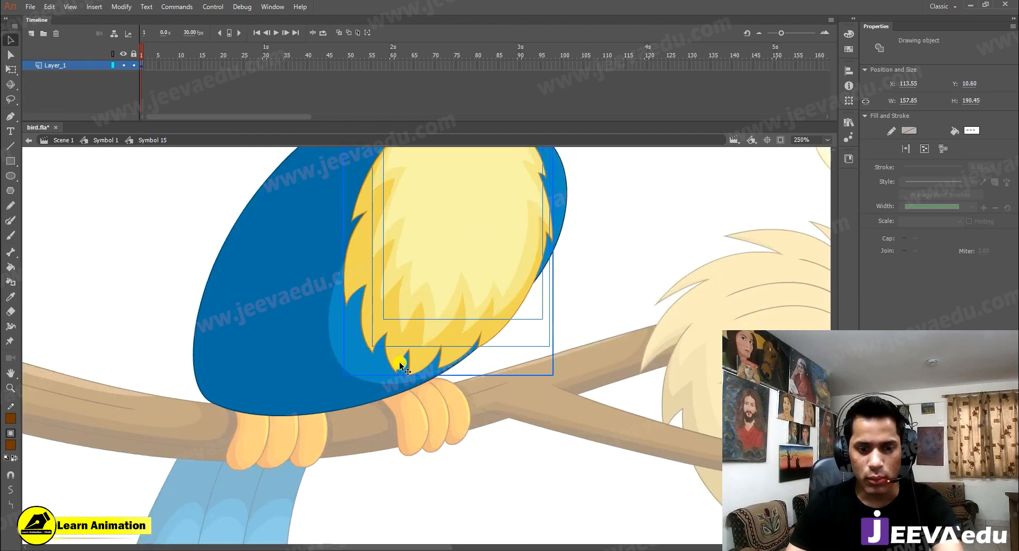
key("ctrl+x")
key("z")
left_click(427, 309, "alt")
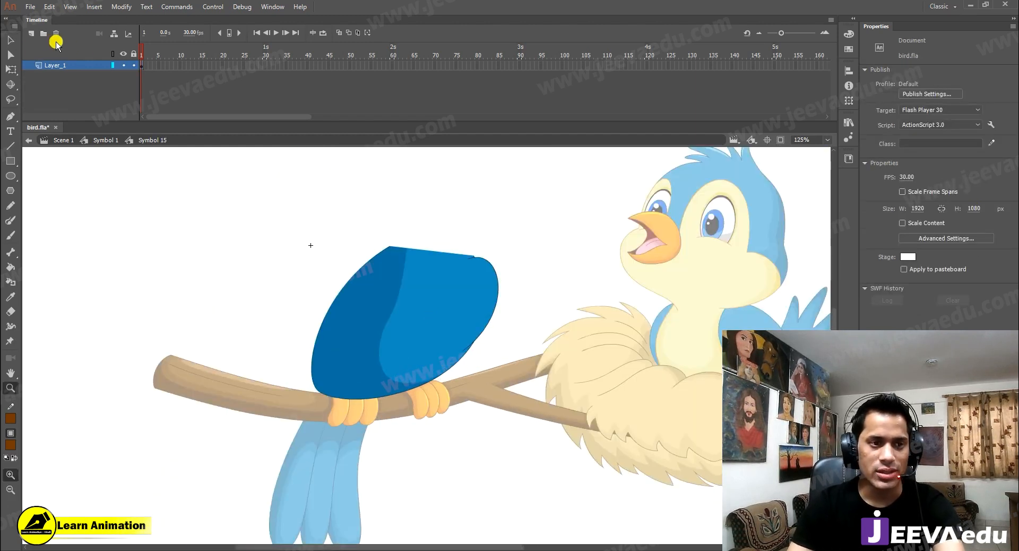
Paste the chest feathers in place on a new layer inside Symbol 15 and convert them into a graphic symbol
left_click(32, 33)
right_click(147, 249)
left_click(193, 288)
key("F8")
key("Return")
Move the chest symbol's transformation point to its upper edge and test a transform from there
key("w")
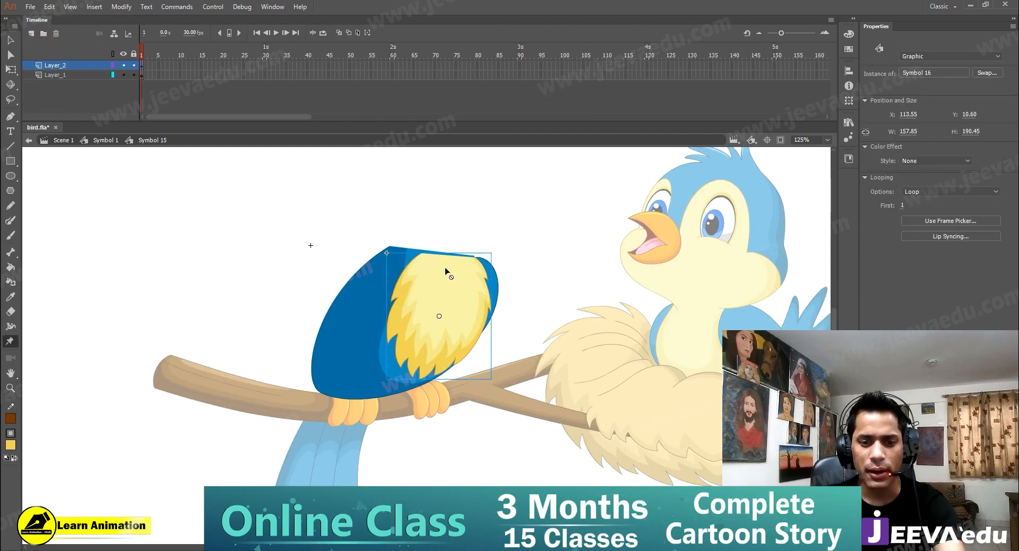
left_click(443, 303)
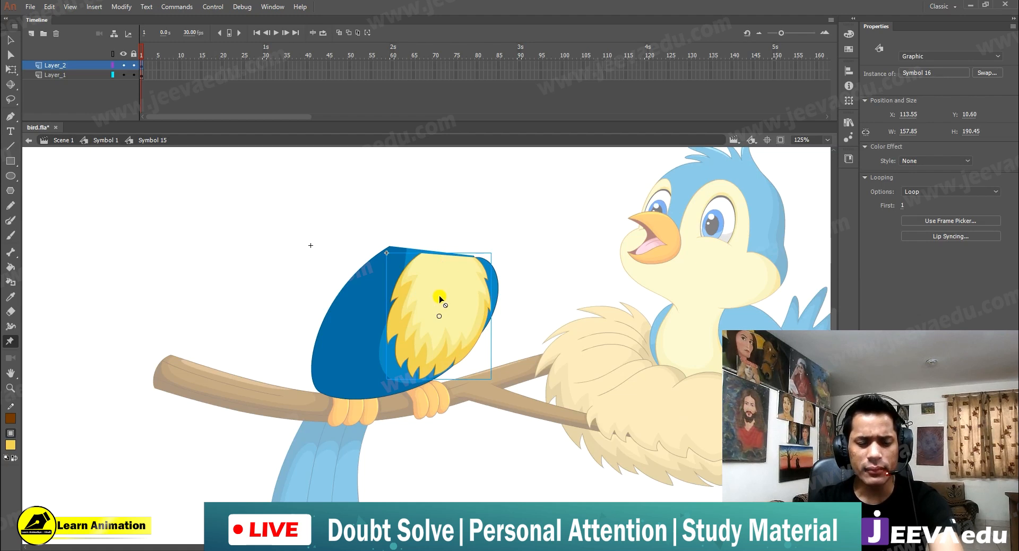
key("q")
left_click_drag(445, 268, 446, 256)
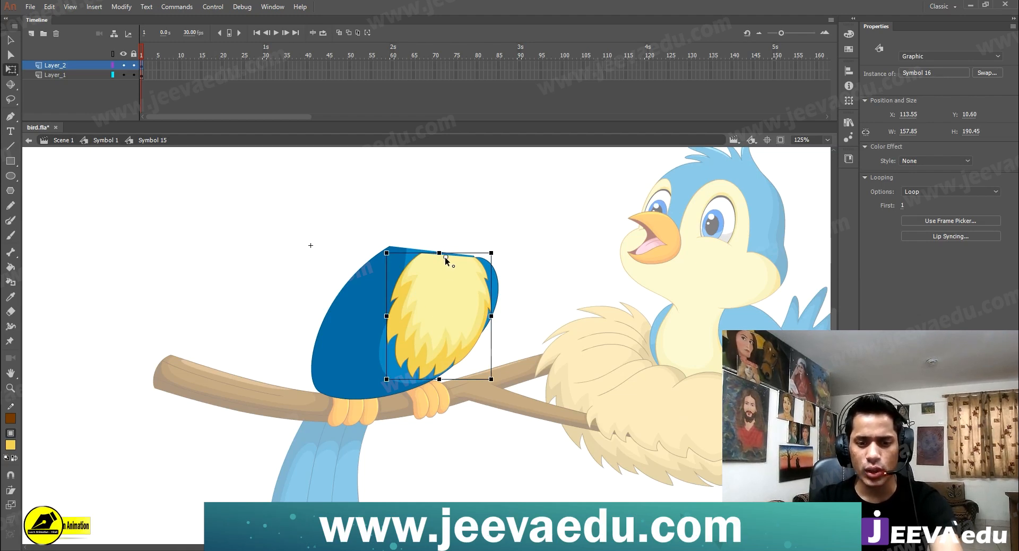
left_click_drag(496, 377, 517, 383)
key("ctrl+z")
Select the blue body shapes together with the chest symbol and convert them into a nested graphic symbol
left_click(372, 375)
left_click_drag(255, 202, 557, 425)
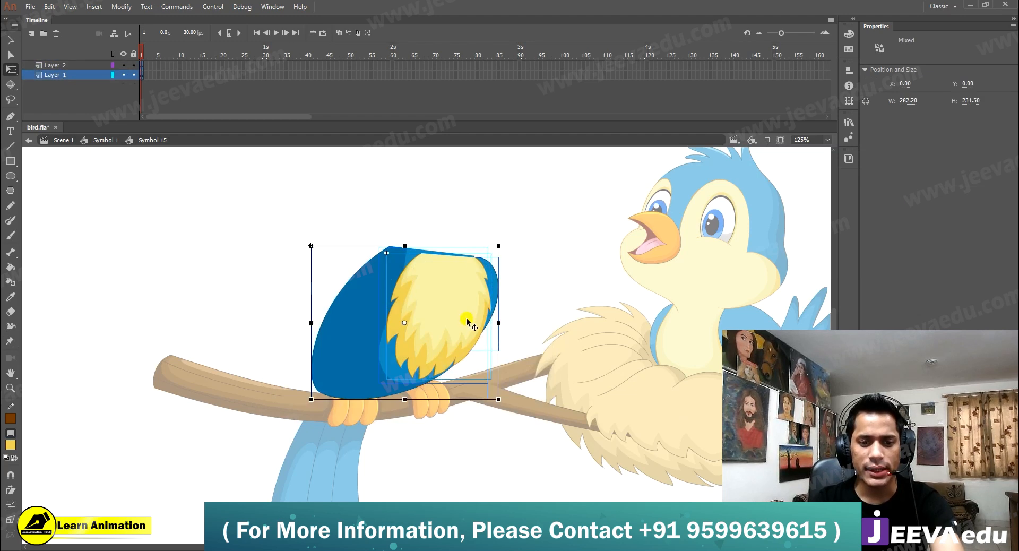
key("F8")
key("Return")
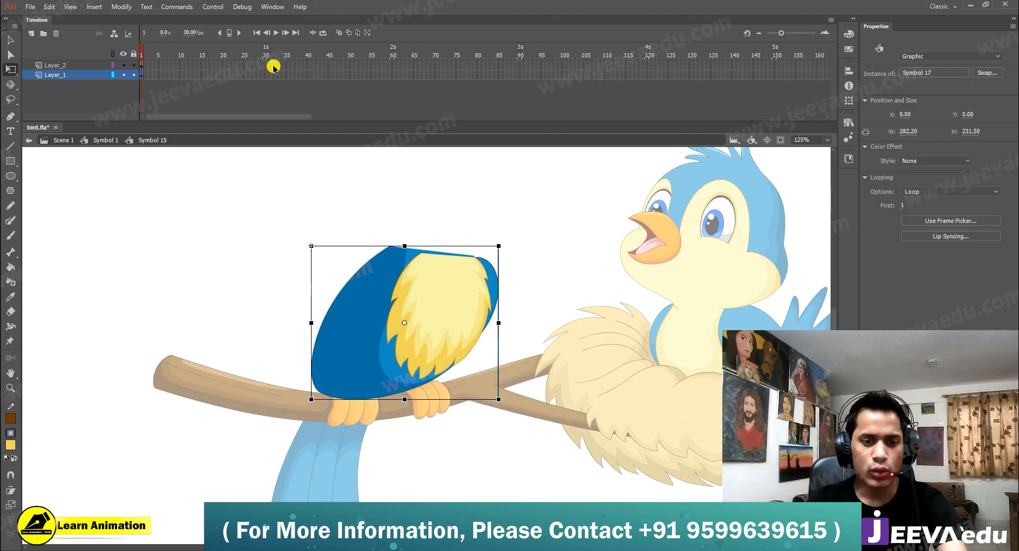
Extend both layers inside Symbol 15 past frame 160 and return to Symbol 1
left_click(366, 86)
left_click_drag(401, 65, 536, 94)
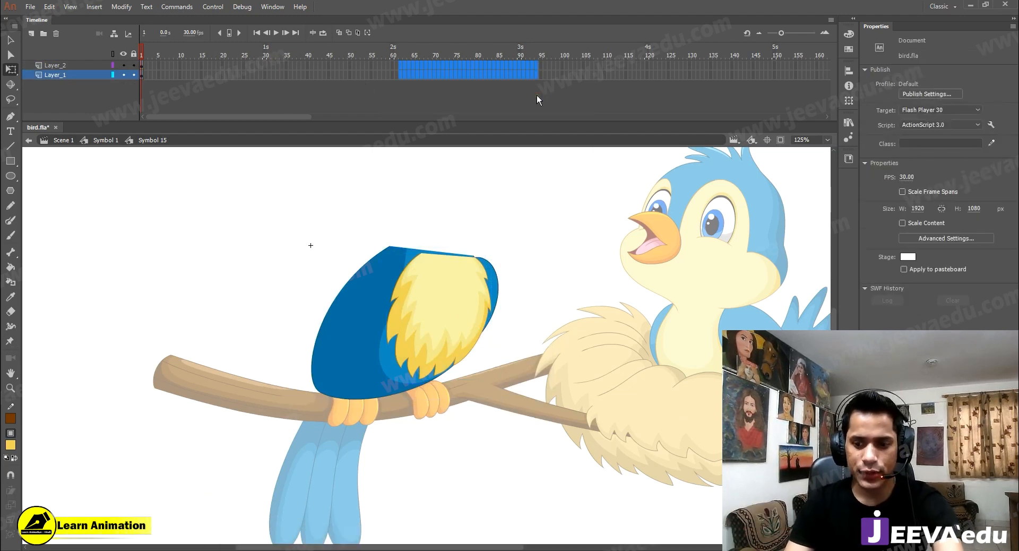
key("F5")
left_click_drag(526, 52, 141, 55)
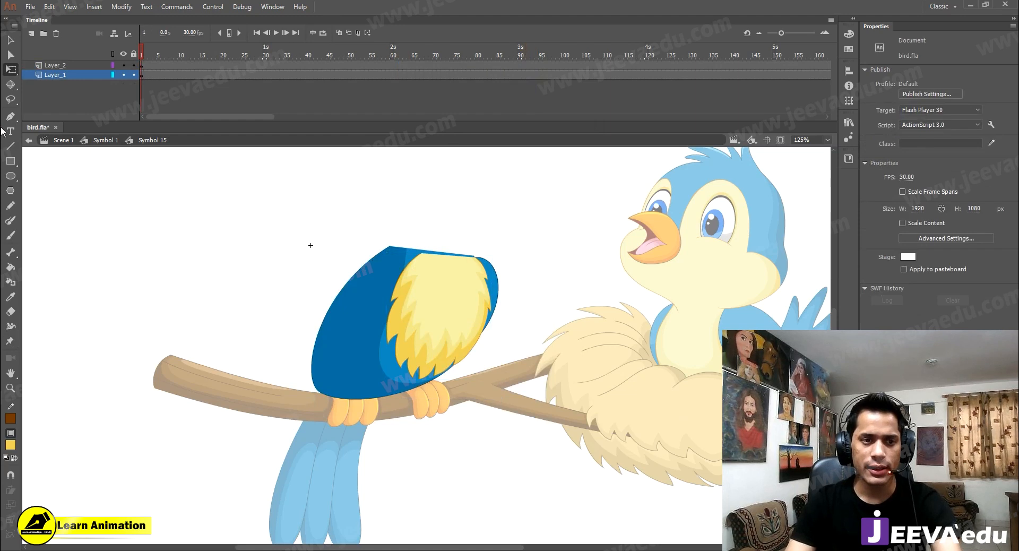
left_click(104, 140)
key("v")
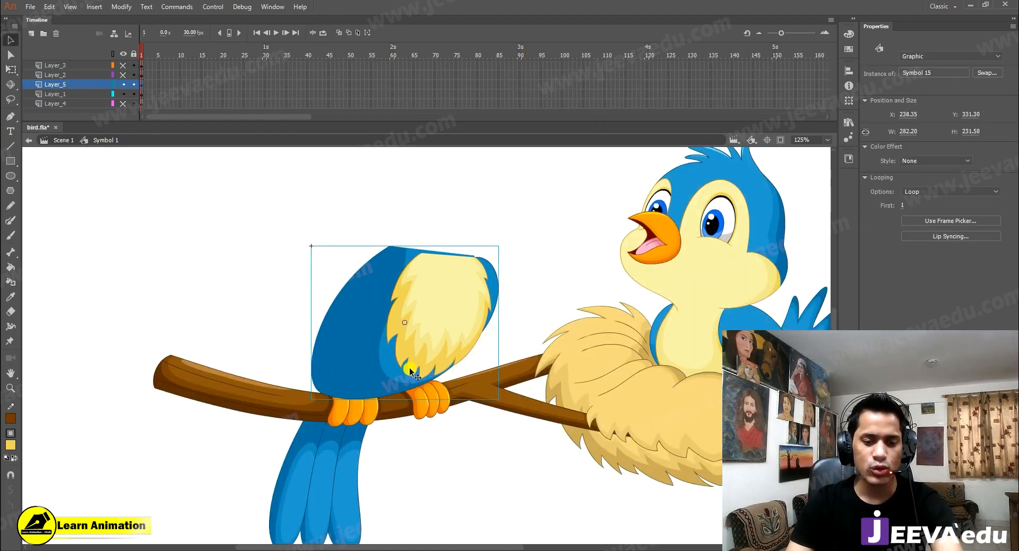
Hide Layer_5 and select a toe shape of the foot above the tail on Layer_1
left_click(124, 86)
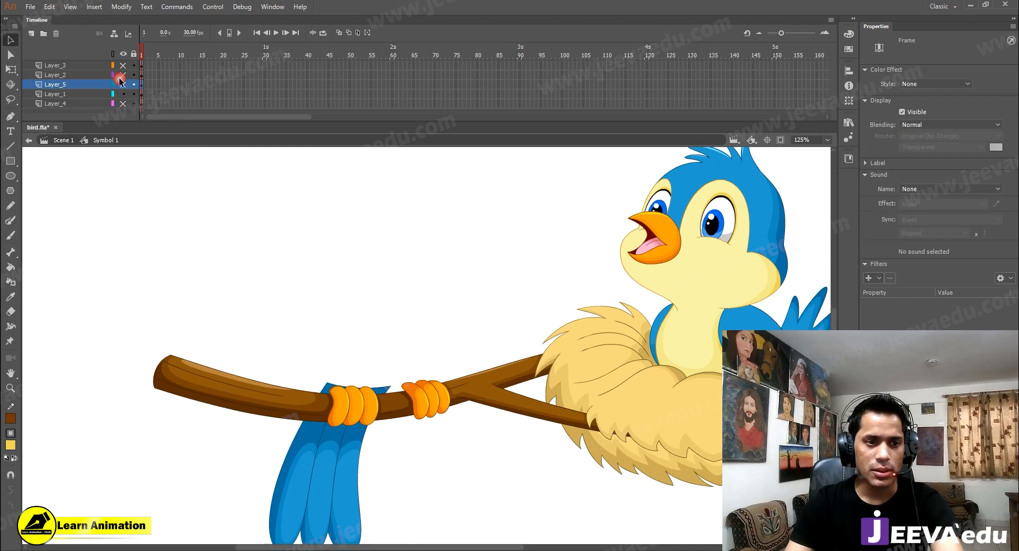
key("ctrl+space")
left_click(380, 413, "ctrl")
left_click(373, 335)
left_click(373, 366)
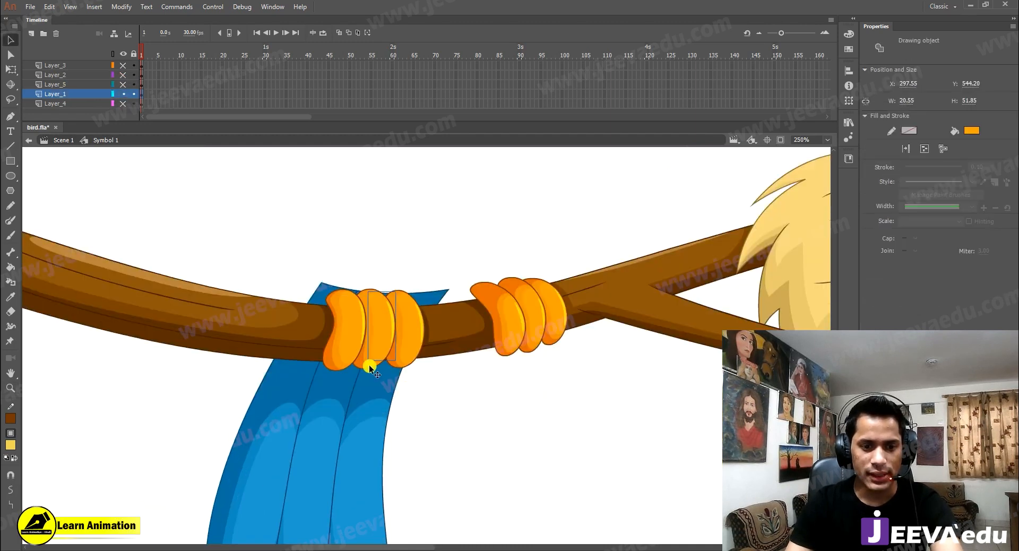
Select the toe shapes of the foot above the tail and drop overlapping tail and branch shapes from the selection
key("ctrl+space")
left_click(362, 348, "ctrl")
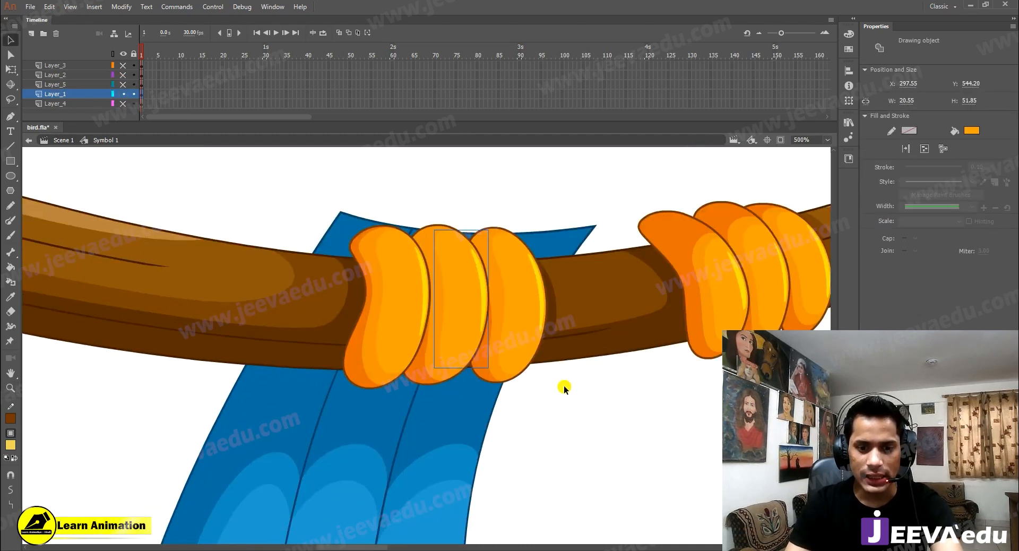
left_click(547, 390)
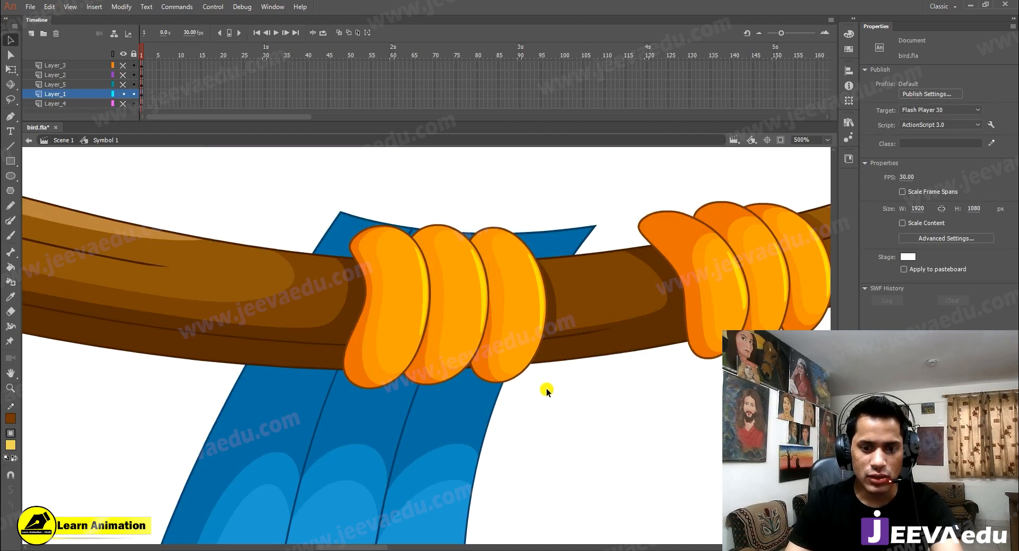
mouse_move(542, 411)
left_mouse_down()
mouse_move(424, 361)
mouse_move(402, 330)
mouse_move(404, 348)
left_mouse_up()
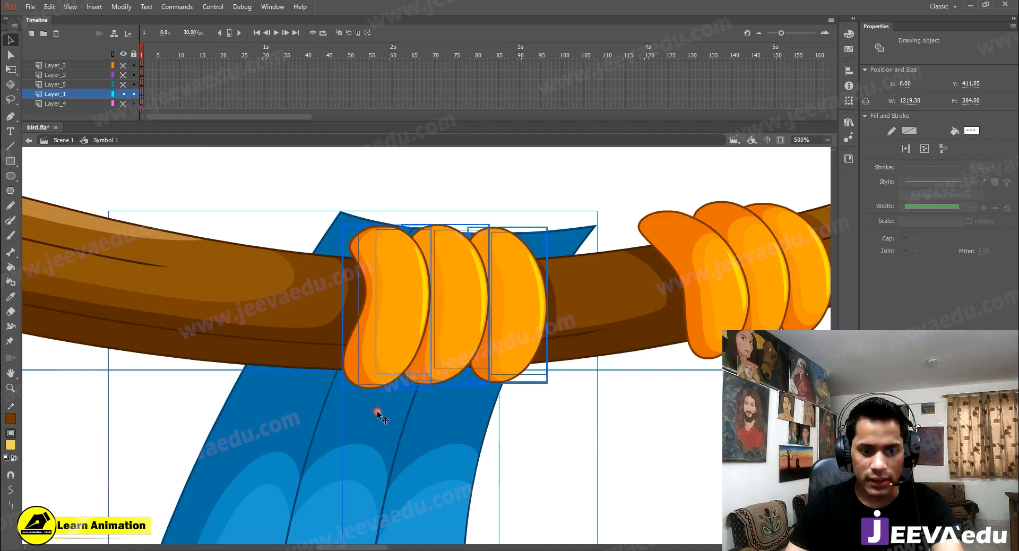
left_click(485, 434, "shift")
key("z")
left_click(403, 446)
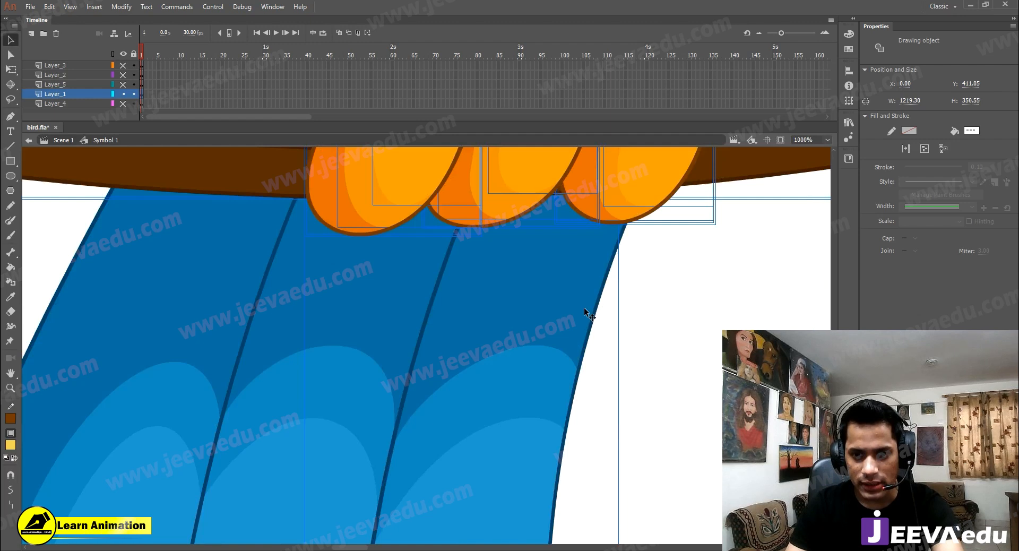
scroll(584, 307, "down", 8)
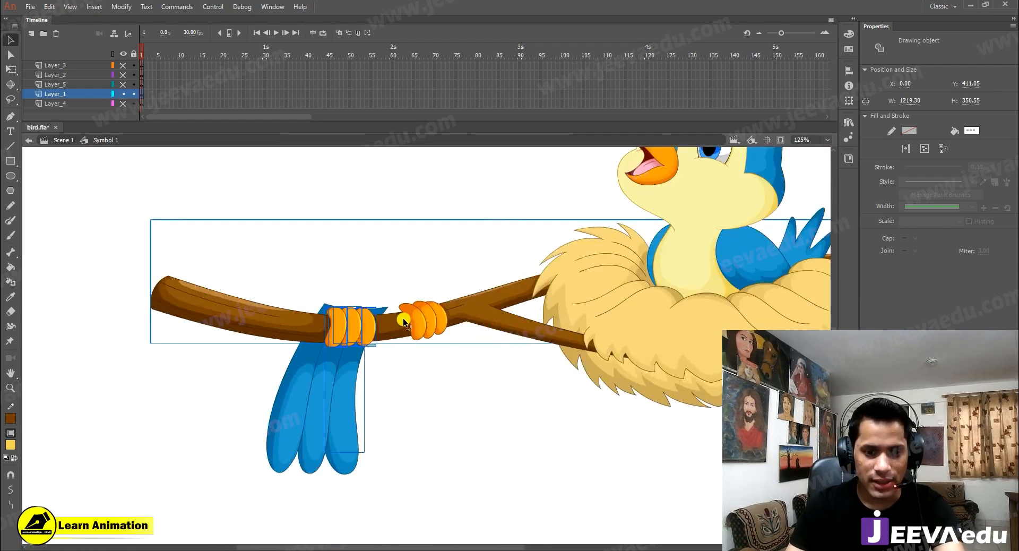
left_click(388, 342)
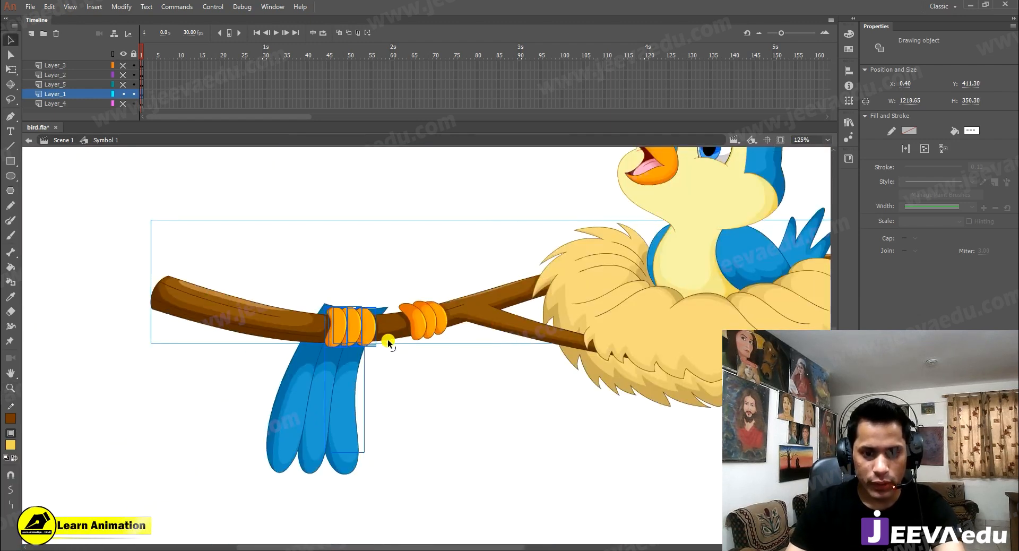
Try moving the selected foot shapes away from the branch and undo the moves
left_click(390, 325)
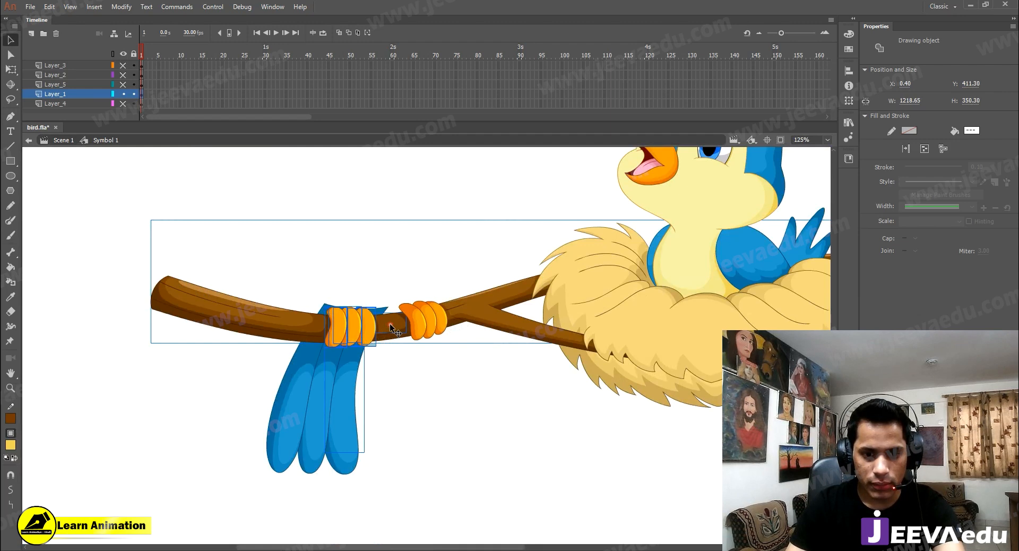
left_click_drag(374, 330, 410, 412)
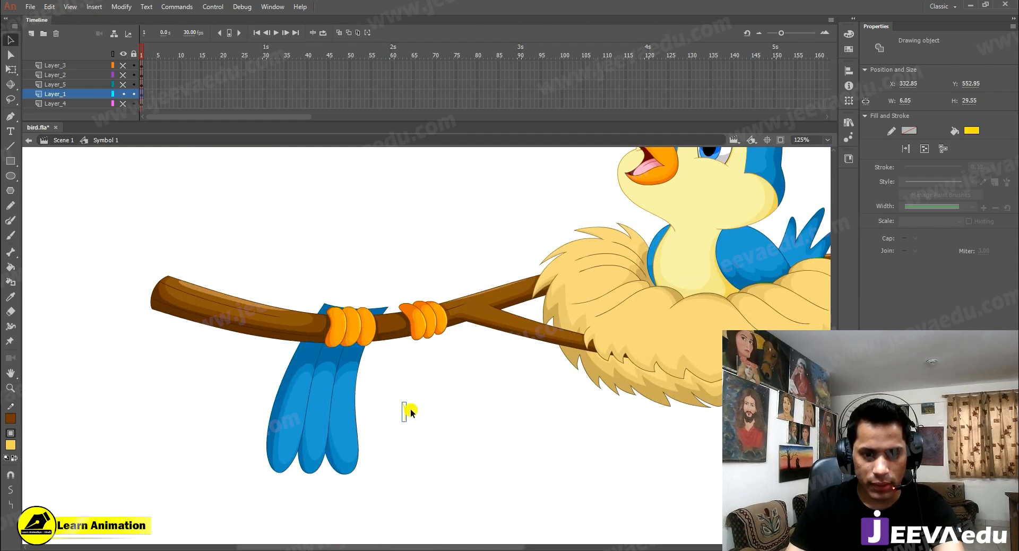
key("ctrl+z")
left_click(401, 359, "ctrl+shift")
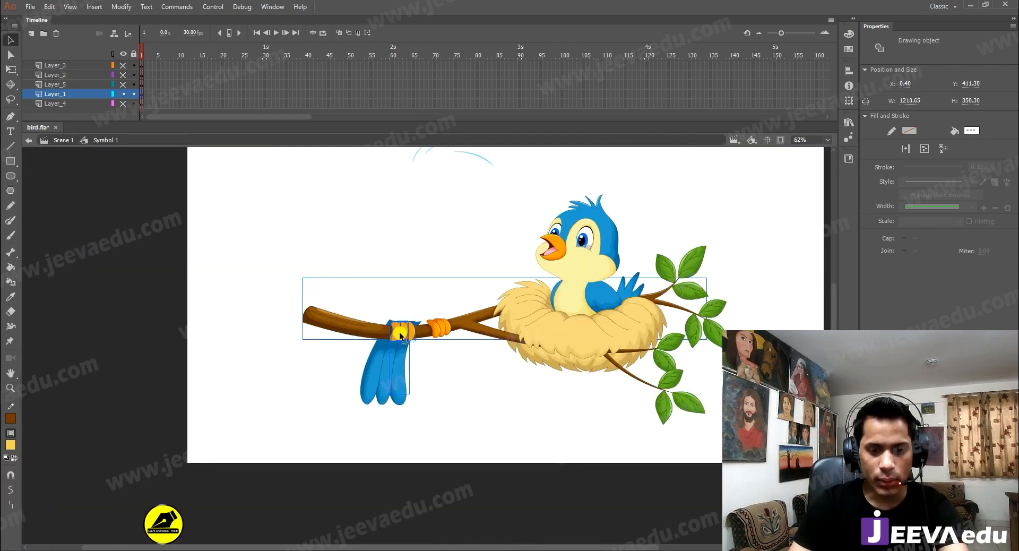
left_click_drag(404, 336, 375, 248)
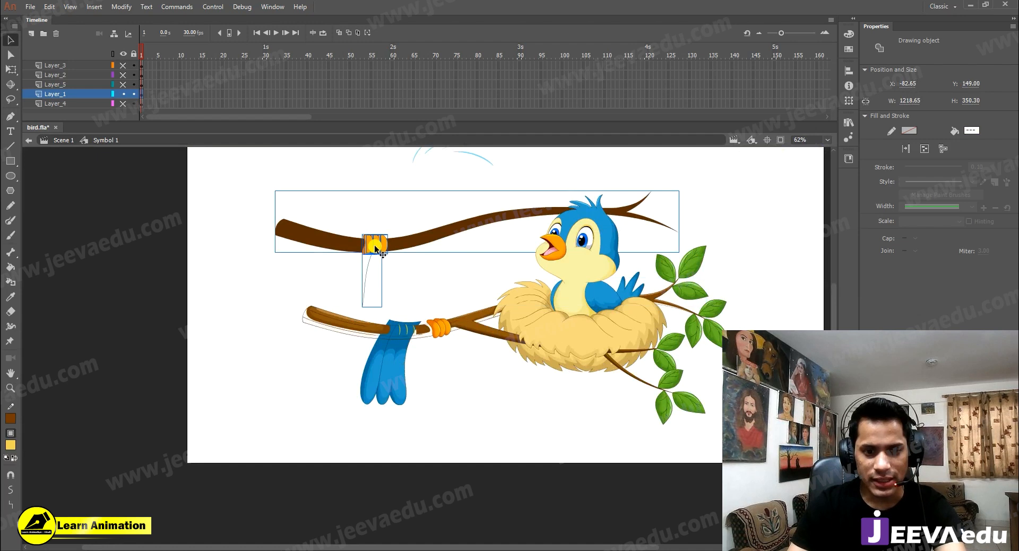
key("z")
left_click(432, 280)
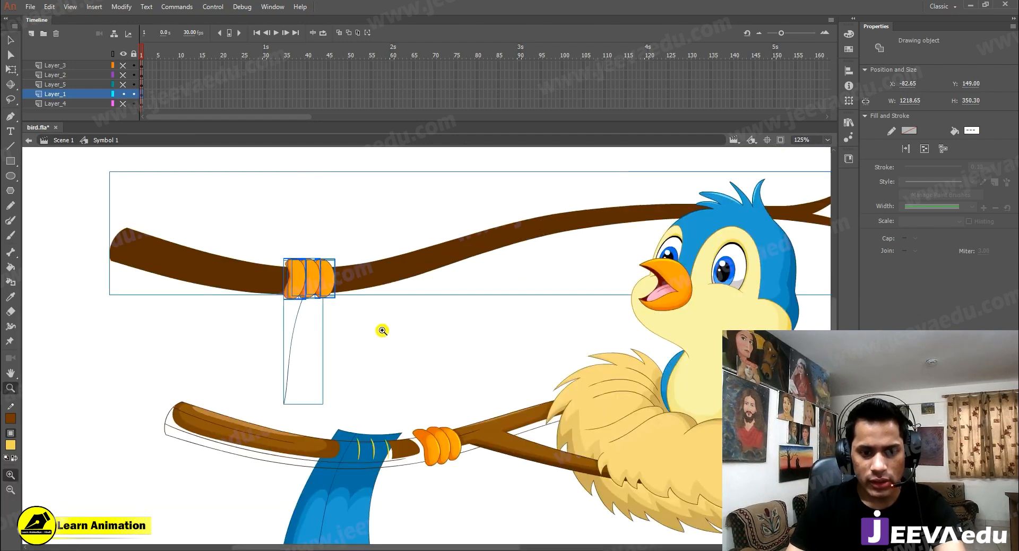
key("ctrl+z")
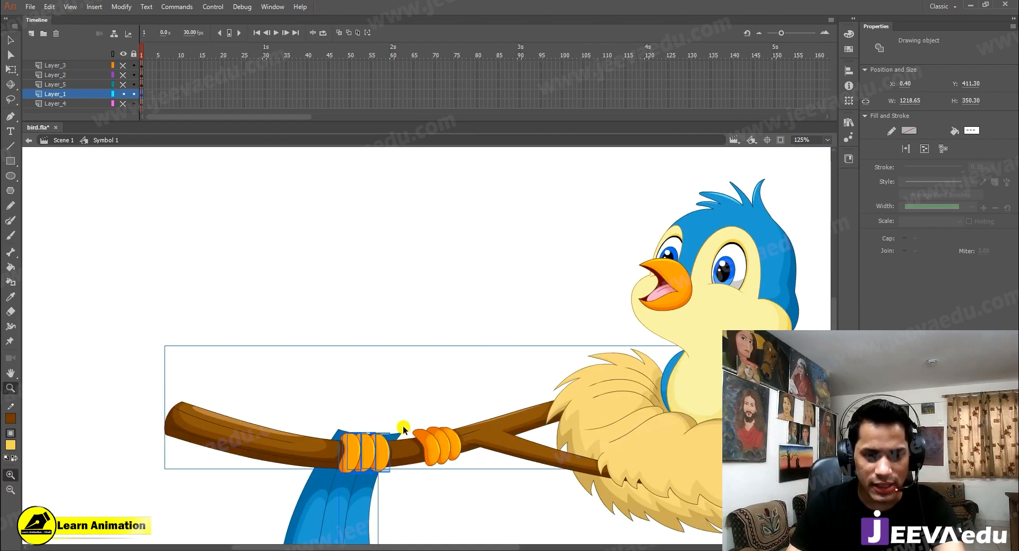
Remove the tail outline from the foot selection, test-move the selection and undo the move
left_click(373, 493)
key("v")
left_click(384, 382, "shift")
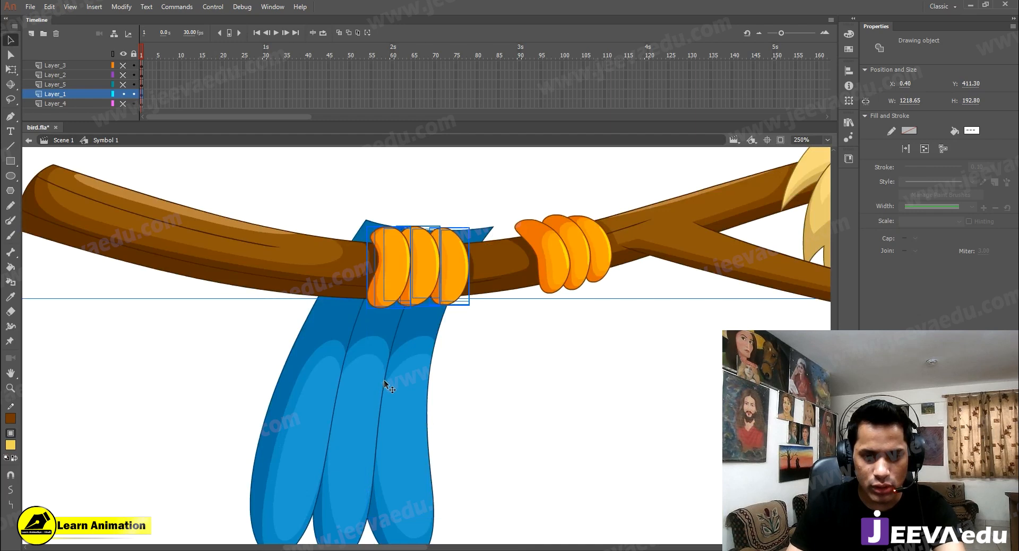
key("z")
left_click(453, 373, "alt")
key("v")
left_click_drag(431, 300, 397, 197)
key("ctrl+z")
Remove the remaining branch shapes from the selection so that only the toes above the tail are selected
left_click(514, 293)
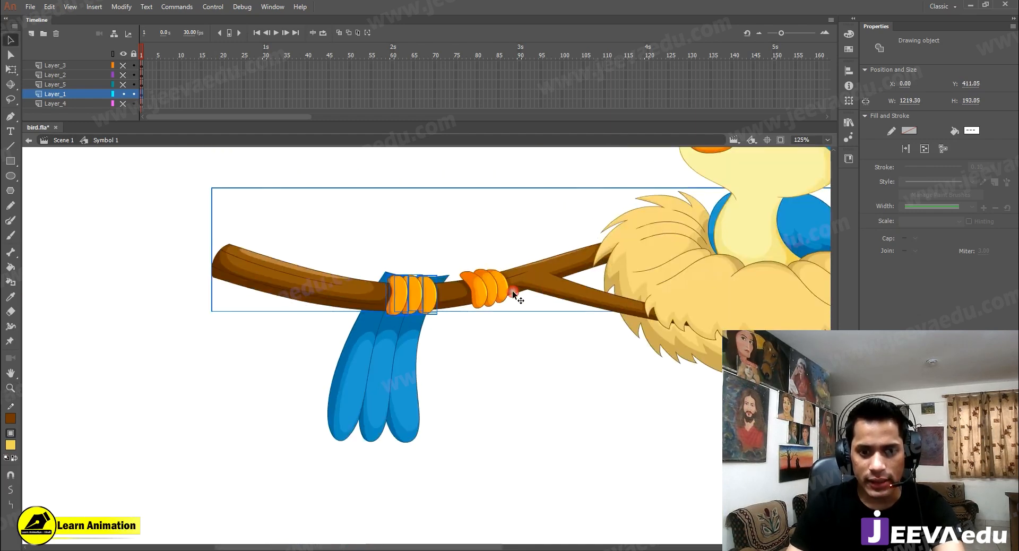
key("z")
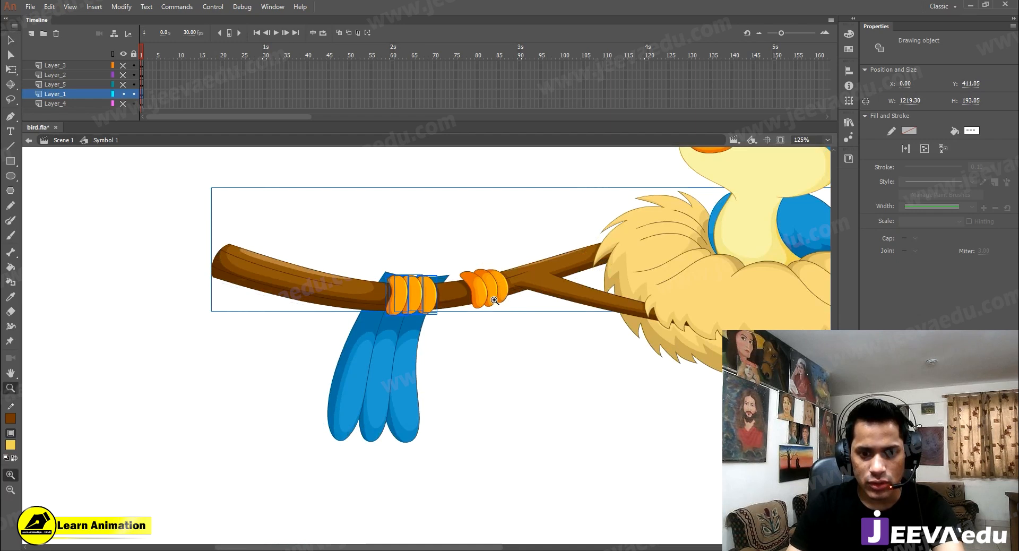
left_click(493, 300)
left_click(395, 374)
left_click(395, 326)
left_click(380, 342)
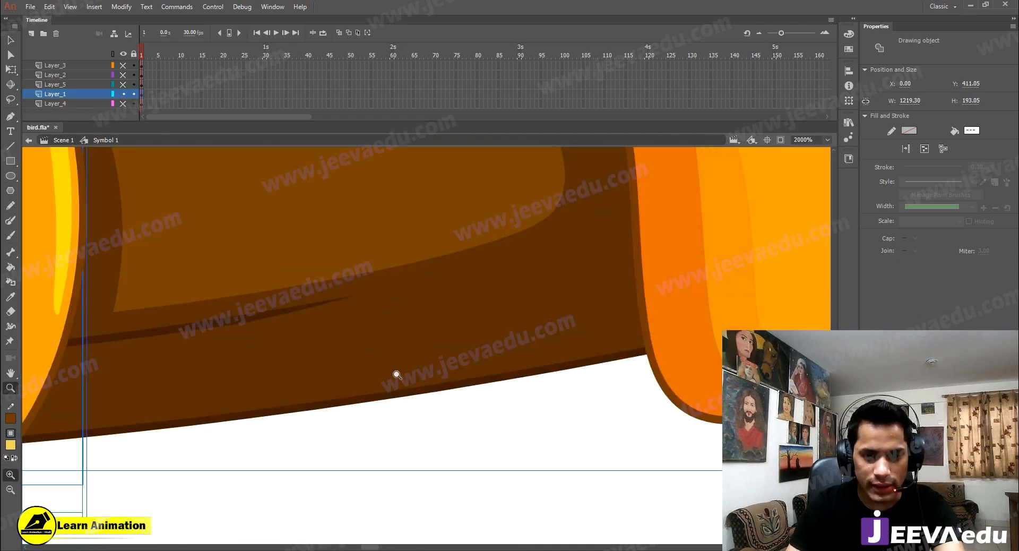
key("v")
left_click(432, 392, "shift")
Test-move the selected toes above the branch and return them to their original place
key("z")
left_click(412, 379, "alt")
left_click(413, 345, "alt")
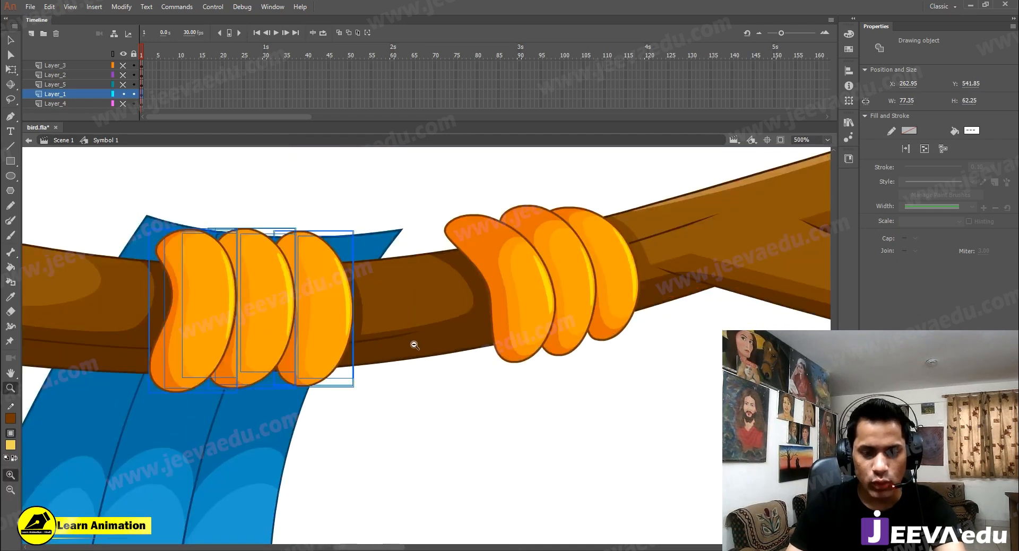
left_click(414, 344, "alt")
left_click(432, 327, "alt")
key("v")
left_click_drag(407, 353, 391, 284)
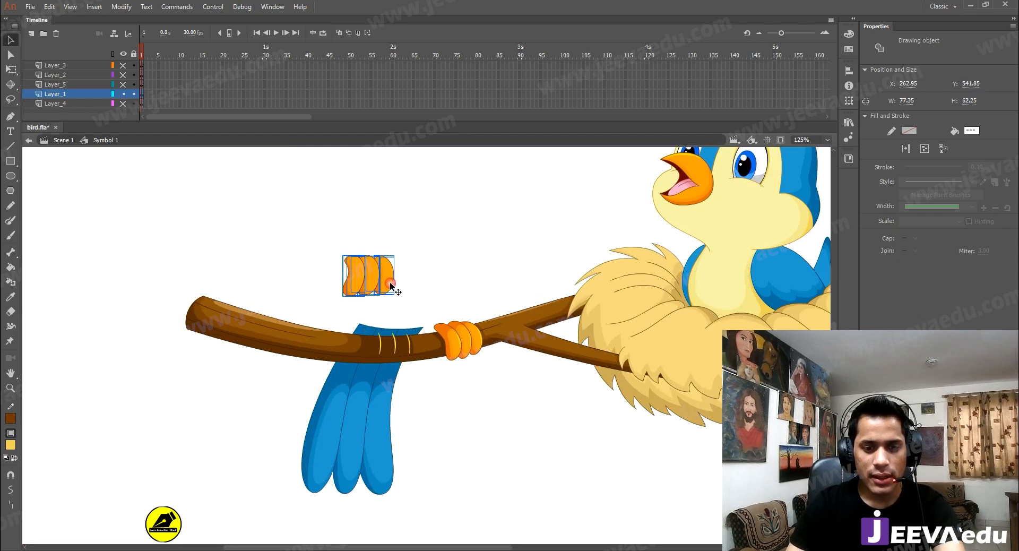
left_click_drag(391, 321, 409, 391)
Convert the selected toes above the tail into a graphic symbol
key("z")
left_click(399, 362)
key("v")
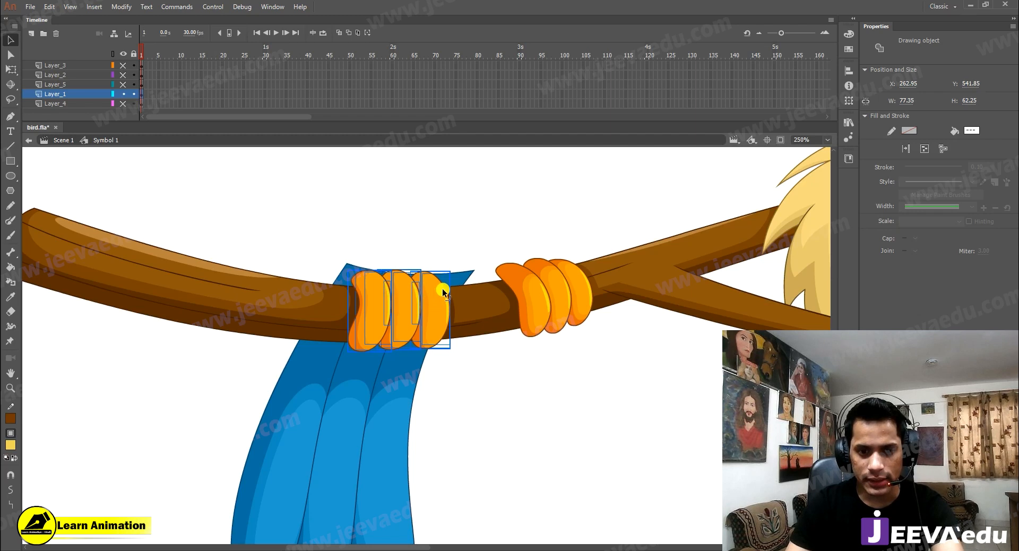
key("F8")
key("Return")
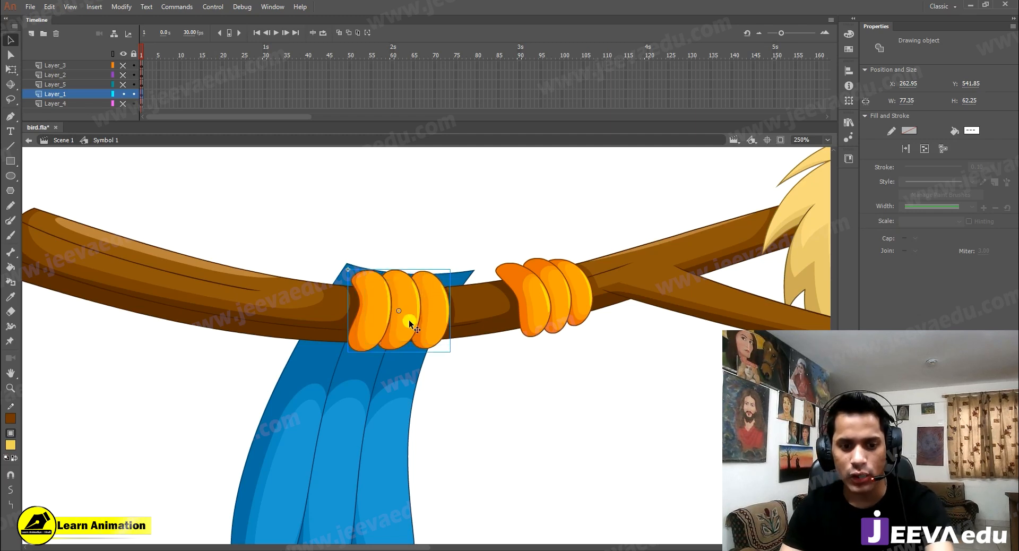
Select the toe shapes of the second foot beside the branch fork by enclosing them
key("z")
left_click(523, 349, "alt")
key("v")
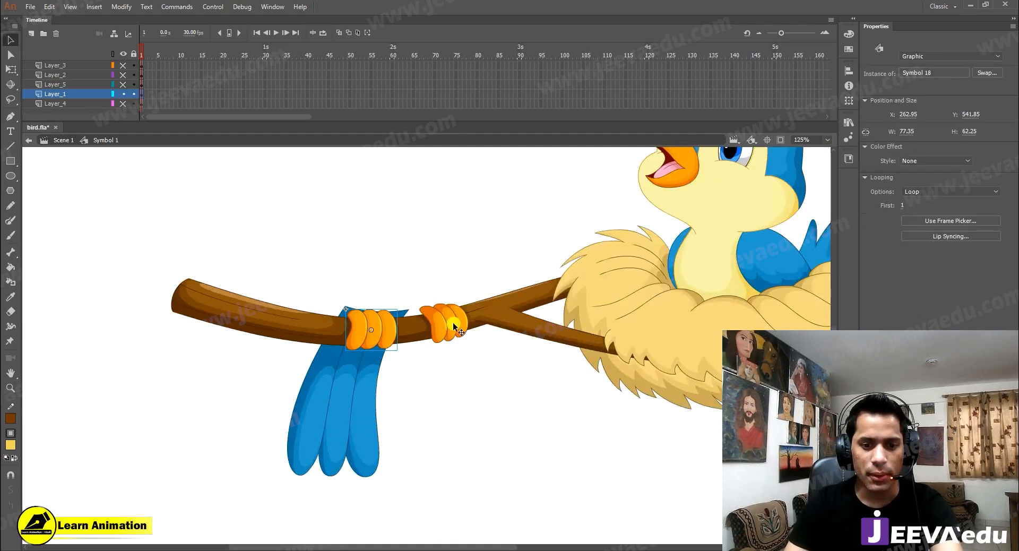
left_click(455, 327)
left_click_drag(431, 363, 463, 276)
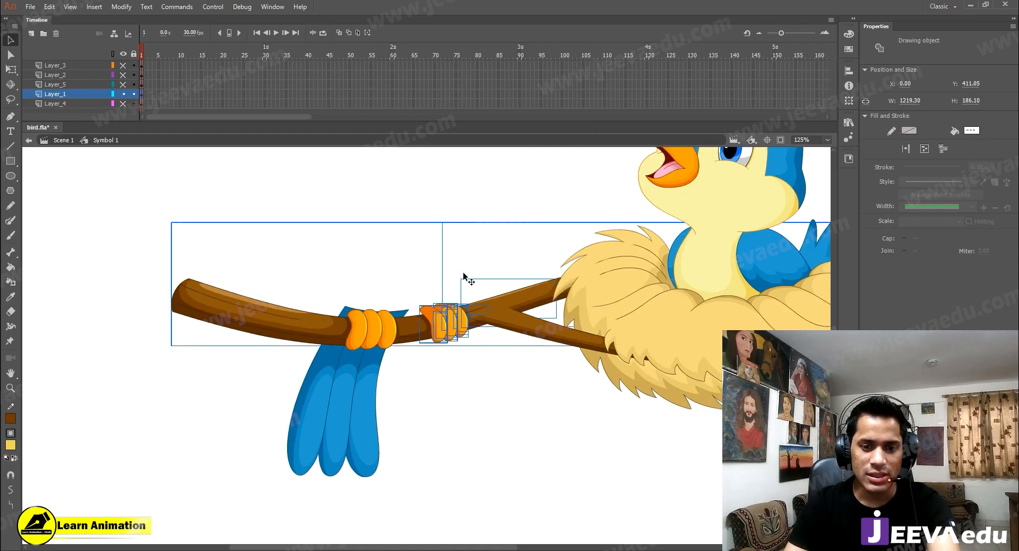
Remove the long branch outline shapes from the second foot's selection
key("z")
left_click(453, 345)
key("v")
key("z")
left_click(482, 317)
left_click_drag(387, 372, 501, 294)
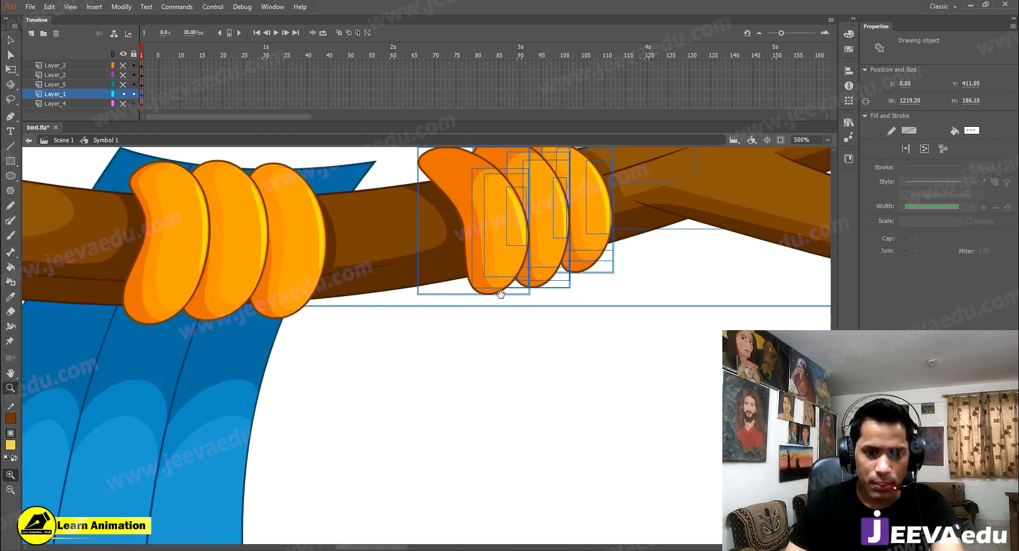
key("v")
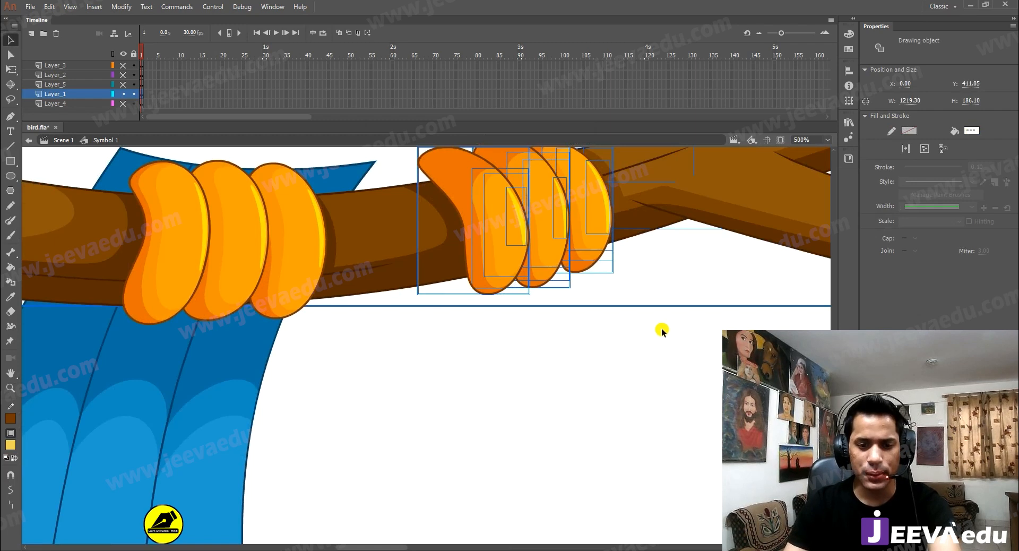
left_click(392, 284, "shift")
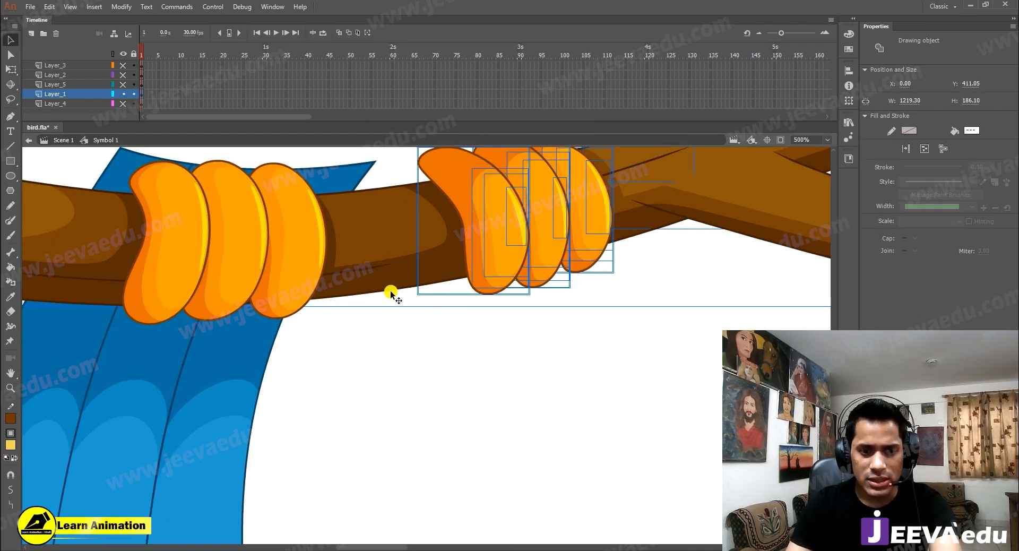
left_click(390, 289, "shift")
Test-move the second foot's selection to check for leftover branch shapes and undo each move
key("z")
left_click(484, 279, "alt")
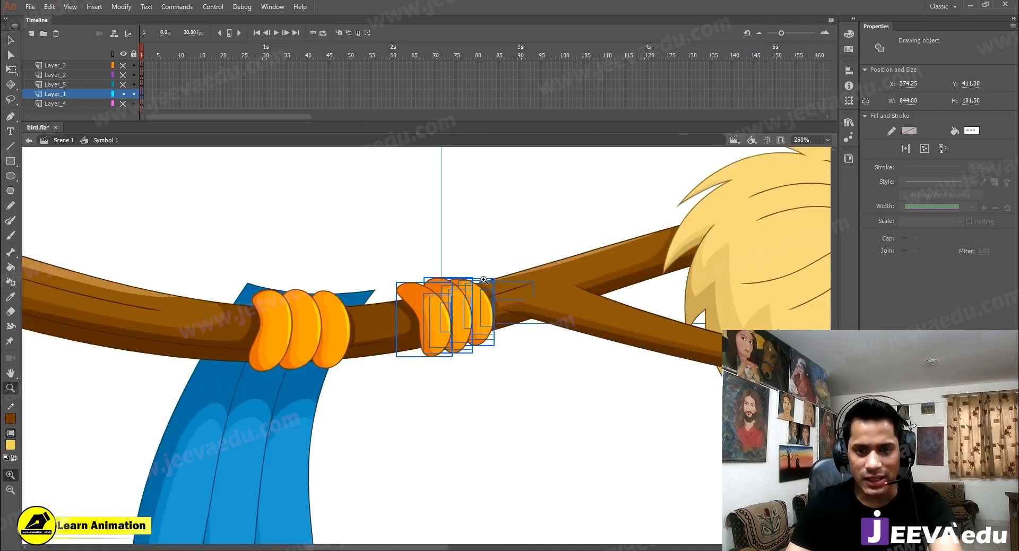
left_click(493, 315)
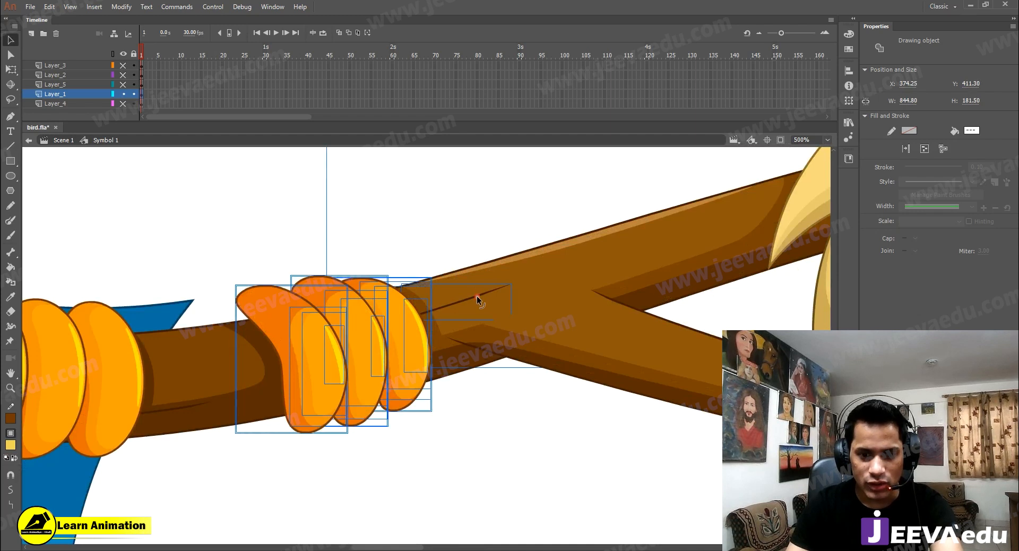
left_click(477, 295, "alt")
key("v")
left_click_drag(419, 368, 419, 264)
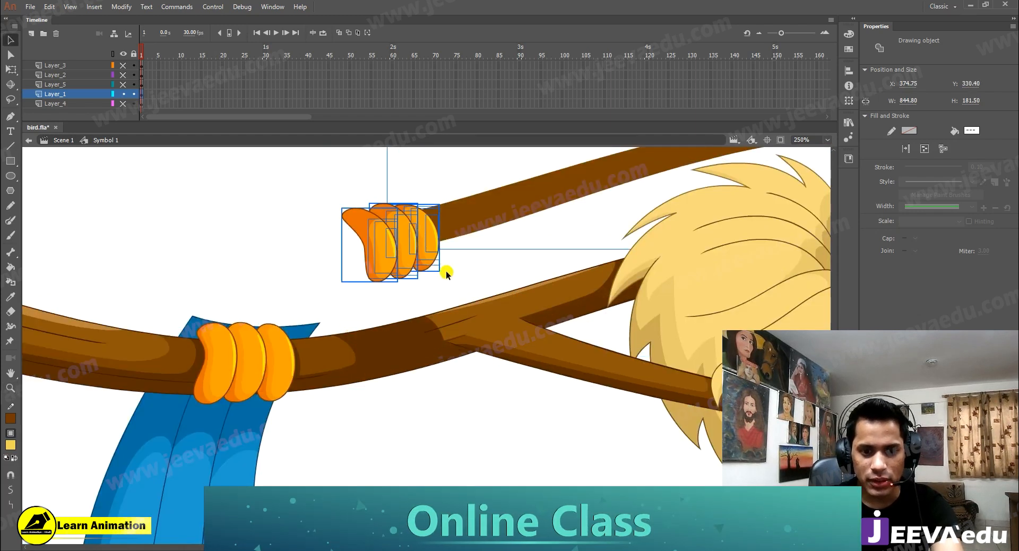
key("ctrl+z")
left_click(451, 355, "shift")
left_click(450, 352, "shift")
left_click_drag(425, 355, 418, 273)
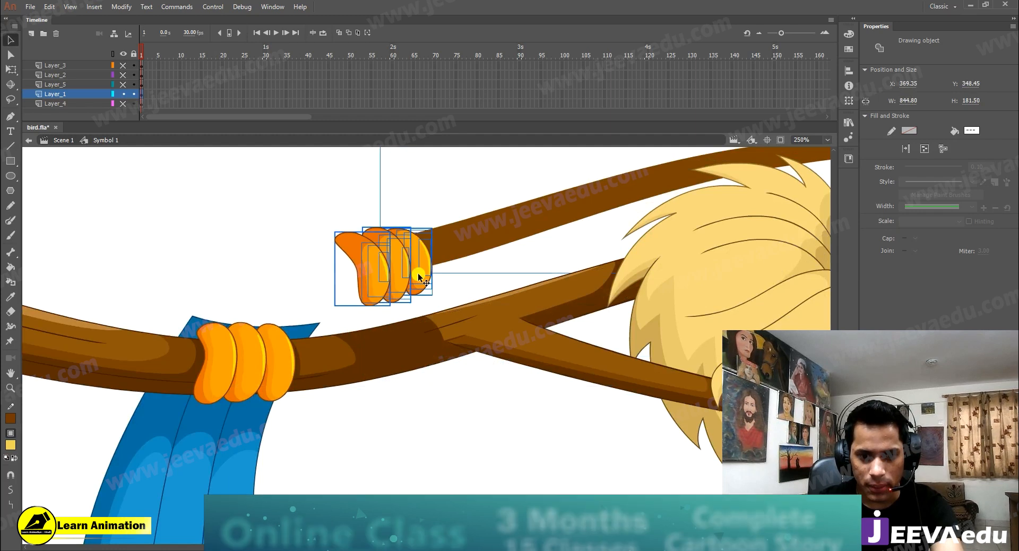
key("ctrl+z")
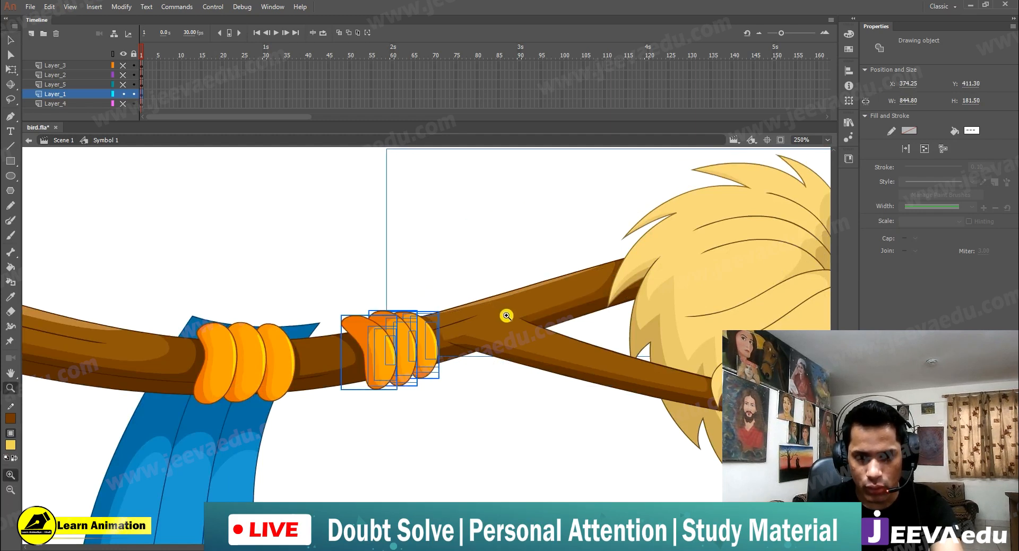
Remove the last branch shape from the second foot's selection and convert its toes into a graphic symbol
left_click(563, 307, "shift")
left_click_drag(406, 347, 396, 239)
key("ctrl+z")
key("F8")
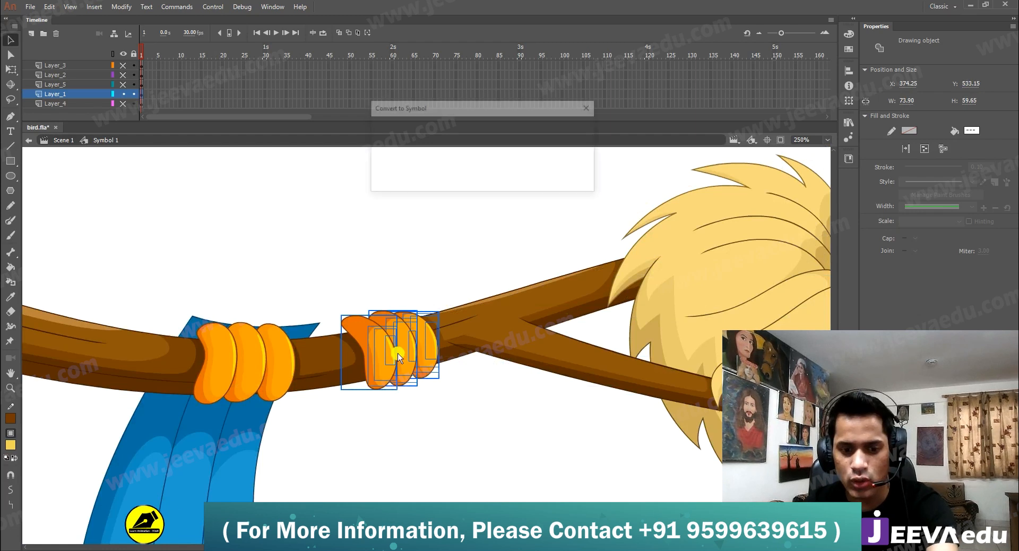
key("Return")
Select both foot symbols on the branch together and cut them from Layer_1
key("z")
left_click(364, 365, "alt")
key("v")
left_click(364, 365)
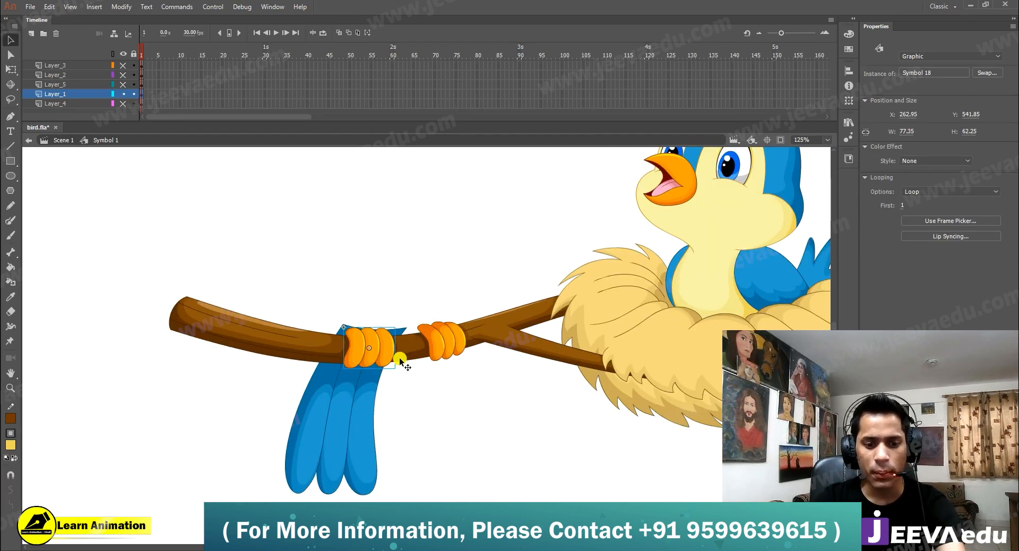
left_click(445, 340, "shift")
key("ctrl+x")
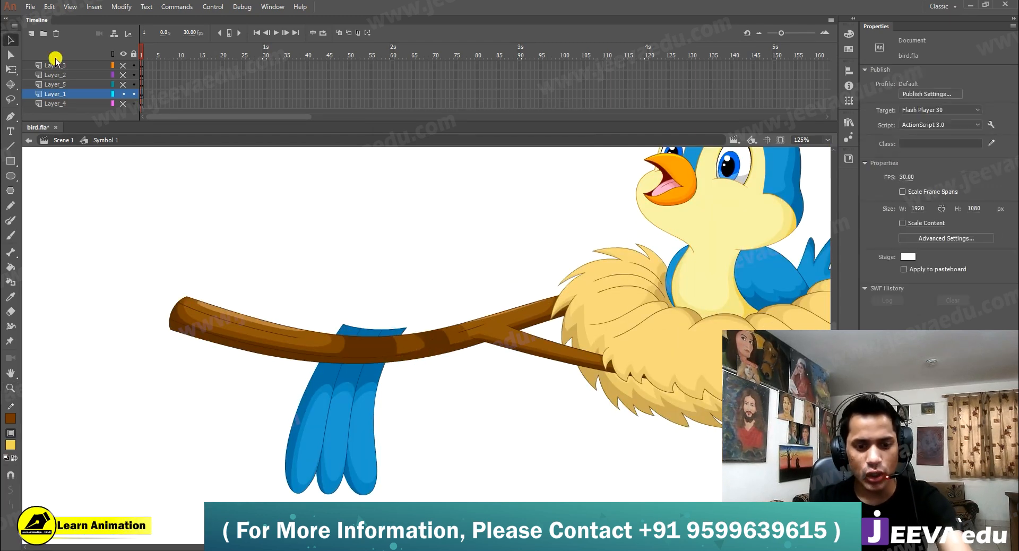
Add a new layer directly above Layer_5 and paste the clipboard contents in place on it
left_click(75, 86)
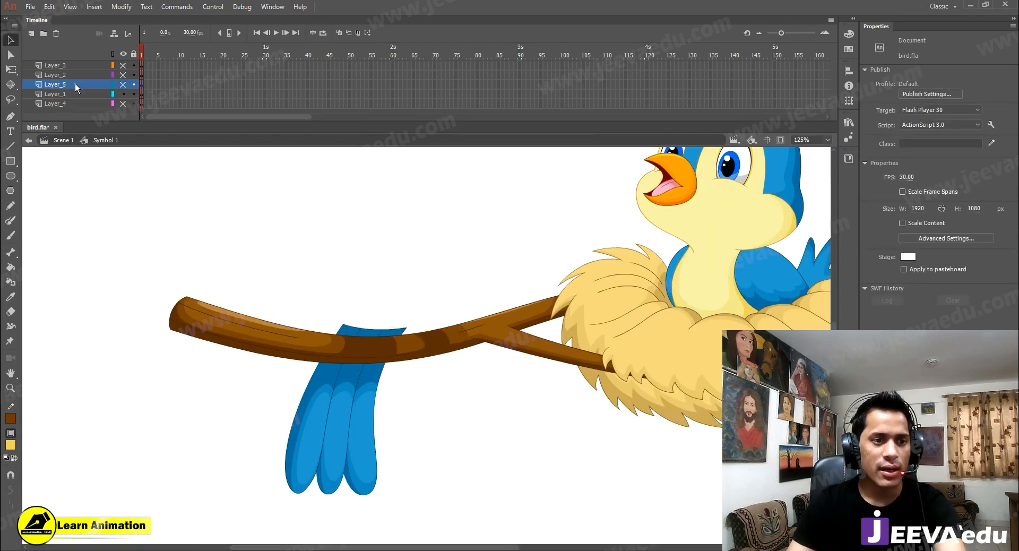
left_click(31, 35)
key("ctrl+shift+v")
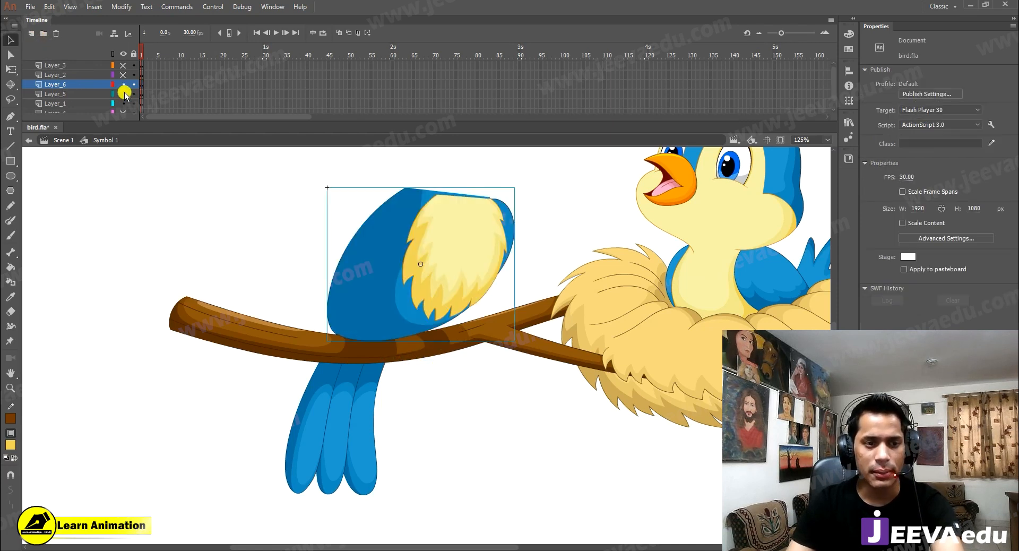
Paste the two feet in place on Layer_6 and combine them into a single graphic symbol
right_click(162, 209)
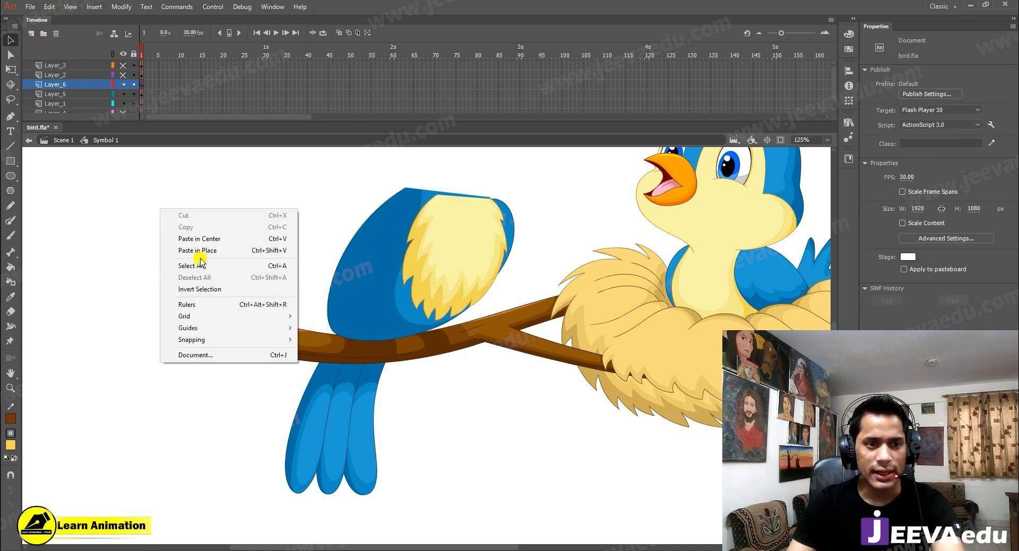
left_click(200, 251)
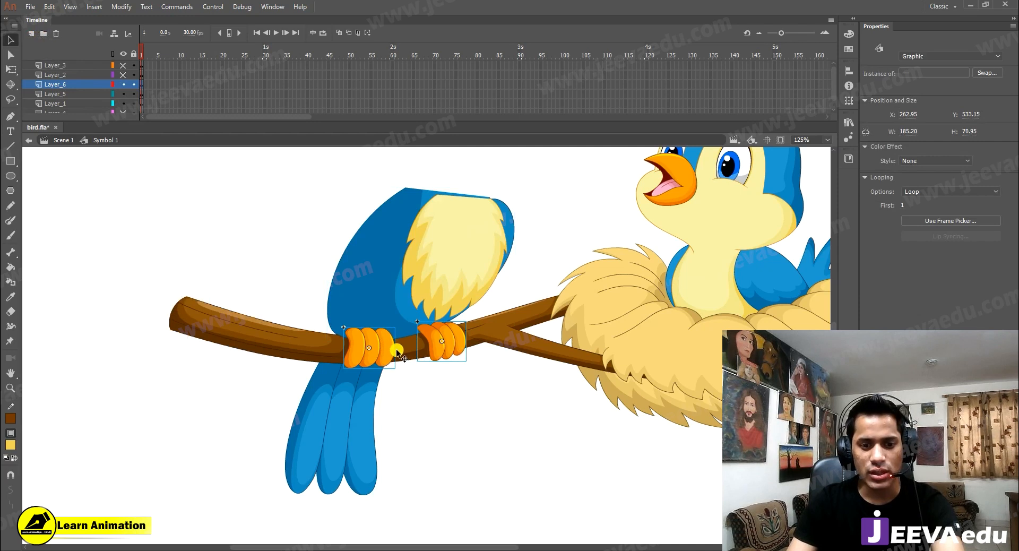
key("F8")
key("Return")
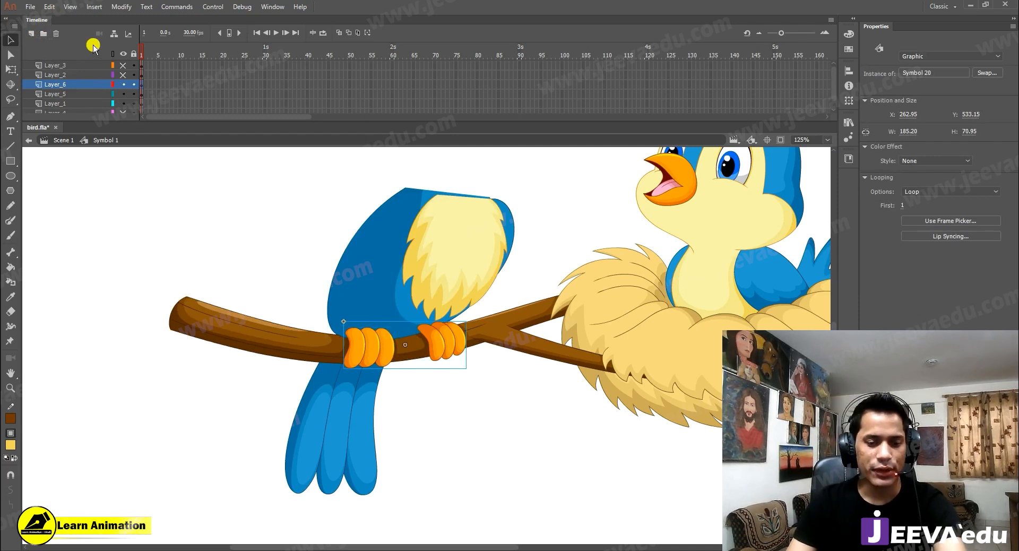
Hide Layer_6 and Layer_5, convert all the tail shapes into a graphic symbol, and set its pivot point at the tail's upper end
left_click(129, 84)
left_click(126, 94)
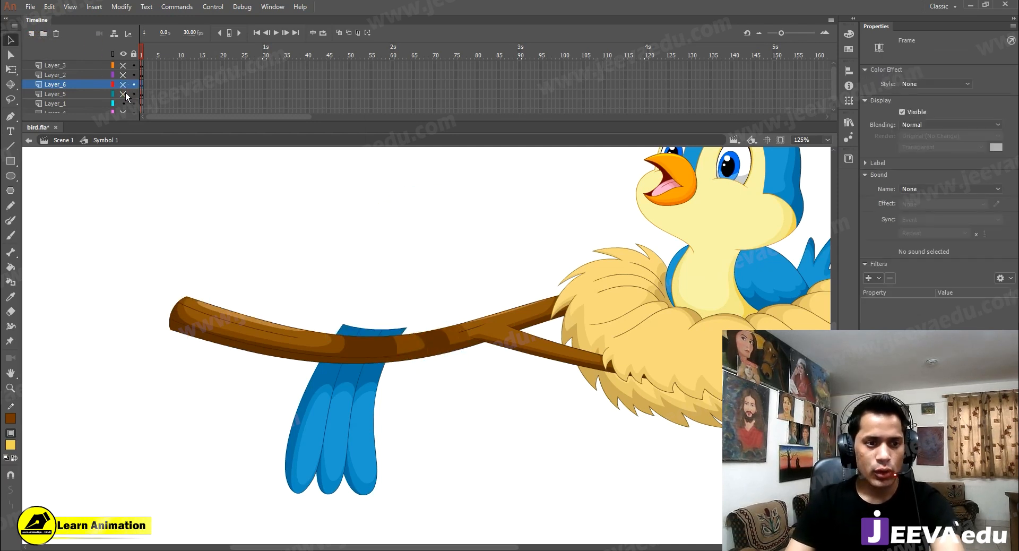
left_click_drag(436, 428, 247, 476)
left_click_drag(332, 468, 137, 499)
key("ctrl+z")
key("F8")
key("Return")
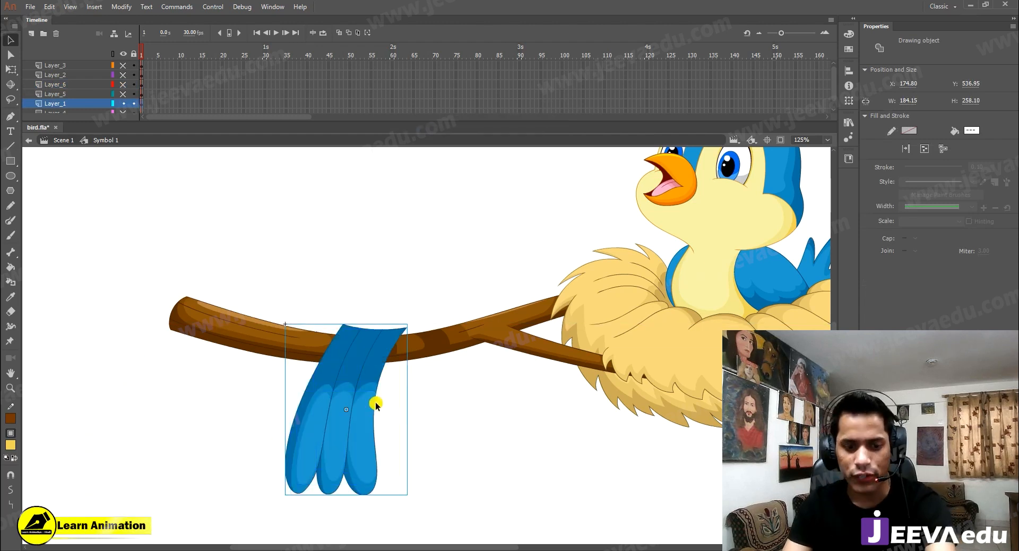
key("q")
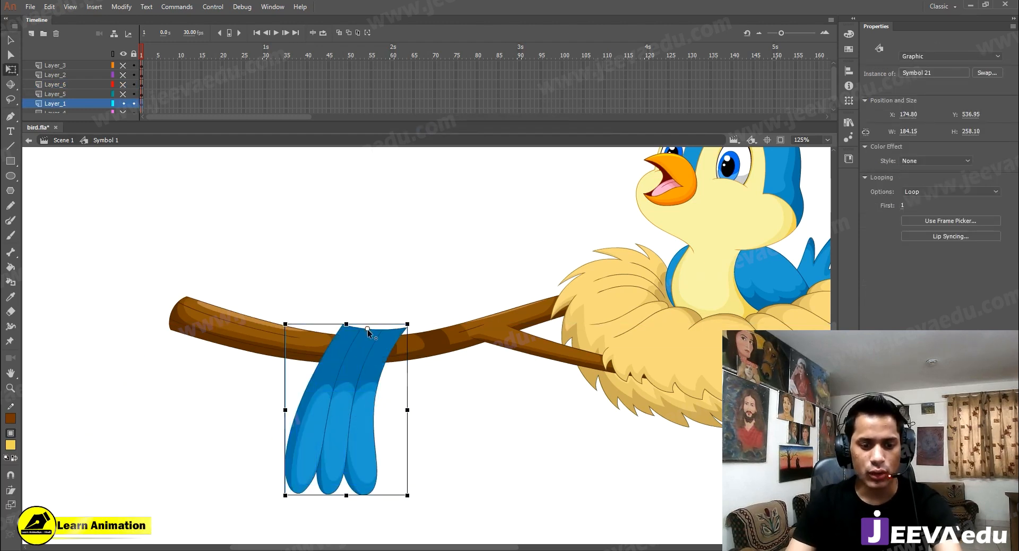
Move the tail symbol by cutting and pasting it in place onto a new layer positioned directly below Layer_1
key("ctrl+x")
scroll(29, 80, "down", 1)
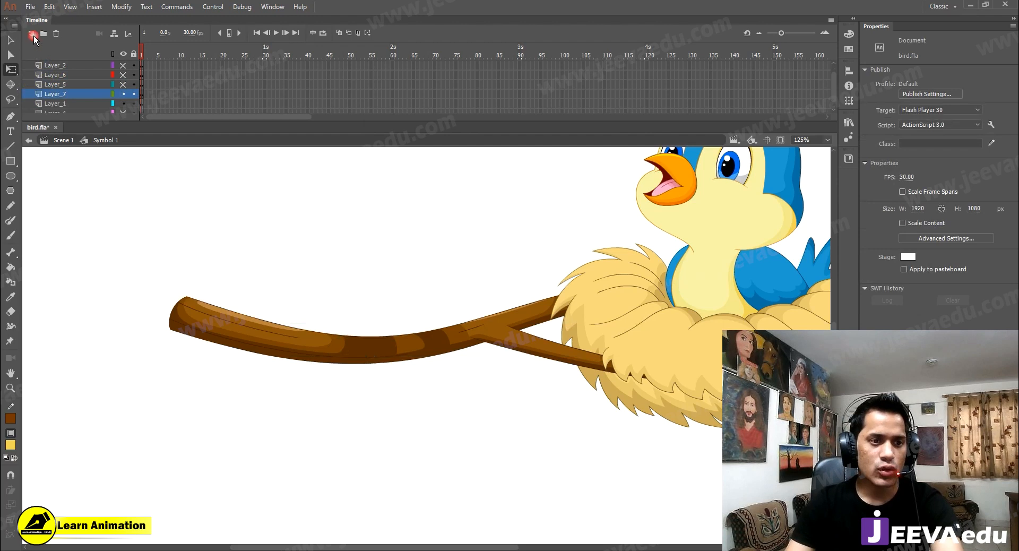
scroll(85, 90, "down", 1)
left_click_drag(87, 84, 86, 102)
right_click(170, 201)
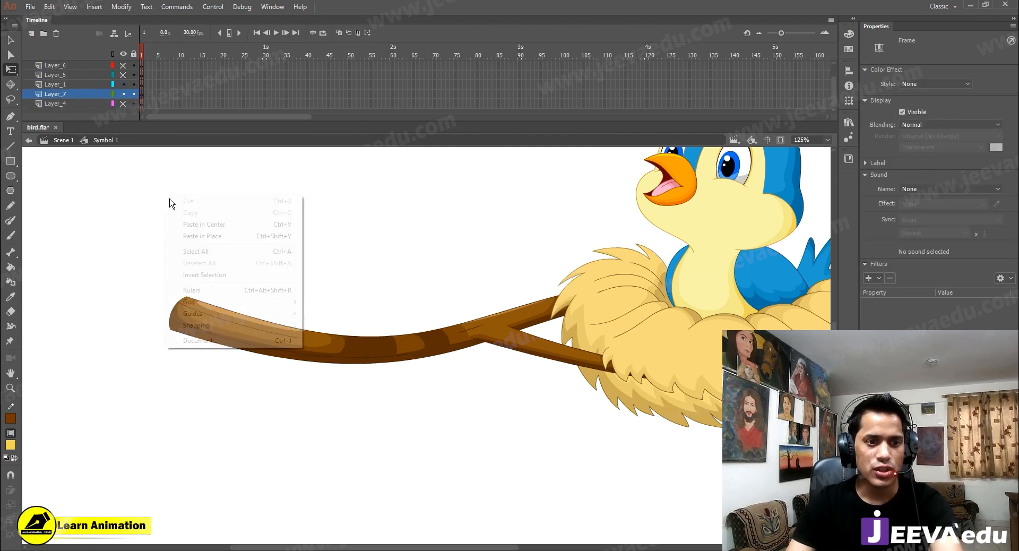
left_click(189, 237)
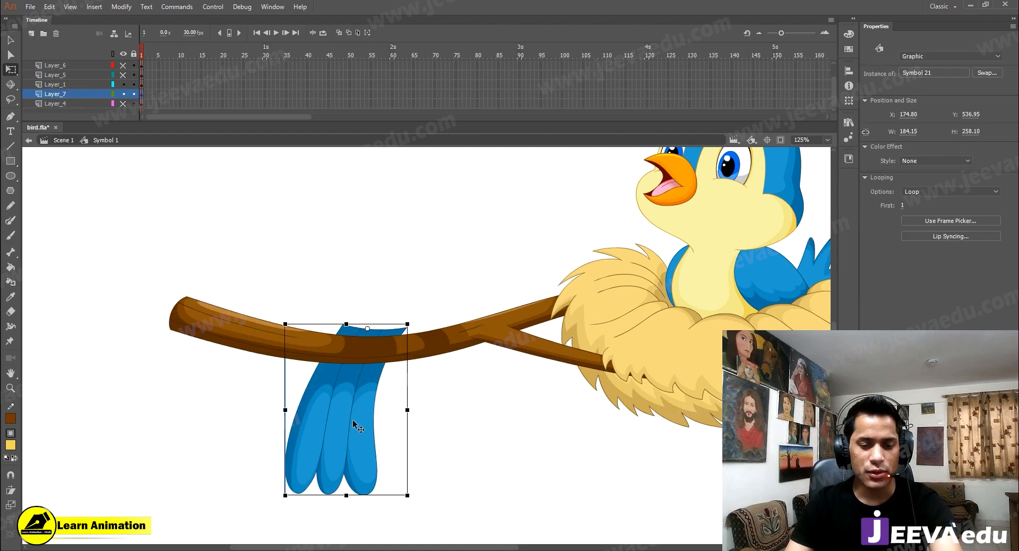
Open the tail symbol for editing, test-move the tail artwork, and undo the move
double_click(355, 424)
scroll(412, 393, "down", 3)
key("v")
left_click_drag(357, 447, 401, 413)
key("ctrl+z")
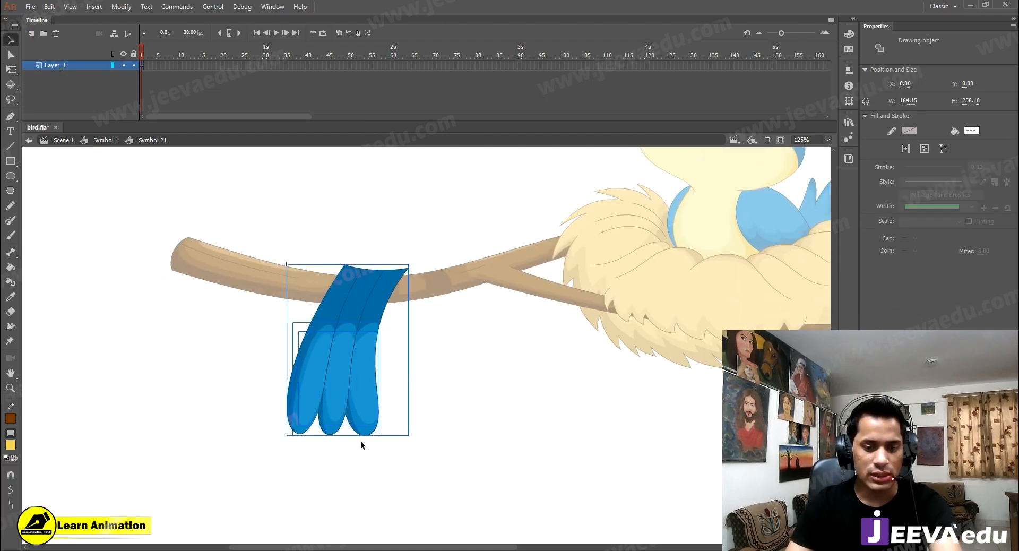
Select all the artwork inside the tail symbol, convert it into a nested graphic symbol, and return to Symbol 1
left_click(361, 444)
mouse_move(272, 227)
left_mouse_down()
mouse_move(335, 295)
mouse_move(463, 506)
left_mouse_up()
key("F8")
key("Return")
key("q")
left_click_drag(307, 66, 50, 123)
left_click(414, 47)
left_click(100, 140)
Delete the stray thin blue curved shapes left above the branch on Layer_1
key("z")
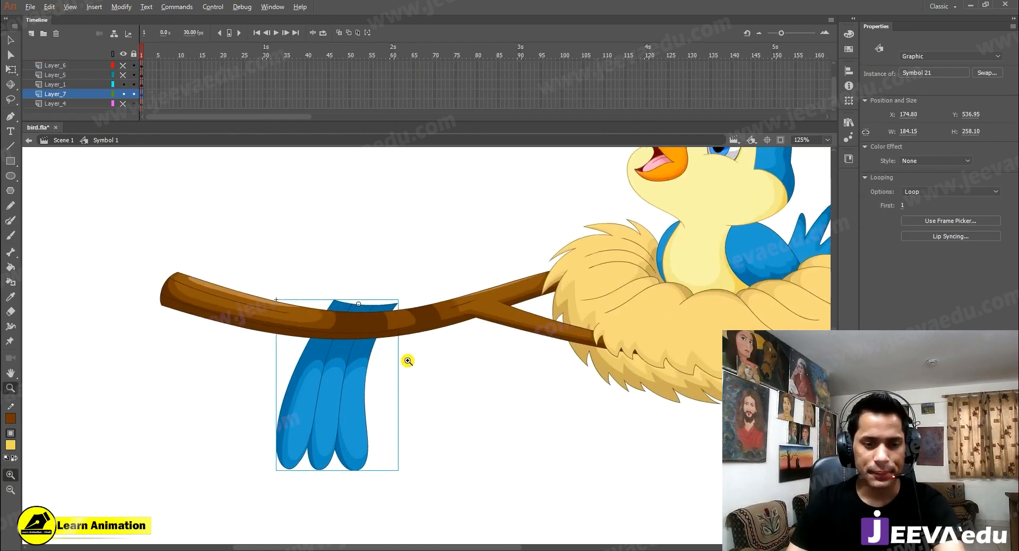
left_click(408, 361, "alt")
left_click(576, 313, "ctrl")
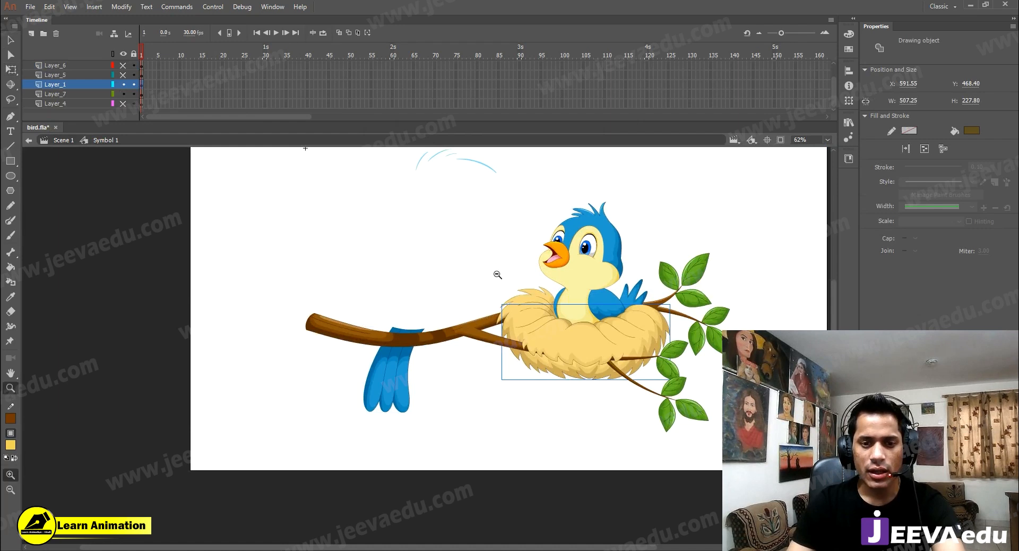
left_click(498, 274, "alt")
left_click(336, 266)
key("v")
left_click_drag(391, 229, 256, 317)
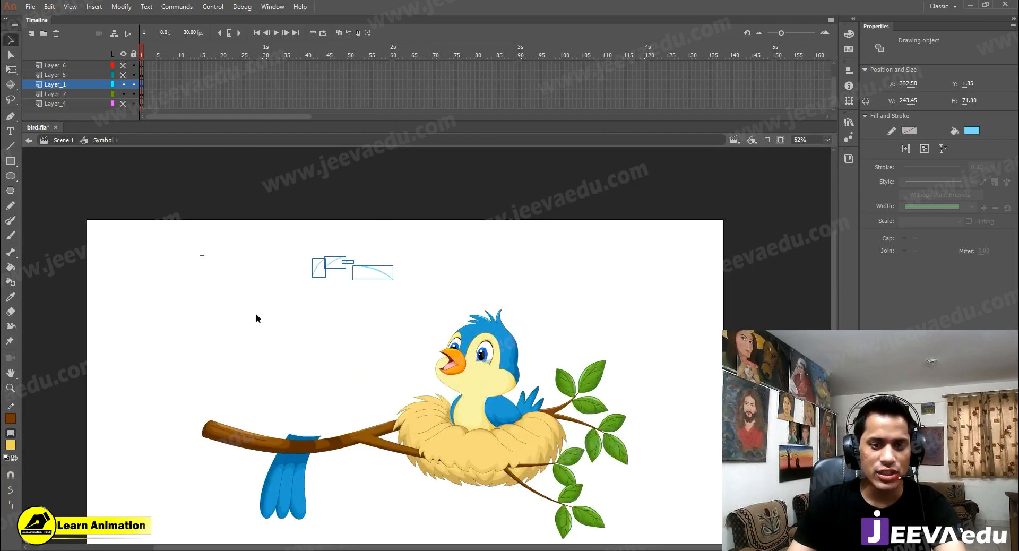
key("Delete")
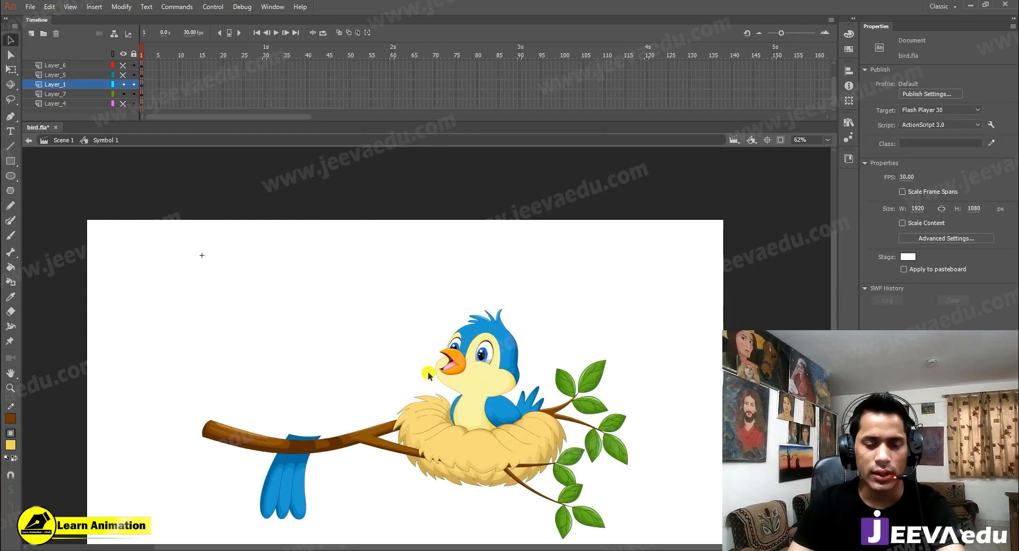
left_click_drag(397, 398, 433, 352)
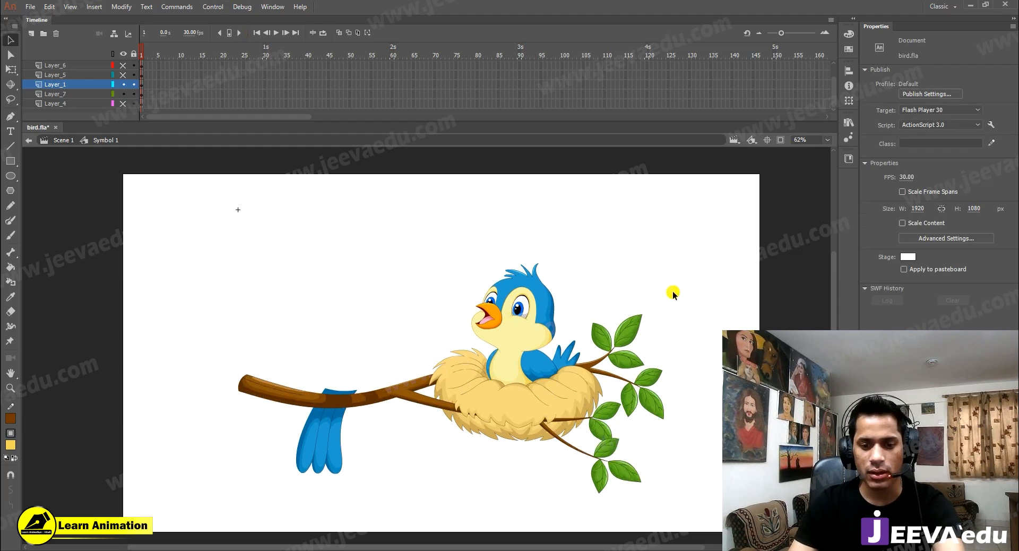
Convert the branch, nest, leaves and baby bird artwork, excluding the large bird's tail, into one Graphic symbol
mouse_move(669, 264)
left_mouse_down()
mouse_move(662, 297)
mouse_move(127, 487)
left_mouse_up()
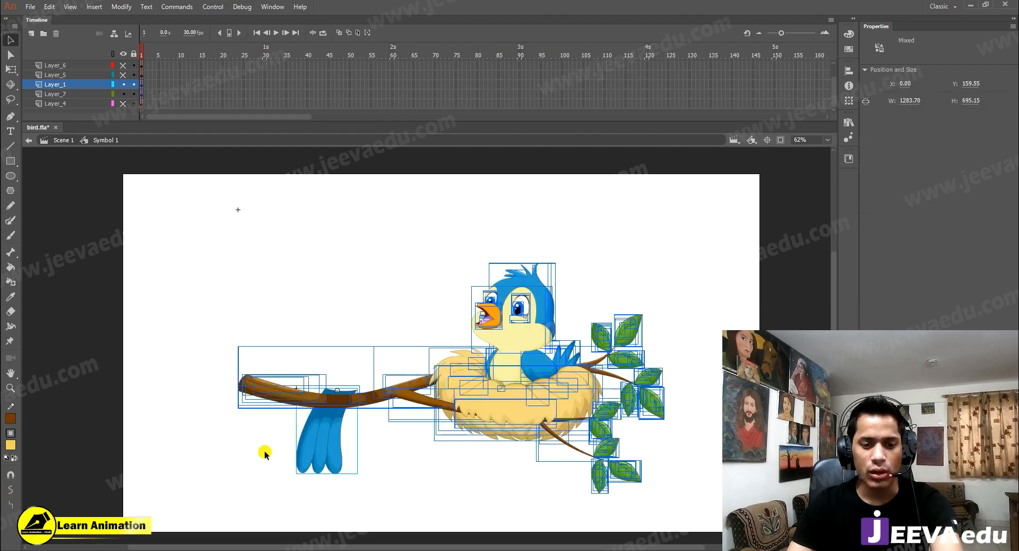
left_click(327, 464, "shift")
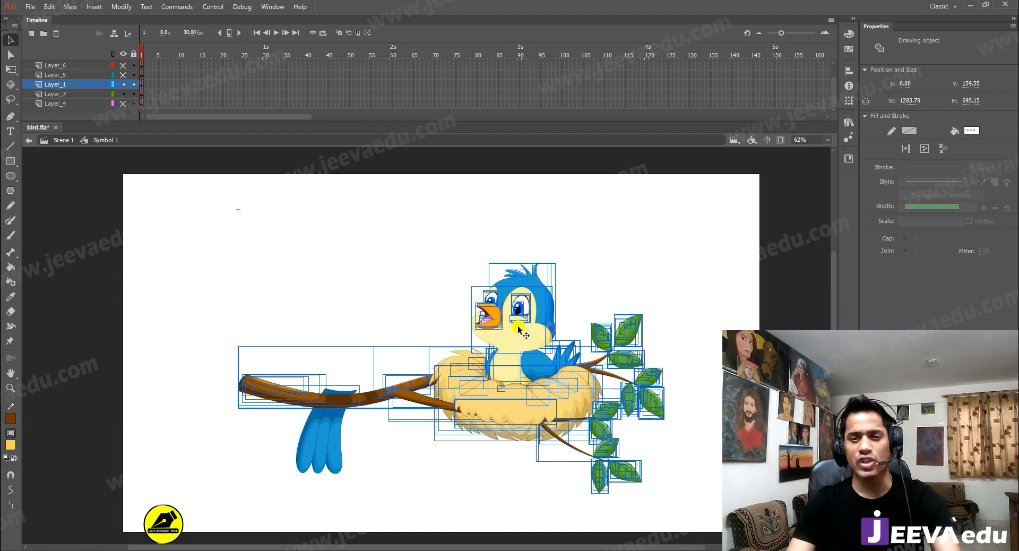
key("F8")
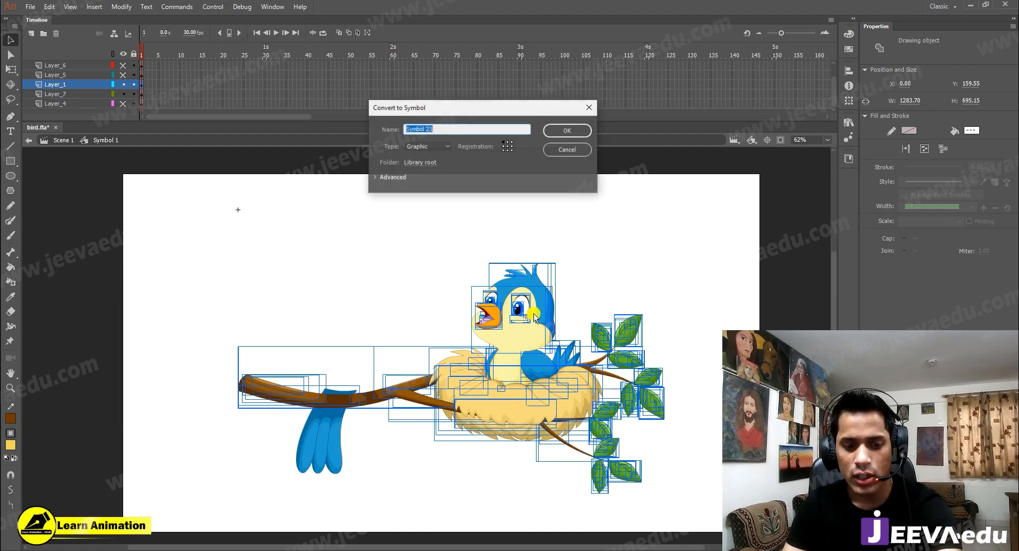
left_click(563, 130)
left_click_drag(501, 400, 533, 386)
key("ctrl+z")
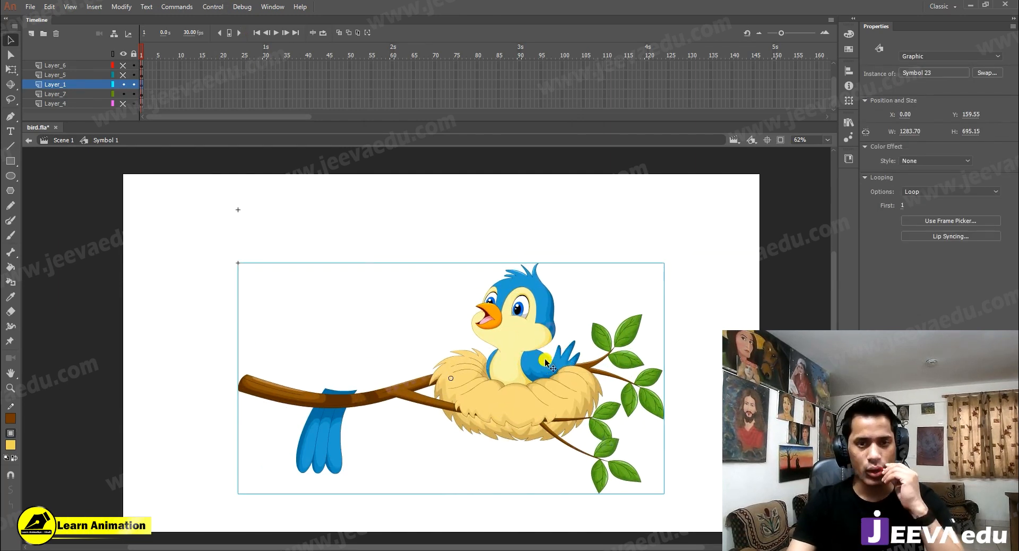
Show all the hidden layers and extend the frames of every layer along the timeline
left_click(125, 75, "alt")
left_click_drag(272, 181, 540, 502)
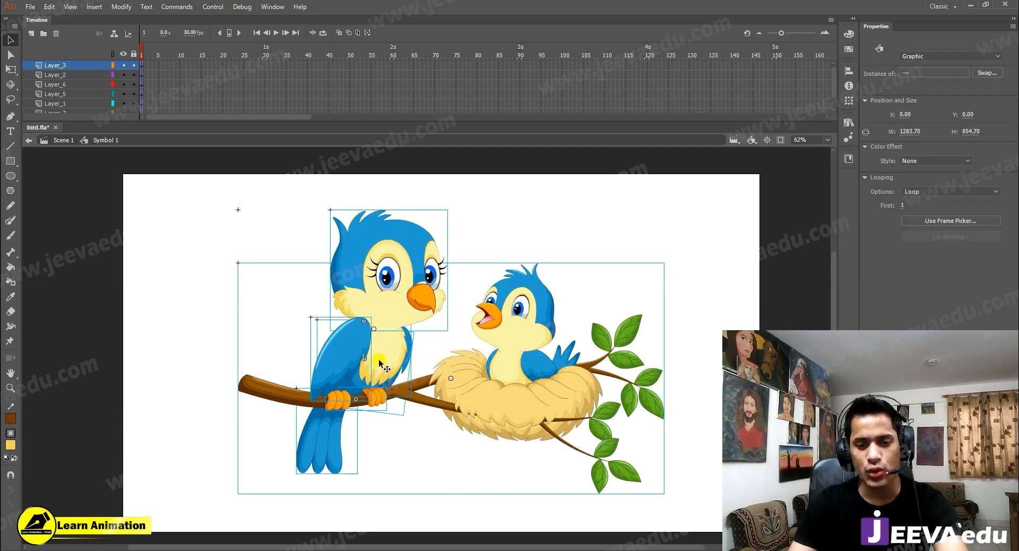
left_click_drag(189, 65, 395, 108)
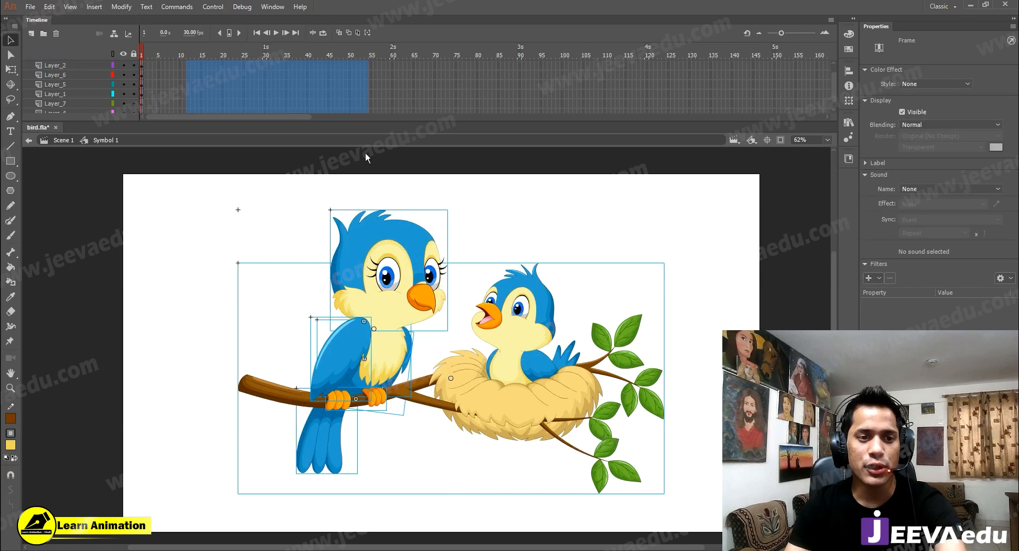
key("Return")
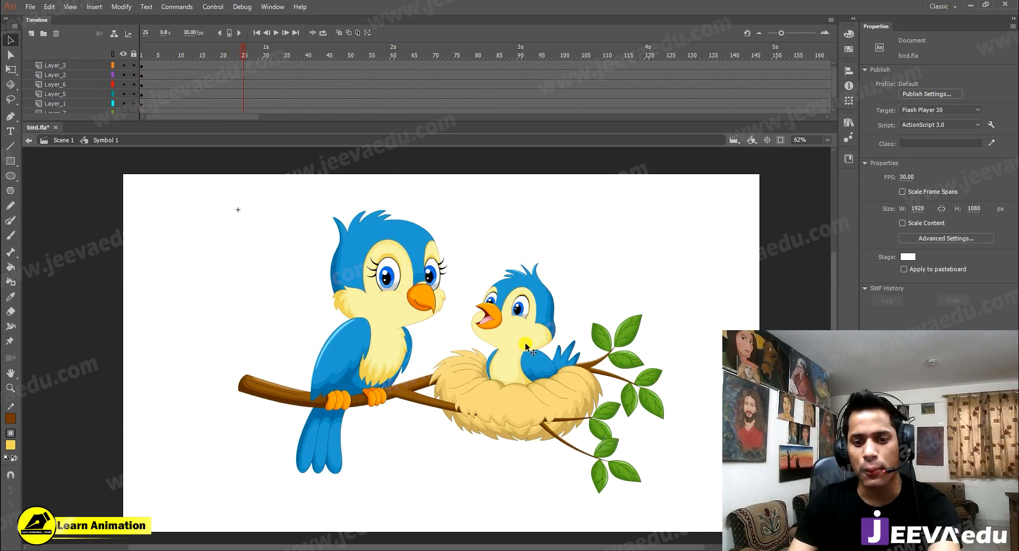
Lock Layer_1, which holds the branch, nest and baby bird
left_click(412, 311)
left_click(373, 373)
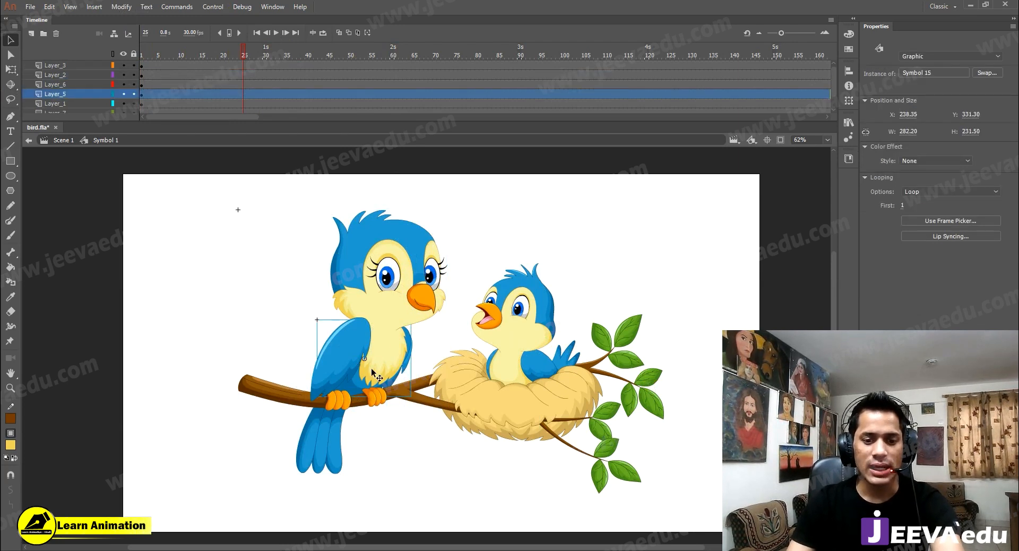
left_click(478, 374)
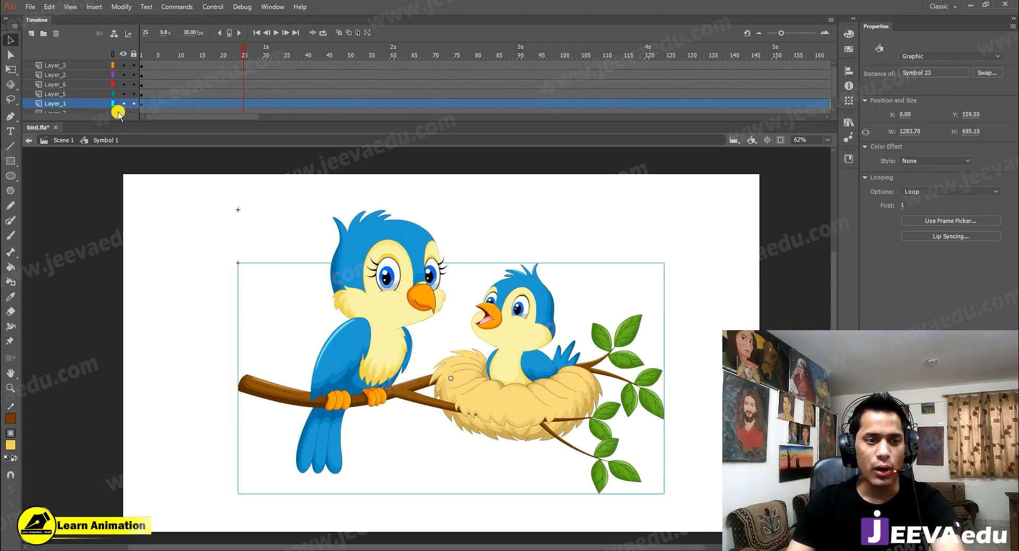
left_click(133, 103)
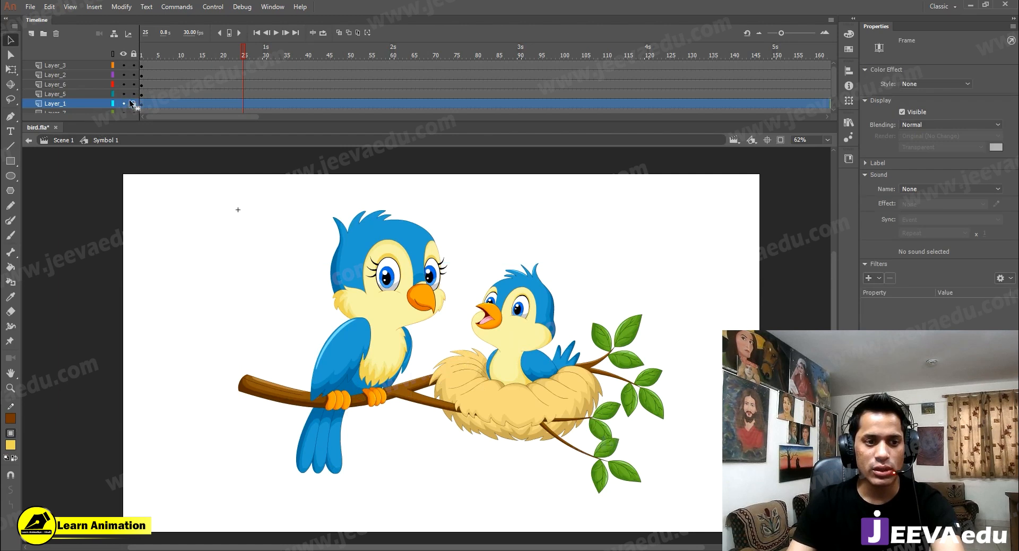
Insert keyframes on all layers at frames 4, 8 and 16
left_click_drag(182, 65, 97, 64)
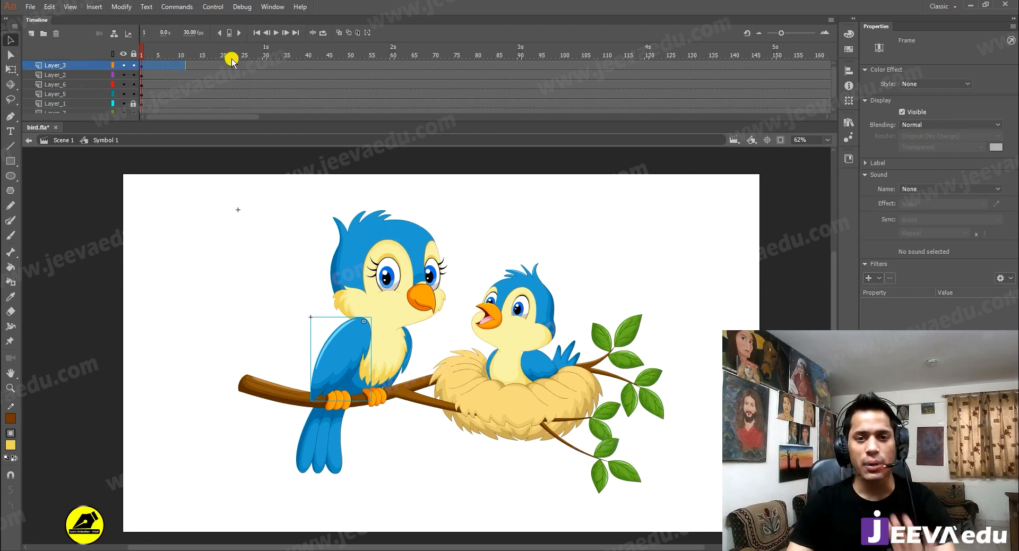
left_click(177, 86)
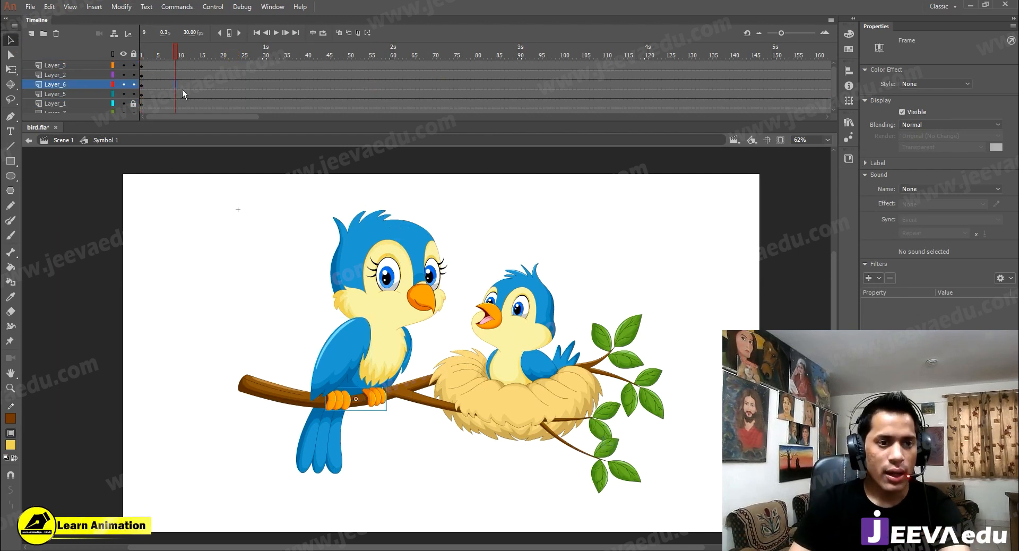
left_click(145, 59)
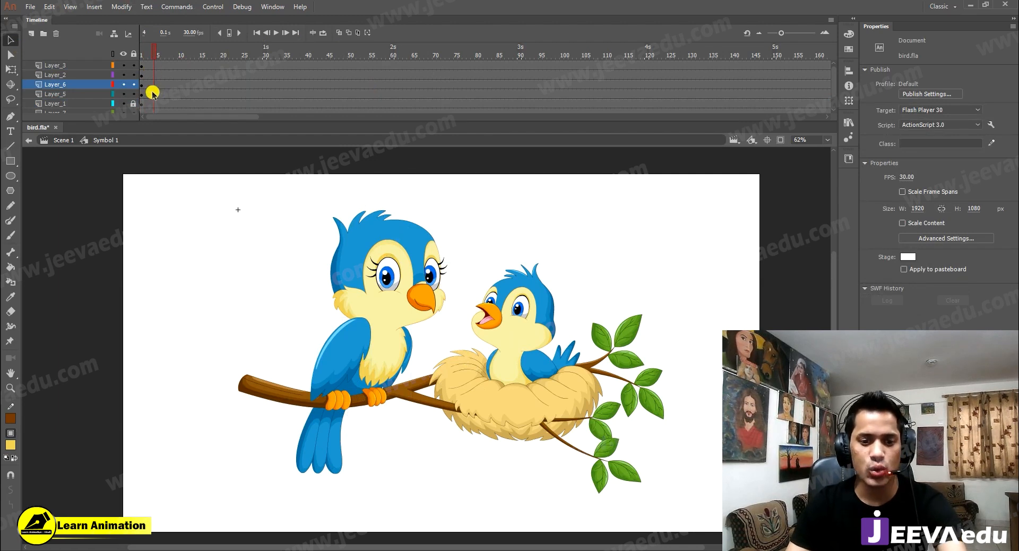
left_click_drag(154, 103, 154, 119)
key("F6")
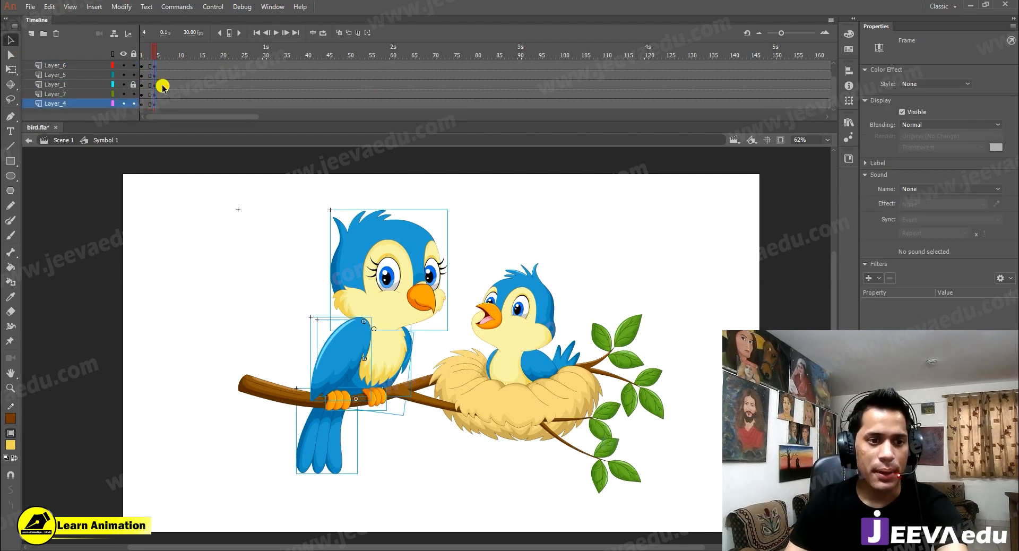
scroll(162, 83, "up", 2)
left_click_drag(172, 66, 168, 102)
key("F6")
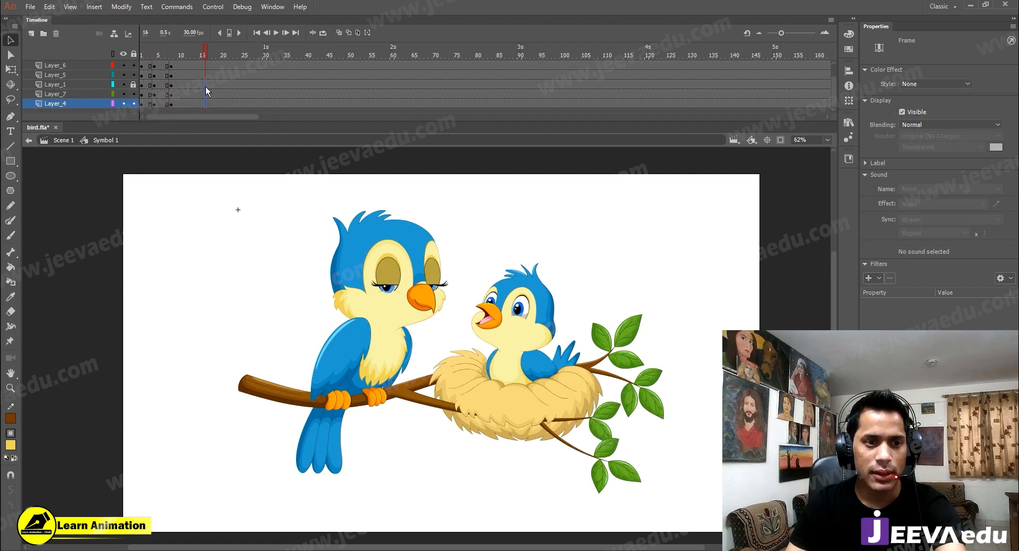
scroll(205, 87, "up", 2)
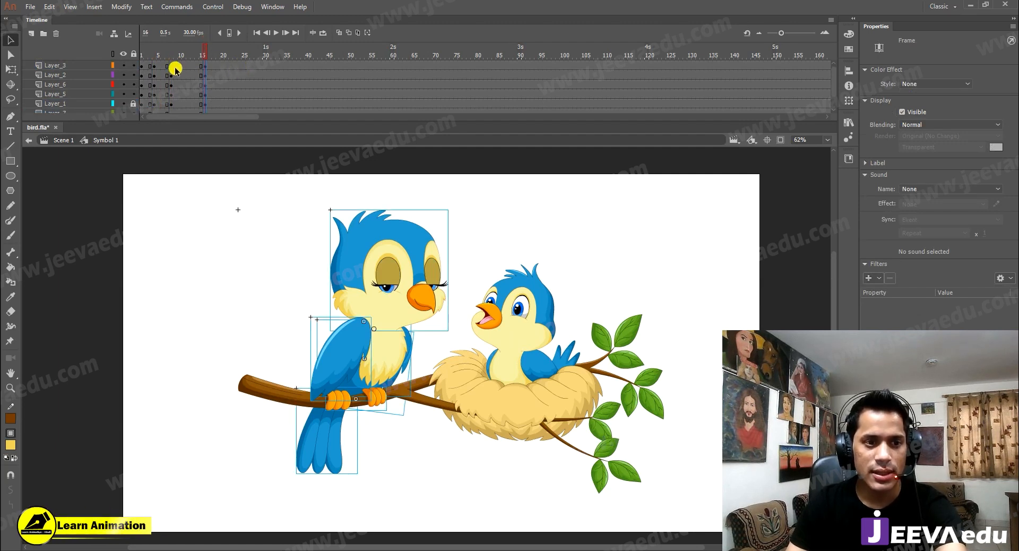
Create classic tweens on all layers between frames 4 and 16 and set their ease to 99 out
left_click_drag(162, 56, 180, 121)
right_click(173, 88)
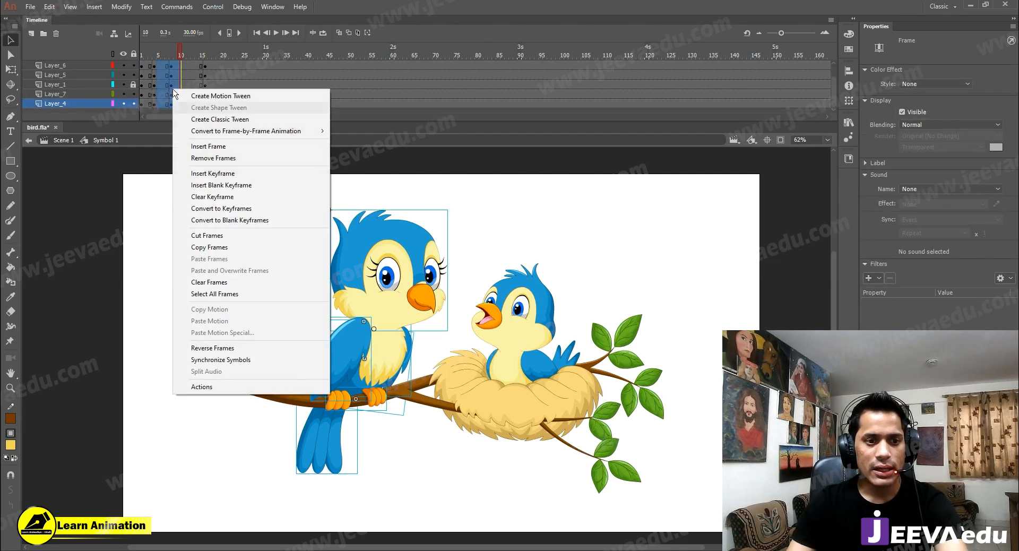
left_click(194, 123)
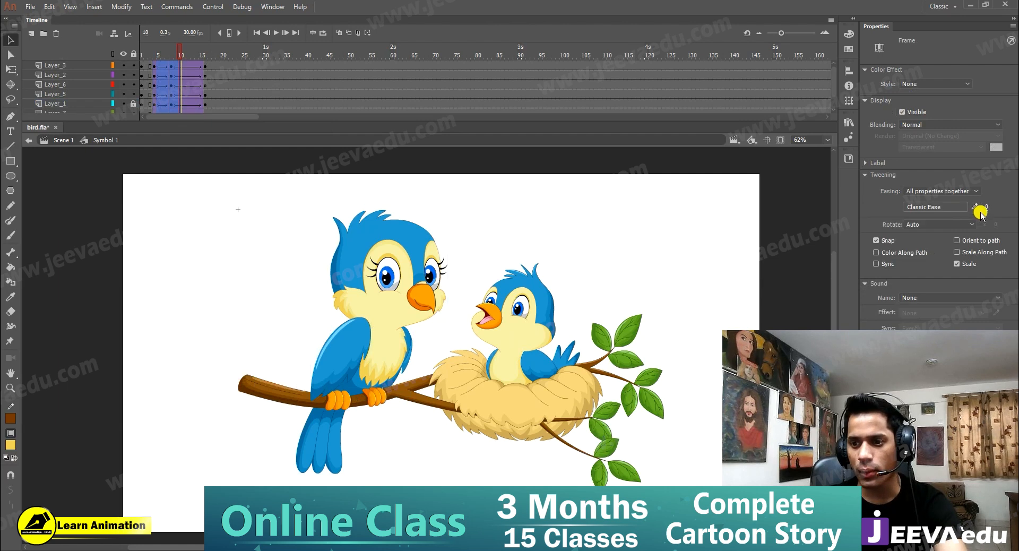
left_click_drag(980, 213, 974, 40)
At frame 8, set the pivot of the large bird's head, body and wings at the feet and rotate them slightly clockwise
left_click(170, 55)
left_click_drag(311, 191, 349, 392)
key("ctrl+z")
key("q")
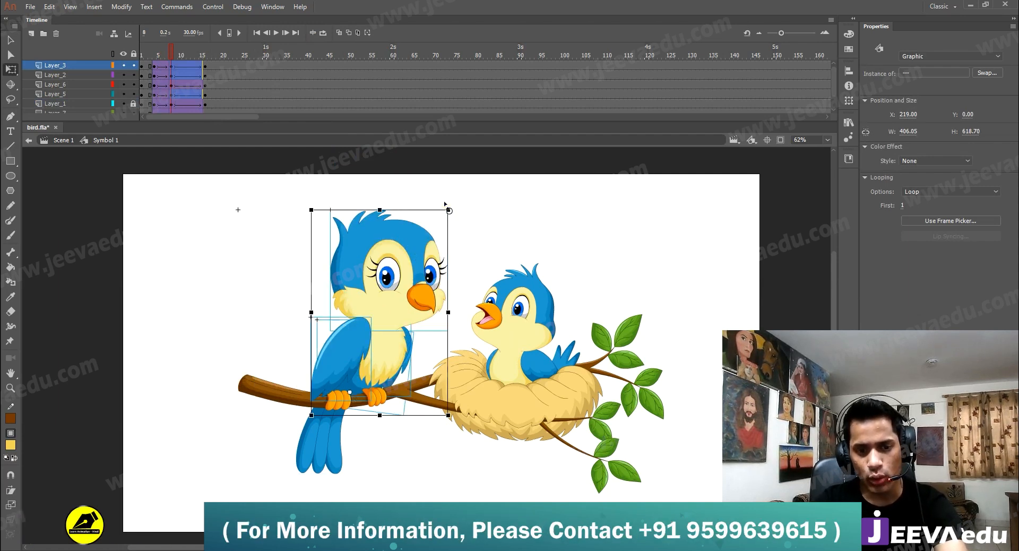
left_click_drag(446, 205, 447, 207)
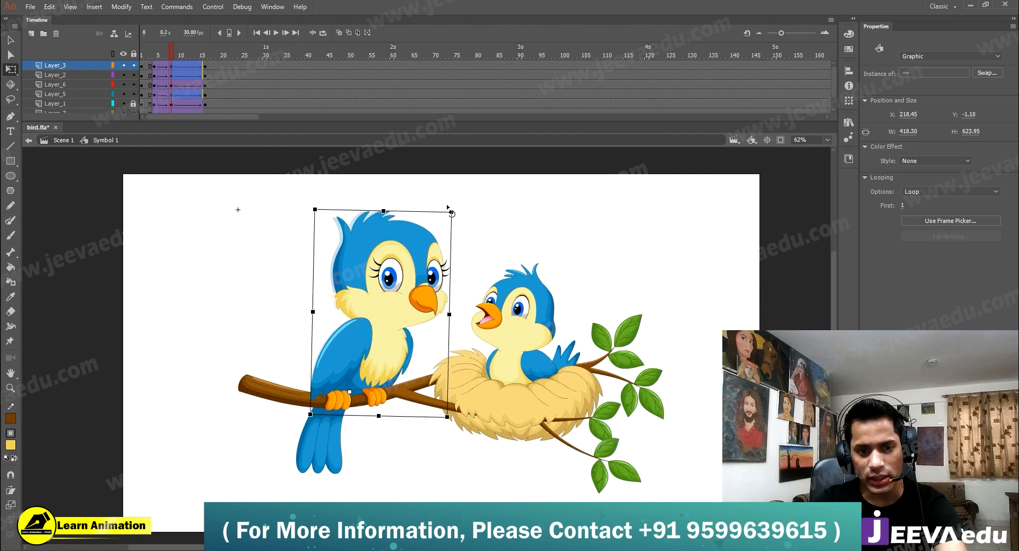
left_click(444, 196)
At frame 8, tilt the large bird's head further clockwise and swing its near wing slightly outward from the body
left_click(403, 261)
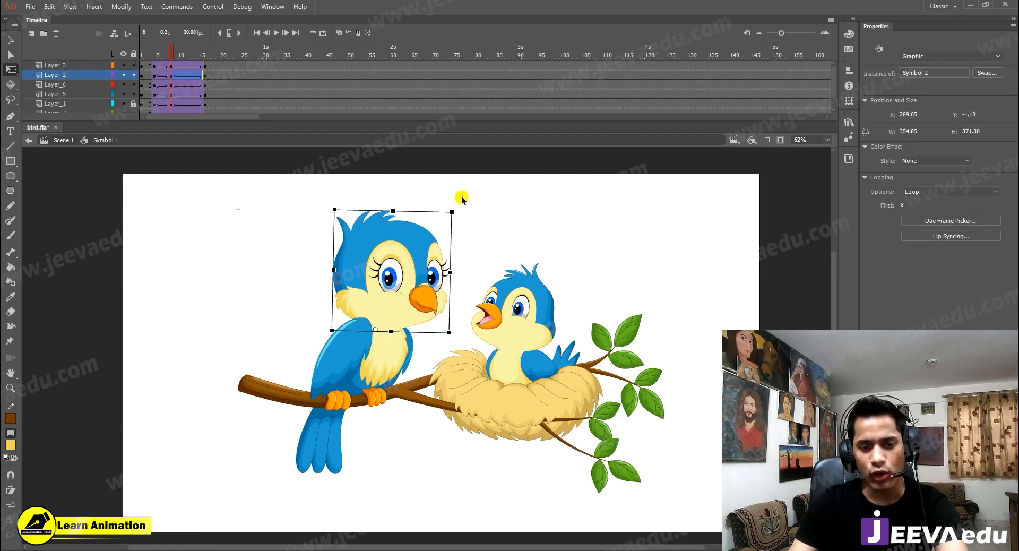
left_click_drag(454, 206, 462, 215)
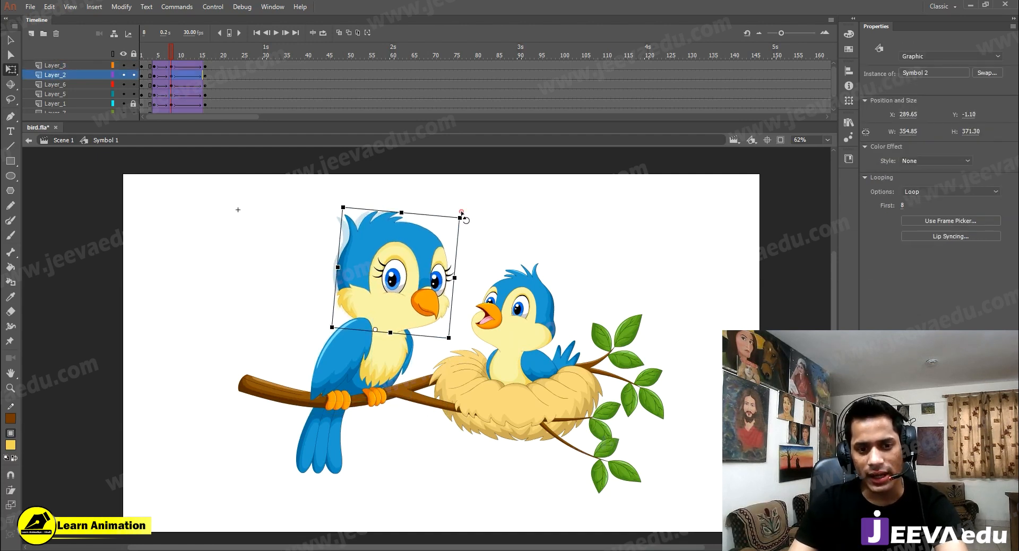
left_click(341, 369)
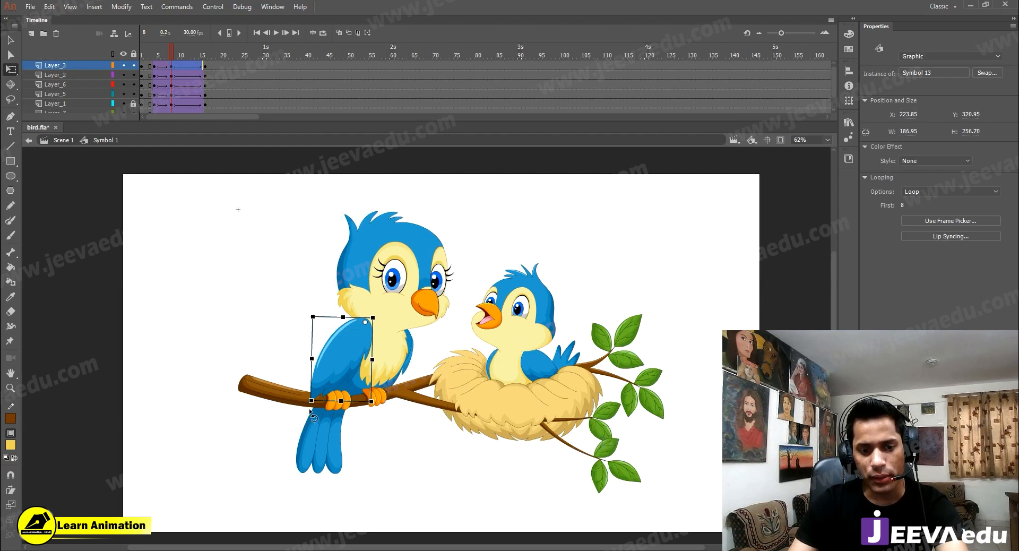
left_click_drag(312, 416, 309, 413)
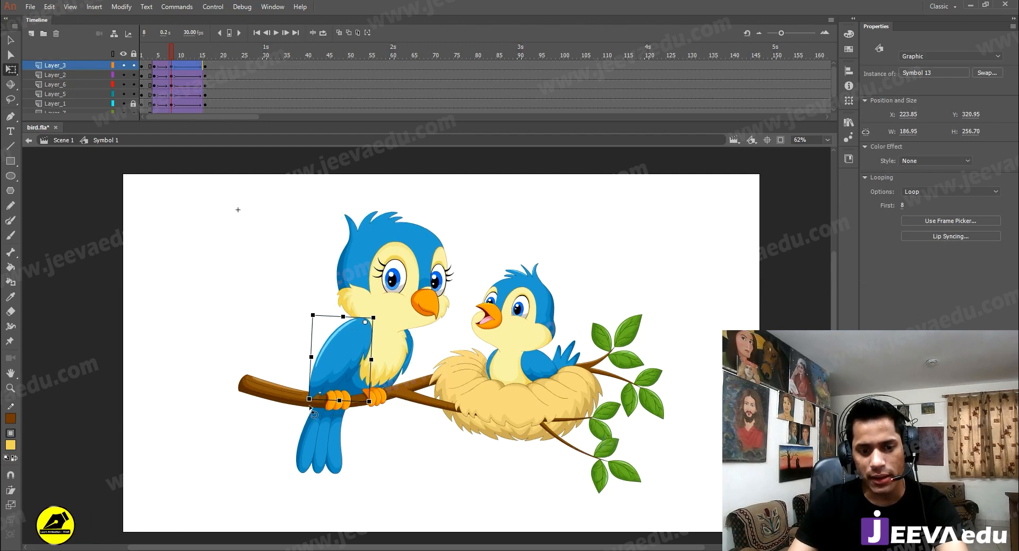
At frame 8, rotate the large bird's tail slightly counterclockwise so its tip swings toward the nest
left_click(406, 374)
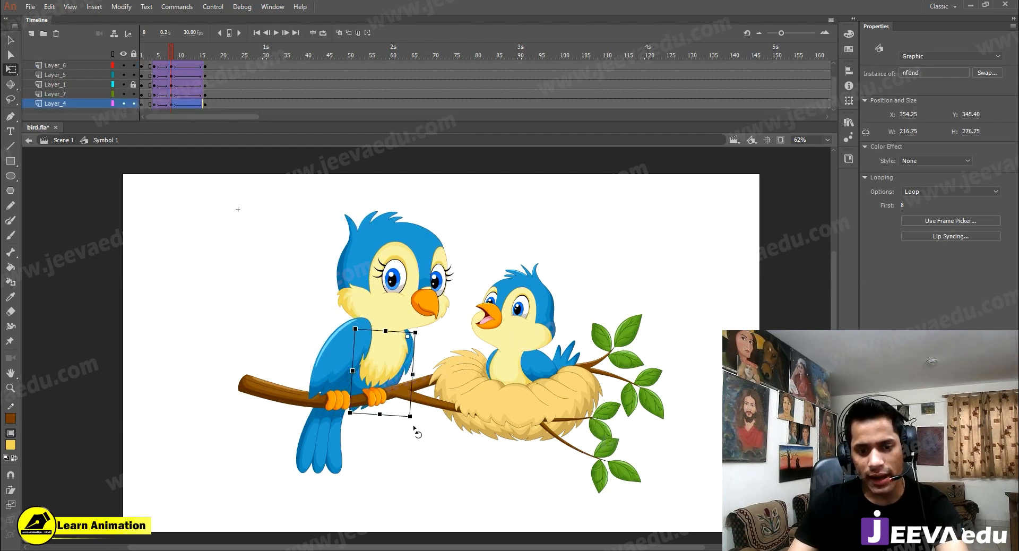
left_click(336, 448)
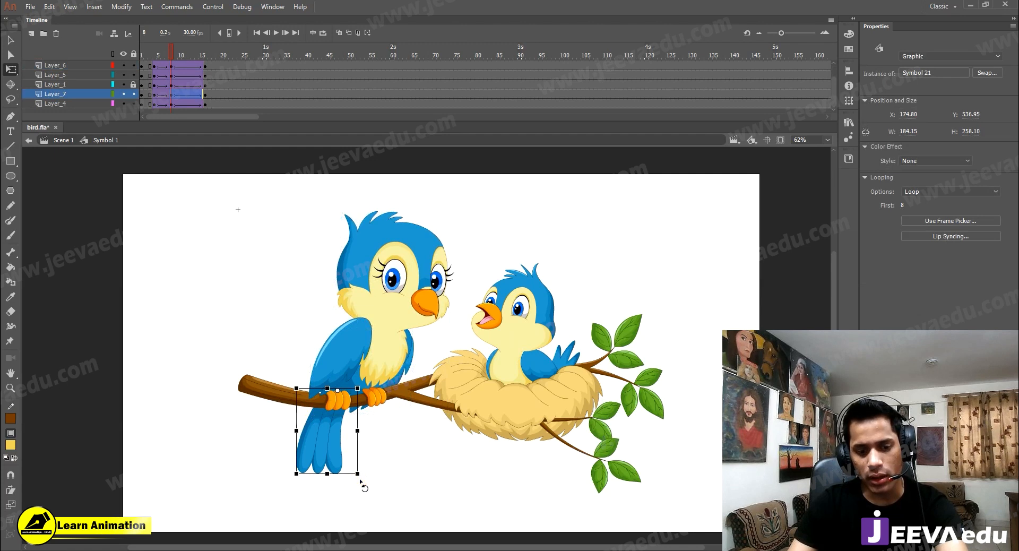
left_click_drag(361, 480, 366, 483)
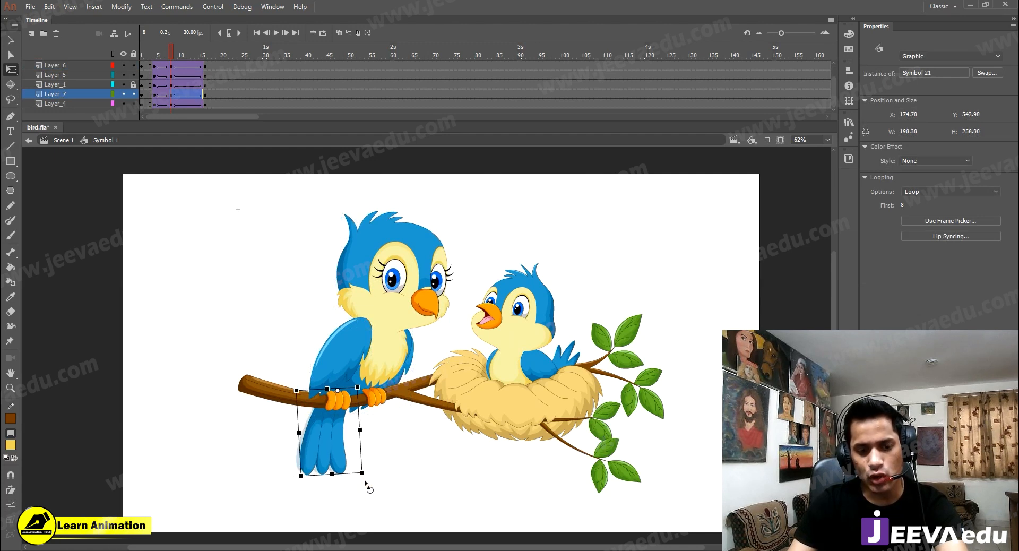
Preview the motion leading up to frame 8 and adjust the near wing's rotation slightly
left_click_drag(158, 49, 170, 72)
left_click(311, 335)
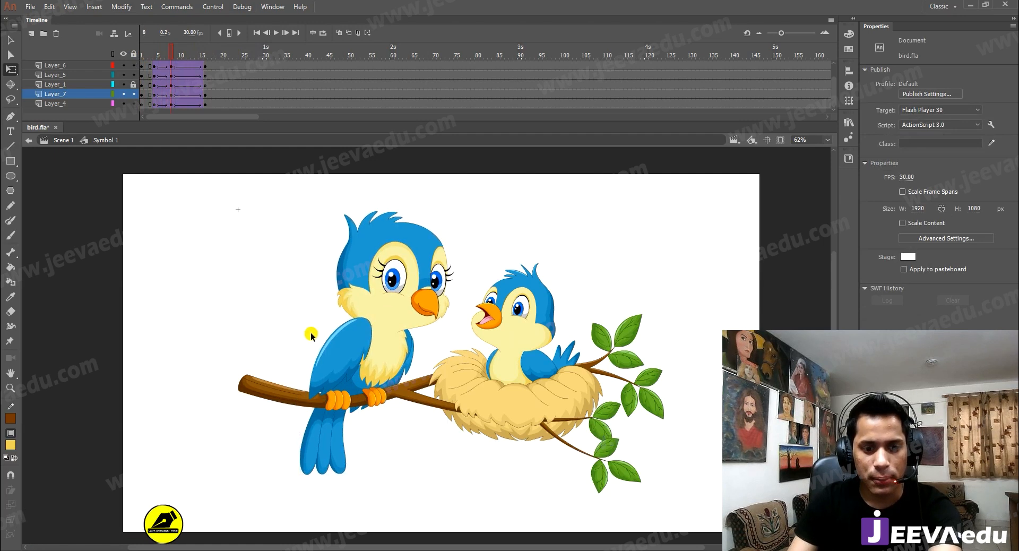
left_click(361, 351)
left_click_drag(307, 411, 304, 415)
Go to the keyframe at frame 16 and lock Layer_6, which holds the large bird's feet
left_click(206, 71)
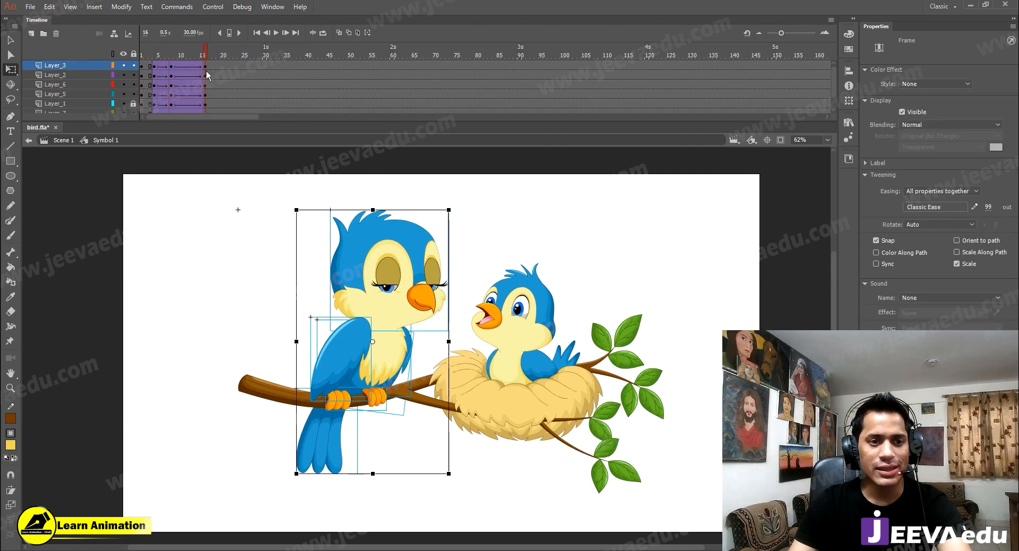
left_click_drag(300, 207, 445, 371)
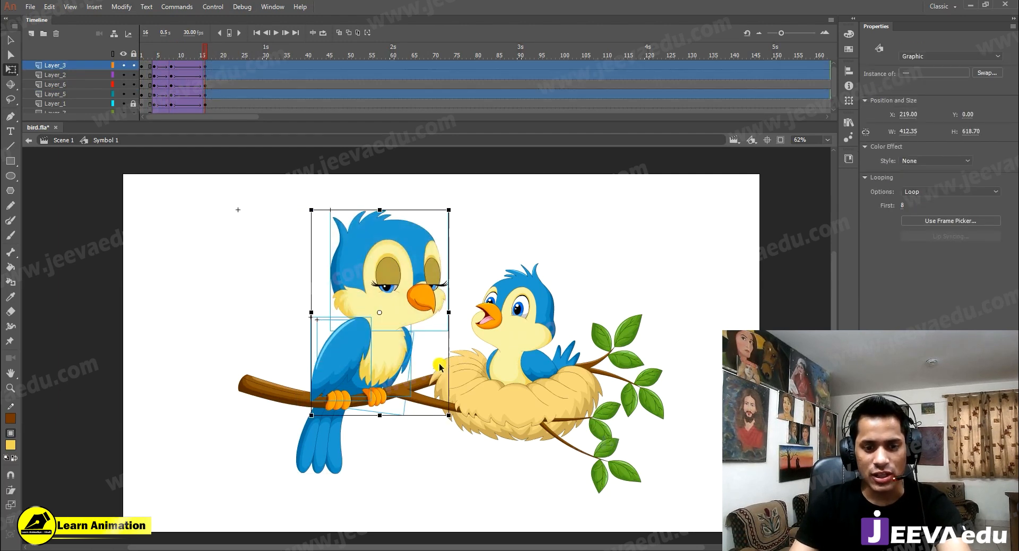
left_click(378, 420)
left_click(346, 406)
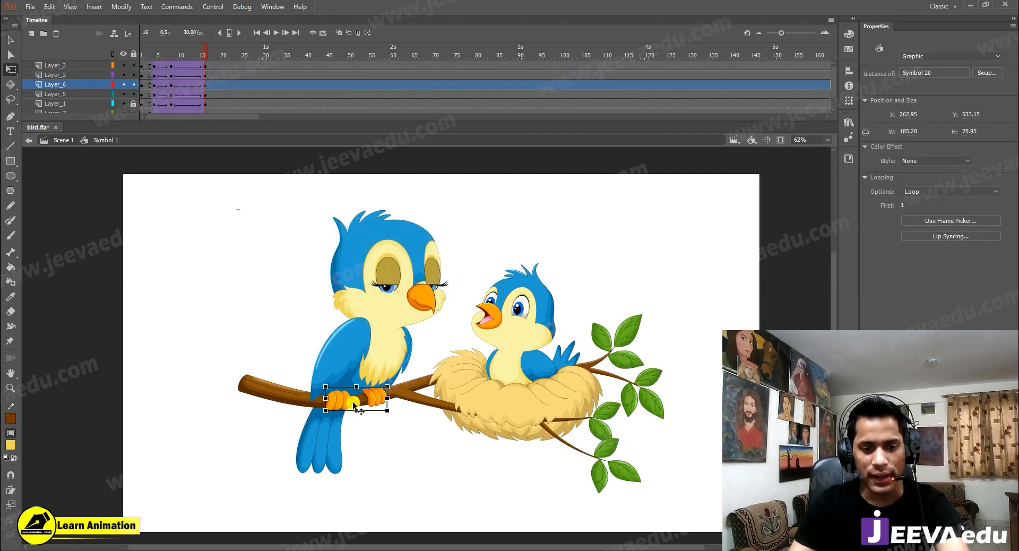
left_click(133, 84)
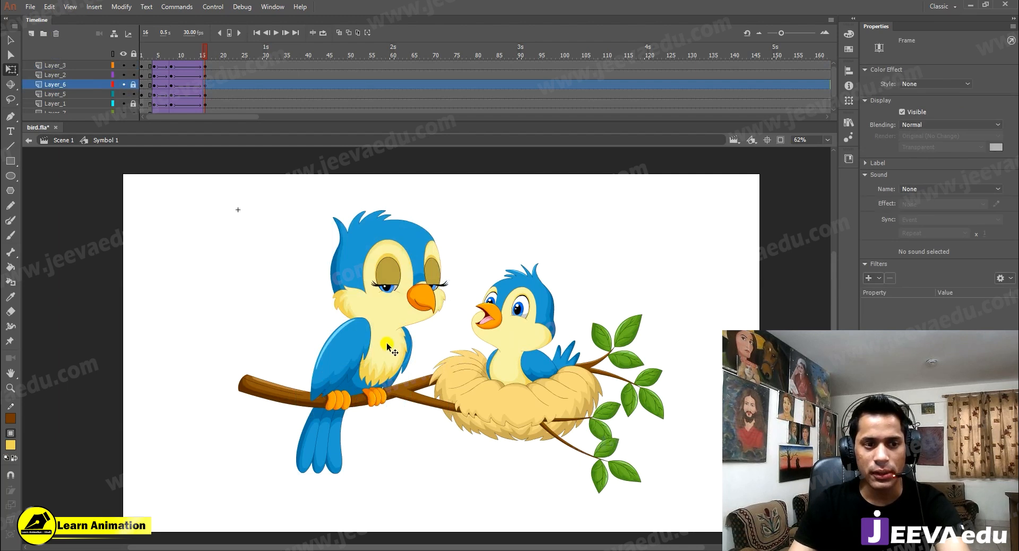
At frame 16, set the pivot of the large bird's head, body and wings at the feet and rotate them counterclockwise
left_click_drag(315, 212, 422, 355)
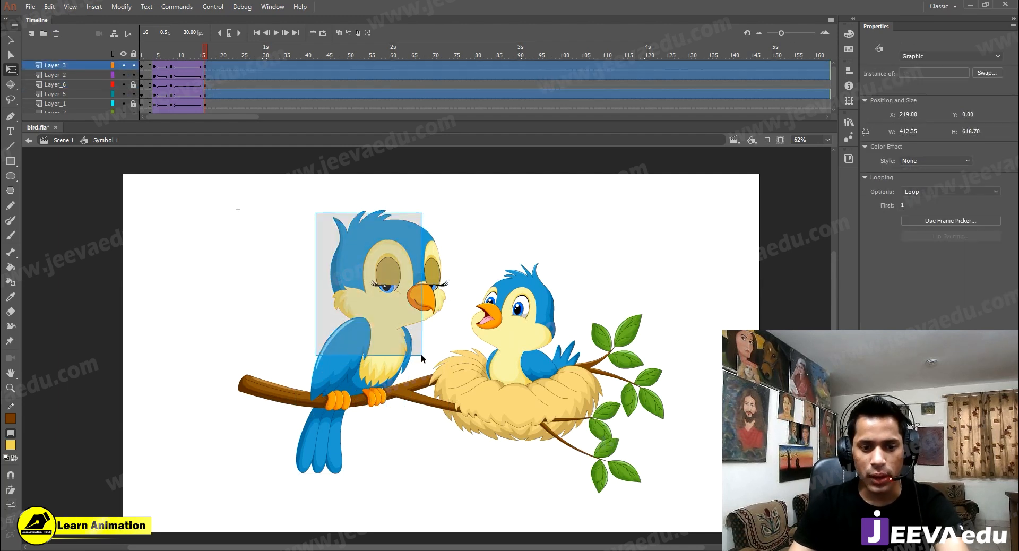
left_click_drag(379, 314, 350, 391)
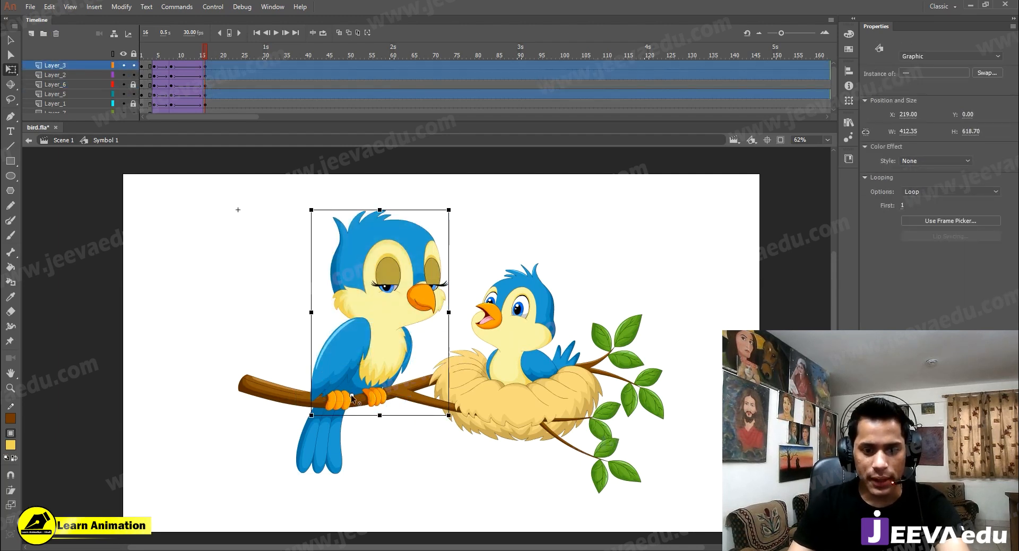
left_click_drag(452, 207, 441, 211)
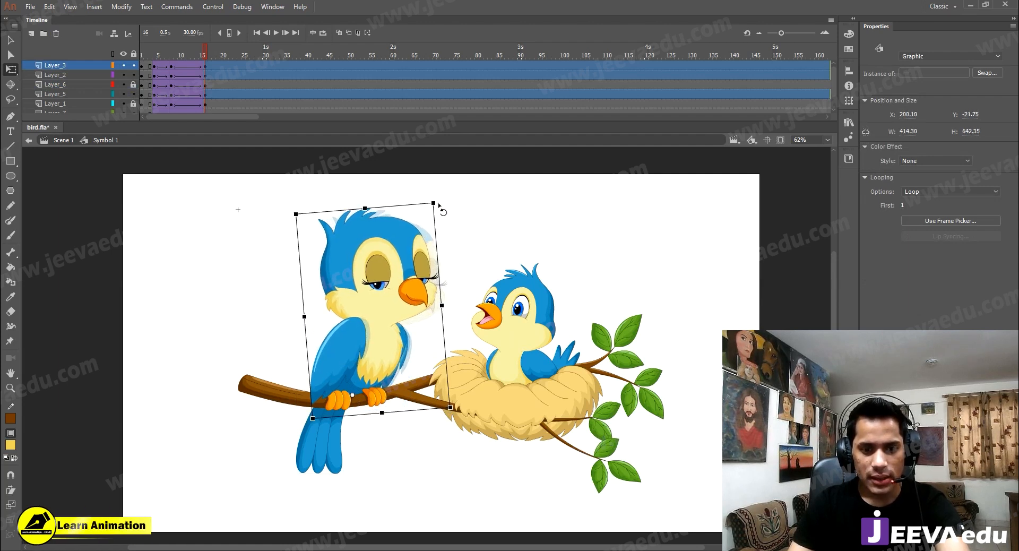
At frame 16, rotate the large bird's head, body and wings slightly further counterclockwise about the feet and preview the motion
left_click_drag(441, 208, 435, 203)
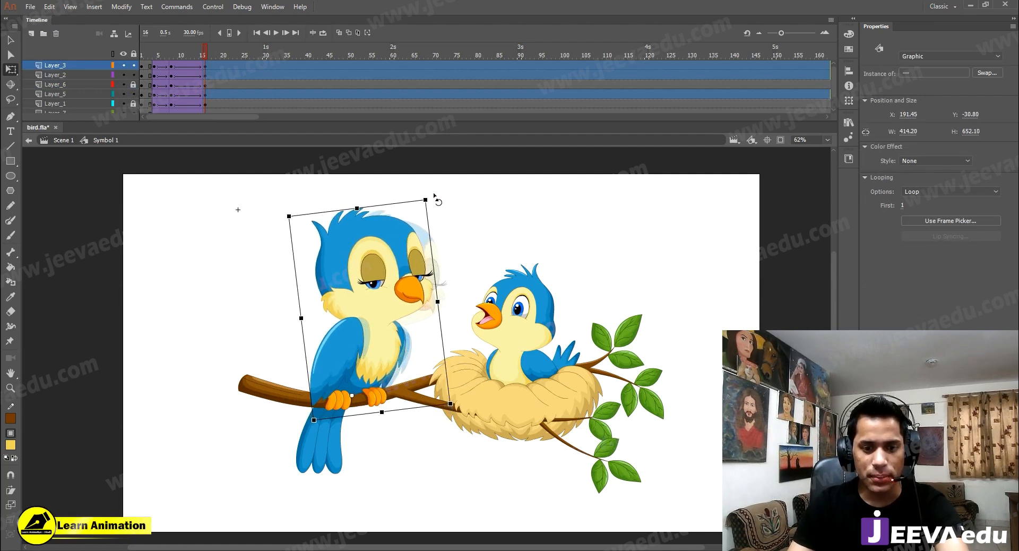
left_click(142, 56)
key("Return")
key("Return")
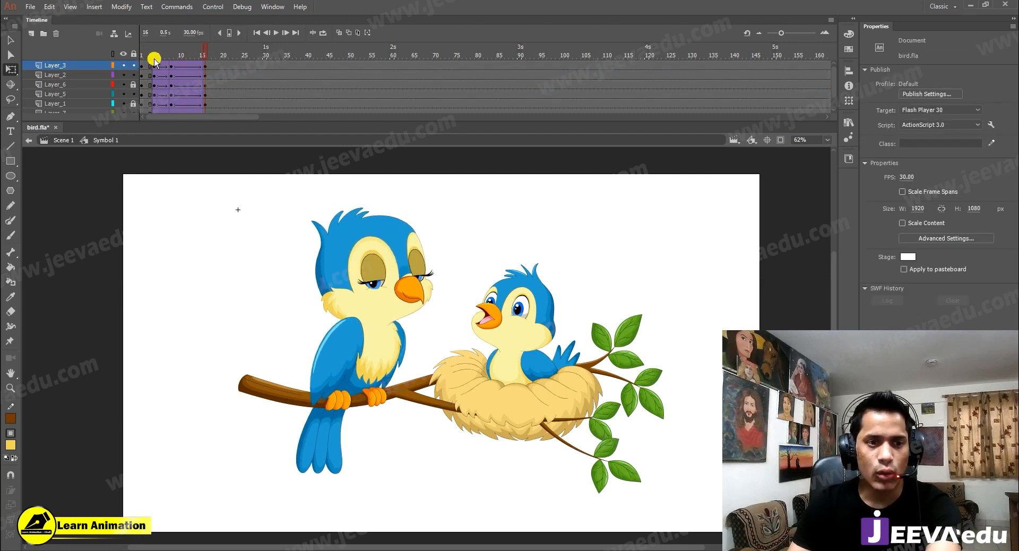
Remove one frame before the second pose on all layers so the following keyframes fall on frames 7 and 15
left_click_drag(188, 55, 162, 60)
key("Return")
key("shift+F5")
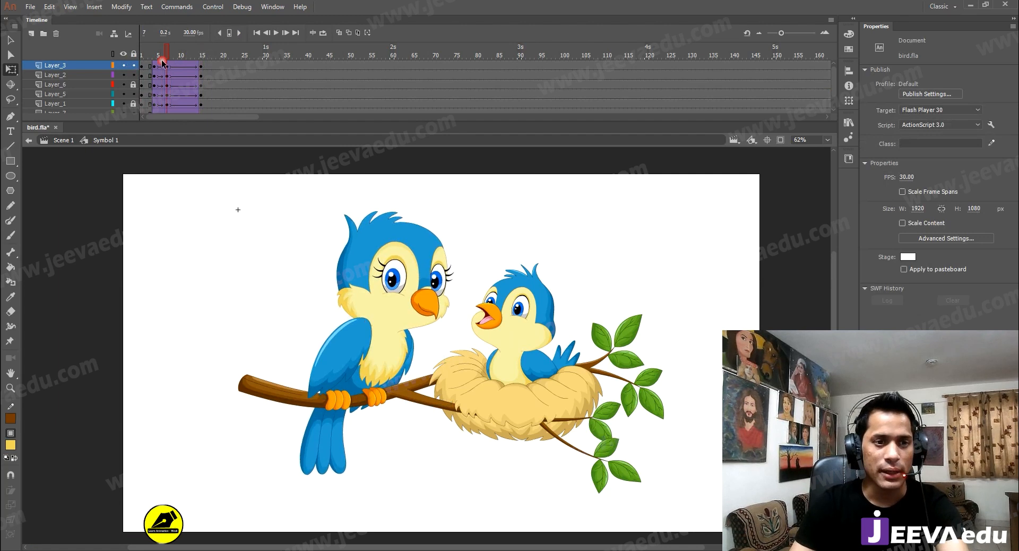
Select all frames in the timeline, synchronize their symbols and play the animation
right_click(166, 65)
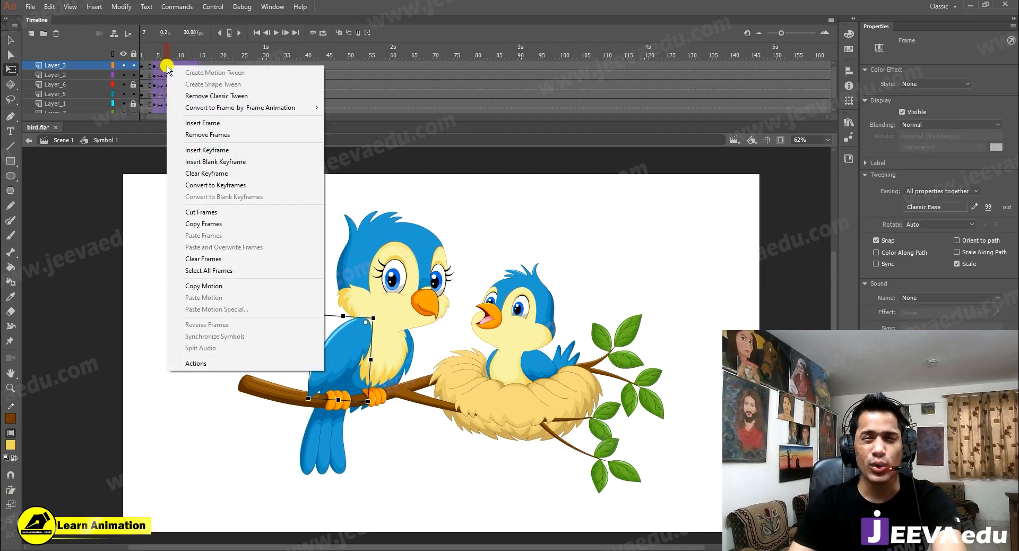
left_click(212, 270)
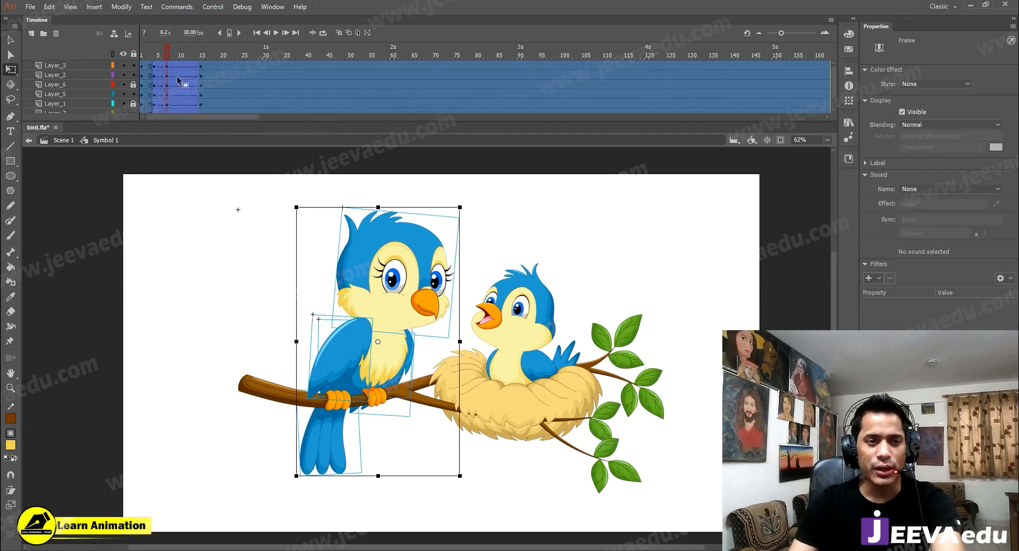
right_click(177, 78)
left_click(235, 350)
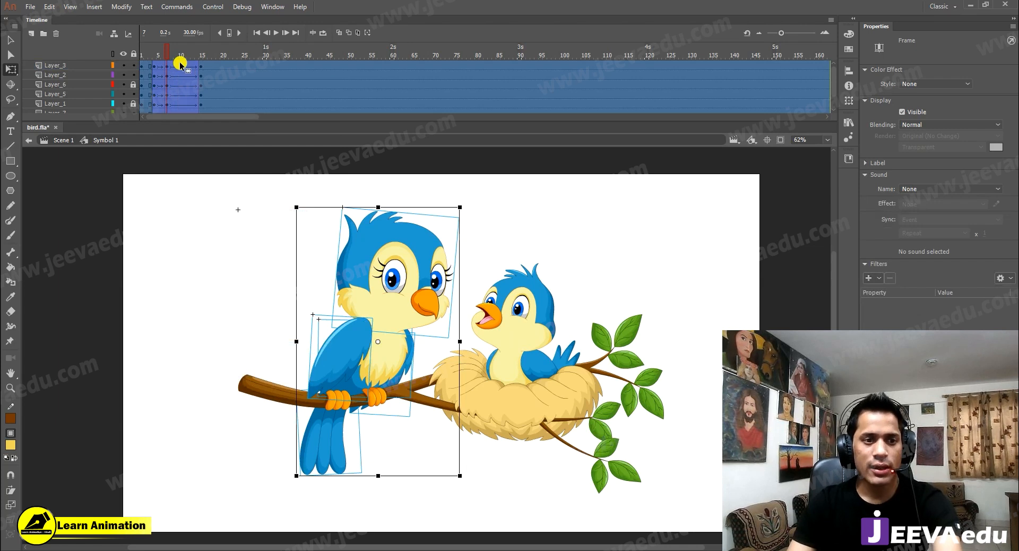
key("Return")
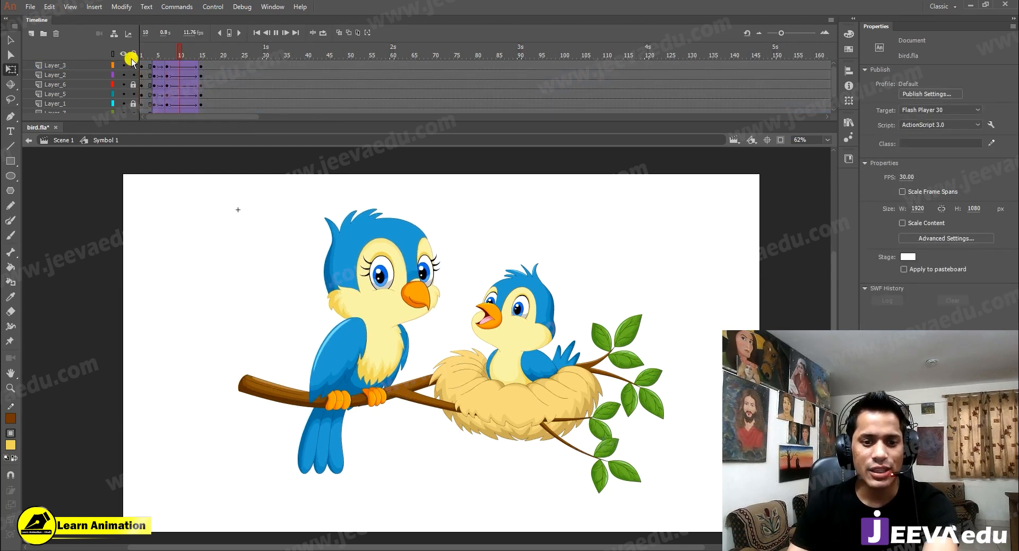
At frame 7, rotate the large bird's head slightly clockwise and preview the motion from frame 1
left_click(167, 46)
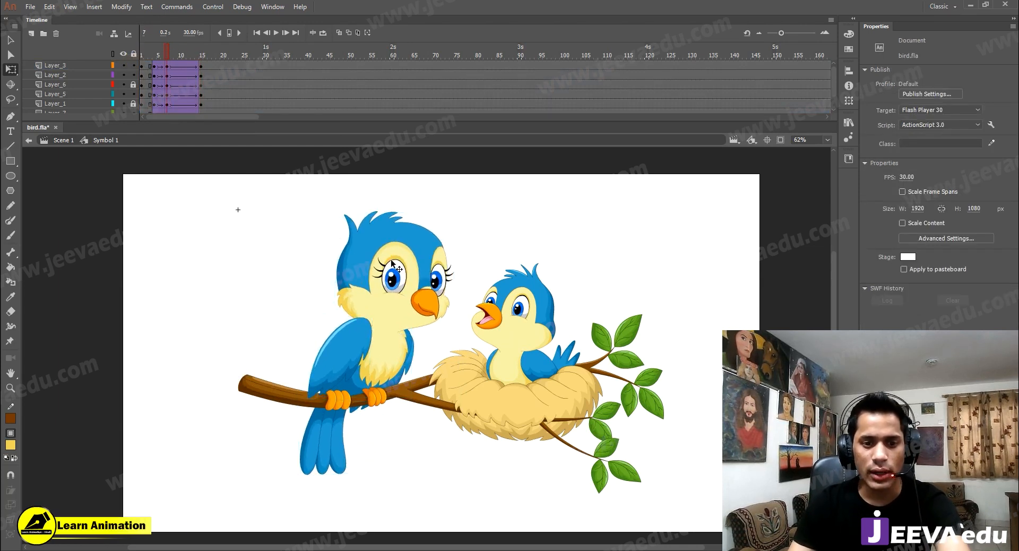
left_click(424, 244)
left_click_drag(464, 213, 466, 216)
left_click_drag(171, 48, 101, 62)
key("Return")
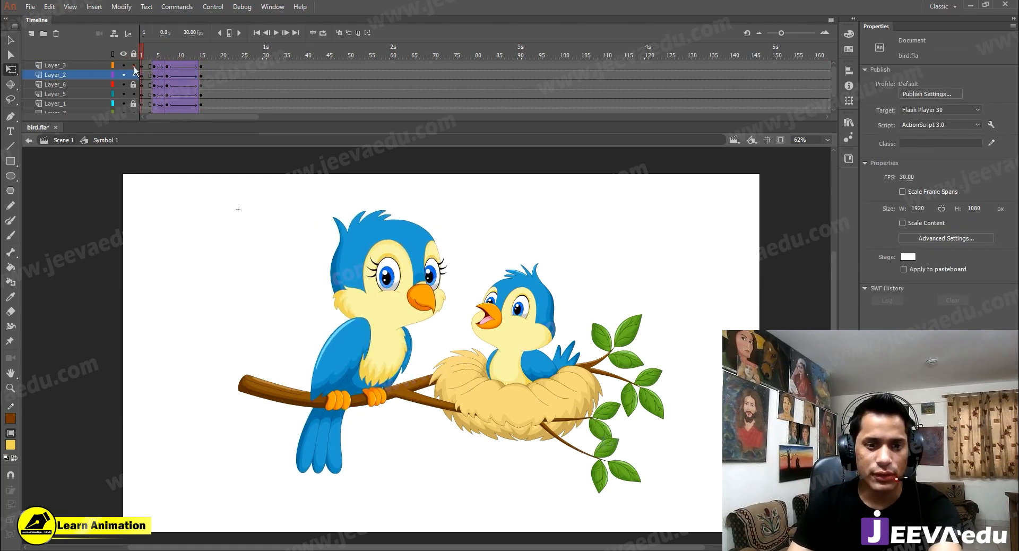
At frame 7, adjust the rotation of the large bird's far and near wings and replay the animation
left_click(167, 55)
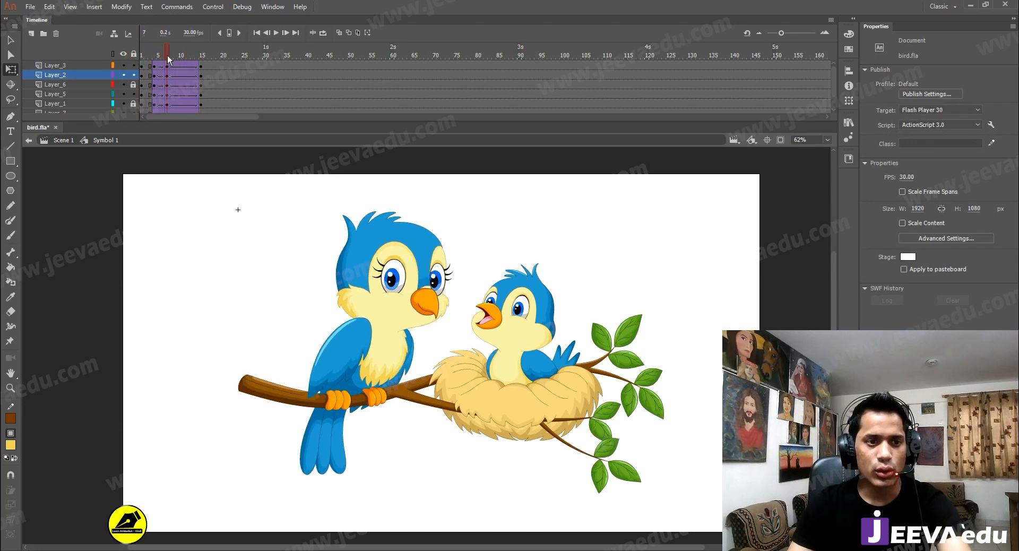
left_click(412, 376)
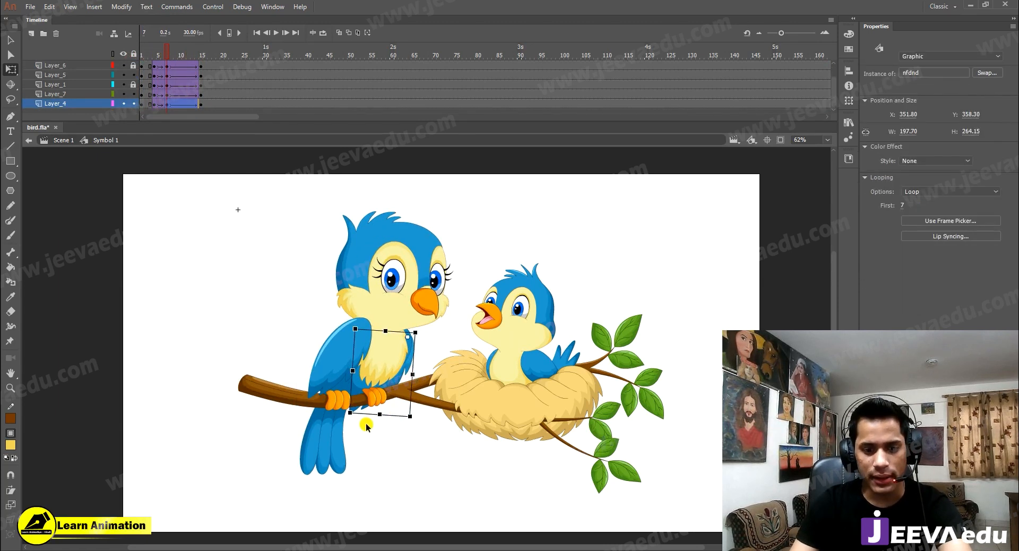
left_click_drag(349, 420, 310, 410)
left_click(324, 370)
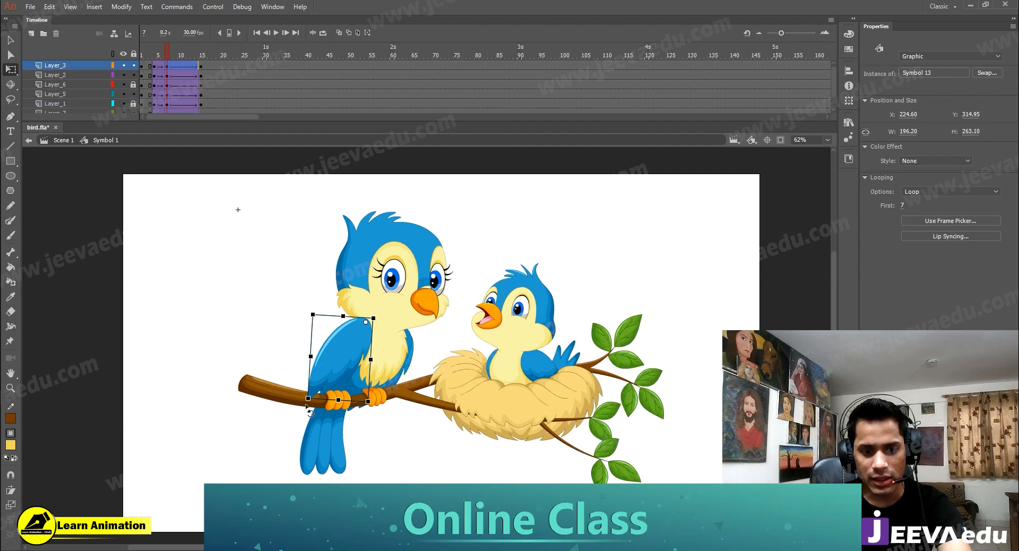
key("Return")
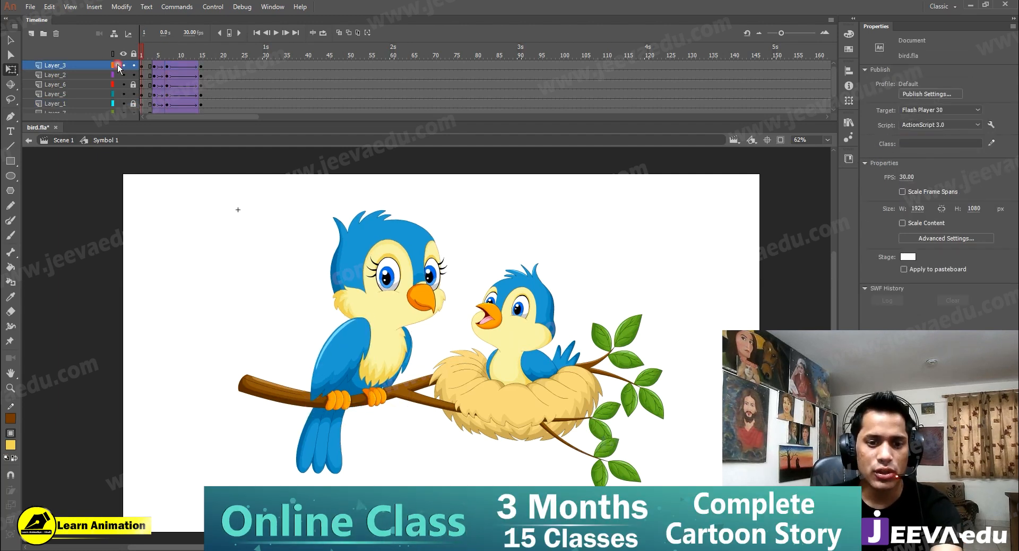
left_click(118, 65)
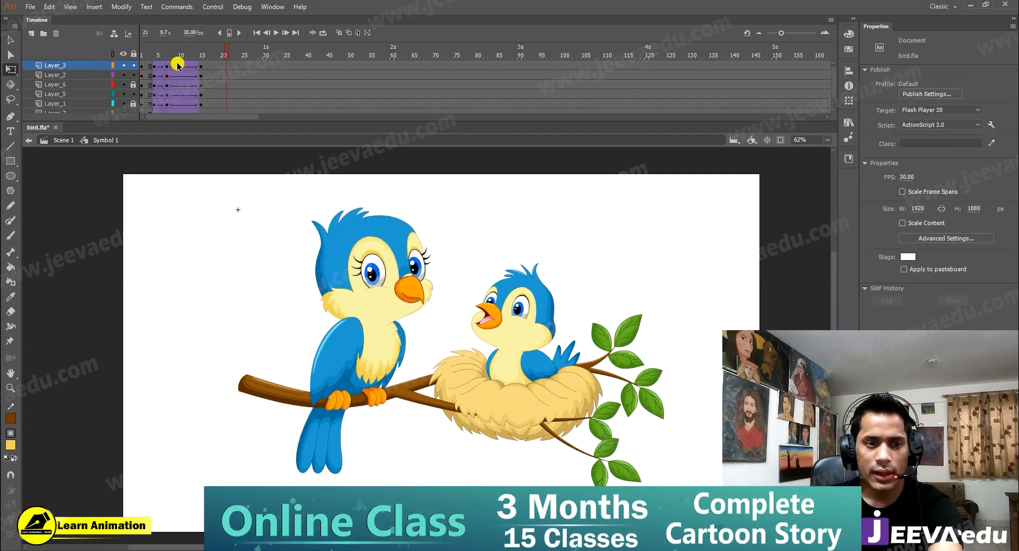
In the large bird's final pose at frame 16, tilt the head further counterclockwise about the neck
left_click(203, 52)
left_click(412, 283)
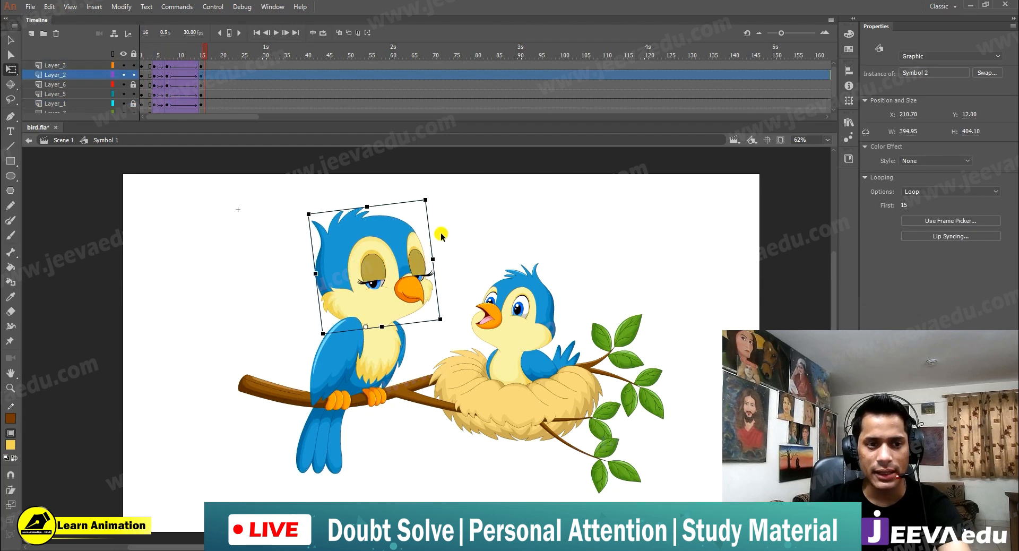
left_click_drag(434, 197, 425, 177)
In the final pose, rotate the near wing slightly clockwise and the far wing counterclockwise so their tips spread away from the body
left_click(350, 332)
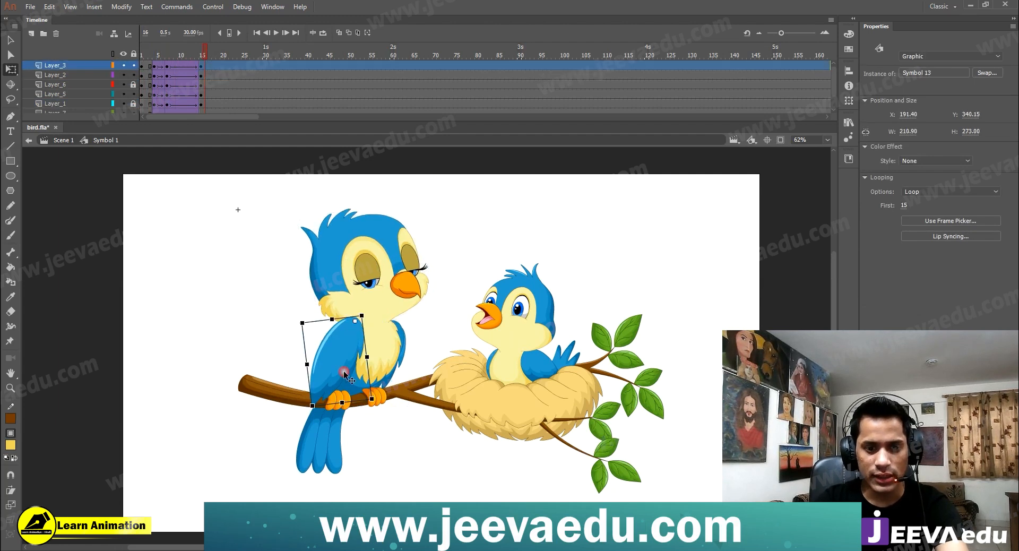
left_click_drag(316, 417, 309, 415)
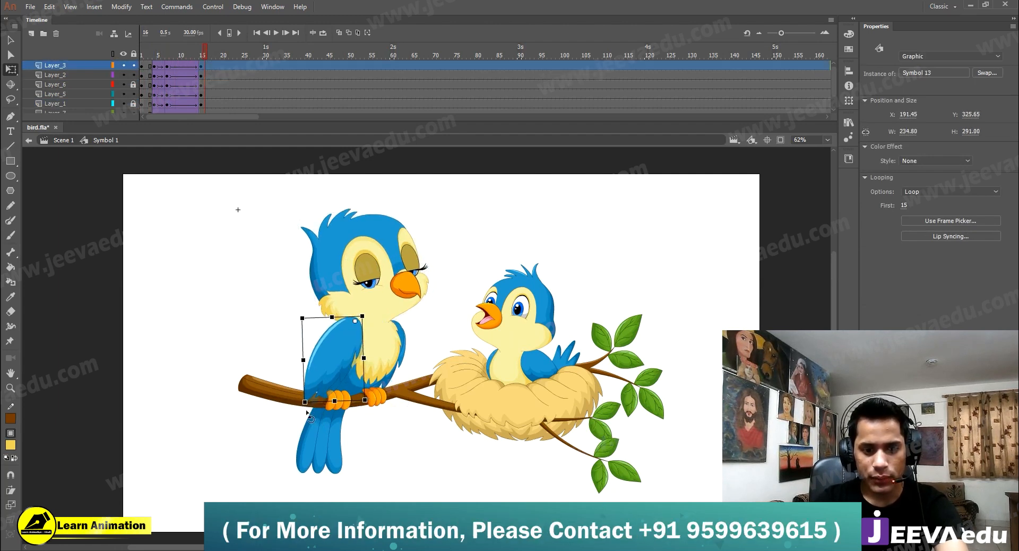
left_click(409, 356)
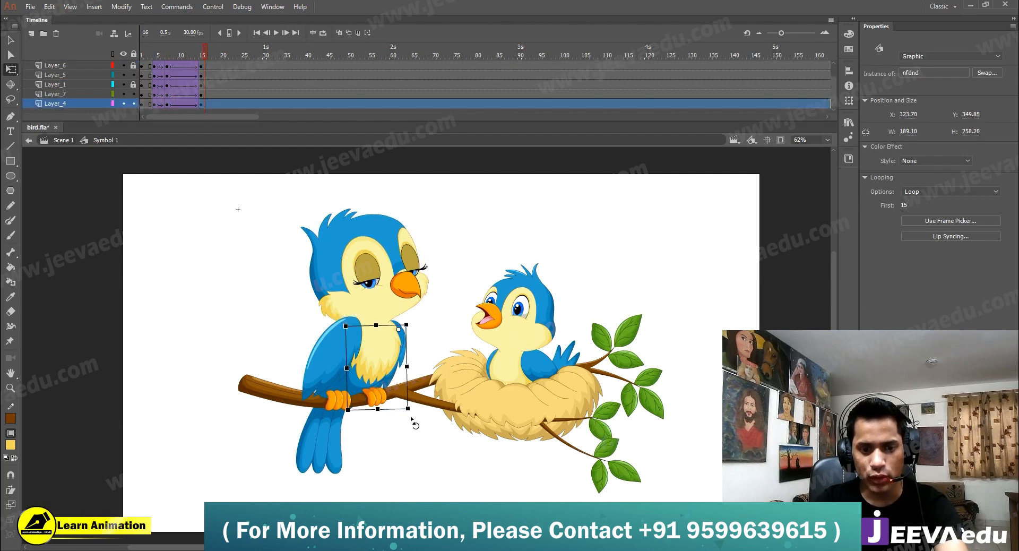
left_click_drag(413, 420, 423, 431)
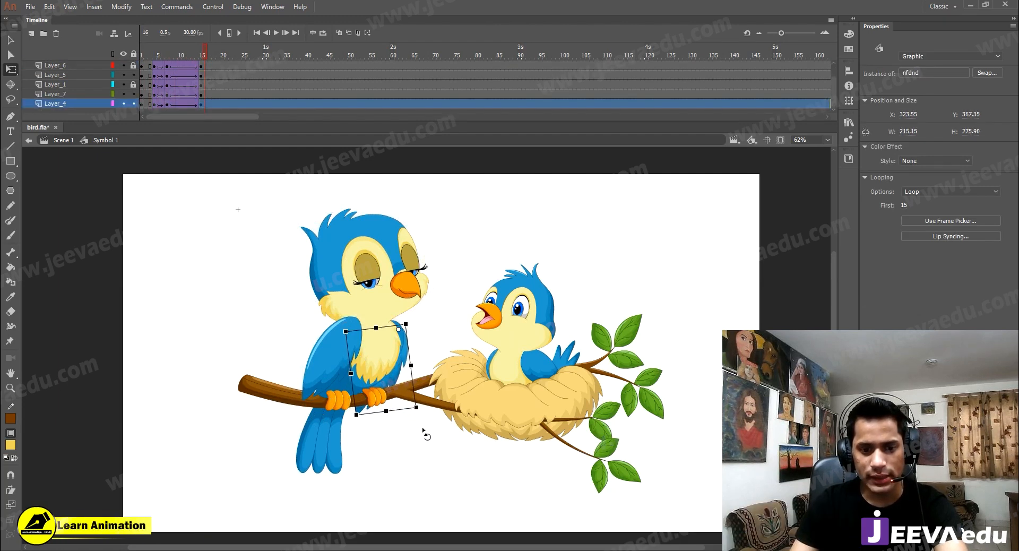
In the final pose, rotate the large bird's tail clockwise so its tip swings away from the nest, and preview the motion
left_click(326, 451)
left_click_drag(301, 479, 268, 461)
left_click_drag(346, 340, 339, 390)
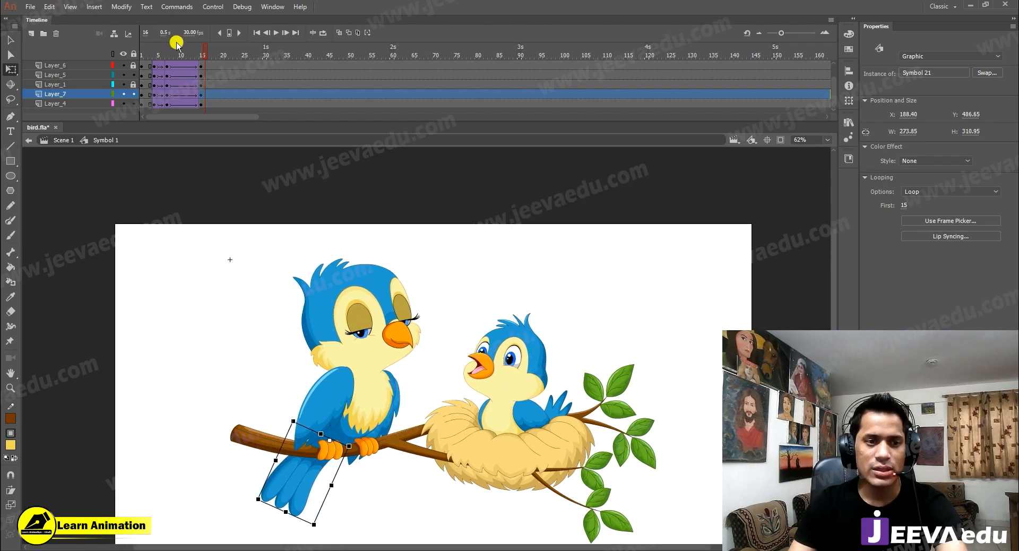
scroll(132, 74, "up", 2)
key("Return")
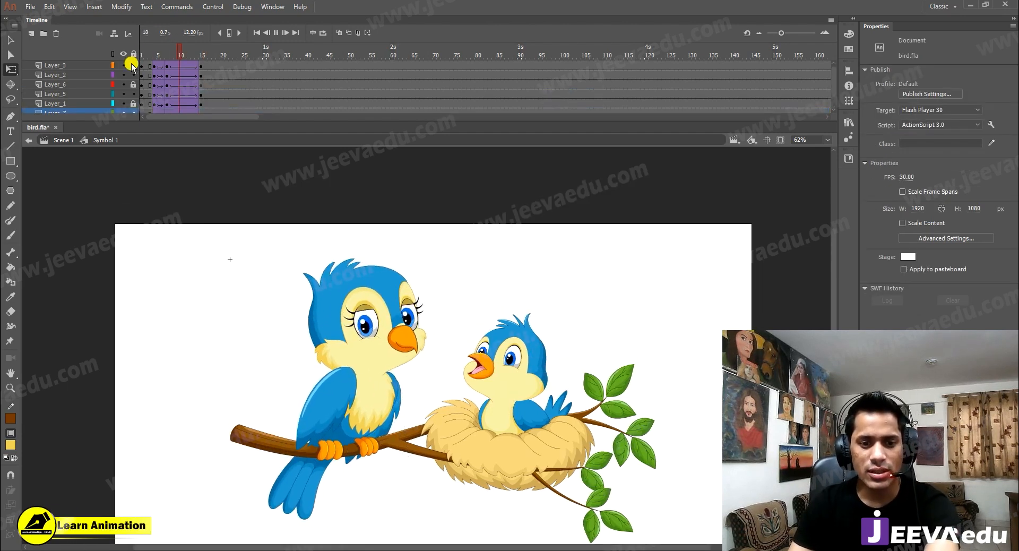
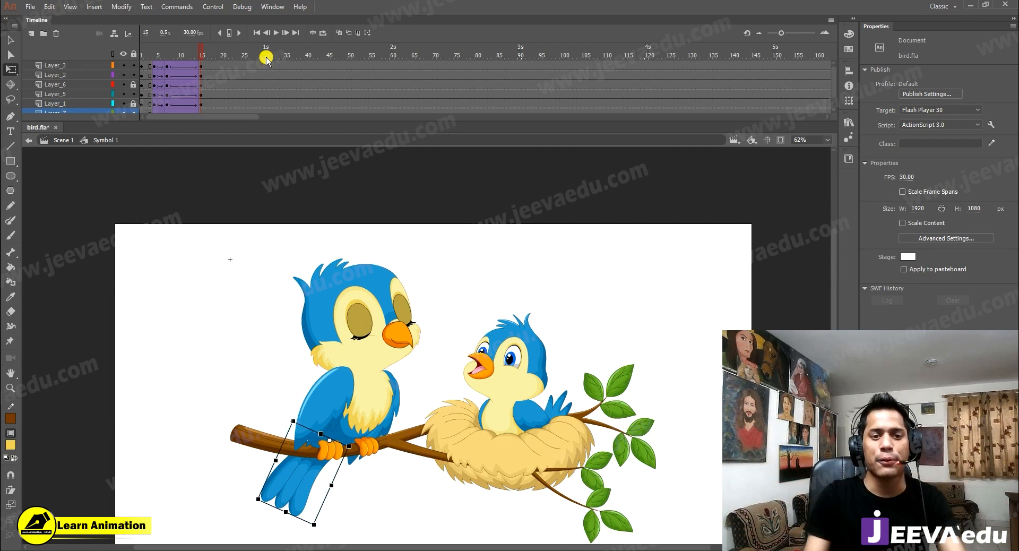
Replay the large bird's motion and scrub from frame 7 to frame 15 to examine the body movement
key("Return")
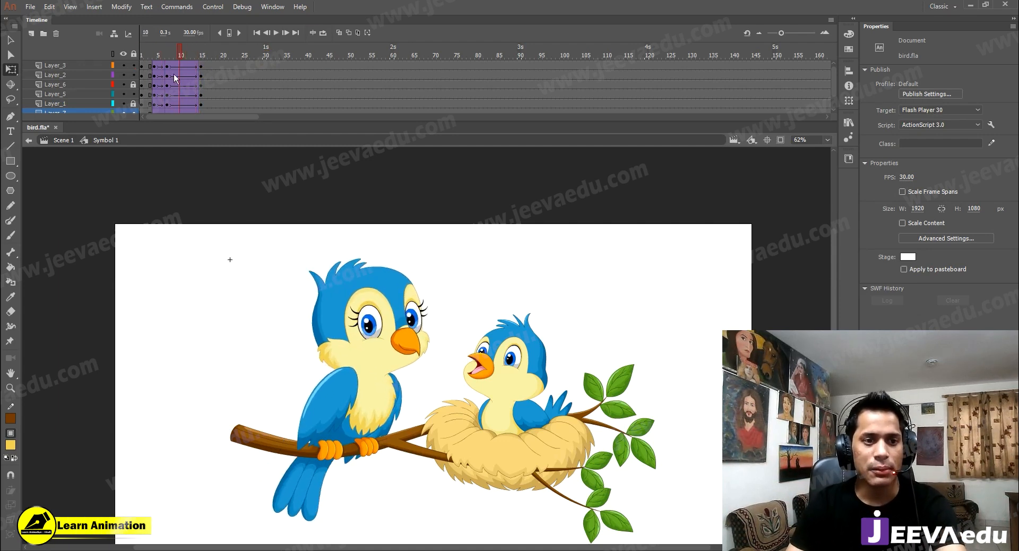
key("Return")
left_click(203, 91)
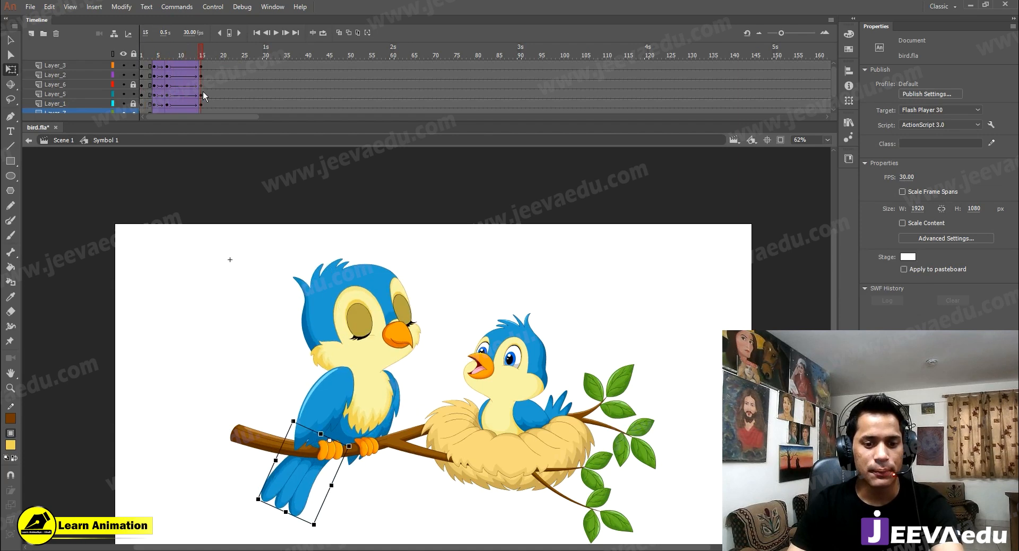
left_click(167, 65)
left_click_drag(169, 55, 202, 61)
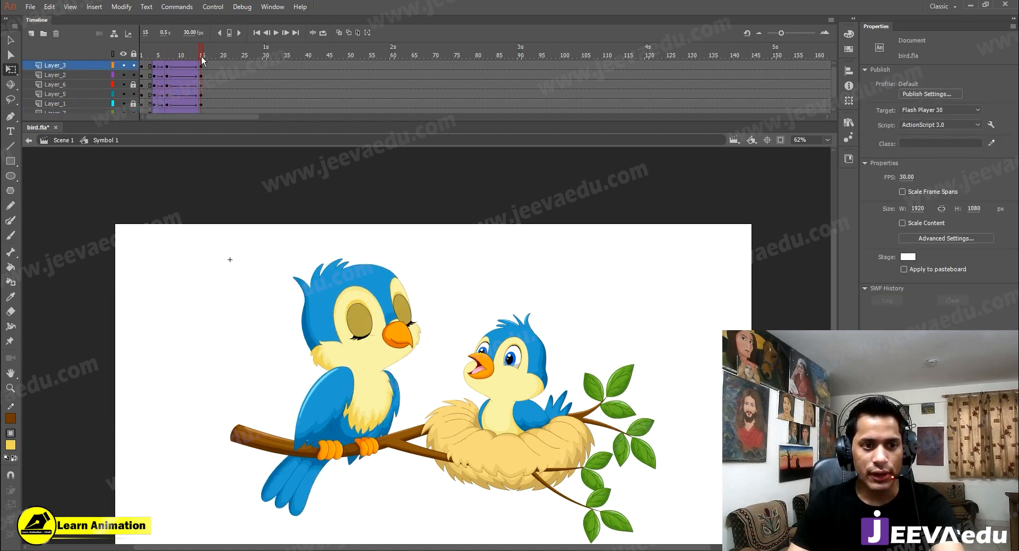
Open the large bird's body symbol and on Layer_2 keyframe the yellow belly patch at frames 7 and 15 with a classic tween between
key("z")
left_click(403, 323)
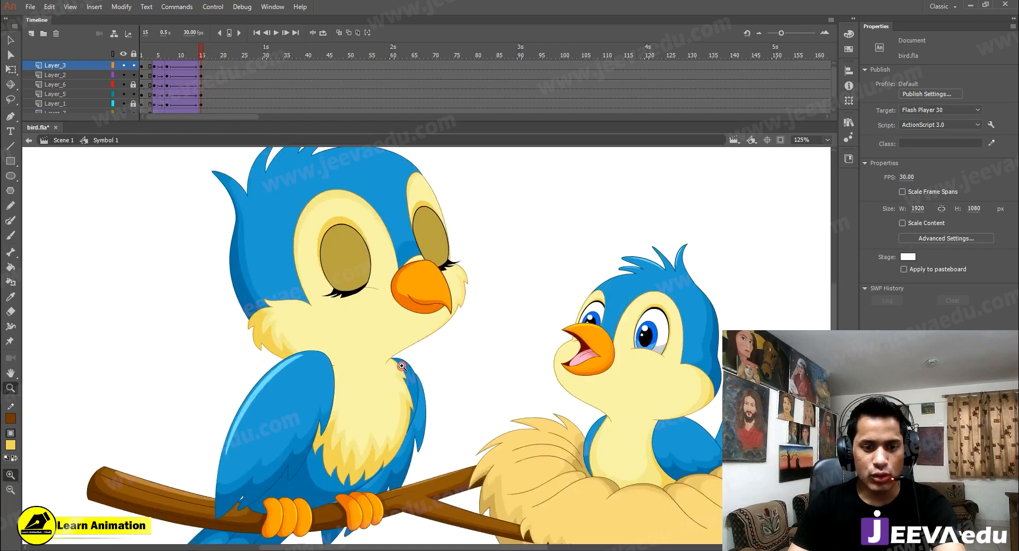
left_click_drag(381, 386, 448, 253)
key("v")
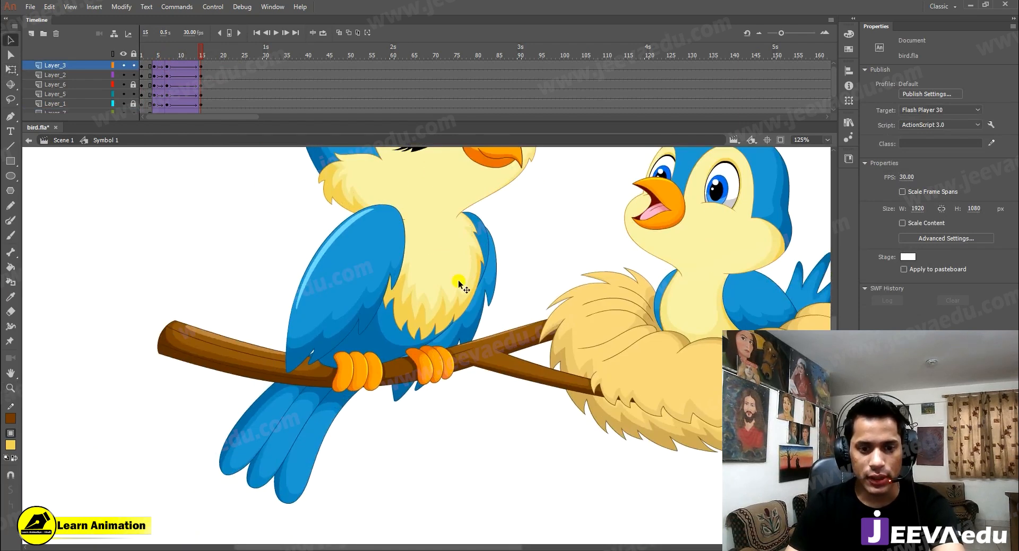
double_click(439, 302)
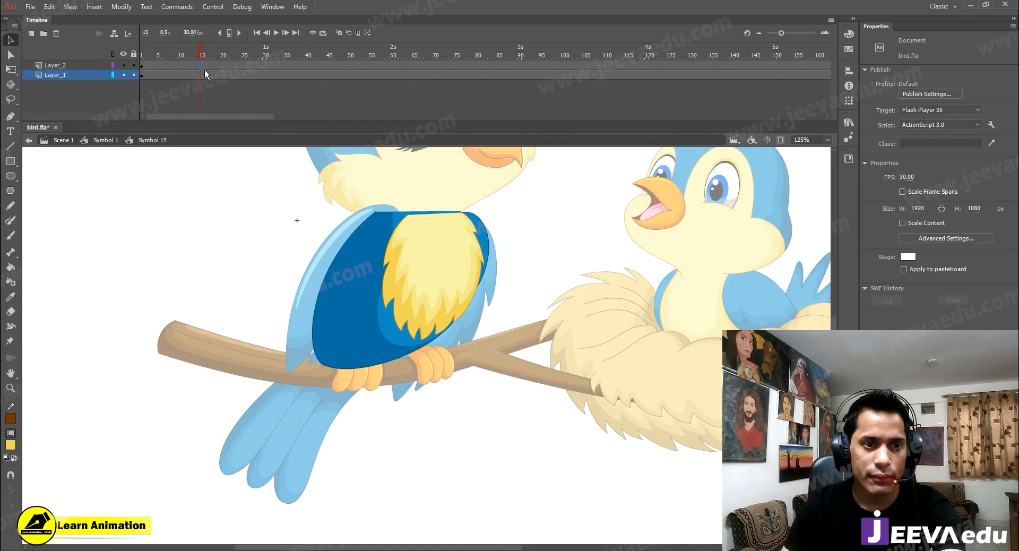
key("F6")
left_click(164, 67)
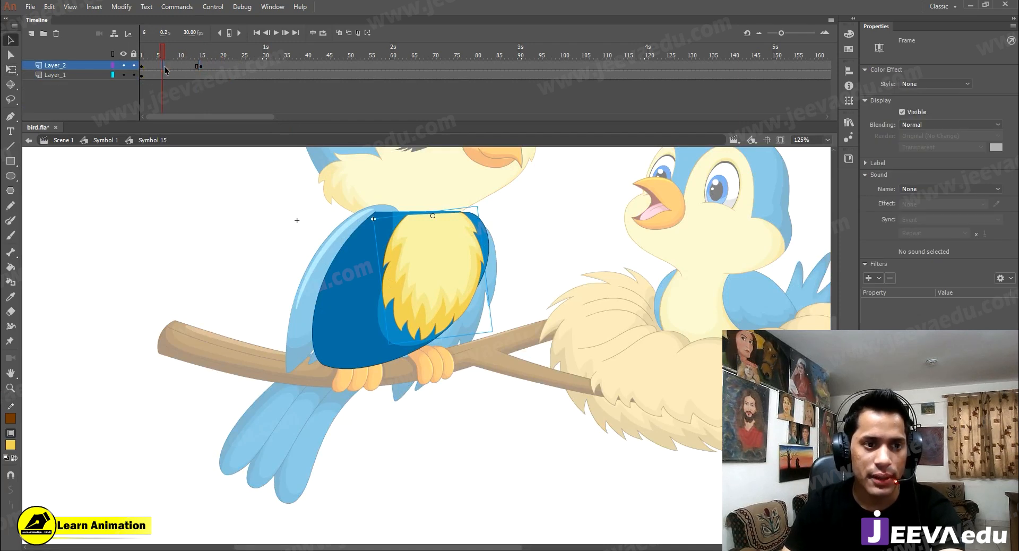
right_click(183, 66)
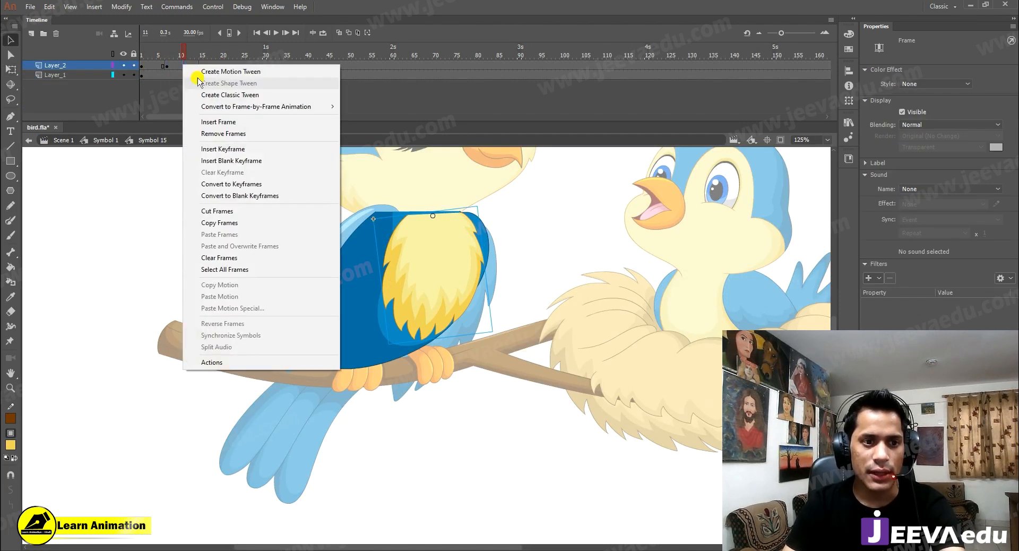
left_click(202, 93)
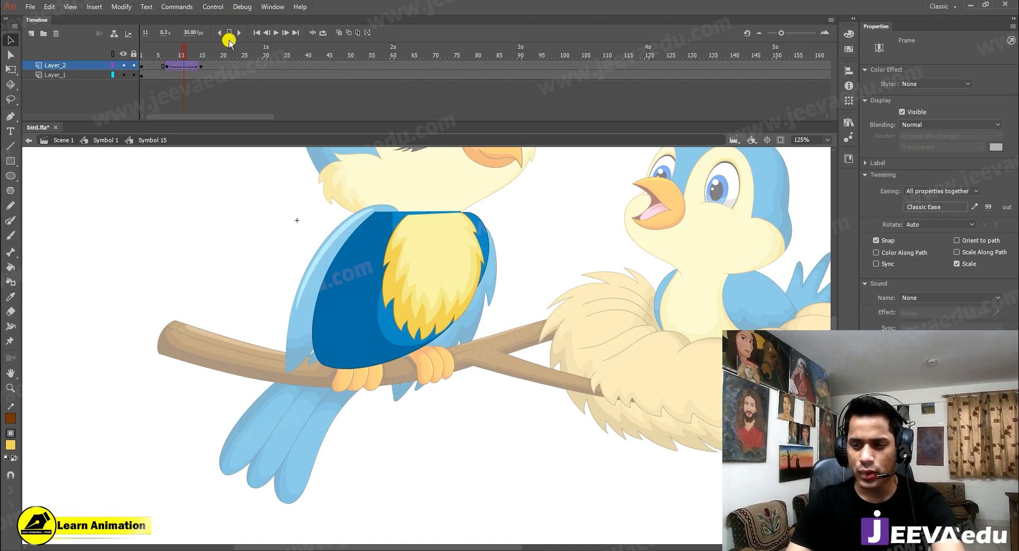
At frame 15, rotate the yellow belly patch counterclockwise about its upper pivot, return to Symbol 1 and preview the result
key("q")
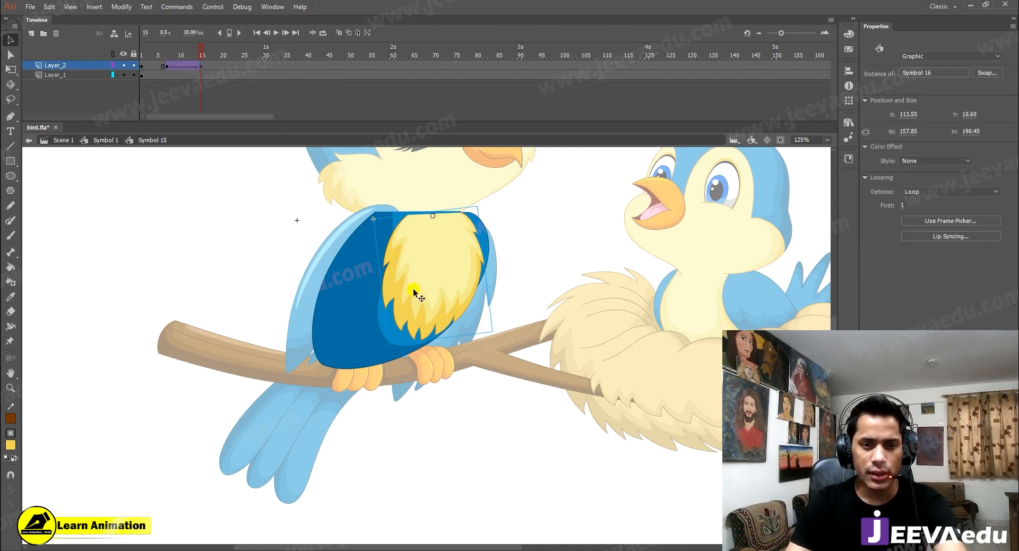
left_click(383, 356)
left_click_drag(384, 355, 413, 371)
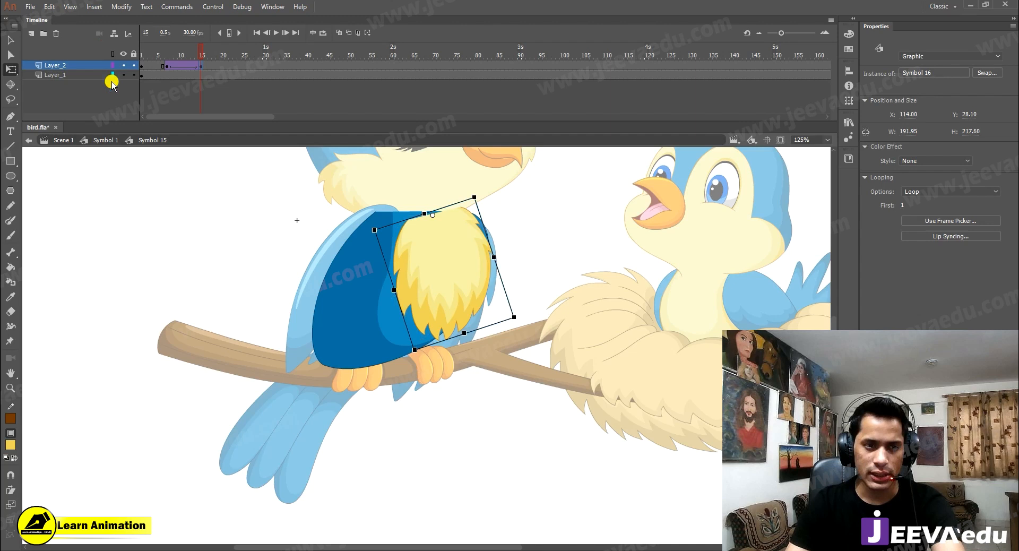
left_click(110, 141)
key("Return")
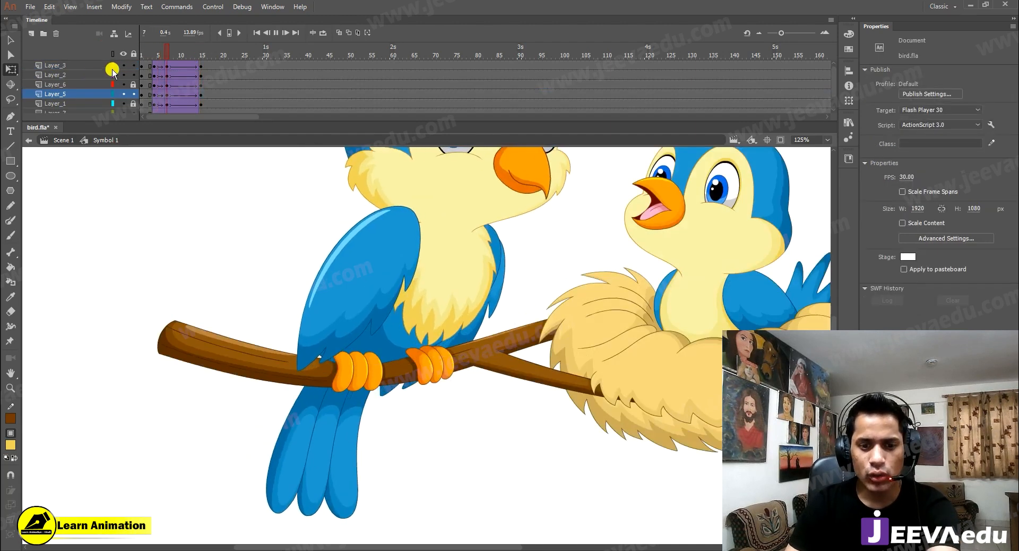
At frame 15 inside the large bird's body symbol, rotate the yellow belly patch slightly clockwise about its upper pivot, and return to Symbol 1
double_click(459, 316)
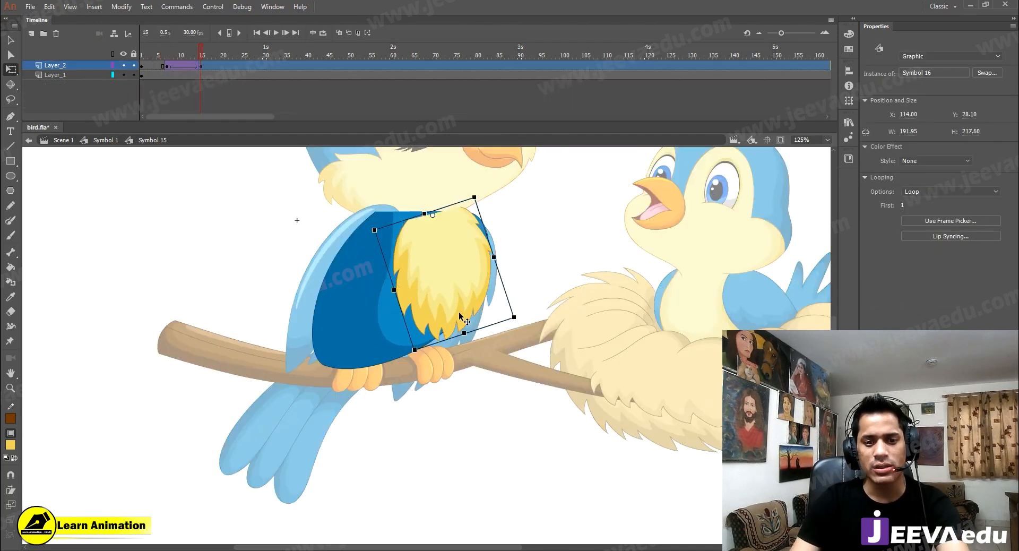
left_click_drag(515, 314, 509, 329)
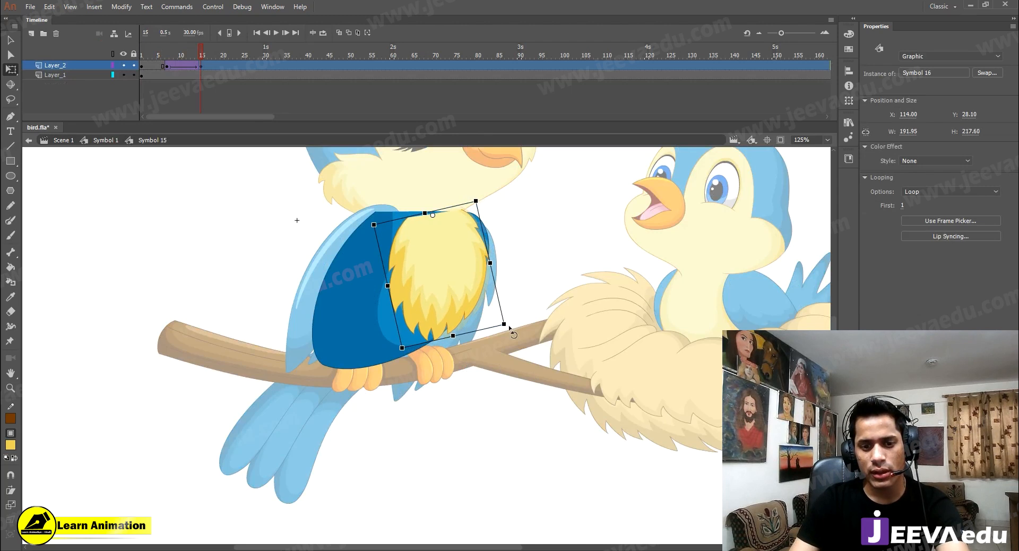
left_click(105, 140)
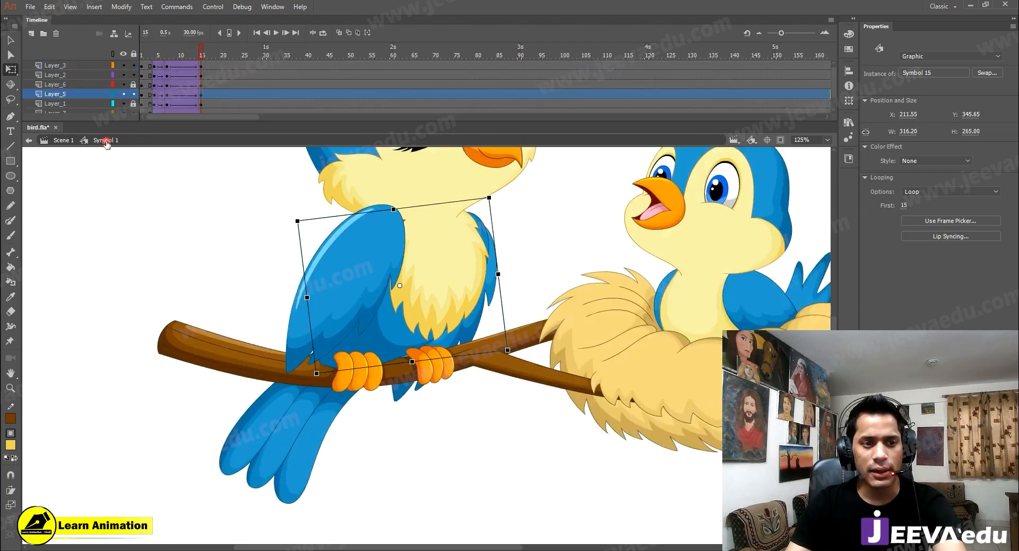
Replay the large bird's motion from frame 1 and examine it with the whole scene in view
left_click(142, 56)
key("Return")
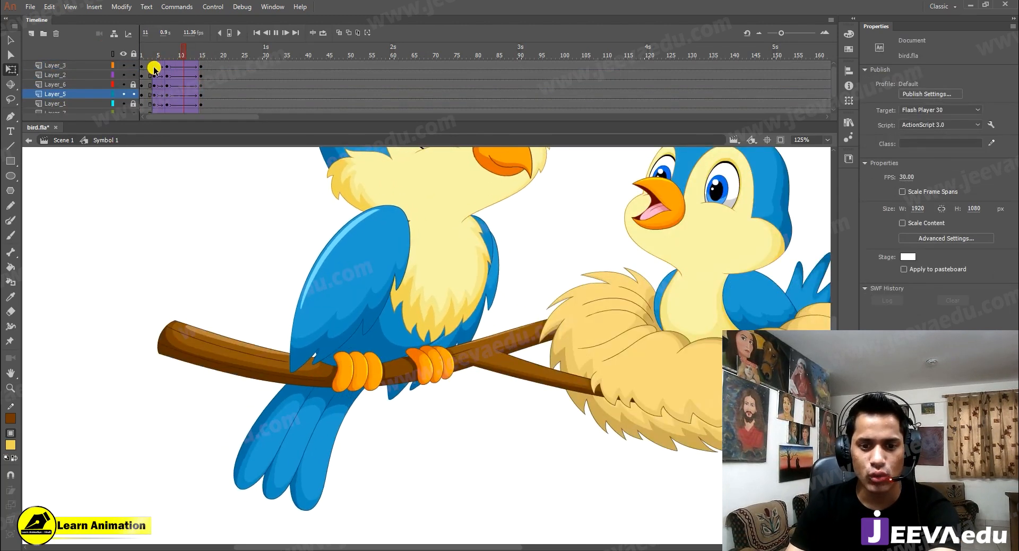
key("Return")
key("ctrl+minus")
left_click_drag(439, 348, 408, 387)
left_click_drag(194, 52, 142, 76)
key("Return")
key("Return")
left_click(145, 68)
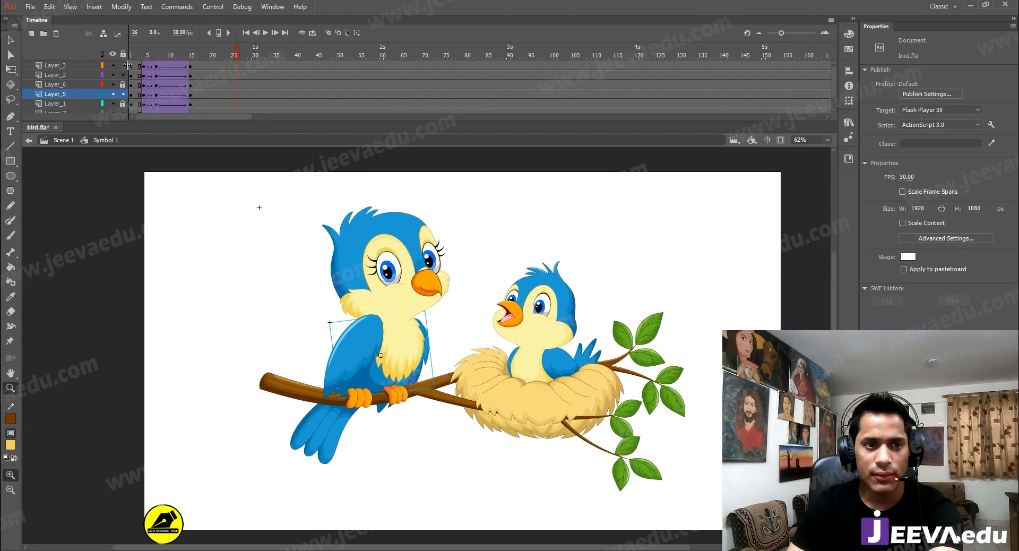
key("Return")
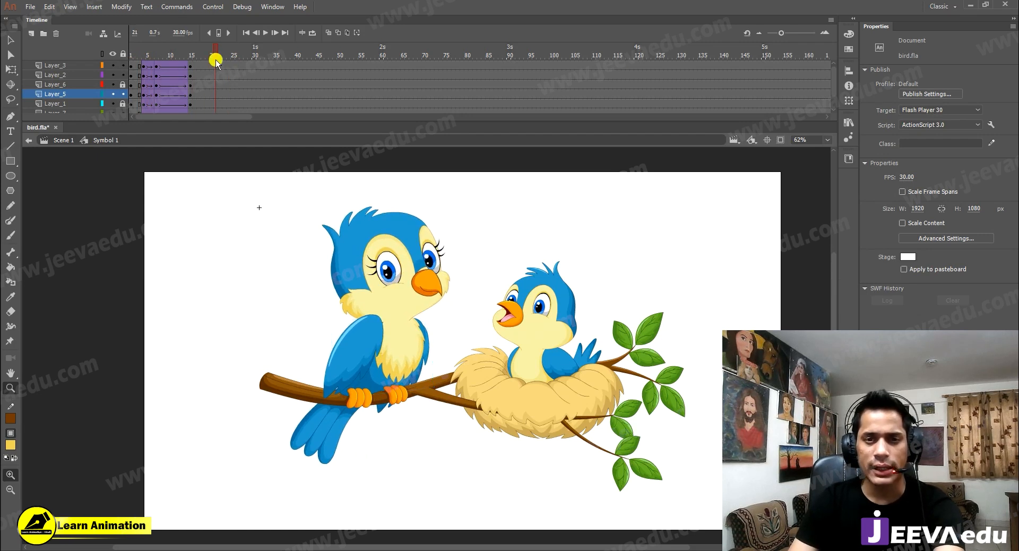
Insert keyframes at frames 17 and 43 across the large bird's layers
left_click_drag(216, 63, 197, 119)
key("F6")
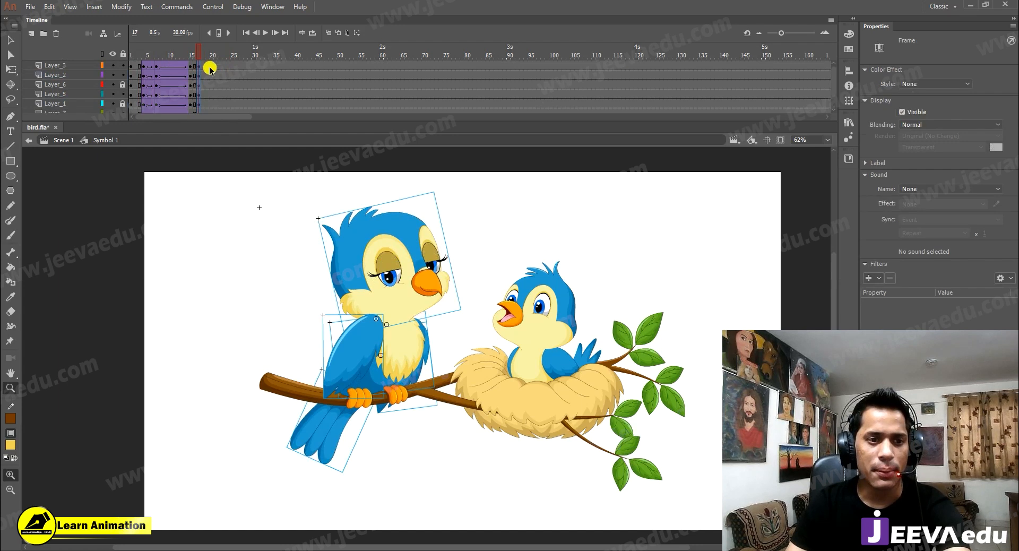
left_click_drag(212, 63, 262, 4)
key("F6")
Create classic tweens between frames 17 and 43 on the bird's layers, with a classic ease of 100
right_click(281, 86)
left_click(333, 117)
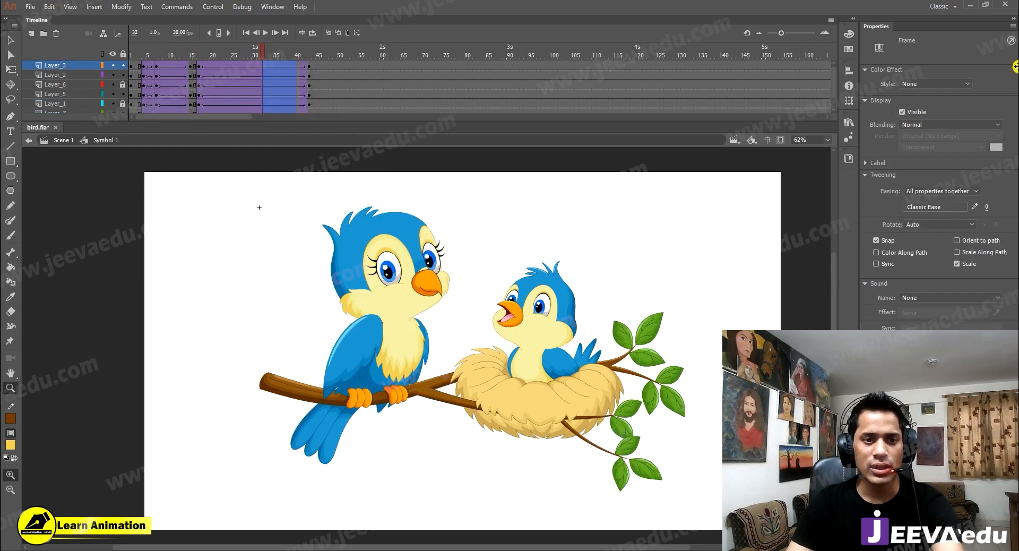
left_click(989, 209)
type("100")
key("Return")
At frame 43, rotate the large bird's head, wing and body together slightly clockwise around a pivot at its feet, and preview the motion
left_click_drag(281, 50, 310, 78)
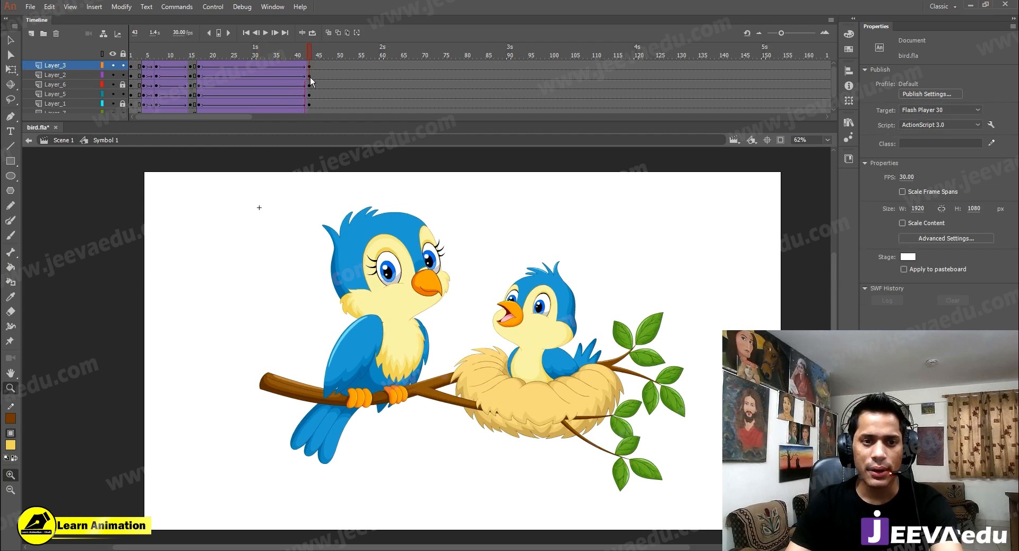
key("v")
left_click_drag(305, 213, 427, 361)
key("q")
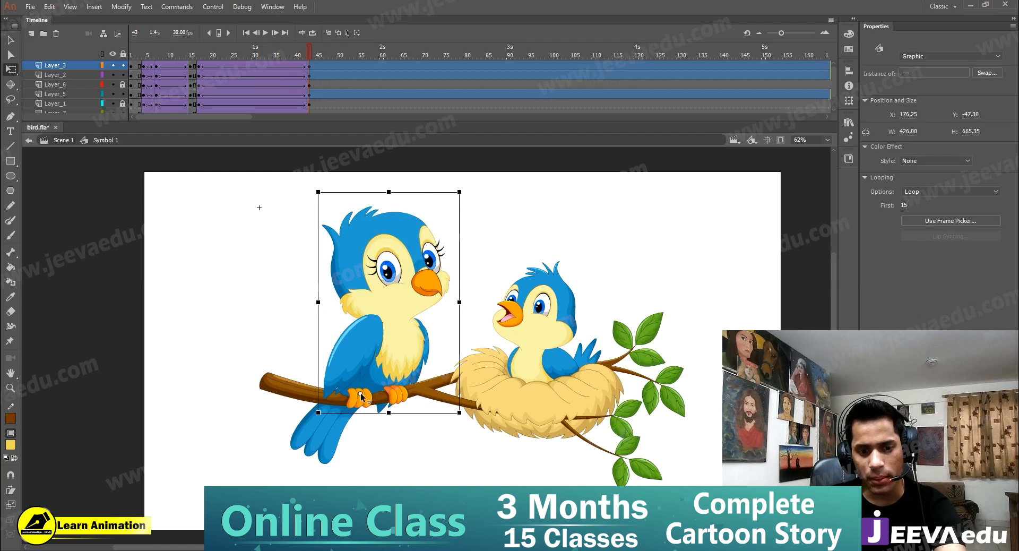
left_click_drag(360, 393, 360, 394)
left_click_drag(464, 185, 466, 187)
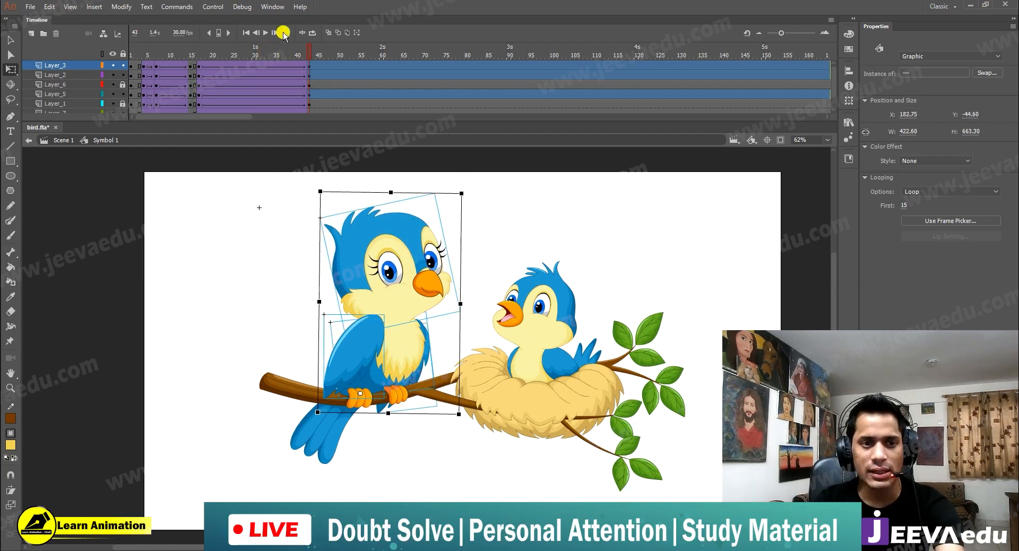
key("Return")
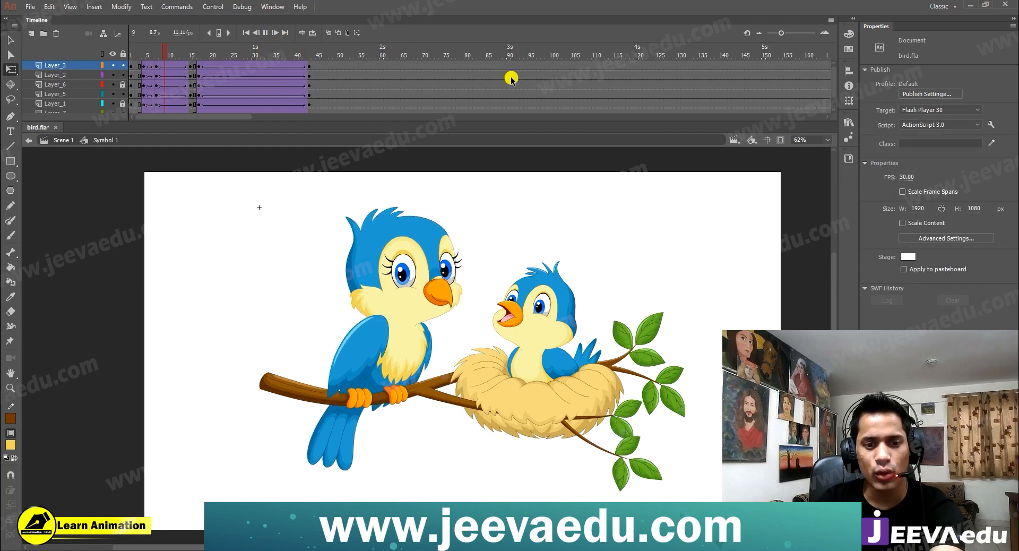
key("Return")
At frame 43, rotate the large bird's near wing slightly clockwise about its shoulder pivot
left_click_drag(287, 51, 307, 78)
key("z")
key("q")
left_click(347, 361)
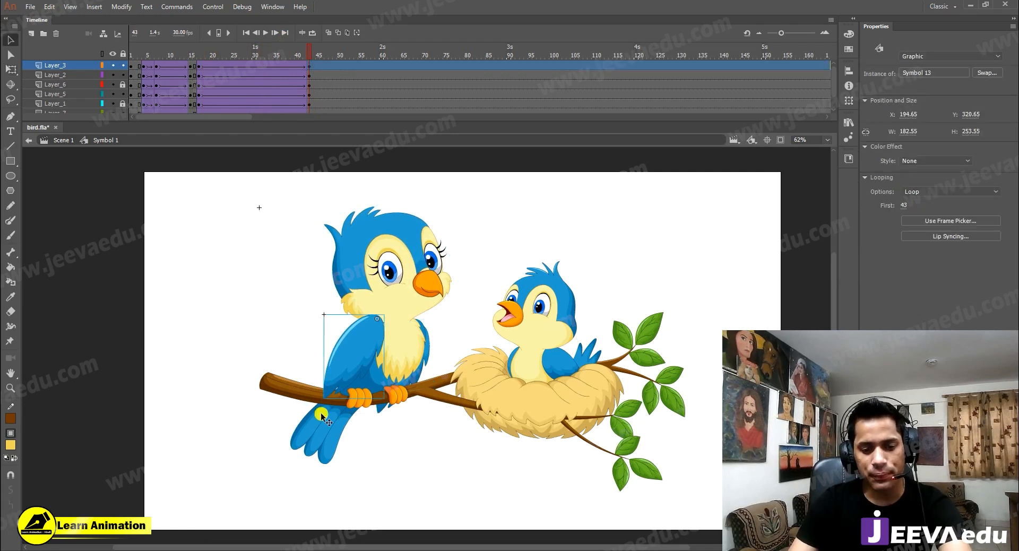
key("z")
left_click(361, 365)
key("q")
left_click_drag(348, 421, 346, 417)
At frame 43, rotate the large bird's tail slightly clockwise about its upper pivot so its tip swings away from the nest
left_click(541, 375)
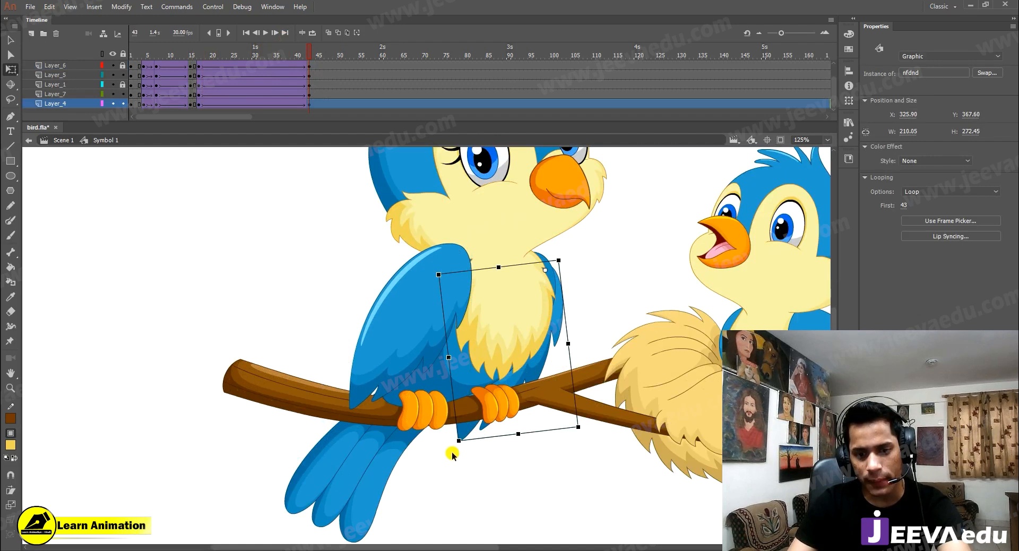
left_click(419, 467)
left_click_drag(435, 467, 477, 340)
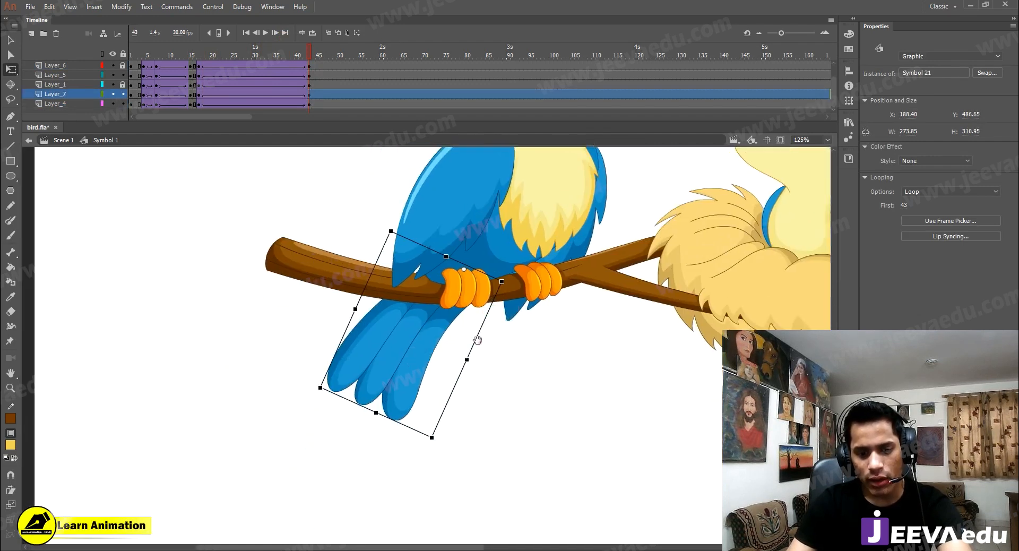
left_click_drag(435, 447, 431, 447)
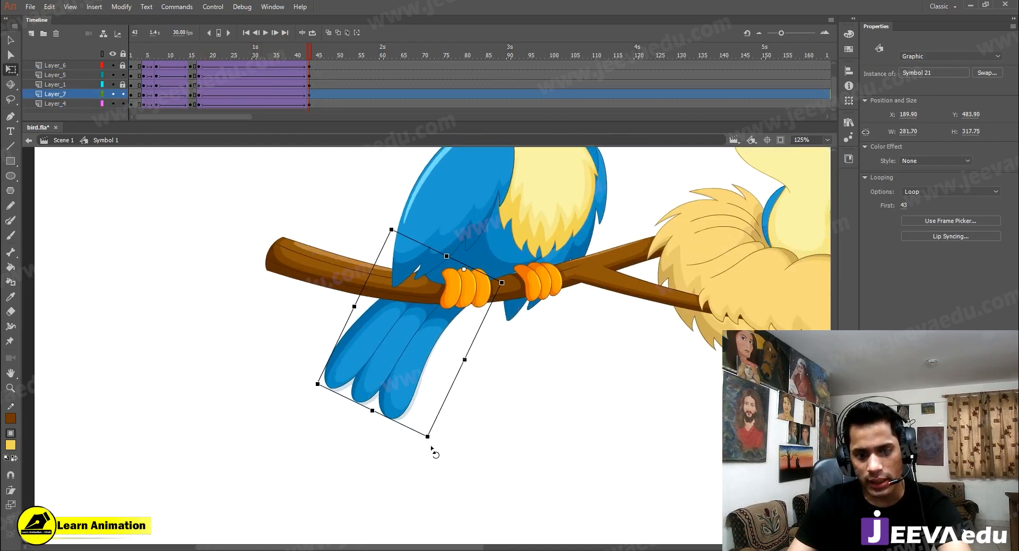
key("z")
left_click(467, 339, "alt")
left_click_drag(485, 271, 487, 341)
left_click_drag(472, 295, 470, 302)
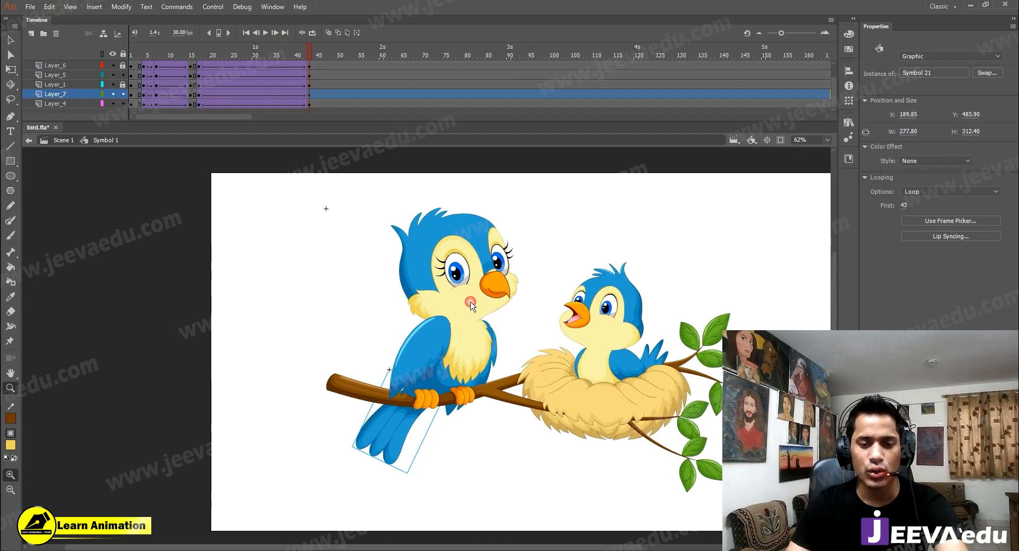
Replay the large bird's whole movement and scrub from frame 43 back to frame 1 to examine the slow settling motion
mouse_move(251, 56)
left_mouse_down()
mouse_move(124, 56)
mouse_move(264, 59)
left_mouse_up()
key("Return")
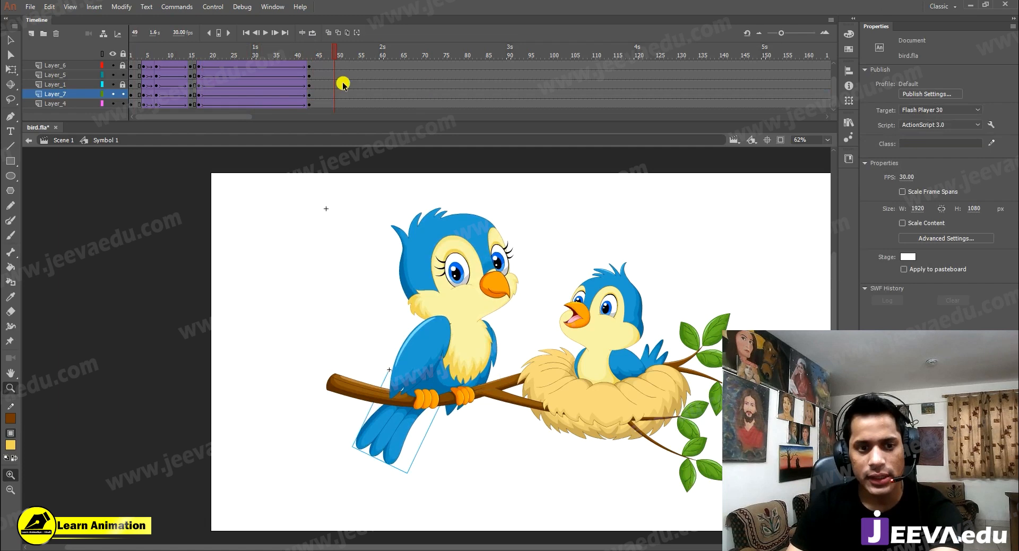
scroll(312, 59, "up", 2)
left_click(167, 69)
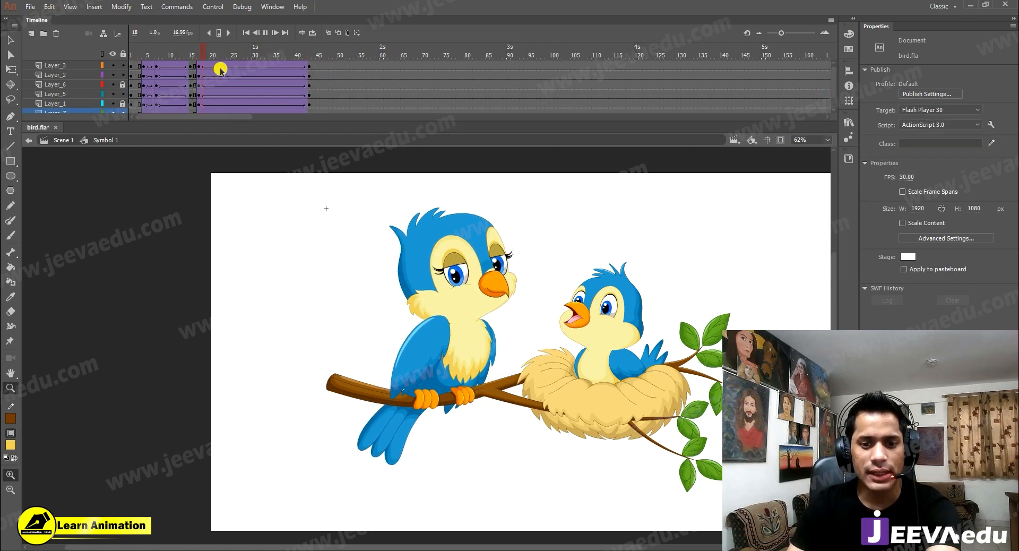
key("Return")
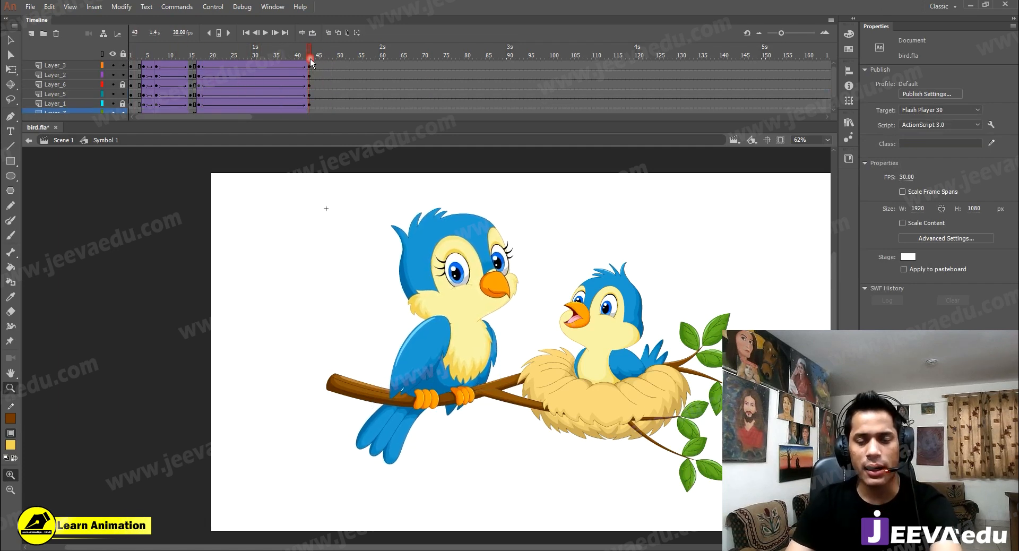
left_click_drag(310, 58, 12, 99)
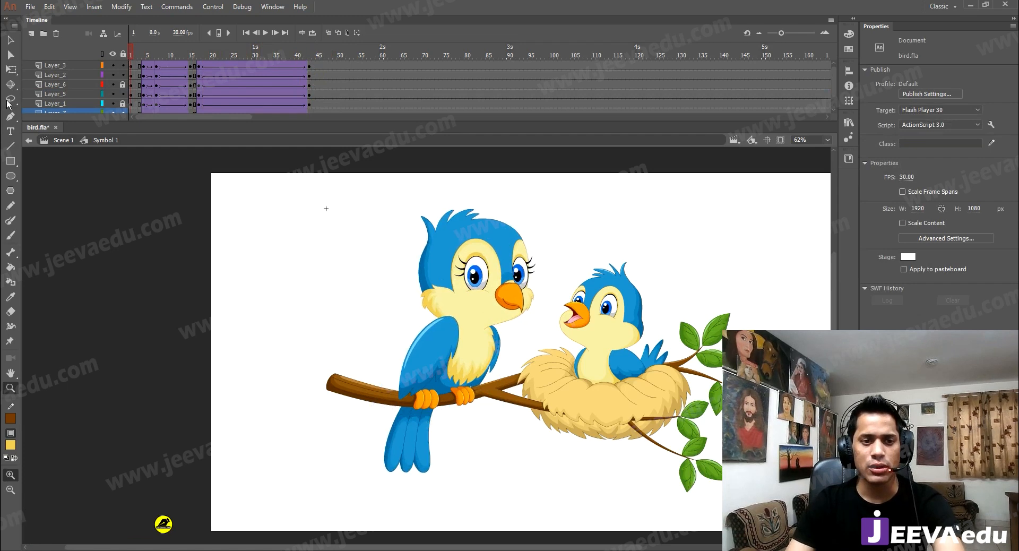
Open the large bird's head symbol and the beak symbol nested inside it for editing
left_click(517, 308)
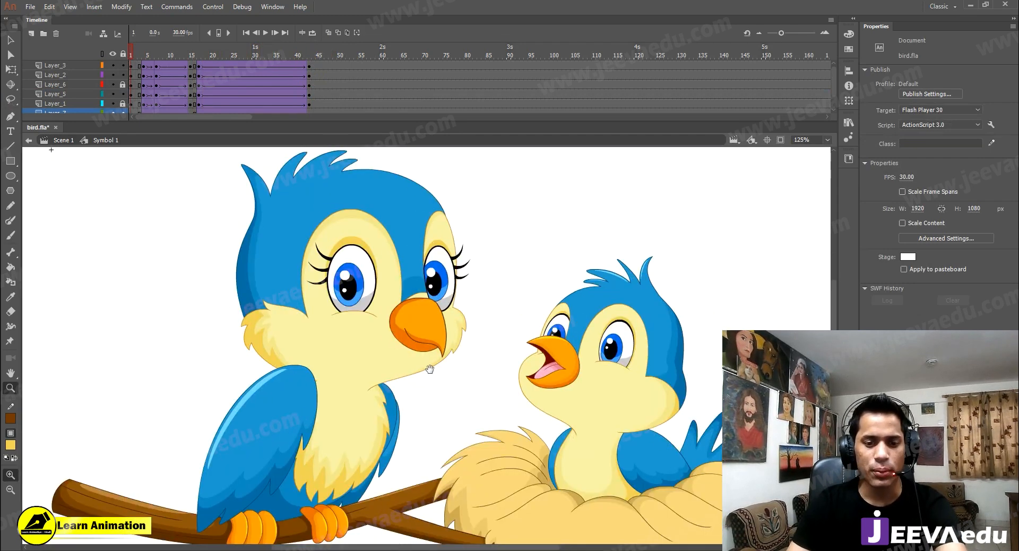
key("v")
left_click(453, 318)
double_click(452, 320)
left_click(450, 322)
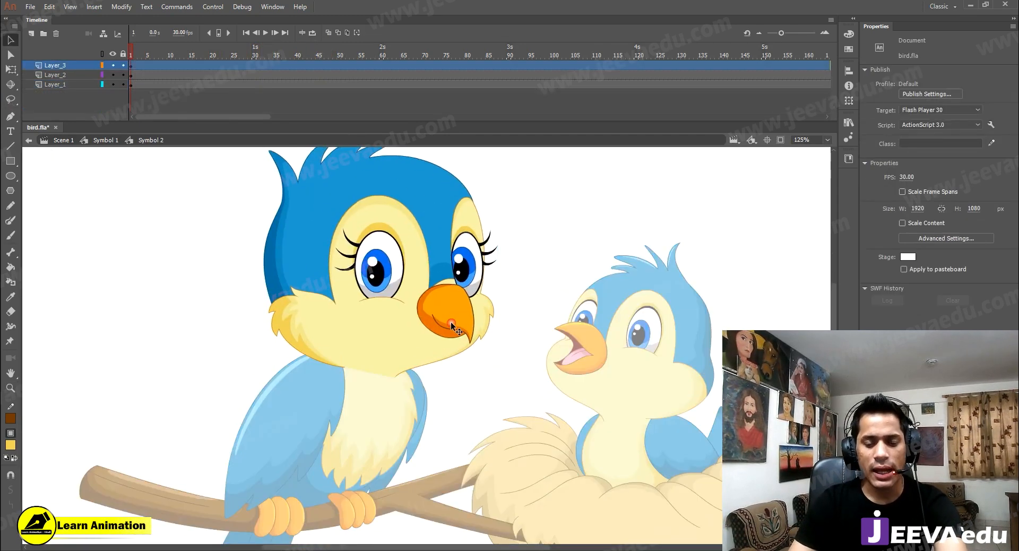
double_click(450, 323)
Keyframe the beak at frame 6 and use the Frame Picker to show the open beak, frame 1
left_click(148, 78)
left_click(152, 66)
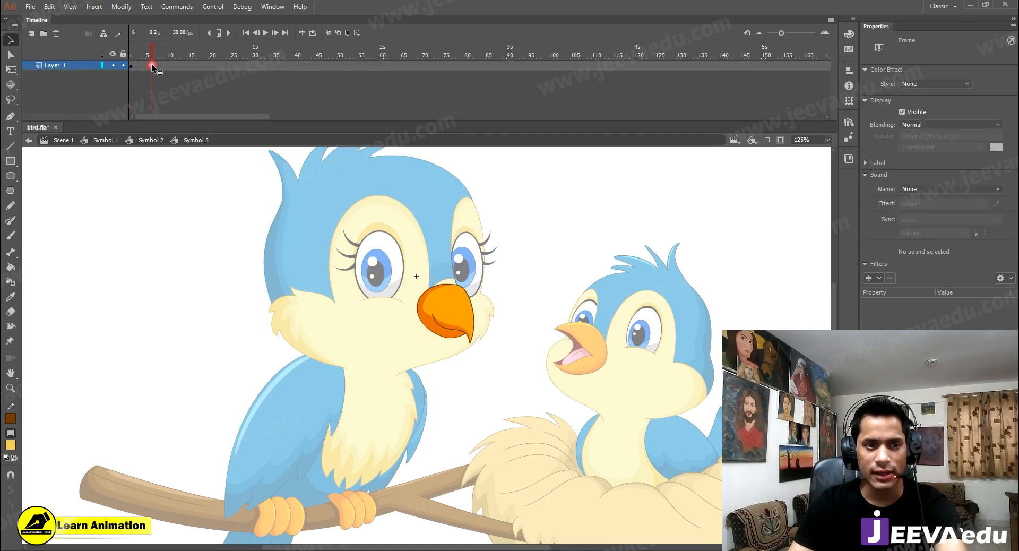
left_click(460, 344)
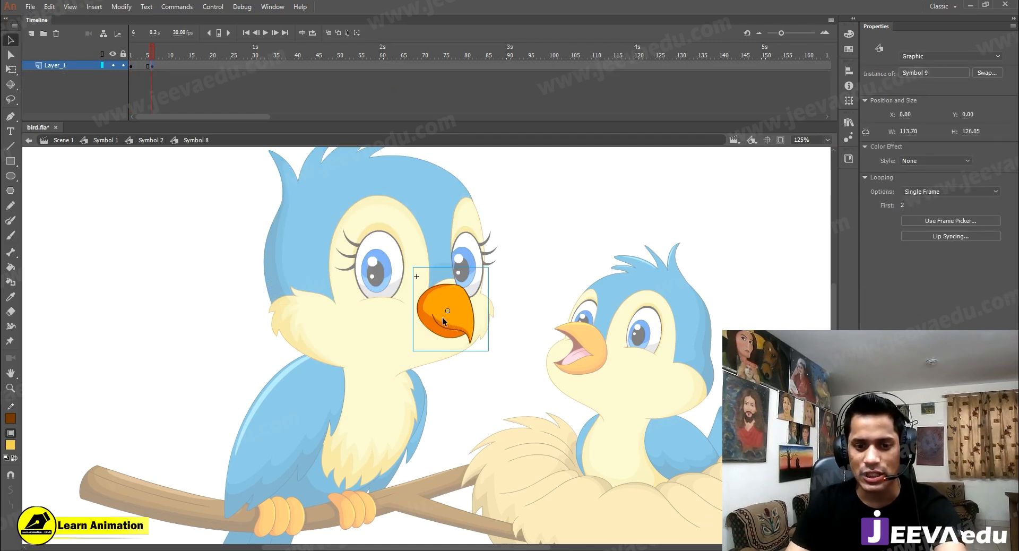
left_click(926, 221)
left_click(451, 244)
left_click_drag(483, 196, 586, 178)
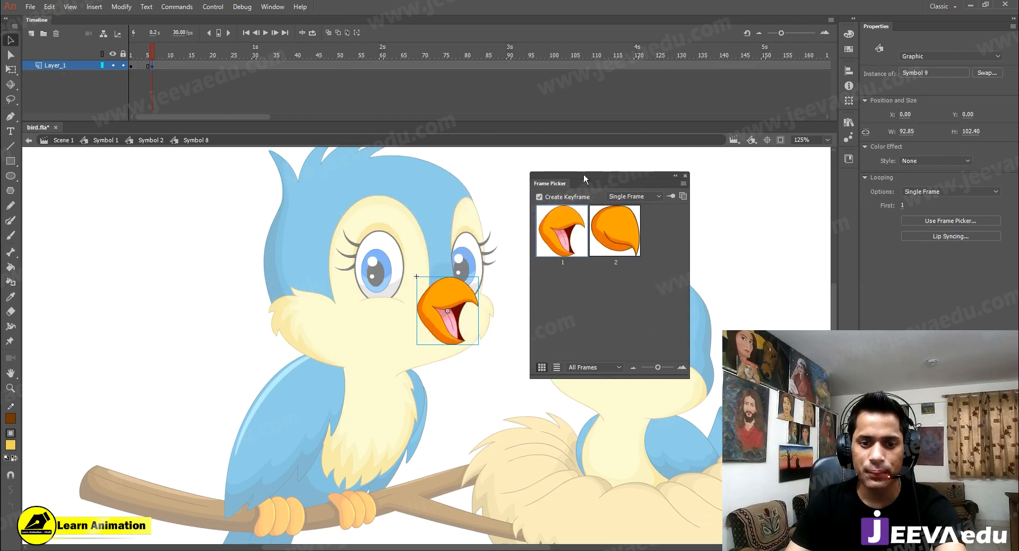
Keyframe the beak at frame 10 with the closed shape, frame 2, and add another keyframe at frame 15
left_click(169, 63)
key("F6")
left_click(625, 229)
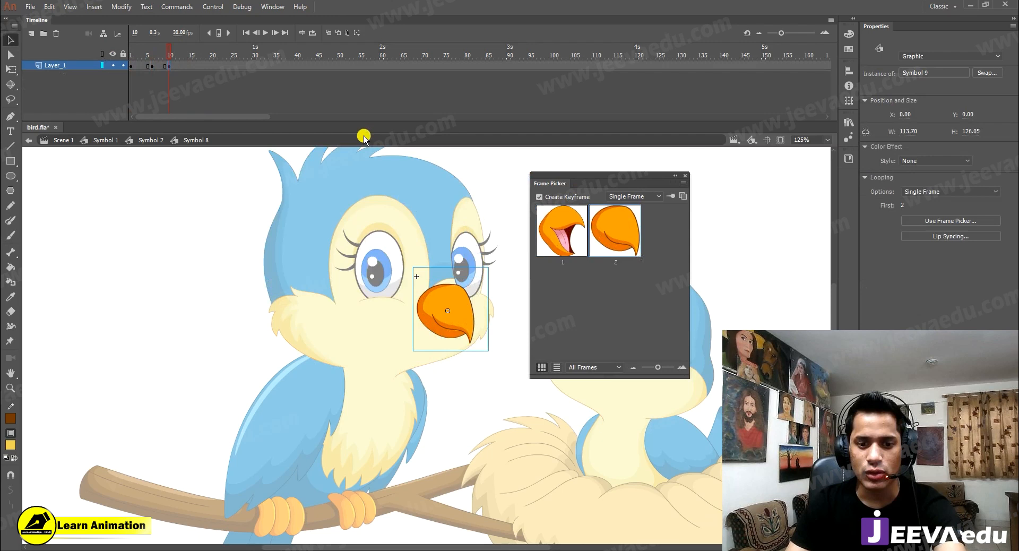
left_click(191, 65)
left_click(553, 251)
Open Symbol 9, duplicate the open beak onto frame 3, squash it to about 66 px high and nudge it slightly downward
double_click(461, 310)
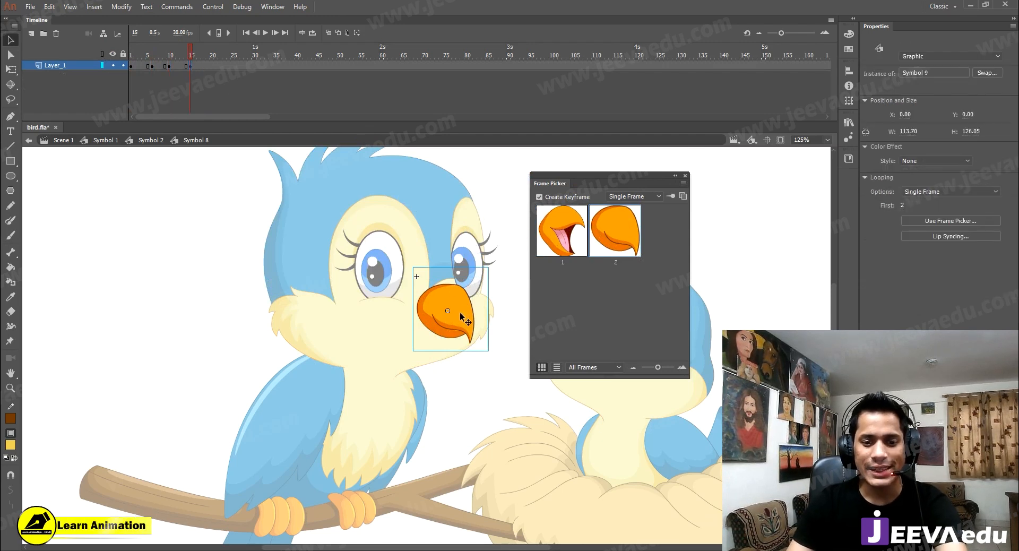
left_click(130, 65)
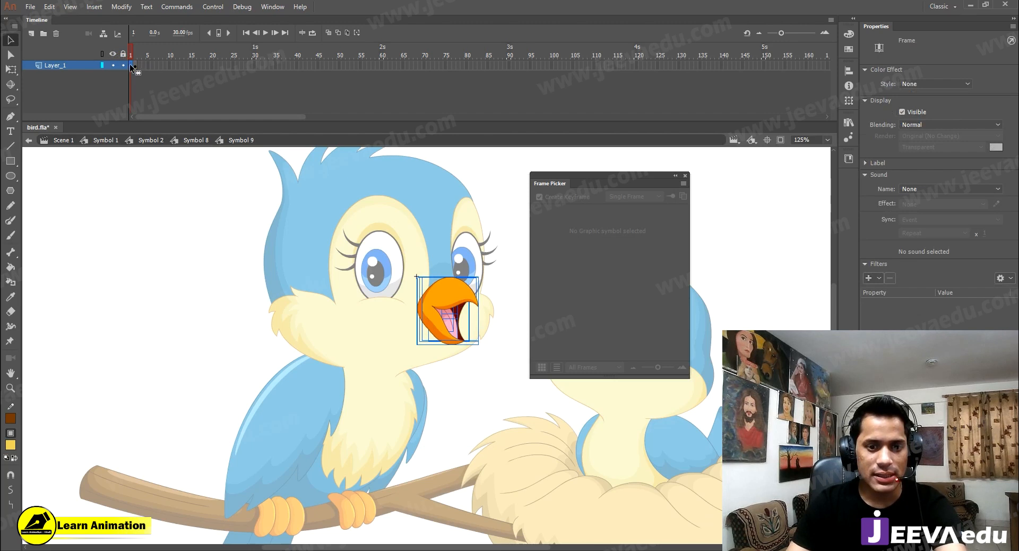
key("q")
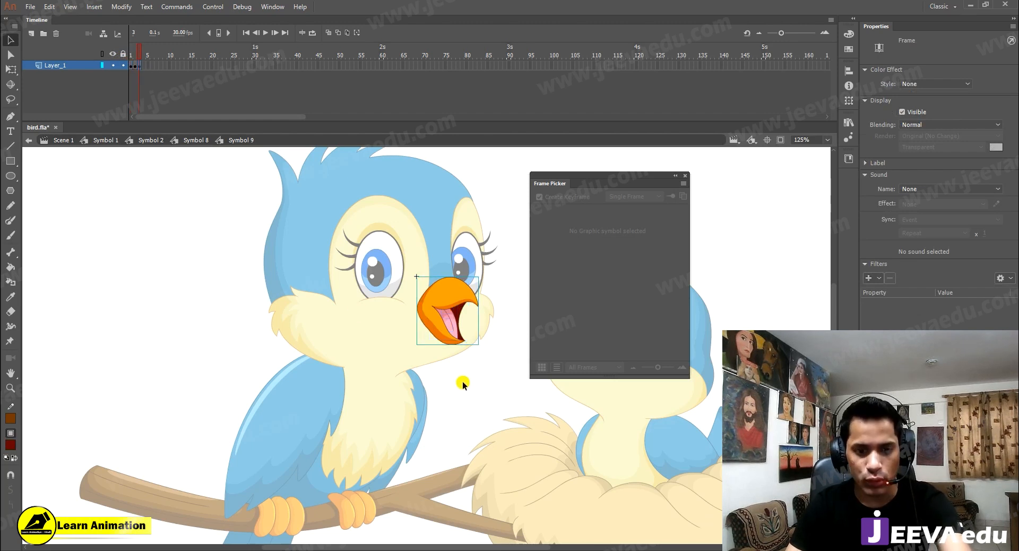
left_click(452, 289)
left_click_drag(448, 277, 448, 282)
left_click_drag(447, 345, 446, 330)
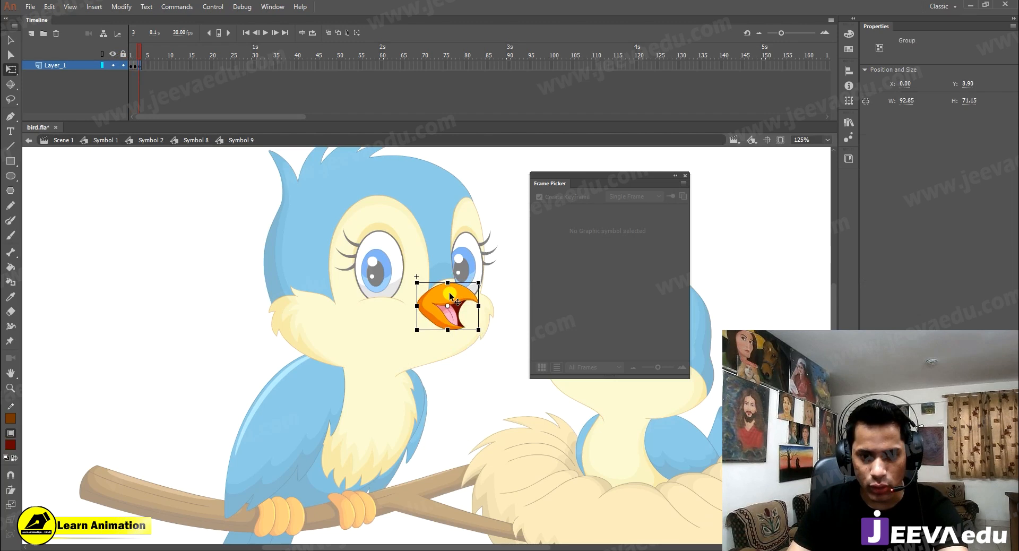
left_click_drag(448, 282, 448, 286)
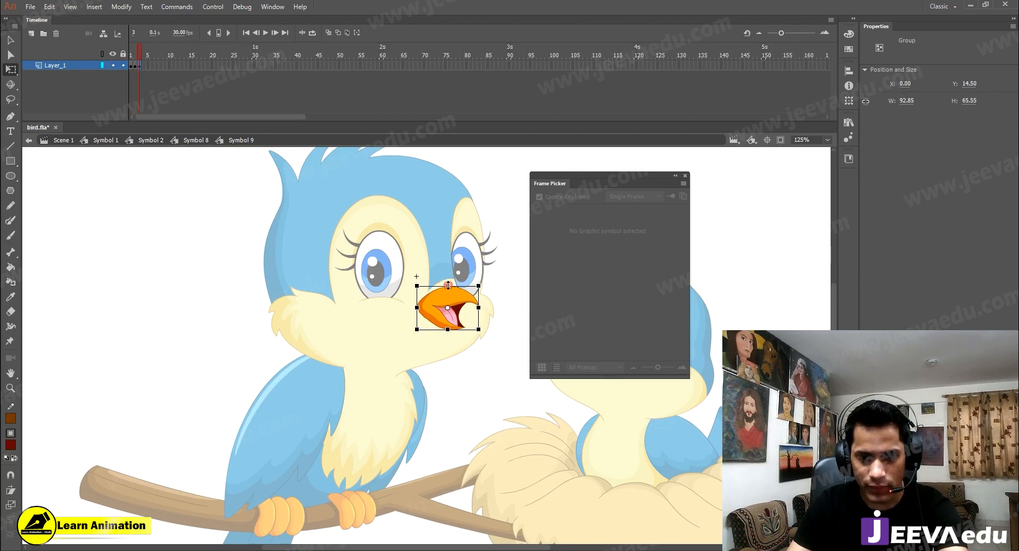
key("Down")
key("Down")
key("Down")
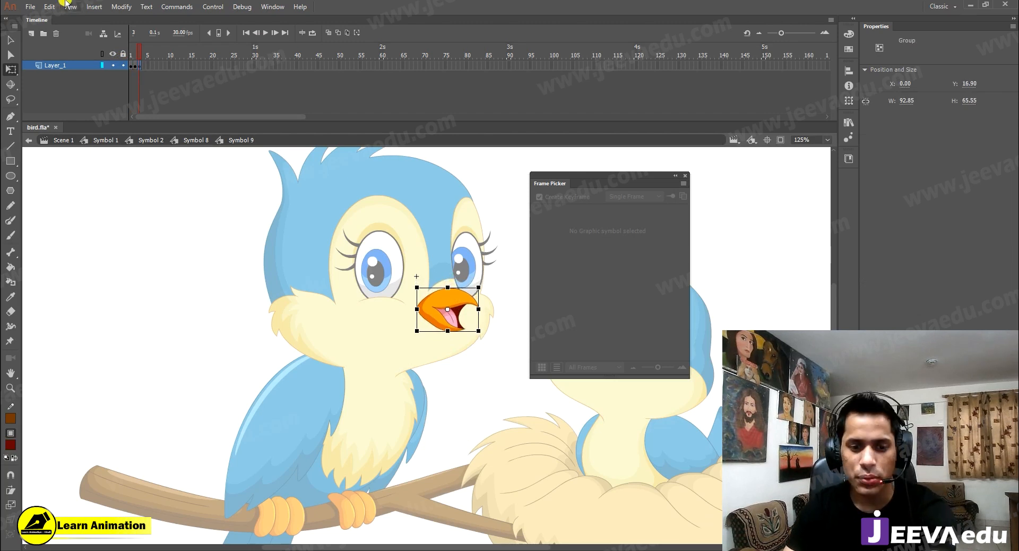
Compare with the closed beak on frame 2 and stretch frame 3's beak upward to about 79 px high
left_click(135, 66)
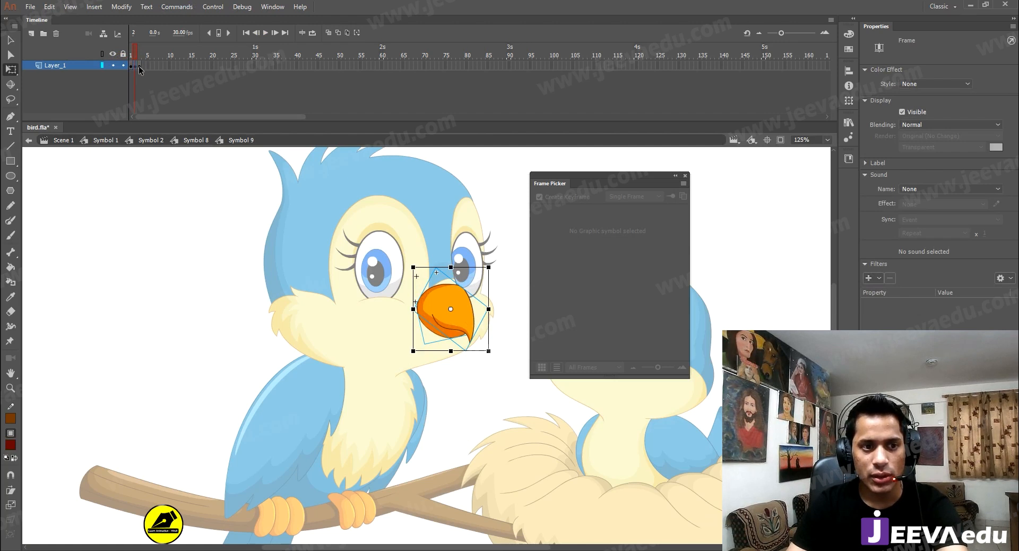
left_click(139, 65)
left_click_drag(450, 290, 447, 281)
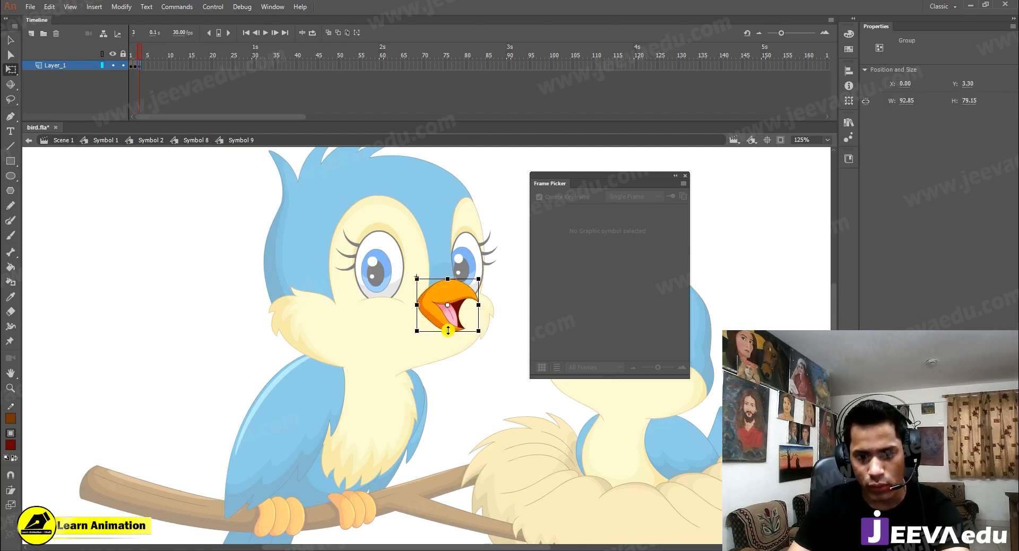
Stretch frame 3's open beak downward to about 86 px high and compare it with the beaks on frames 2 and 1
left_click_drag(448, 330, 448, 334)
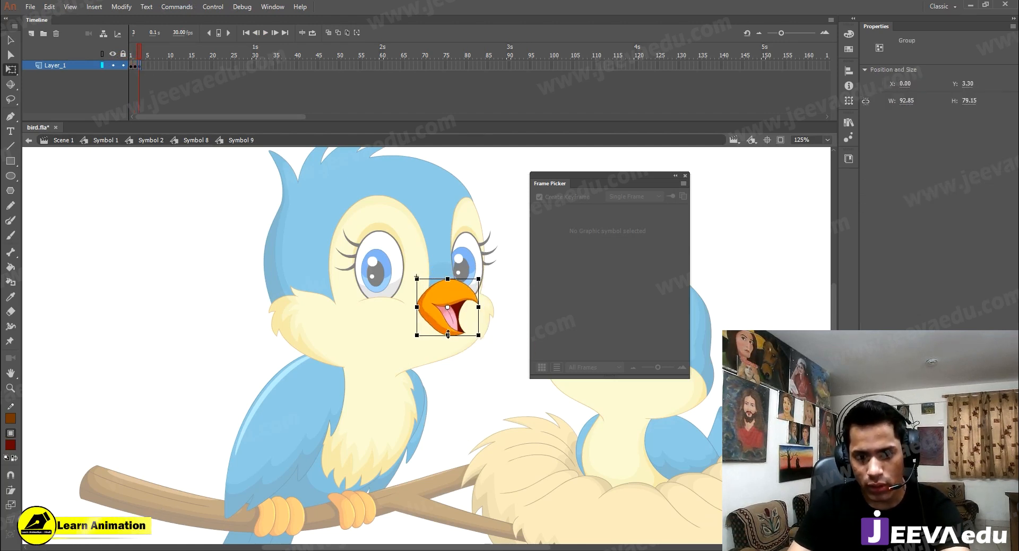
left_click(136, 65)
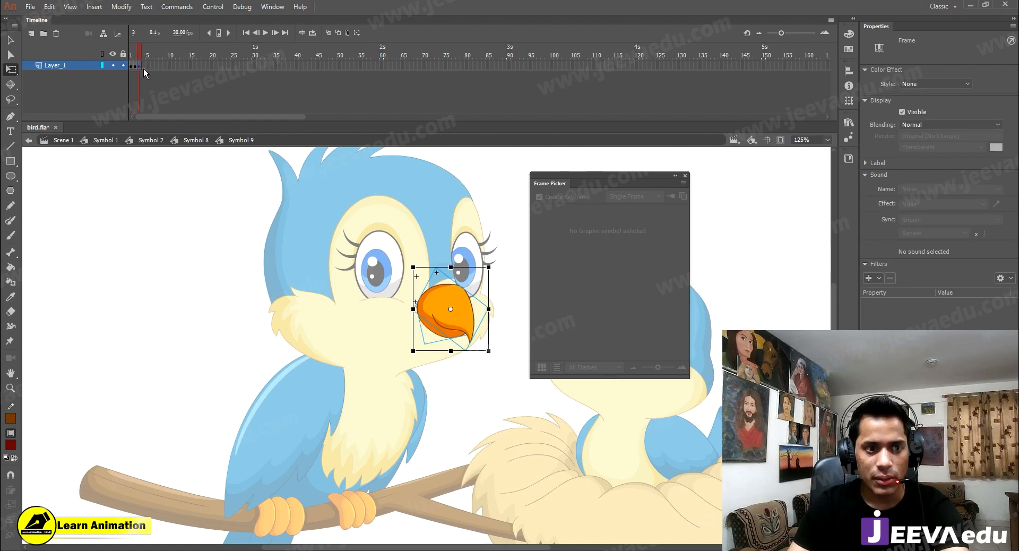
left_click(131, 66)
left_click(130, 64)
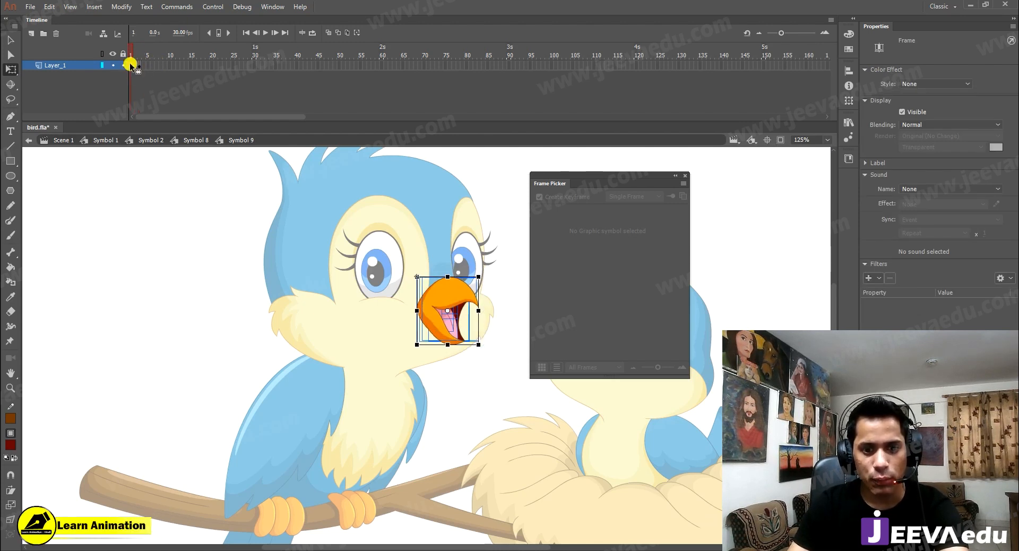
Return to Symbol 8, show beak frame 3 at frame 15, and keyframe the closed beak, frame 2, at frame 20
left_click(197, 141)
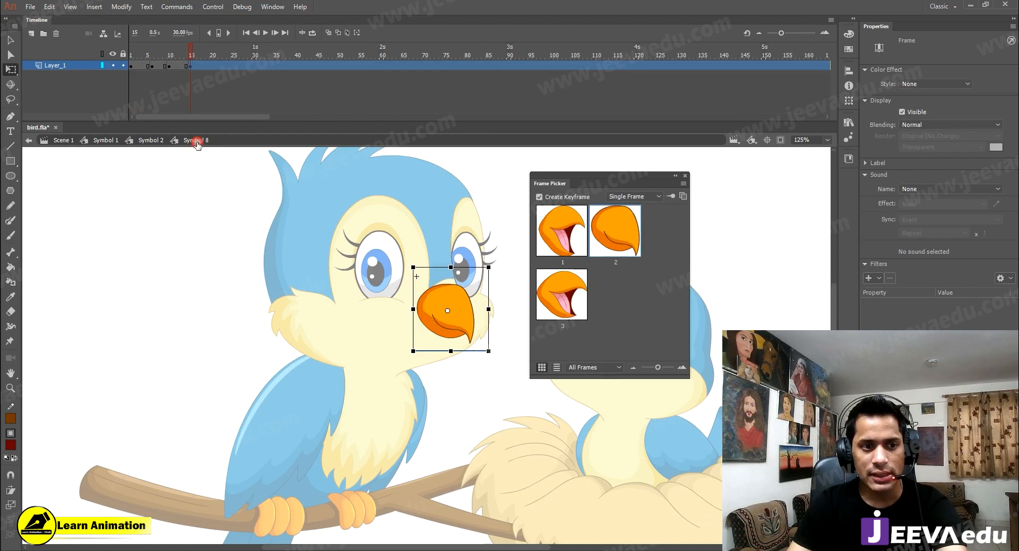
left_click(571, 295)
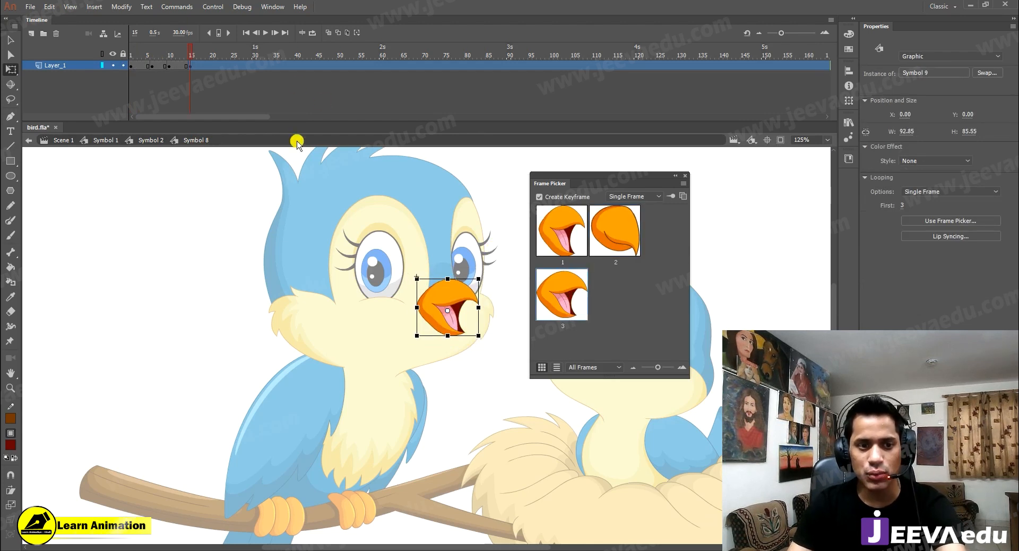
left_click(212, 66)
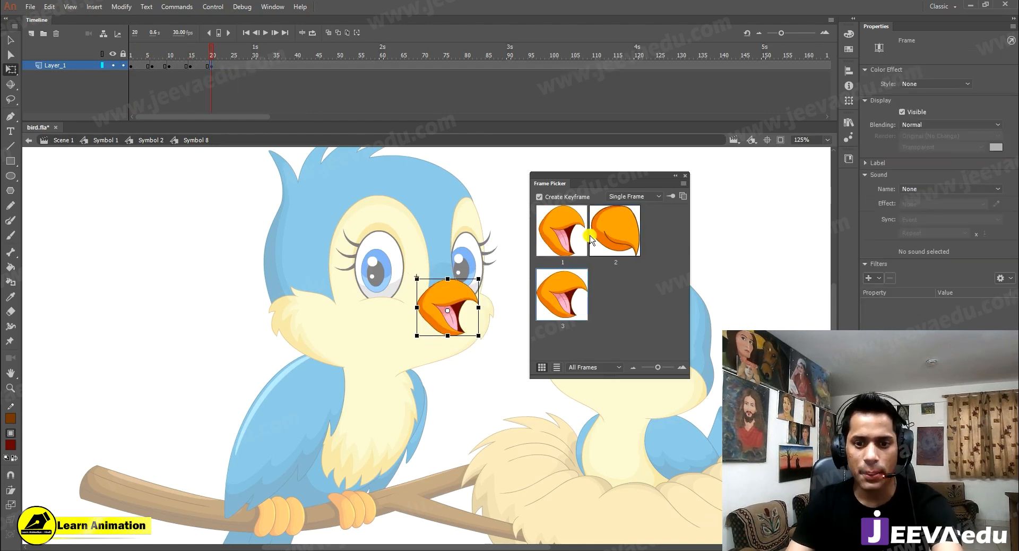
left_click(617, 225)
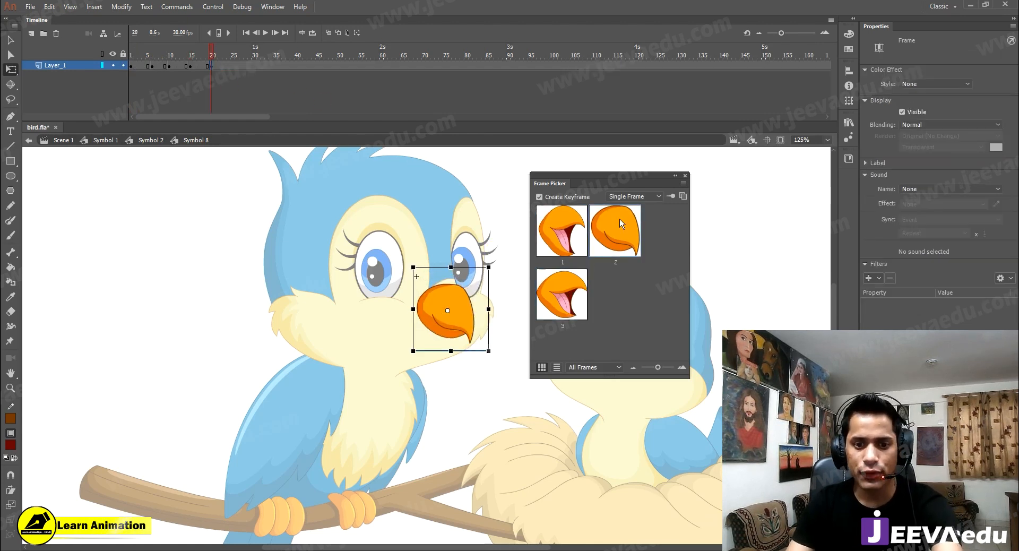
Keyframe the open beak, frame 1, at frame 24 and the closed beak, frame 2, at frame 28
left_click(223, 65)
left_click(227, 65)
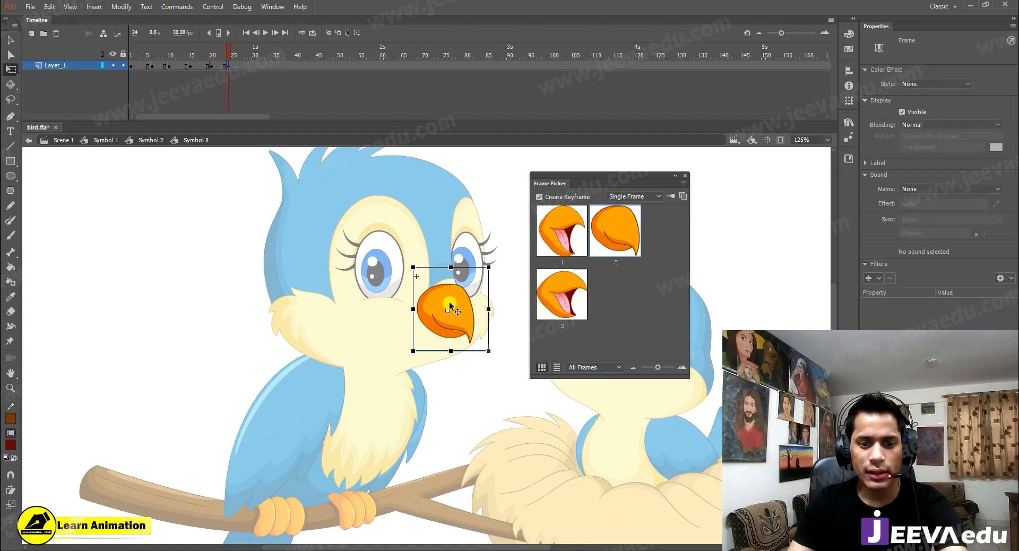
left_click(549, 234)
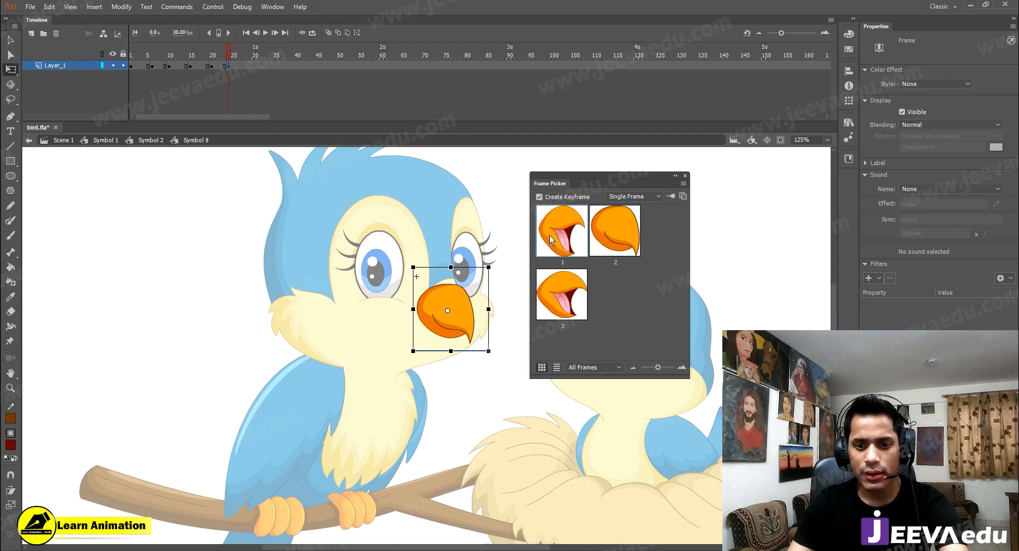
left_click(243, 65)
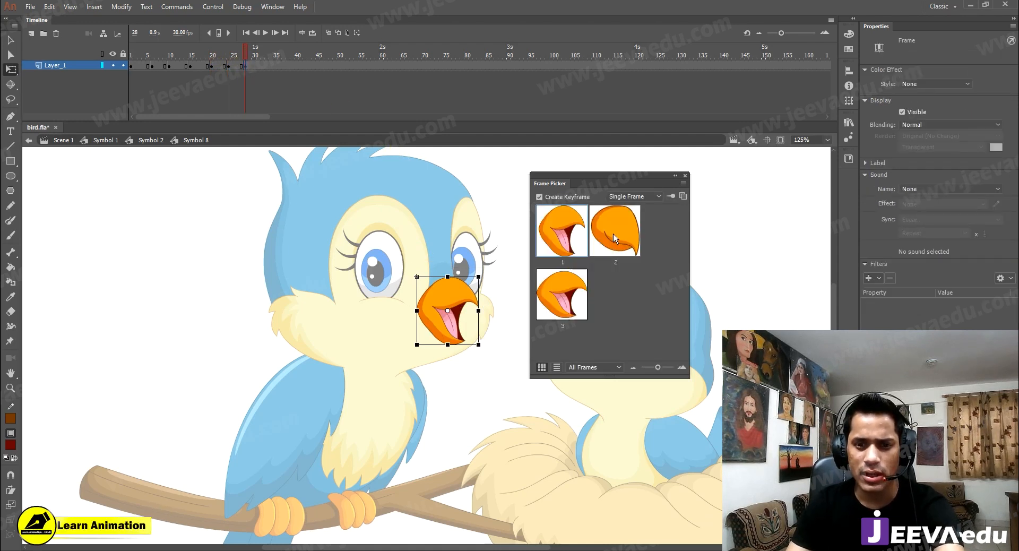
left_click(613, 234)
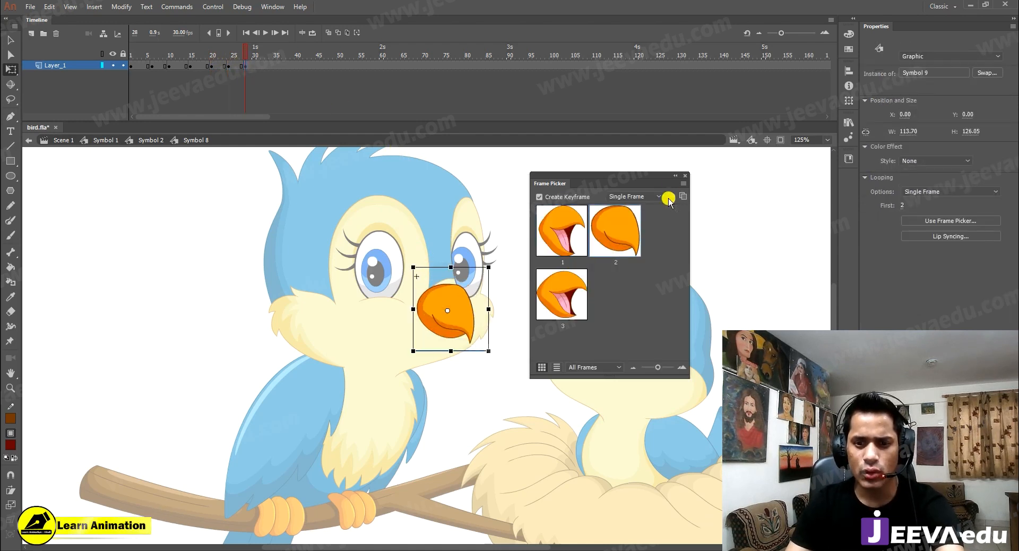
Keyframe the beak at frame 33 with the half-open shape, frame 3, and close the Frame Picker
left_click(269, 68)
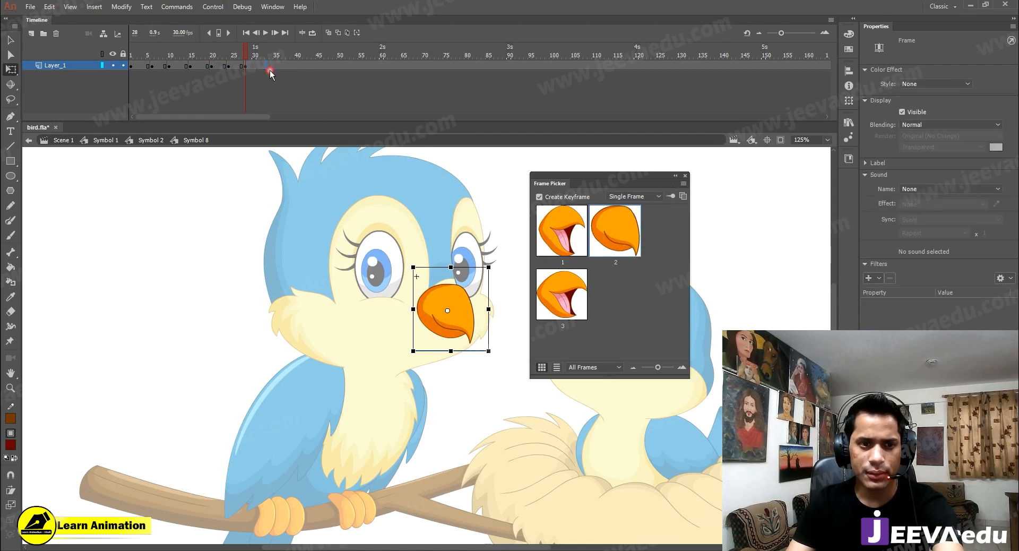
left_click(575, 305)
left_click(685, 176)
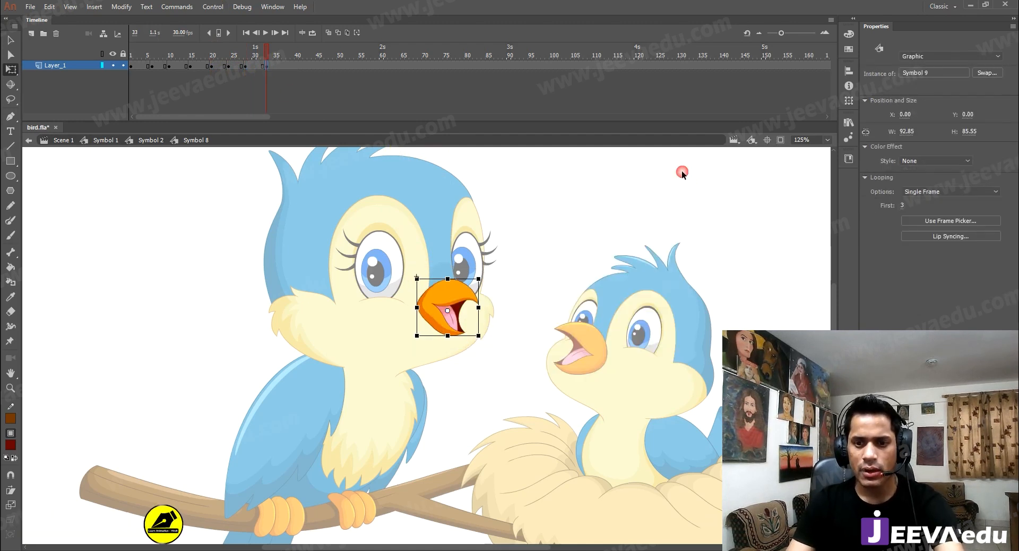
Remove the frames after frame 38 from Symbol 8's timeline and play back the beak animation
left_click_drag(290, 68, 704, 99)
key("shift+F5")
key("shift+F5")
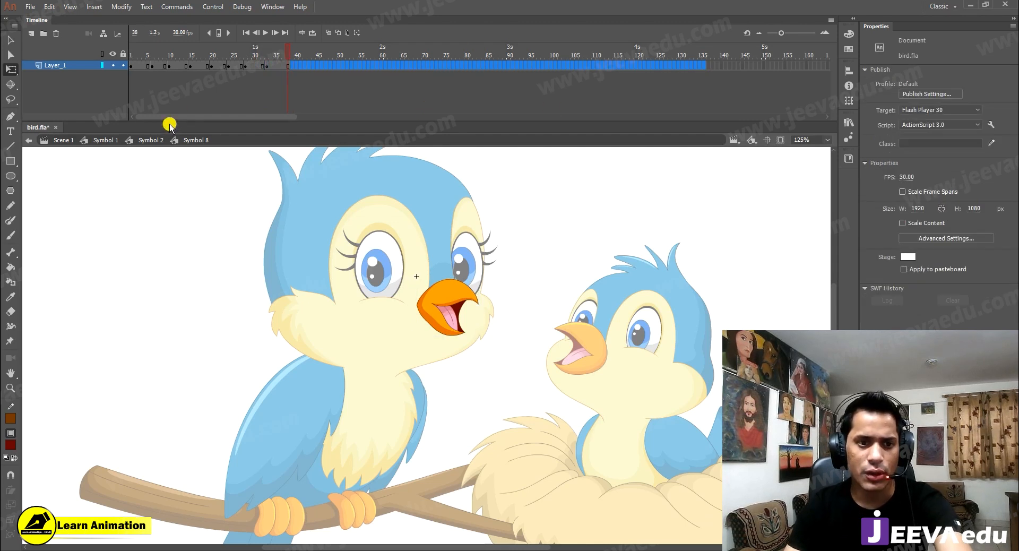
left_click(264, 63)
key("Return")
left_click(206, 52)
left_click_drag(168, 60, 129, 68)
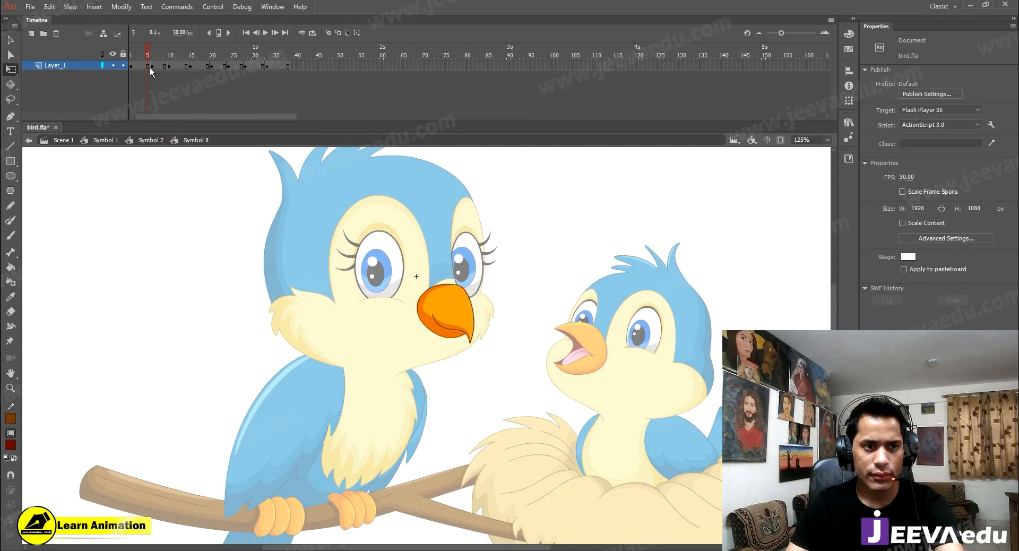
Try removing two frames from the beak's hold near frame 6, insert two frames again and scrub the opening frames
left_click(150, 68)
key("shift+F5")
key("shift+F5")
key("F5")
key("F5")
left_click_drag(181, 64, 136, 62)
Return to the head in Symbol 2 and play back the talking beak on the face
left_click(153, 140)
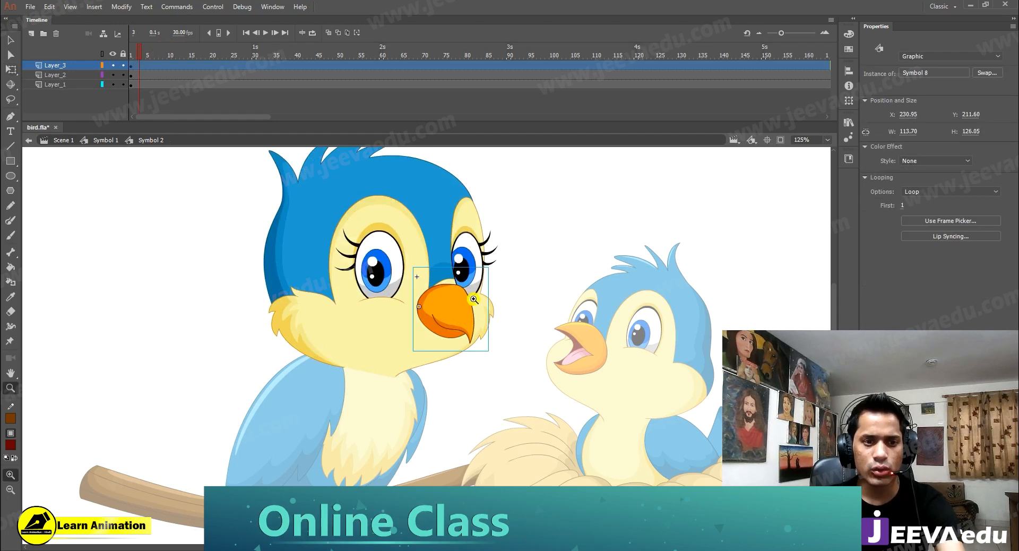
key("z")
key("Return")
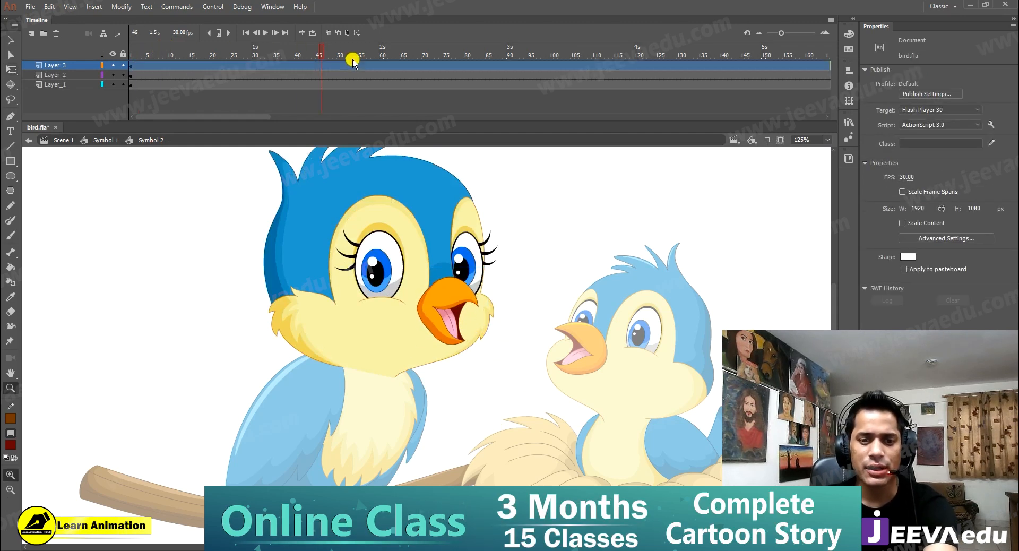
key("Return")
left_click_drag(327, 57, 41, 84)
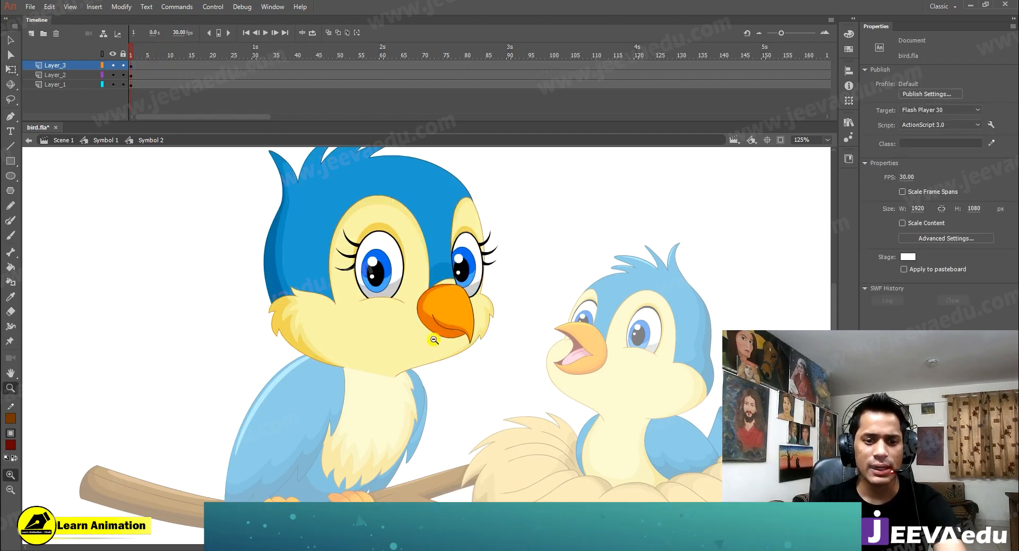
Return to Symbol 1 and play back the large bird's whole animation with the talking beak
double_click(471, 390, "ctrl")
left_click(436, 386, "alt")
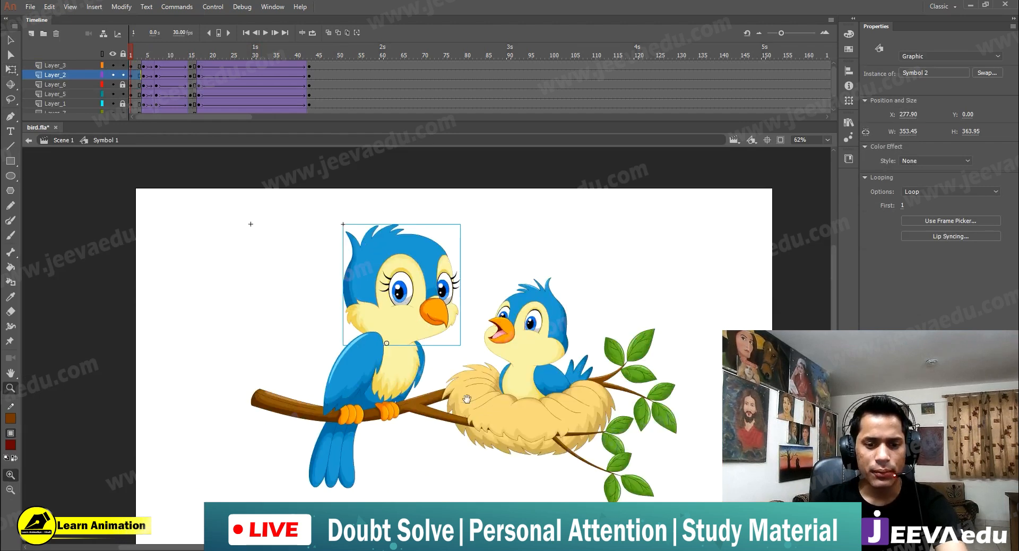
left_click_drag(469, 399, 486, 400)
key("Return")
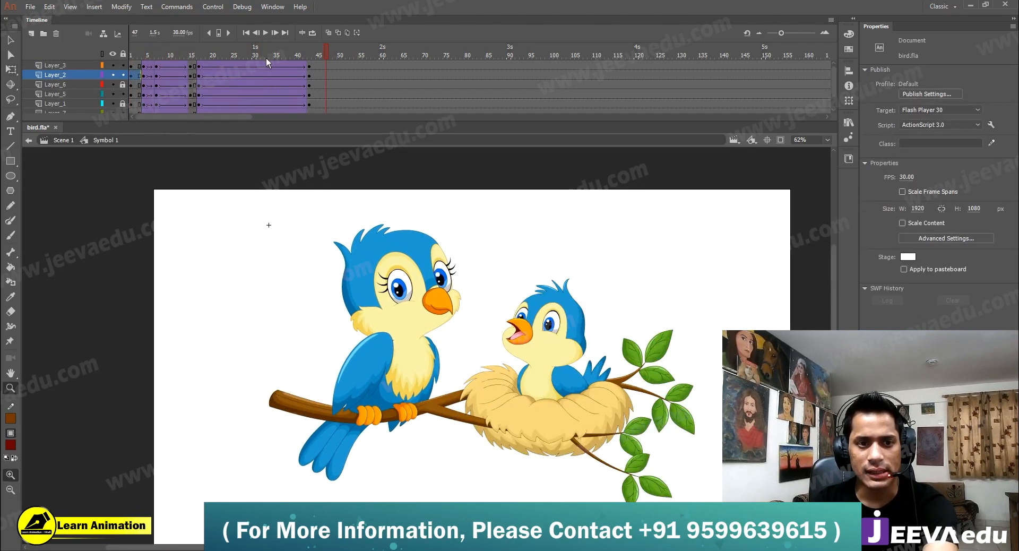
key("Return")
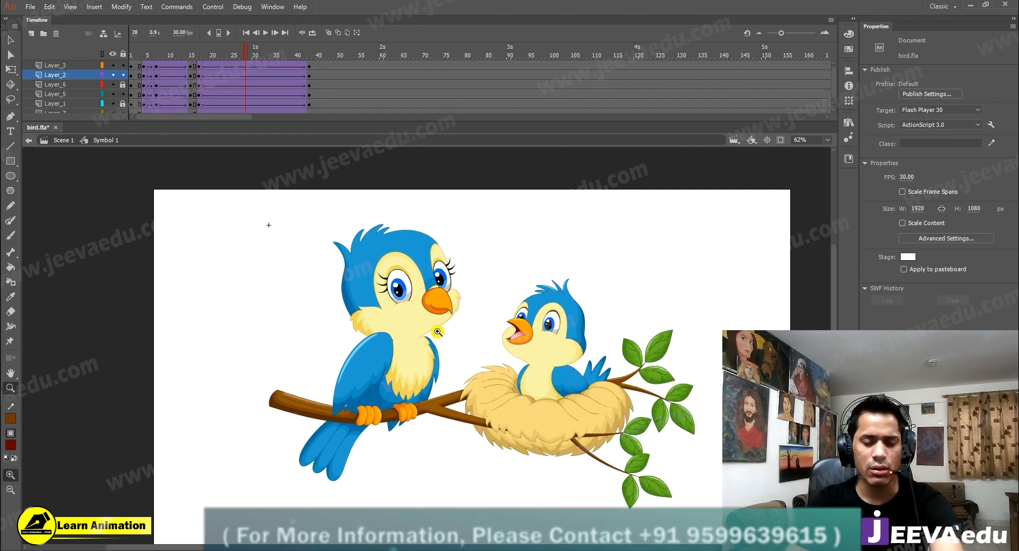
Go to frame 17, open the head, Symbol 2, for editing and select the eyes
key("v")
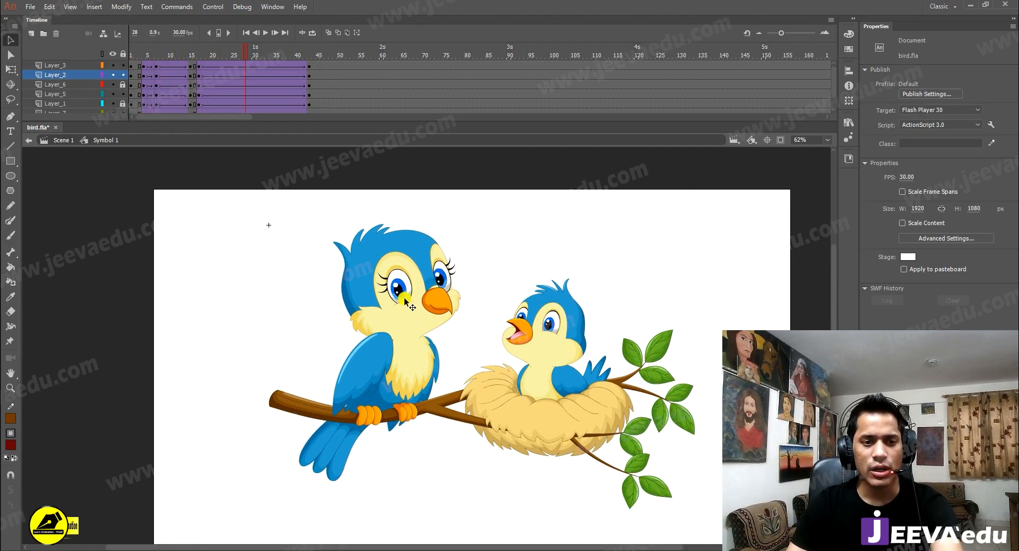
left_click(206, 74)
left_click(203, 78)
left_click(200, 73)
left_click(385, 290)
double_click(396, 285)
left_click(395, 291)
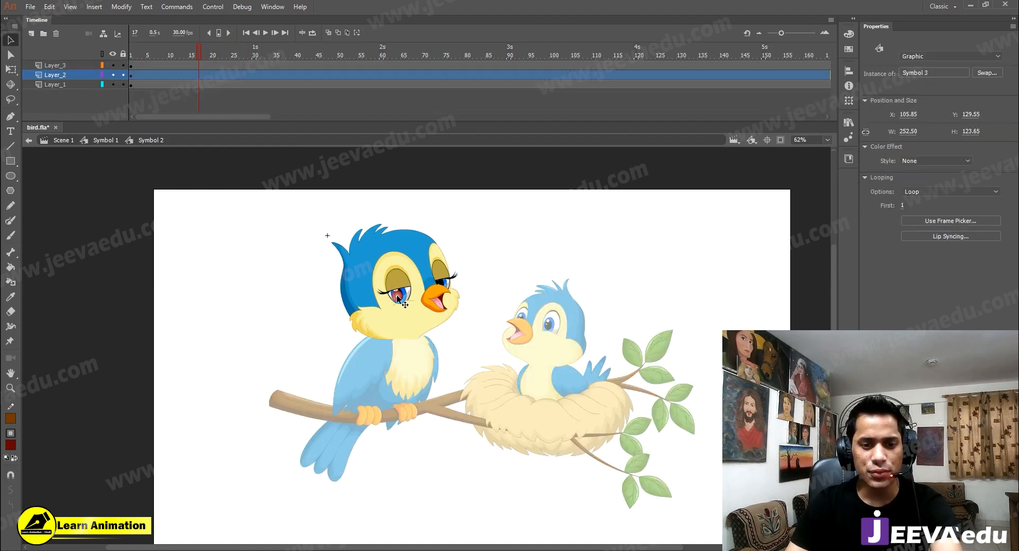
Try to move the head's eyes and beak upward together at frame 17
left_click(431, 307, "shift")
left_click_drag(431, 307, 432, 291)
key("ctrl+z")
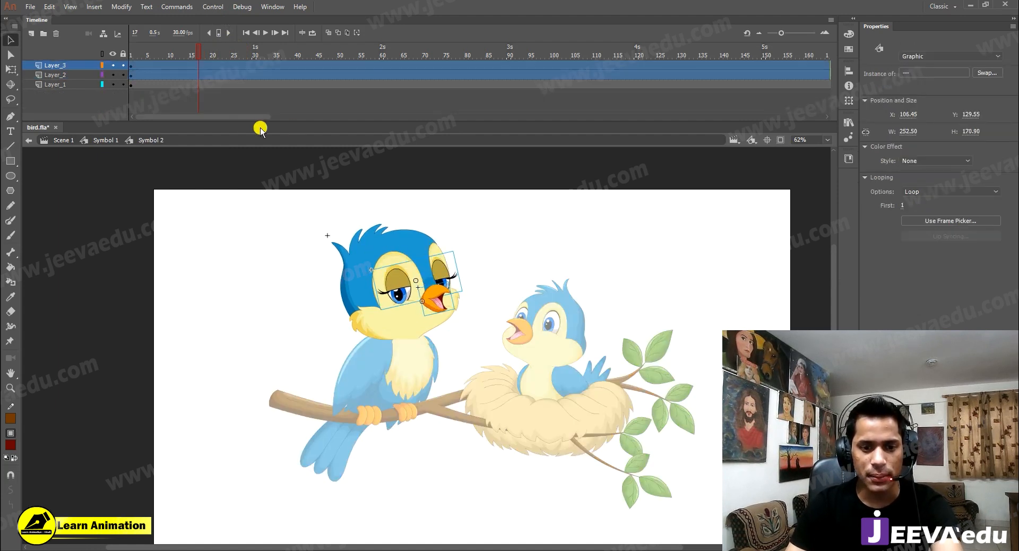
Insert keyframes for the beak and eyes on Layer_3 and Layer_2 at frame 17, and lock Layer_1
left_click(199, 62)
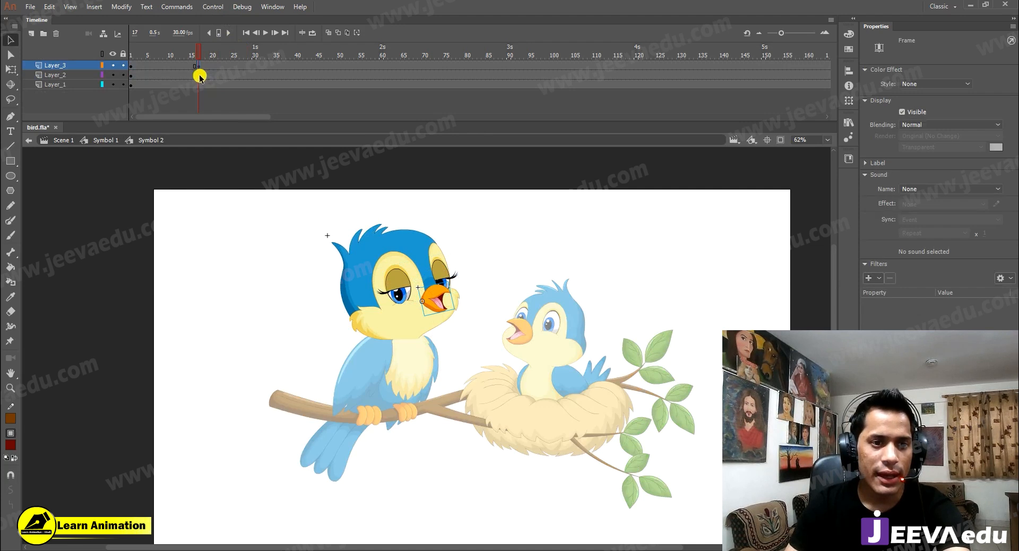
left_click(199, 74)
left_click(198, 83)
left_click(199, 65)
left_click(124, 83)
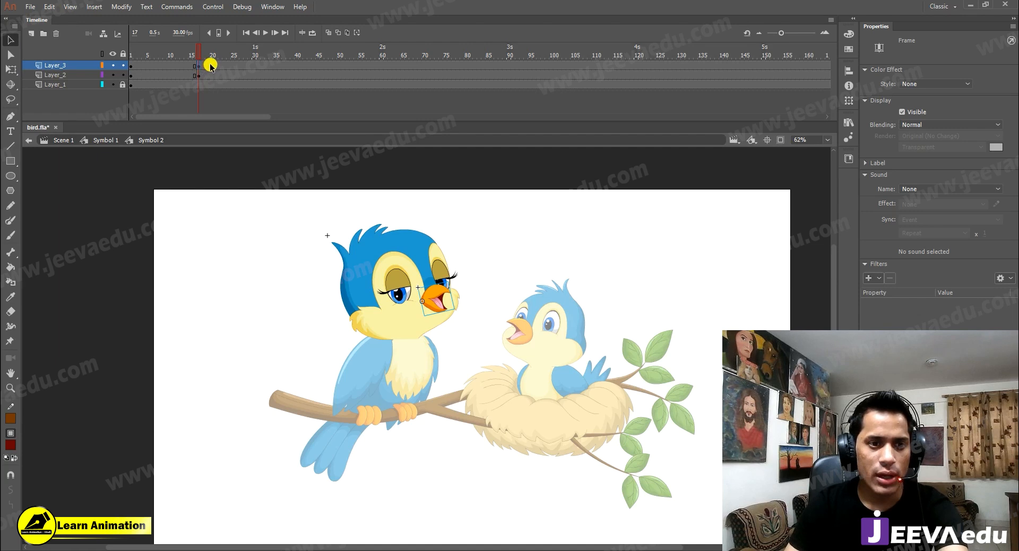
Keyframe Layer_3 and Layer_2 at frames 20 and 23 and create classic tweens between the keyframes from frame 17
mouse_move(212, 65)
left_mouse_down()
mouse_move(225, 73)
mouse_move(210, 72)
left_mouse_up()
key("F6")
key("F6")
right_click(211, 73)
left_click(257, 103)
Nudge the eyes and beak together downward and slightly right at frame 20, to X 106.85 and Y 132.35
left_click(212, 46)
key("z")
key("v")
left_click(413, 292)
left_click(440, 277)
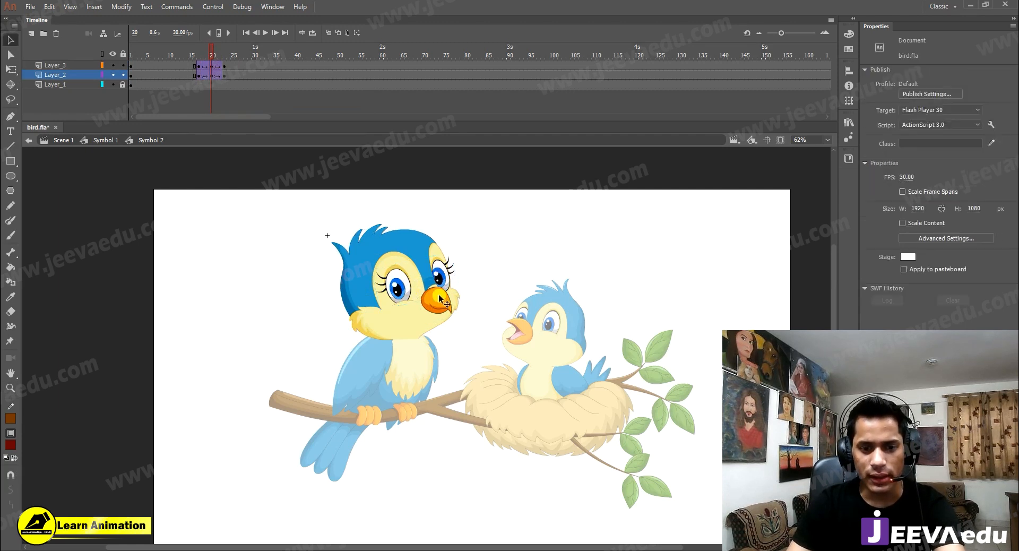
left_click(442, 297)
key("z")
left_click(416, 312)
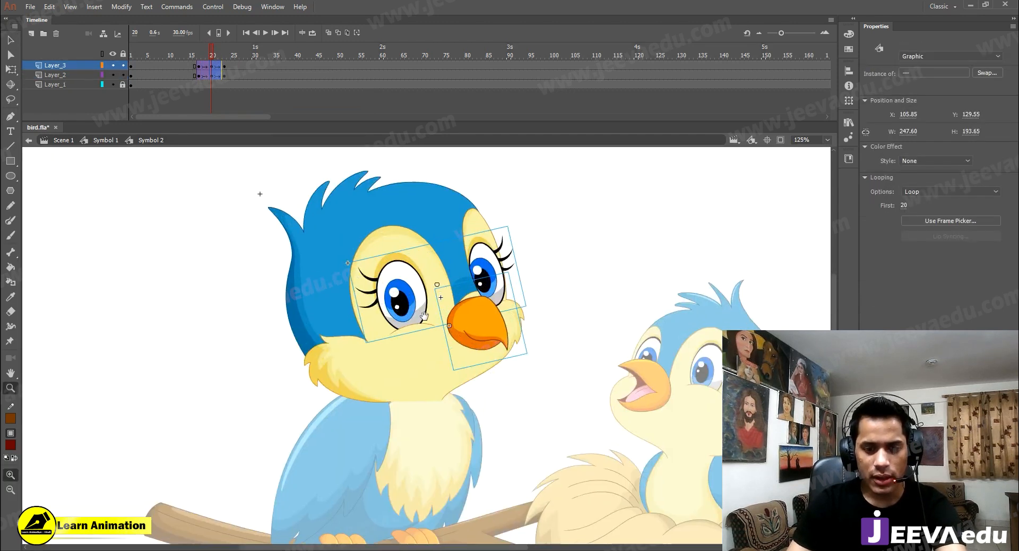
left_click_drag(405, 322, 415, 309)
key("Down")
key("Down")
key("Down")
key("Down")
key("Left")
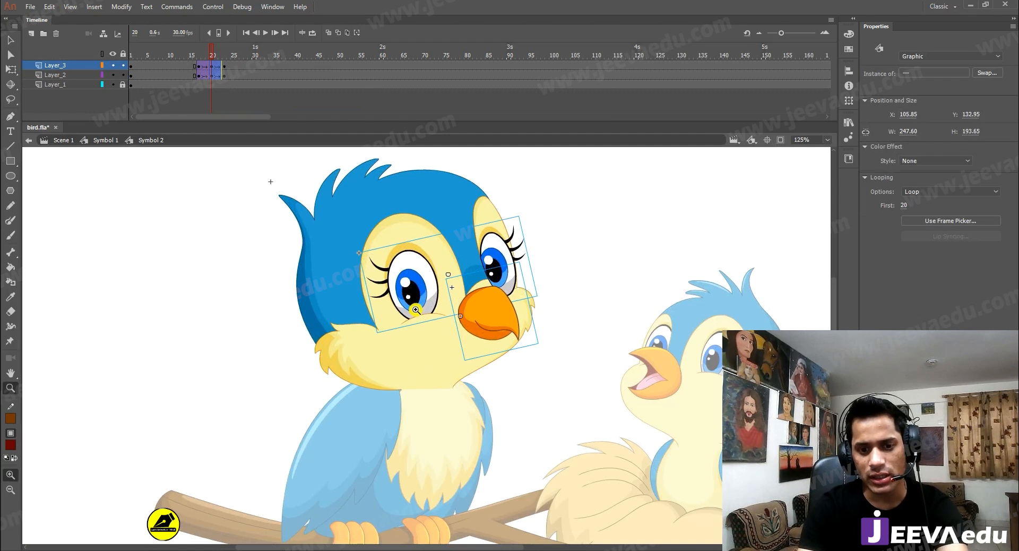
key("Right")
key("Right")
key("Up")
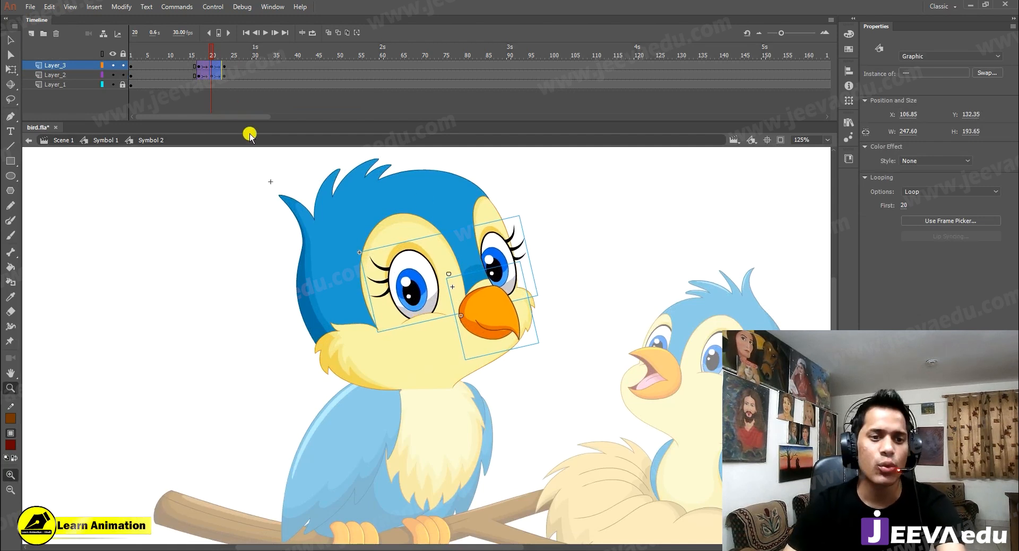
Scrub the eye and beak movement and repeat its tweened keyframes on Layer_2 and Layer_3 up to frame 35
left_click(207, 52)
left_click_drag(188, 53, 269, 67)
left_click(199, 77)
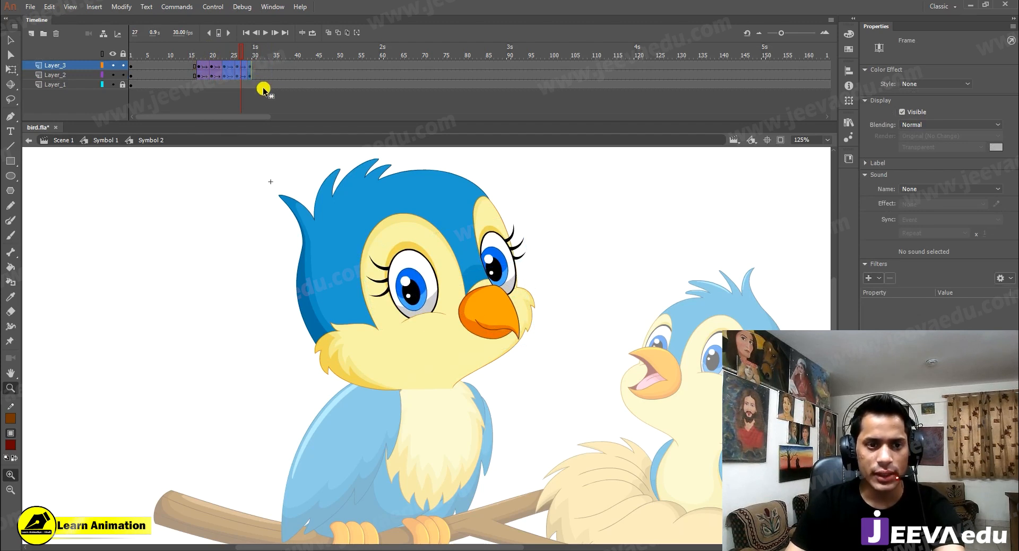
left_click_drag(264, 90, 259, 76)
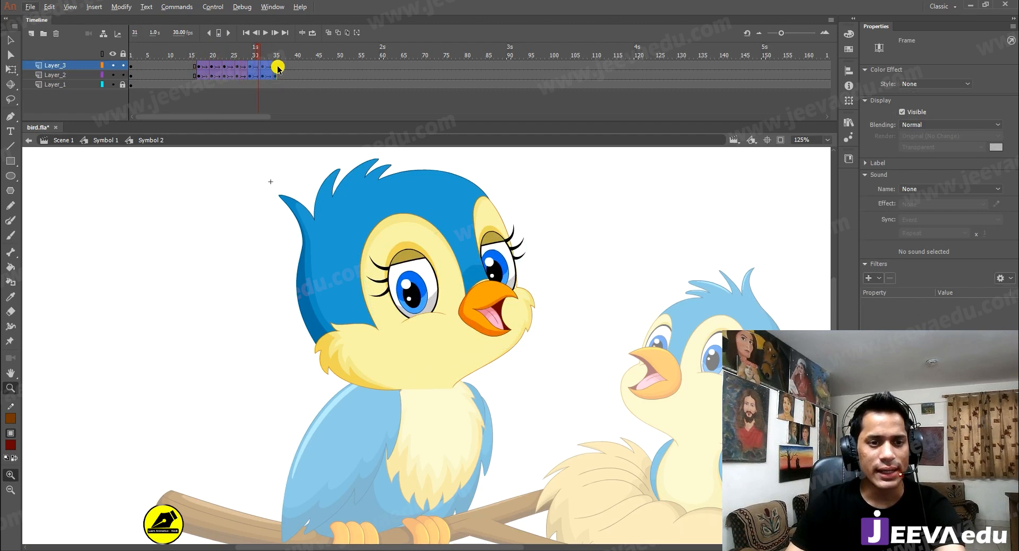
Select all frames in the head's timeline, synchronize their symbols and return to Symbol 1
right_click(264, 76)
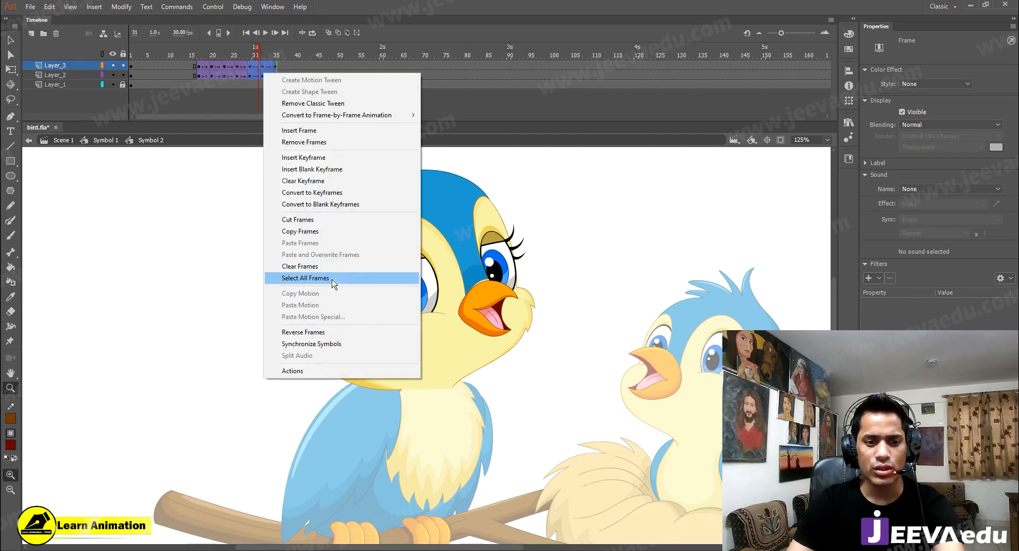
left_click(341, 277)
right_click(265, 84)
left_click(293, 340)
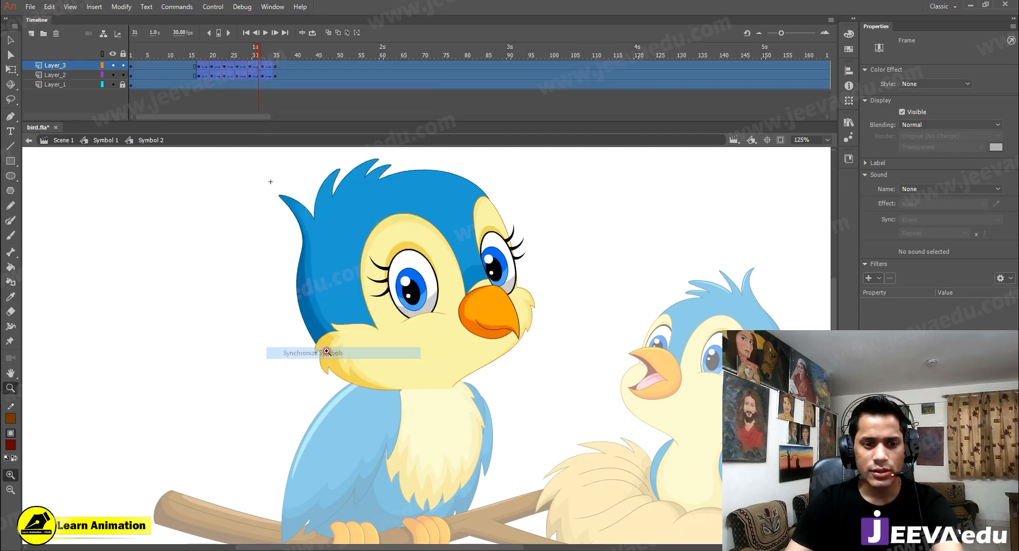
left_click(100, 142)
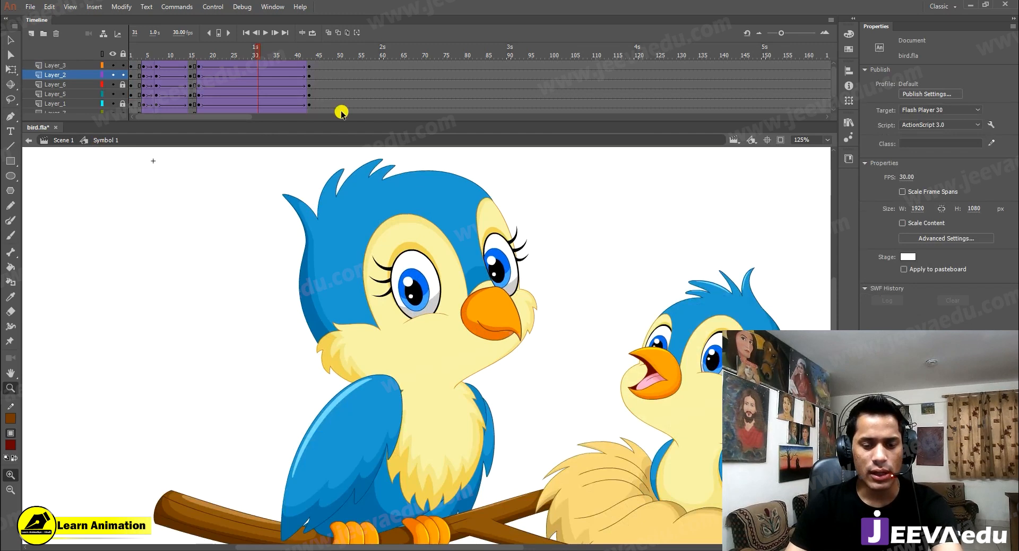
Play back the bird's animation from the start and view the whole scene at 62% zoom
left_click_drag(250, 55, 232, 56)
key("Return")
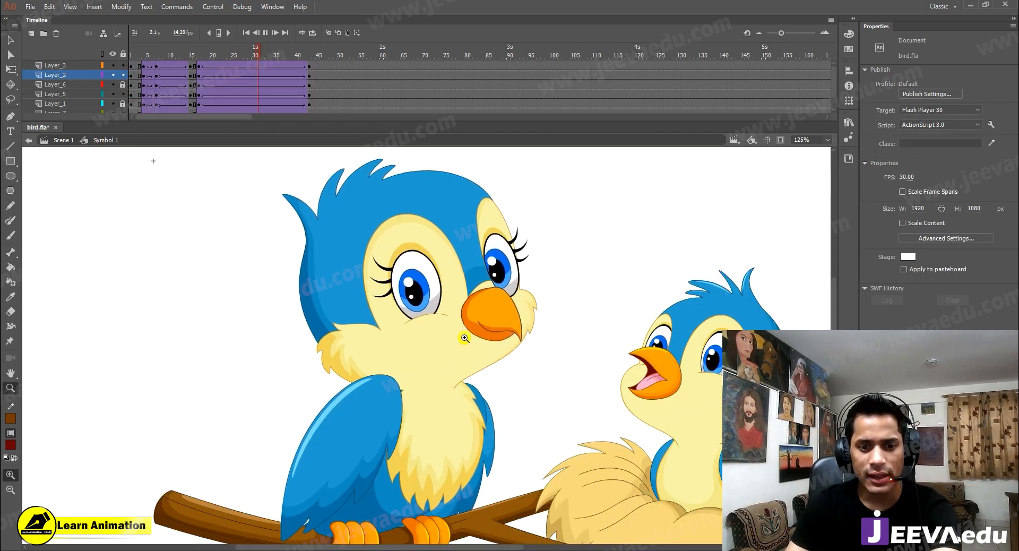
left_click_drag(295, 51, 61, 92)
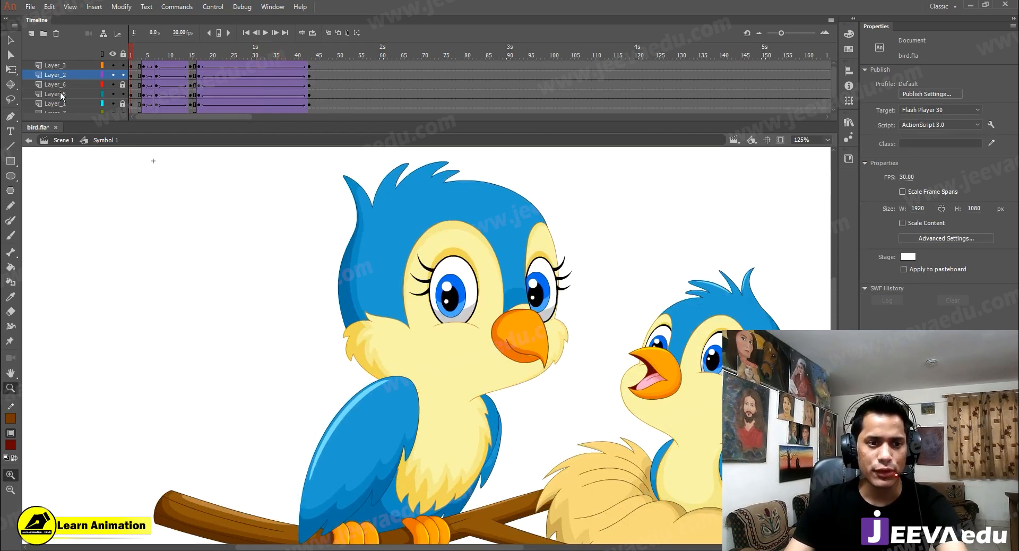
left_click(545, 329, "alt")
left_click_drag(463, 348, 449, 302)
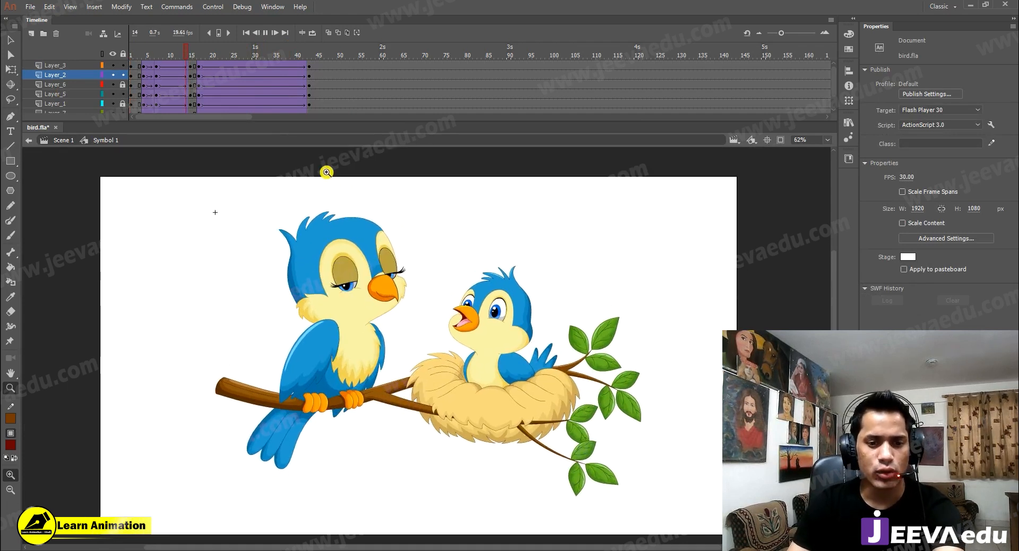
left_click(286, 52)
key("Return")
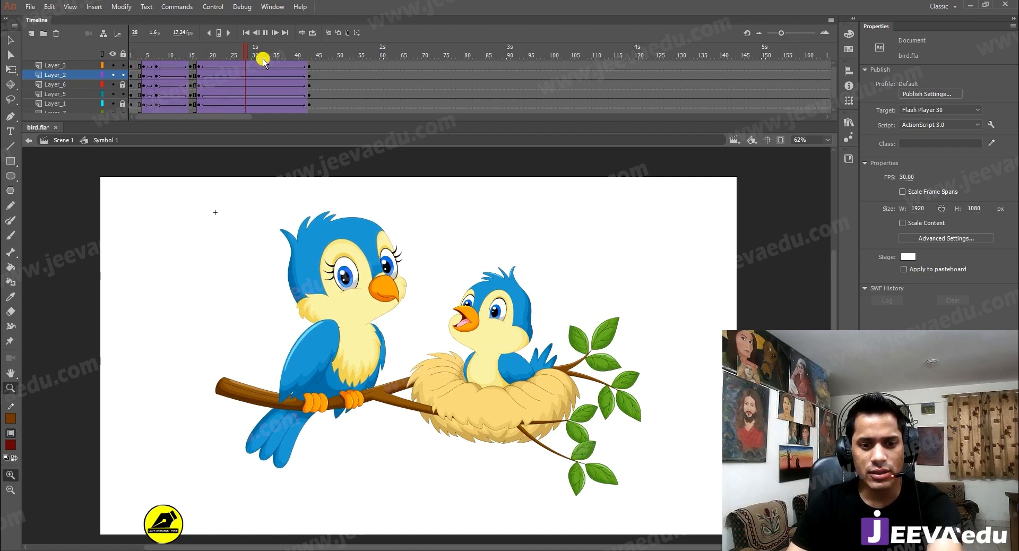
mouse_move(323, 54)
left_mouse_down()
mouse_move(350, 59)
mouse_move(339, 59)
left_mouse_up()
left_click_drag(342, 103, 341, 141)
key("F6")
scroll(366, 96, "up", 2)
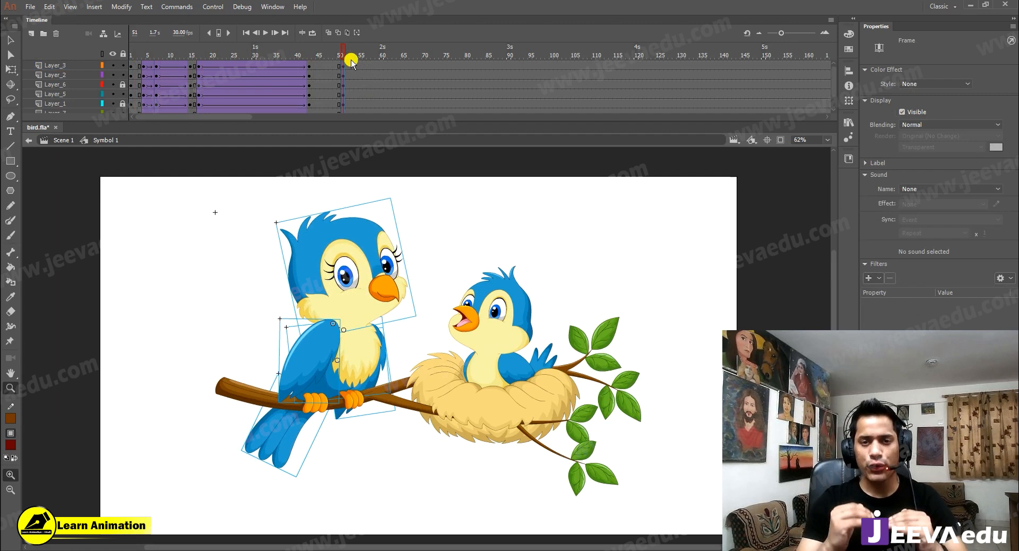
key("ctrl+z")
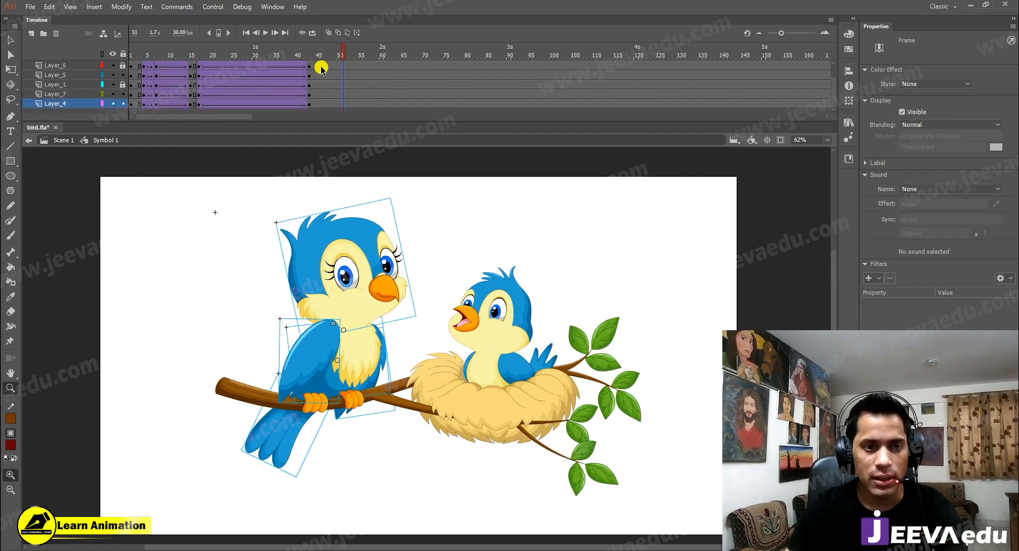
Insert keyframes on all of the bird's layers at frames 46, 54 and 63
left_click_drag(286, 53, 320, 132)
key("F6")
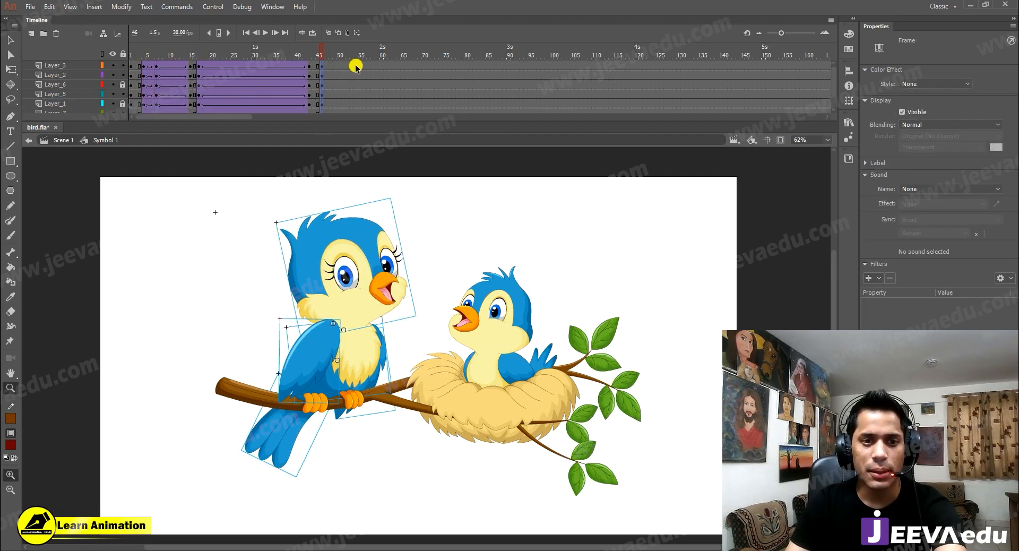
left_click_drag(356, 66, 354, 132)
key("F6")
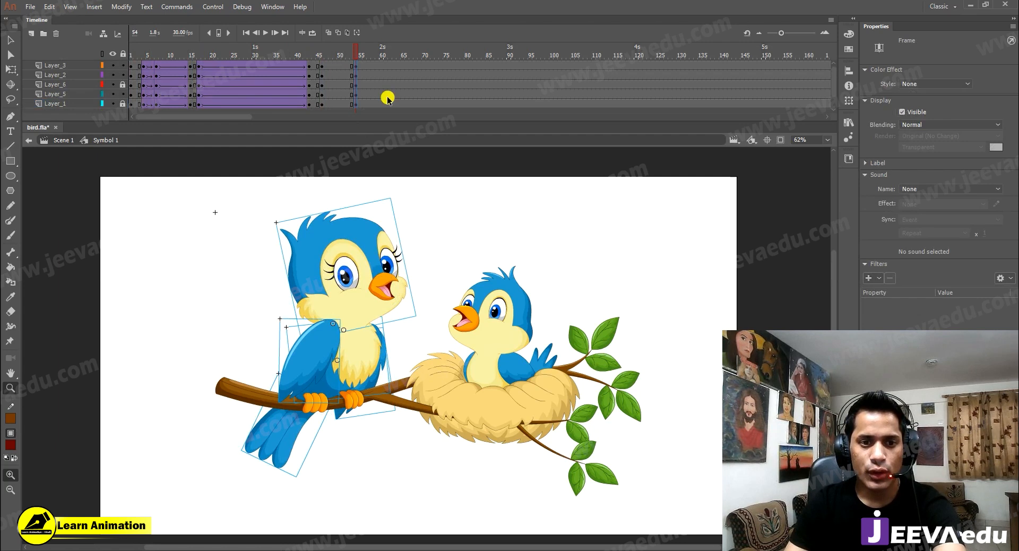
left_click_drag(395, 69, 392, 105)
key("F6")
Create classic tweens on all bird layers between the keyframes from frame 43 to frame 63
left_click(333, 105)
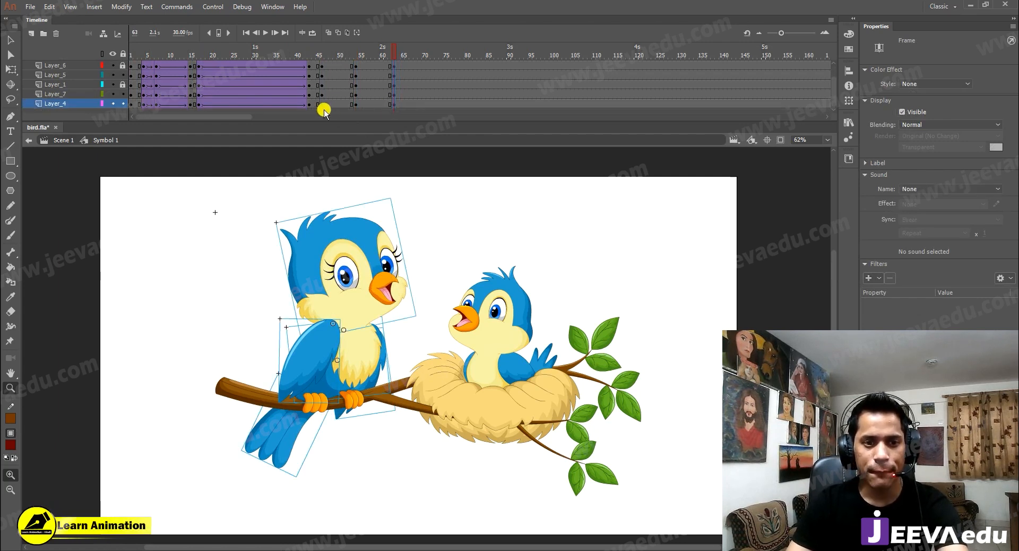
left_click_drag(310, 105, 379, 21)
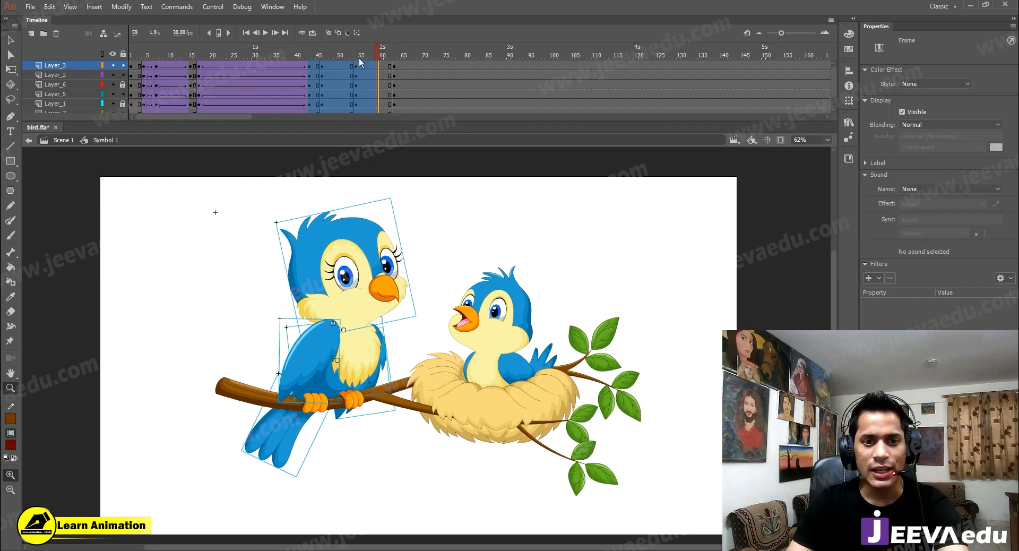
right_click(381, 94)
left_click(321, 76)
left_click_drag(317, 69, 390, 135)
right_click(366, 86)
left_click(428, 116)
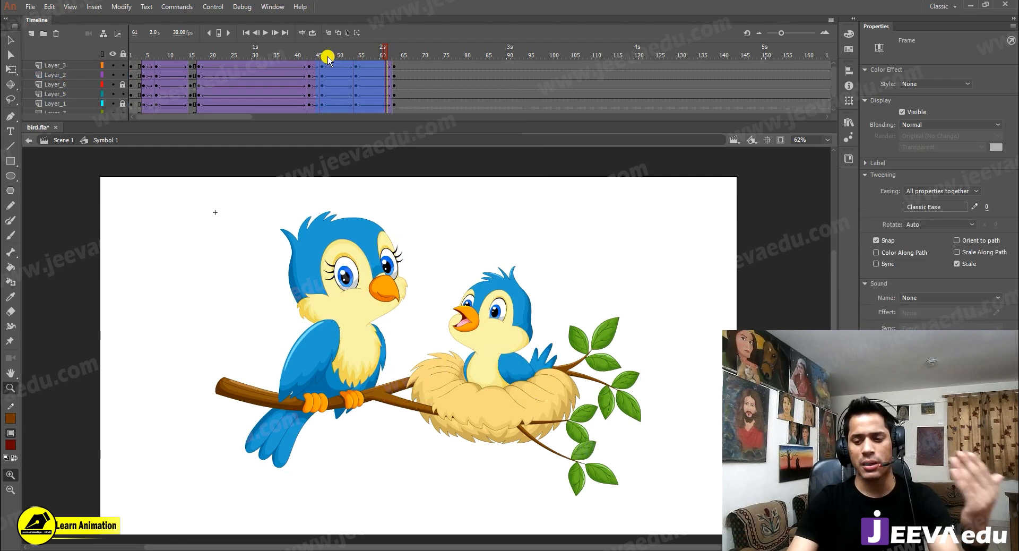
At frame 46, tilt the large bird's head, body and wings slightly backward about its feet and rotate the tail slightly
left_click(322, 65)
left_click(286, 301)
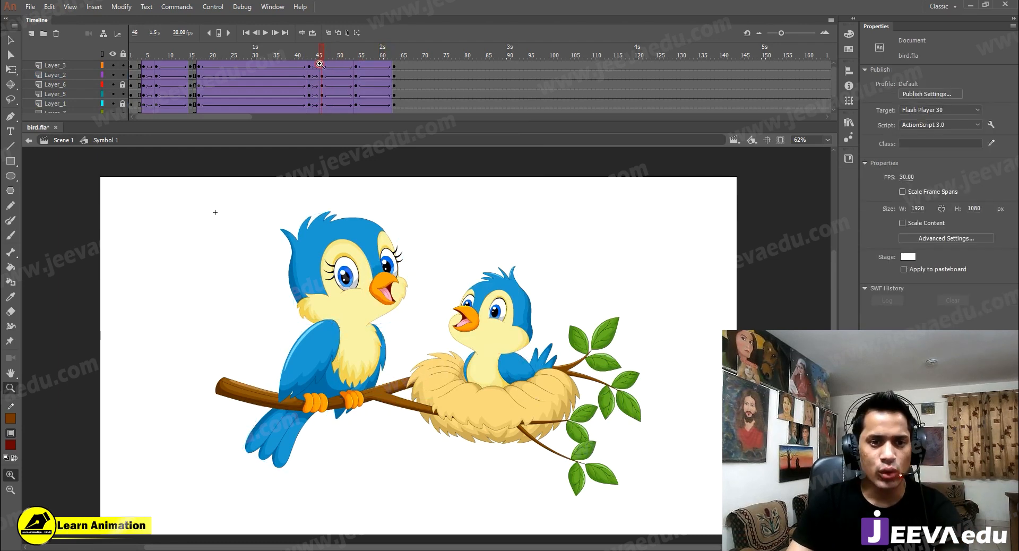
left_click_drag(267, 222, 407, 358)
key("q")
left_click_drag(328, 349, 323, 399)
left_click_drag(420, 199, 419, 194)
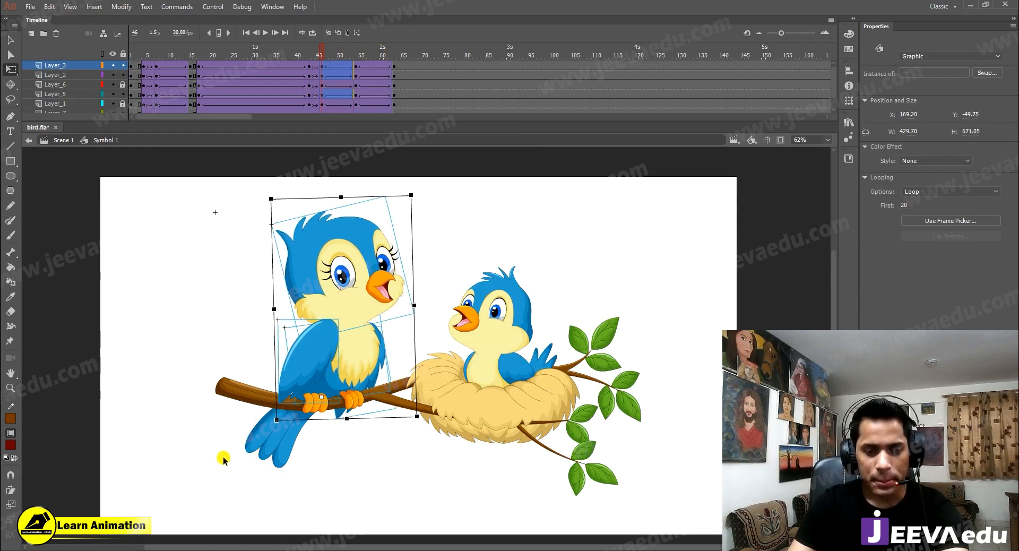
left_click(260, 433)
left_click_drag(246, 467, 240, 468)
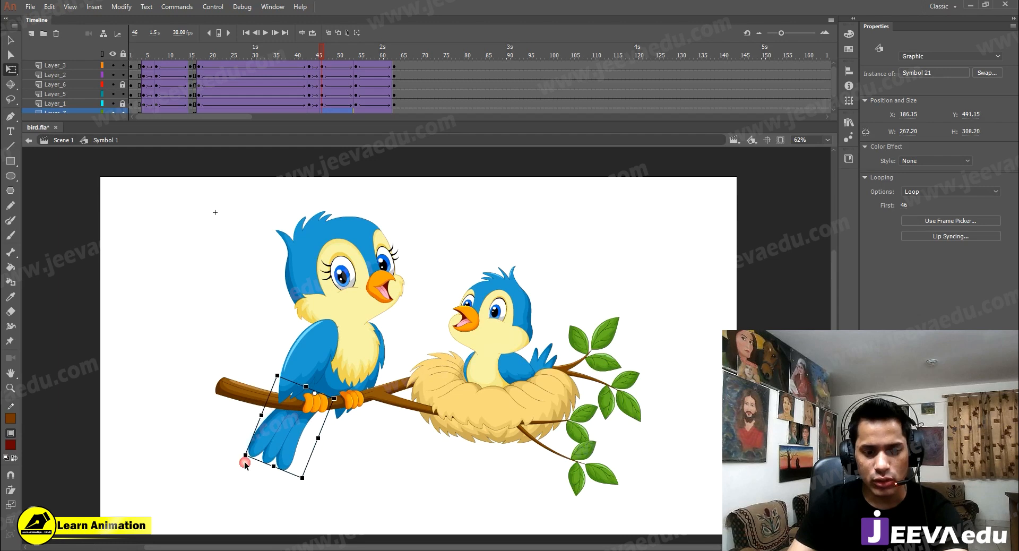
At frame 54, set the upper body's transformation point at the feet and squash the head, body and wings slightly downward
left_click(314, 53)
left_click_drag(314, 53, 356, 63)
left_click(263, 253)
left_click_drag(255, 224, 392, 356)
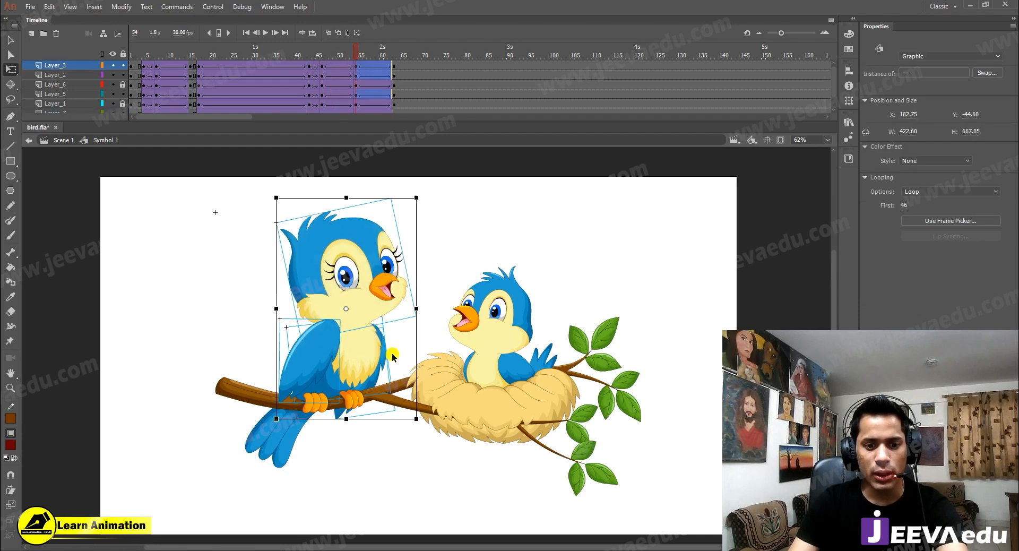
left_click_drag(345, 307, 332, 398)
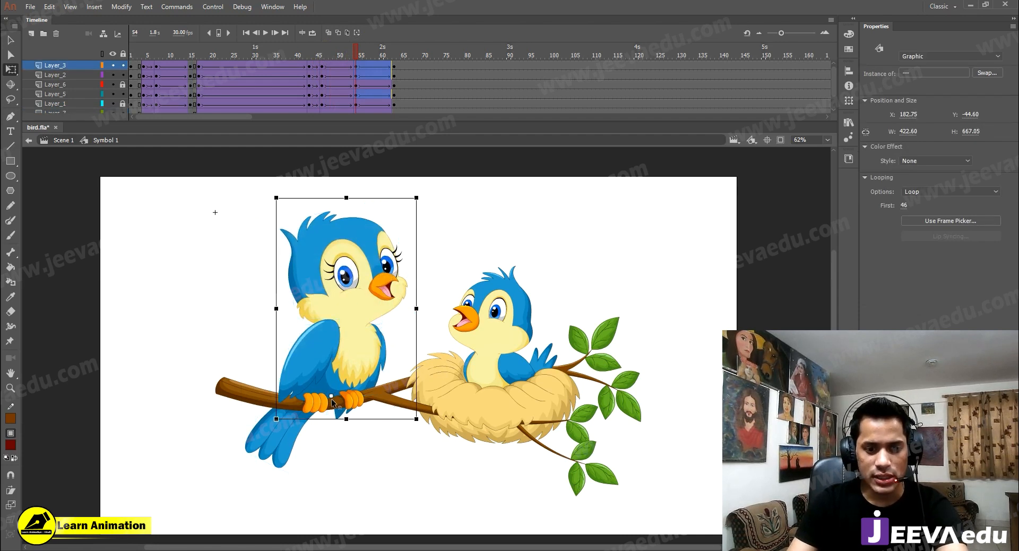
left_click(356, 234)
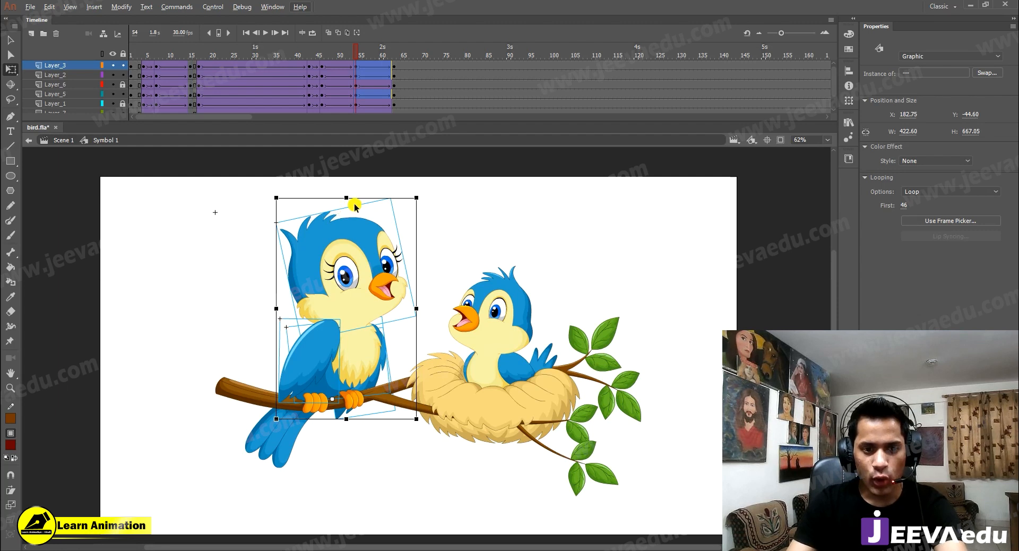
left_click_drag(346, 197, 346, 208)
left_click(353, 218)
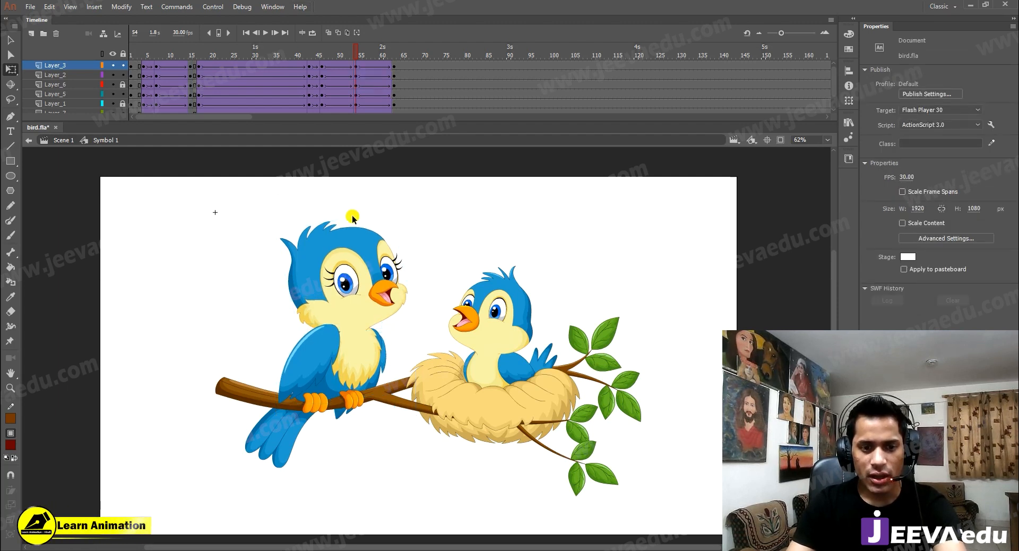
Preview the motion and set the classic ease to -100 for the tweens from frame 46 and 100 for those from frame 54
left_click(320, 56)
key("Return")
key("Return")
left_click_drag(340, 69, 341, 141)
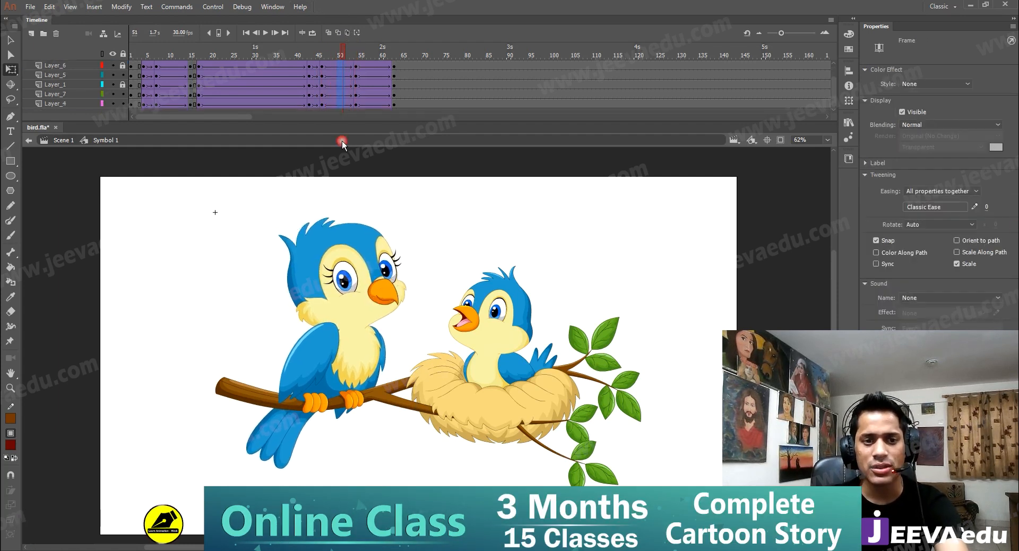
left_click_drag(988, 211, 976, 207)
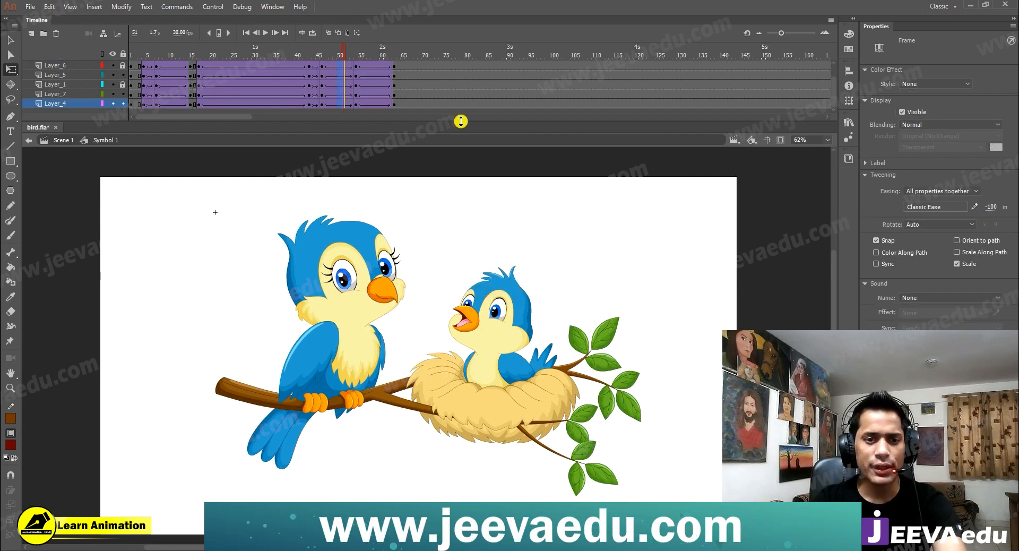
left_click_drag(377, 105, 376, 16)
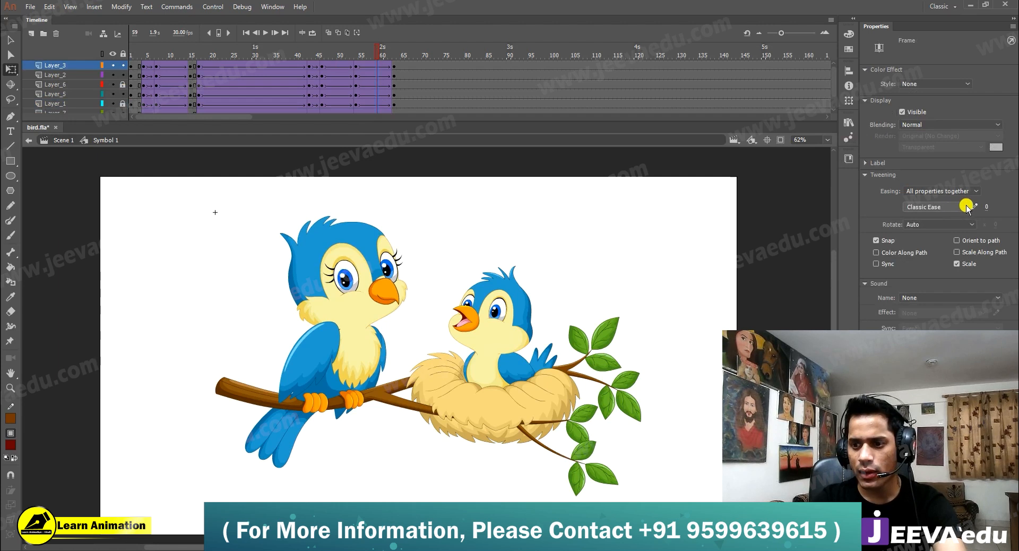
left_click_drag(987, 206, 986, 106)
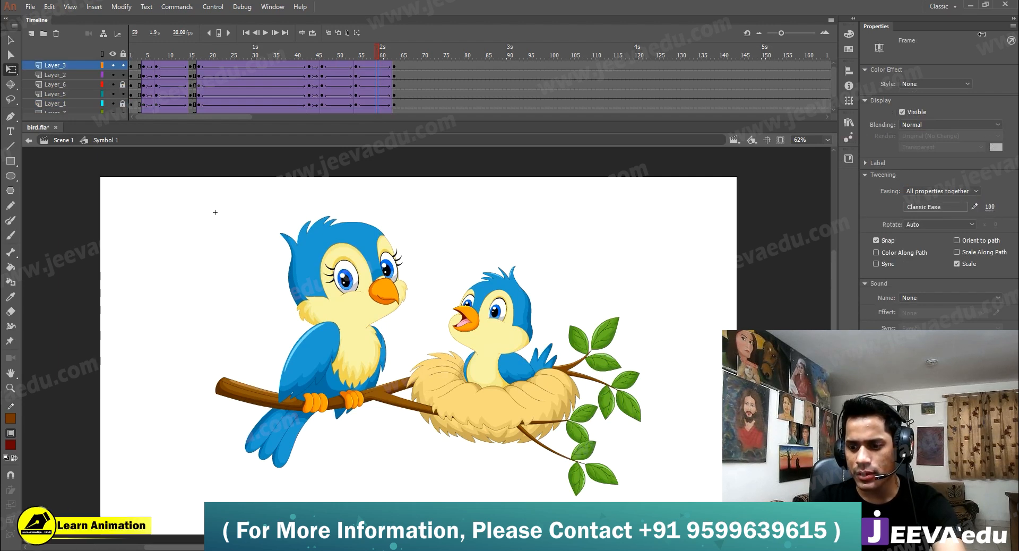
At frame 54, lower the large bird's head to Y 71.55 and rotate it forward toward the nest
left_click_drag(384, 53, 350, 83)
key("v")
left_click_drag(254, 214, 429, 353)
left_click(422, 266)
left_click(389, 280)
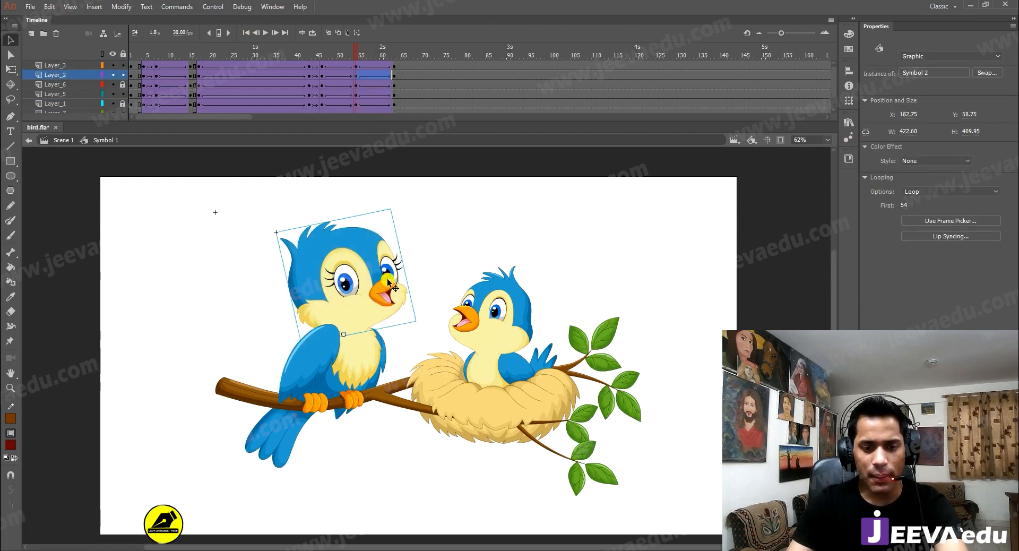
key("shift+Down")
key("Up")
key("Up")
key("Up")
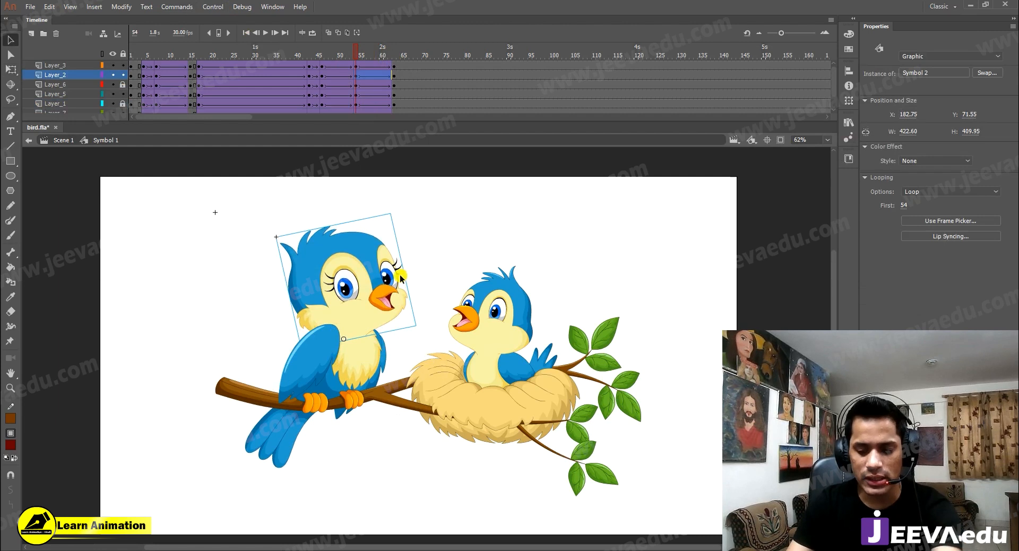
key("q")
left_click_drag(393, 210, 420, 235)
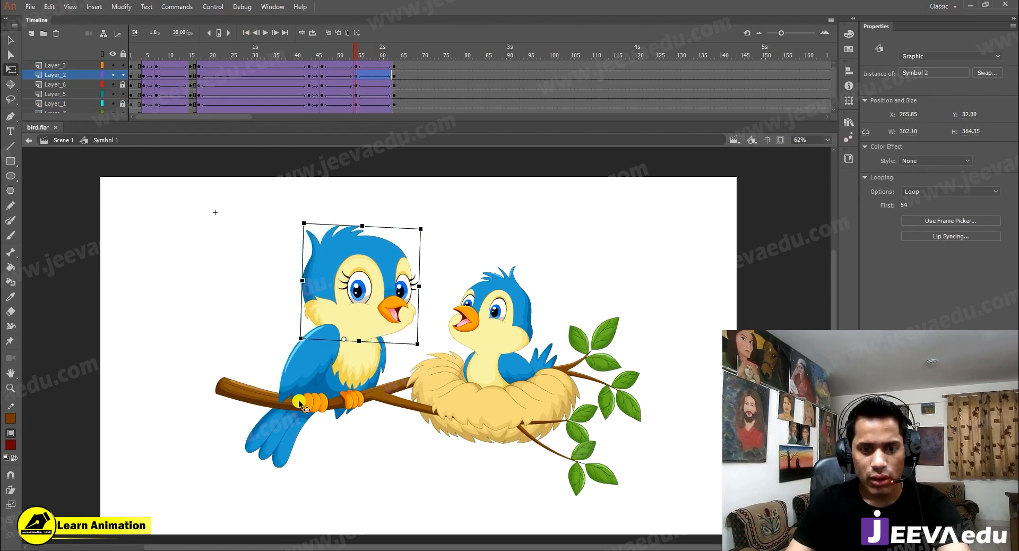
At frame 54, rotate the near wing outward from the body, adjust the tail's angle and play back the motion
left_click(309, 386)
left_click_drag(279, 417, 274, 406)
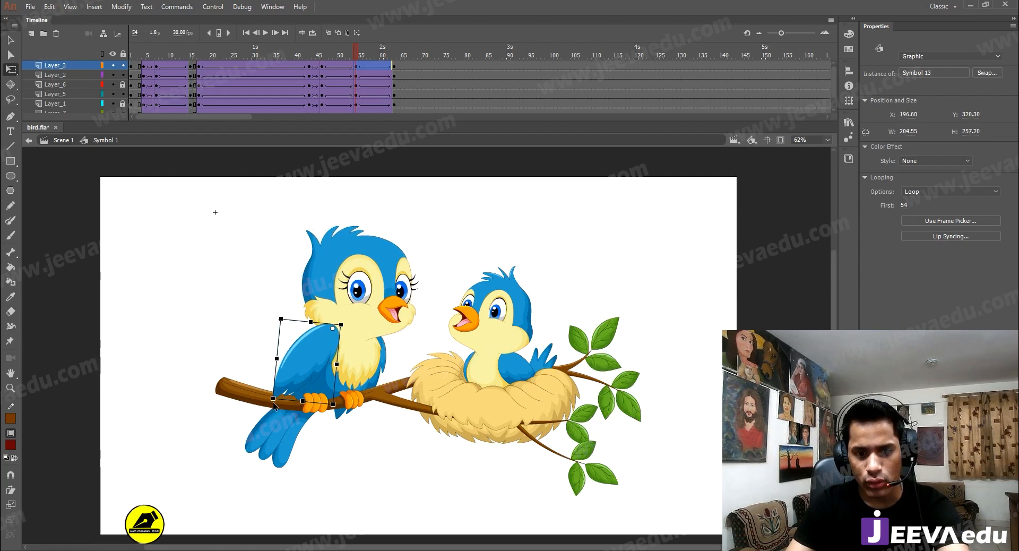
left_click(339, 415)
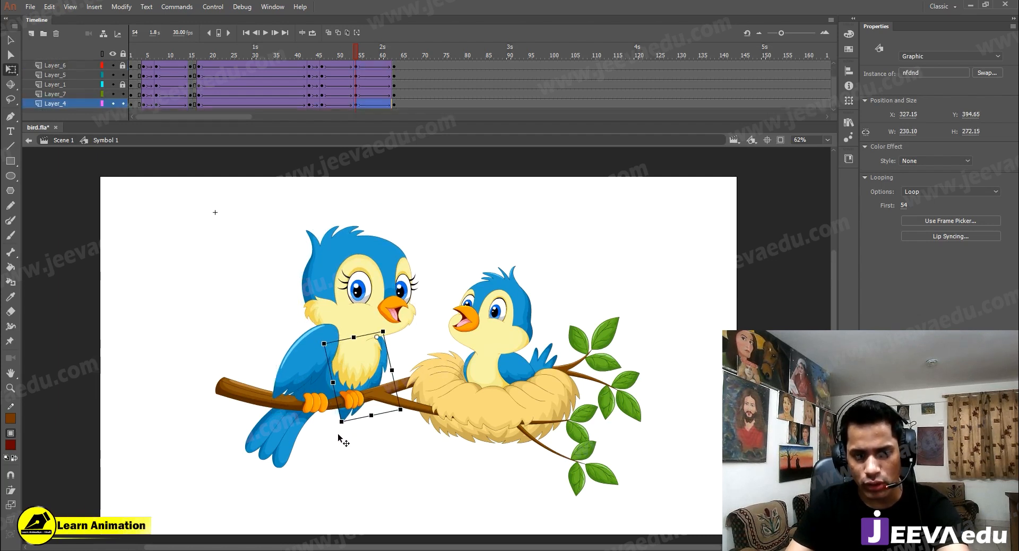
left_click(272, 432)
left_click_drag(239, 458, 252, 467)
key("Return")
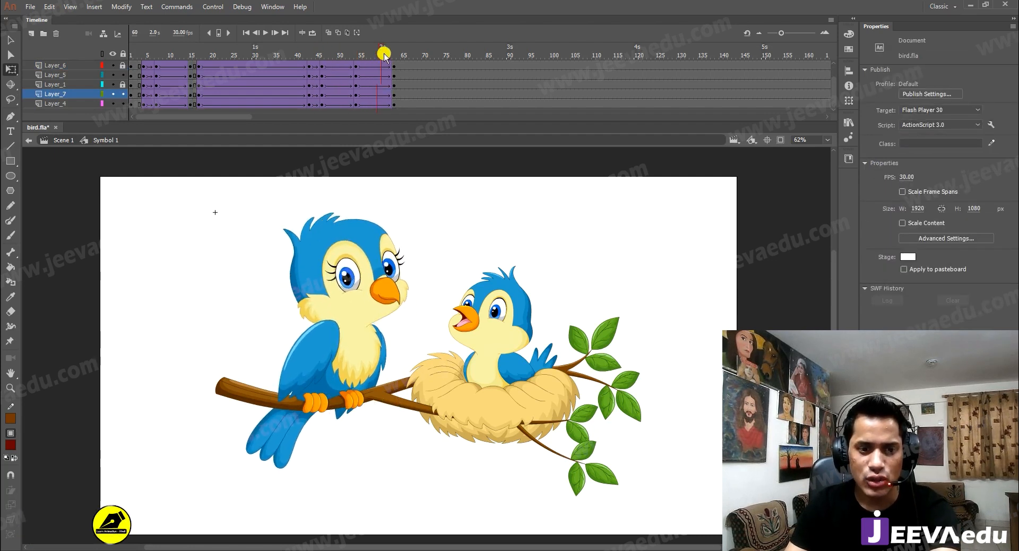
left_click(389, 72)
left_click(383, 66)
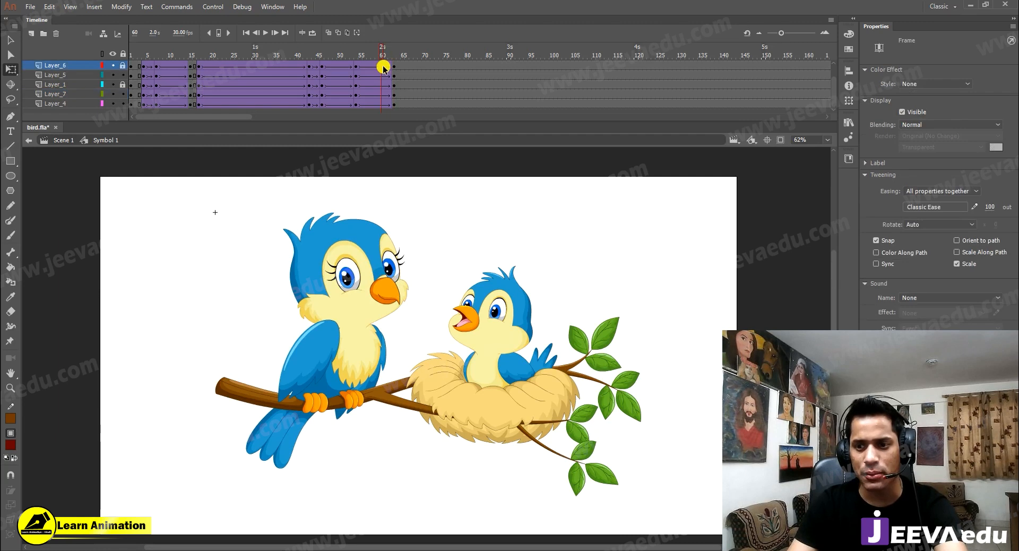
At frame 63, lean the head, body and wings forward about the feet and stretch them upward
left_click(394, 65)
left_click(285, 239)
left_click_drag(273, 227, 414, 346)
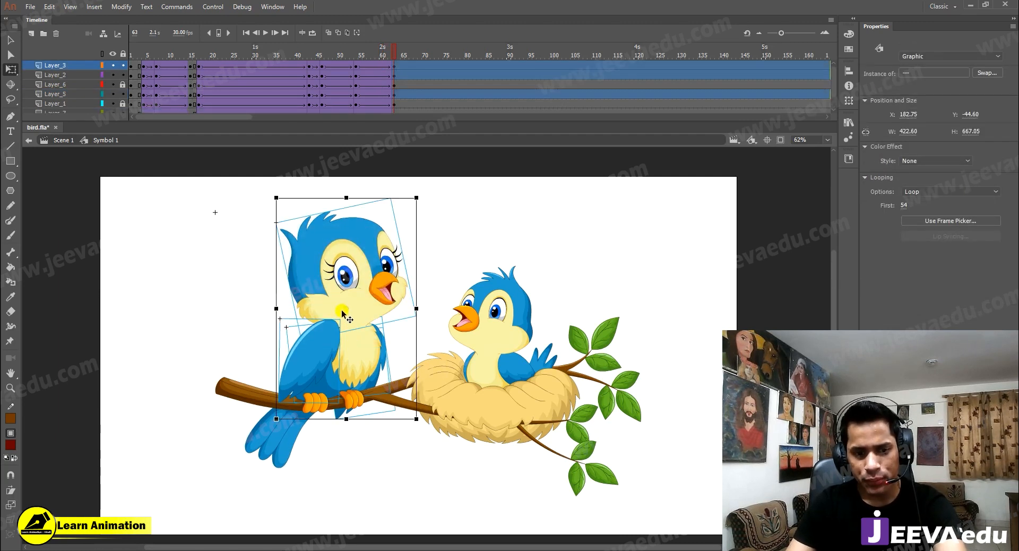
left_click_drag(346, 308, 338, 398)
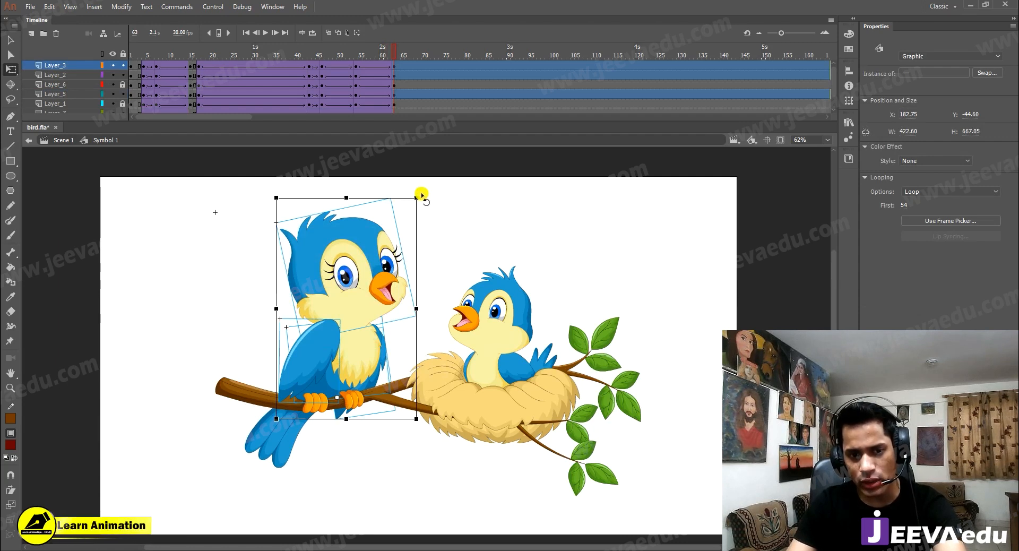
left_click_drag(422, 195, 444, 218)
left_click_drag(449, 220, 453, 222)
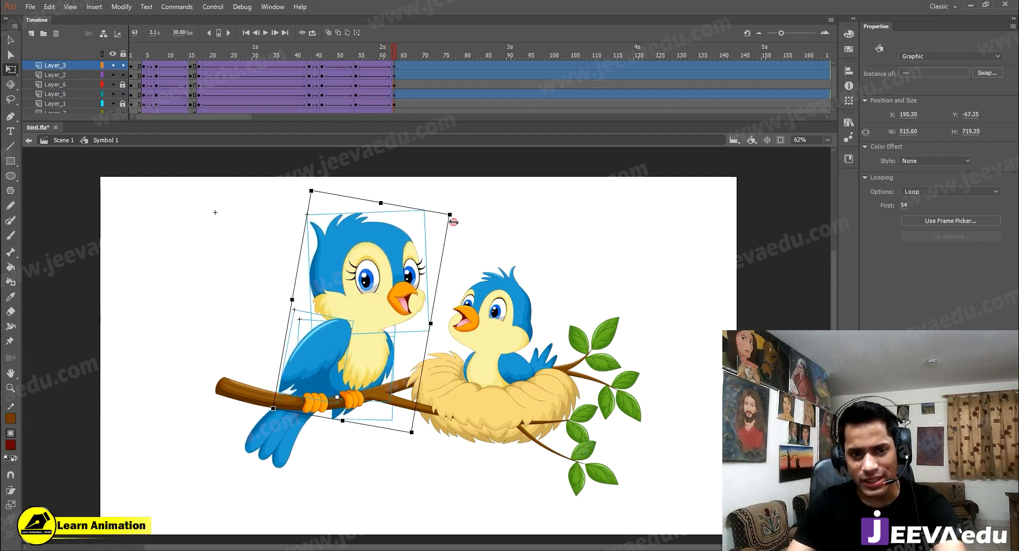
left_click_drag(380, 203, 428, 188)
left_click(432, 181)
left_click(416, 298)
At frame 63, rotate the near wing forward across the chest and reposition it to X 300.60 and Y 529.45
left_click(318, 362)
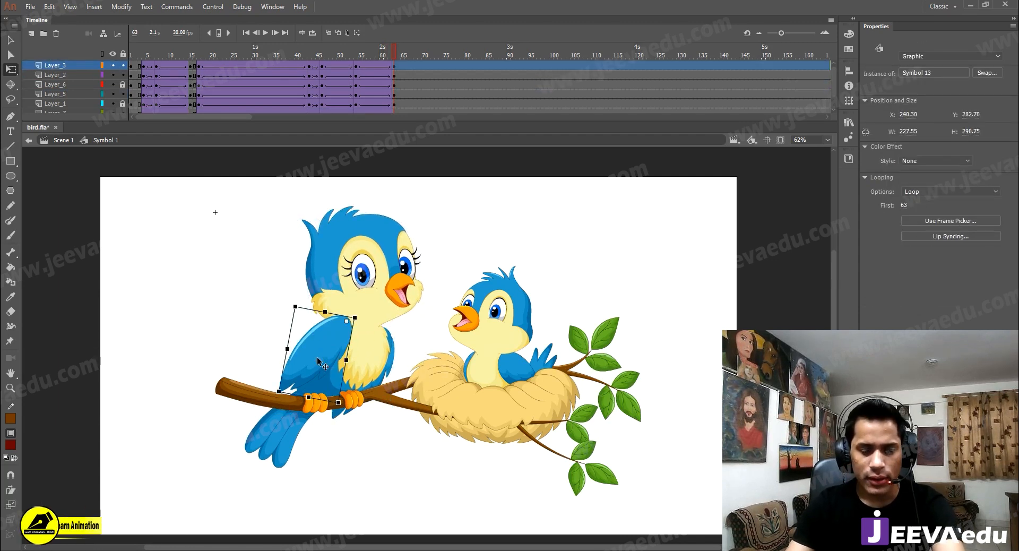
left_click_drag(282, 398, 417, 383)
key("ctrl+space")
left_click(325, 336, "ctrl")
key("v")
left_click_drag(523, 364, 481, 400)
key("z")
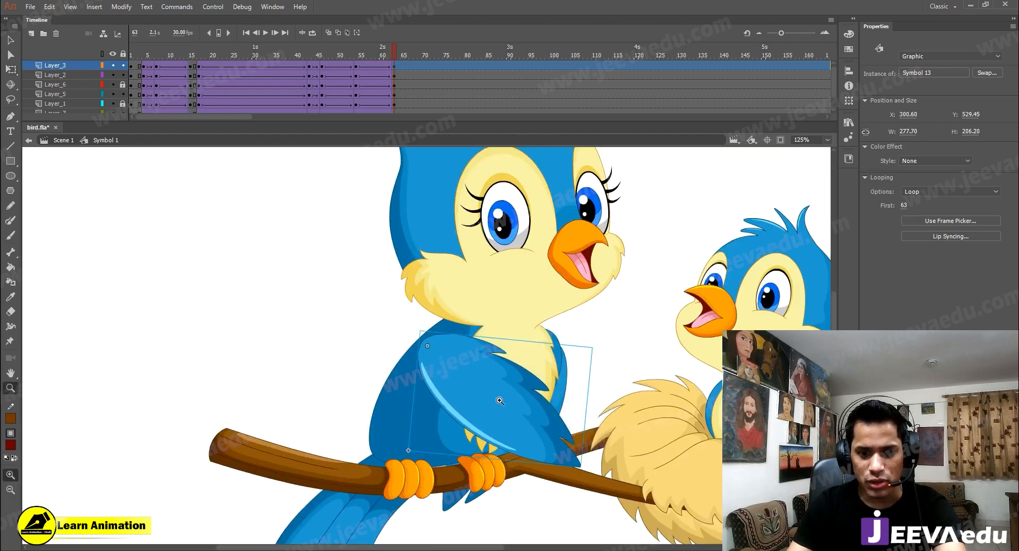
left_click(474, 438, "alt")
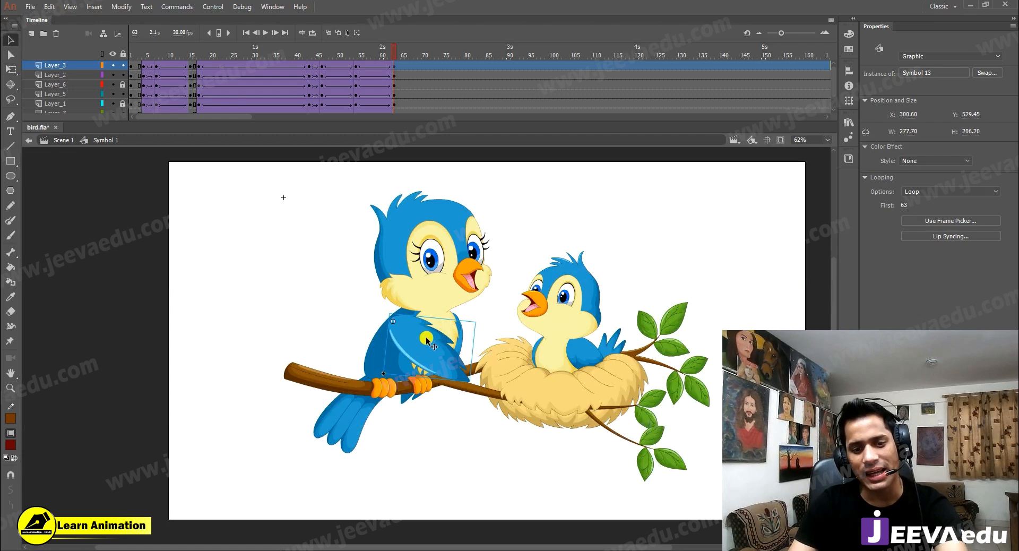
Undo the near wing's last reposition and forward rotation at frame 63
left_click(428, 332)
key("ctrl+z")
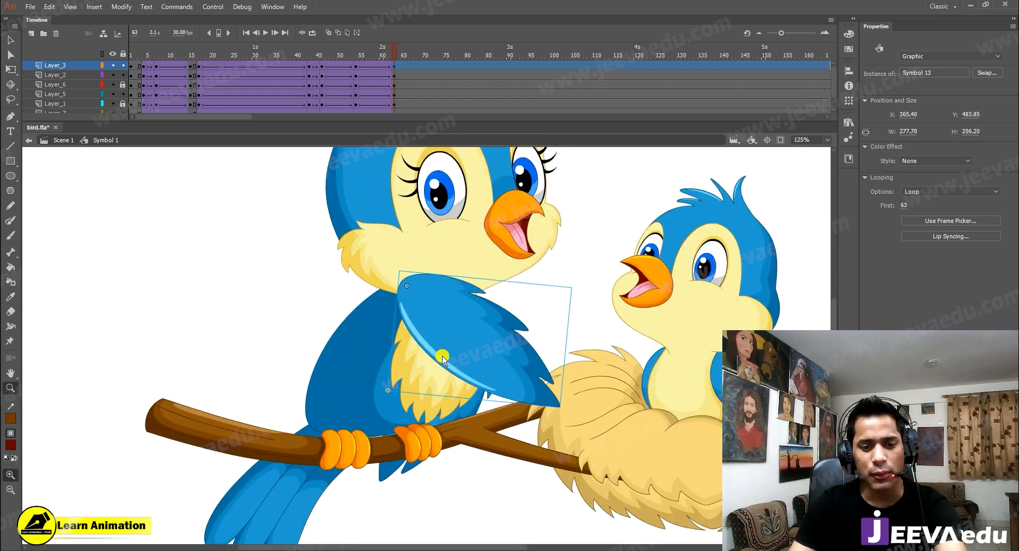
key("ctrl+z")
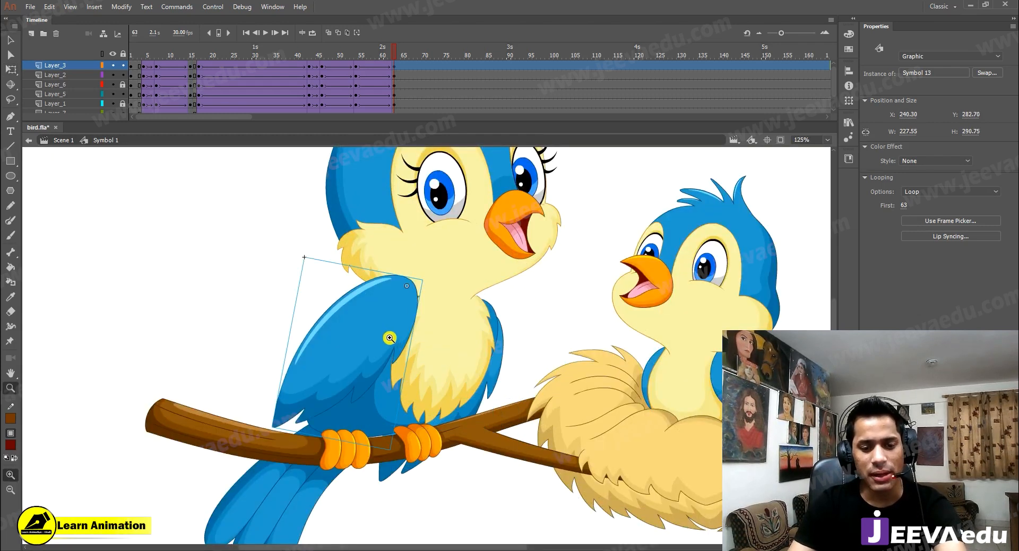
Try to rotate the far wing outward toward the nest at frame 63
key("v")
left_click(501, 378)
key("q")
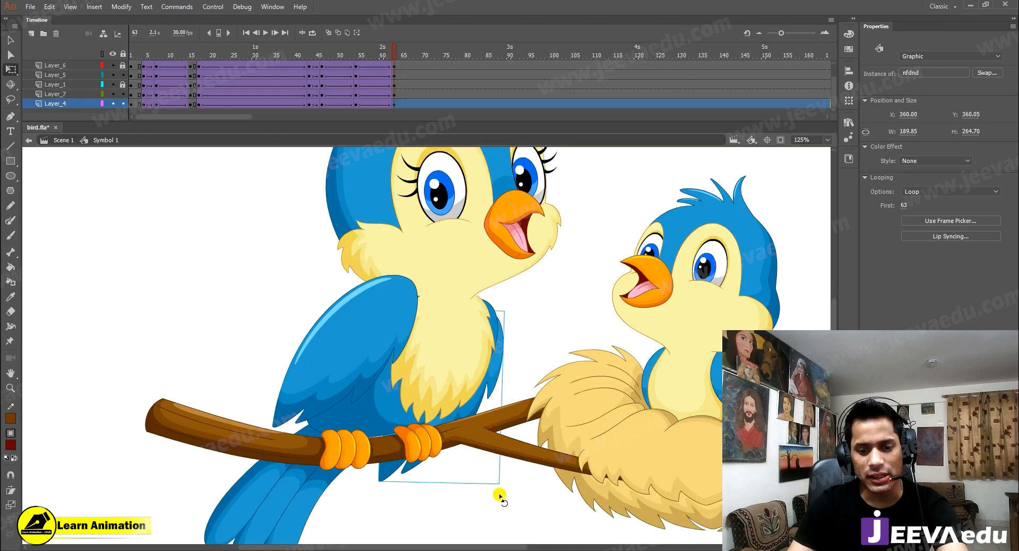
left_click_drag(534, 471, 665, 255)
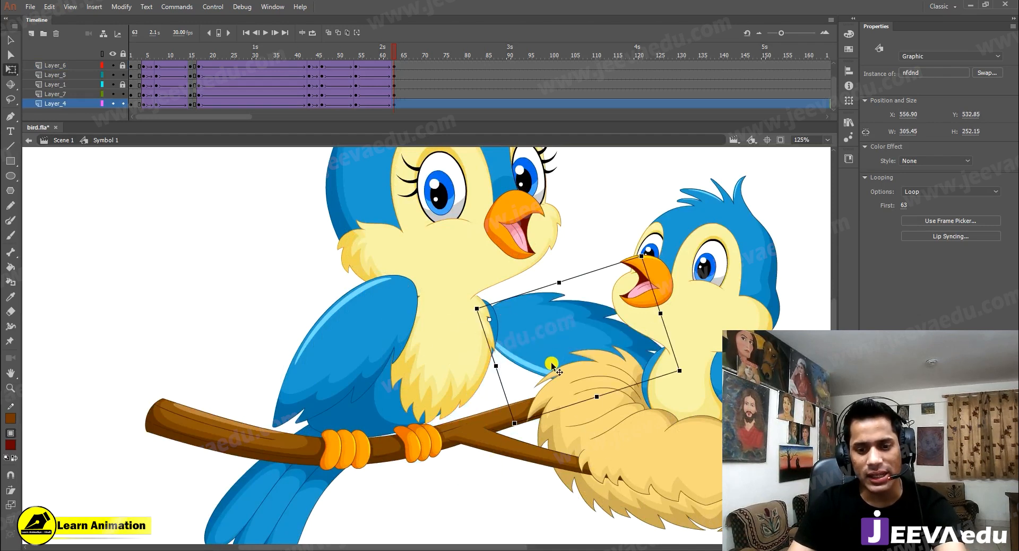
key("ctrl+z")
At frame 63, rotate the near wing forward across the chest and move it back and down over the shoulder
left_click(352, 320)
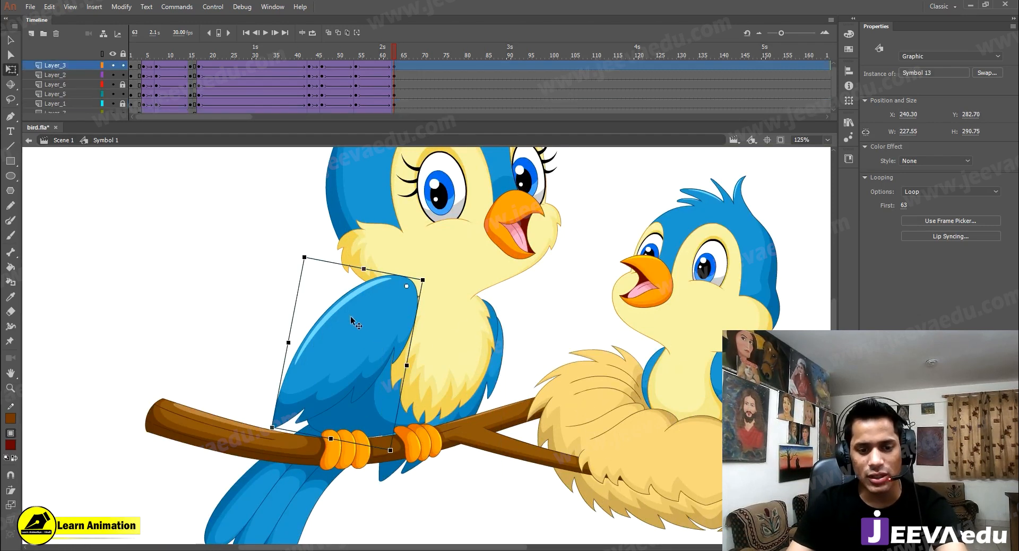
left_click_drag(364, 423, 464, 340)
key("z")
left_click(370, 387, "alt")
key("q")
key("z")
left_click(467, 340)
key("v")
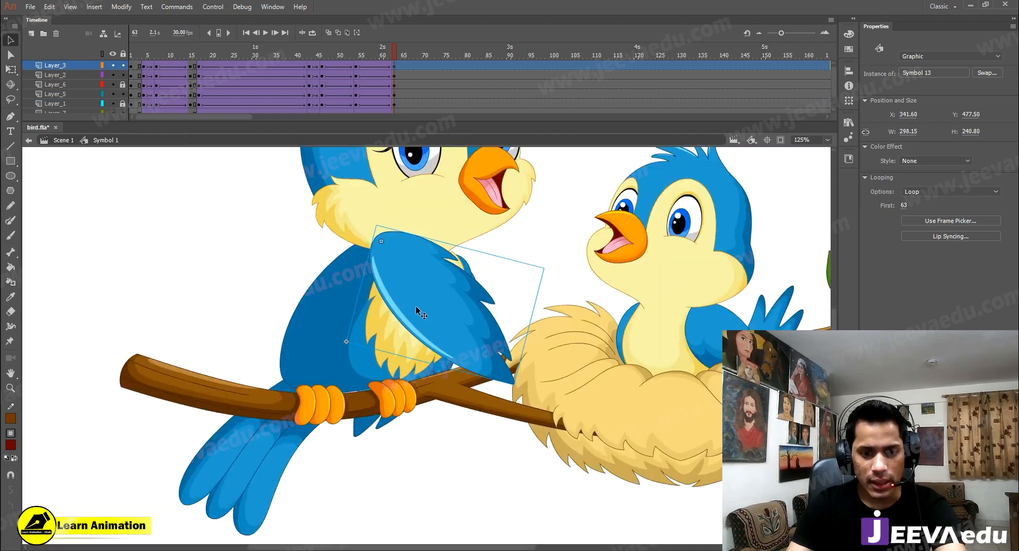
left_click_drag(416, 306, 372, 333)
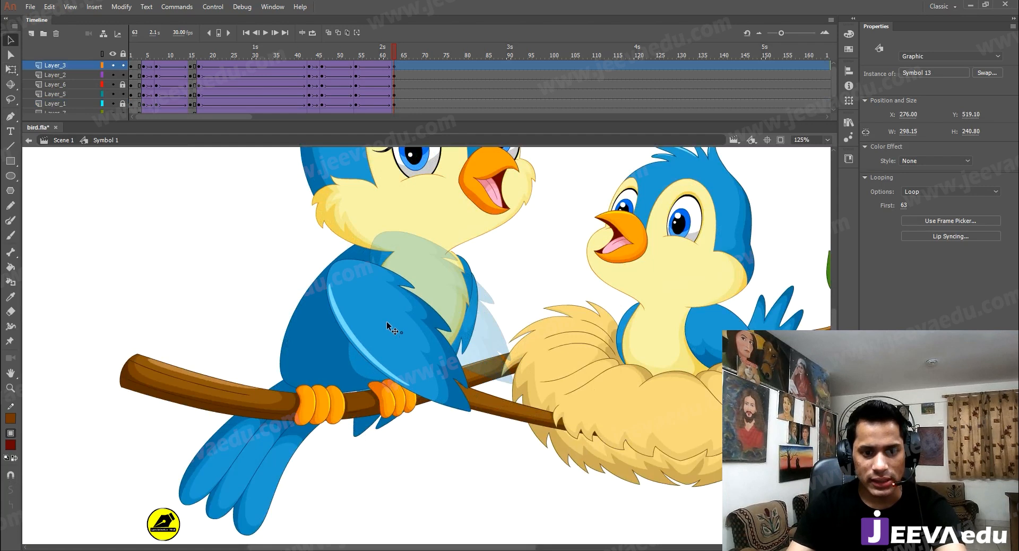
left_click(387, 325)
Fine-tune the near wing's rotation, place it at X 310.10 and Y 534.90, and preview the motion up to frame 63
key("z")
left_click(439, 347, "alt")
key("q")
left_click_drag(451, 385, 469, 378)
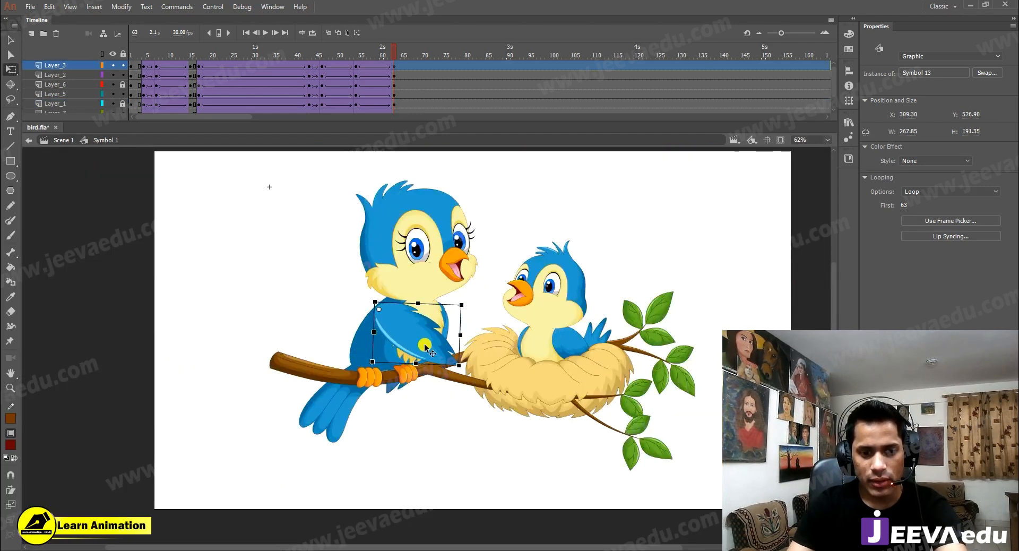
key("z")
left_click(399, 337)
key("v")
left_click_drag(403, 343, 404, 347)
key("ctrl+minus")
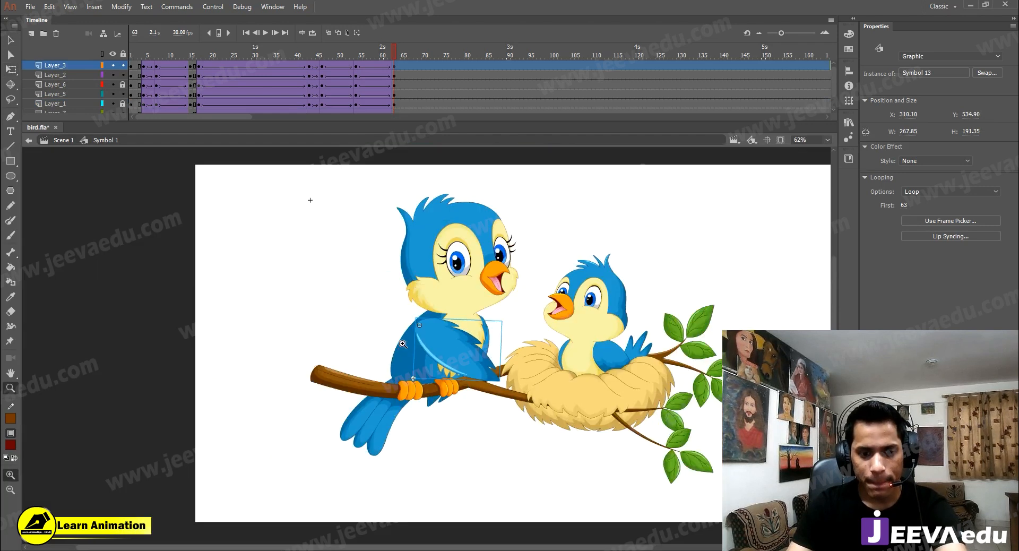
key("Return")
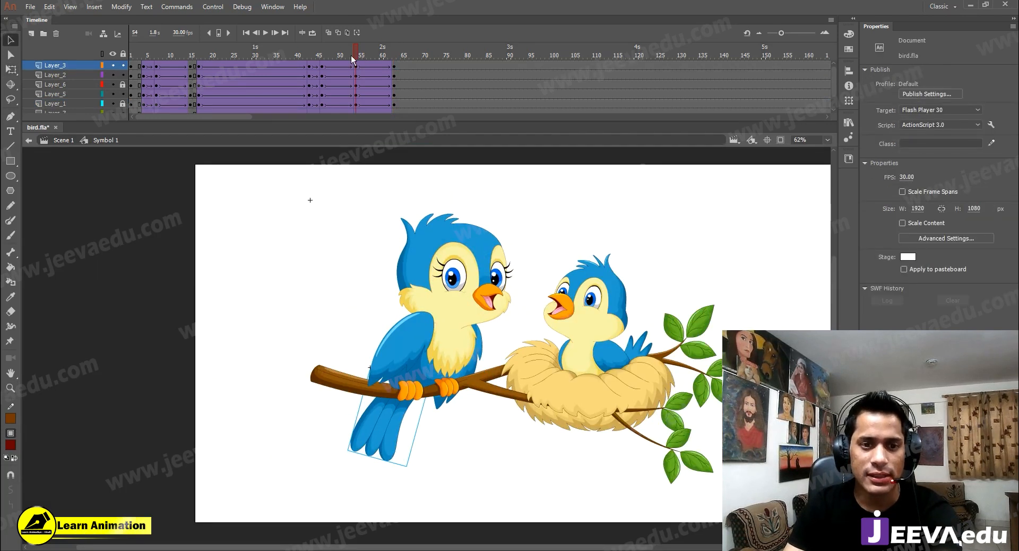
key("Return")
left_click_drag(333, 60, 389, 79)
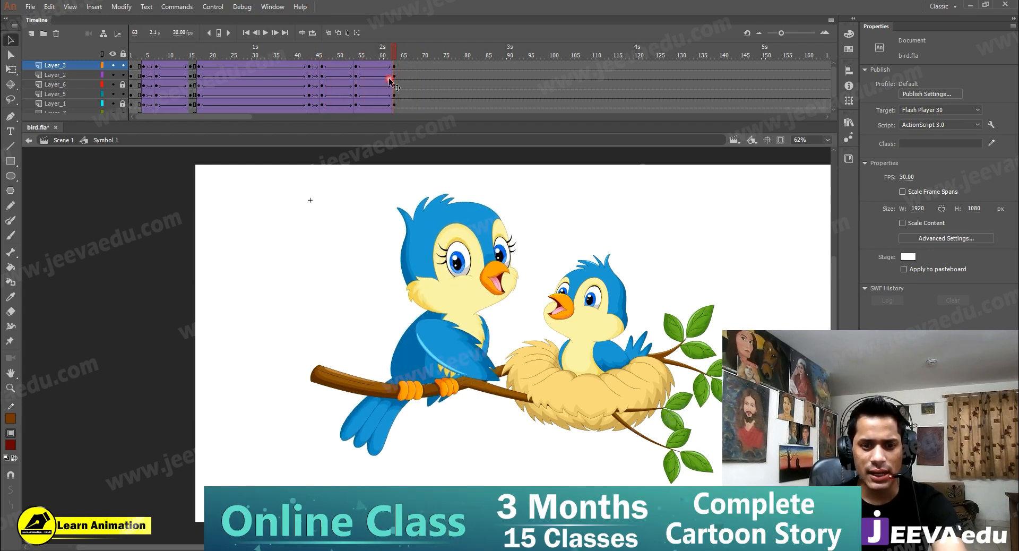
At frame 63, rotate the large bird's tail backward and up toward the branch
left_click(374, 426)
key("q")
left_click_drag(399, 470, 385, 436)
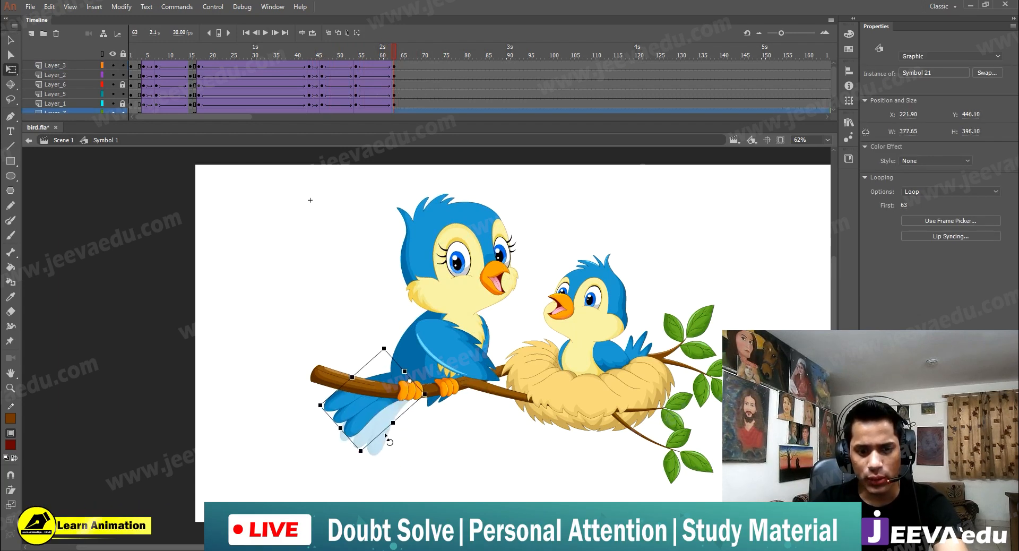
key("z")
left_click(392, 416)
left_click_drag(422, 353, 385, 385)
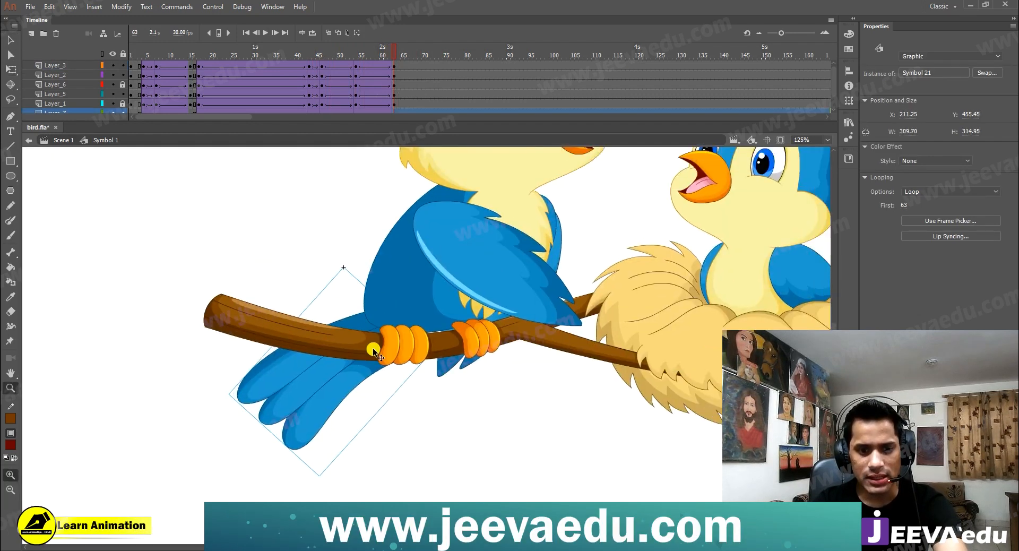
Reposition the rotated tail to X 211.25 and Y 444.25, and scrub the frames up to 63 to check the motion
key("v")
left_click_drag(387, 341, 383, 347)
left_click_drag(356, 383, 356, 376)
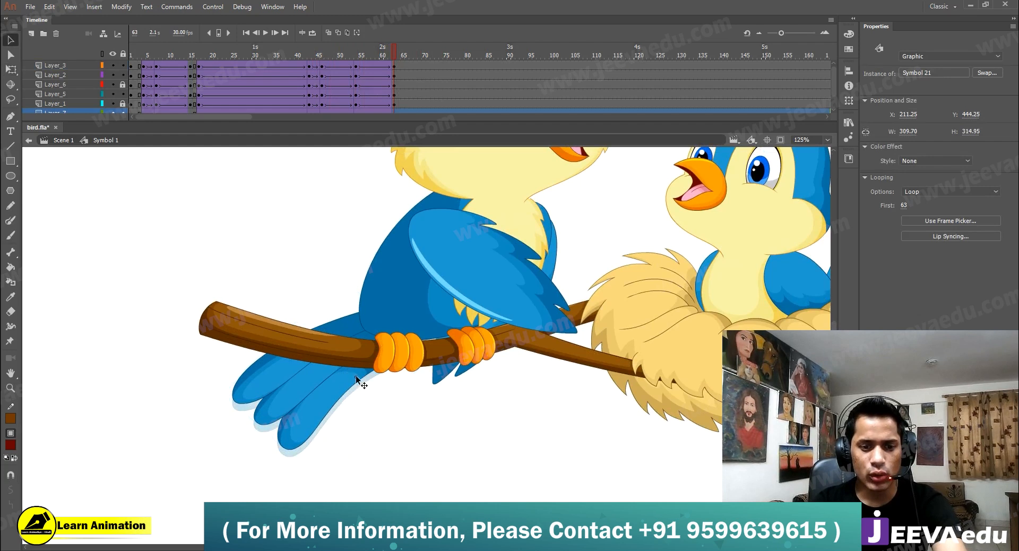
key("z")
left_click(366, 381, "alt")
left_click_drag(472, 339, 378, 437)
key("v")
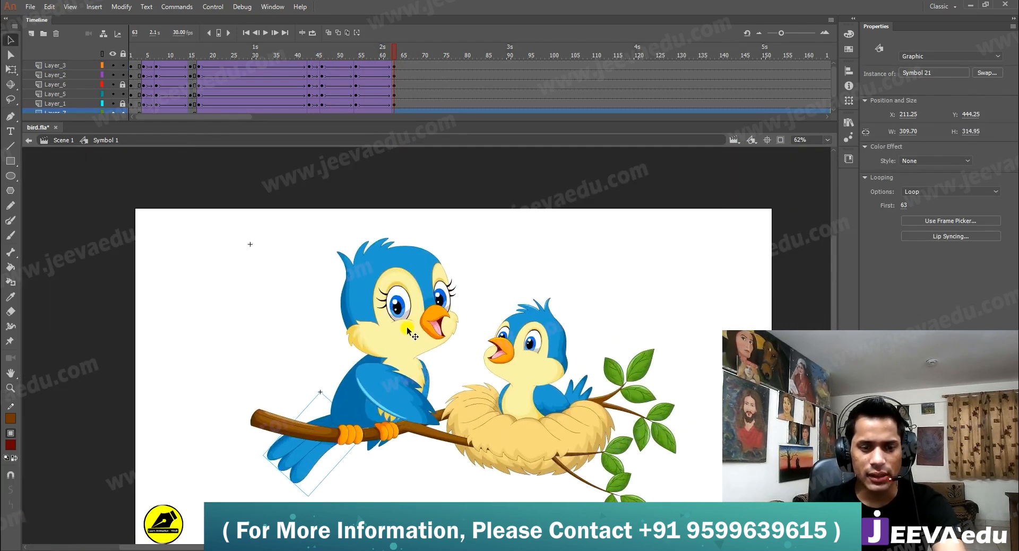
left_click(322, 68)
left_click_drag(322, 53, 397, 73)
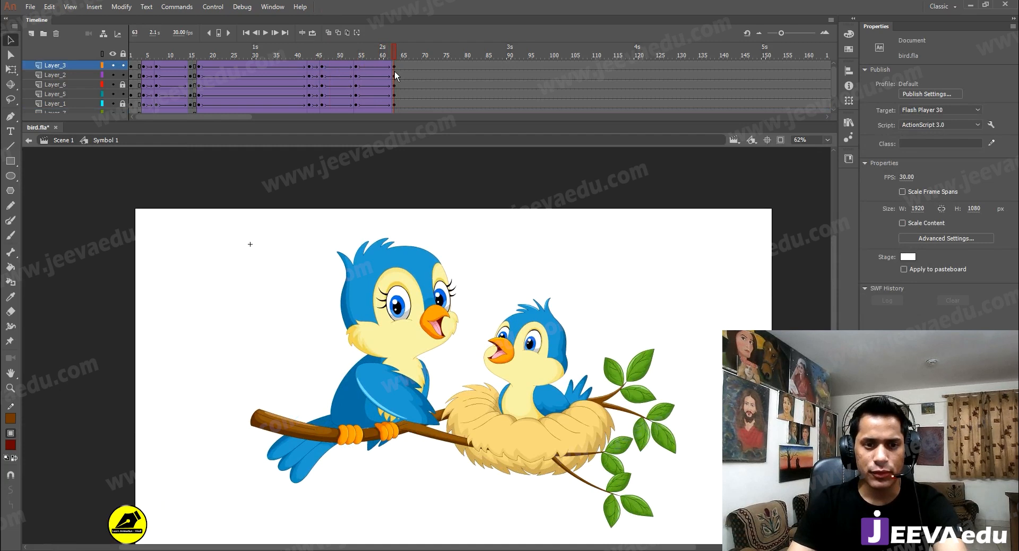
left_click_drag(394, 71, 350, 97)
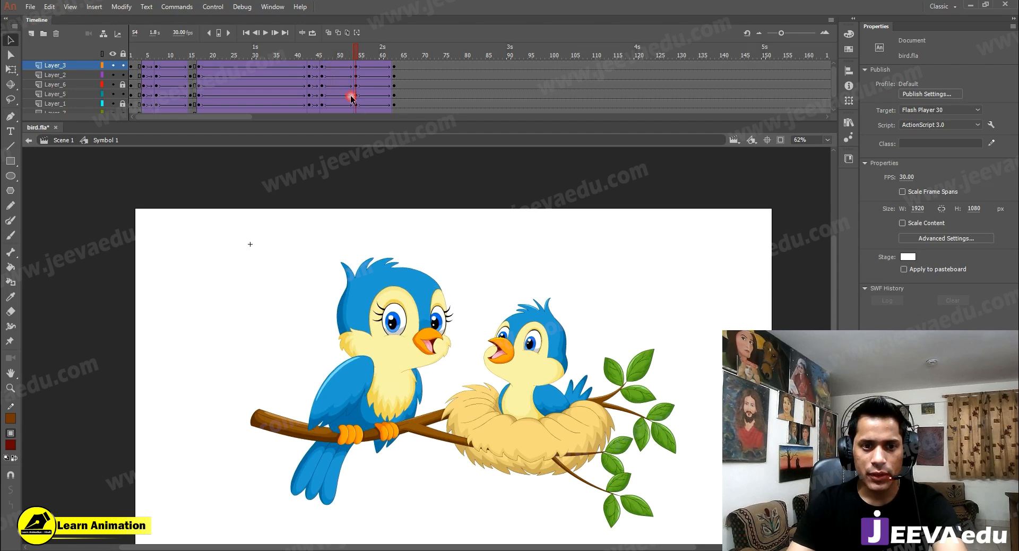
Inside the large bird's head symbol, insert keyframes on Layer_3 and Layer_2 at frames 46, 54 and 63
double_click(409, 329)
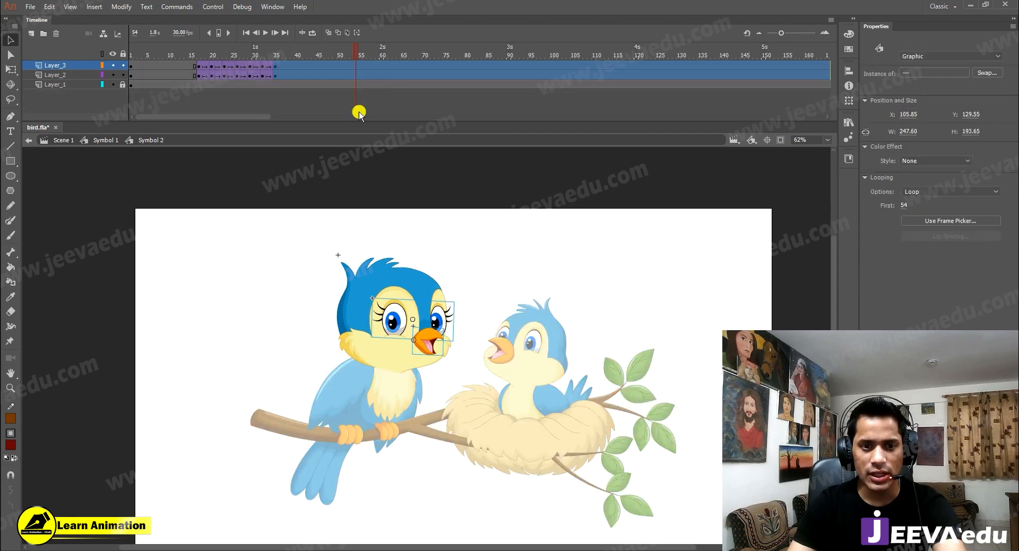
left_click(358, 67)
key("F6")
left_click(356, 75)
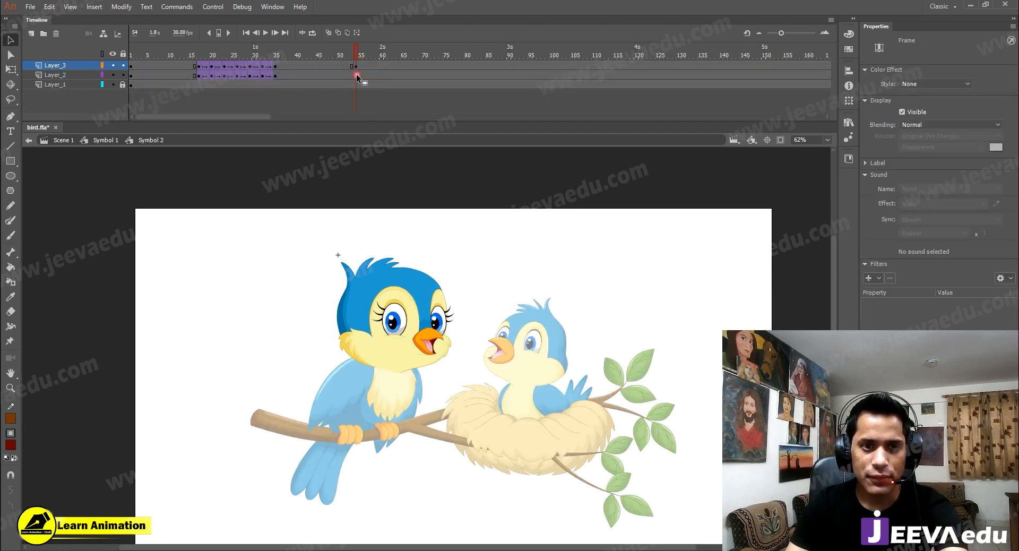
key("F6")
left_click_drag(322, 75, 321, 74)
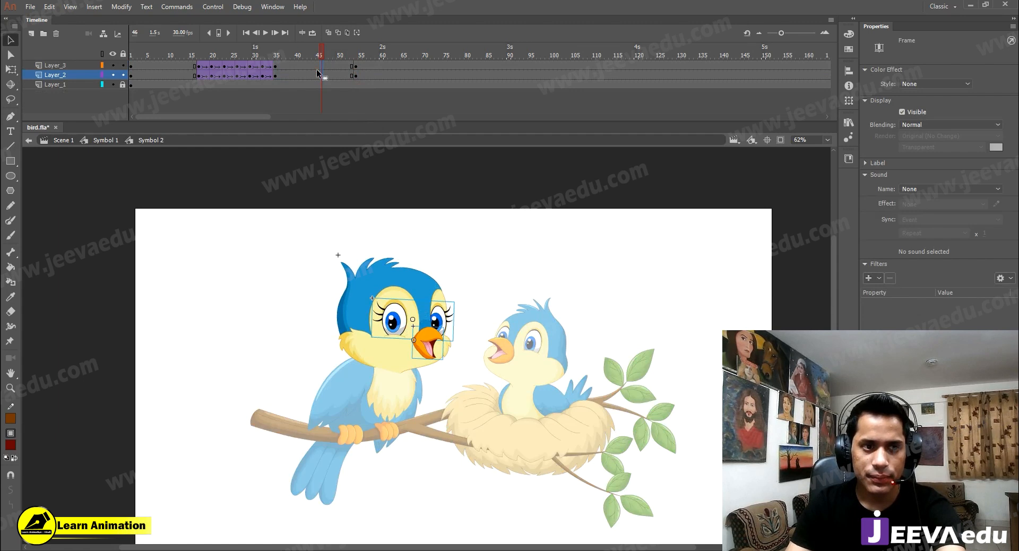
left_click_drag(391, 66, 394, 78)
key("F6")
Create classic tweens on both layers from frame 46 to 63, with easing -100 before frame 54 and 100 after it
left_click(344, 67)
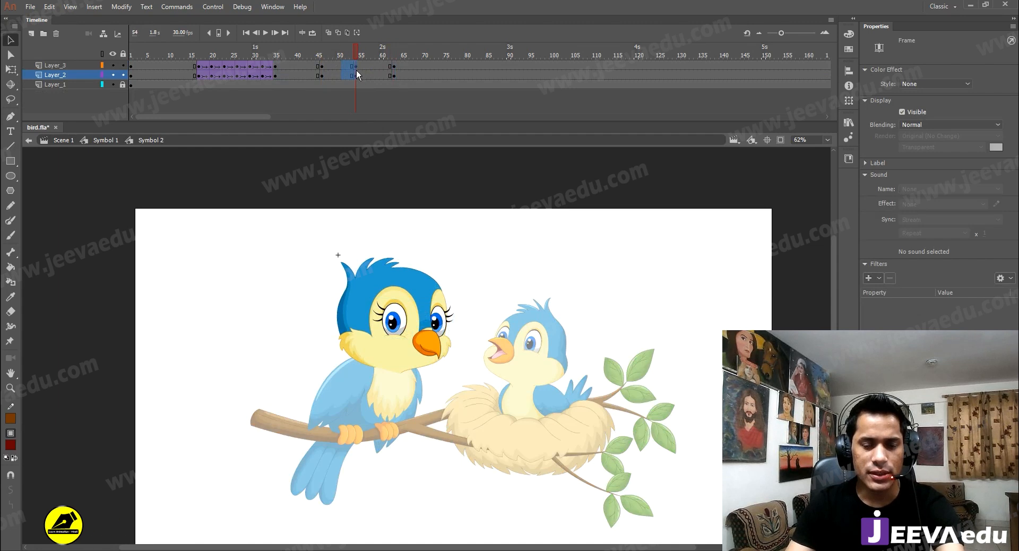
right_click(356, 69)
left_click(404, 99)
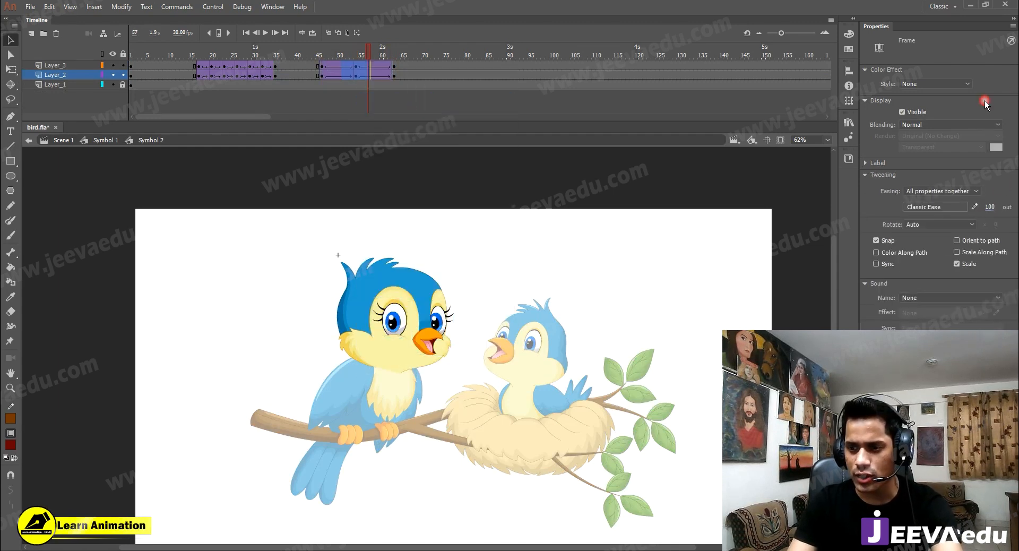
left_click_drag(340, 66, 340, 78)
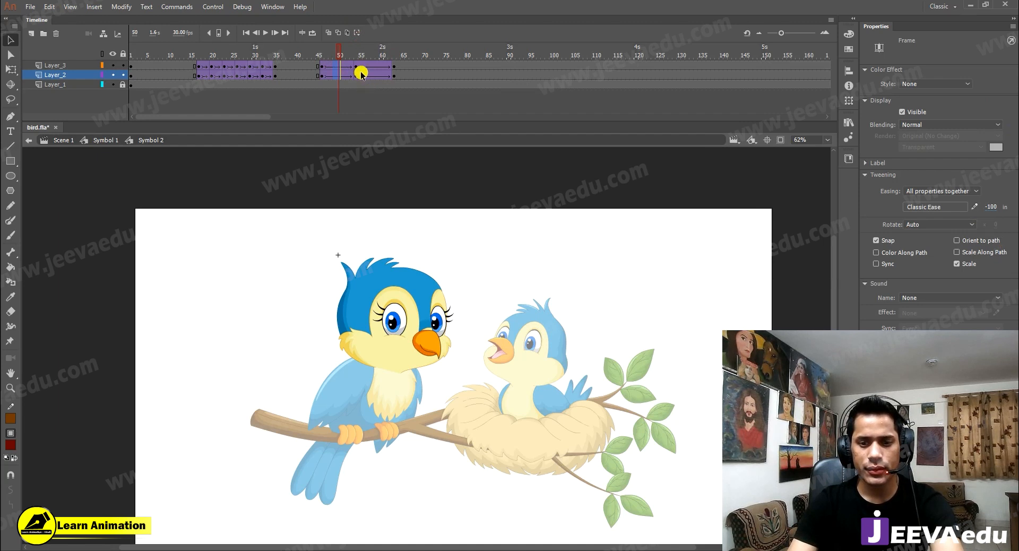
At frame 54, nudge the eyes and beak together down the face to X 106.25 and Y 143.80
left_click_drag(358, 66, 357, 80)
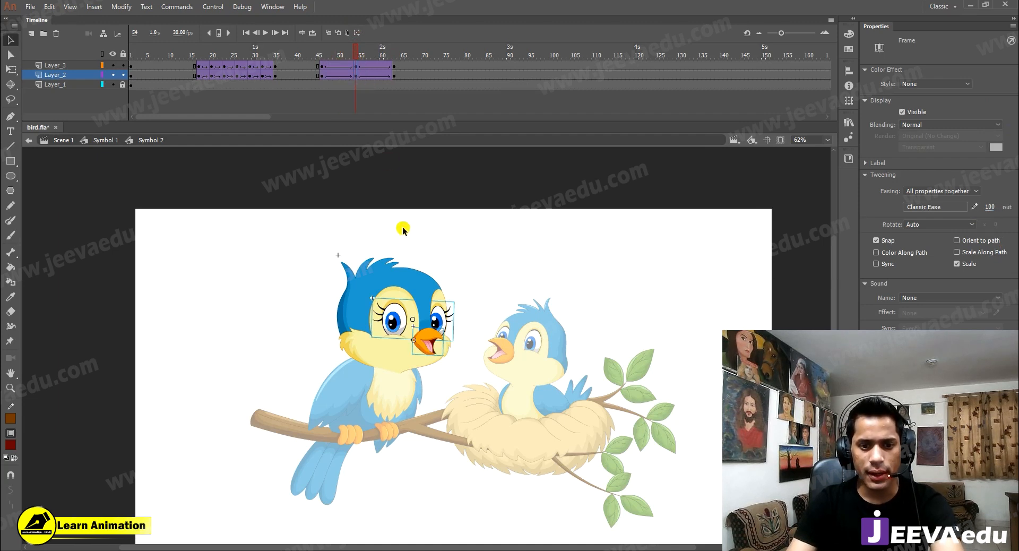
key("z")
left_click(431, 360)
key("shift+Down")
key("shift+Down")
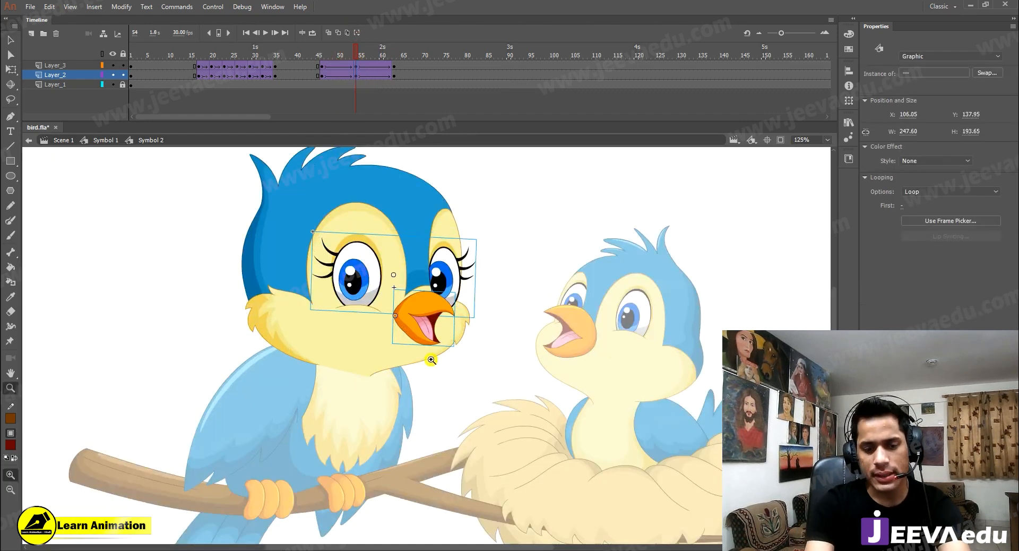
key("Up")
key("Up")
key("Up")
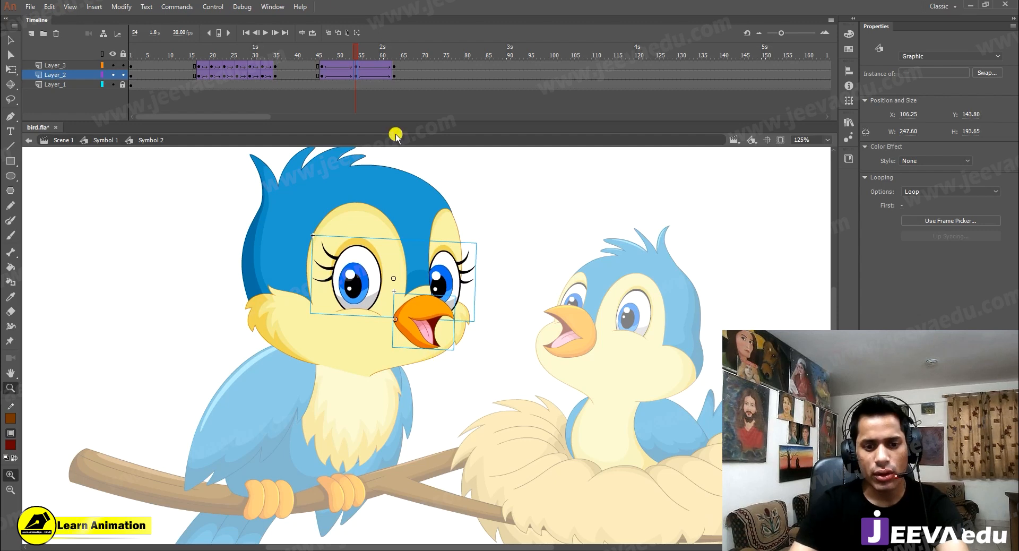
key("v")
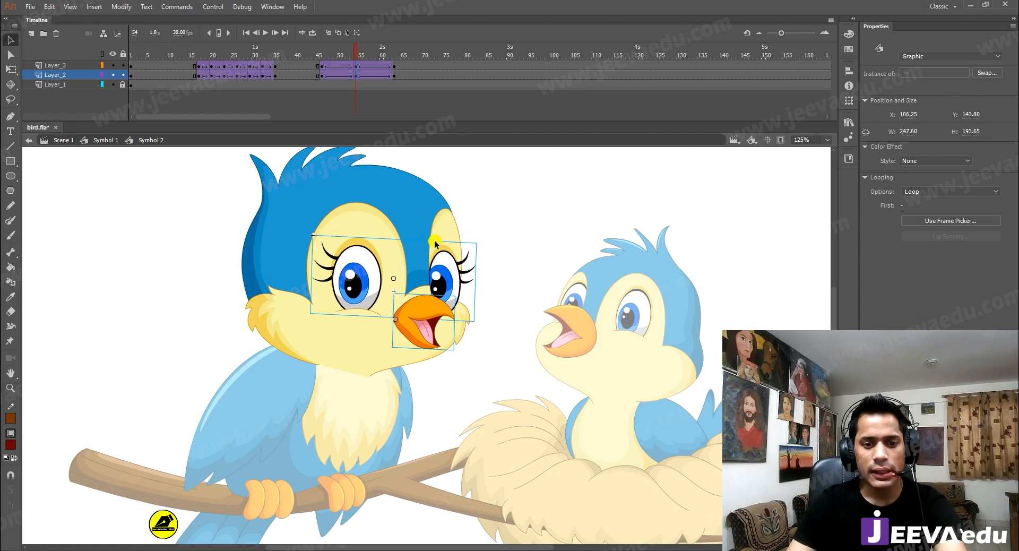
left_click(482, 214)
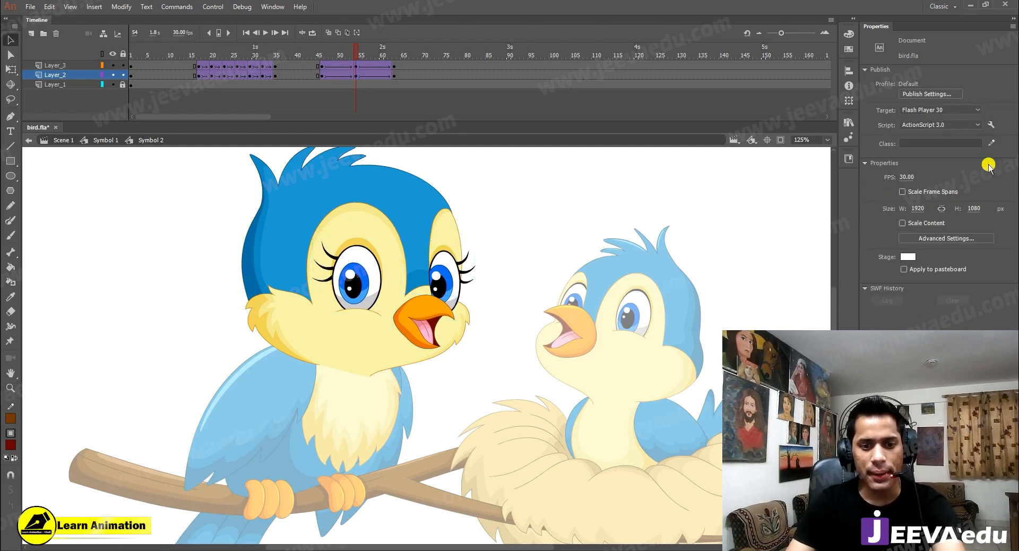
Inside the eye symbol, copy the blink keyframes from frames 10–20 to frames 49–59 and scrub through the new blink
left_click(359, 291)
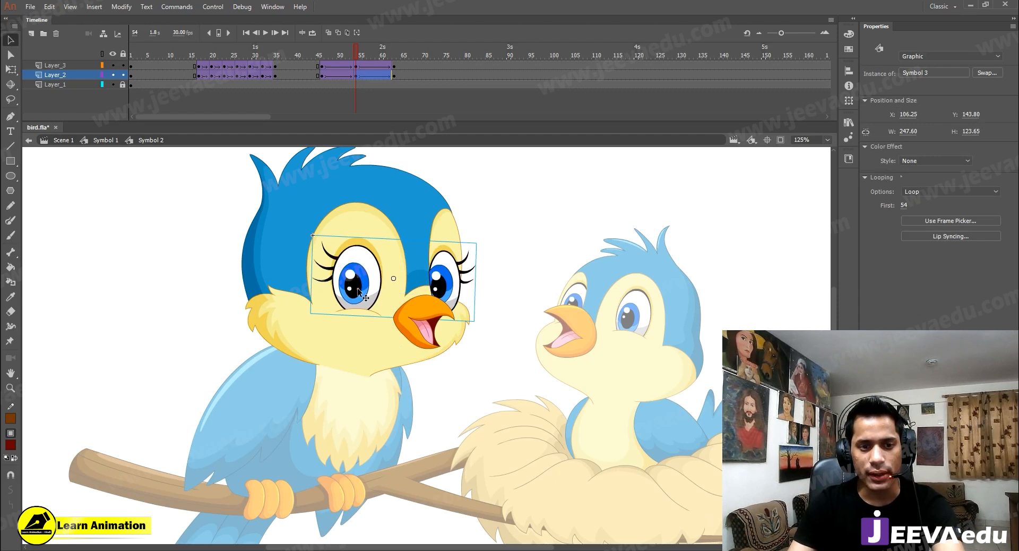
double_click(359, 291)
left_click(357, 67)
left_click(161, 92)
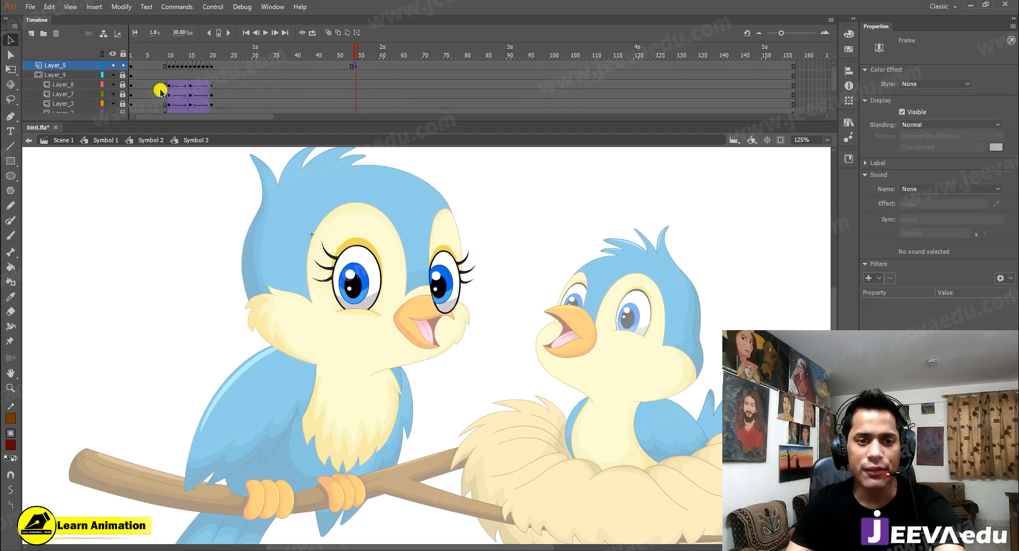
scroll(164, 79, "down", 2)
left_click_drag(168, 78, 356, 101)
mouse_move(352, 55)
left_mouse_down()
mouse_move(334, 63)
mouse_move(402, 69)
left_mouse_up()
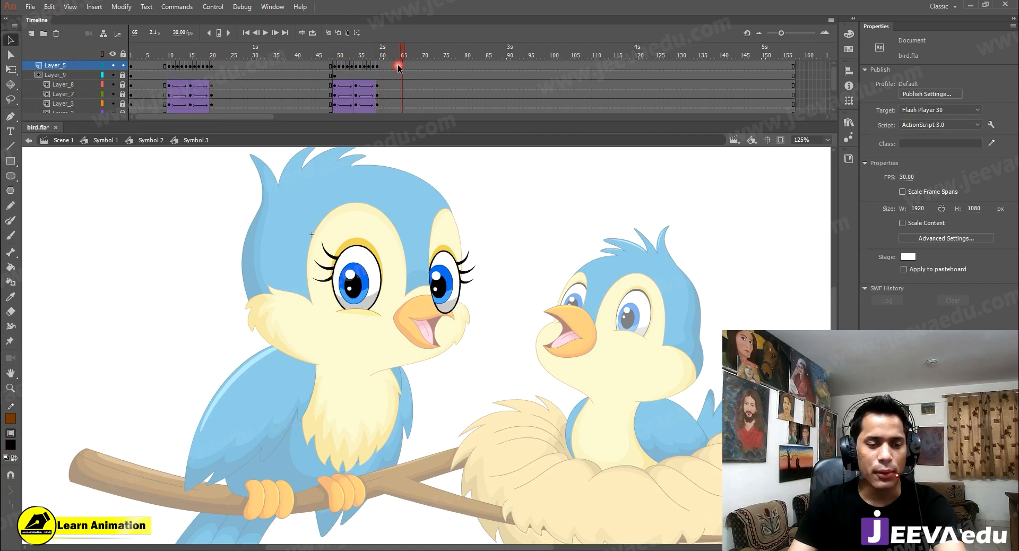
Unlock the eye symbol's layers and hide Layer_9, Layer_8 and Layer_7 to reach the pupils
left_click(354, 289)
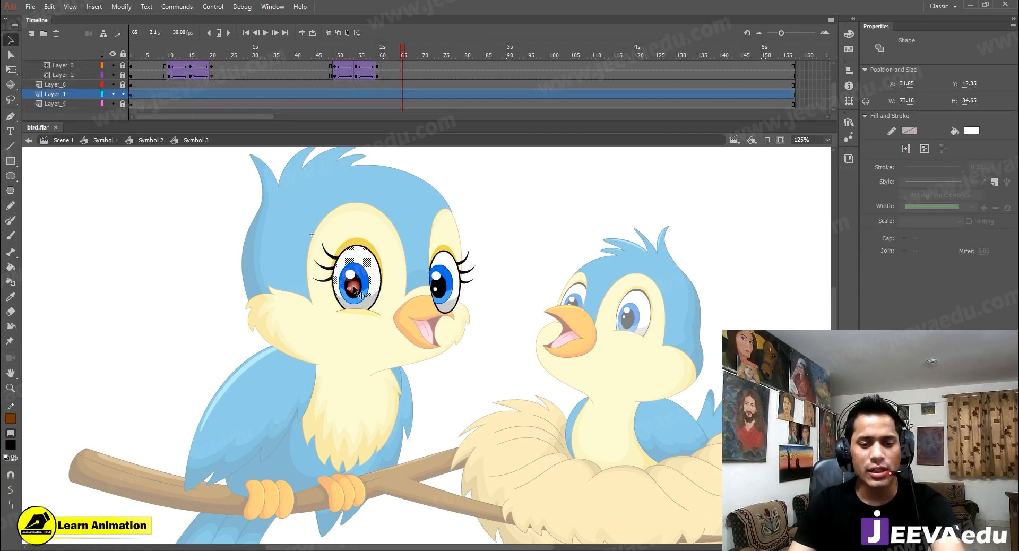
left_click(122, 72)
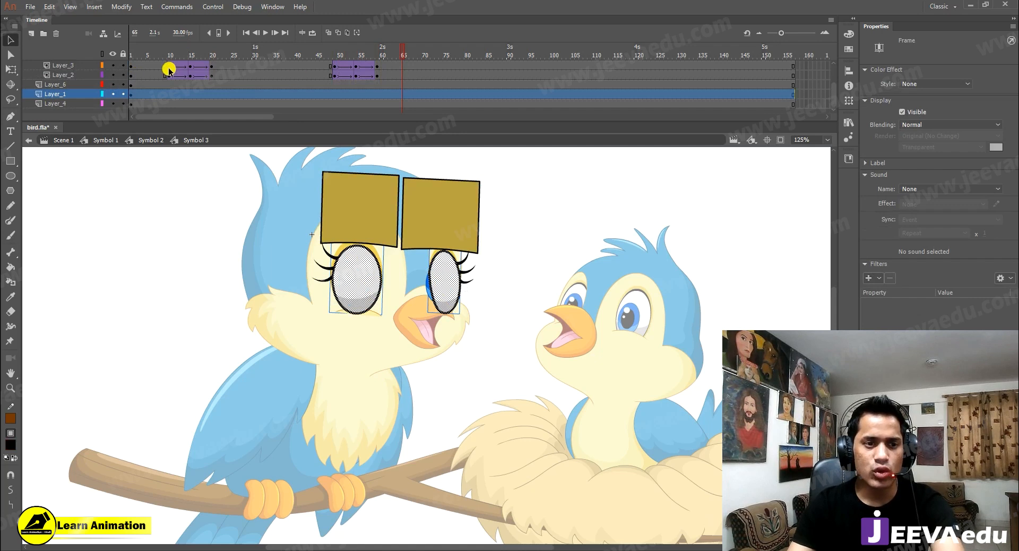
scroll(103, 72, "up", 1)
scroll(105, 75, "up", 1)
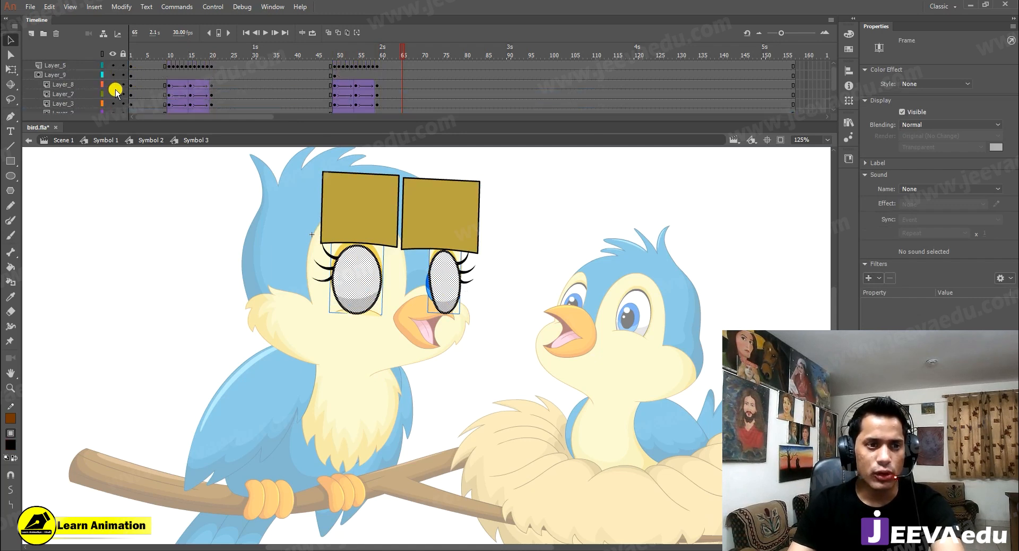
left_click(112, 74)
left_click(113, 84)
left_click(114, 93)
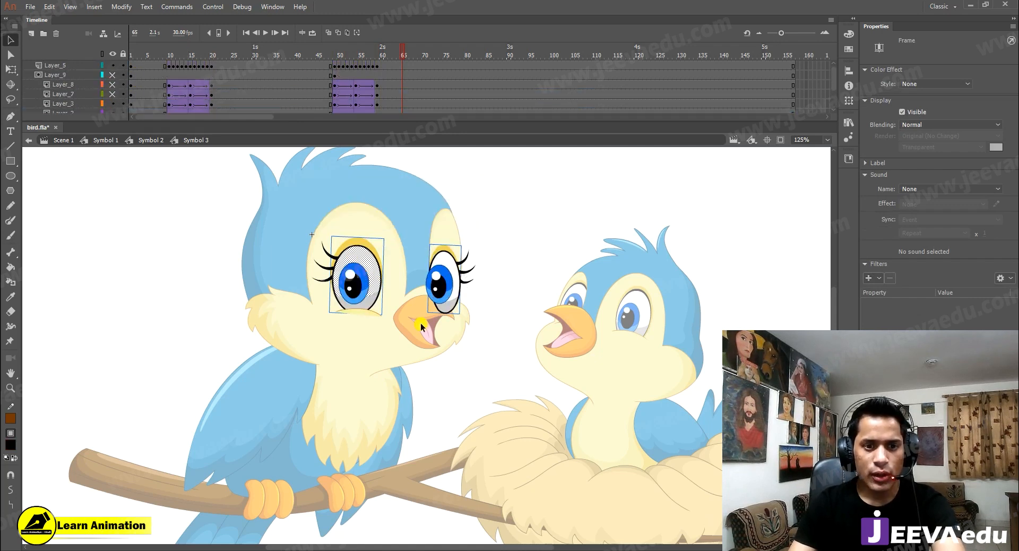
At frame 65 inside the eye symbol, select both pupils and nudge them together up toward the beak side, to X 56.85 and Y 19.10
left_click(377, 200)
left_click(358, 284)
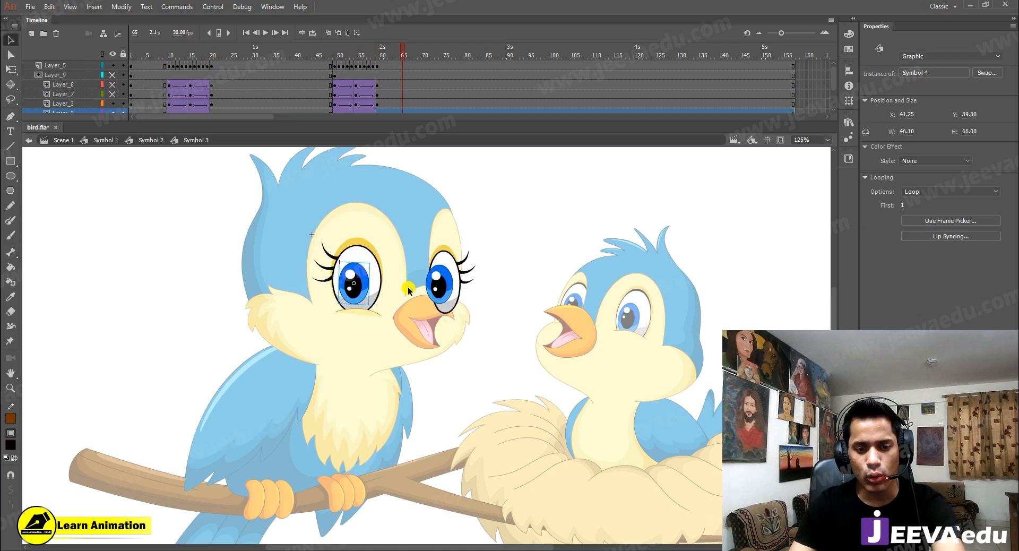
left_click(442, 286, "shift")
key("Right")
key("Right")
key("Right")
key("Right")
key("Right")
key("Right")
key("Right")
key("Right")
key("Right")
key("Right")
key("Right")
key("Right")
key("Right")
key("Right")
key("Right")
key("Right")
key("Up")
key("Up")
key("Up")
key("Up")
key("Up")
key("Up")
key("Up")
key("Up")
key("Up")
key("Up")
key("Up")
key("Up")
key("Up")
key("Up")
key("Up")
key("Up")
key("Up")
key("Up")
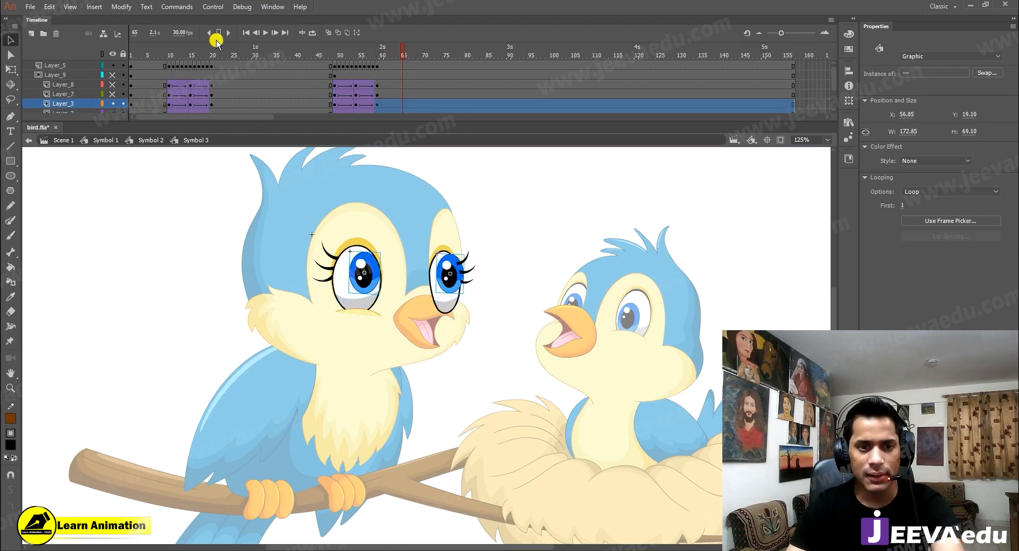
Return to the head symbol and play the animation from around frame 44 to check the new eye direction
left_click(142, 141)
left_click(359, 51)
left_click(317, 54)
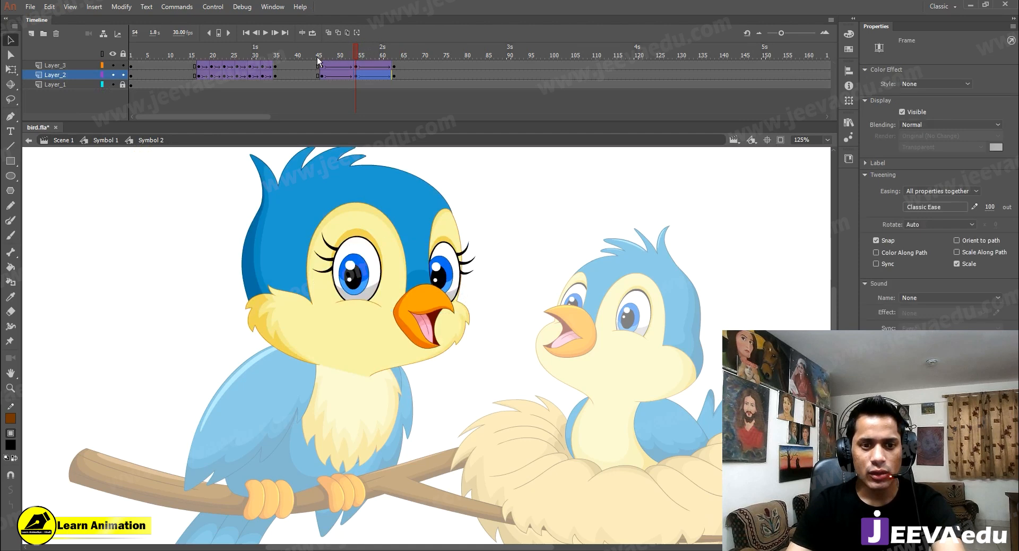
key("Return")
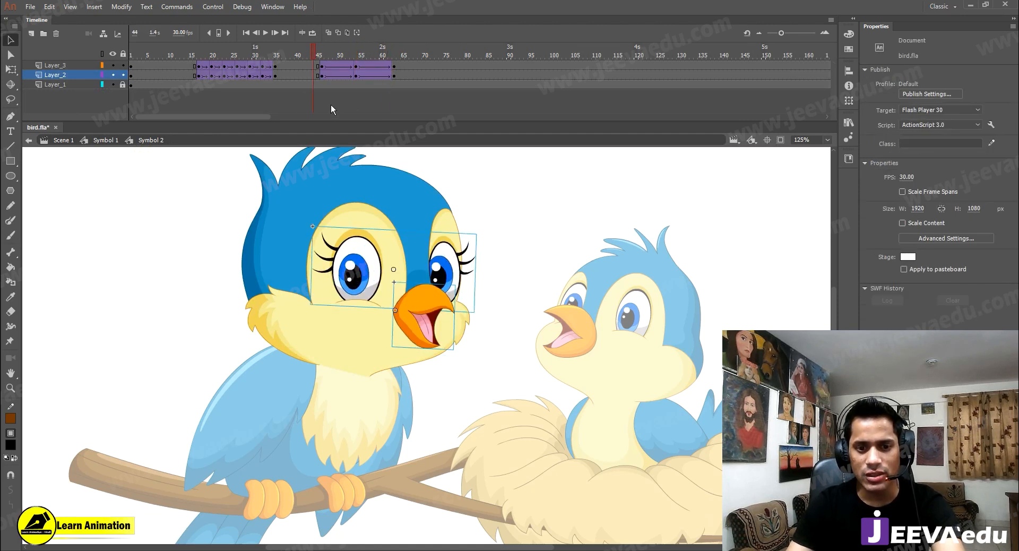
key("Return")
At frame 69 in the eye symbol, nudge both pupils slightly back and down, and shift the larger eye's pupil to X 54.55, Y 28.20
key("ctrl+space")
left_click(431, 290, "ctrl")
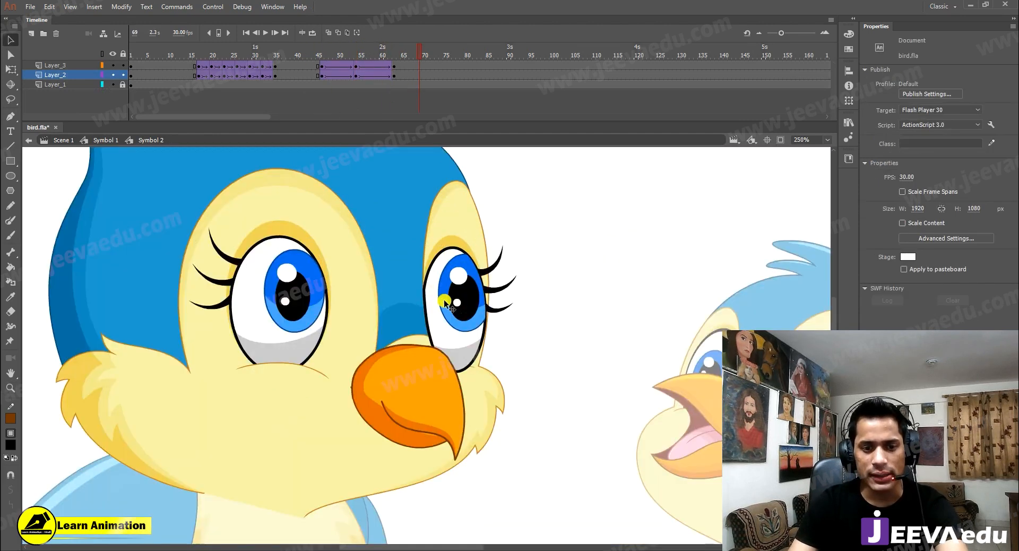
double_click(461, 311)
key("shift+Left")
key("shift+Left")
key("shift+Down")
key("shift+Right")
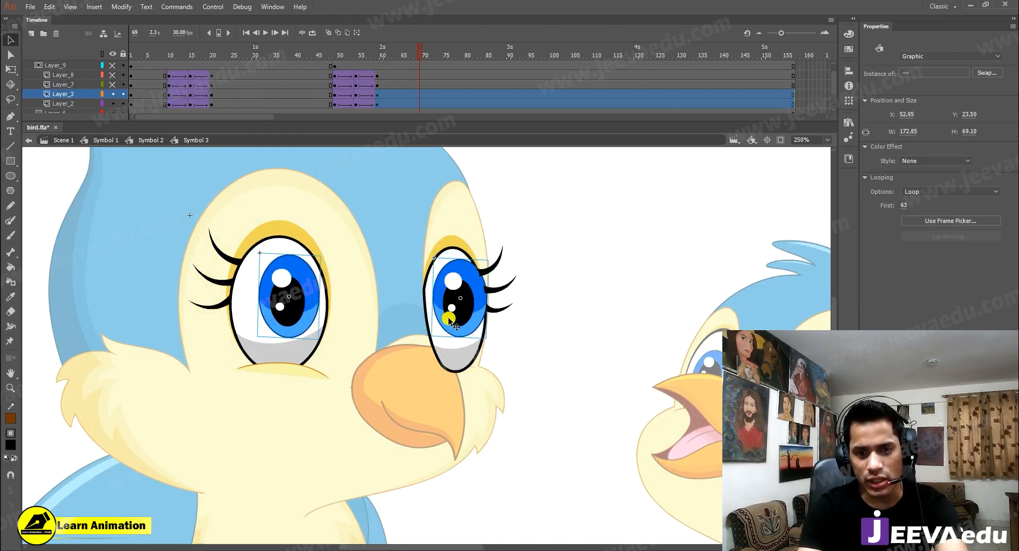
key("Down")
key("Down")
left_click(526, 402)
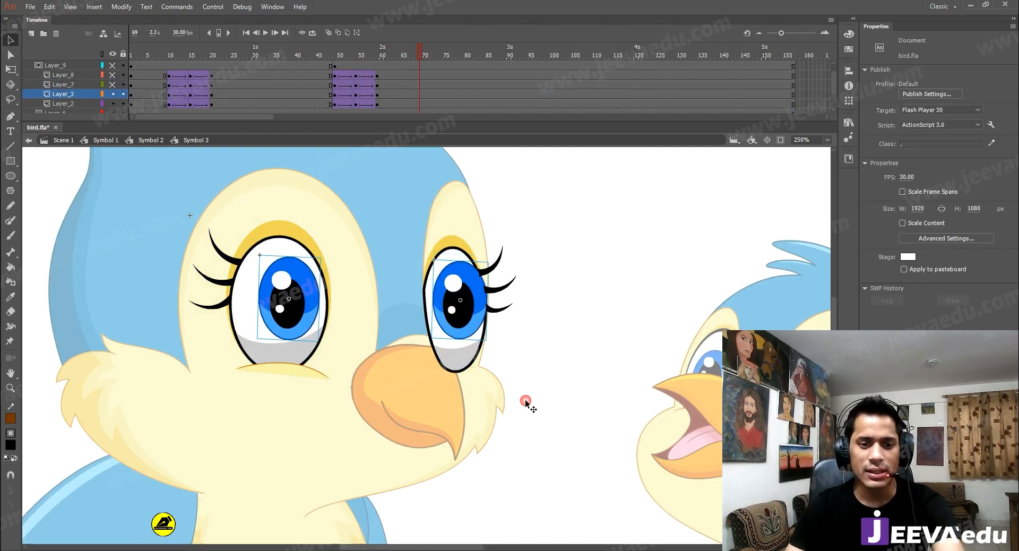
left_click(296, 313)
left_click_drag(296, 318, 298, 318)
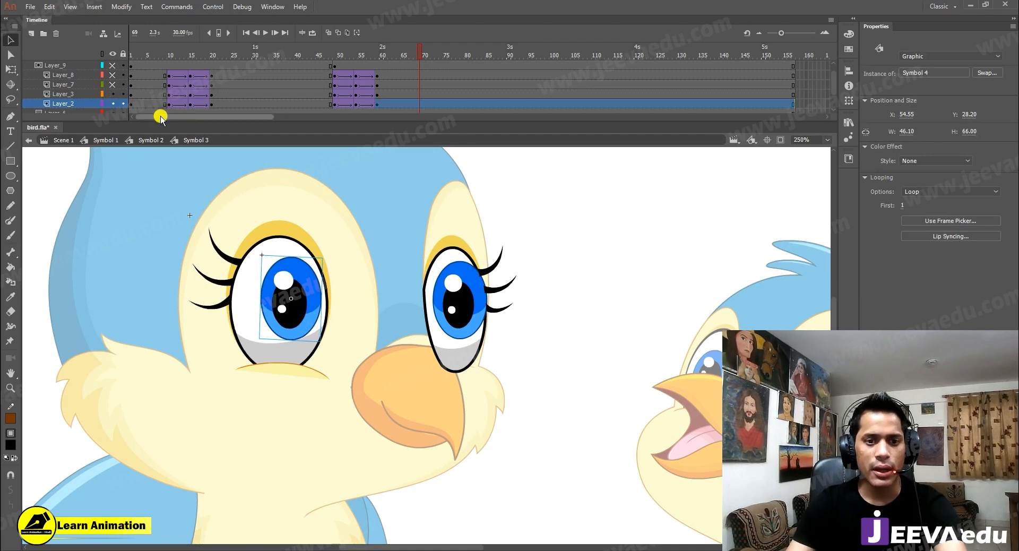
Scrub the eye symbol's frames up to 105, and return to the head symbol to scrub its blink and pupil motion
scroll(473, 80, "up", 1)
left_click_drag(478, 65, 567, 243)
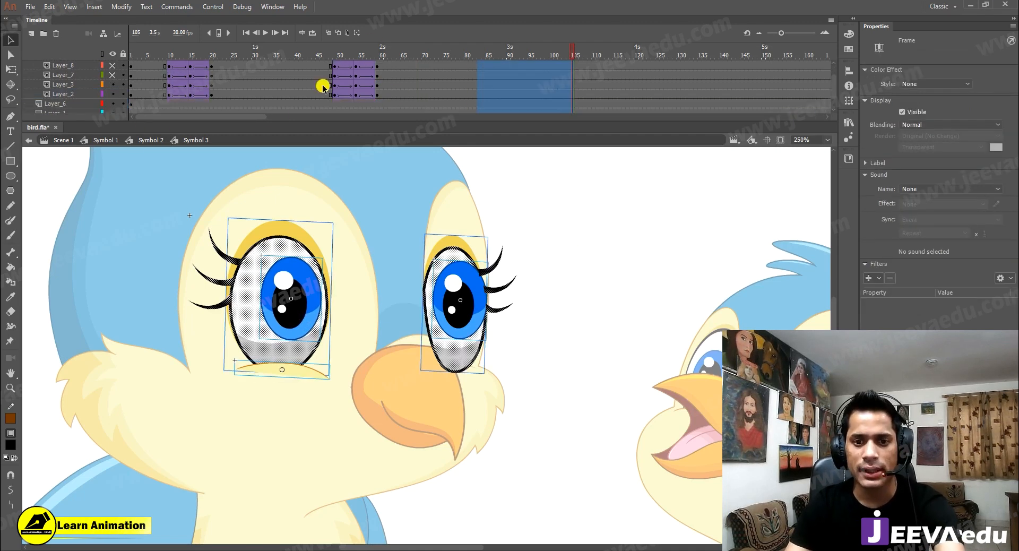
left_click(151, 139)
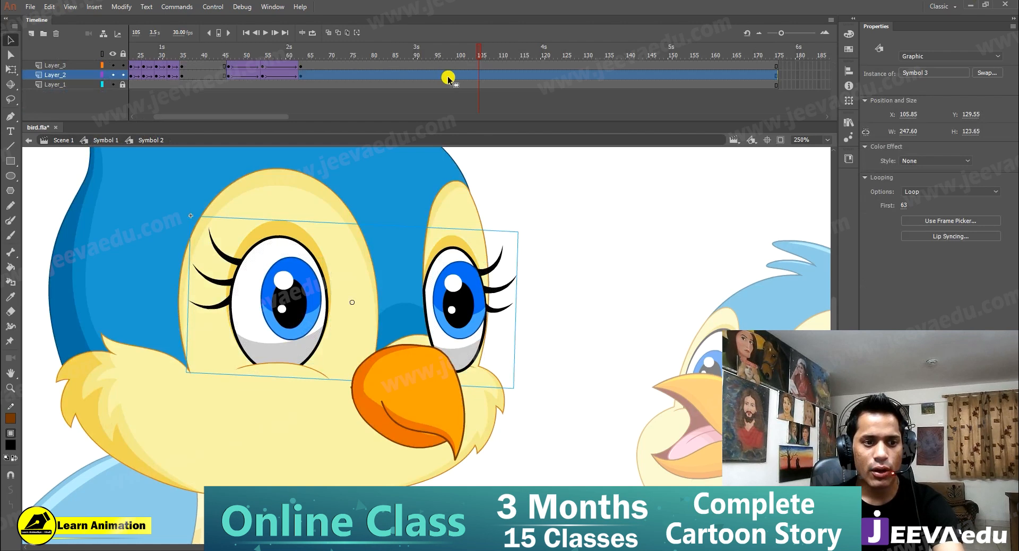
left_click_drag(442, 66, 524, 92)
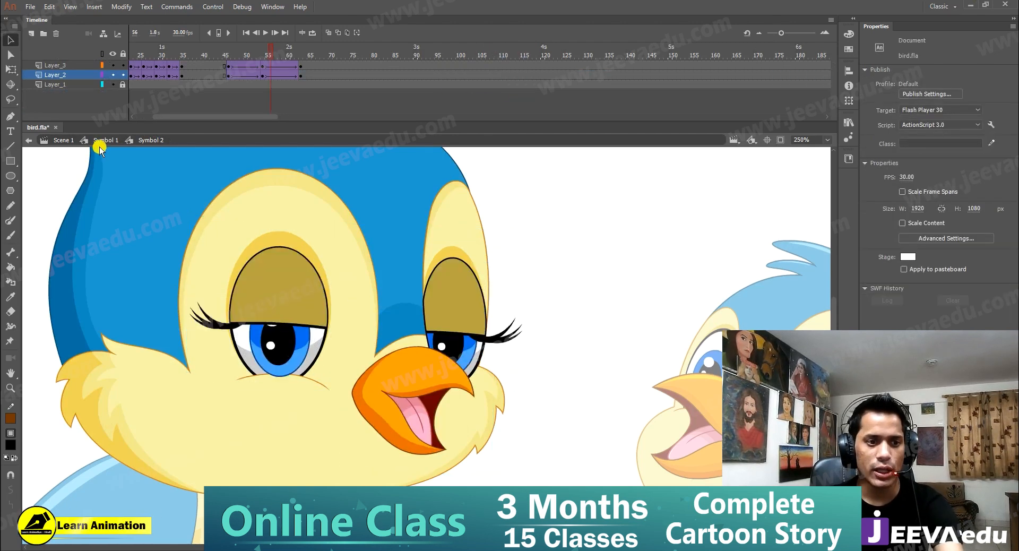
Go up to the whole-bird symbol and play the animation with both birds in view
left_click(100, 144)
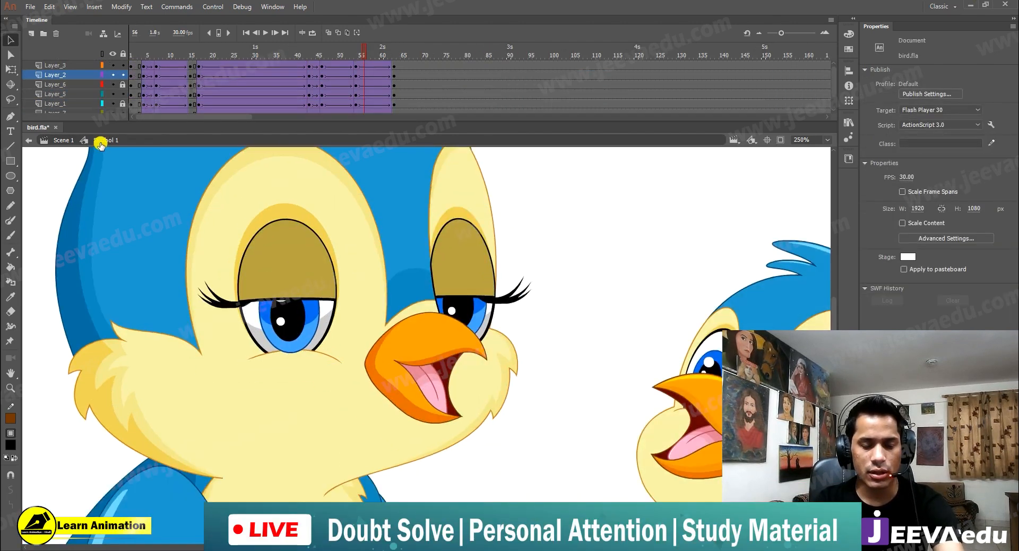
key("z")
left_click(395, 351, "alt")
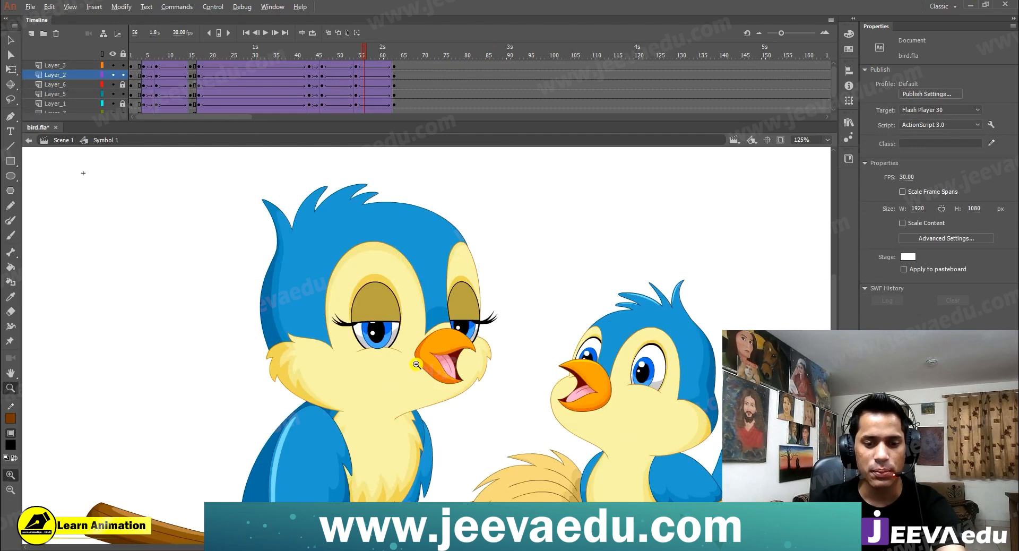
left_click(438, 400, "alt")
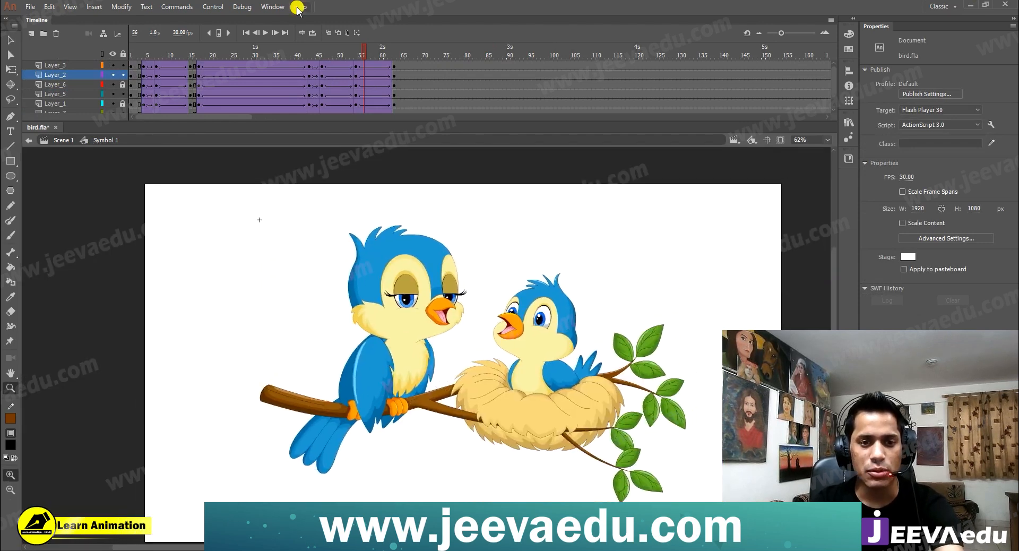
left_click_drag(343, 47, 373, 73)
key("Return")
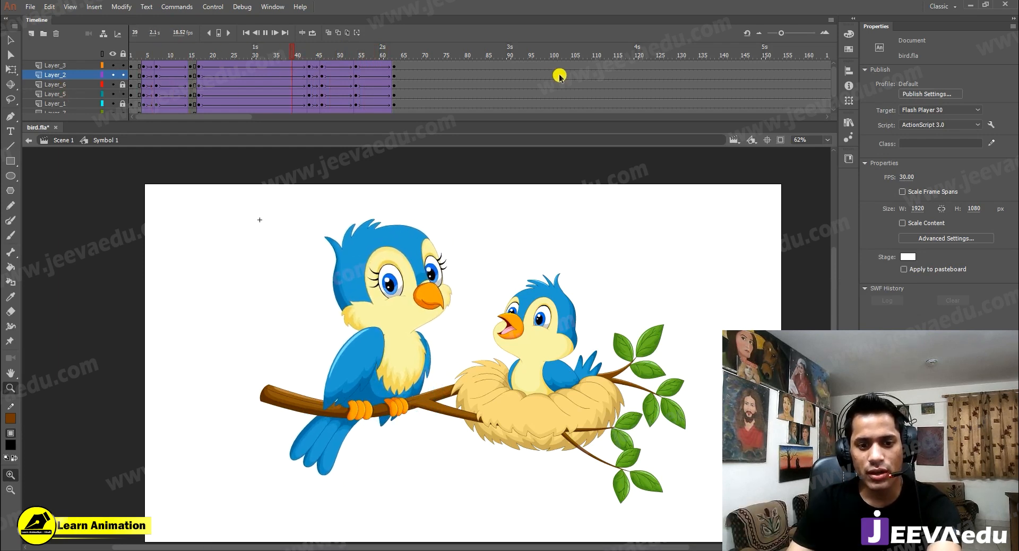
key("Return")
Open the bird's body symbol and insert keyframes for the chest patch on Layer_2 at frames 46, 54 and 63
left_click_drag(436, 59, 357, 80)
left_click(357, 76)
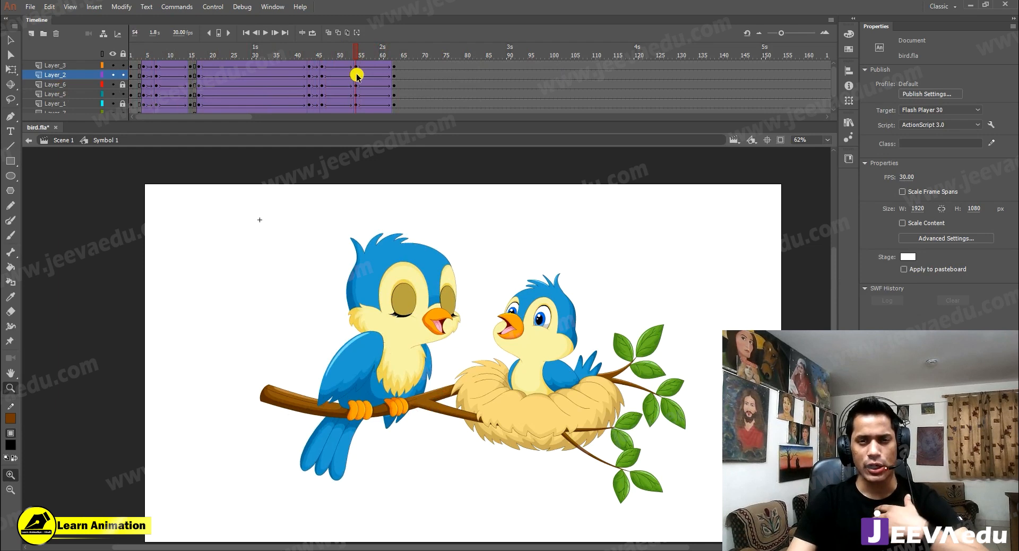
key("v")
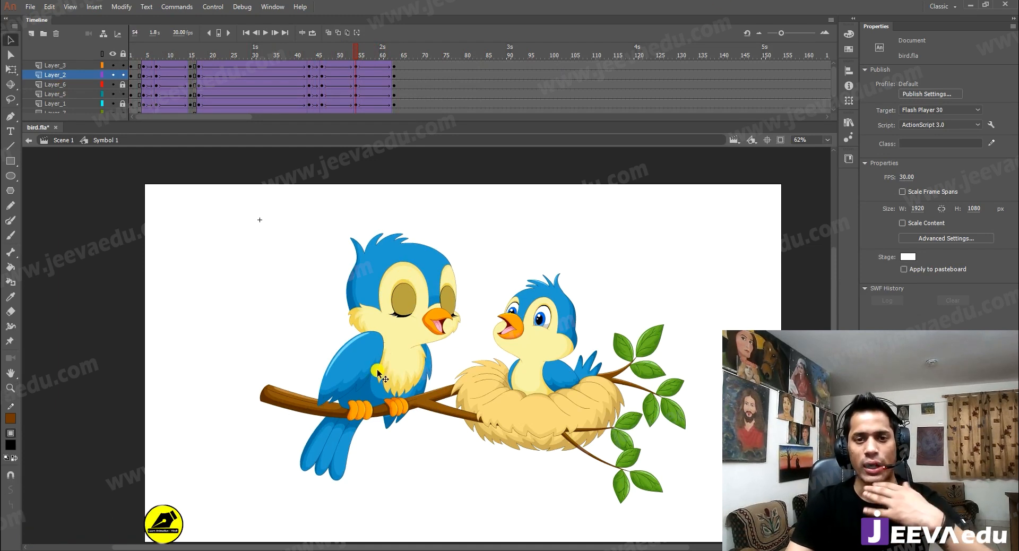
left_click(406, 380)
double_click(406, 380)
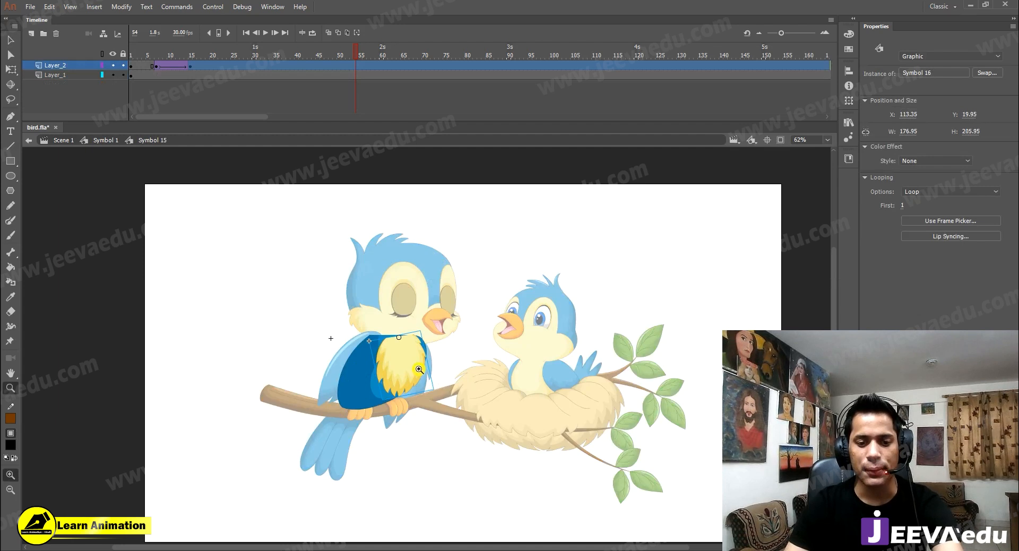
scroll(406, 380, "up", 2)
left_click(314, 436)
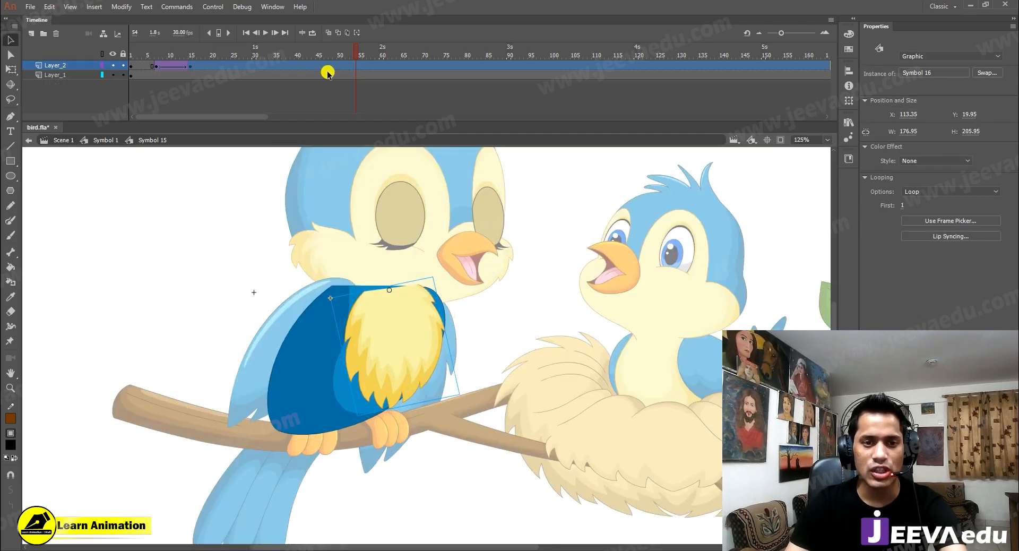
key("F6")
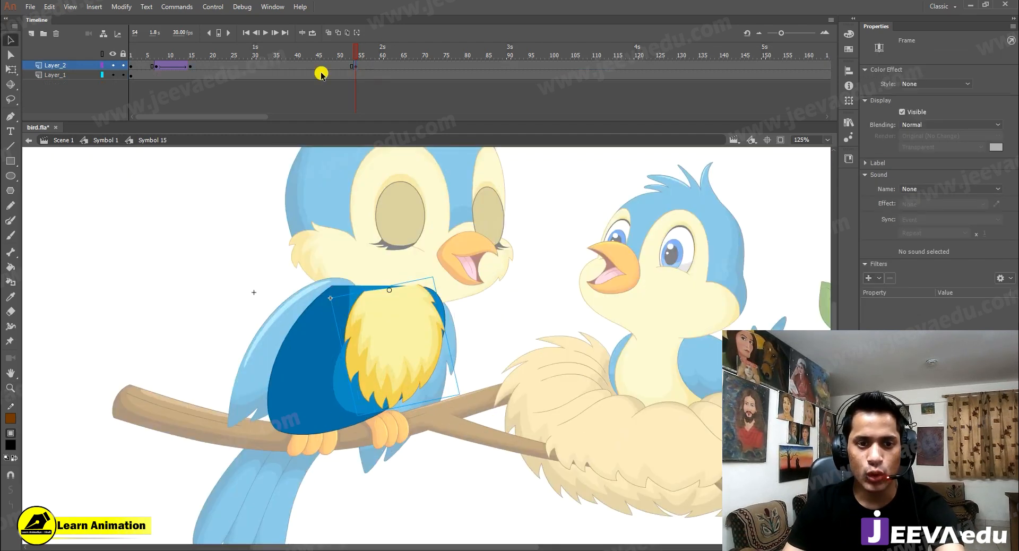
left_click_drag(321, 66, 390, 63)
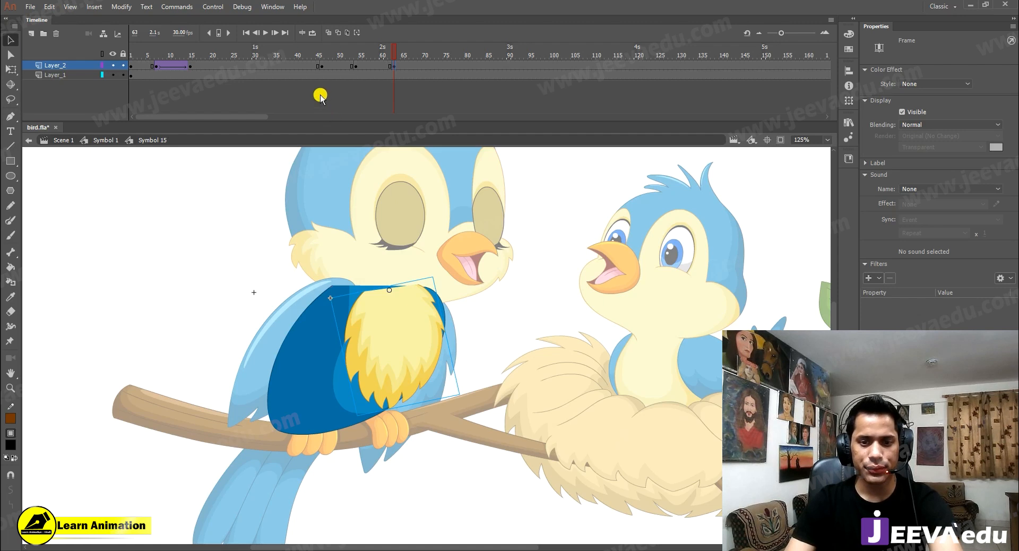
Create classic tweens on the chest layer from frame 46 to 63, with easing -100 before frame 54
left_click_drag(354, 68, 369, 68)
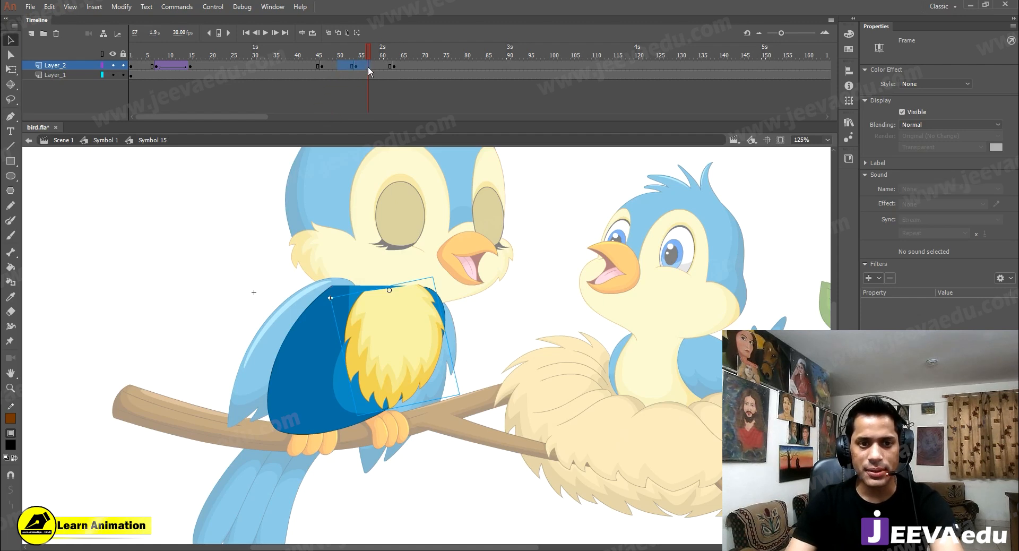
right_click(351, 68)
left_click(407, 97)
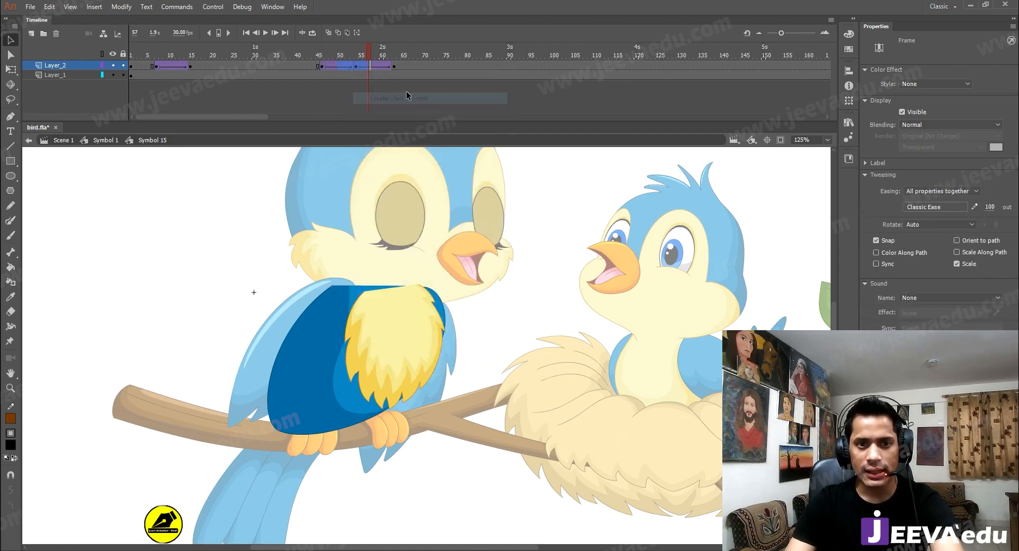
left_click(986, 209)
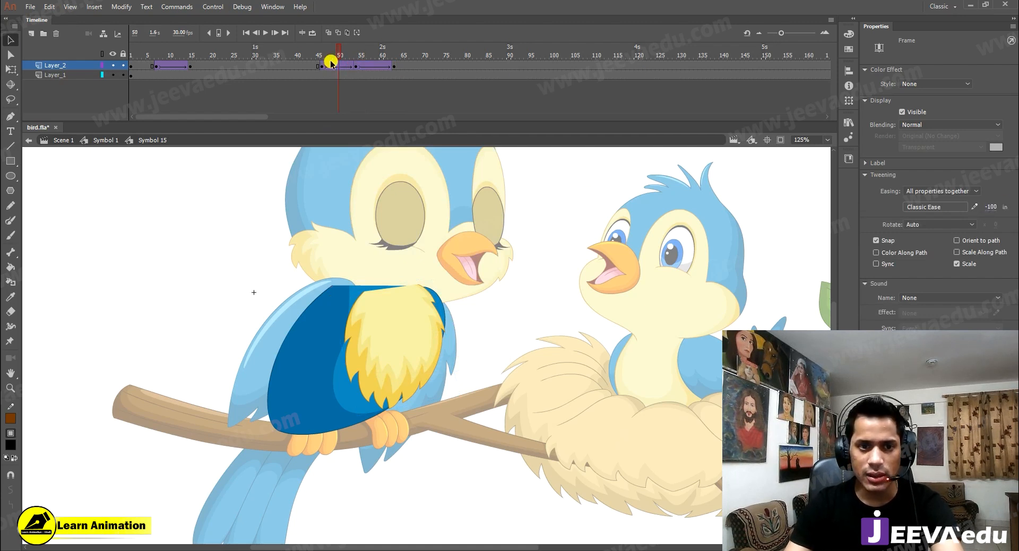
At frame 54, rotate the chest patch slightly counterclockwise to fit the body, and return to the whole-bird symbol
left_click(355, 73)
key("q")
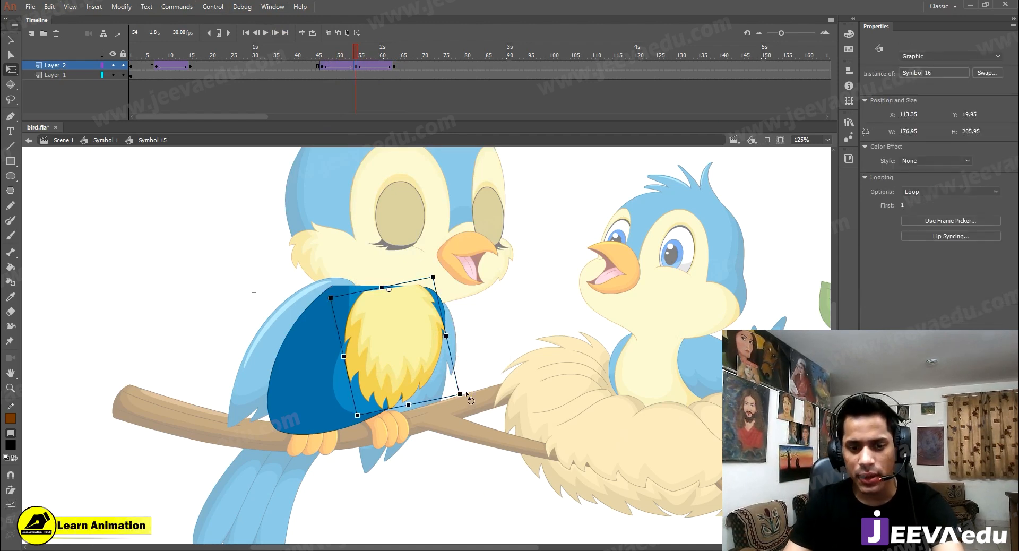
left_click_drag(470, 393, 478, 396)
left_click(417, 411)
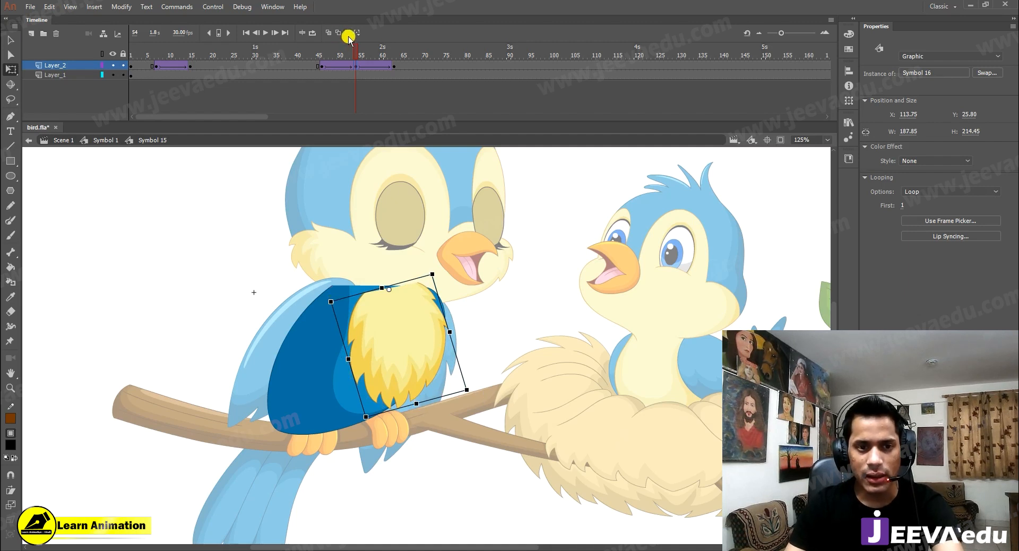
left_click(106, 141)
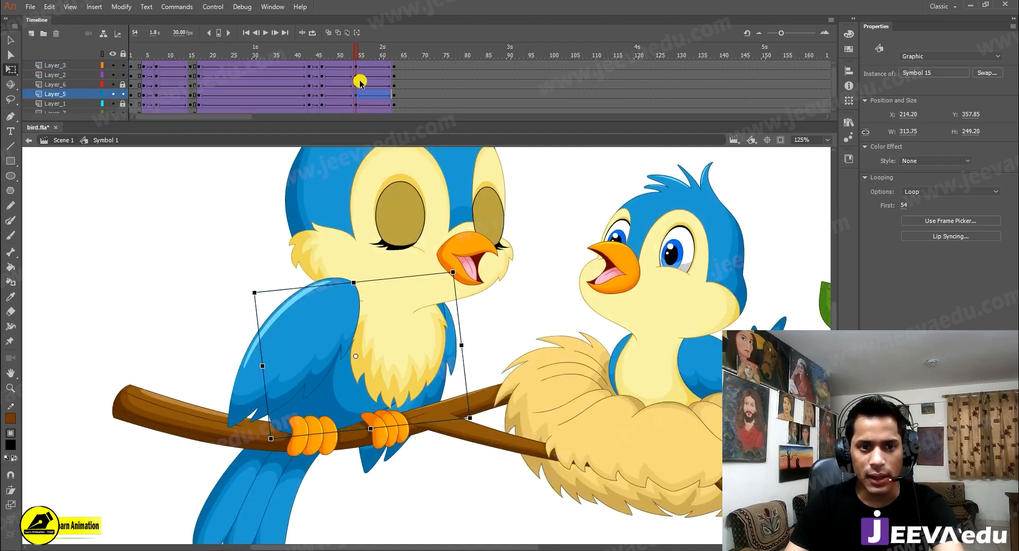
At frame 63, open the body symbol, rotate the chest patch further counterclockwise toward the nest, and return to the whole-bird symbol
left_click(348, 52)
left_click_drag(349, 52, 411, 75)
key("v")
left_click(447, 274)
double_click(442, 309)
left_click(470, 410)
key("q")
left_click_drag(471, 410, 498, 407)
left_click(91, 140)
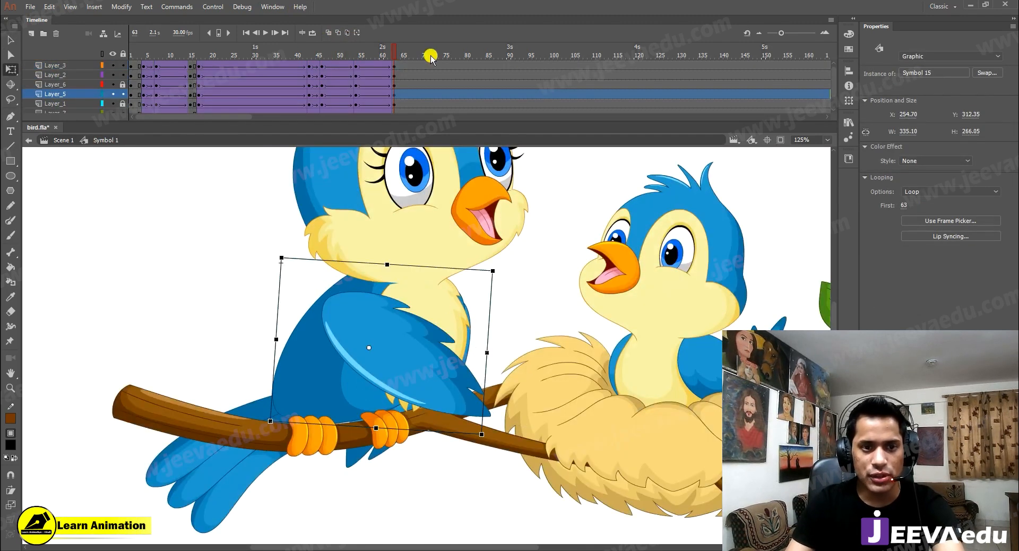
At frame 67, refine the chest patch in the body symbol by nudging it up and rotating it slightly clockwise
left_click_drag(390, 56, 410, 92)
left_click(443, 296)
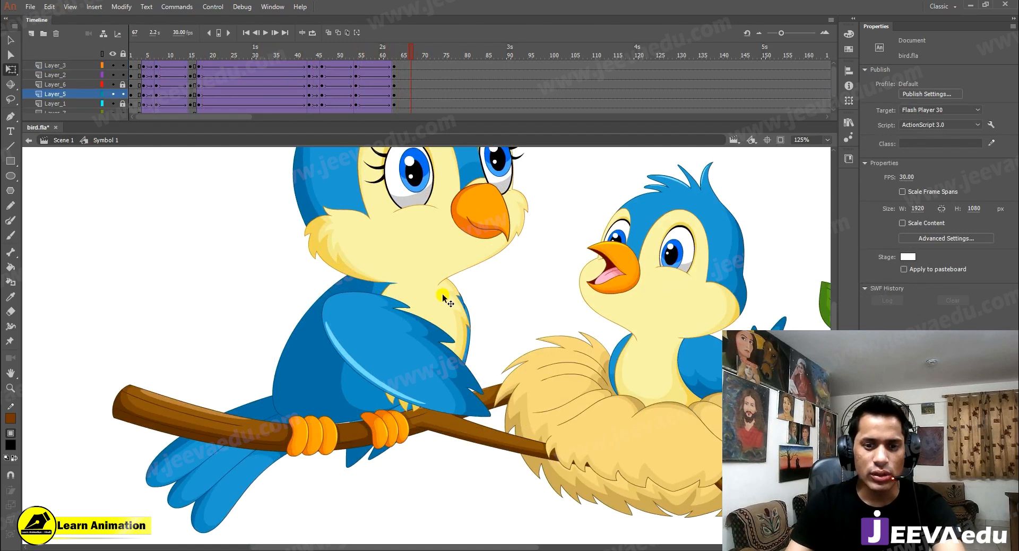
double_click(454, 320)
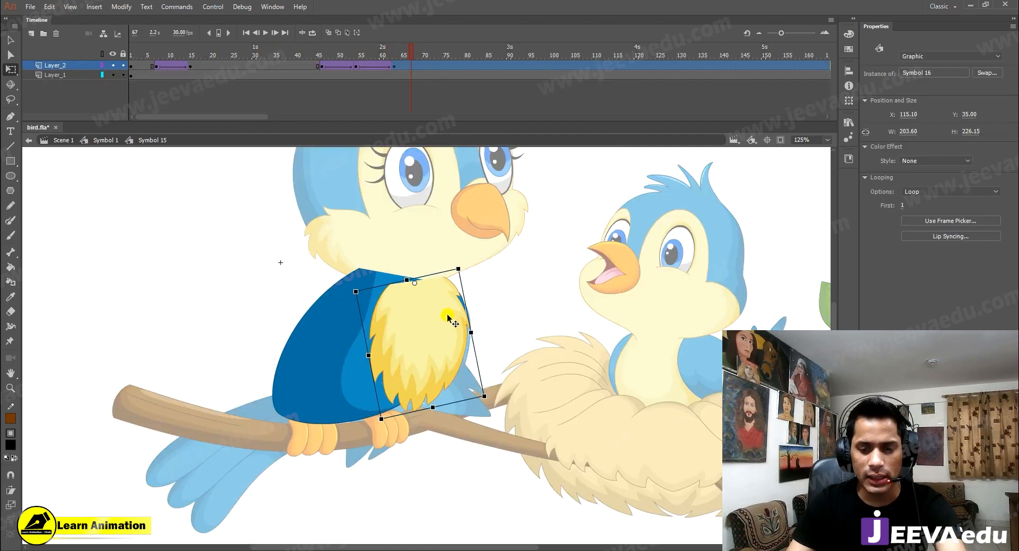
key("Up")
key("Up")
key("Up")
key("Up")
key("Up")
left_click_drag(493, 392, 487, 398)
left_click(106, 140)
Play the whole-bird animation with both birds in view to review the chest movement
key("z")
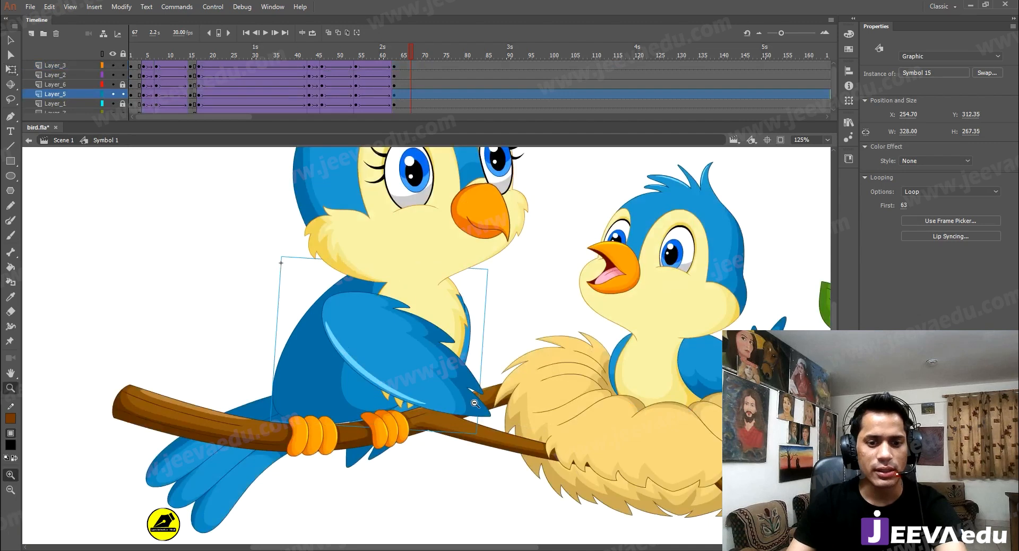
left_click(467, 401, "alt")
left_click_drag(447, 347, 444, 399)
key("Return")
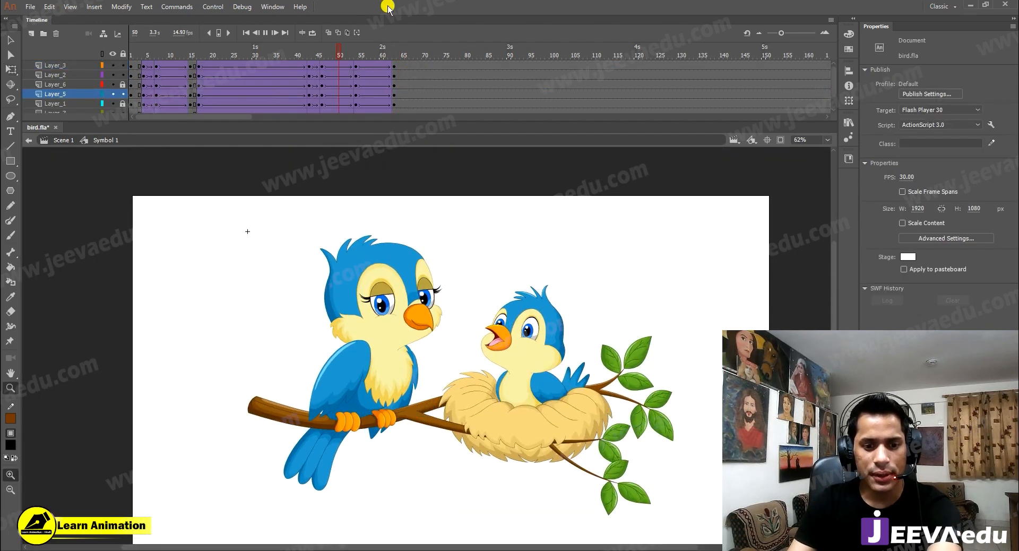
Insert keyframes across all the bird's layers at frames 66 and 88
left_click_drag(464, 56, 405, 111)
key("F6")
left_click_drag(503, 67, 442, 63)
key("F6")
Create classic tweens on all the bird's layers between frames 66 and 88, and move the playhead to frame 88
left_click(480, 104)
right_click(458, 84)
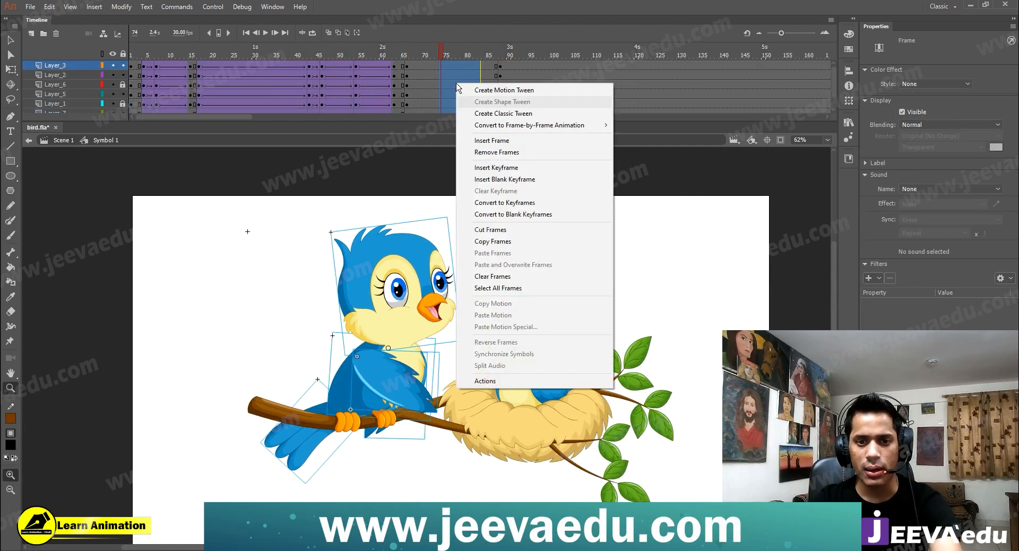
left_click(491, 114)
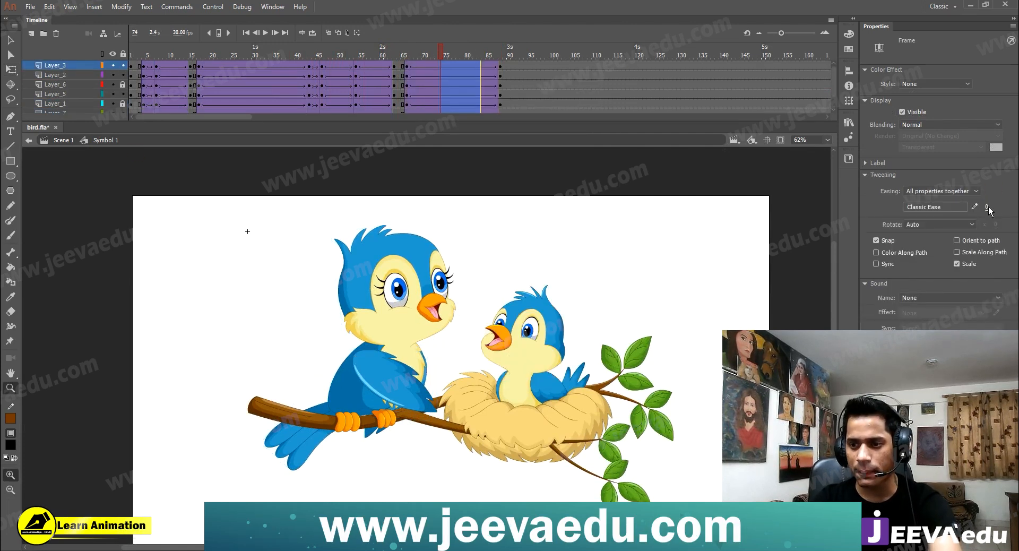
left_click_drag(474, 53, 495, 64)
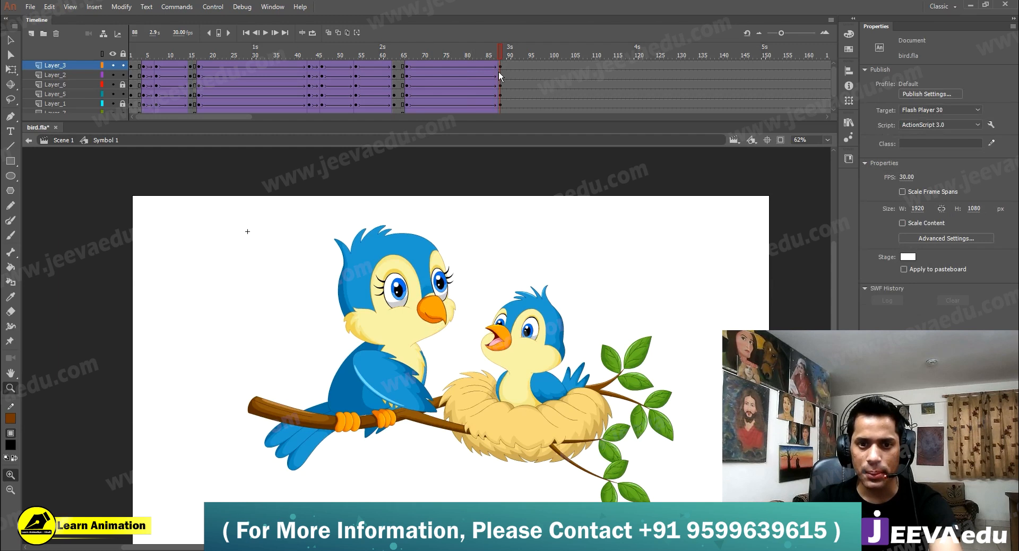
At frame 88, select the large bird's upper-body parts, rotate them together slightly clockwise, and preview the motion
left_click_drag(301, 234, 492, 382)
left_click_drag(394, 398, 365, 416)
key("ctrl+z")
key("q")
left_click_drag(467, 216, 470, 215)
left_click_drag(413, 56, 336, 86)
key("Return")
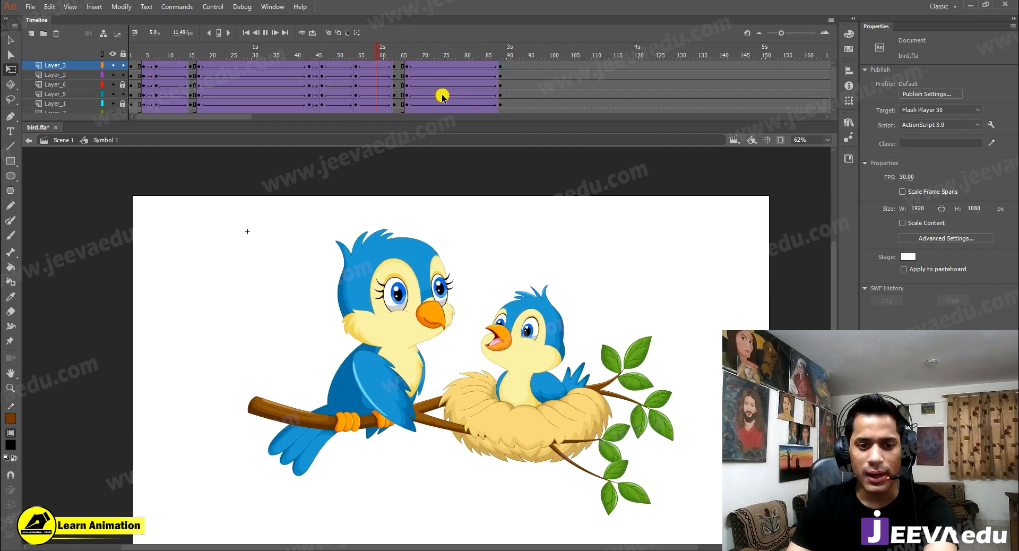
At frame 88, rotate the head and far wing slightly clockwise and the near wing slightly counterclockwise, and preview the animation
left_click(488, 55)
left_click(495, 66)
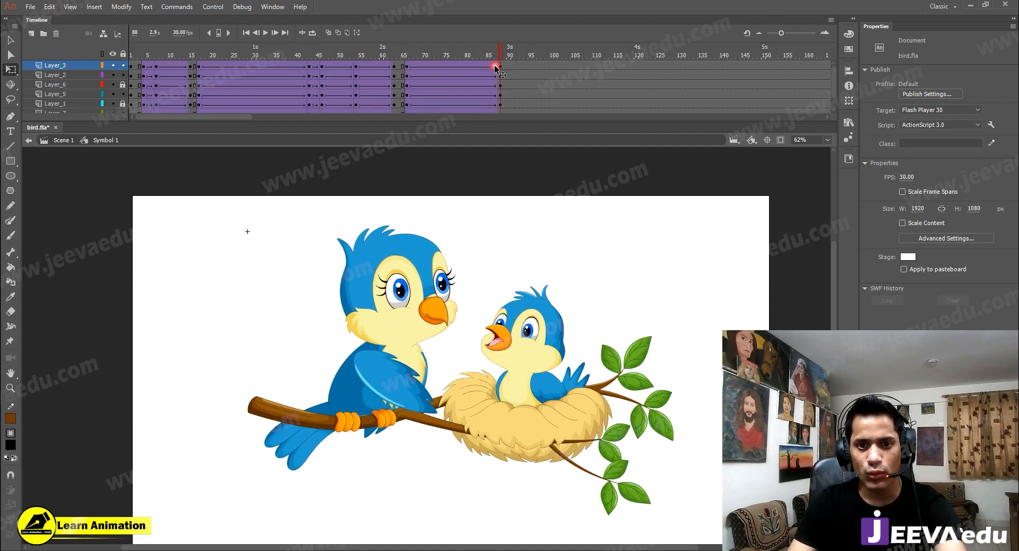
left_click(373, 272)
left_click_drag(458, 217, 464, 220)
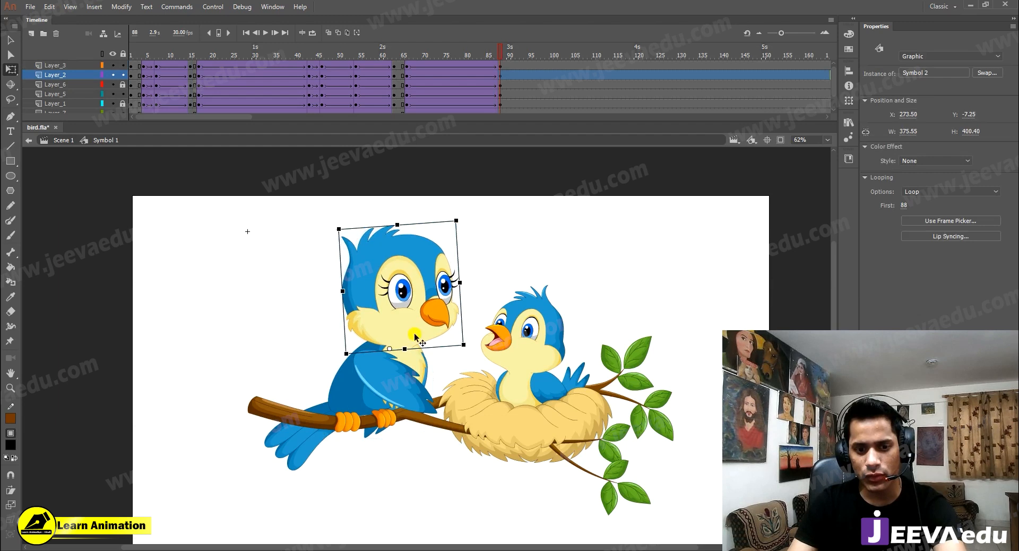
left_click(405, 382)
left_click_drag(442, 419, 446, 412)
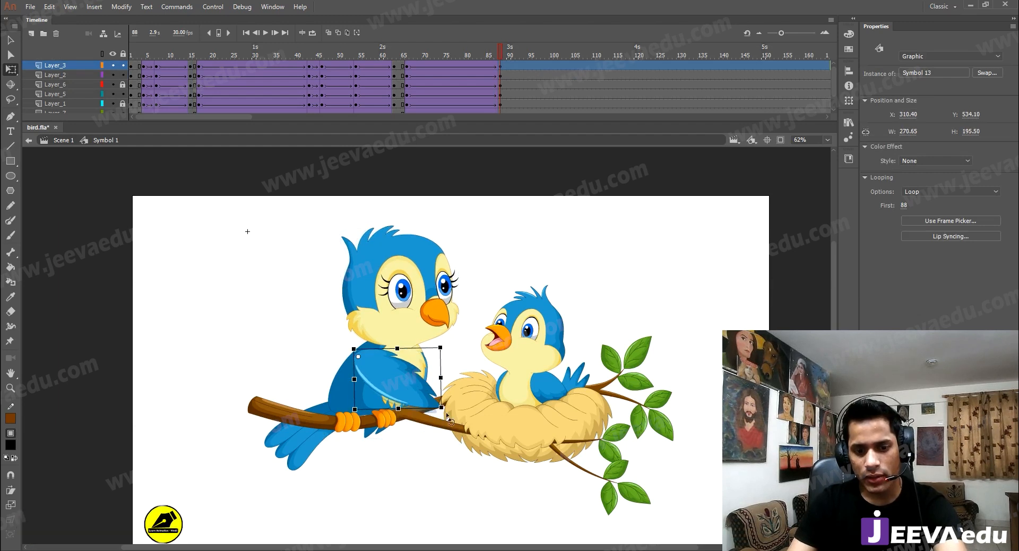
left_click(366, 438)
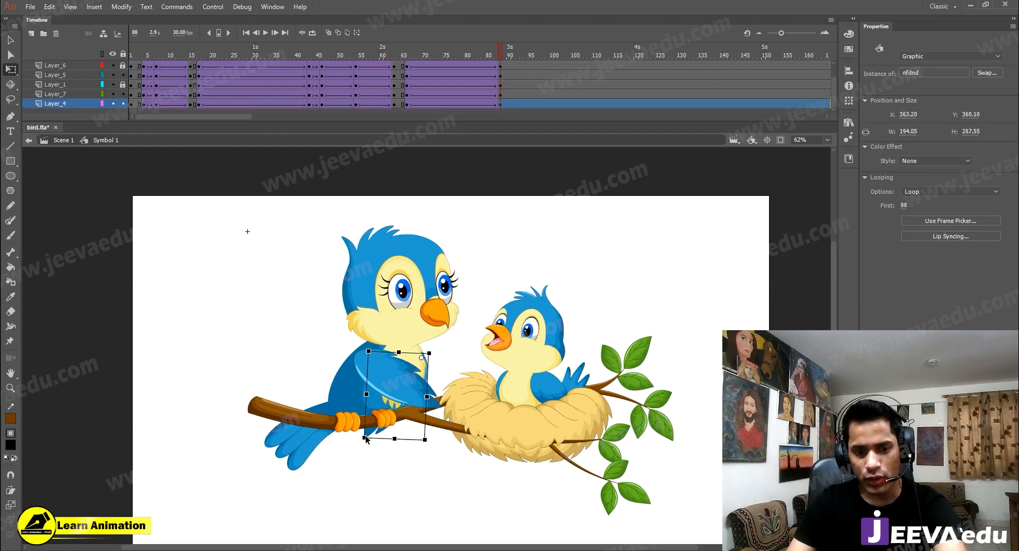
left_click_drag(359, 447, 355, 439)
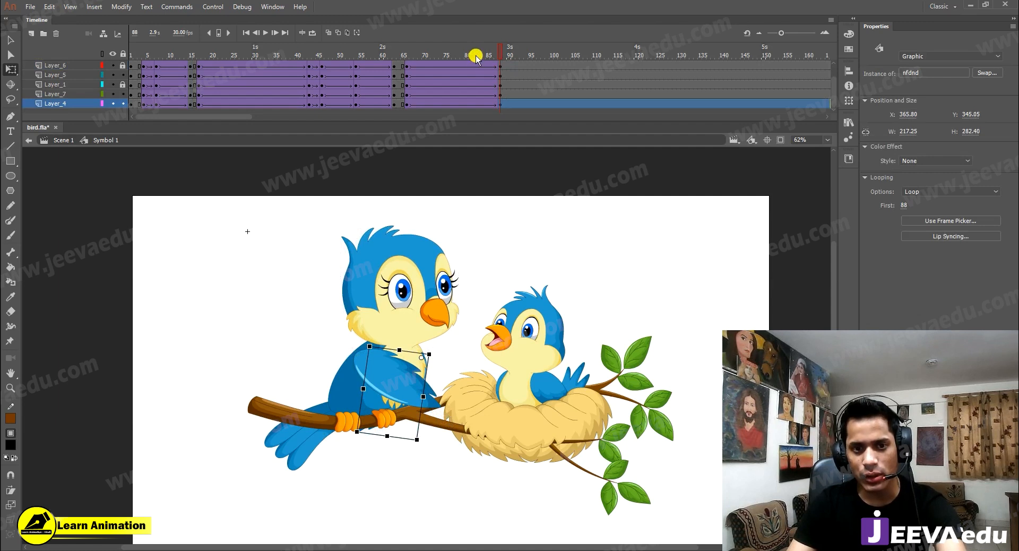
left_click(326, 64)
key("Return")
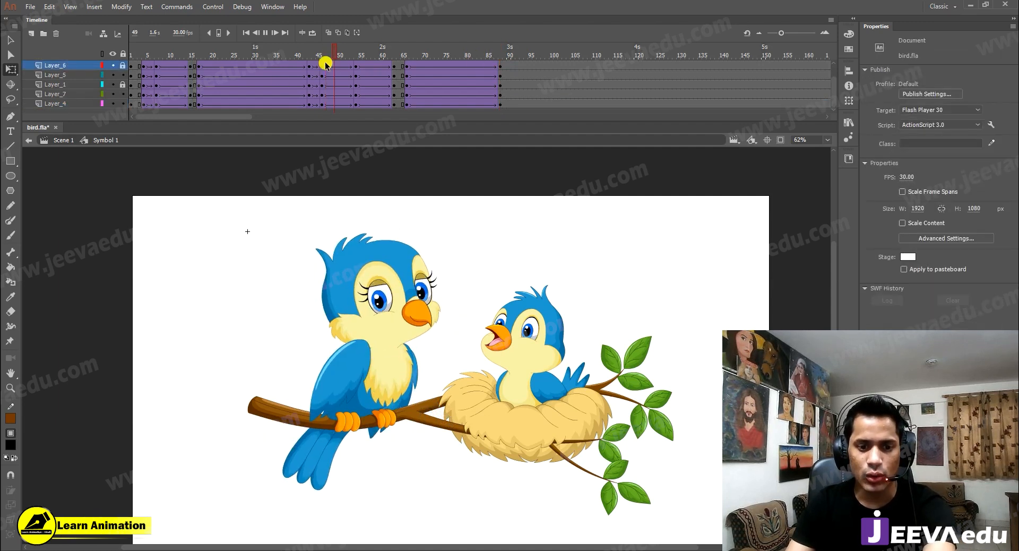
key("Return")
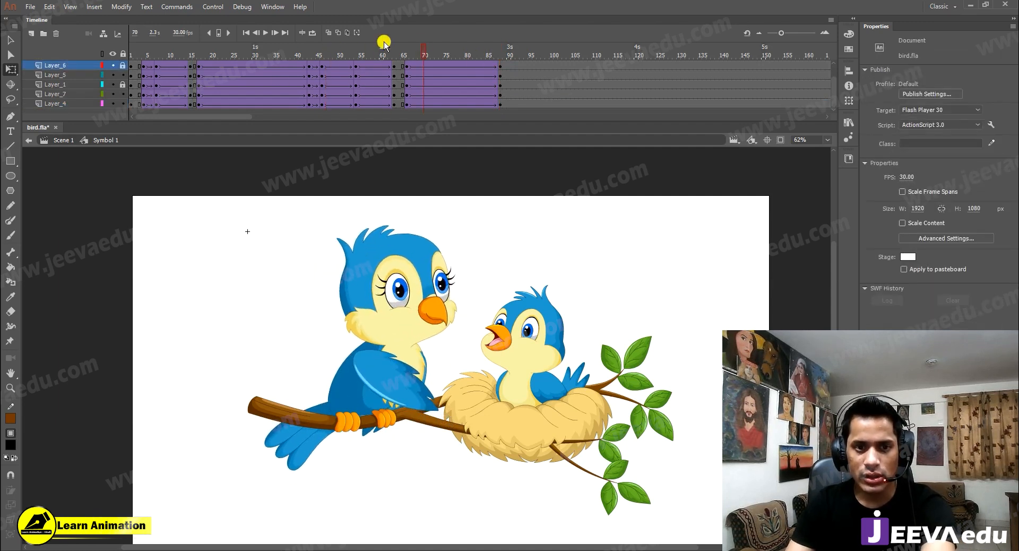
Refine the far wing's pose at frame 88 by rotating it back slightly counterclockwise below the branch
left_click_drag(428, 45, 497, 77)
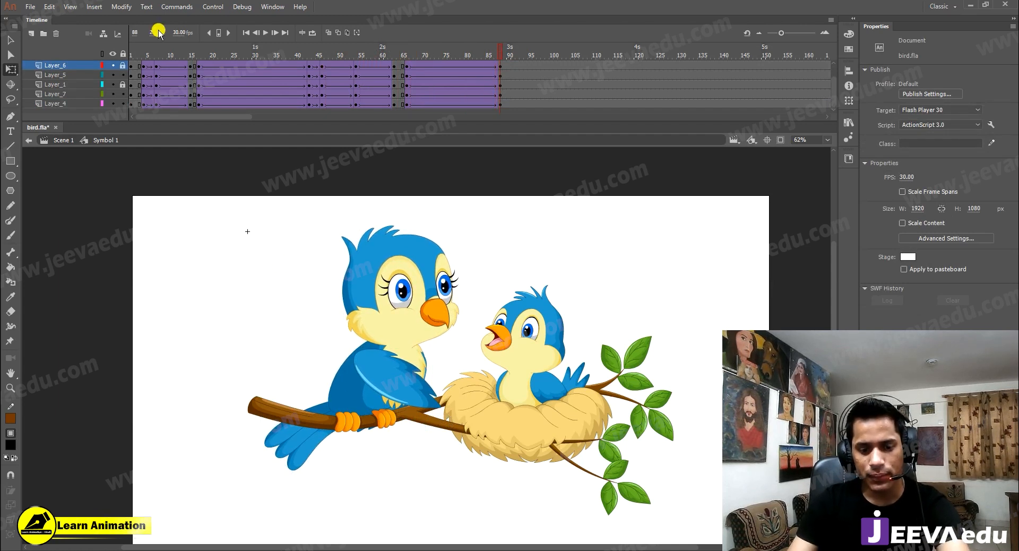
key("z")
left_click(329, 497)
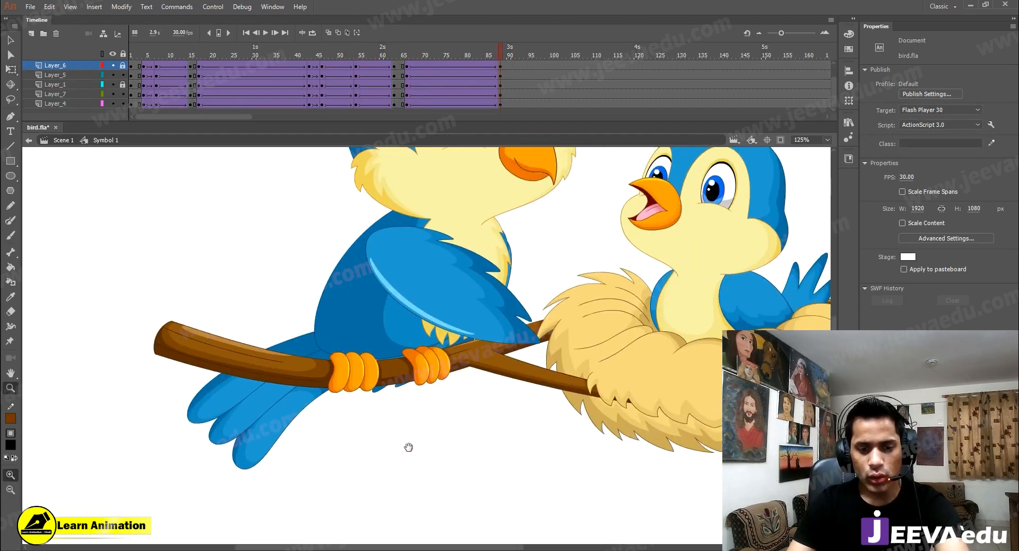
key("v")
left_click(376, 395)
key("q")
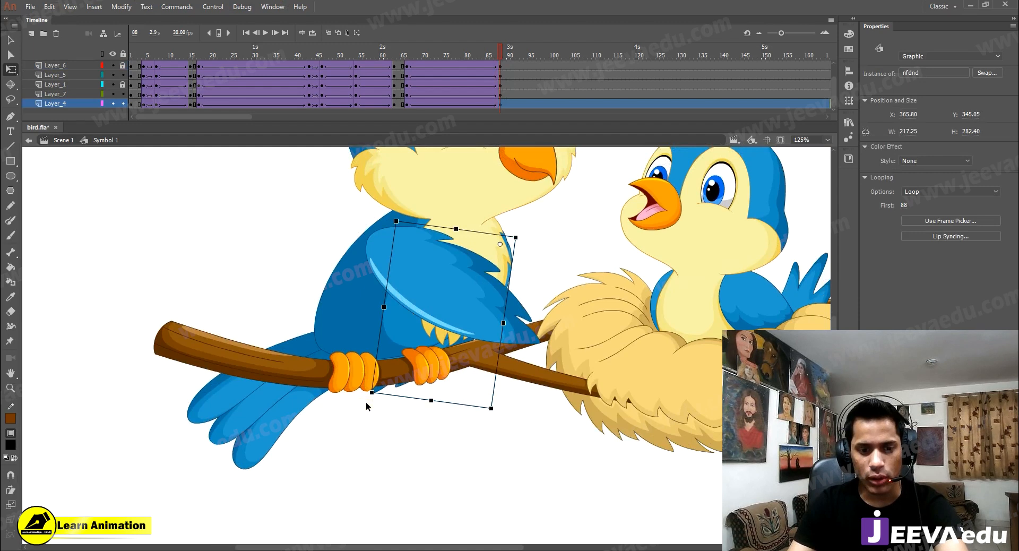
left_click(375, 397)
left_click(377, 396)
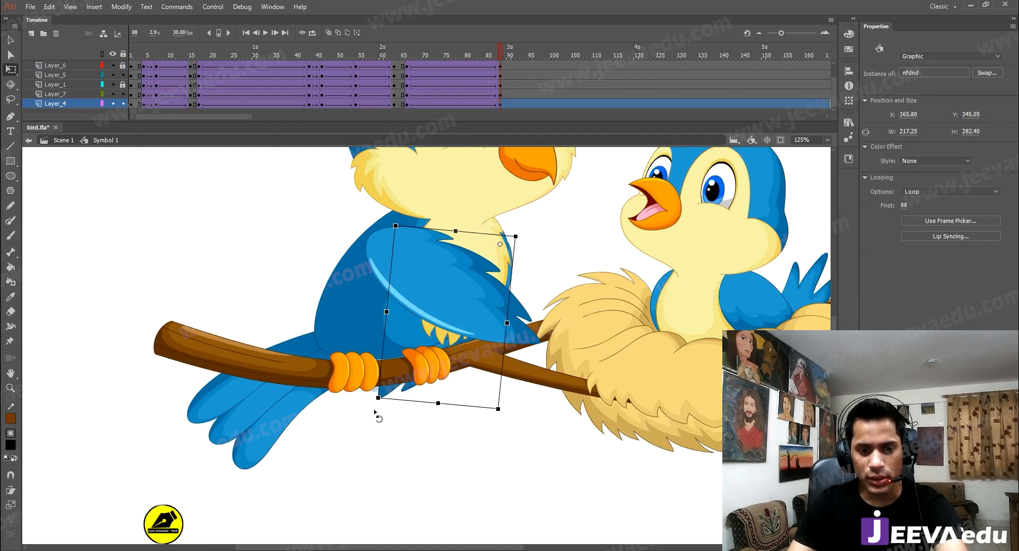
Rotate the tail slightly clockwise at frame 88 to raise its tip, and bring both birds back into view
left_click(252, 404)
left_click_drag(270, 506, 261, 494)
key("ctrl+minus")
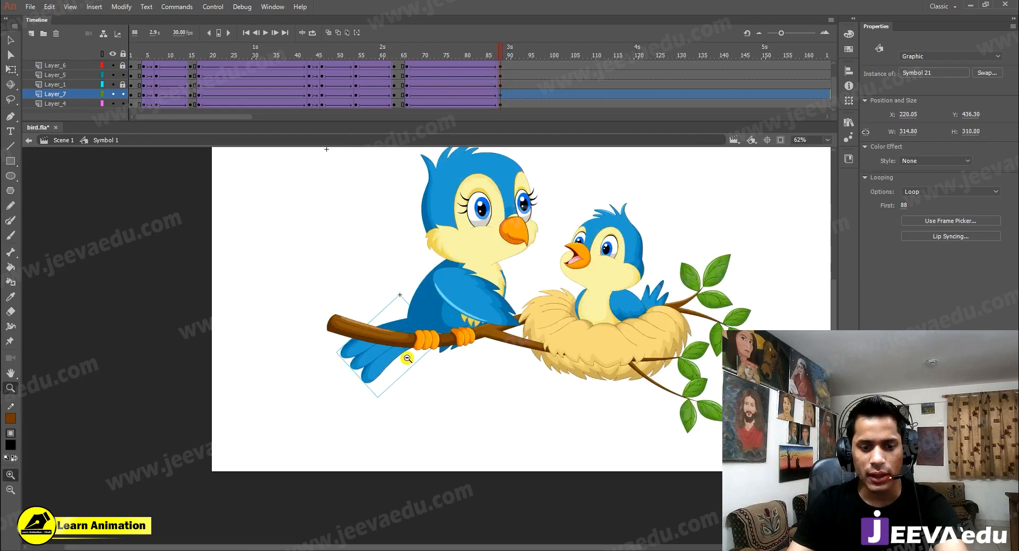
left_click_drag(383, 401, 384, 404)
key("z")
left_click(491, 292, "alt")
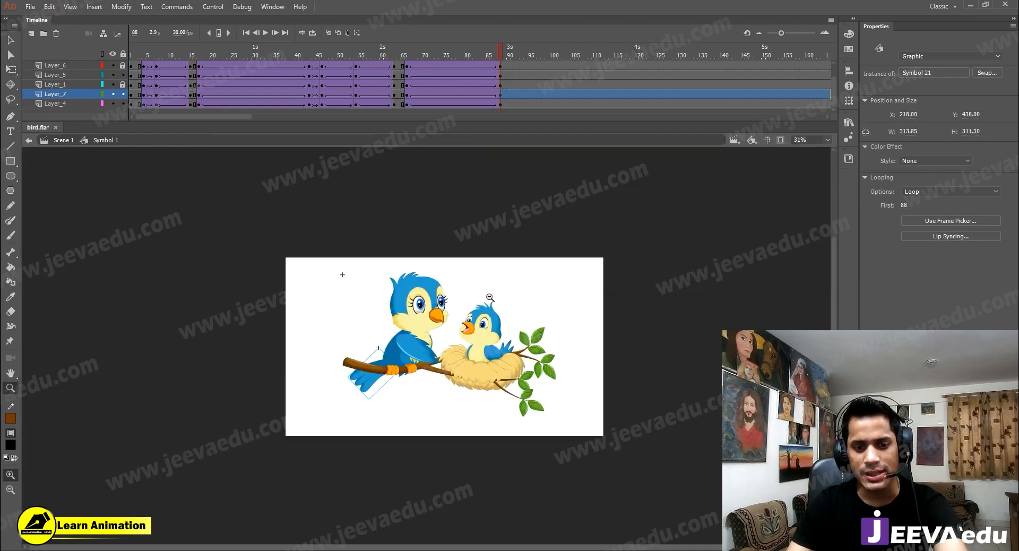
left_click(431, 320)
left_click_drag(441, 358, 447, 349)
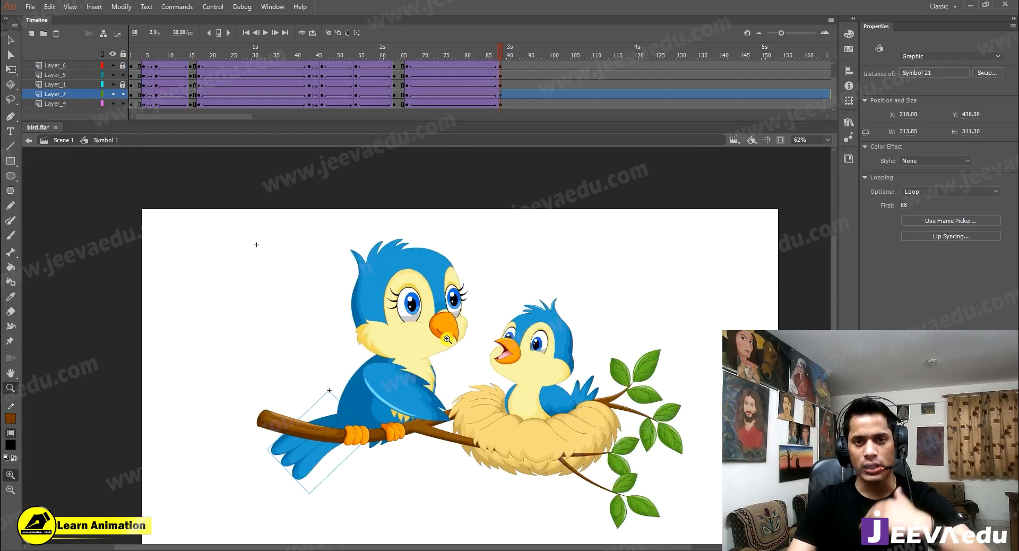
Scrub and play the bird animation from about frame 65 to review the new pose transition
scroll(491, 59, "up", 1)
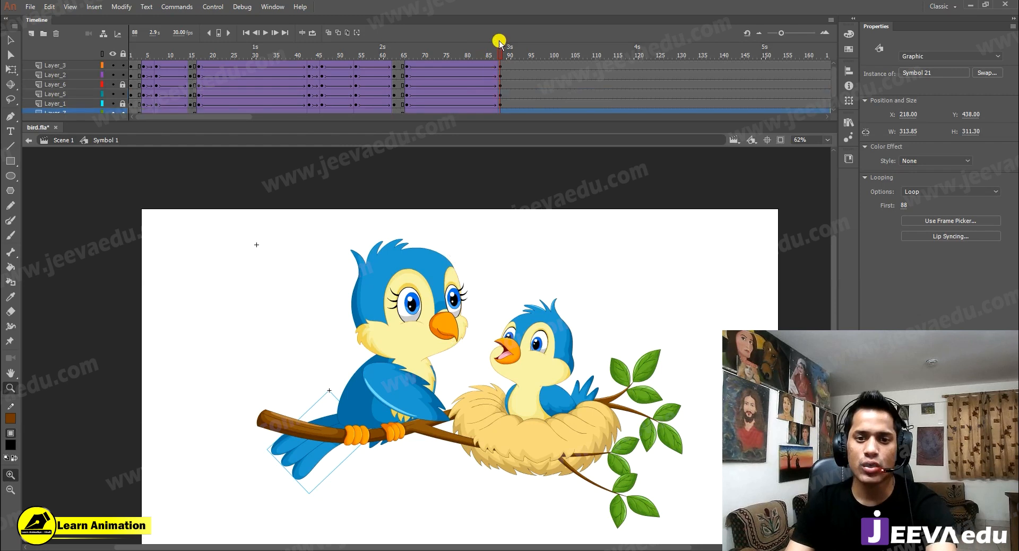
left_click_drag(447, 68, 394, 71)
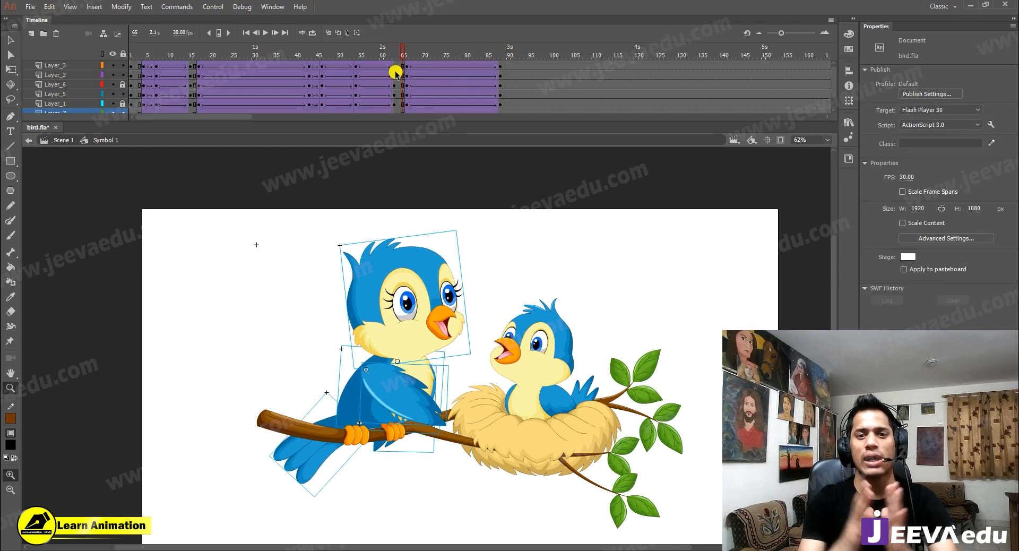
key("Return")
left_click_drag(408, 56, 428, 68)
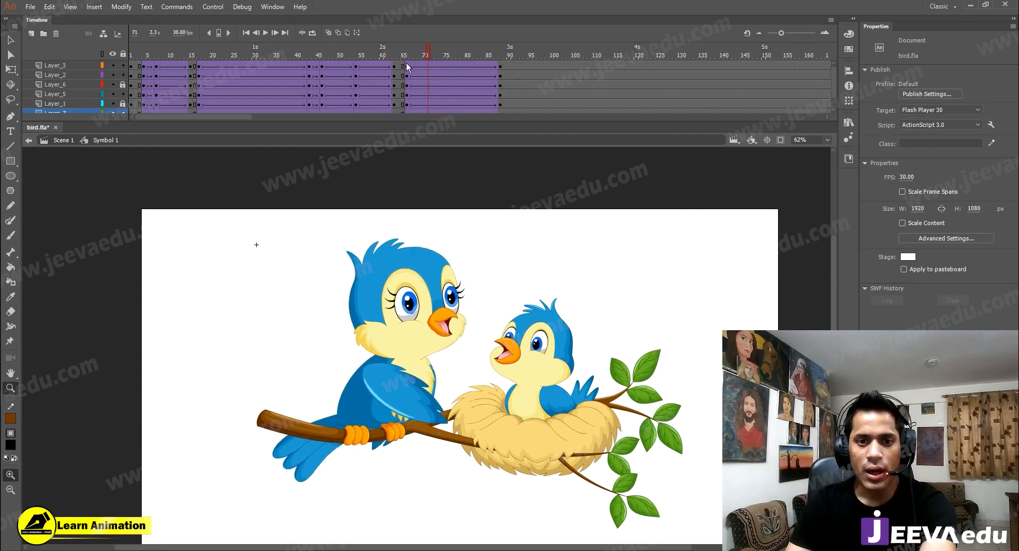
key("Return")
Go to frame 66 and open the large bird's near wing symbol for editing
left_click(412, 73)
left_click(406, 54)
key("v")
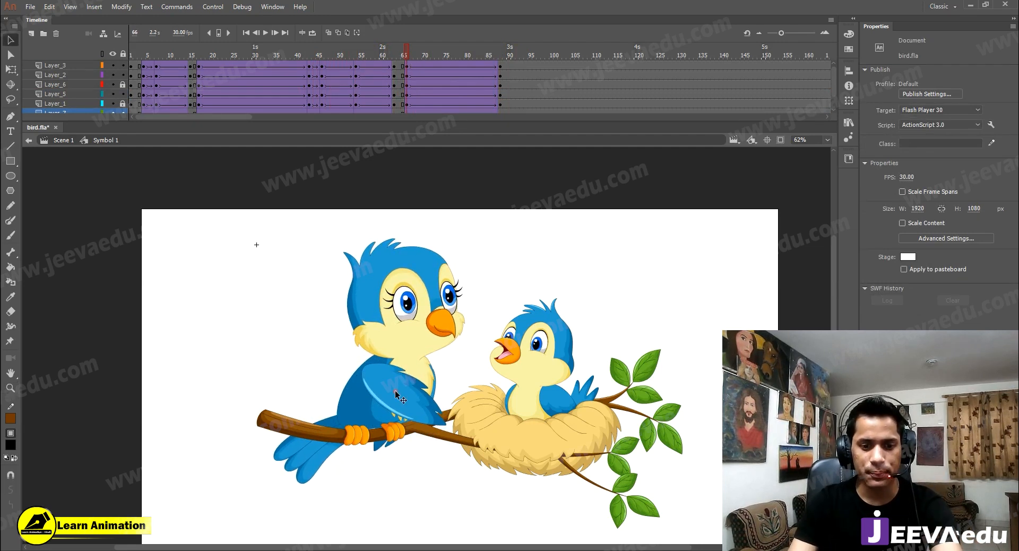
double_click(395, 390)
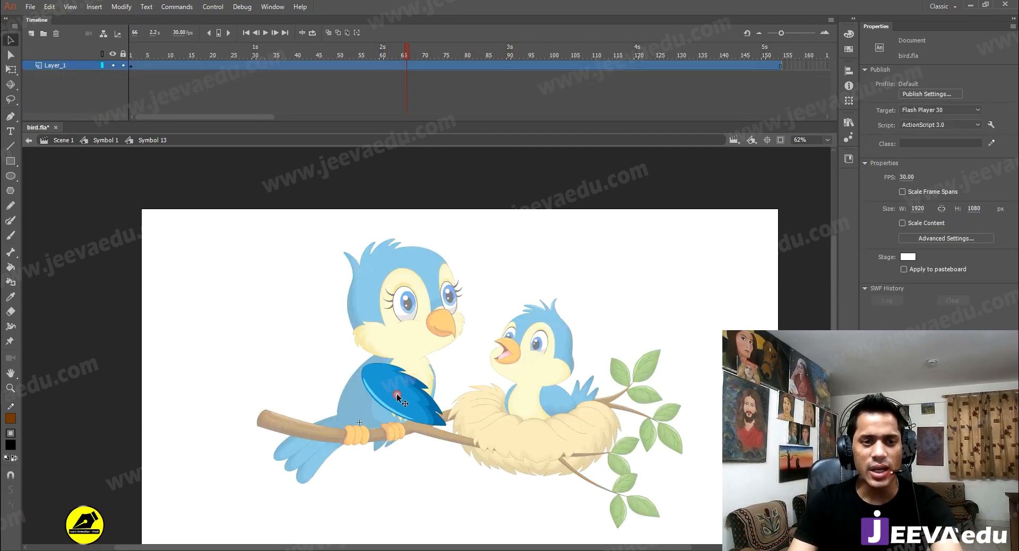
left_click(413, 72)
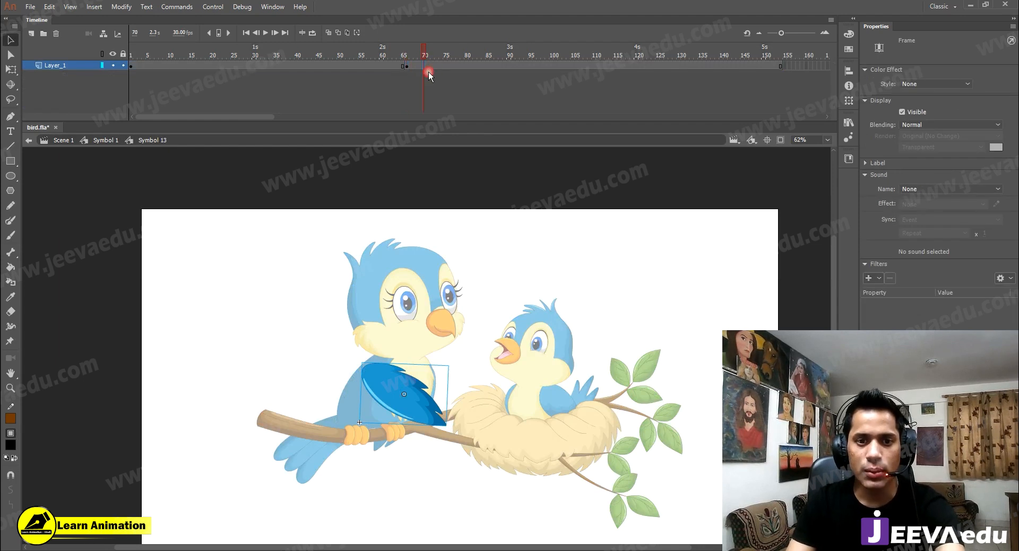
left_click(423, 65)
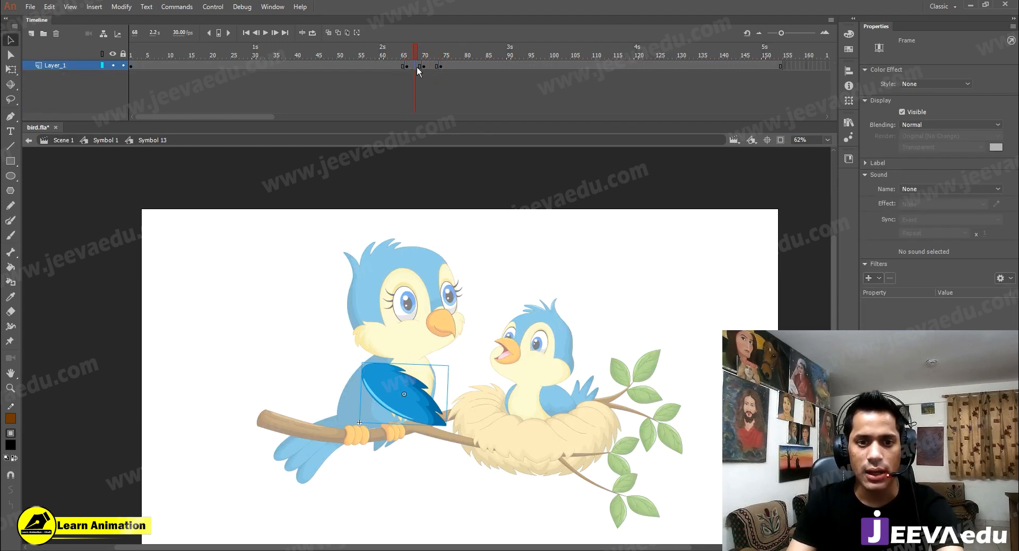
right_click(425, 66)
left_click(453, 94)
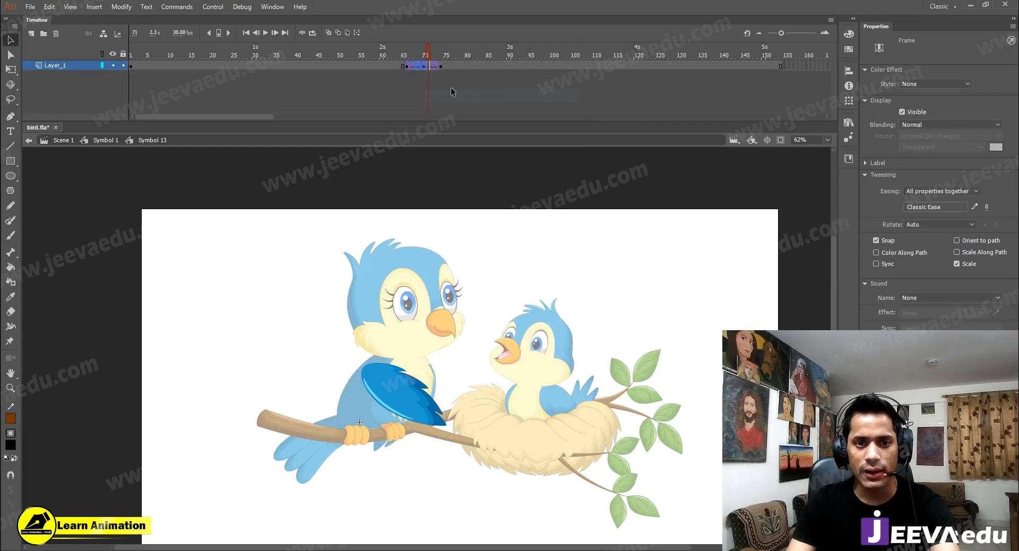
left_click(424, 69)
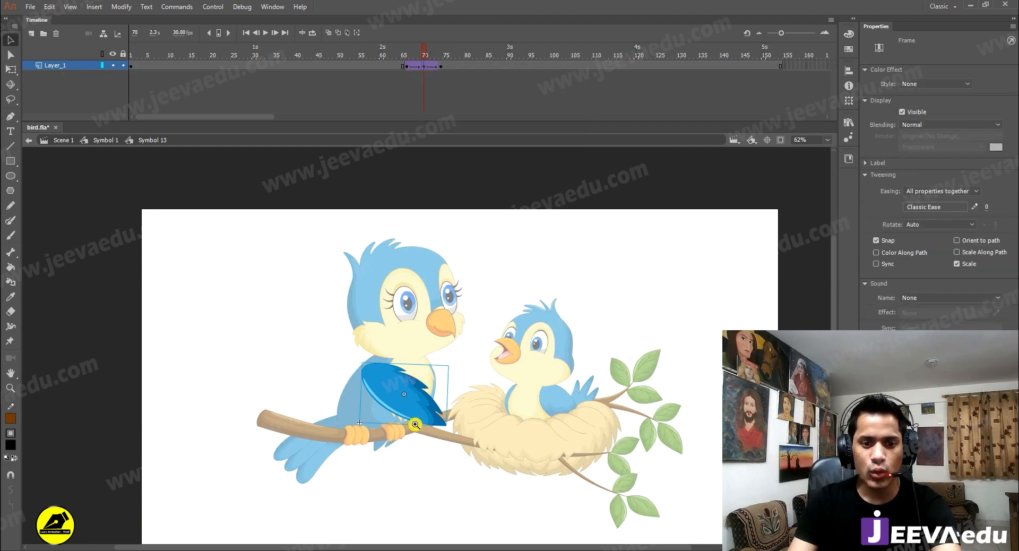
key("z")
left_click(413, 423)
key("q")
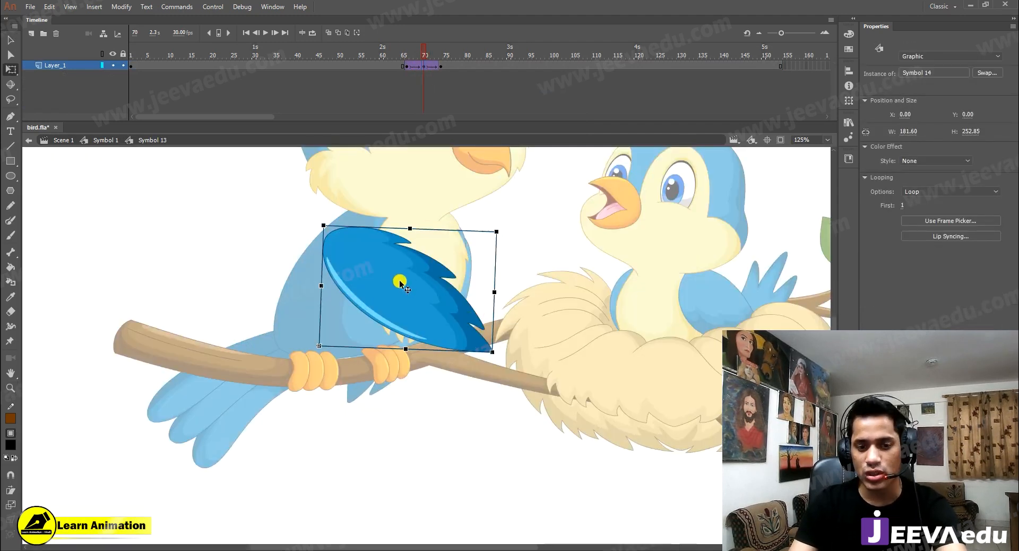
left_click(409, 67)
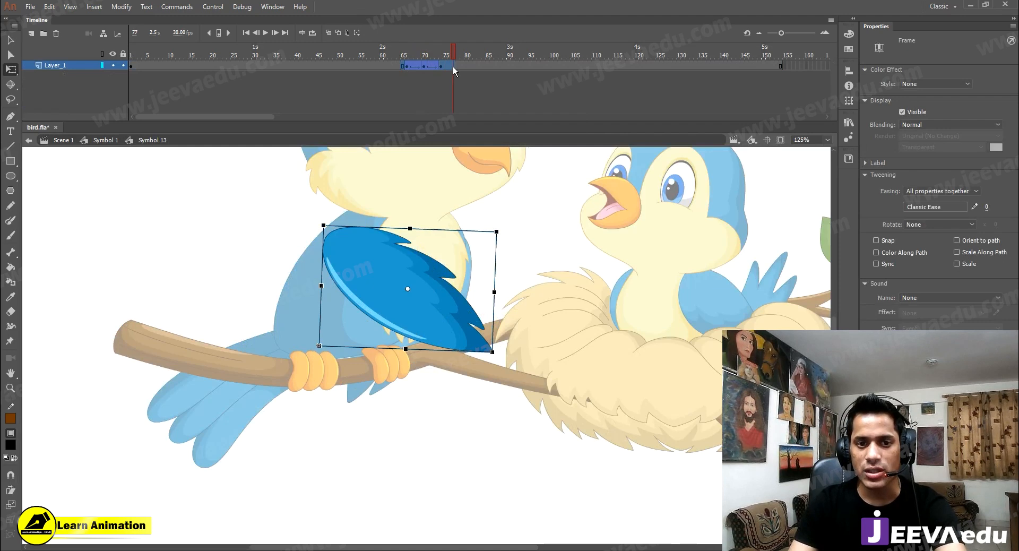
right_click(453, 66)
left_click(470, 176)
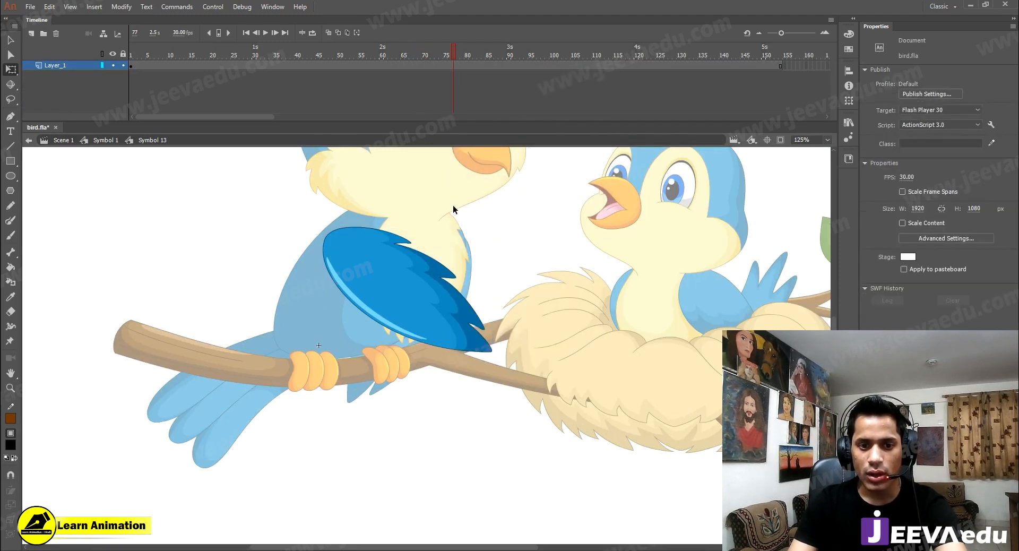
Move the near wing's transformation point to its shoulder end and insert a keyframe at frame 66 inside the wing symbol
left_click(405, 286)
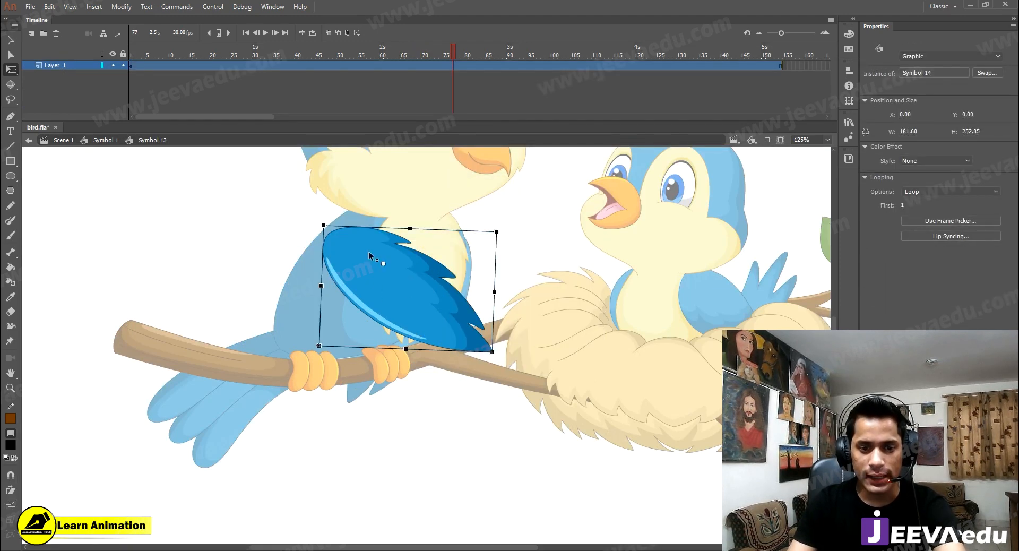
double_click(255, 233)
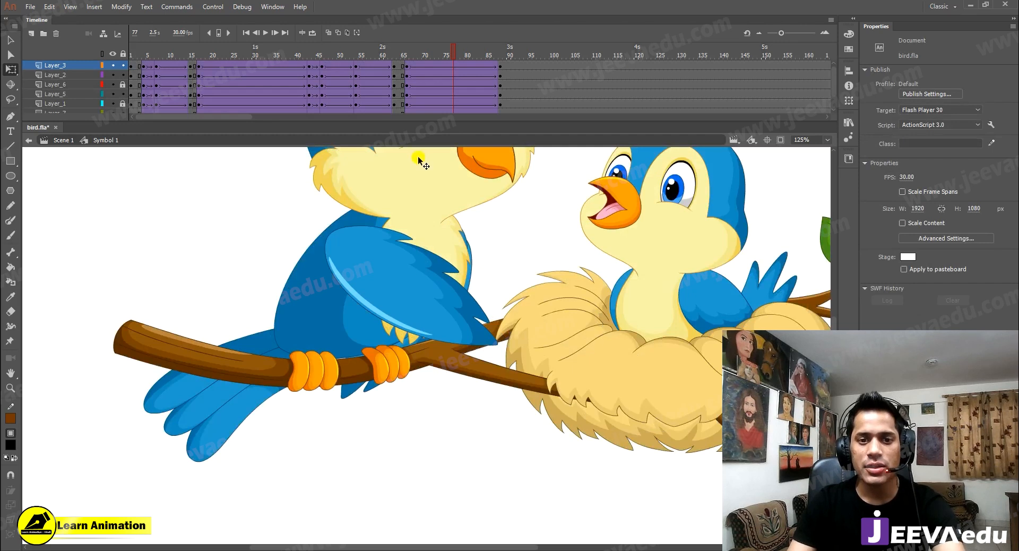
left_click(407, 66)
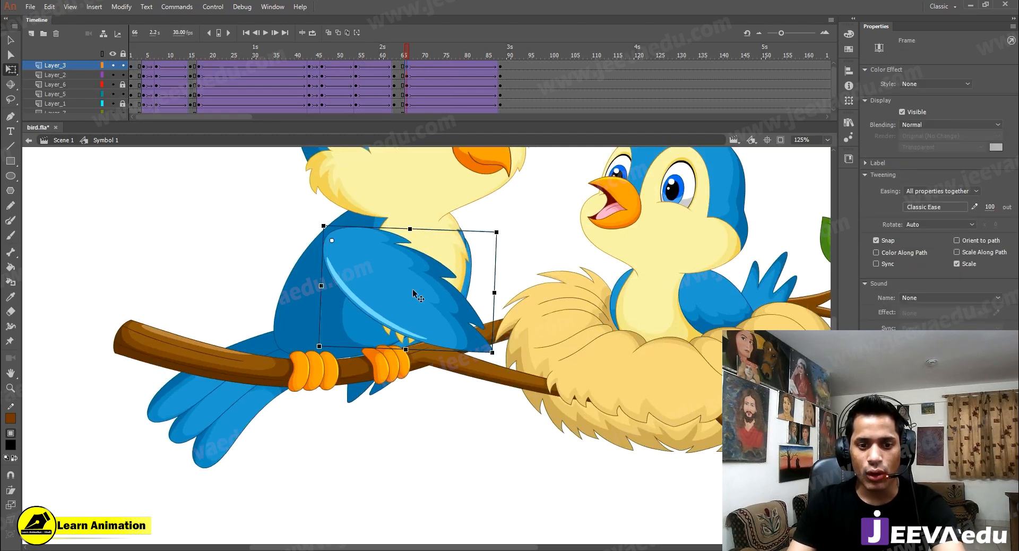
double_click(414, 293)
left_click(411, 49)
left_click(408, 67)
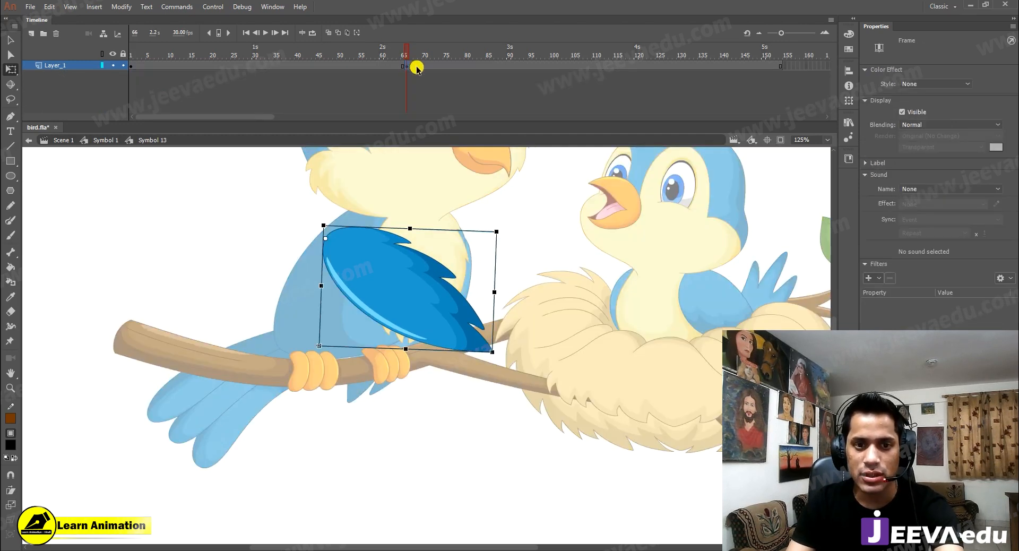
left_click(419, 67)
key("F6")
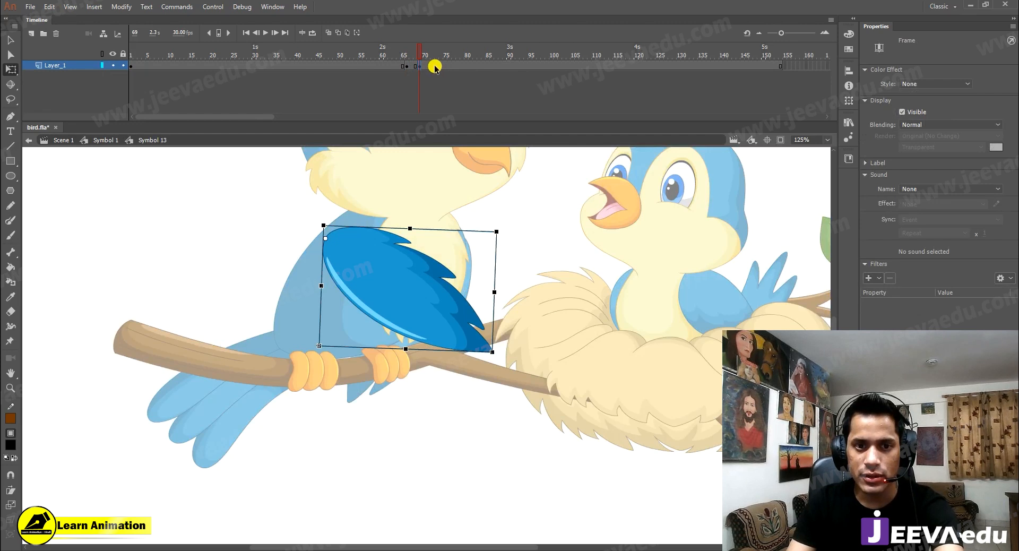
left_click(420, 78)
key("ctrl+z")
In the wing symbol, insert keyframes at frames 70 and 74 and create classic tweens between frames 66 and 74
left_click(423, 68)
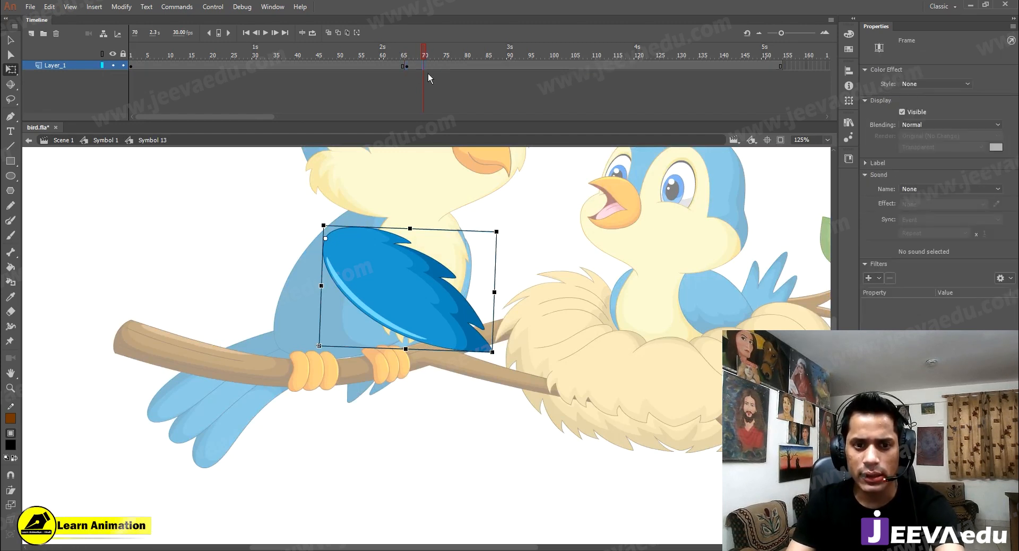
left_click(431, 67)
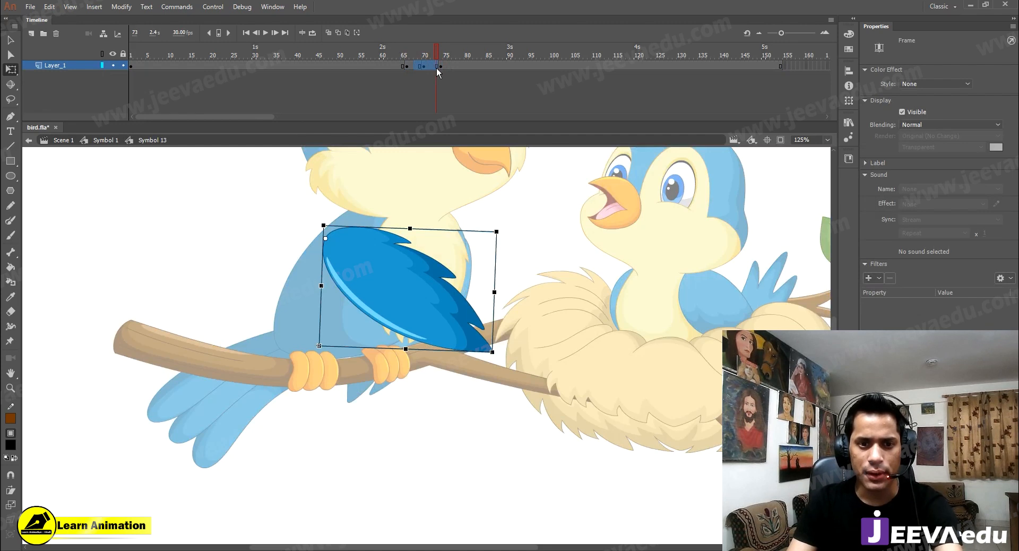
right_click(422, 67)
left_click(489, 98)
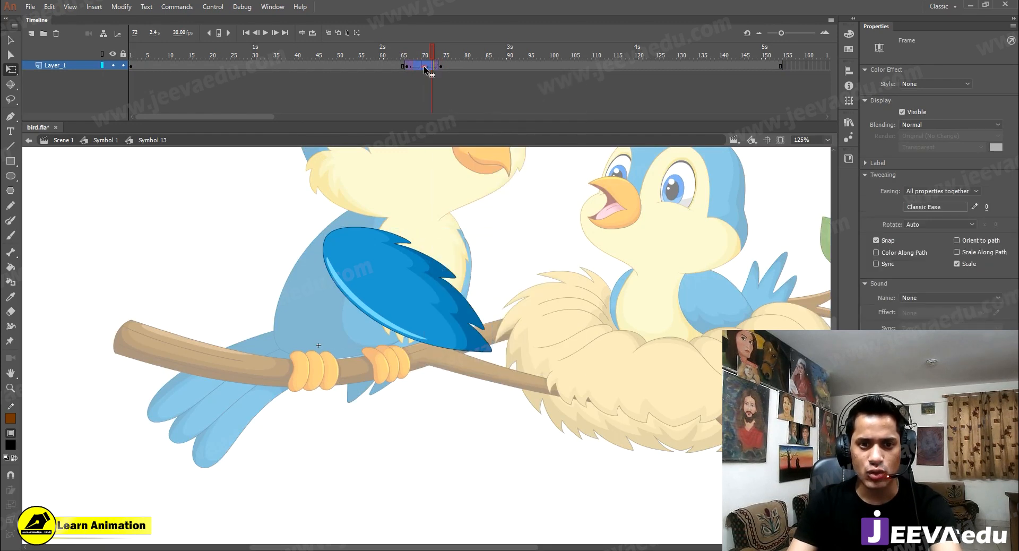
Rotate the wing slightly upward at frame 70 inside the wing symbol and play the flap
left_click(424, 67)
left_click_drag(499, 353, 500, 337)
key("Return")
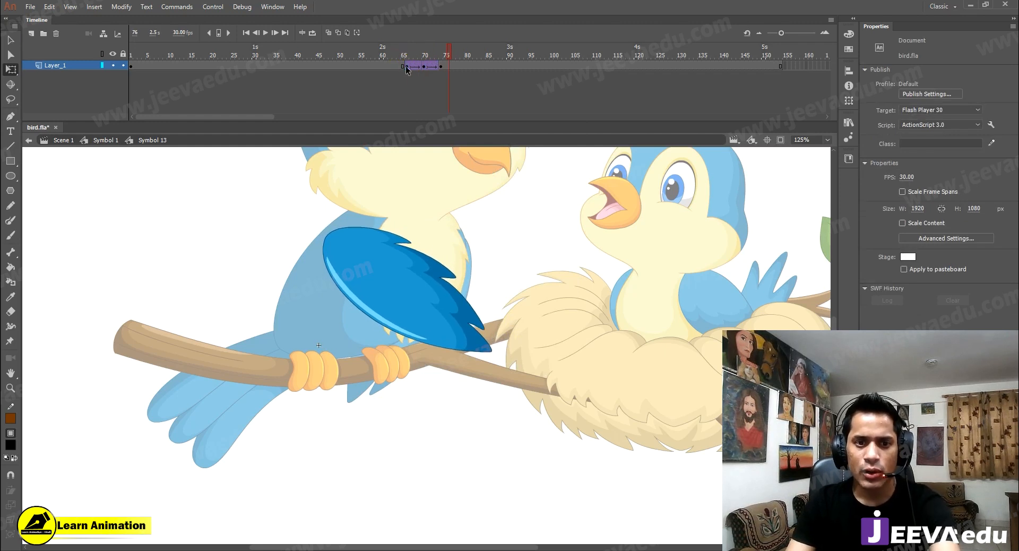
Duplicate the wing-flap frames inside the wing symbol so the flap repeats up to frame 98, and play it back
left_click(440, 66)
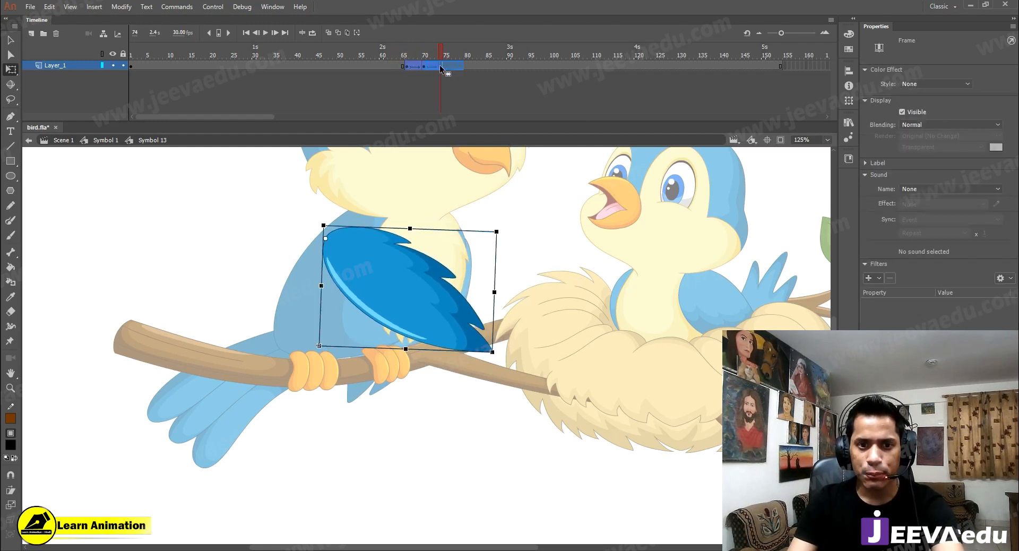
left_click(451, 66)
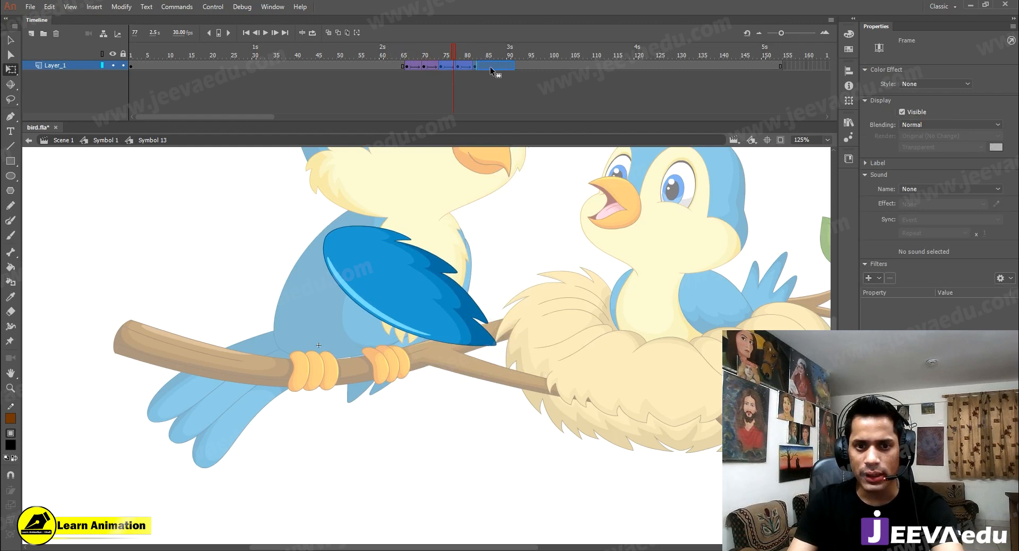
left_click_drag(488, 69, 523, 65)
left_click_drag(524, 53, 382, 64)
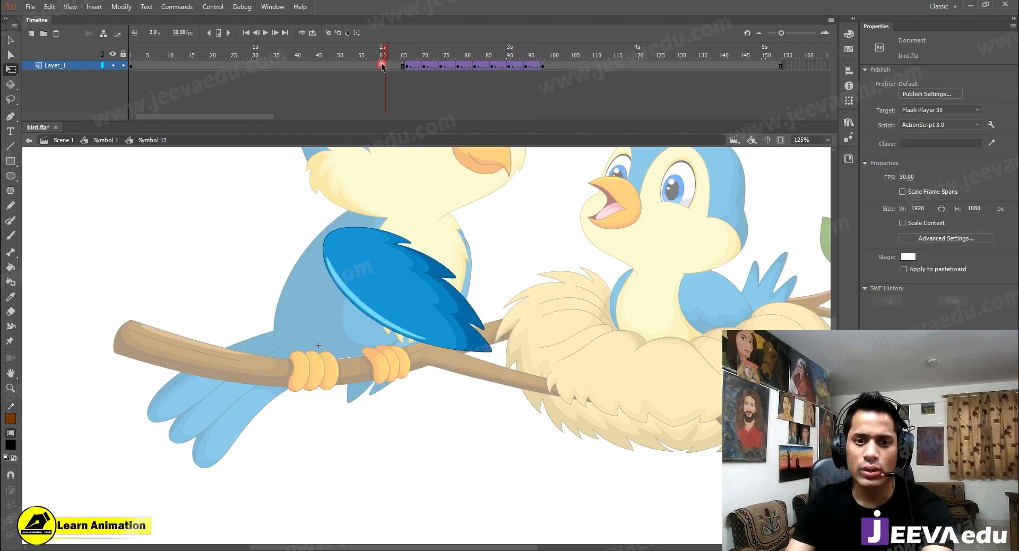
key("Return")
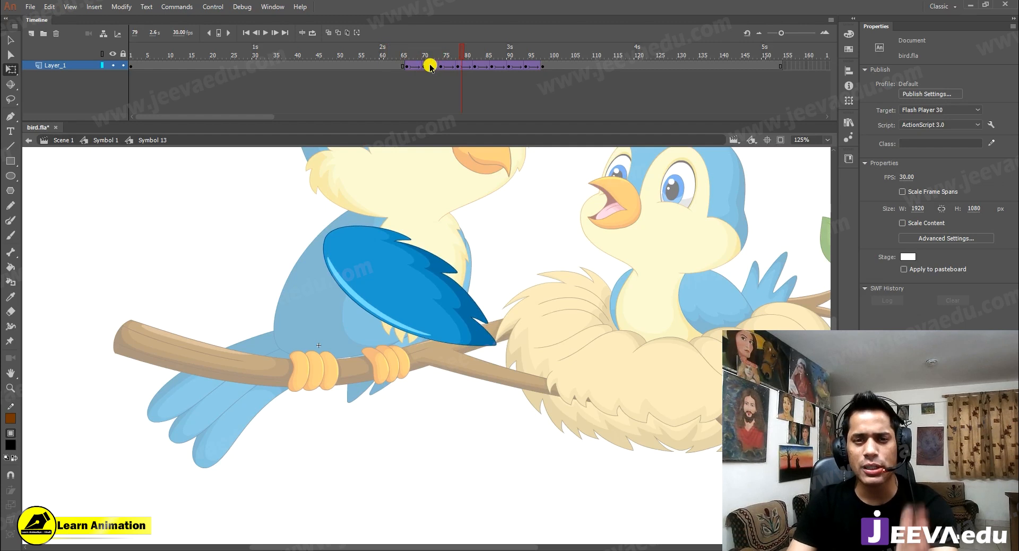
Return to the bird symbol and play and scrub its animation to review the repeated wing flaps with the whole scene in view
left_click(105, 140)
key("Return")
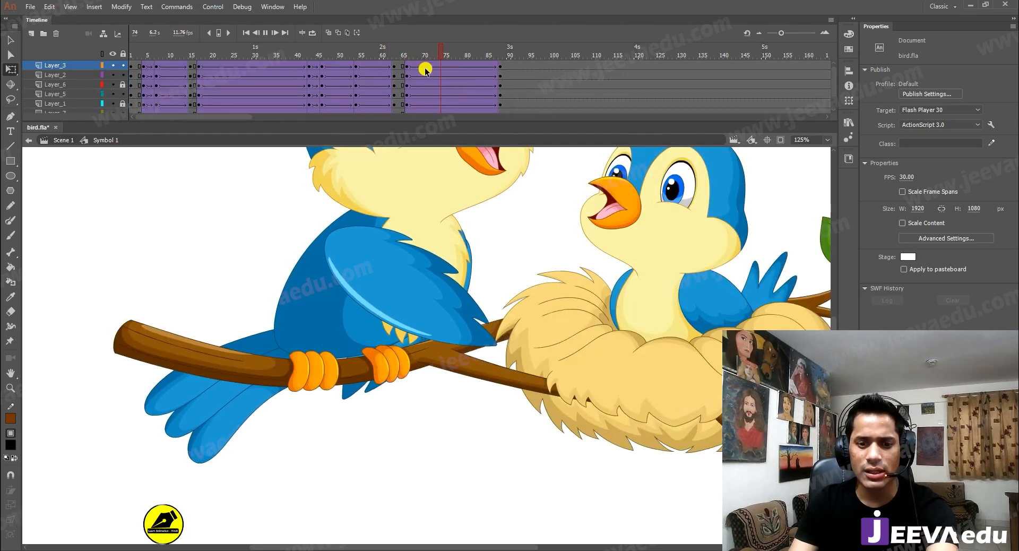
key("Return")
left_click_drag(502, 57, 479, 72)
left_click(501, 86)
key("z")
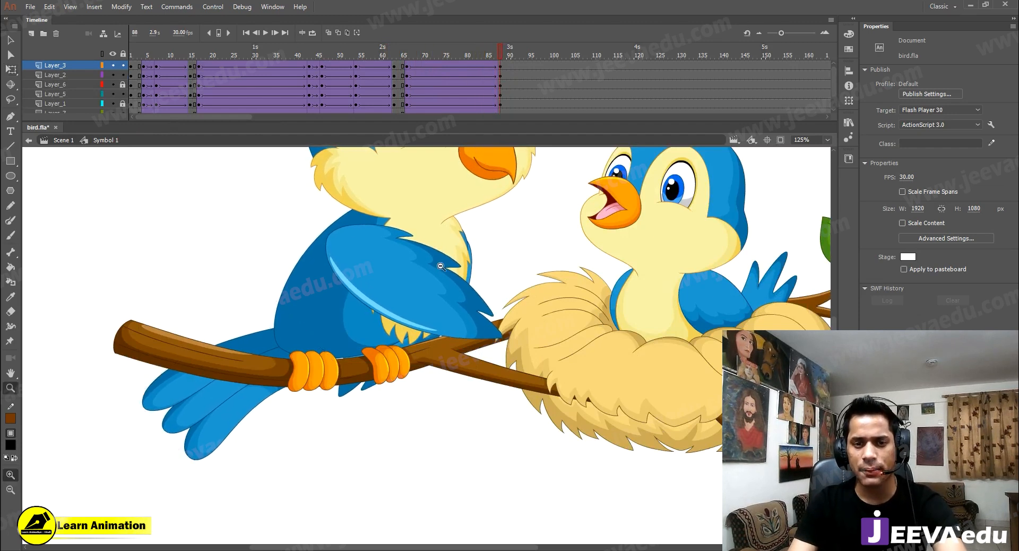
left_click(439, 266, "alt")
left_click(438, 348, "alt")
left_click(498, 91)
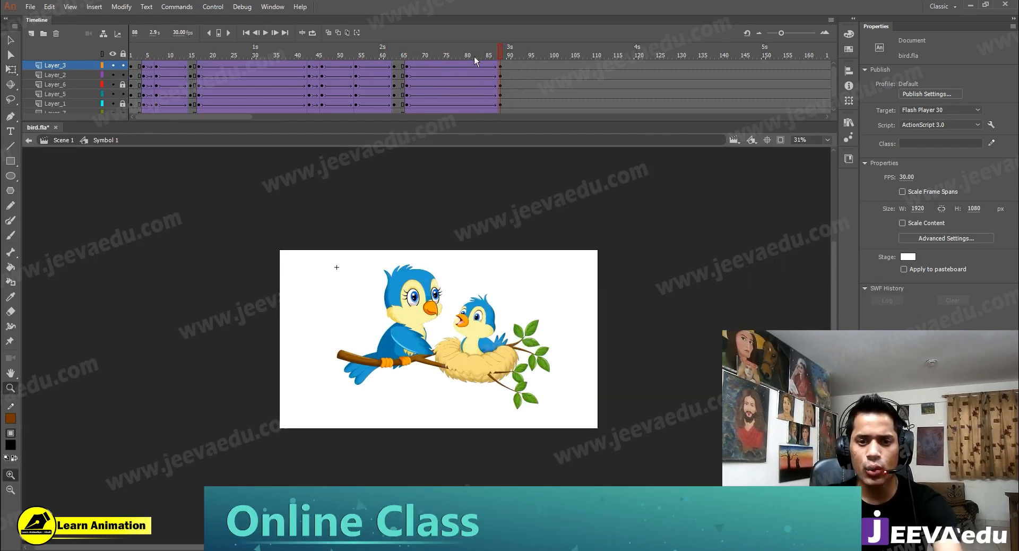
left_click_drag(367, 56, 330, 69)
key("Return")
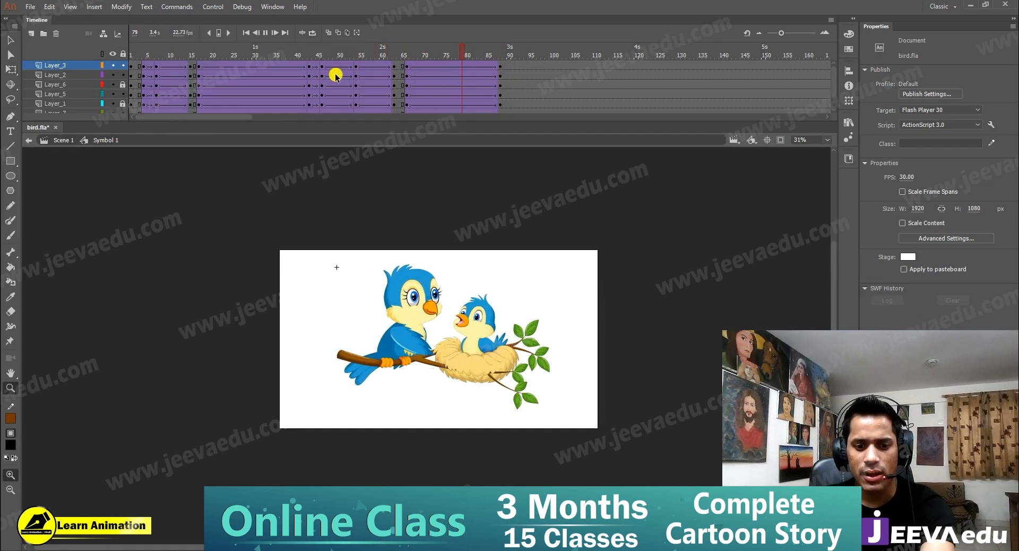
left_click_drag(516, 57, 494, 71)
Insert keyframes across all the bird's layers at frames 90, 93 and 101
left_click(509, 76)
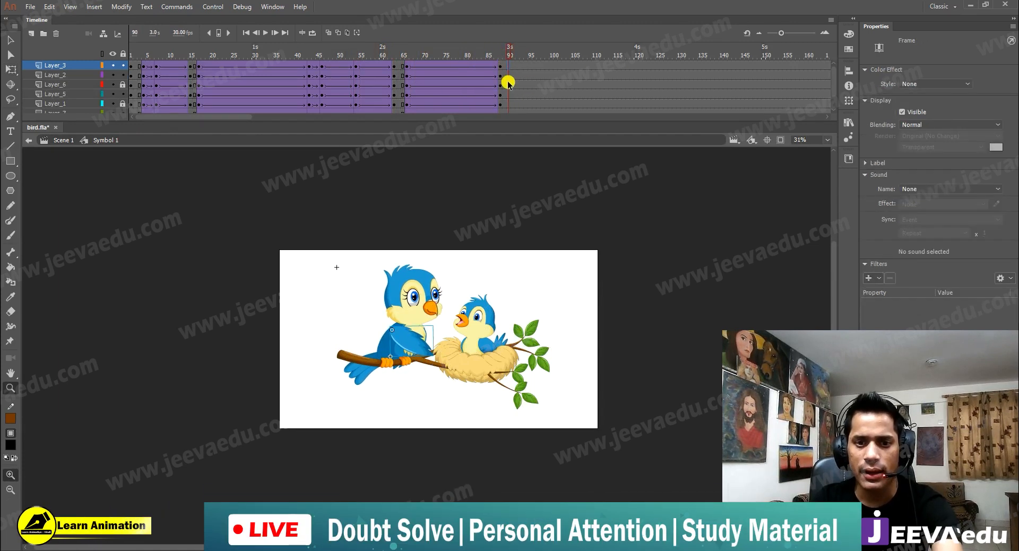
left_click_drag(509, 76, 507, 127)
key("F6")
left_click_drag(523, 117, 522, 122)
key("F6")
left_click_drag(556, 65, 535, 25)
key("F6")
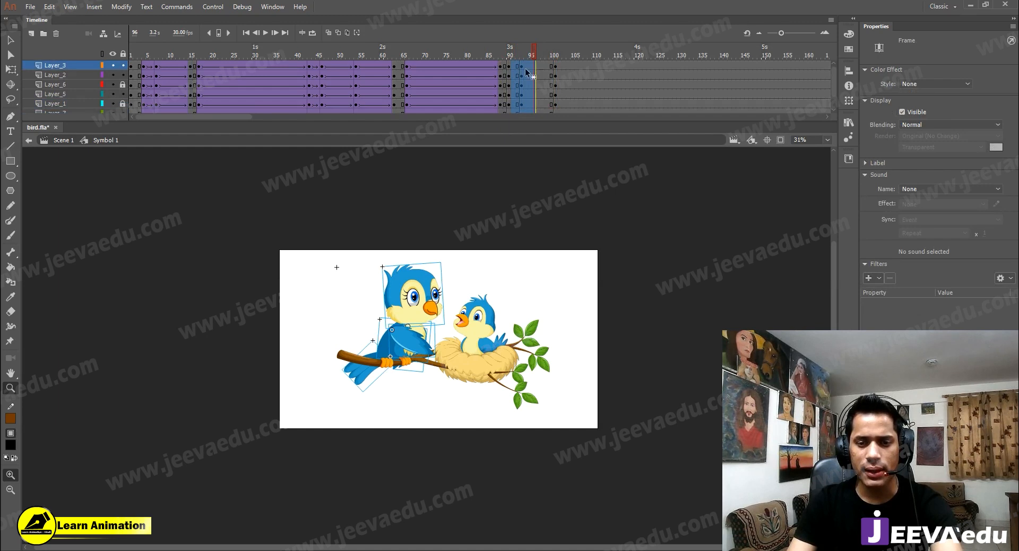
Create classic tweens between frames 90 and 101 on all layers and set the ease from frame 93 to 100 out
right_click(526, 69)
left_click(543, 100)
left_click(521, 53)
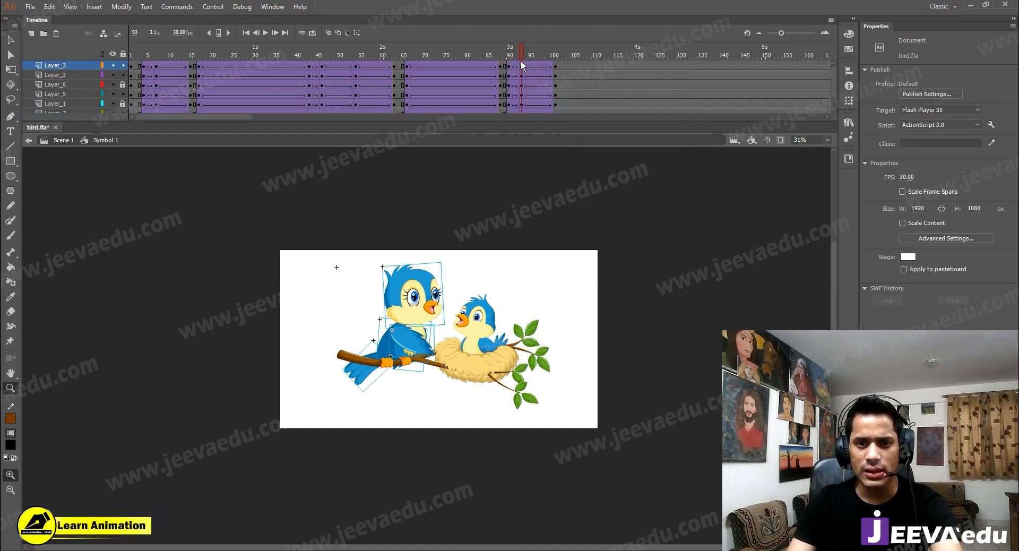
left_click_drag(532, 68, 533, 194)
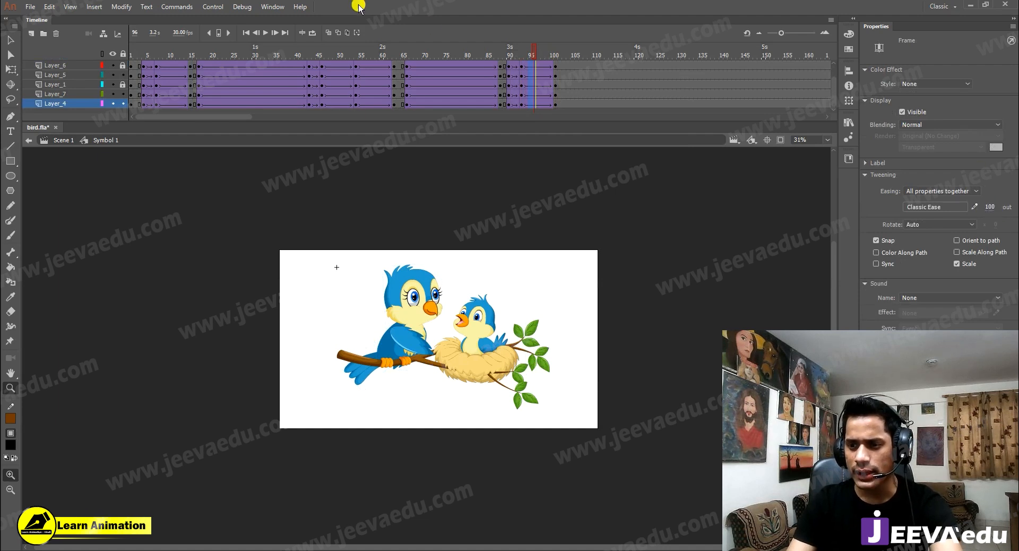
scroll(534, 64, "up", 2)
At frame 93, lean the bird's head, body and wings slightly forward around a pivot at its feet and play the result
left_click(522, 50)
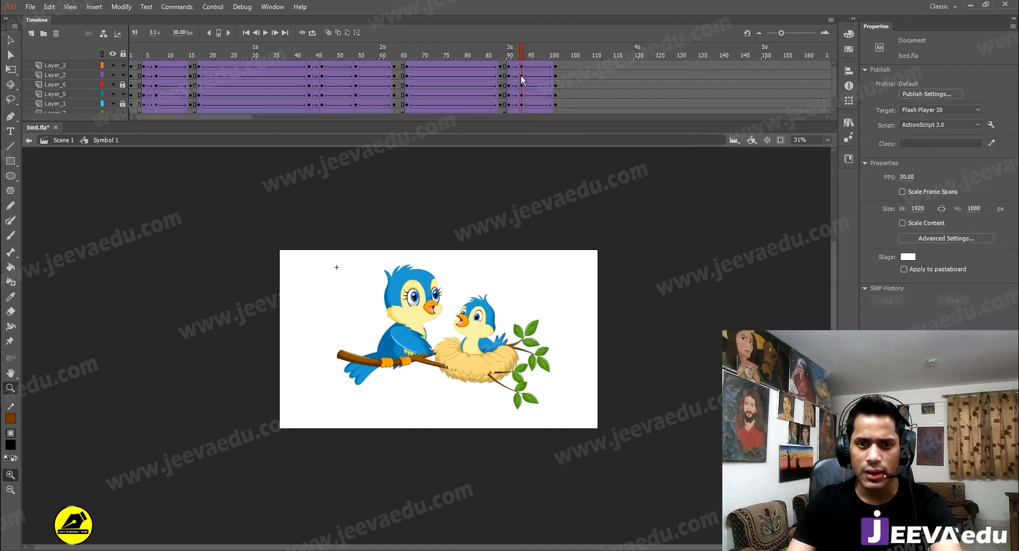
left_click(428, 338)
key("v")
left_click_drag(313, 194, 425, 335)
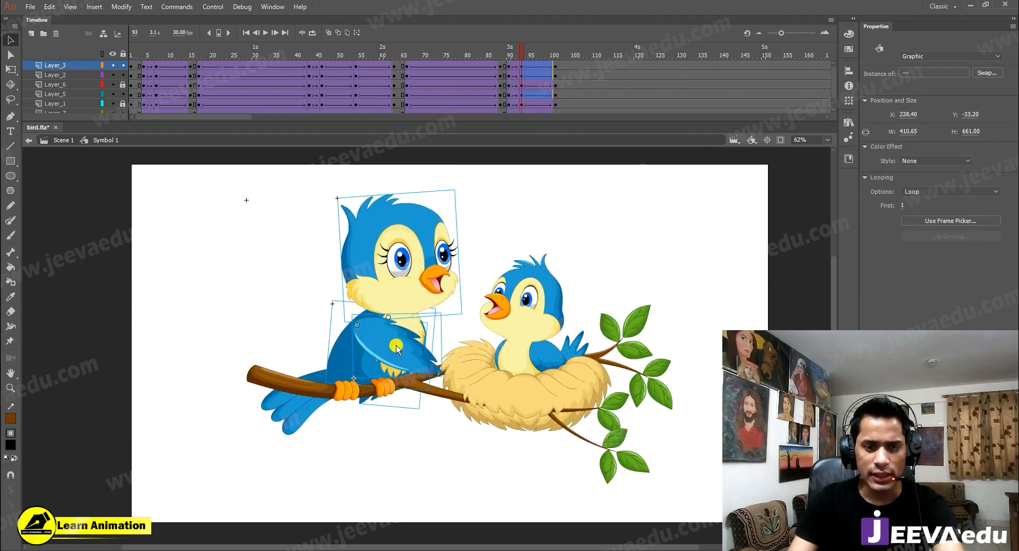
key("q")
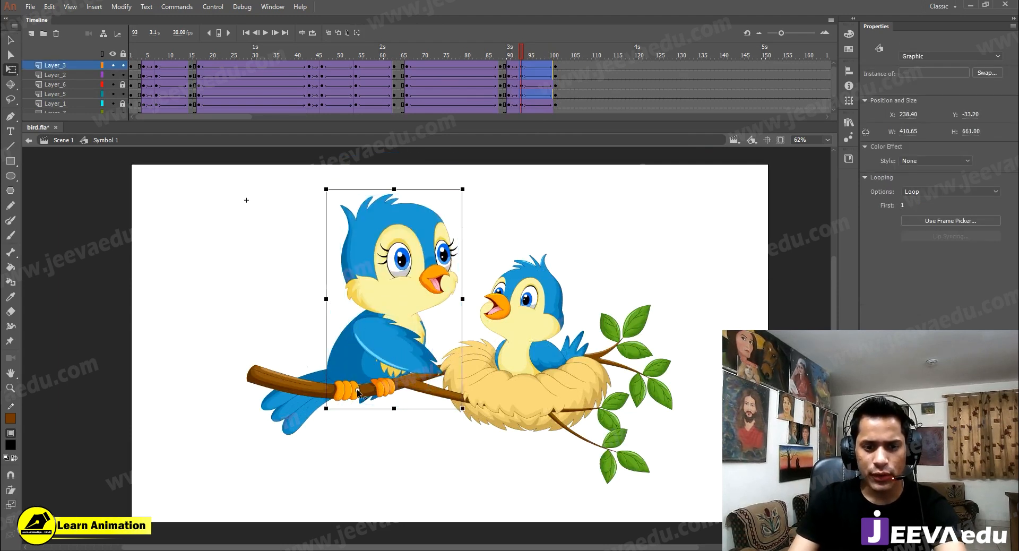
left_click(438, 242)
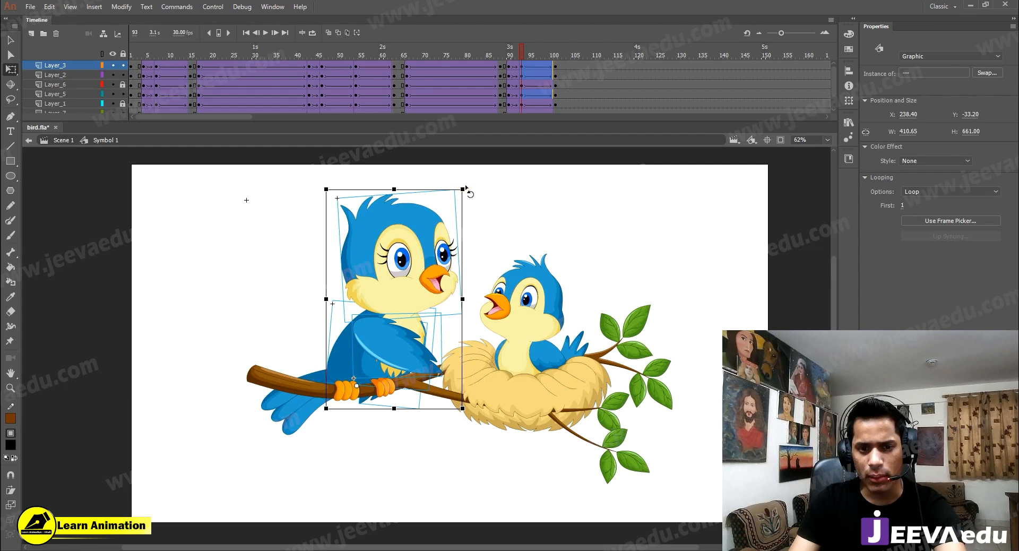
left_click(435, 198)
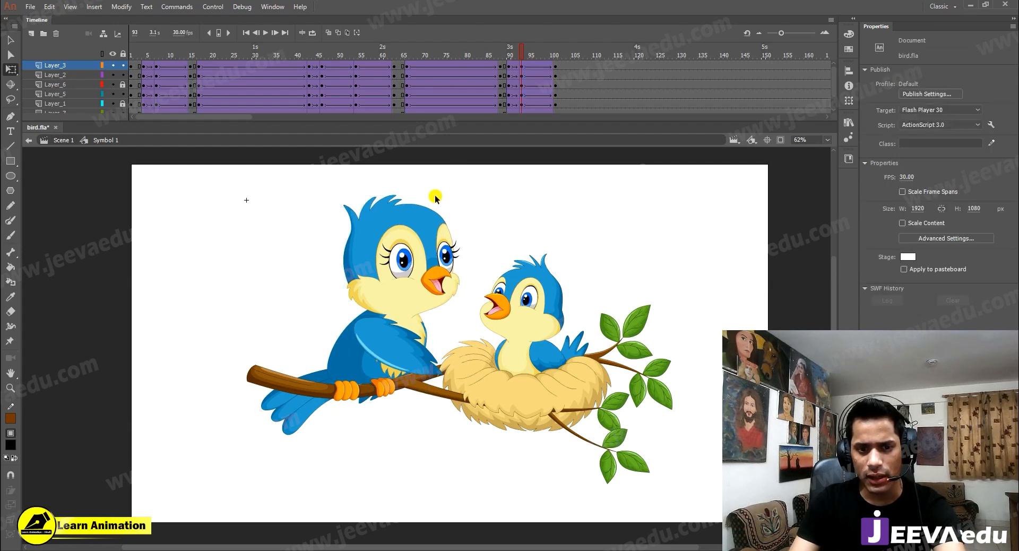
key("Return")
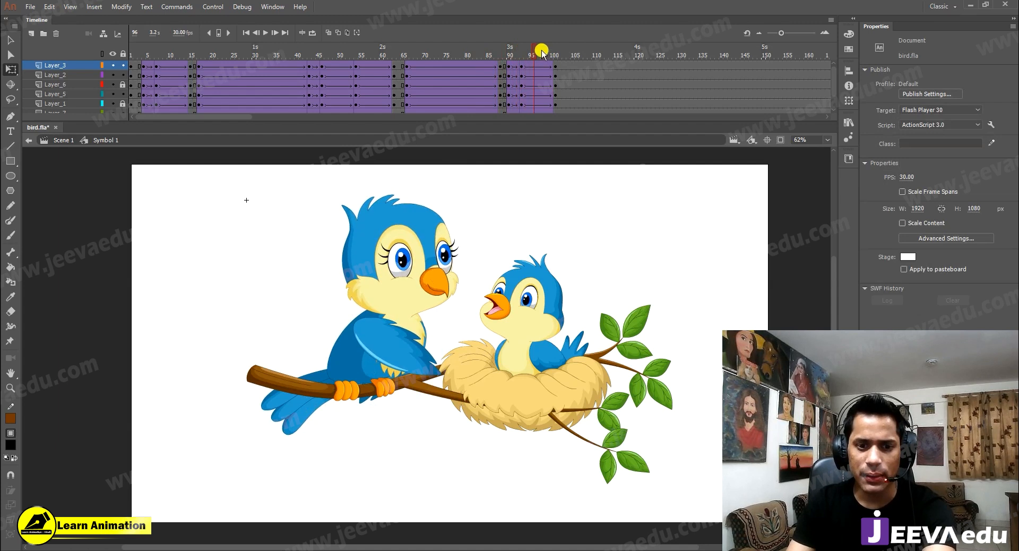
At frame 101, rotate the head, body and wings backward around the feet and tilt the head forward again
key("v")
left_click_drag(324, 217, 450, 347)
key("q")
left_click_drag(394, 298, 353, 393)
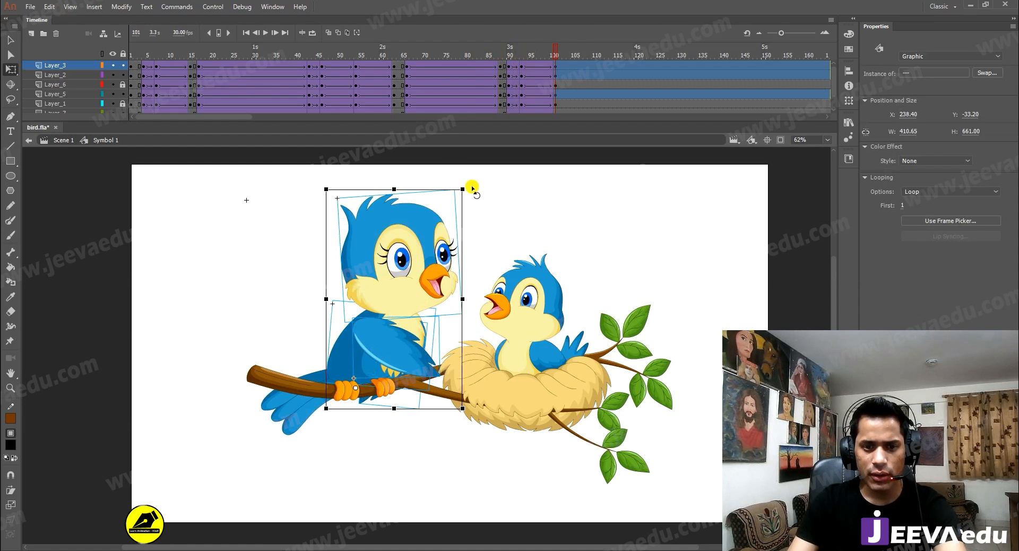
left_click_drag(463, 187, 446, 176)
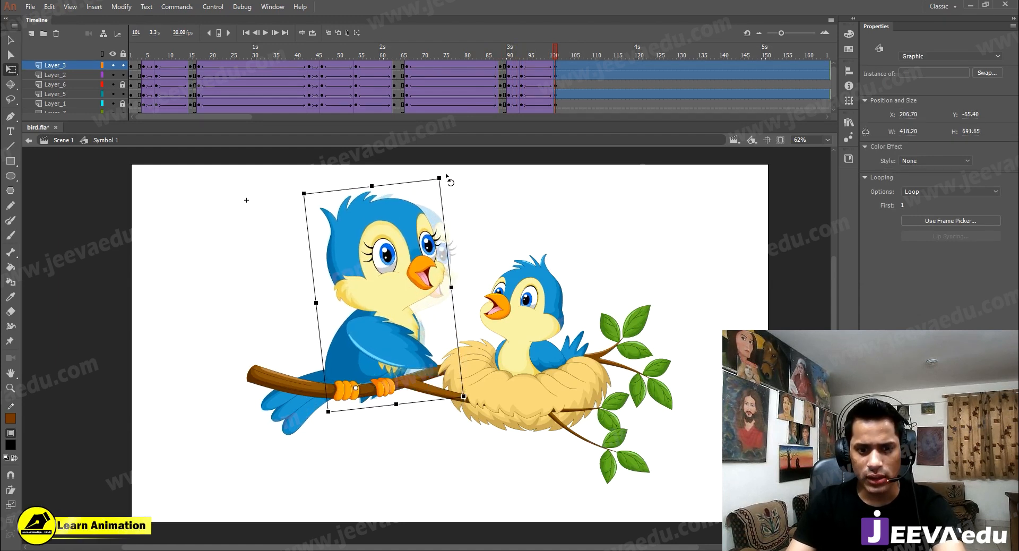
left_click(471, 200)
left_click(430, 183)
left_click_drag(433, 175, 456, 216)
Rotate the near wing at frame 101 down against the bird's back and shift it left onto the shoulder
left_click(396, 350)
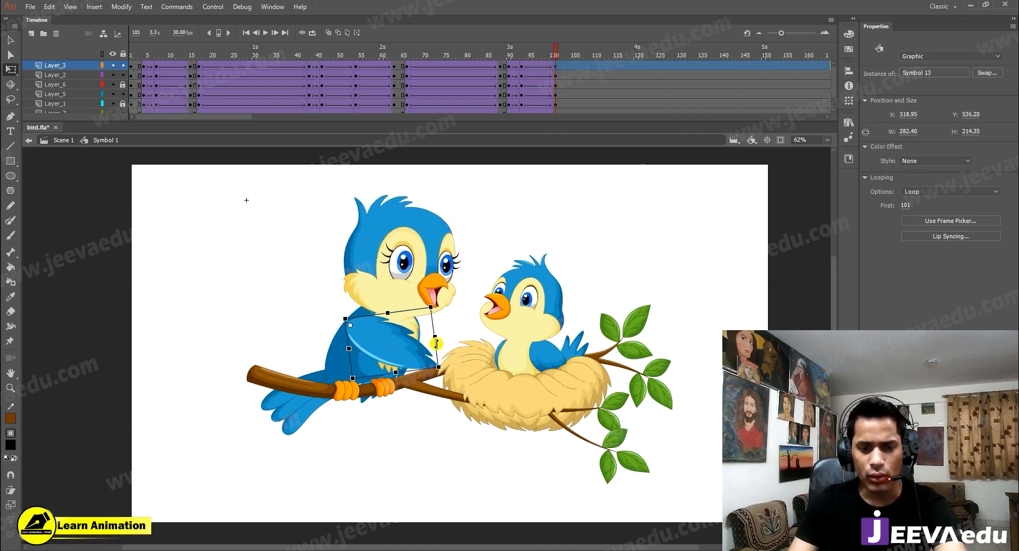
left_click_drag(445, 367, 422, 337)
key("z")
left_click(356, 328)
key("v")
key("z")
left_click(435, 337, "alt")
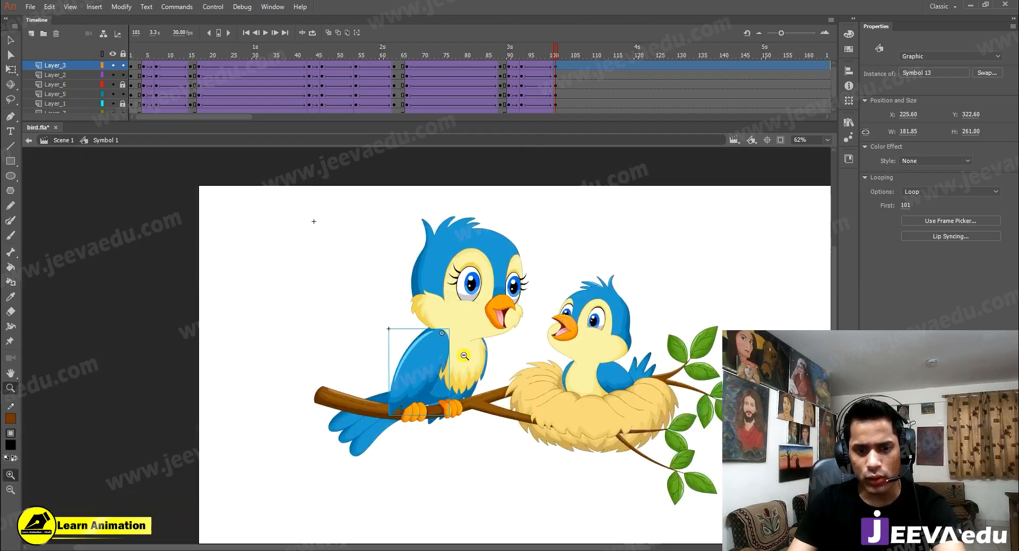
left_click_drag(478, 367, 451, 346)
key("Left")
key("Left")
key("Left")
key("Left")
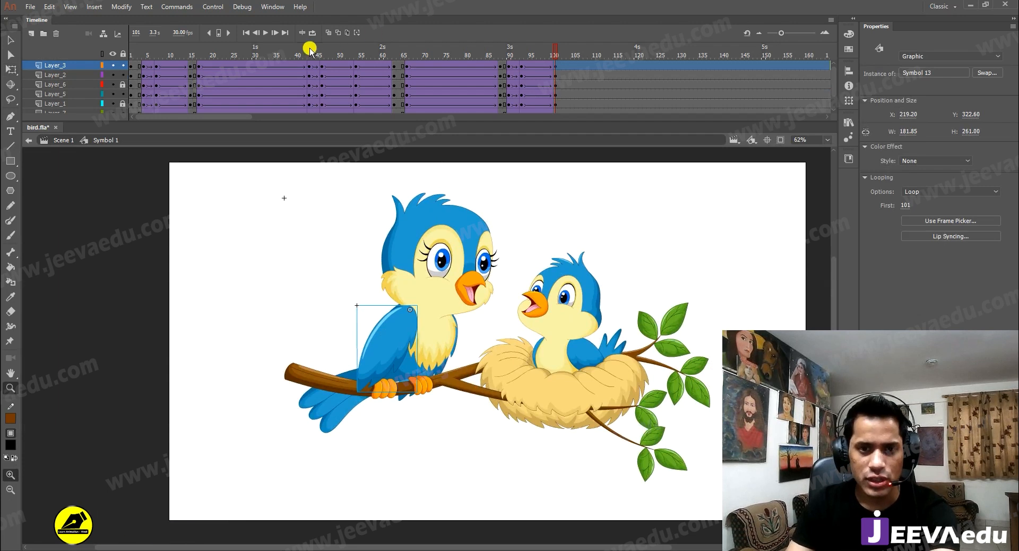
Compare with the wing pose at frame 1 and nudge the near wing at frame 101 to X 208, Y 314.60
left_click(130, 74)
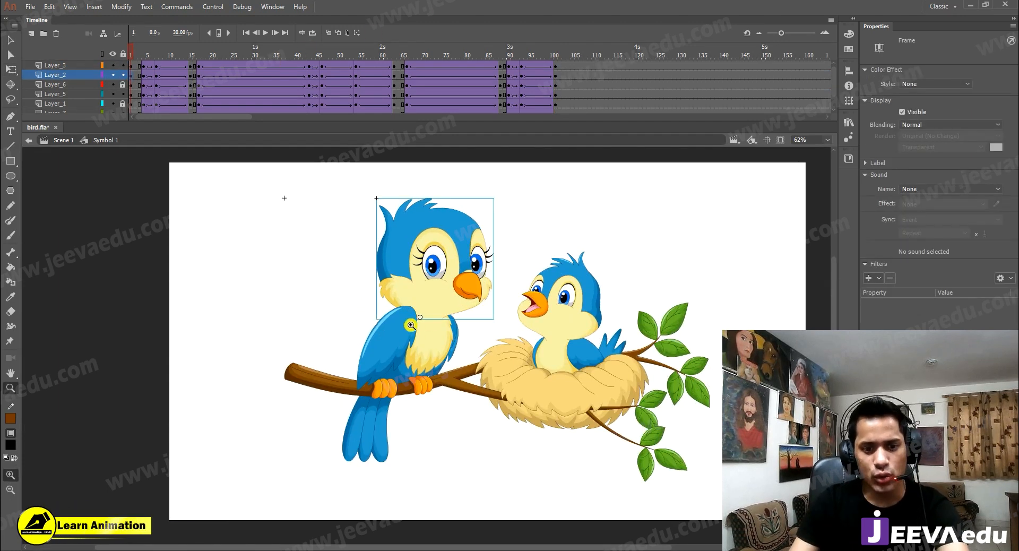
left_click(555, 66)
key("v")
key("Left")
key("Left")
key("Left")
key("Left")
key("Left")
key("Left")
key("Left")
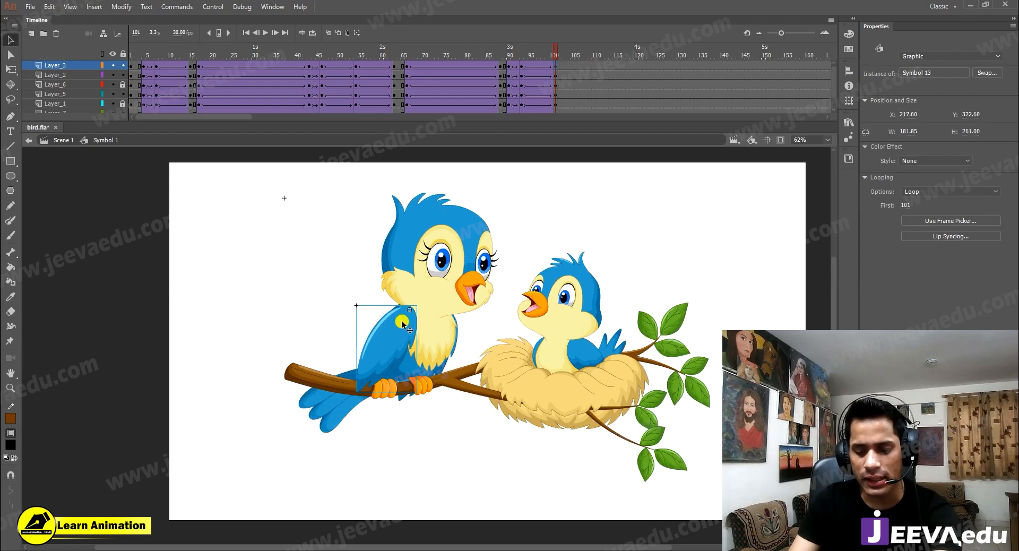
key("Up")
key("Up")
key("Up")
key("Up")
key("Up")
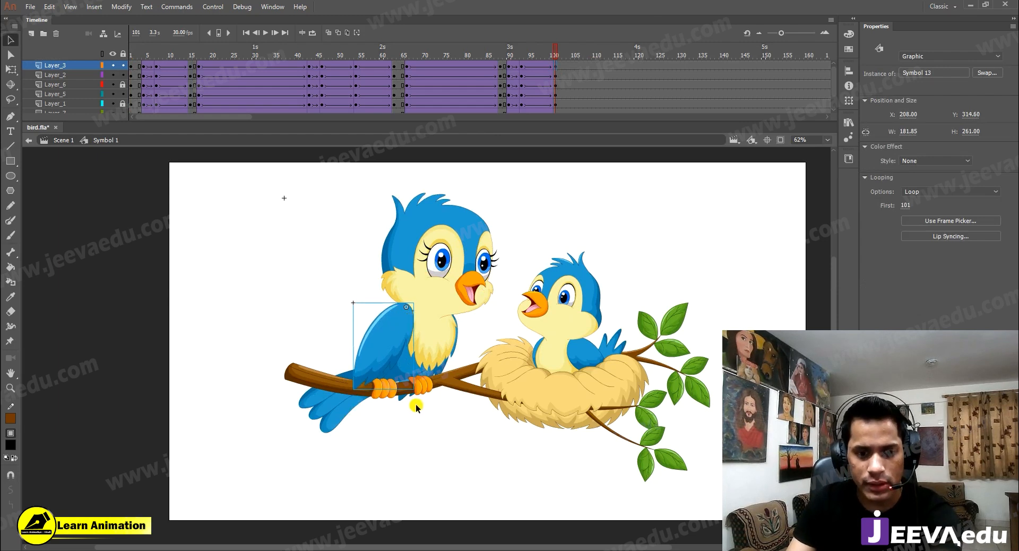
Rotate the tail at frame 101 so it hangs down below the branch
left_click(398, 401)
key("q")
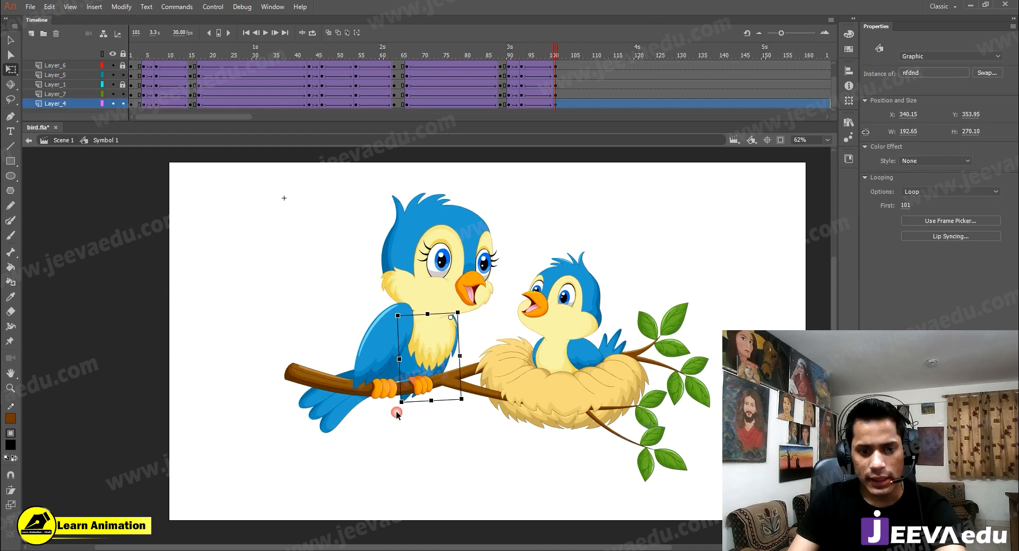
left_click(346, 414)
left_click_drag(342, 456, 394, 475)
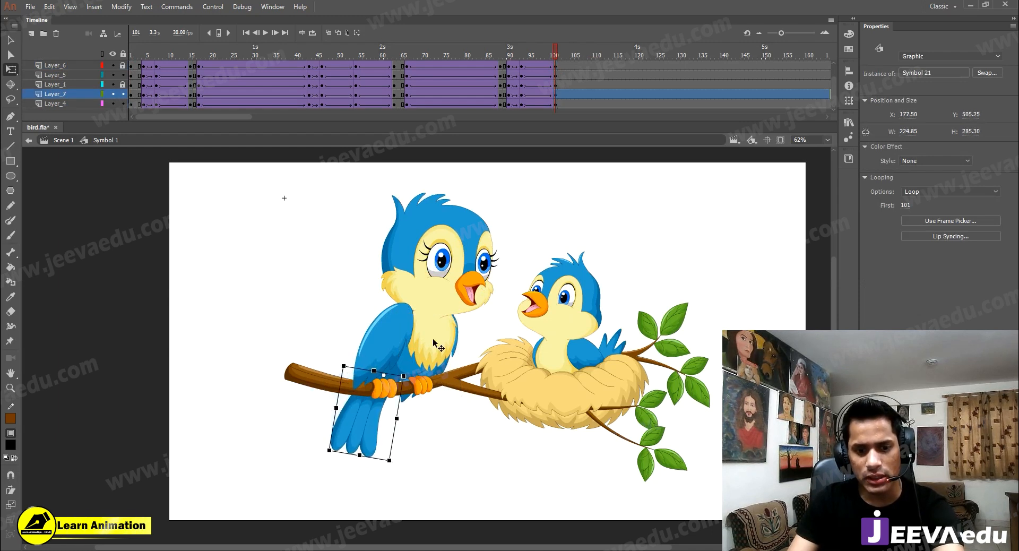
left_click(411, 340)
Compare the bird's poses at frames 93 and 101
left_click(521, 69)
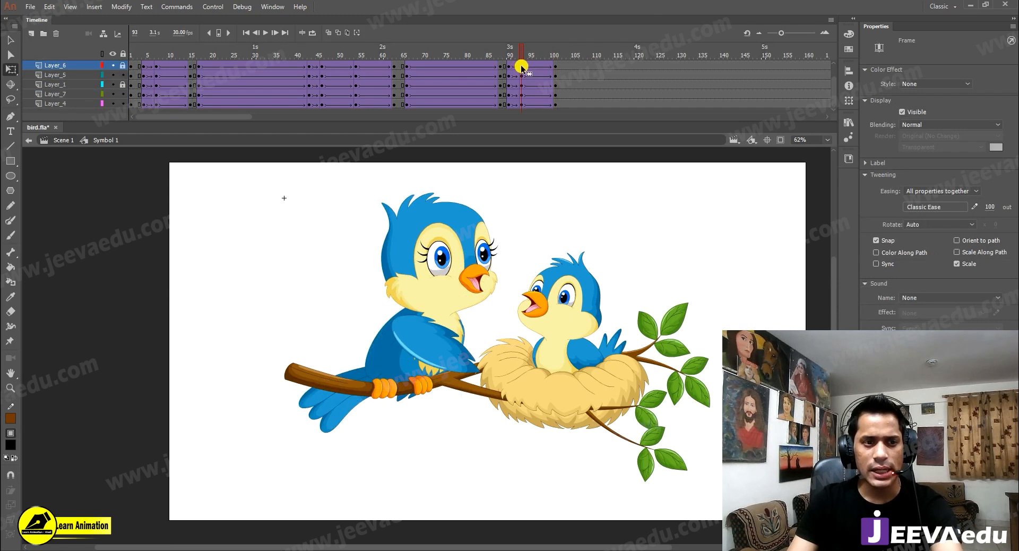
left_click(556, 71)
left_click_drag(555, 71, 552, 72)
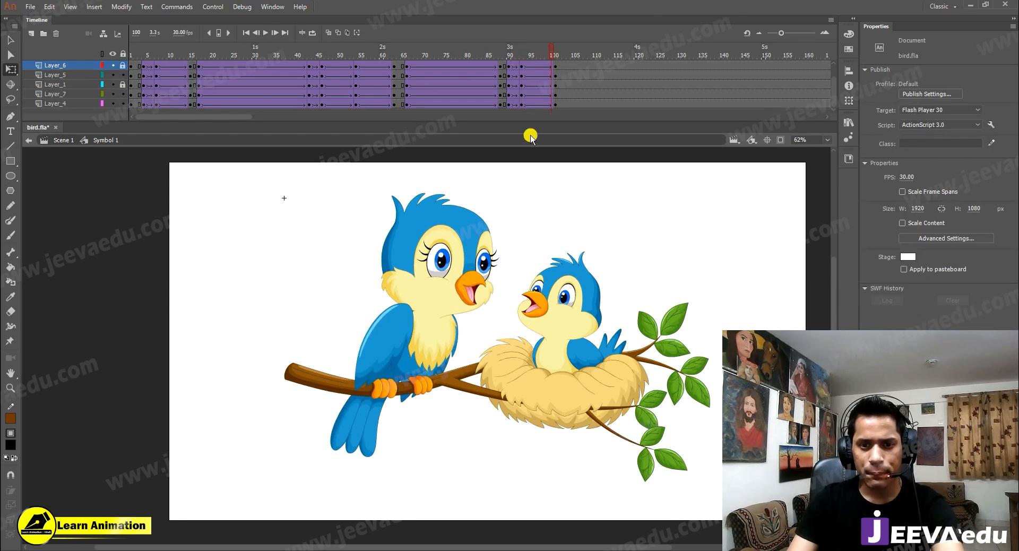
left_click(555, 67)
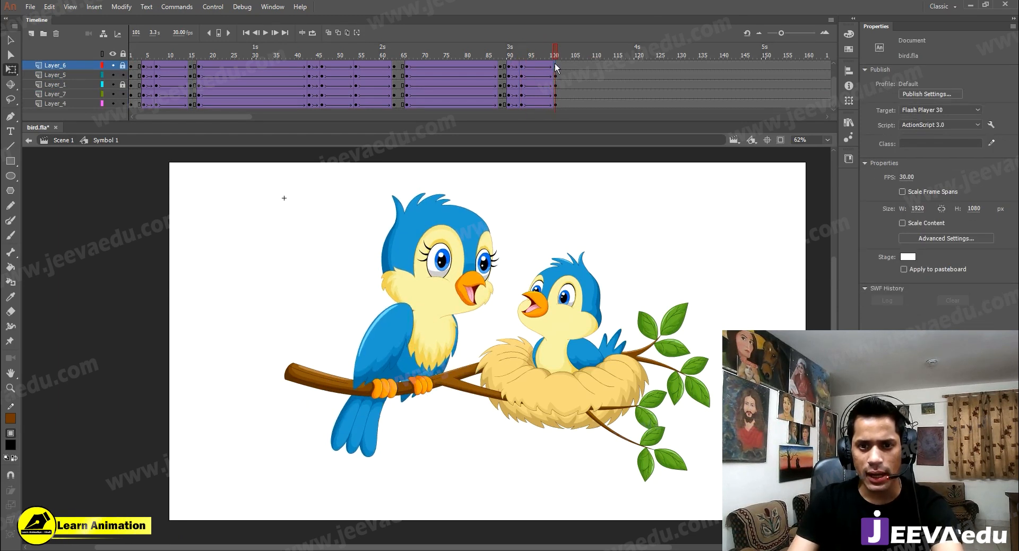
Inside the bird's body symbol, add chest-feather keyframes at frames 93 and 101 joined by a classic tween with 100 ease out
left_click(394, 391)
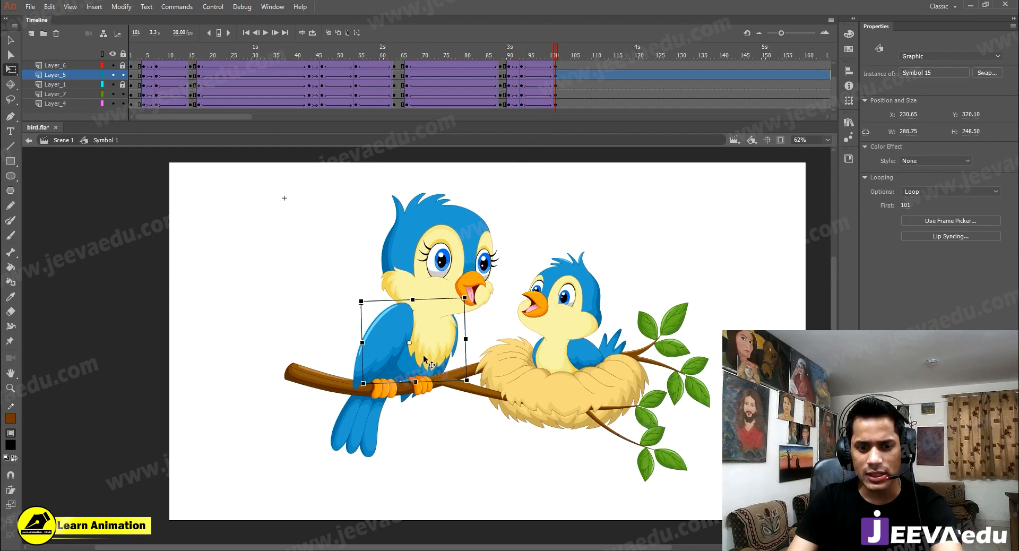
double_click(411, 368)
left_click(477, 65)
left_click(438, 63)
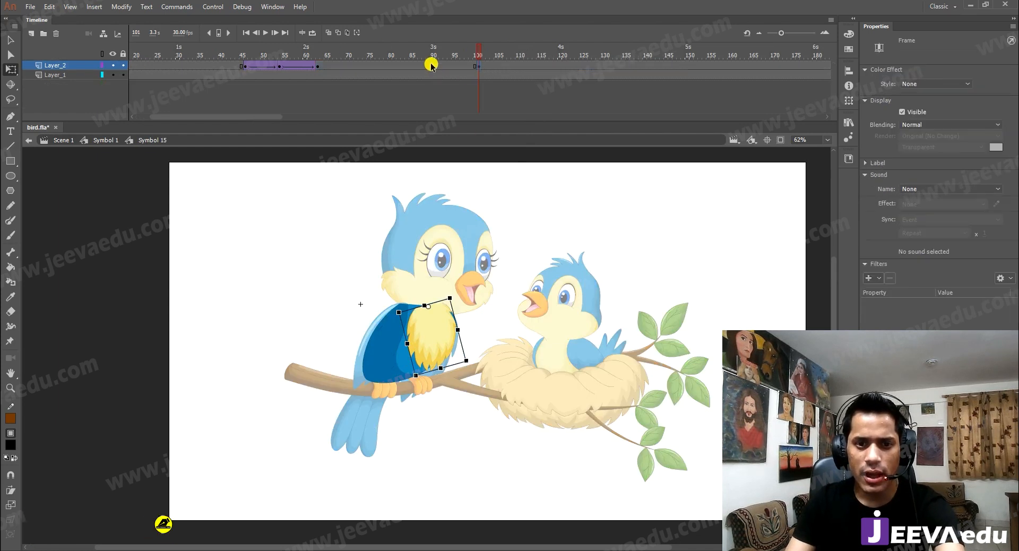
left_click(440, 65)
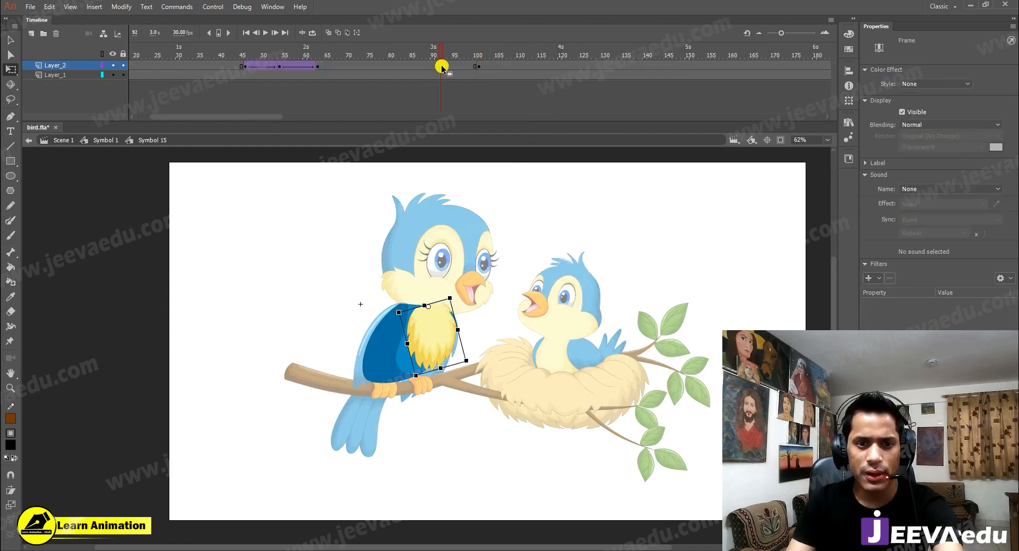
right_click(461, 66)
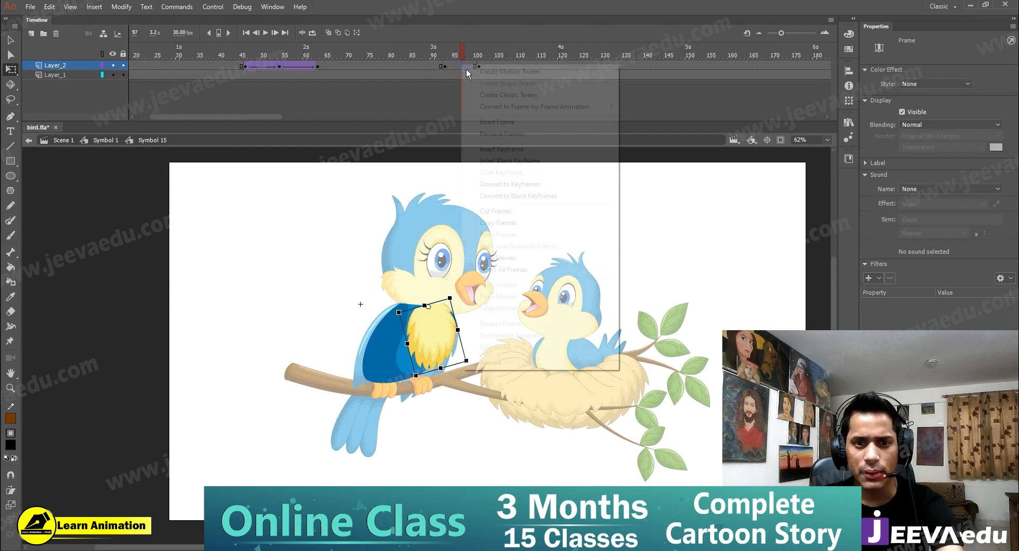
left_click(508, 95)
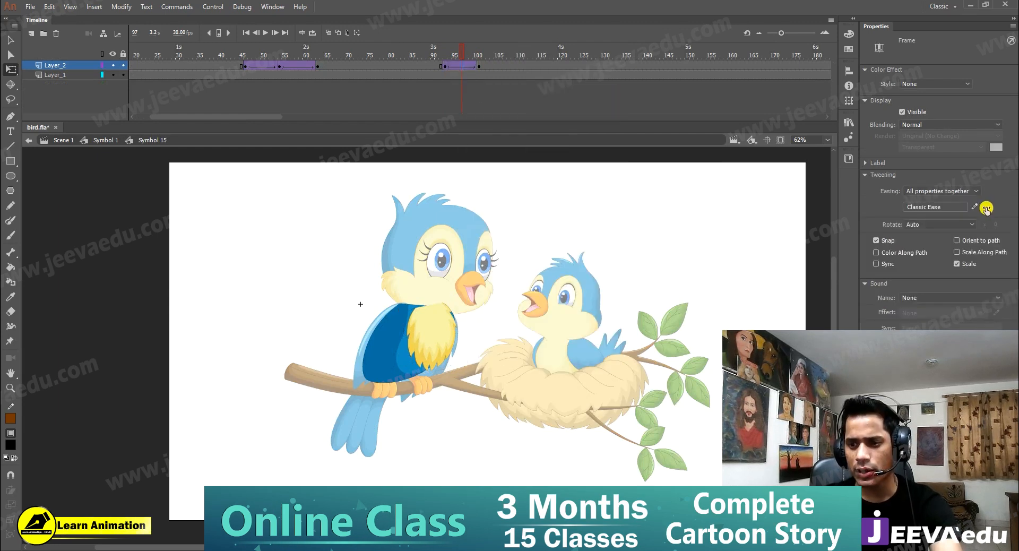
Rotate the chest feathers upright at frame 101 and return to Symbol 1
left_click(481, 67)
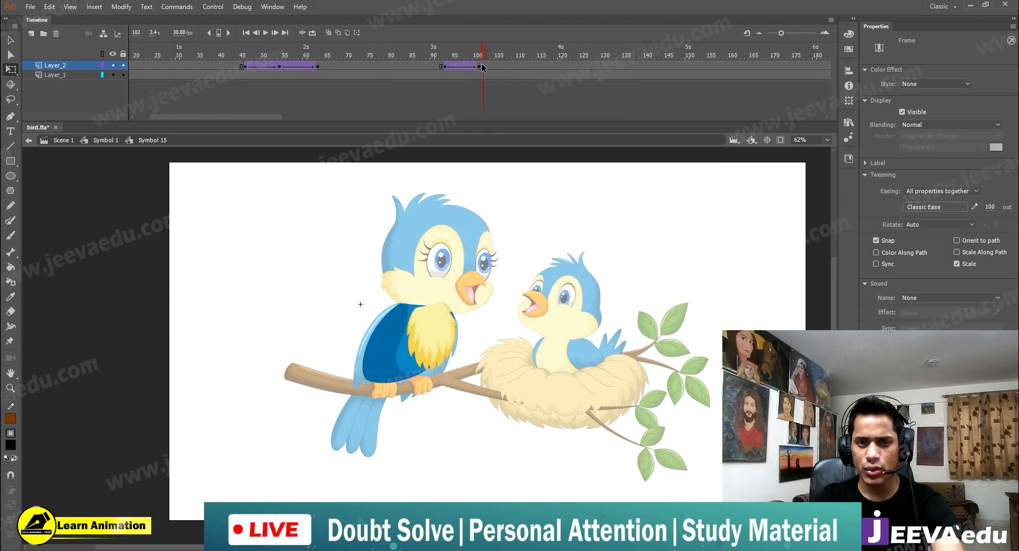
left_click(431, 340)
left_click_drag(479, 352, 463, 384)
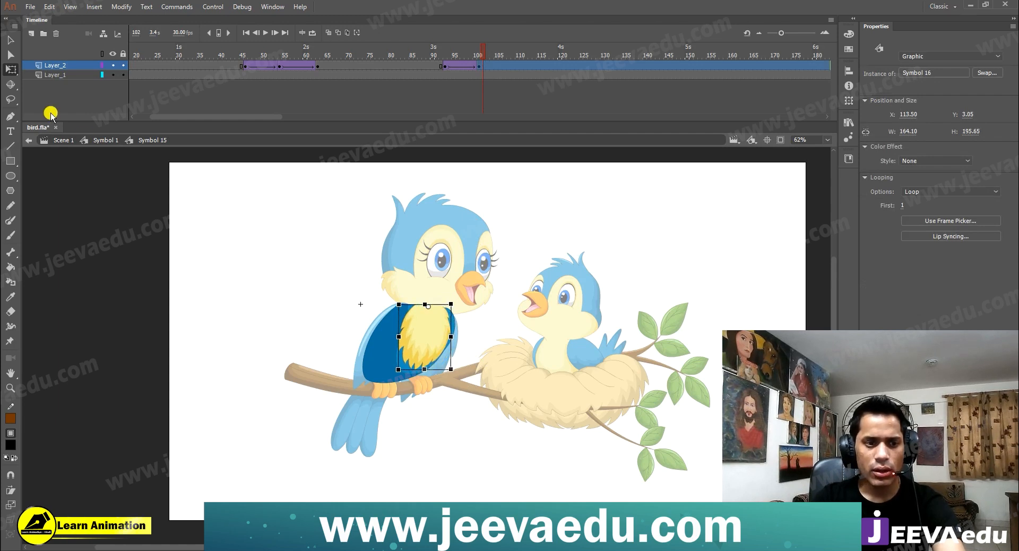
left_click(96, 140)
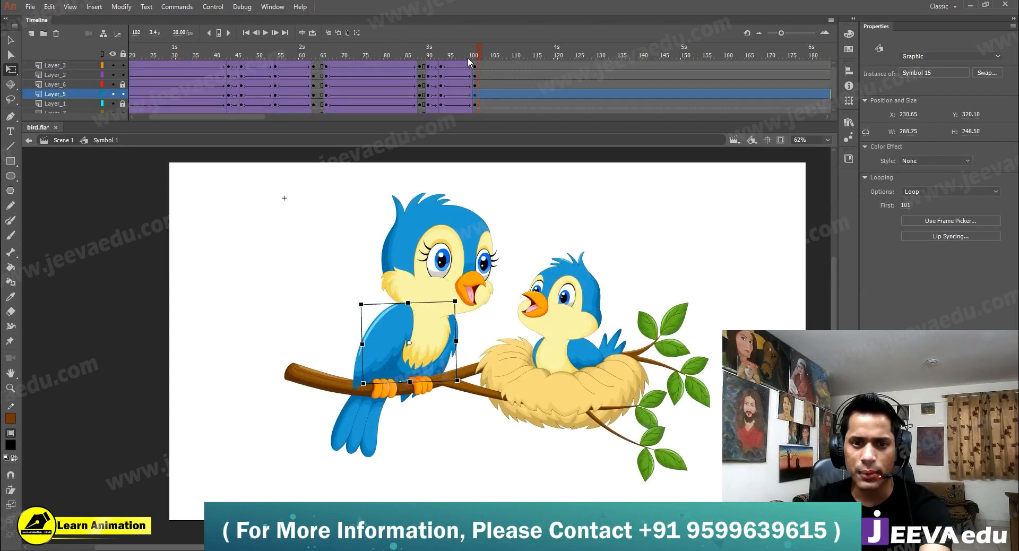
Play the end of the animation and slightly rotate the far wing in the pose starting at frame 101
left_click(425, 57)
key("Return")
left_click(418, 330)
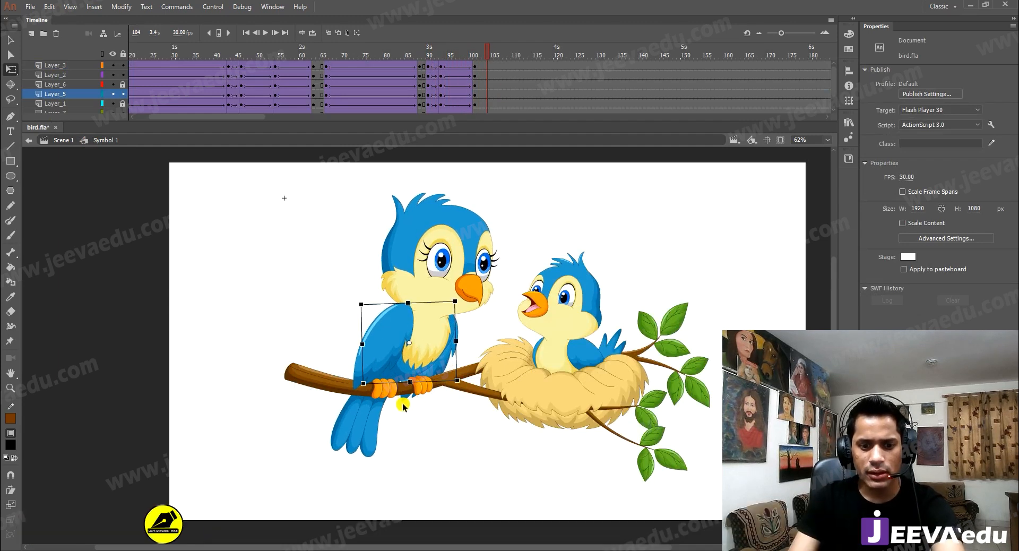
left_click(401, 418)
left_click_drag(401, 412, 406, 419)
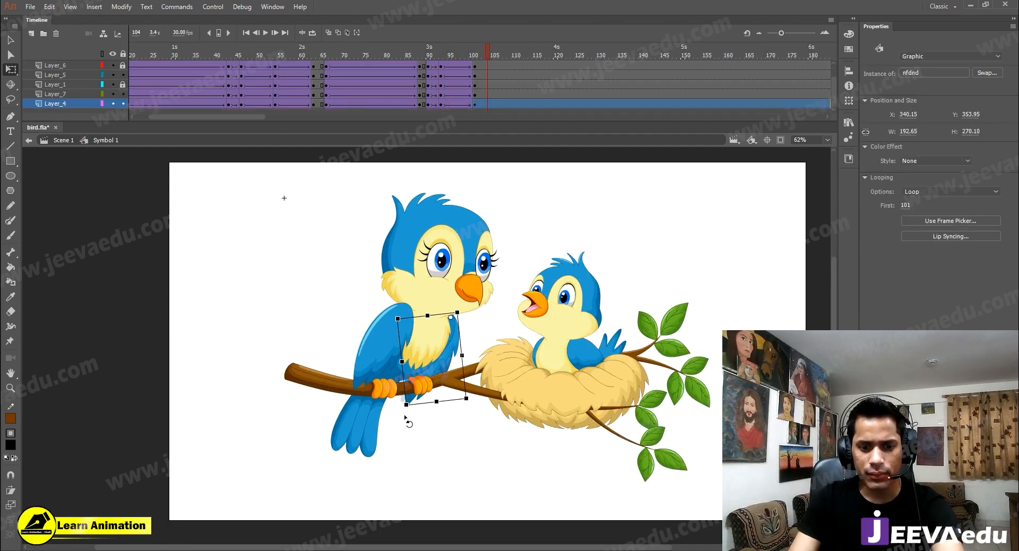
Replay the bird's motion into the frame 101 pose several times to check the transition
scroll(477, 50, "up", 2)
left_click_drag(467, 53, 377, 66)
key("Return")
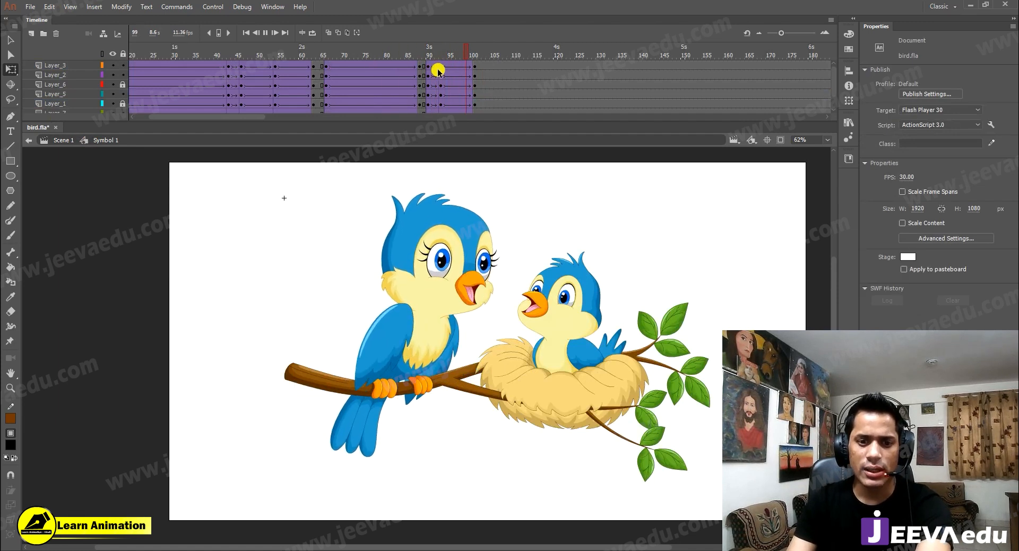
left_click_drag(466, 64, 402, 62)
key("Return")
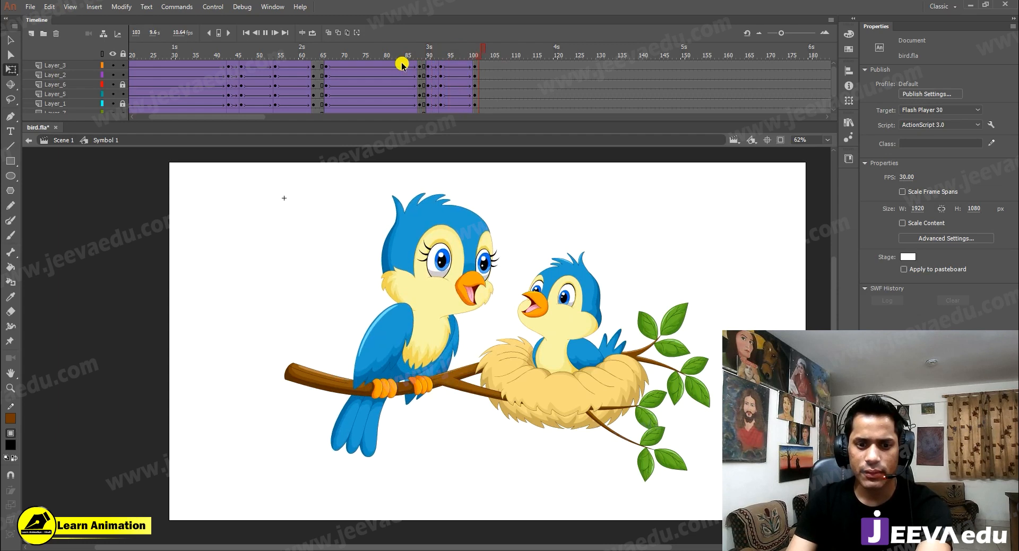
left_click(402, 61)
key("Return")
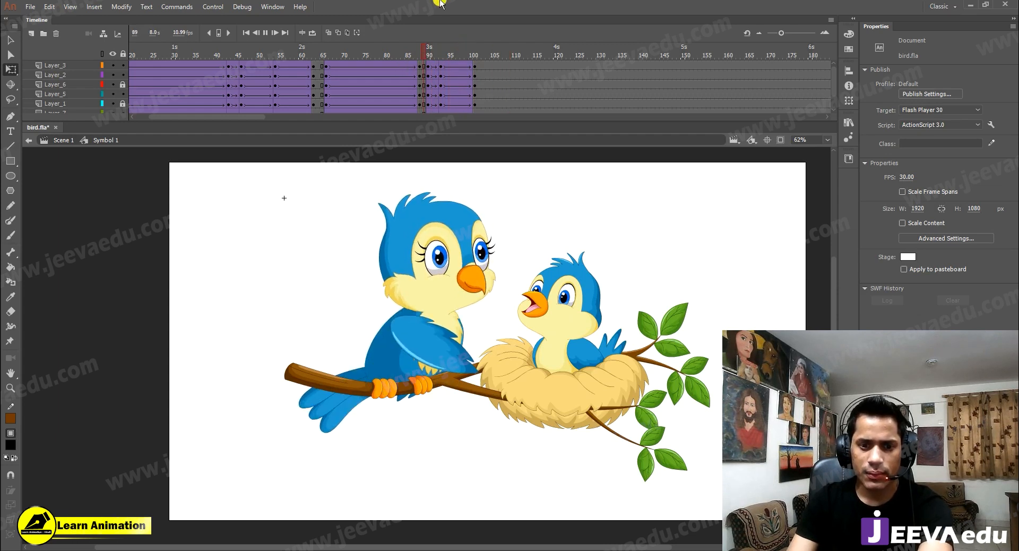
Rotate the head, body and wings together slightly backward about the feet in the frame 101 pose, and replay the ending
left_click_drag(533, 167, 349, 335)
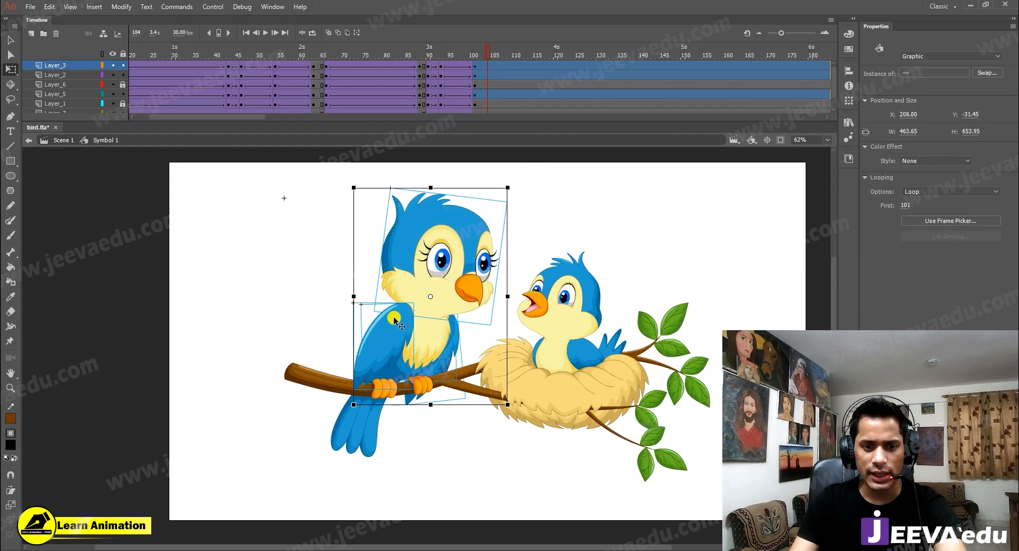
left_click_drag(430, 297, 390, 382)
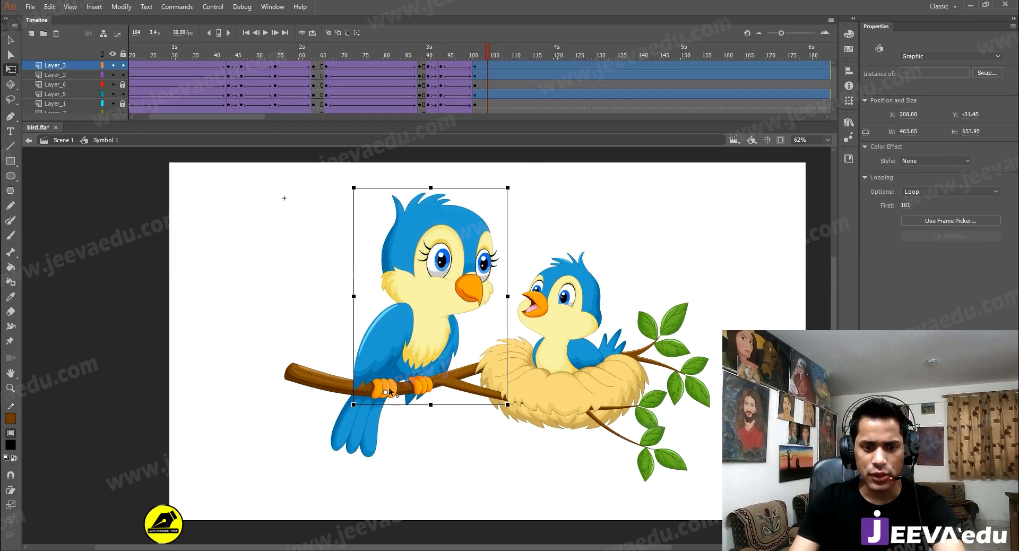
left_click_drag(511, 185, 498, 180)
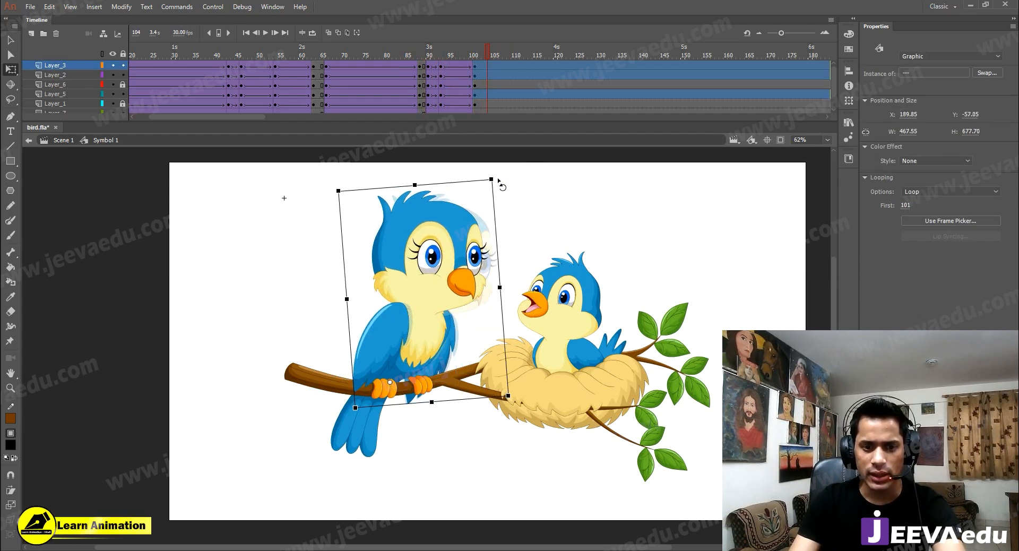
left_click(463, 60)
left_click(408, 56)
key("Return")
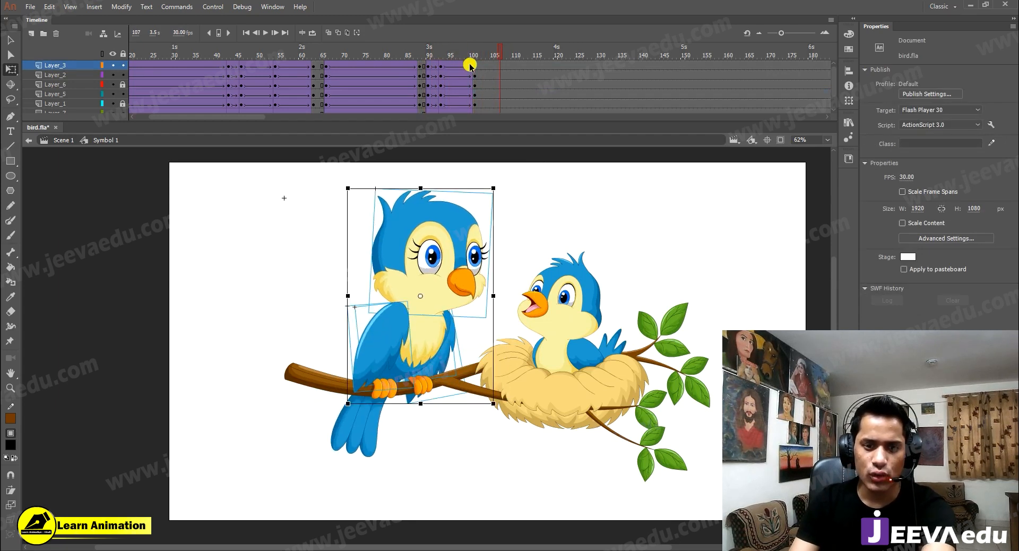
Remove the surplus frames from frame 108 onward on all bird layers so the animation ends at frame 107
left_click_drag(493, 59, 501, 55)
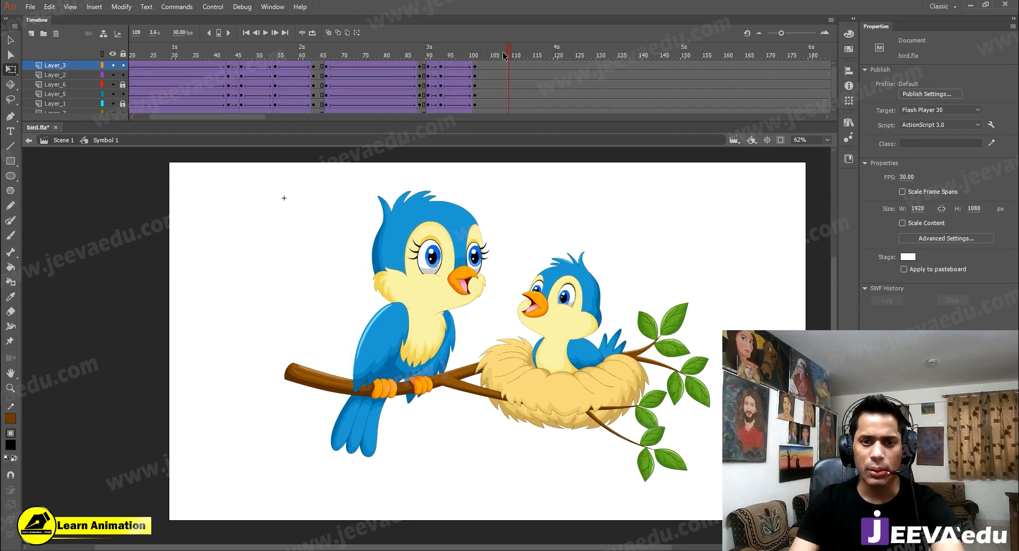
left_click(503, 67)
key("v")
left_click(469, 291)
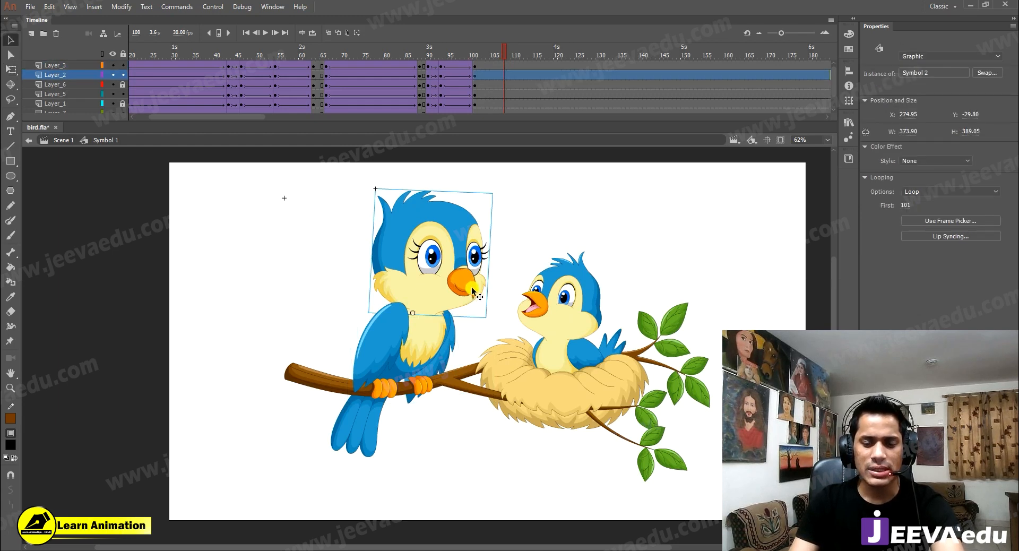
left_click_drag(504, 65, 593, 105)
scroll(560, 92, "up", 2)
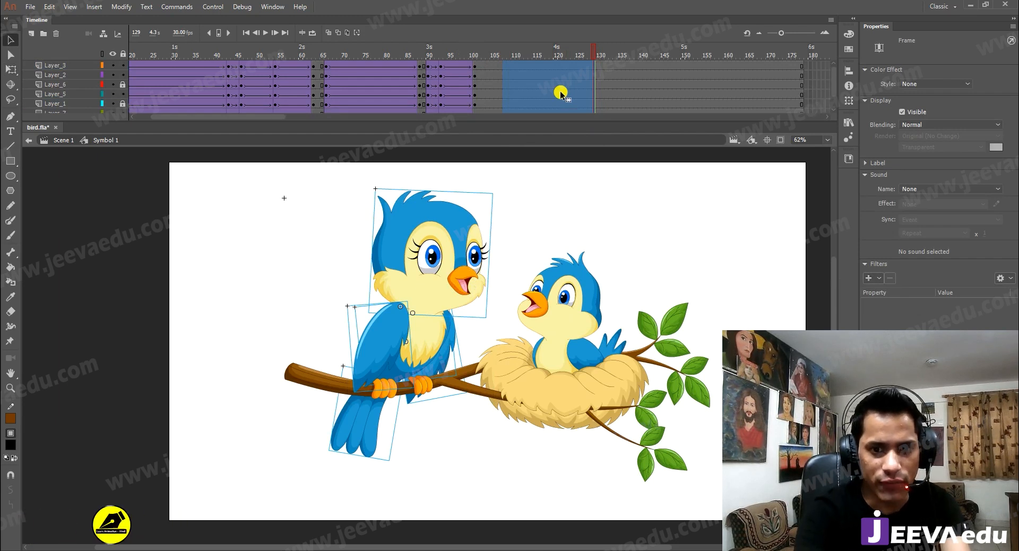
key("shift+F5")
Inside the head symbol, insert keyframes at frames 66, 69 and 72 on the eye and beak layers
left_click_drag(514, 56, 320, 60)
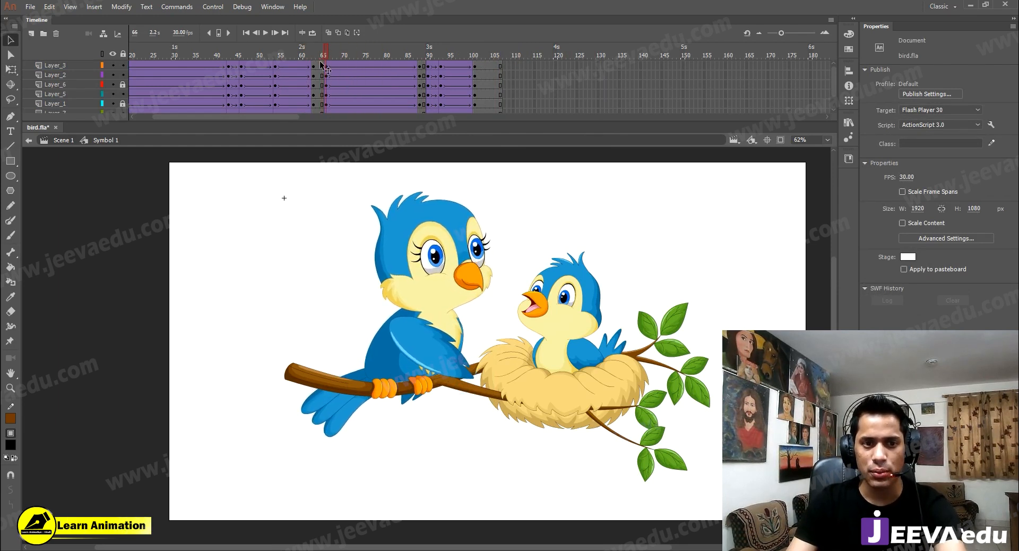
double_click(417, 276)
left_click(404, 63)
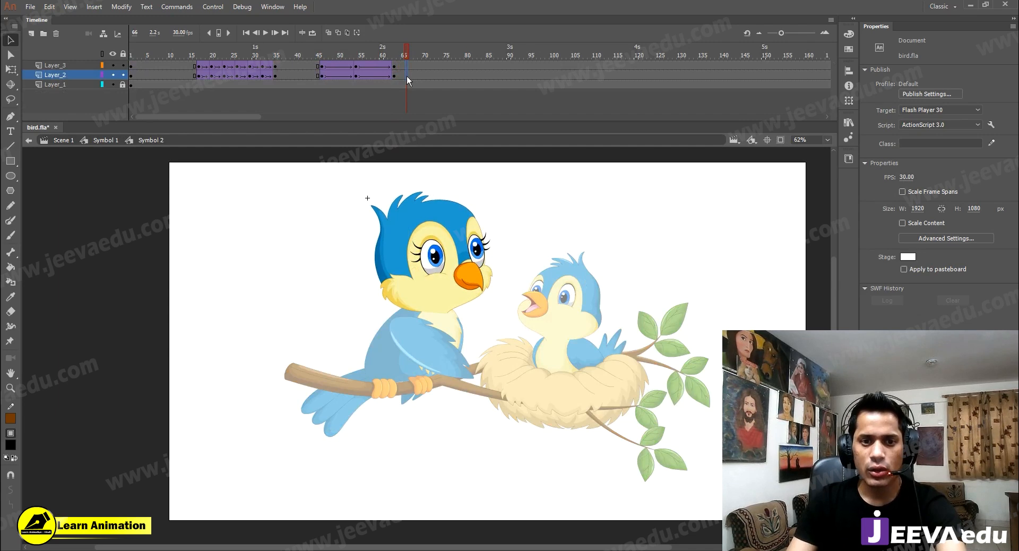
key("F6")
left_click(420, 74)
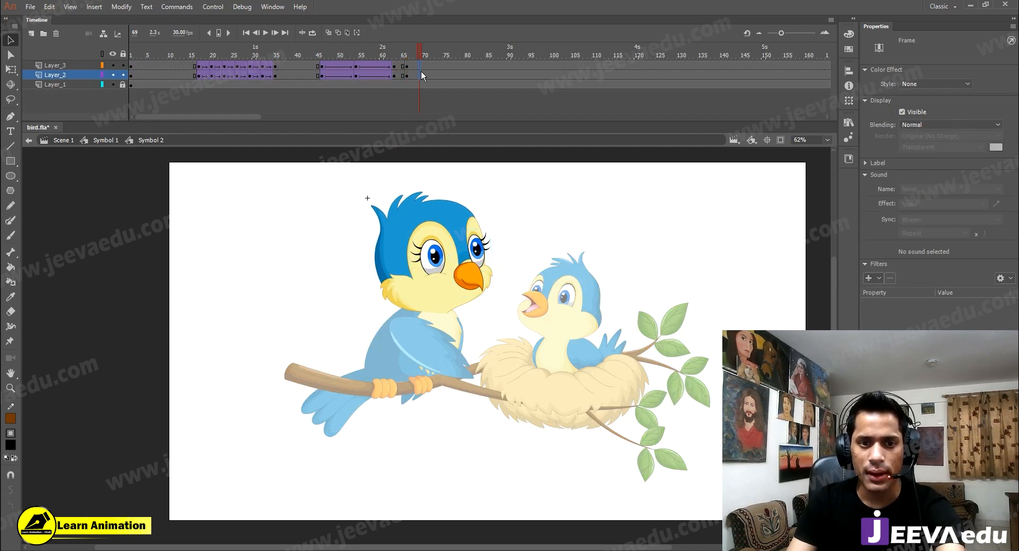
left_click_drag(437, 72, 430, 69)
left_click(434, 75)
key("F6")
key("ctrl+z")
left_click_drag(433, 73, 420, 75)
key("F6")
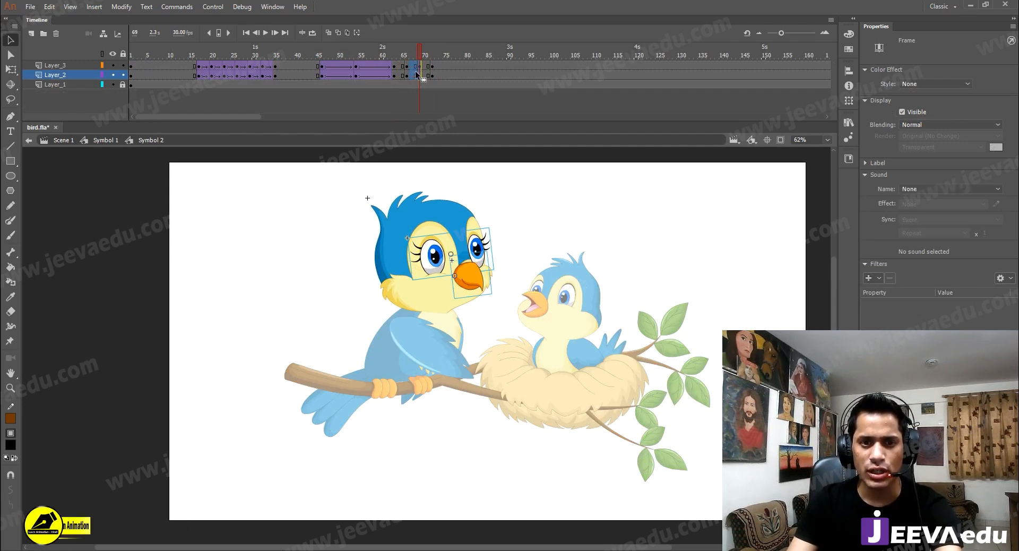
Add classic tweens between the new face keyframes and nudge the eyes and beak down to Y 134.20 at frame 69
right_click(415, 69)
left_click(441, 98)
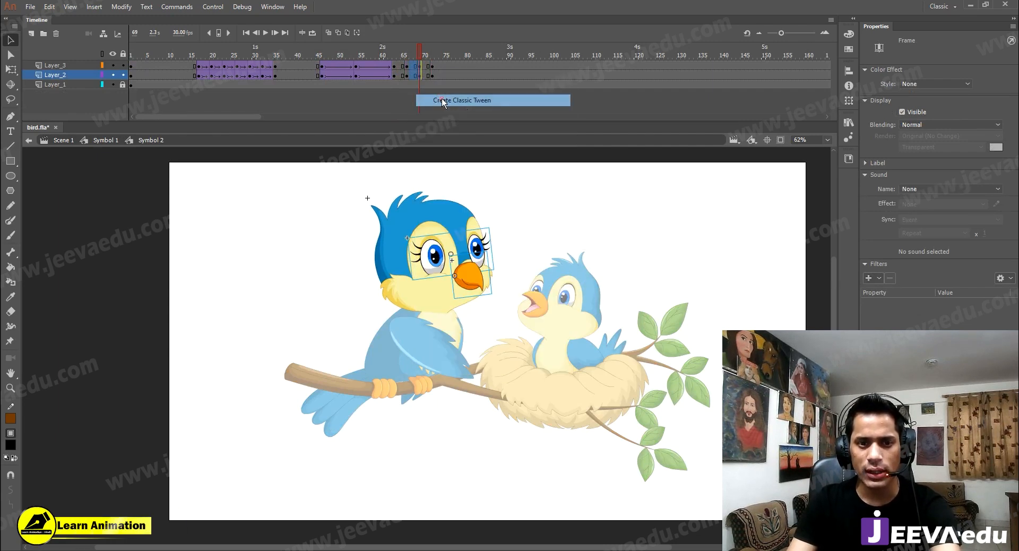
left_click(478, 299)
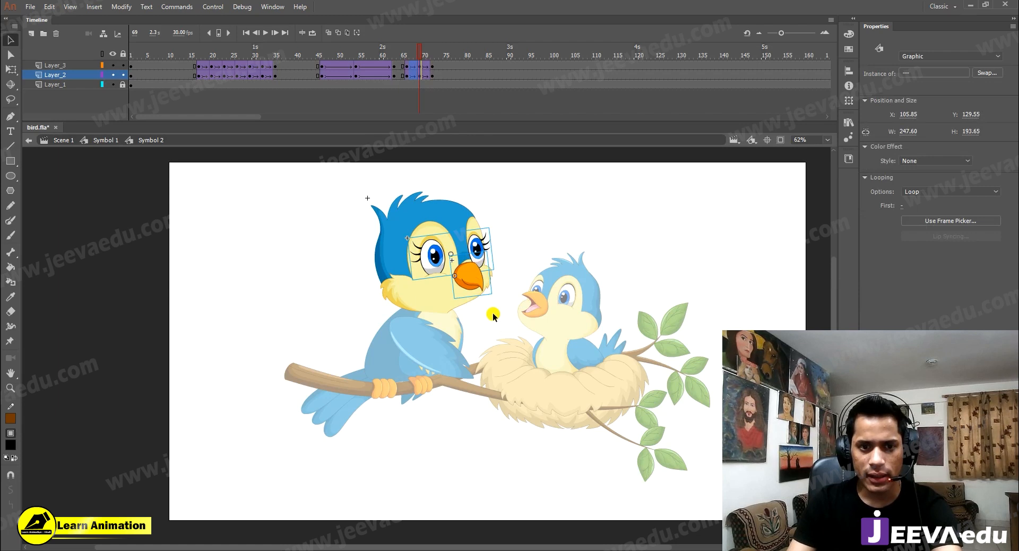
key("Down")
key("Down")
key("Down")
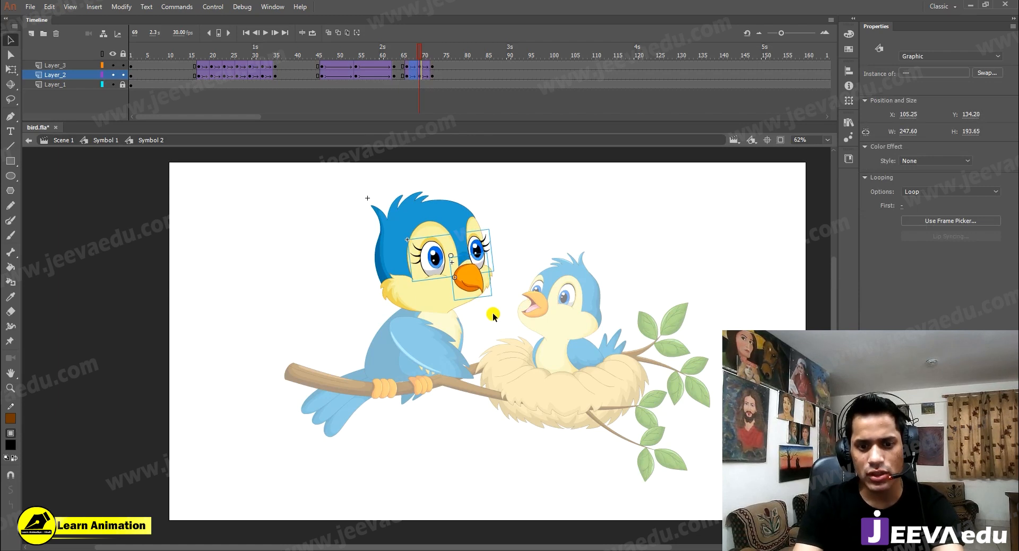
Duplicate the tweened face bob from frames 66 to 72 repeatedly on Layer_2 and Layer_3 up to frame 90
mouse_move(424, 59)
left_mouse_down()
mouse_move(398, 54)
mouse_move(428, 65)
left_mouse_up()
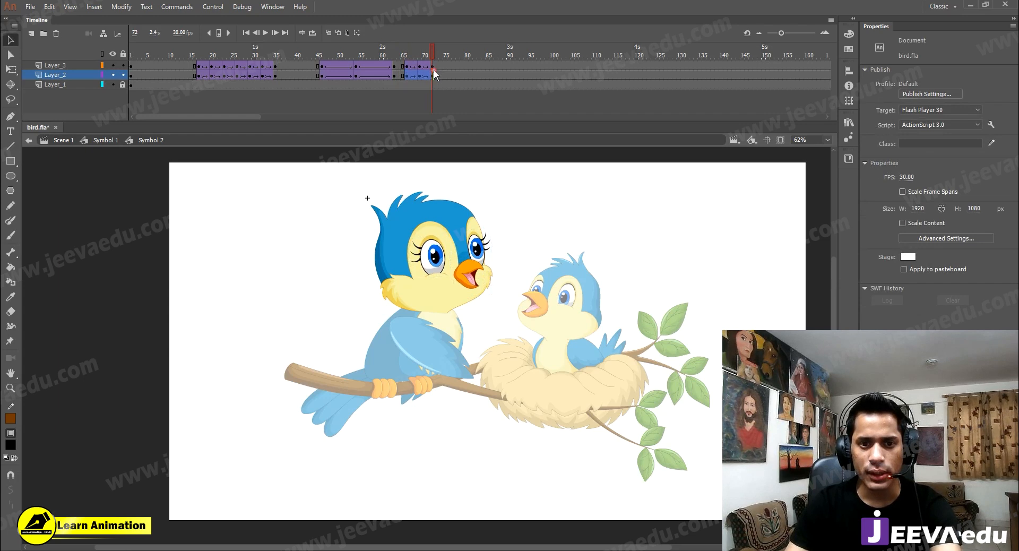
left_click(433, 69)
left_click(409, 69)
left_click_drag(407, 64, 486, 68)
left_click(419, 72)
Select all frames in the head symbol and synchronize their symbols
right_click(488, 69)
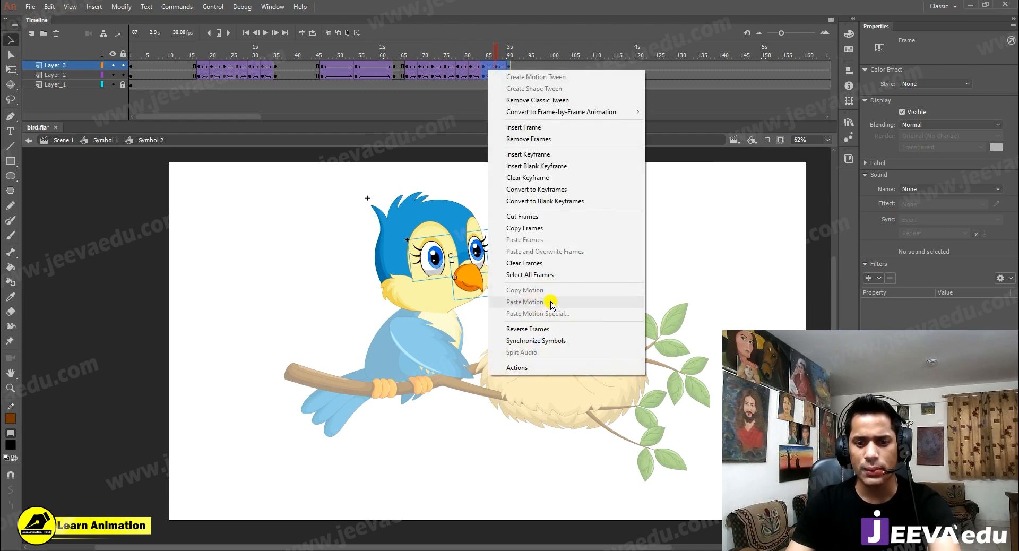
left_click(534, 272)
right_click(492, 75)
left_click(535, 350)
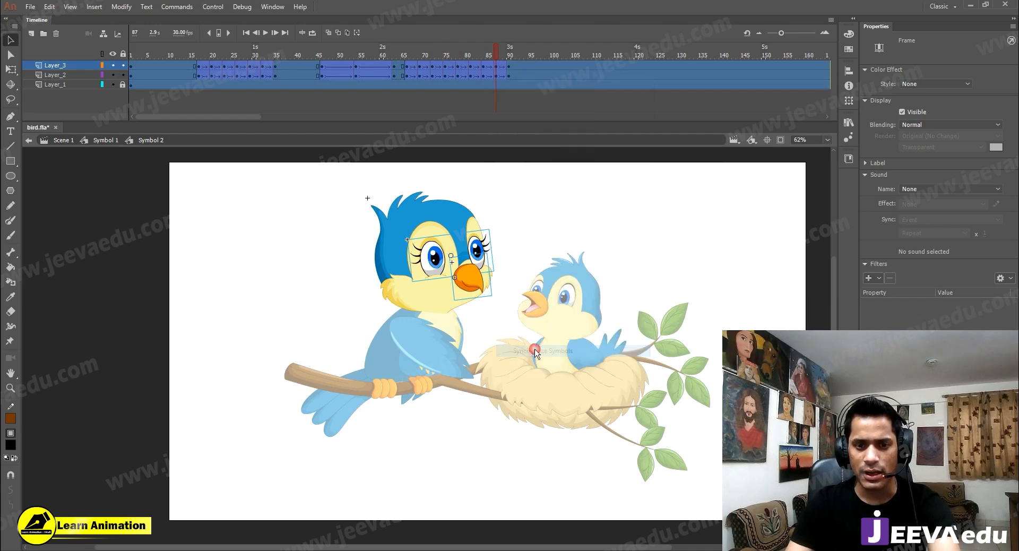
left_click(557, 104)
Play the head animation, return to Symbol 1 and play the whole bird animation from frame 1
key("Return")
key("Return")
left_click(86, 141)
left_click_drag(466, 57, 130, 75)
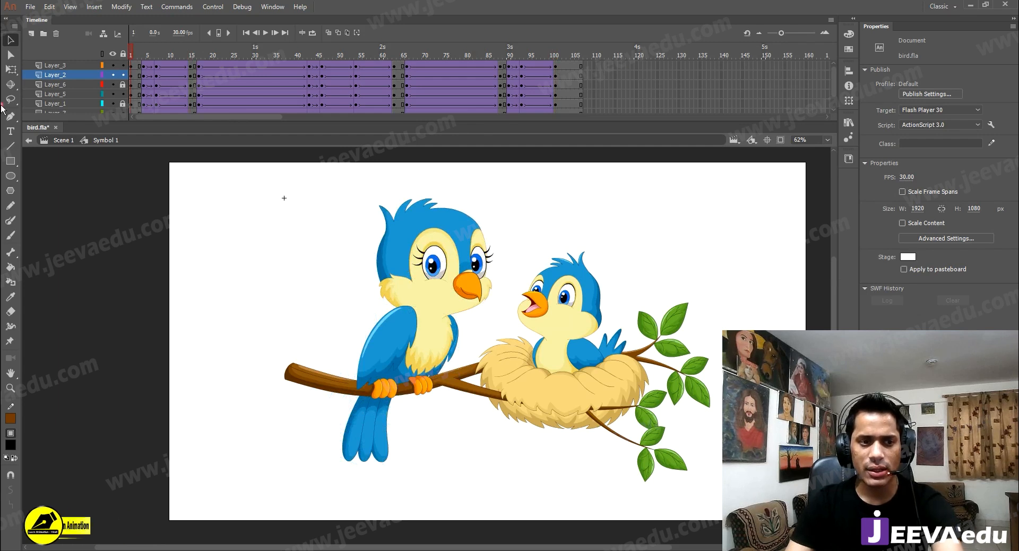
key("Return")
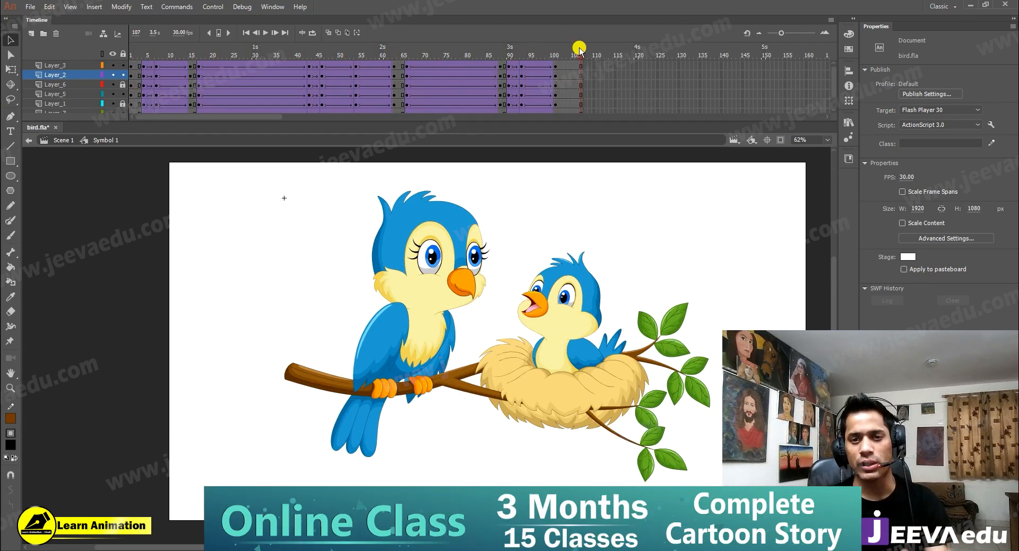
key("Return")
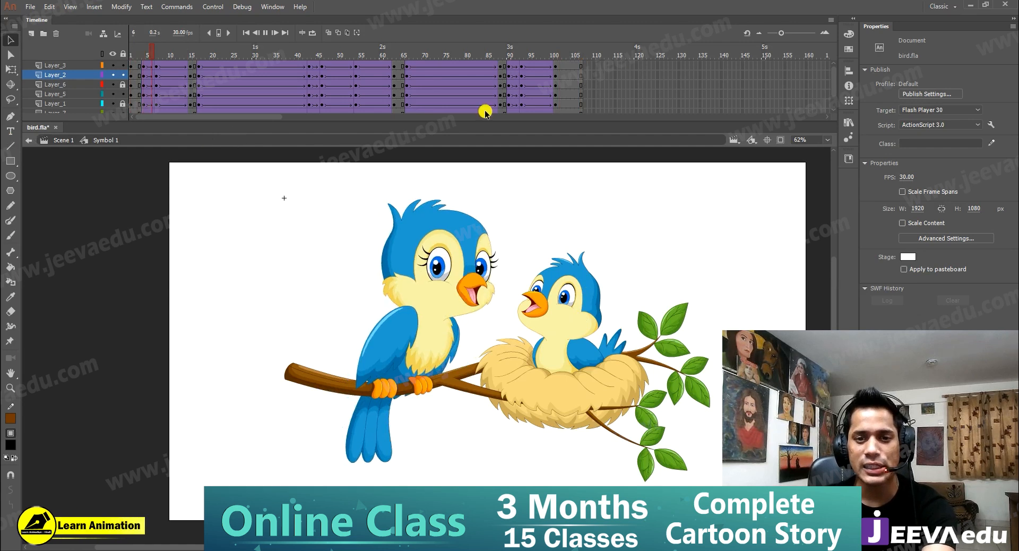